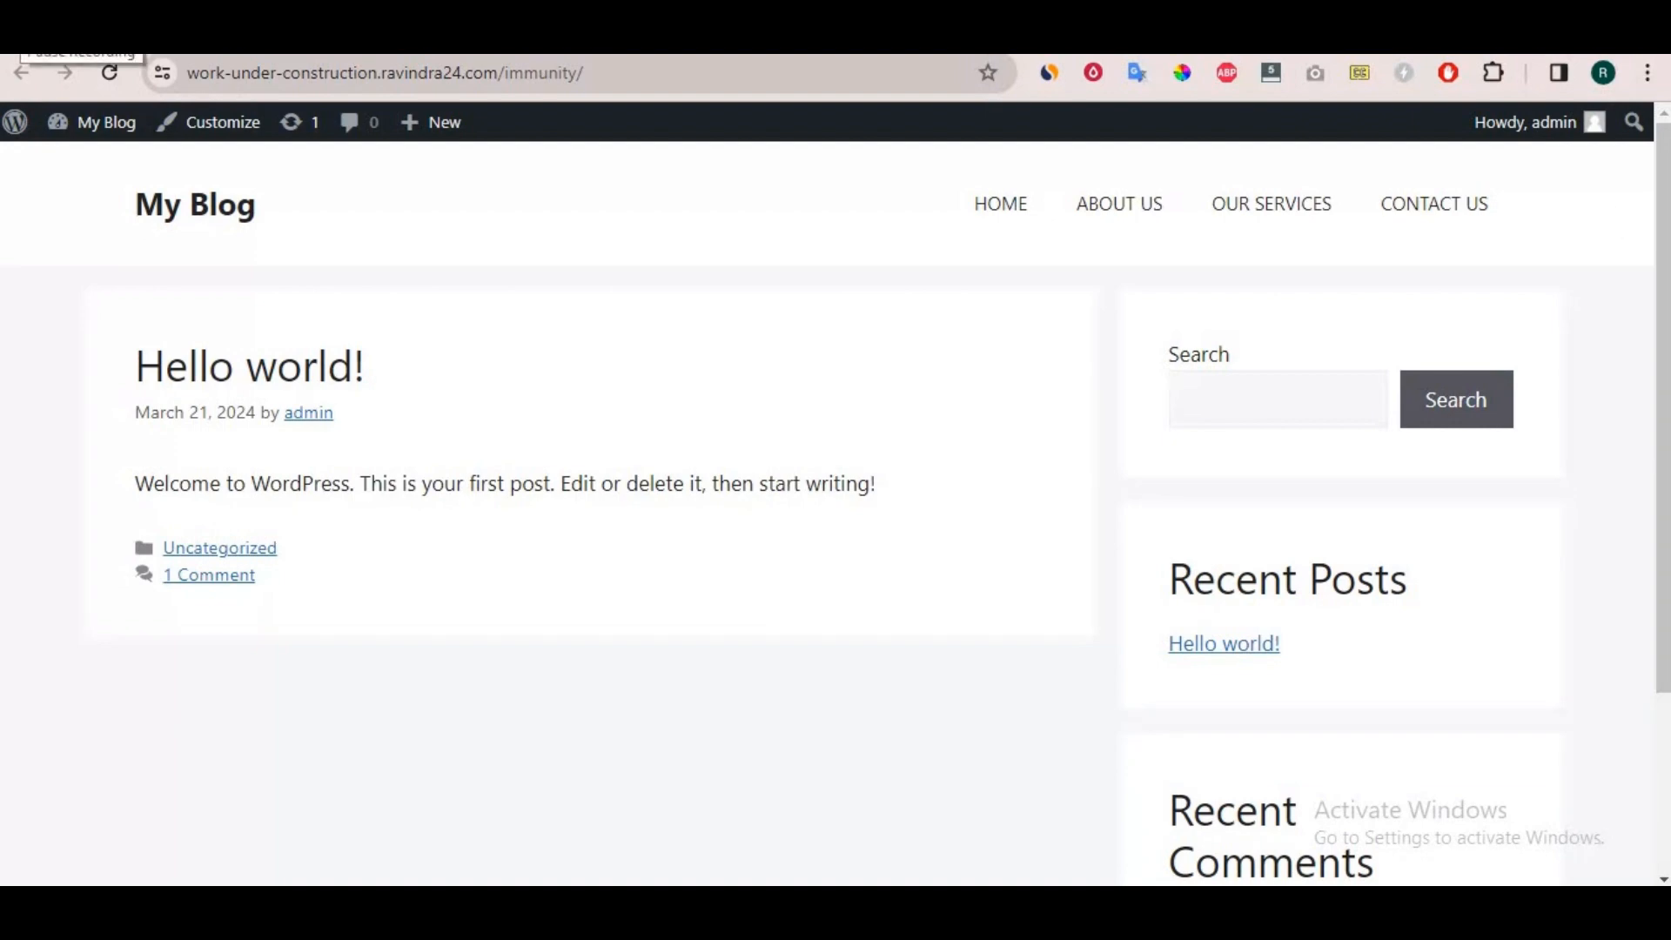
Search the plugin directory for "elementor header footer".
{"action": "left_click", "coordinate": [557, 36]}
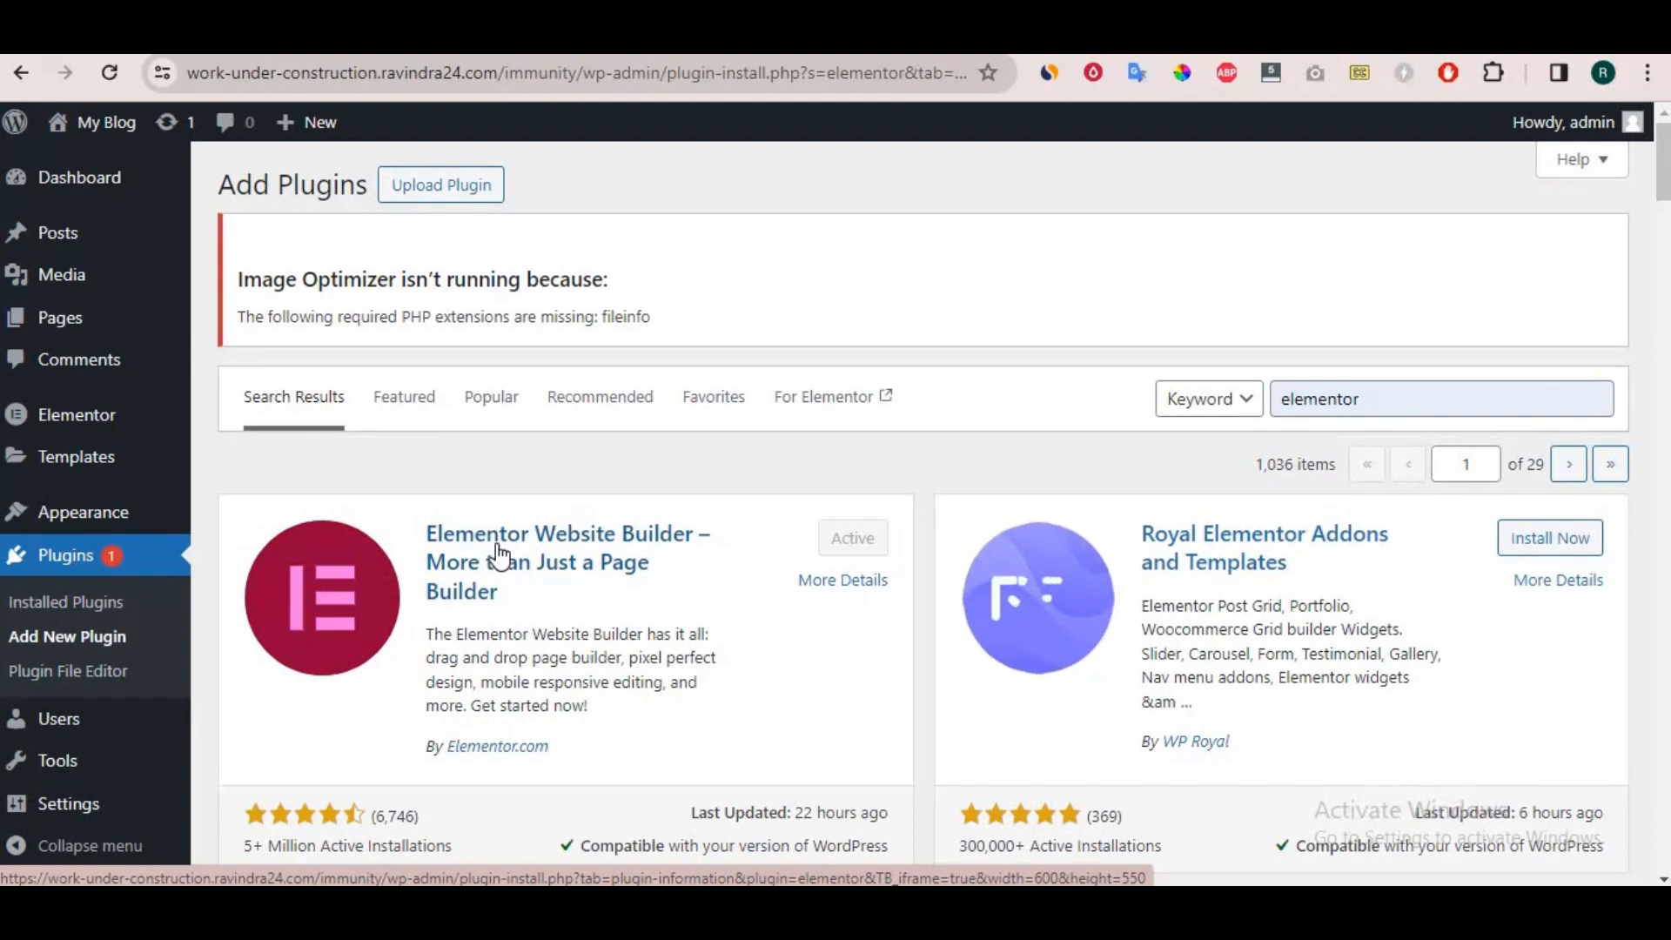
{"action": "left_click", "coordinate": [1385, 390]}
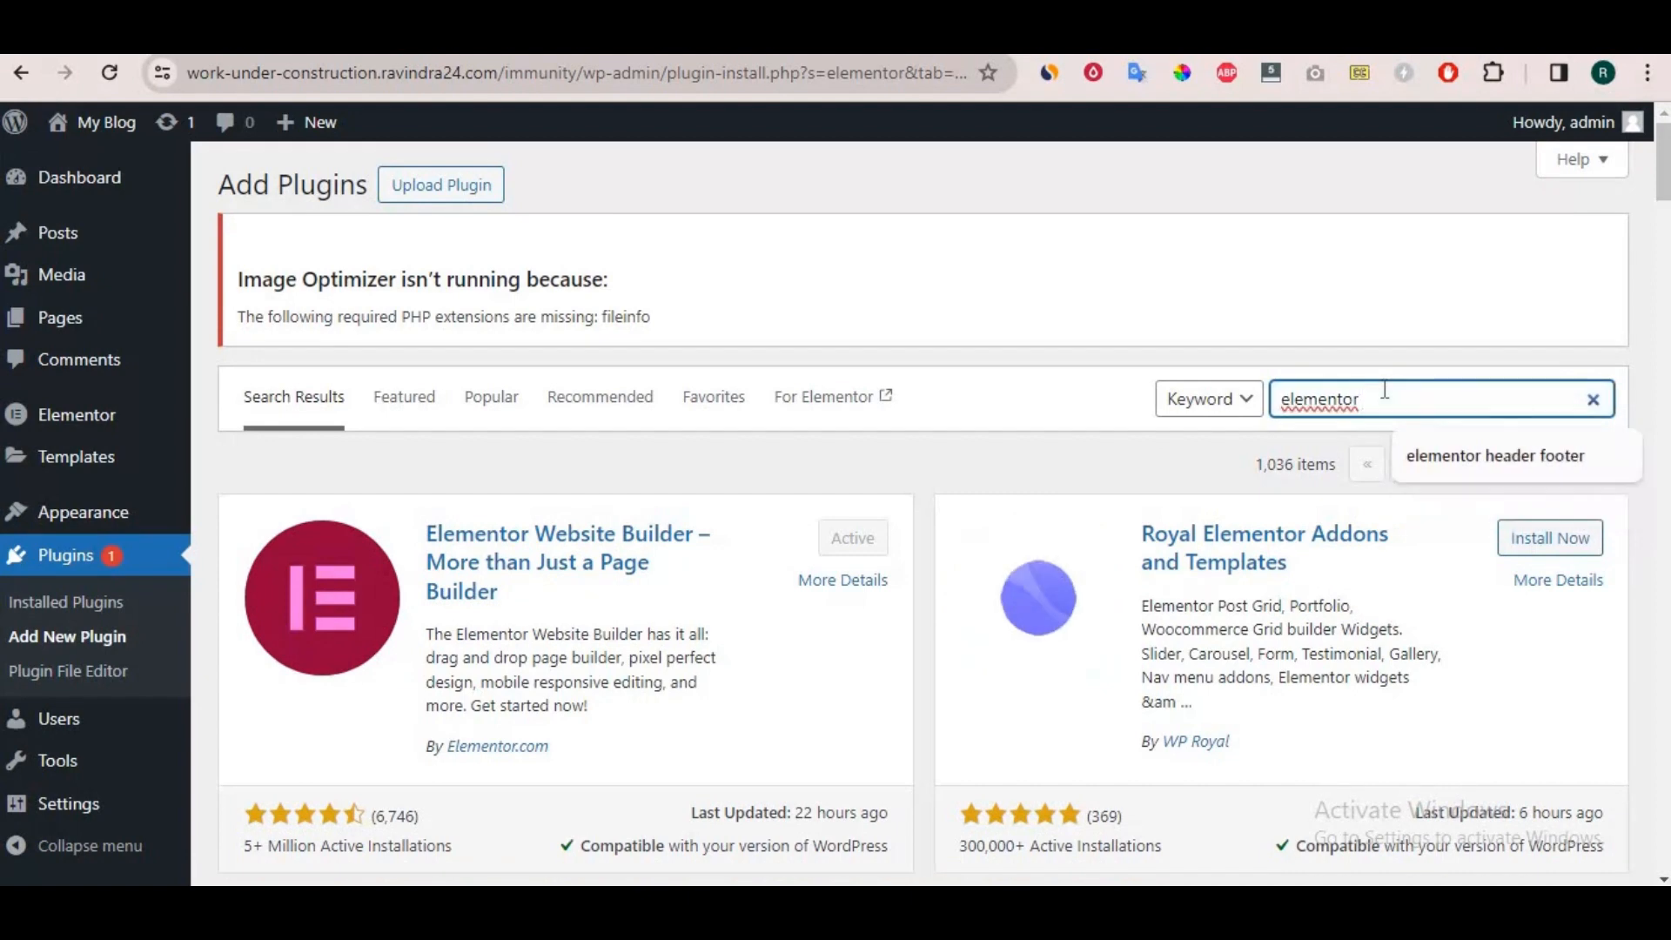
{"action": "left_click", "coordinate": [1419, 392]}
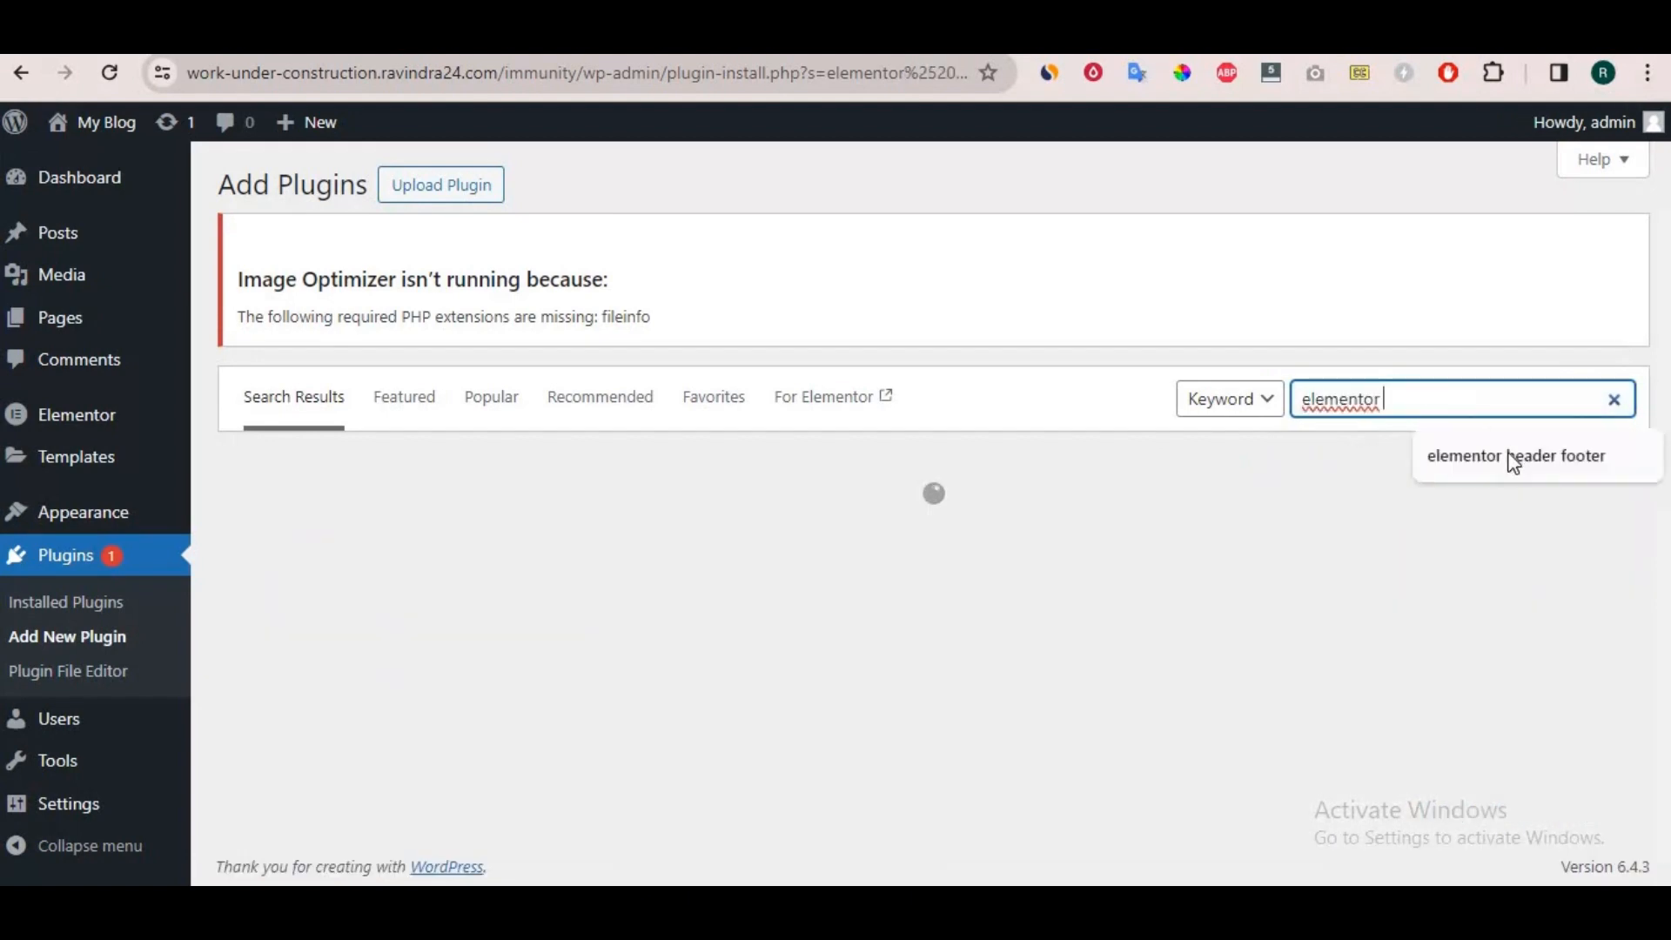
{"action": "left_click", "coordinate": [1512, 461]}
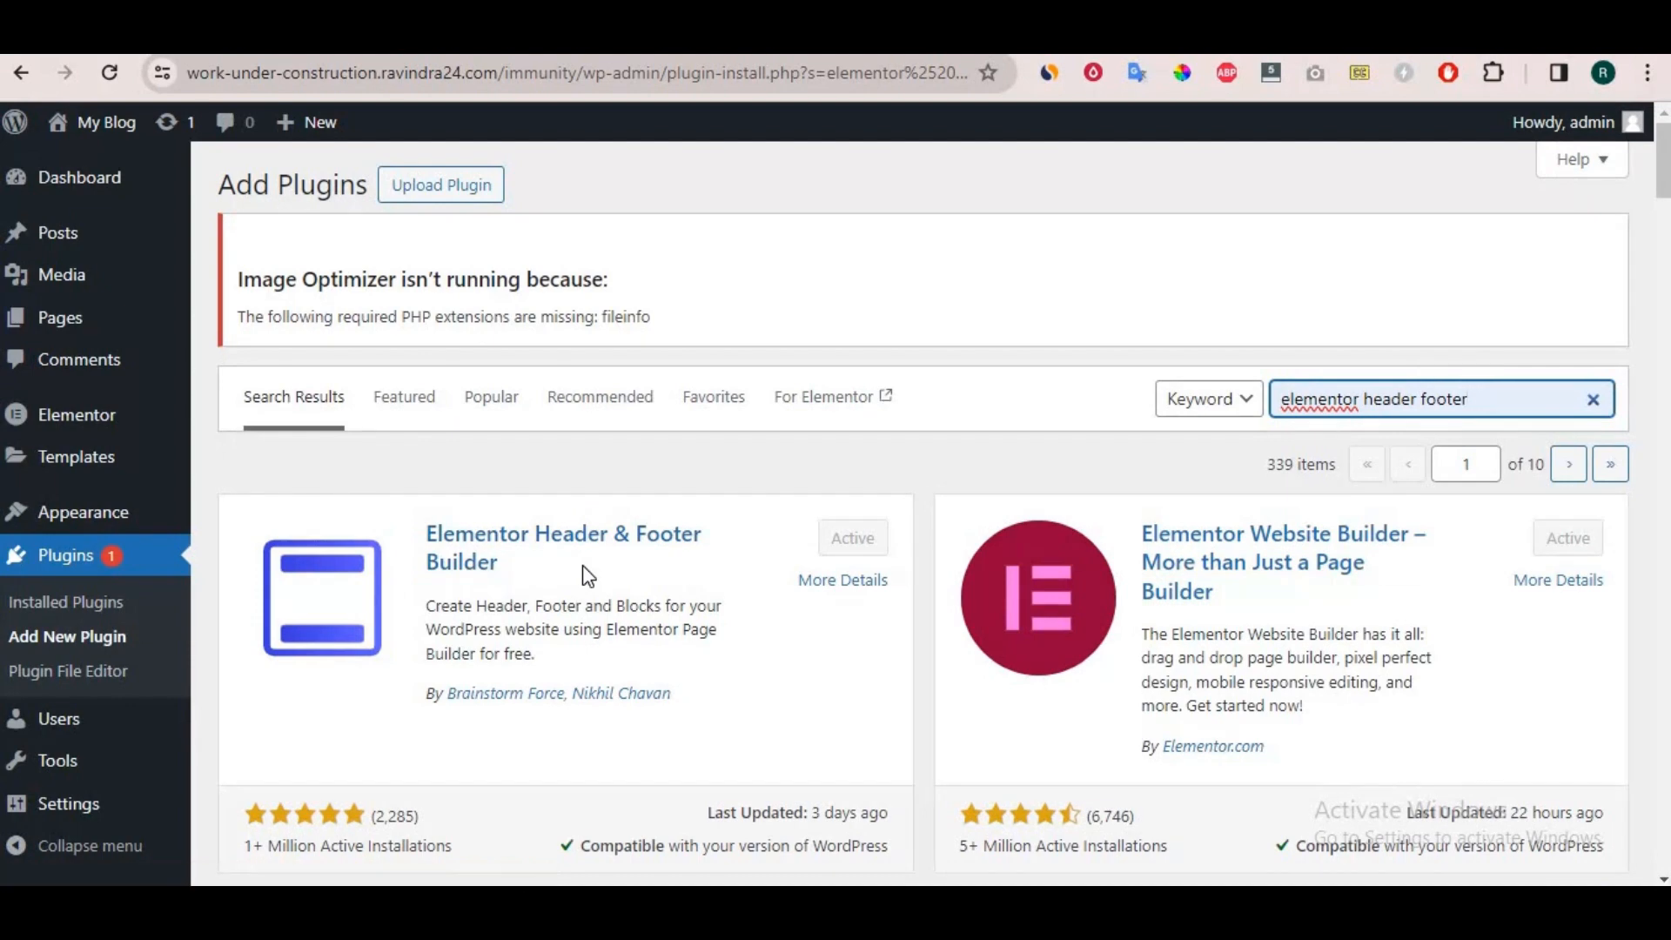
{"action": "left_click", "coordinate": [791, 485]}
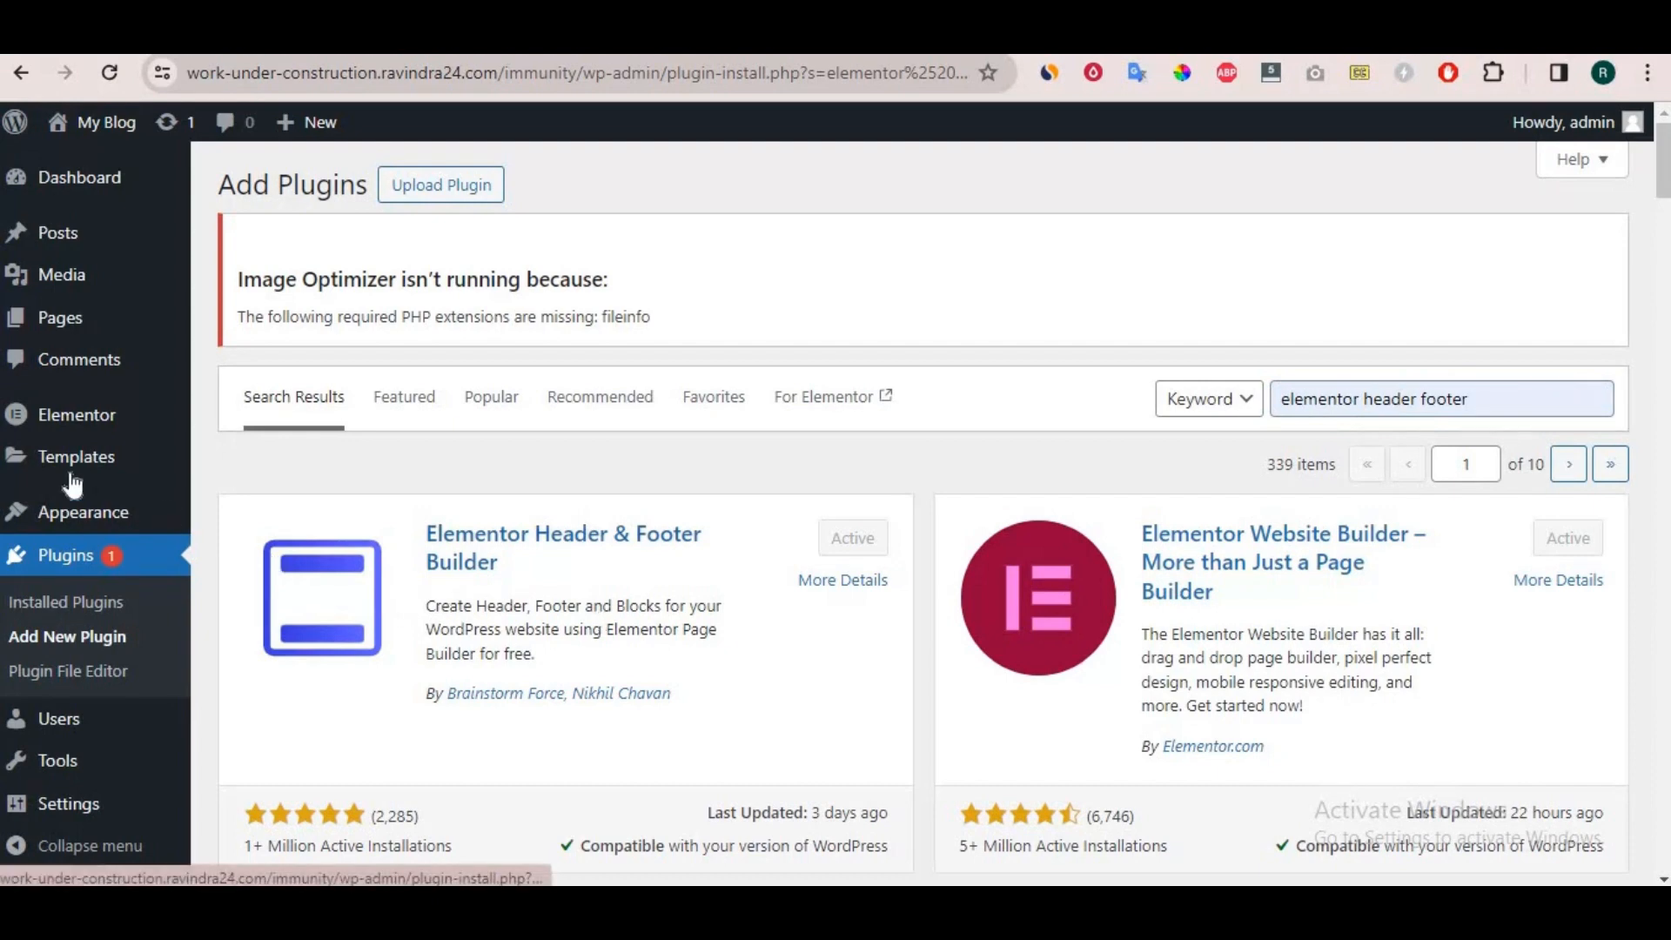
Create a new template in Elementor Header & Footer Builder and title it "head".
{"action": "mouse_move", "coordinate": [70, 522]}
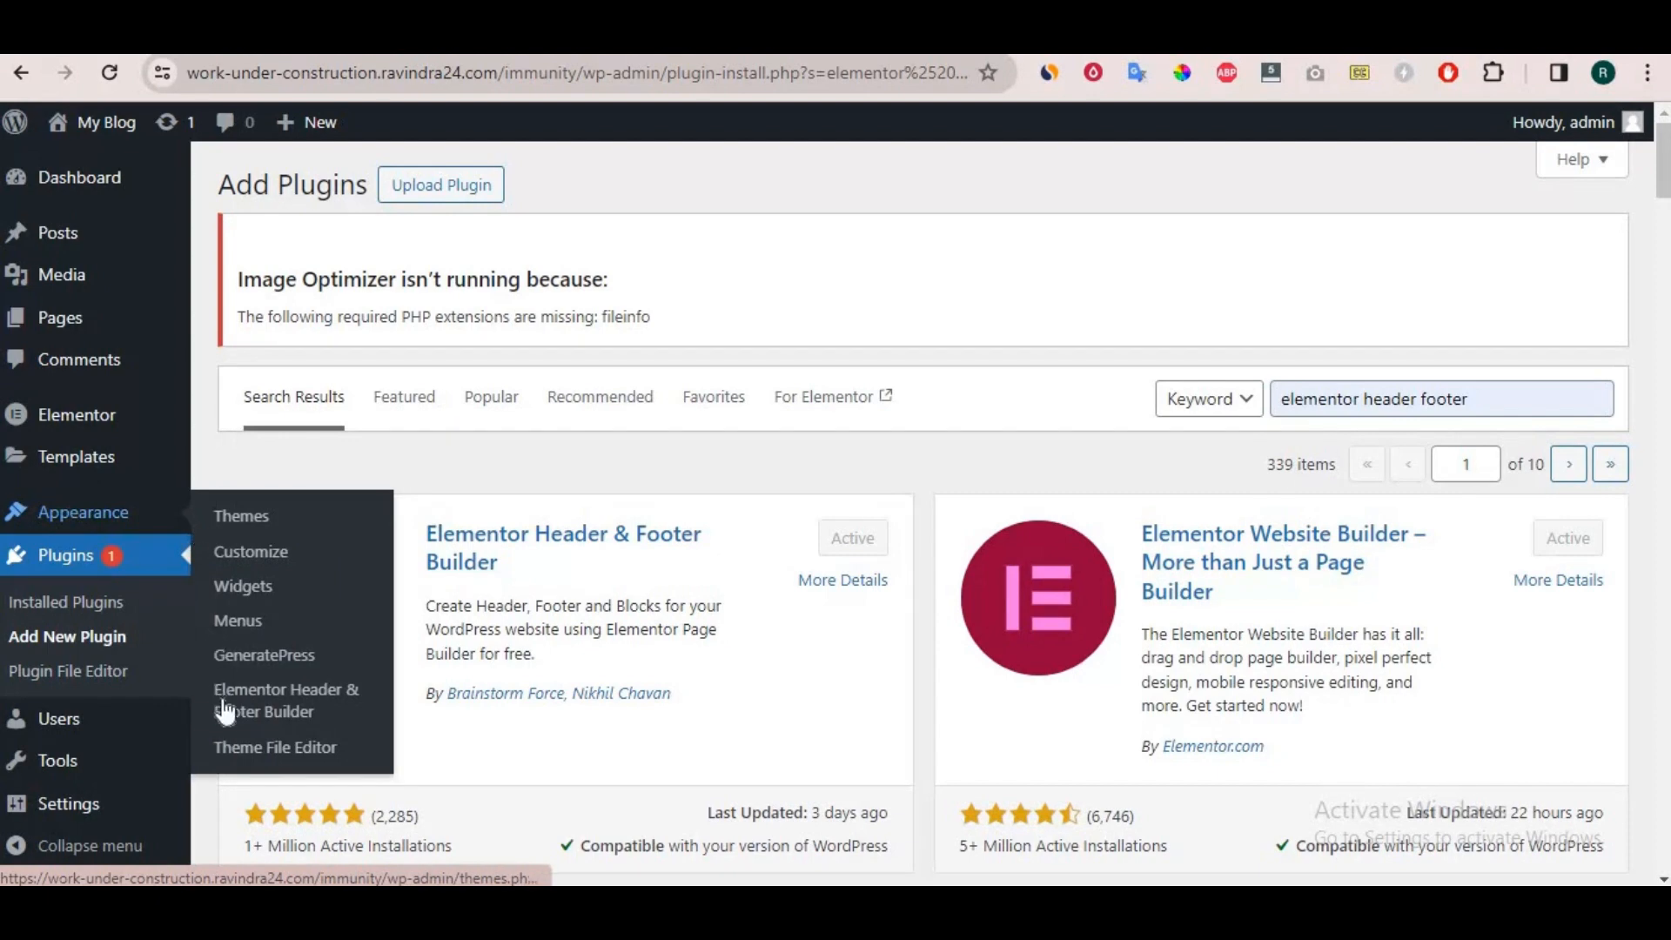
{"action": "left_click", "coordinate": [273, 697]}
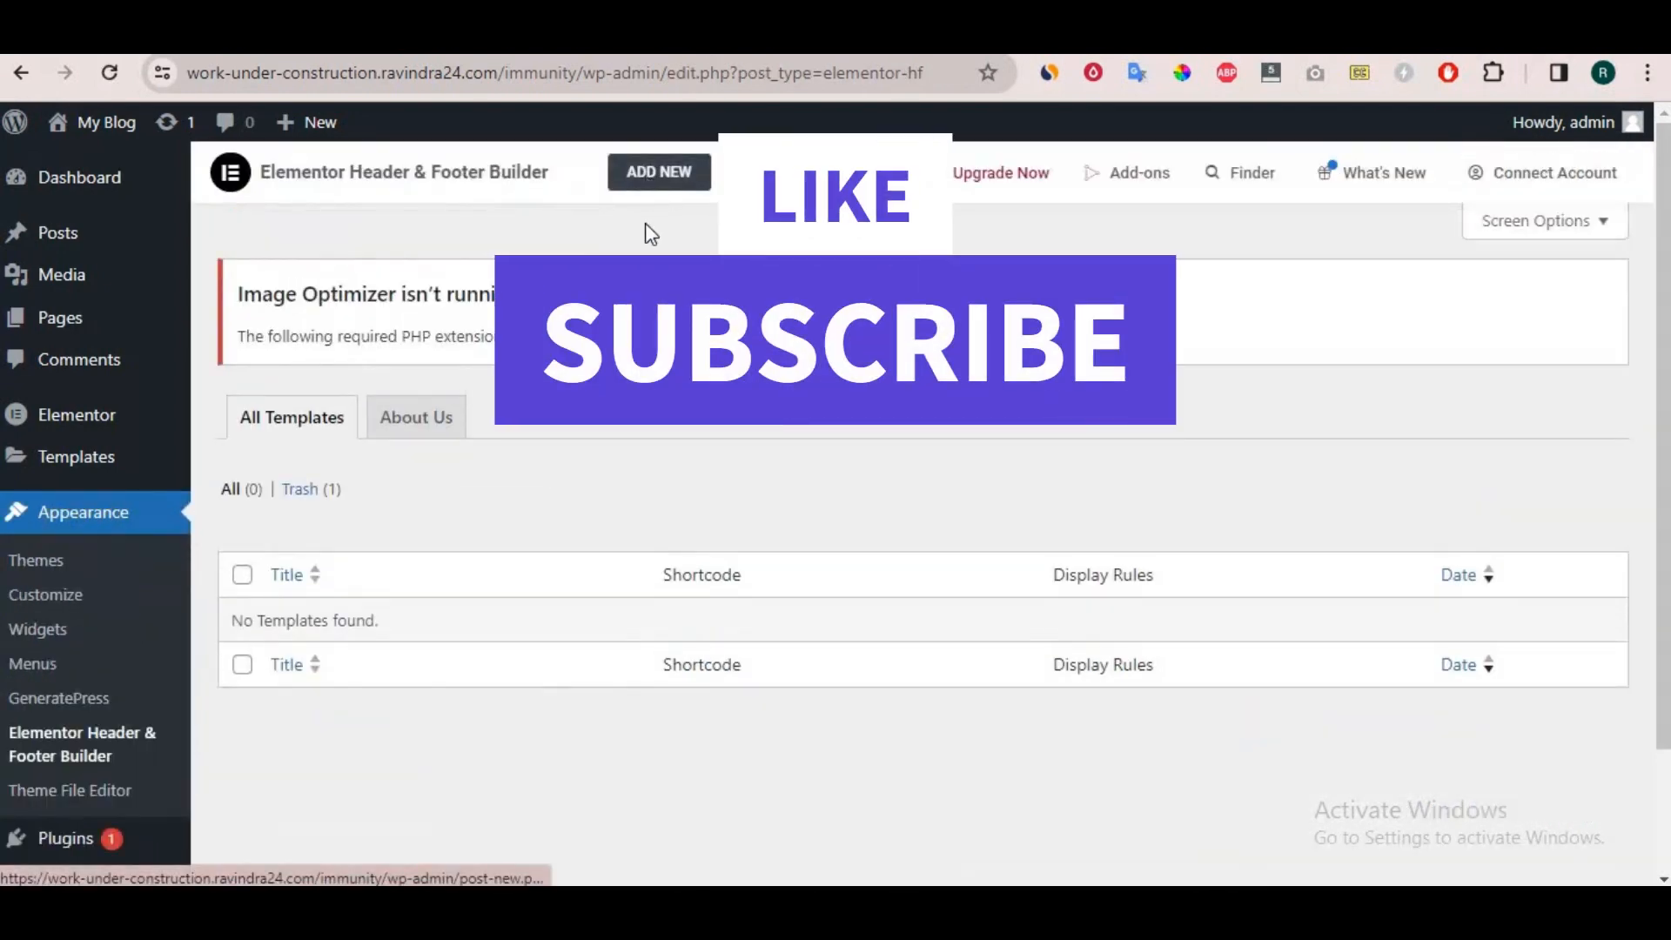
{"action": "left_click", "coordinate": [651, 179]}
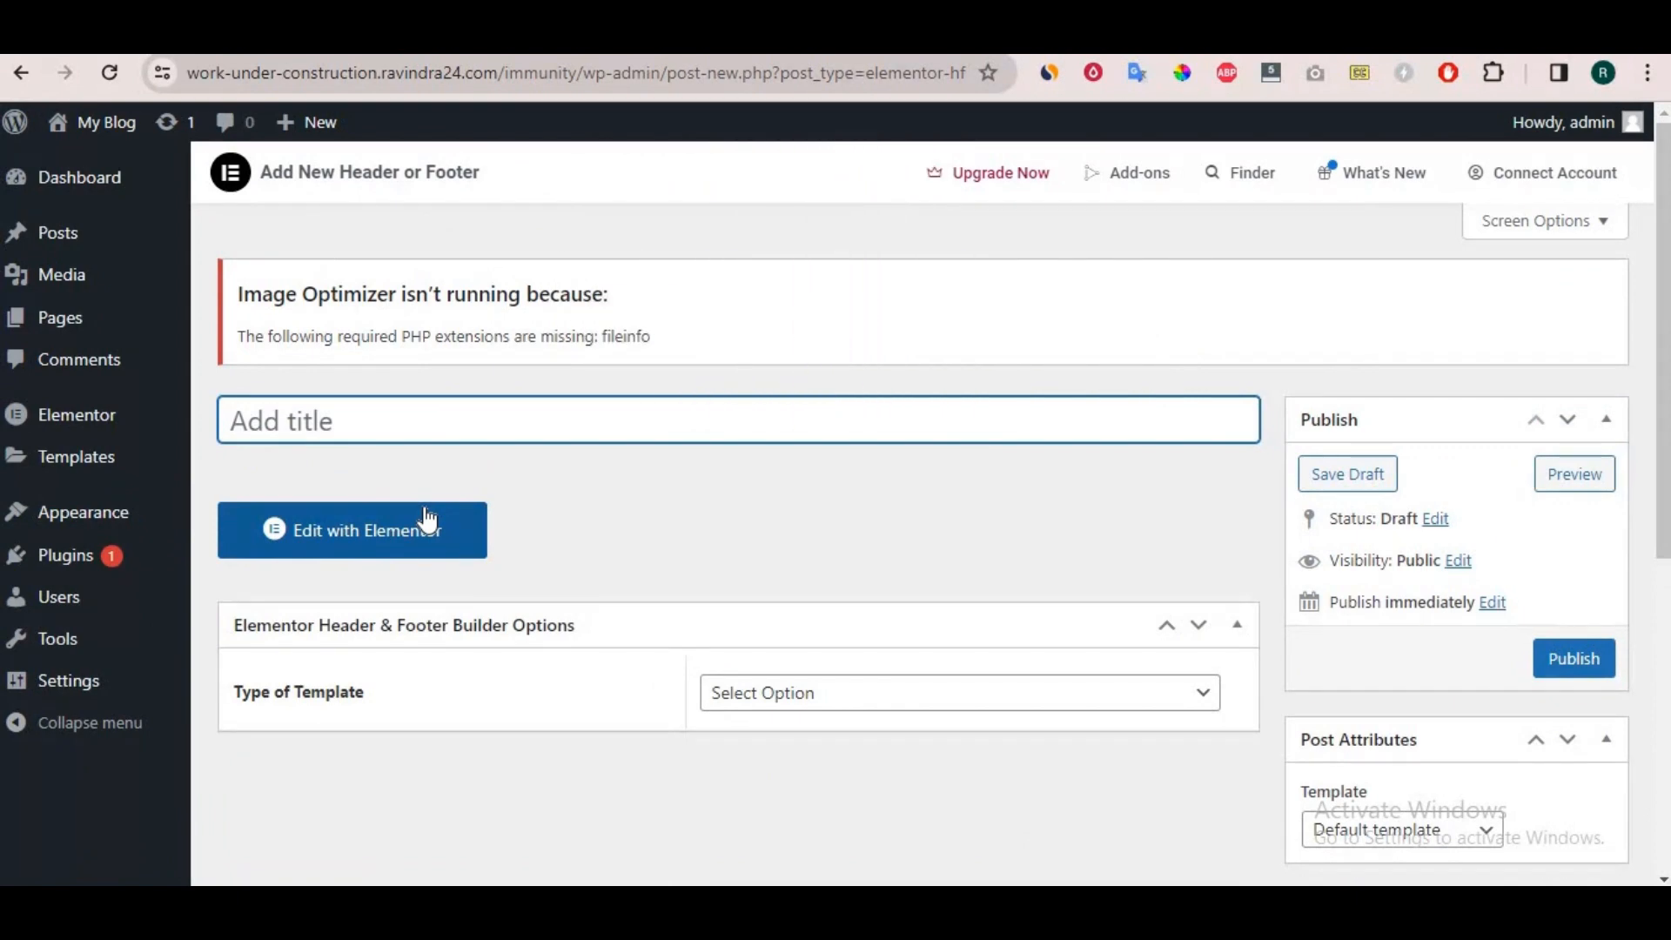
{"action": "type", "text": "head"}
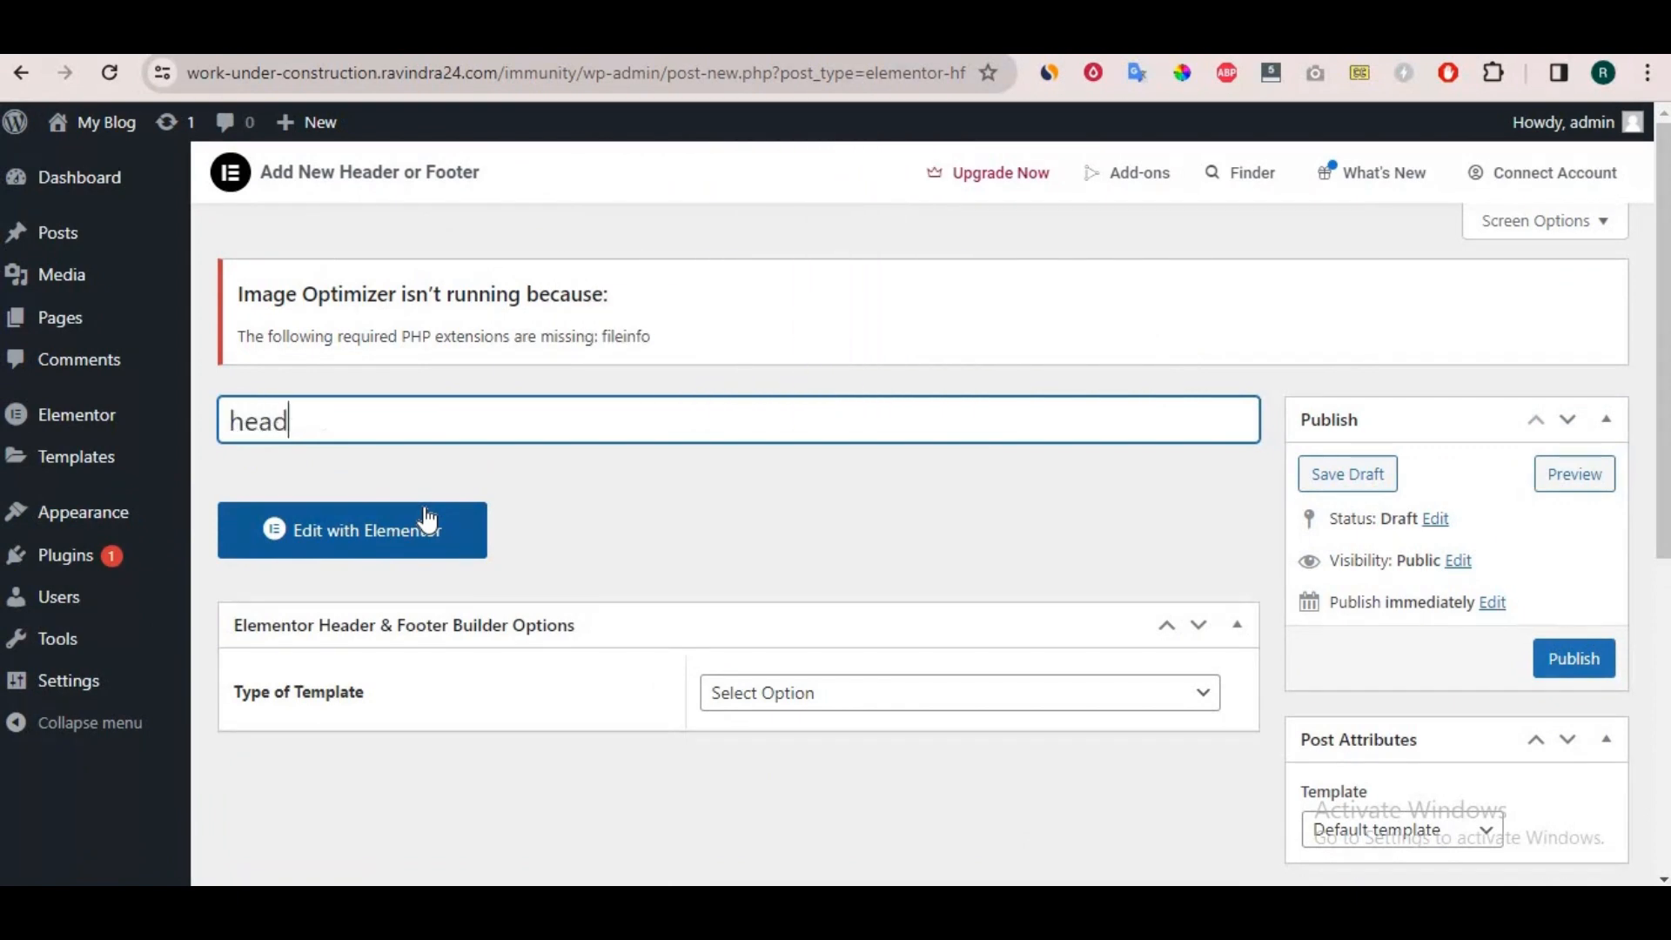
{"action": "left_click", "coordinate": [522, 495]}
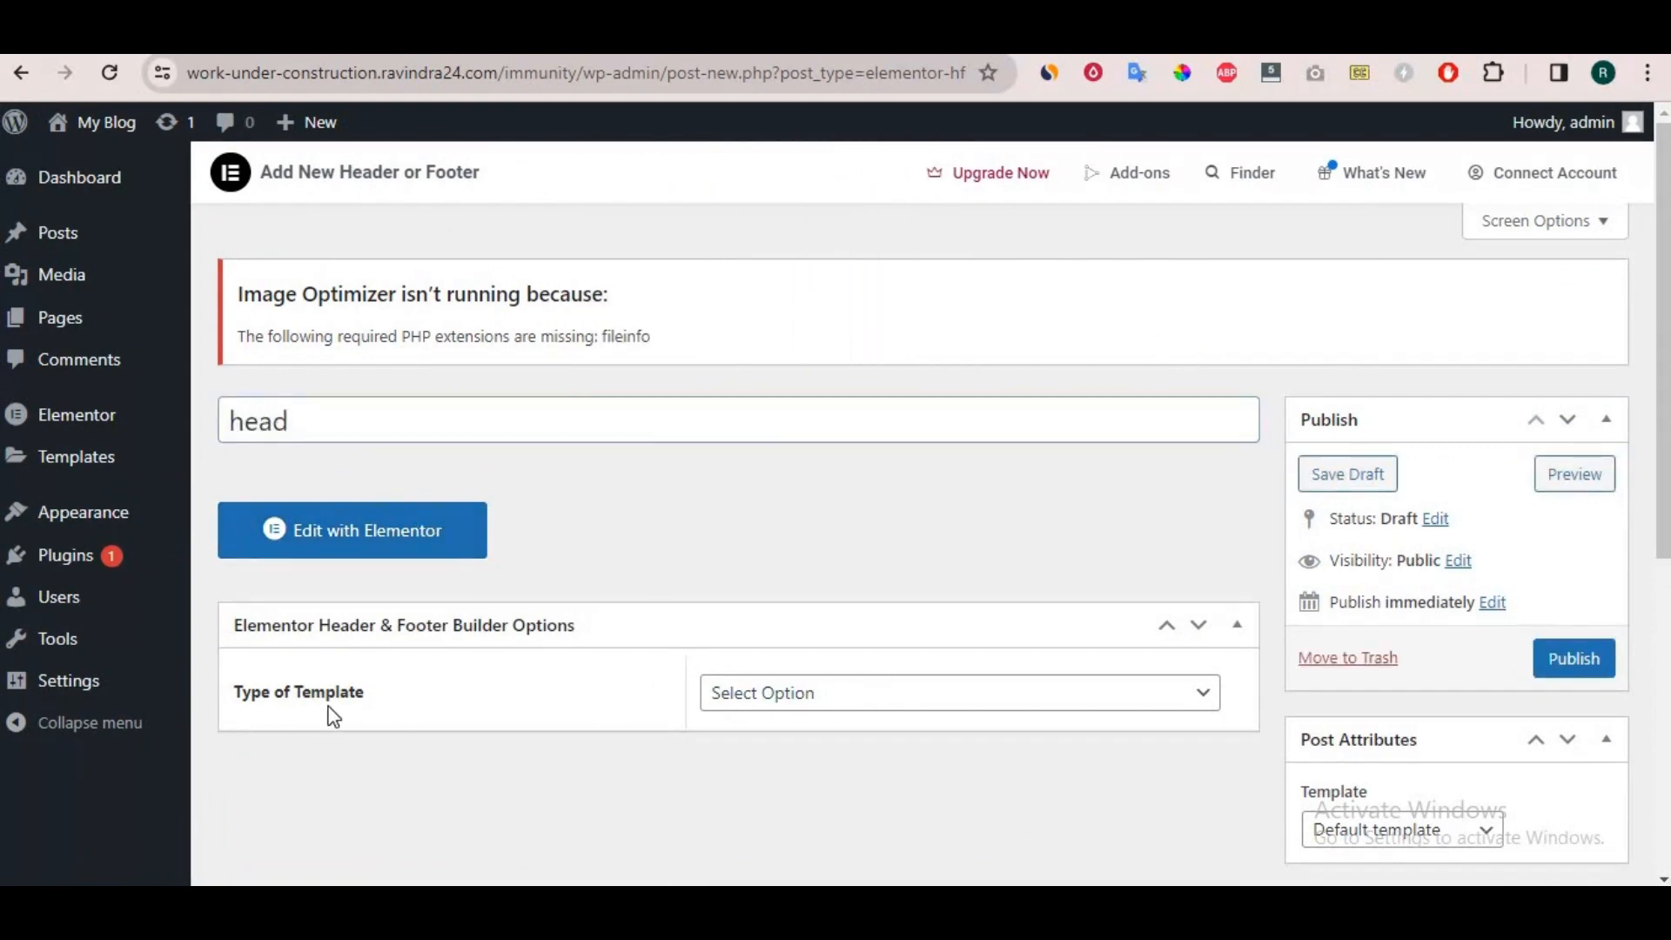
Set the template type to Header and its display rule to Entire Website.
{"action": "left_click", "coordinate": [804, 704]}
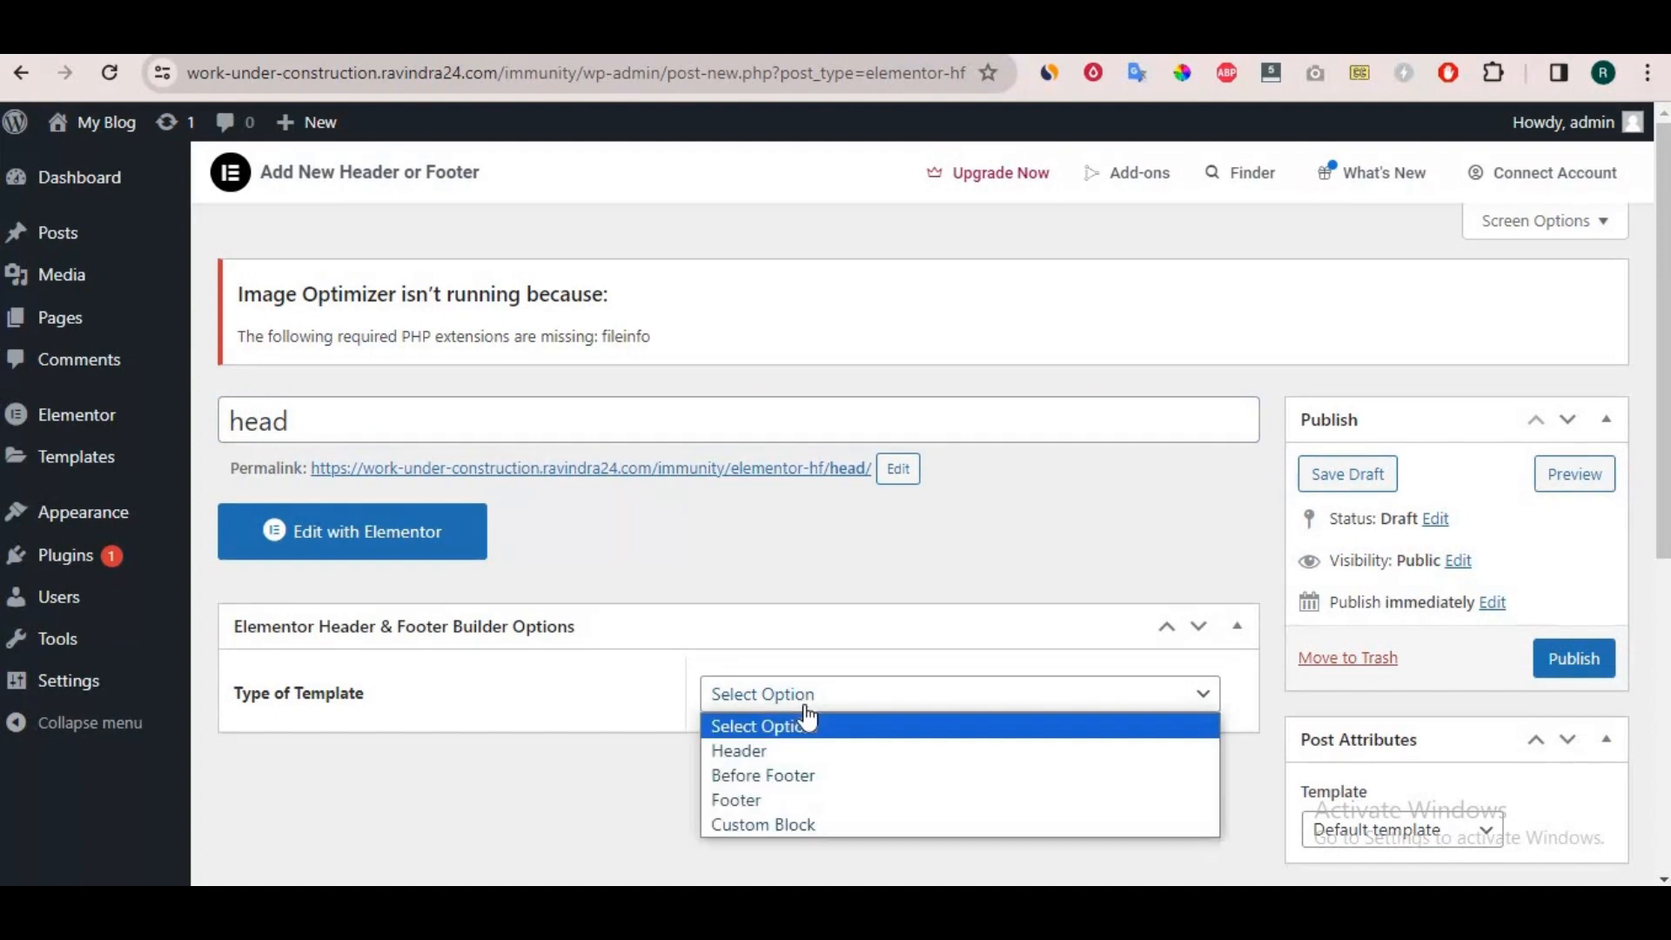
{"action": "left_click", "coordinate": [773, 764]}
{"action": "scroll", "coordinate": [699, 550], "scroll_direction": "down", "scroll_amount": 4}
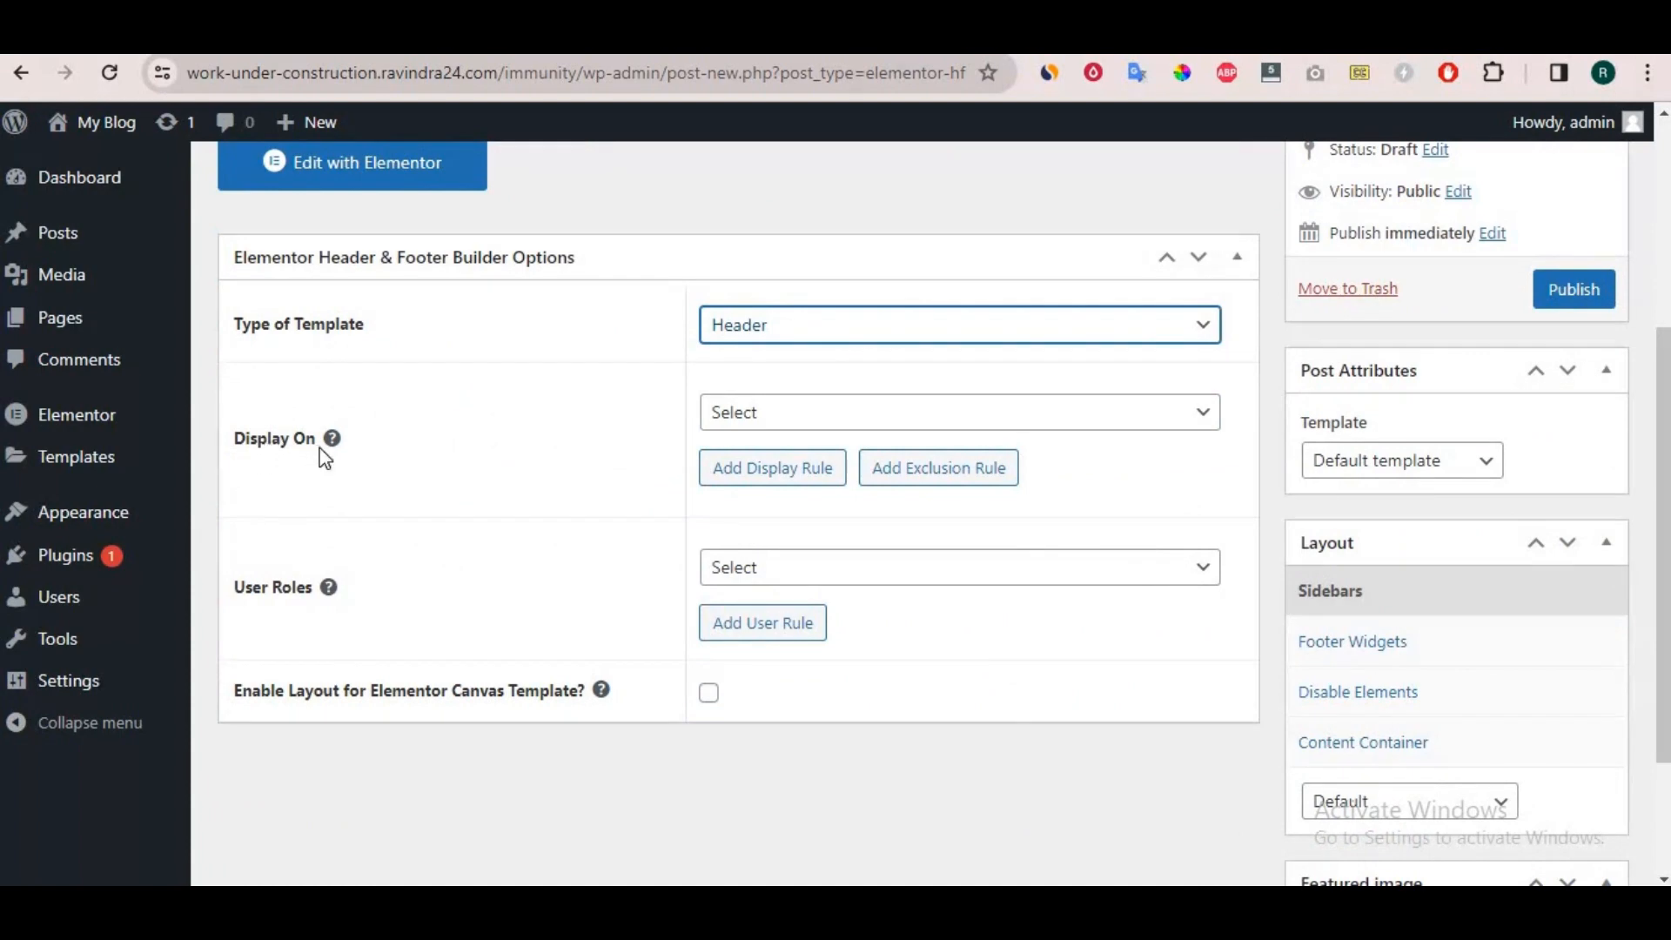
{"action": "left_click", "coordinate": [801, 415]}
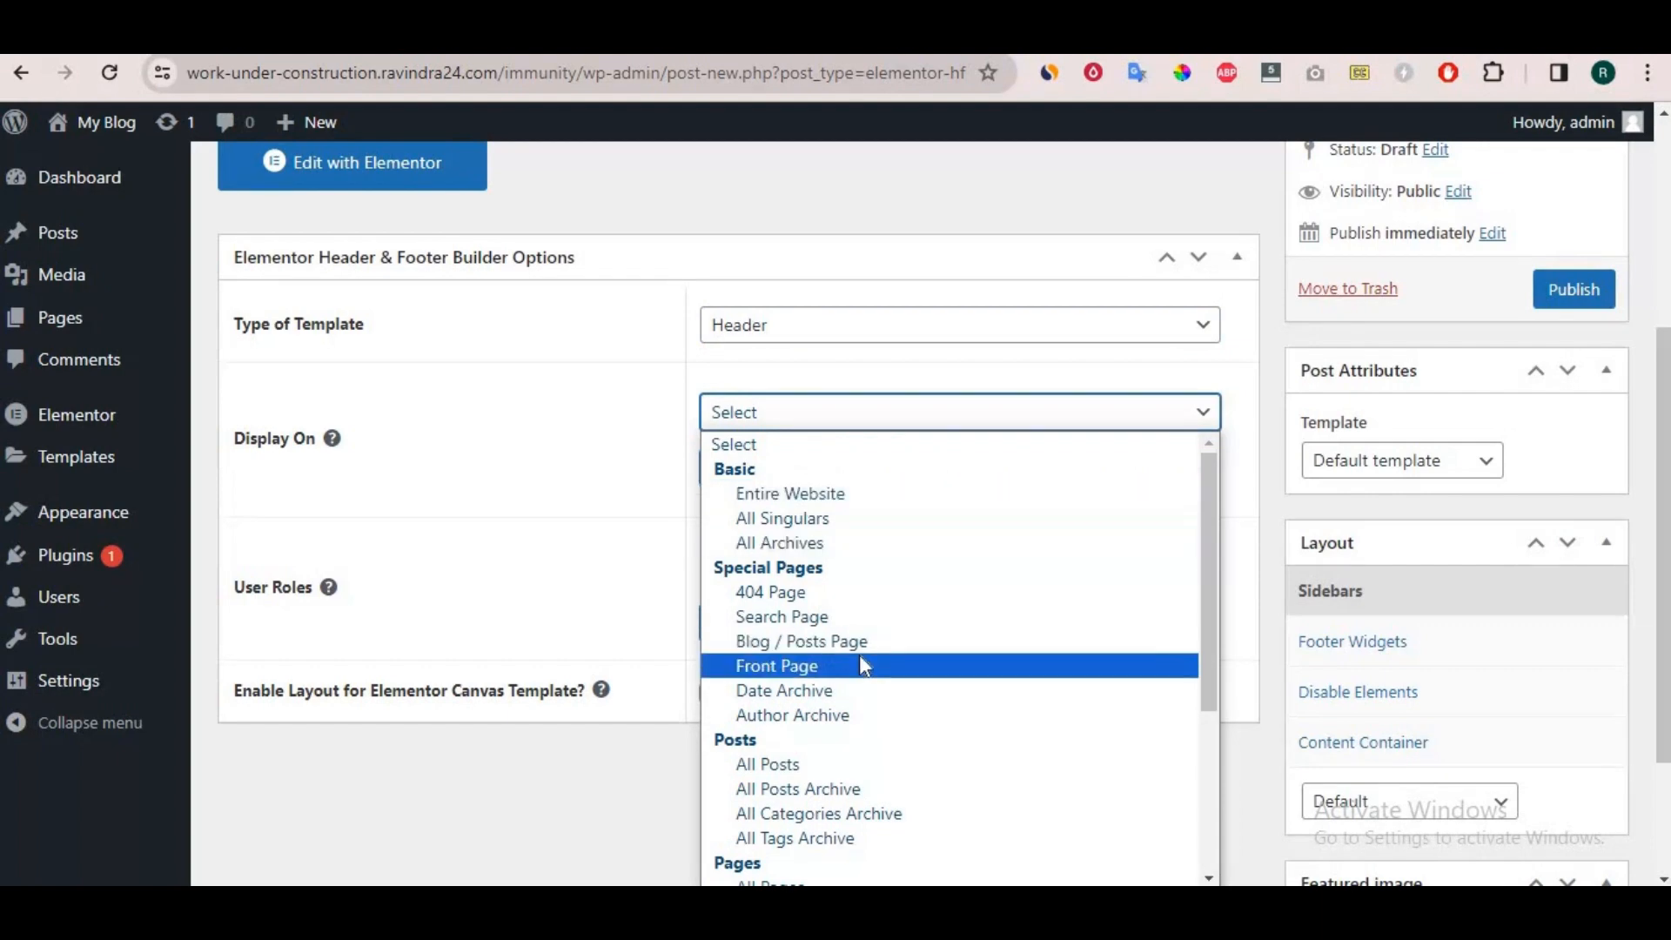
{"action": "scroll", "coordinate": [940, 711], "scroll_direction": "down", "scroll_amount": 3}
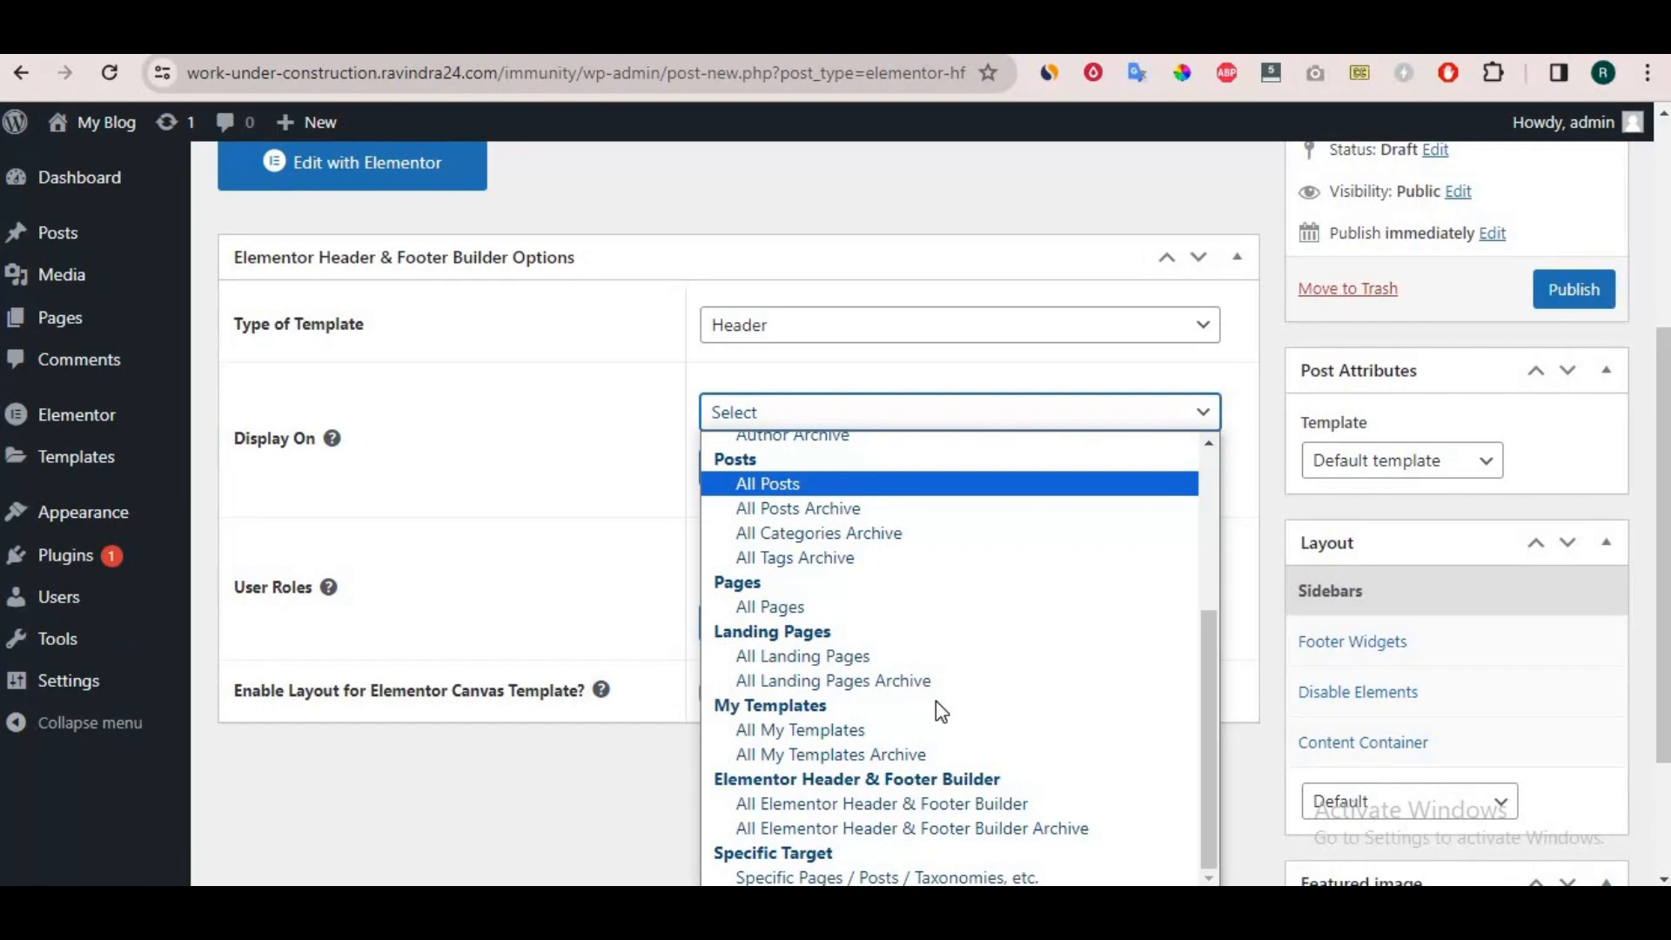
{"action": "scroll", "coordinate": [931, 592], "scroll_direction": "up", "scroll_amount": 3}
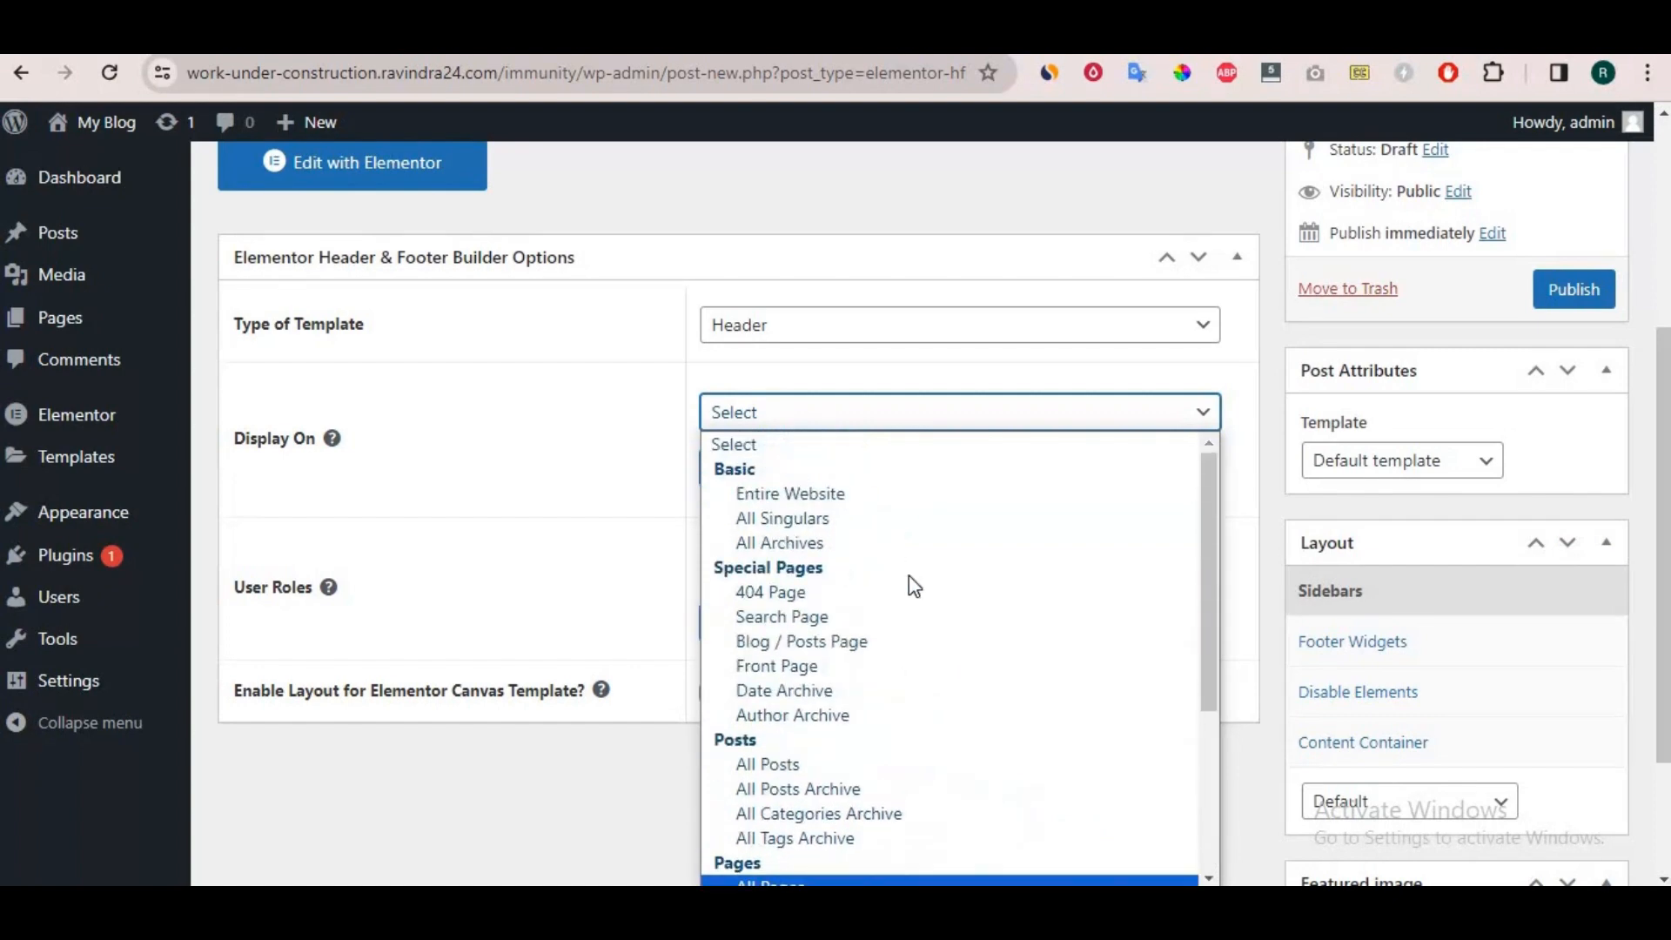
{"action": "left_click", "coordinate": [790, 494]}
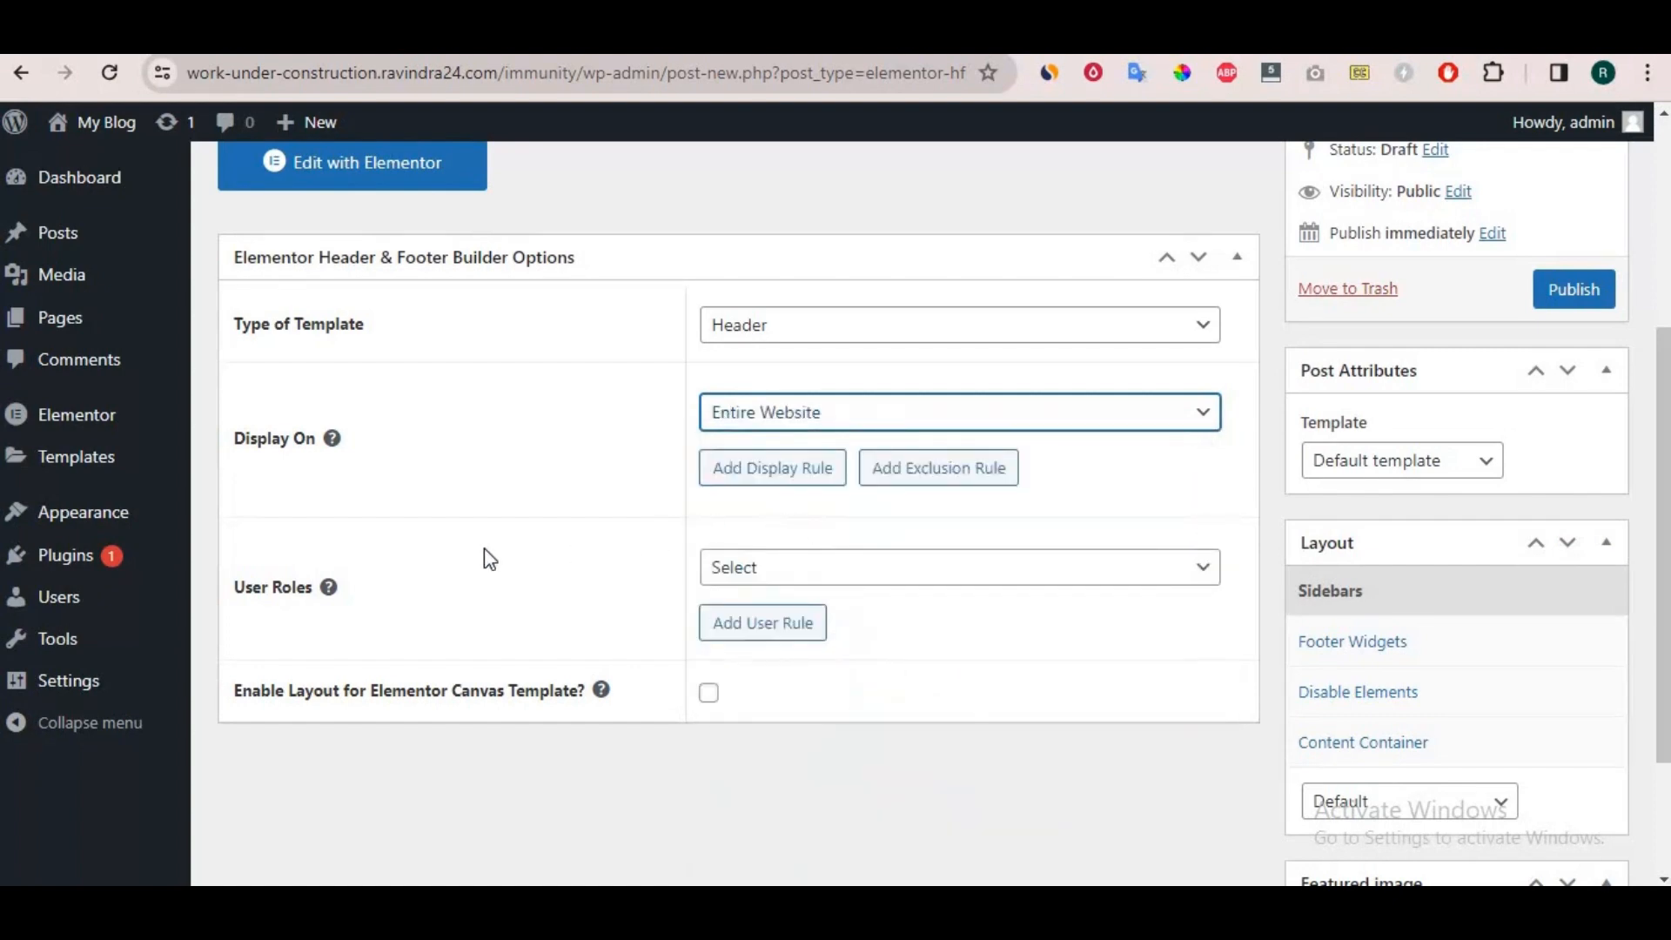
Enable the layout for the Elementor Canvas Template and publish the header template.
{"action": "left_click", "coordinate": [865, 573]}
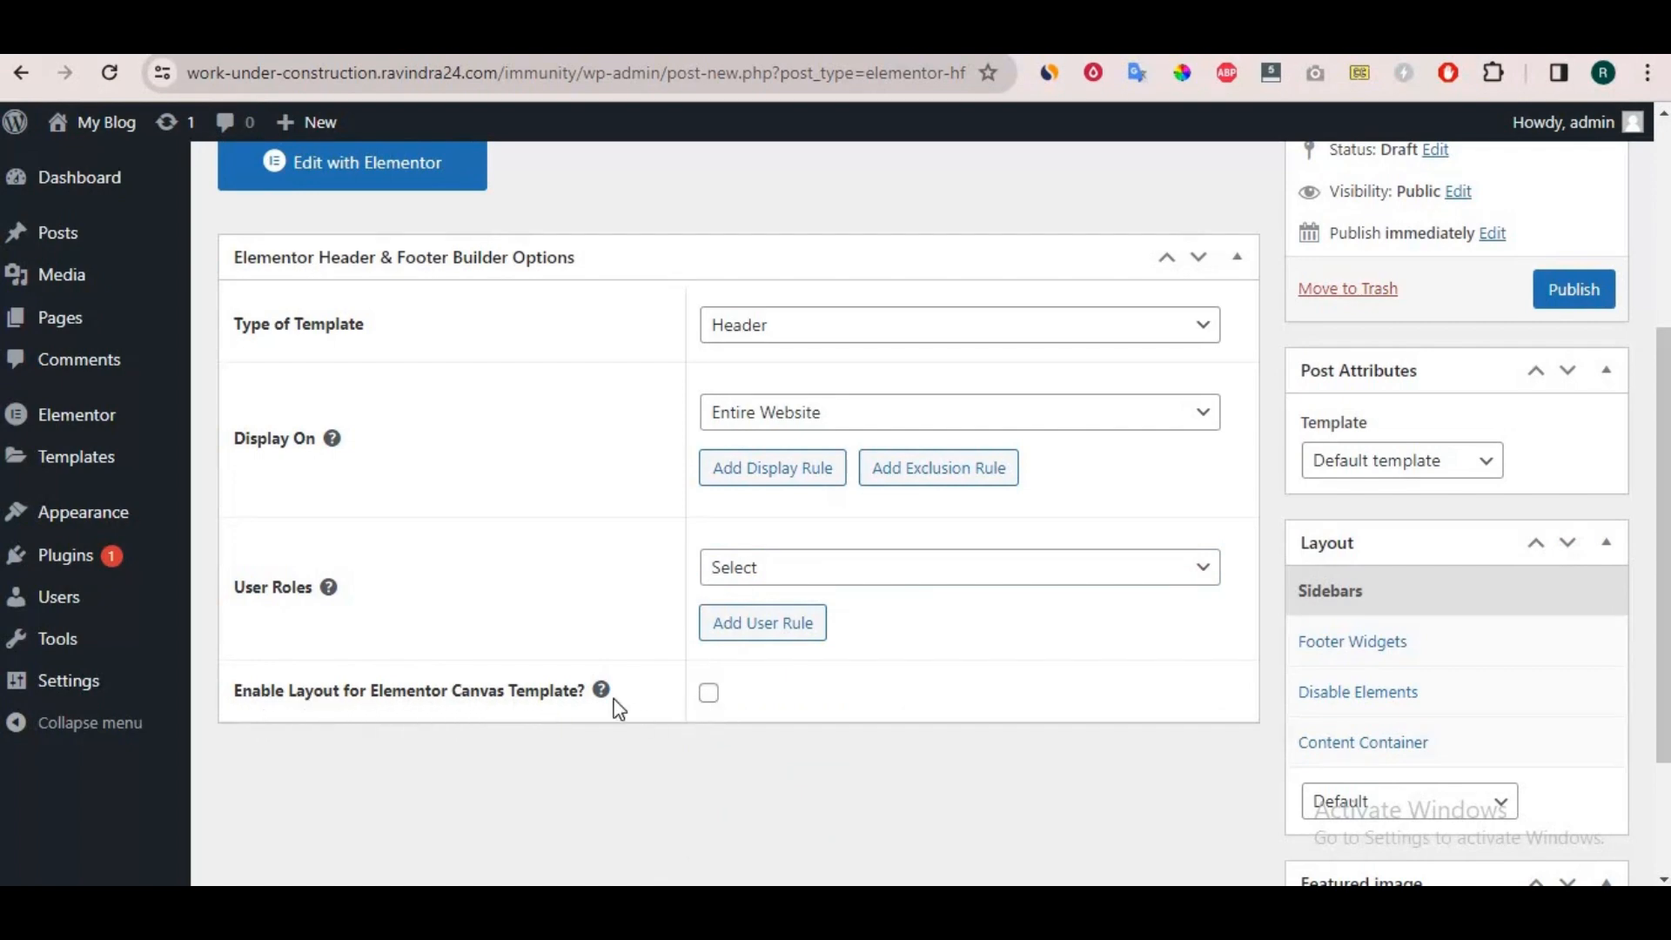
{"action": "left_click", "coordinate": [712, 699]}
{"action": "scroll", "coordinate": [727, 704], "scroll_direction": "down", "scroll_amount": 2}
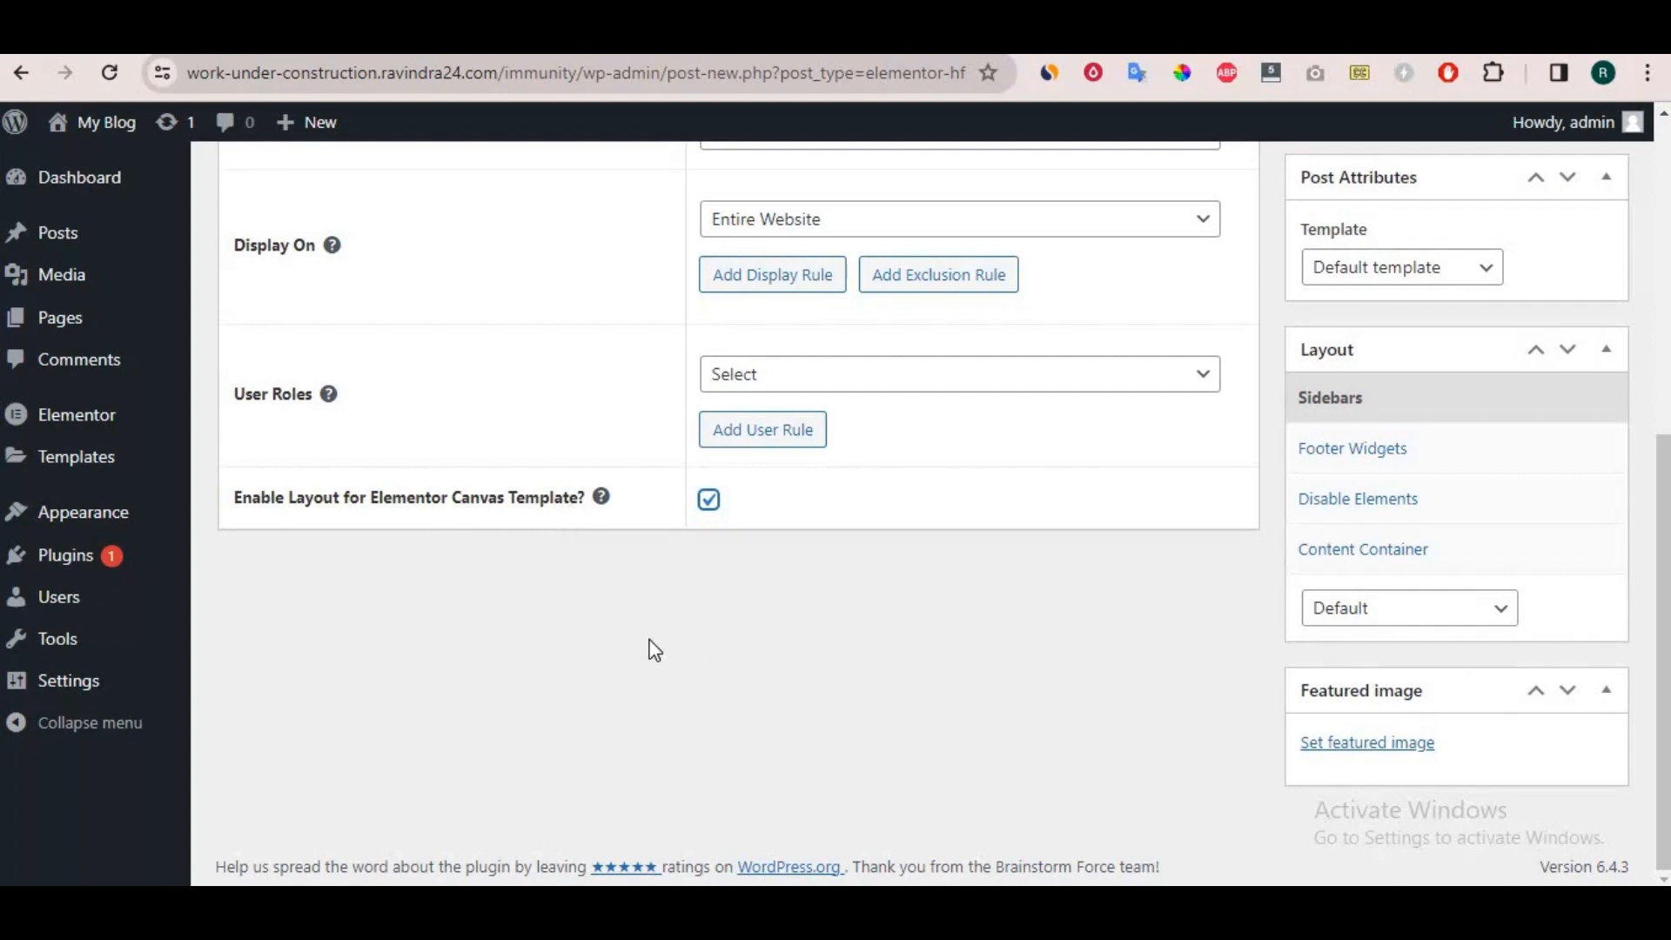
{"action": "scroll", "coordinate": [654, 650], "scroll_direction": "up", "scroll_amount": 6}
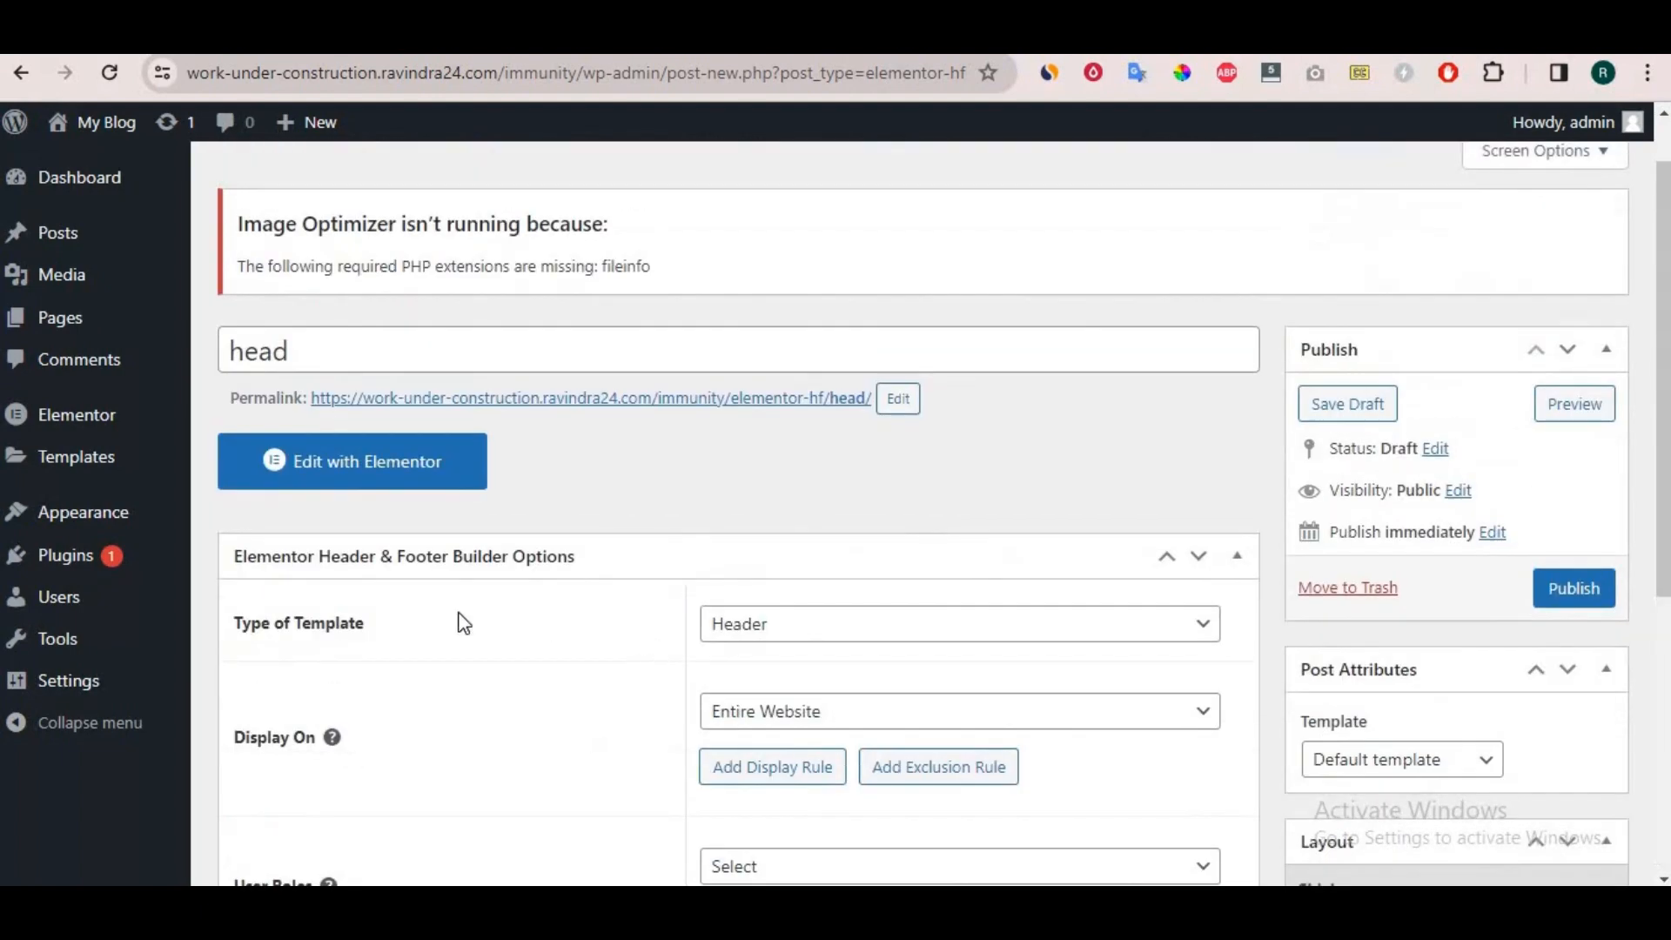
{"action": "left_click", "coordinate": [1559, 592]}
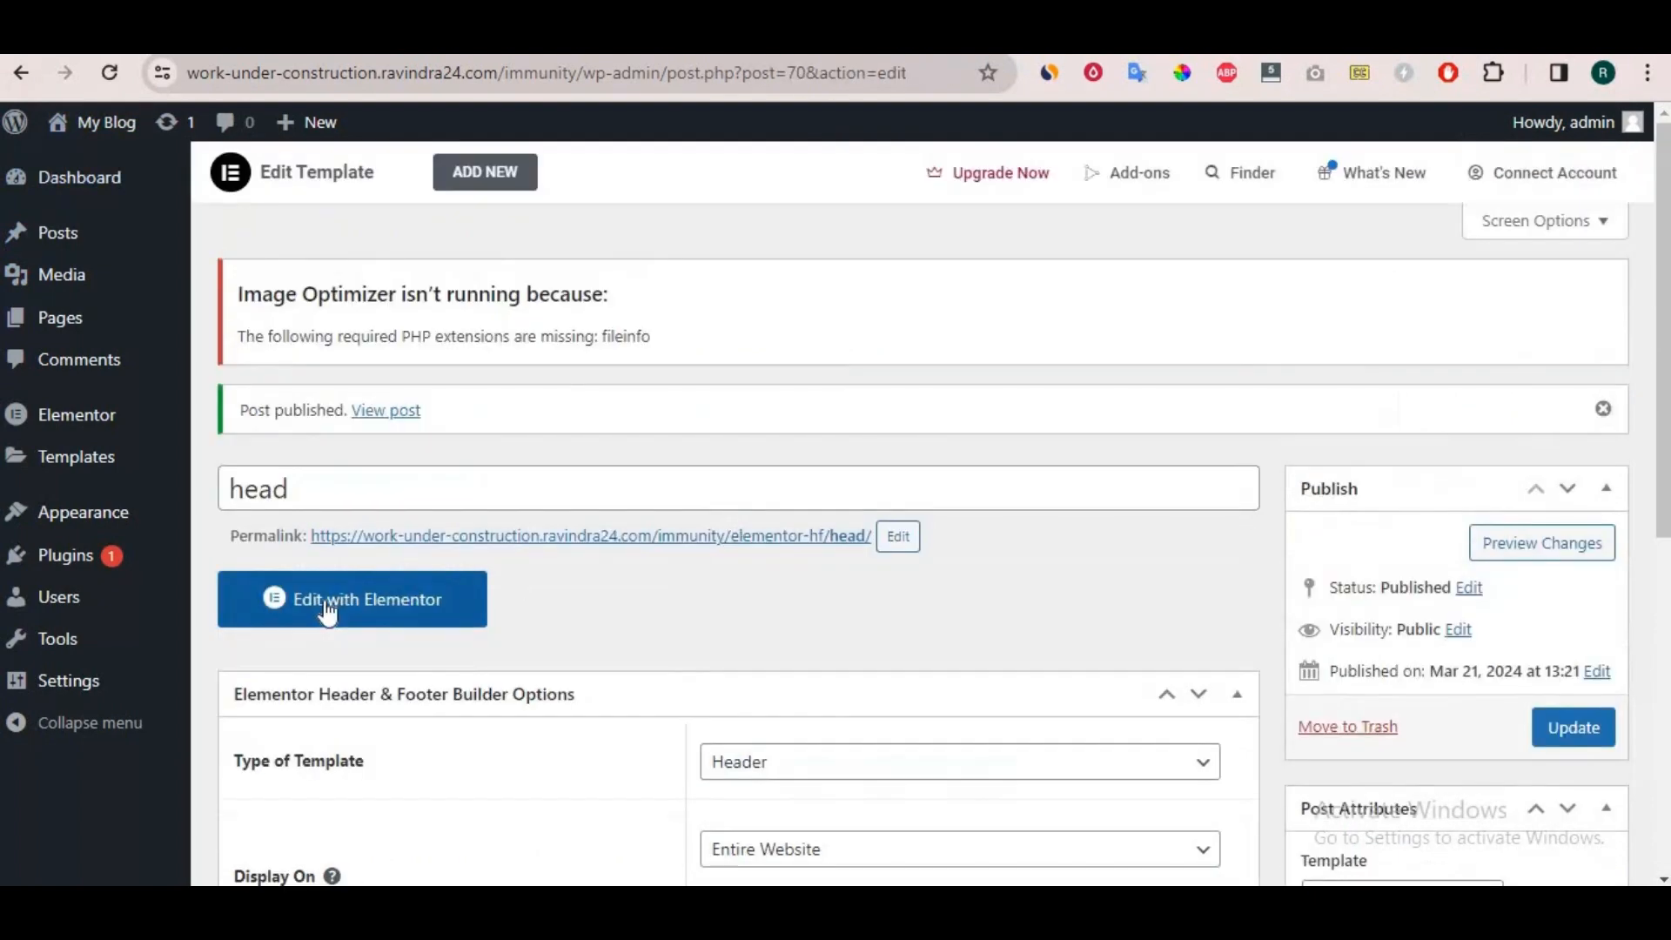
Open the header template in the Elementor editor and add a grid container with three columns in one row.
{"action": "left_click", "coordinate": [390, 610]}
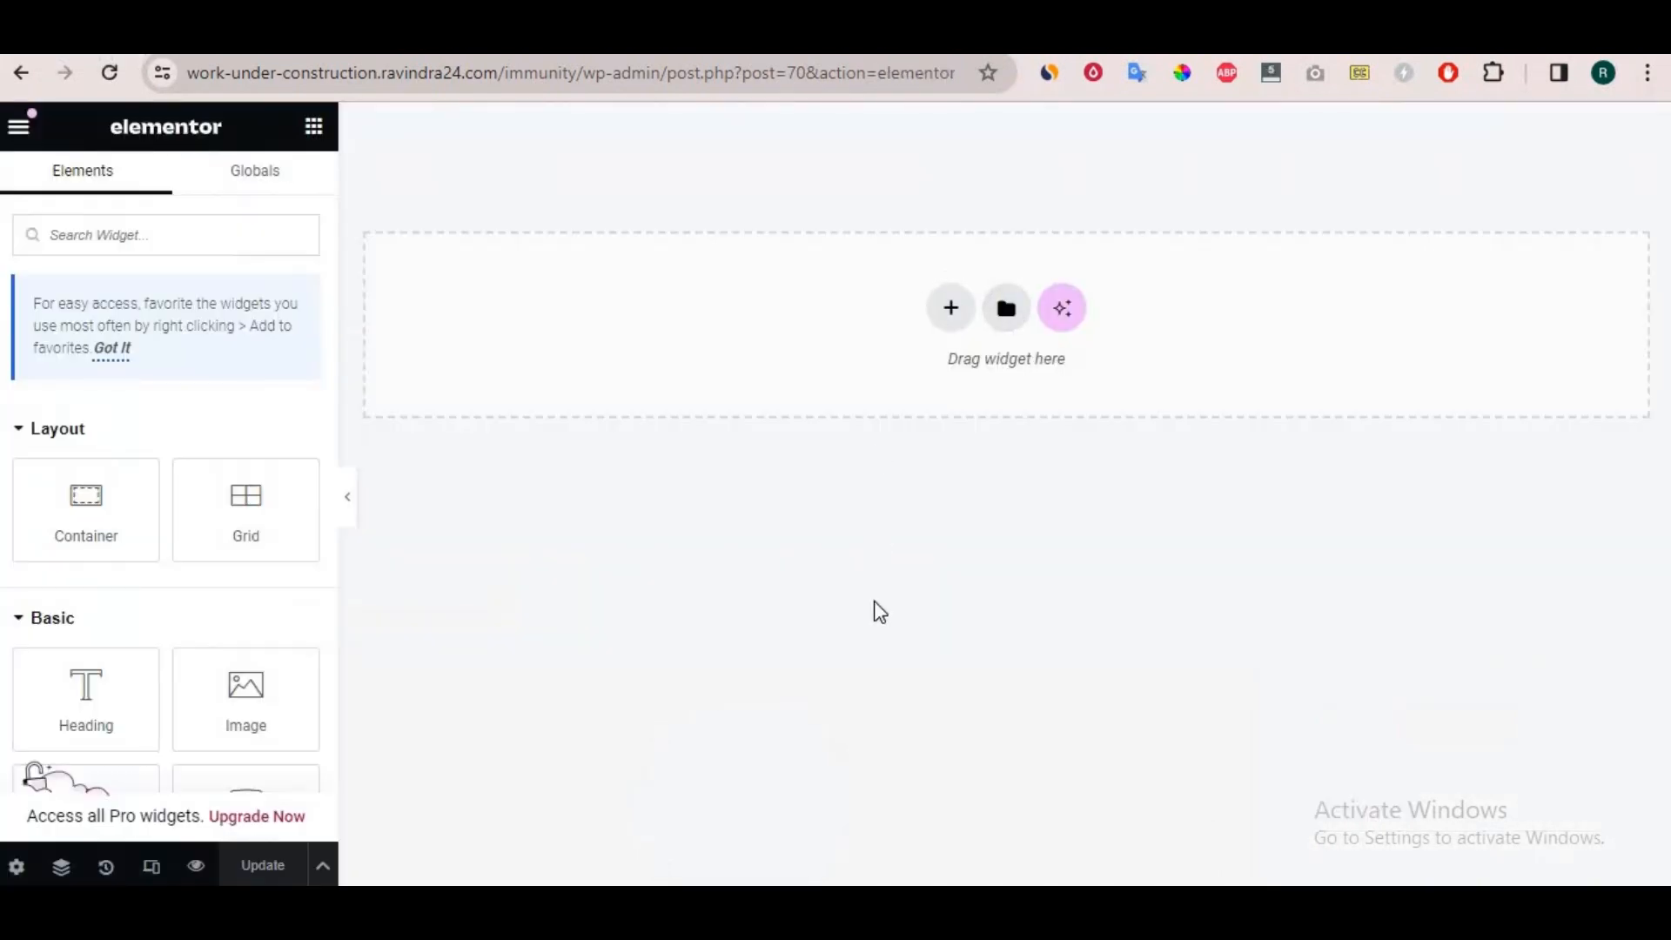
{"action": "left_click", "coordinate": [950, 308]}
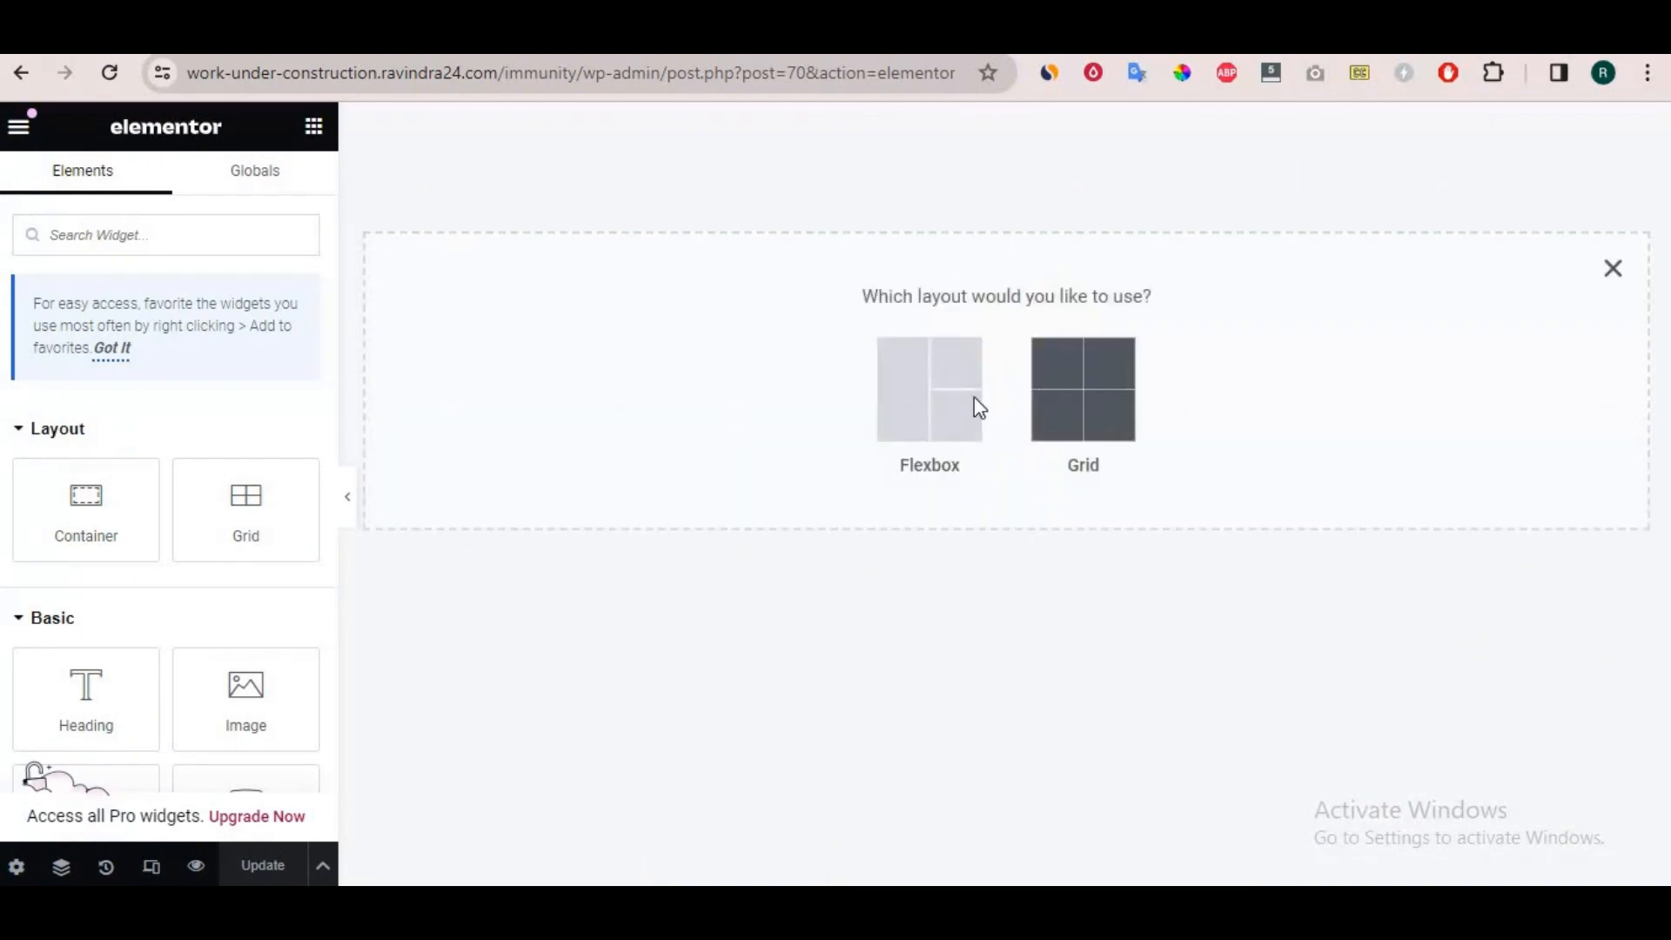
{"action": "left_click", "coordinate": [953, 407]}
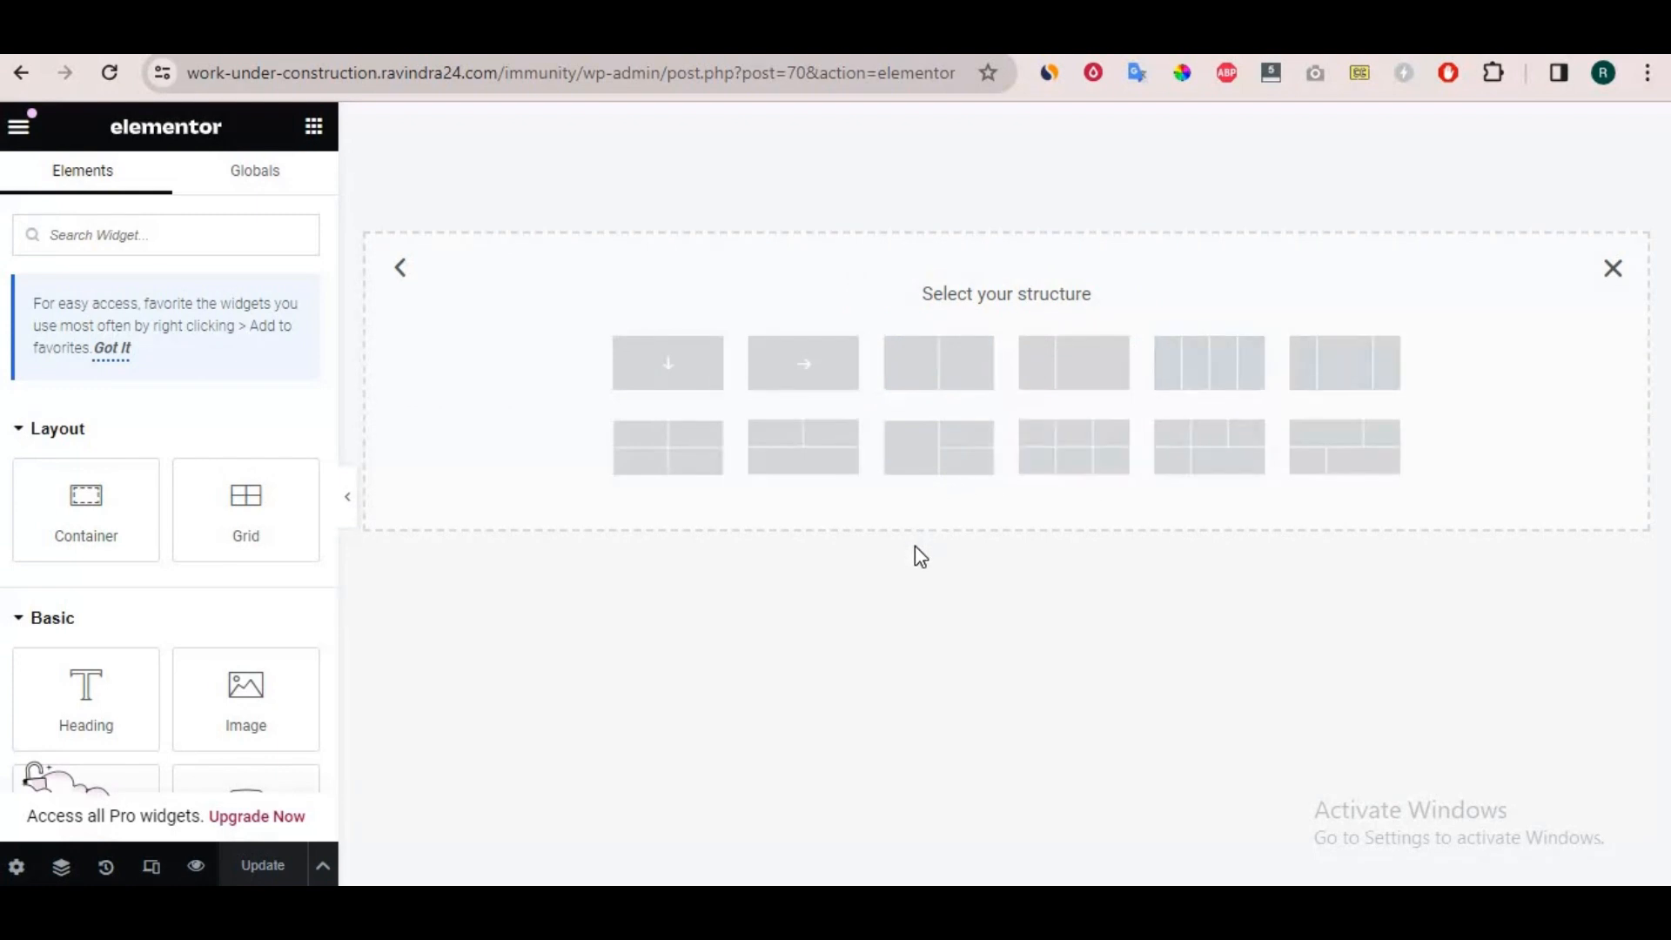
{"action": "left_click", "coordinate": [401, 269]}
{"action": "left_click", "coordinate": [1108, 414]}
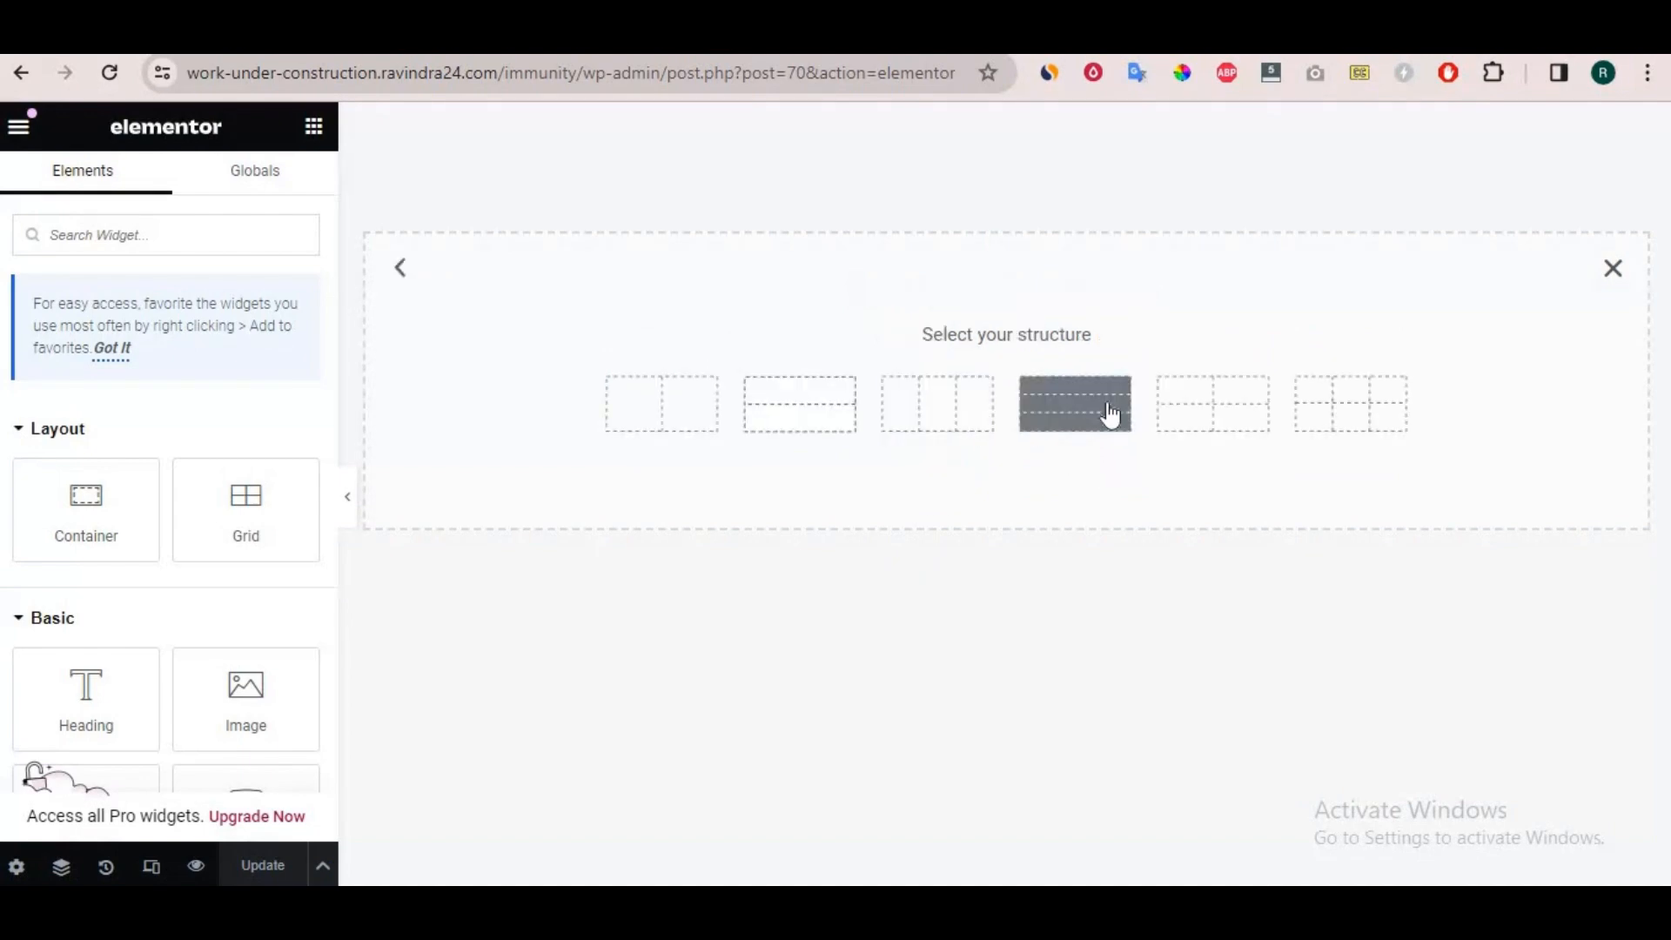
{"action": "left_click", "coordinate": [933, 436]}
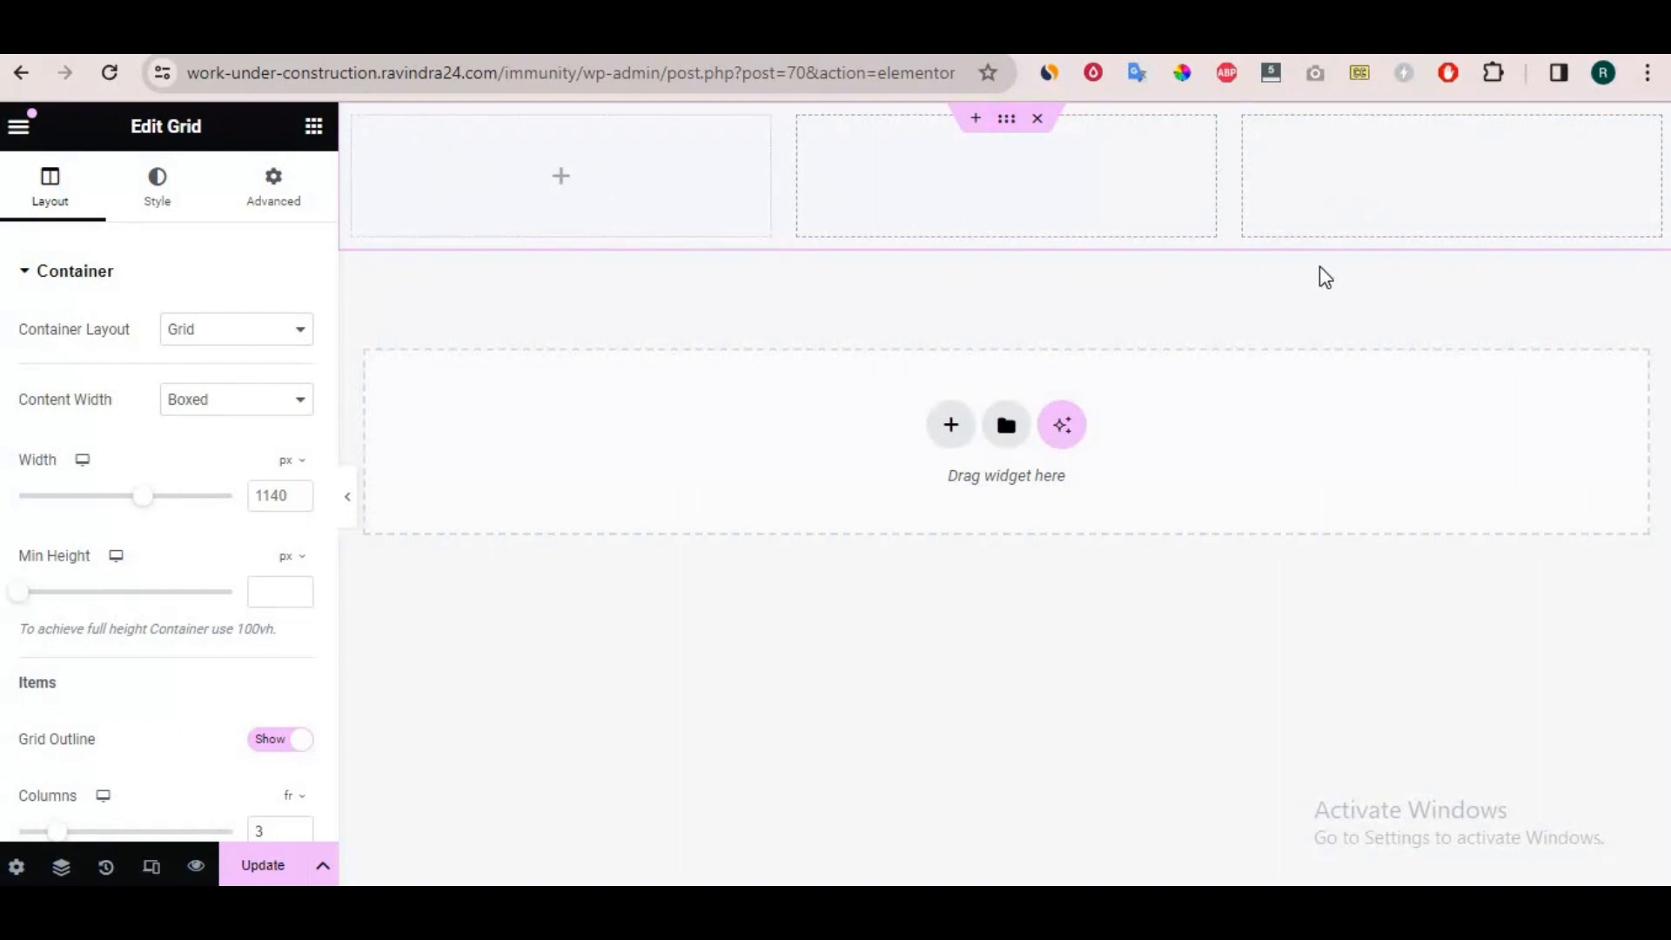
Find the Site Logo widget and place it in the first cell of the grid.
{"action": "left_click", "coordinate": [564, 182]}
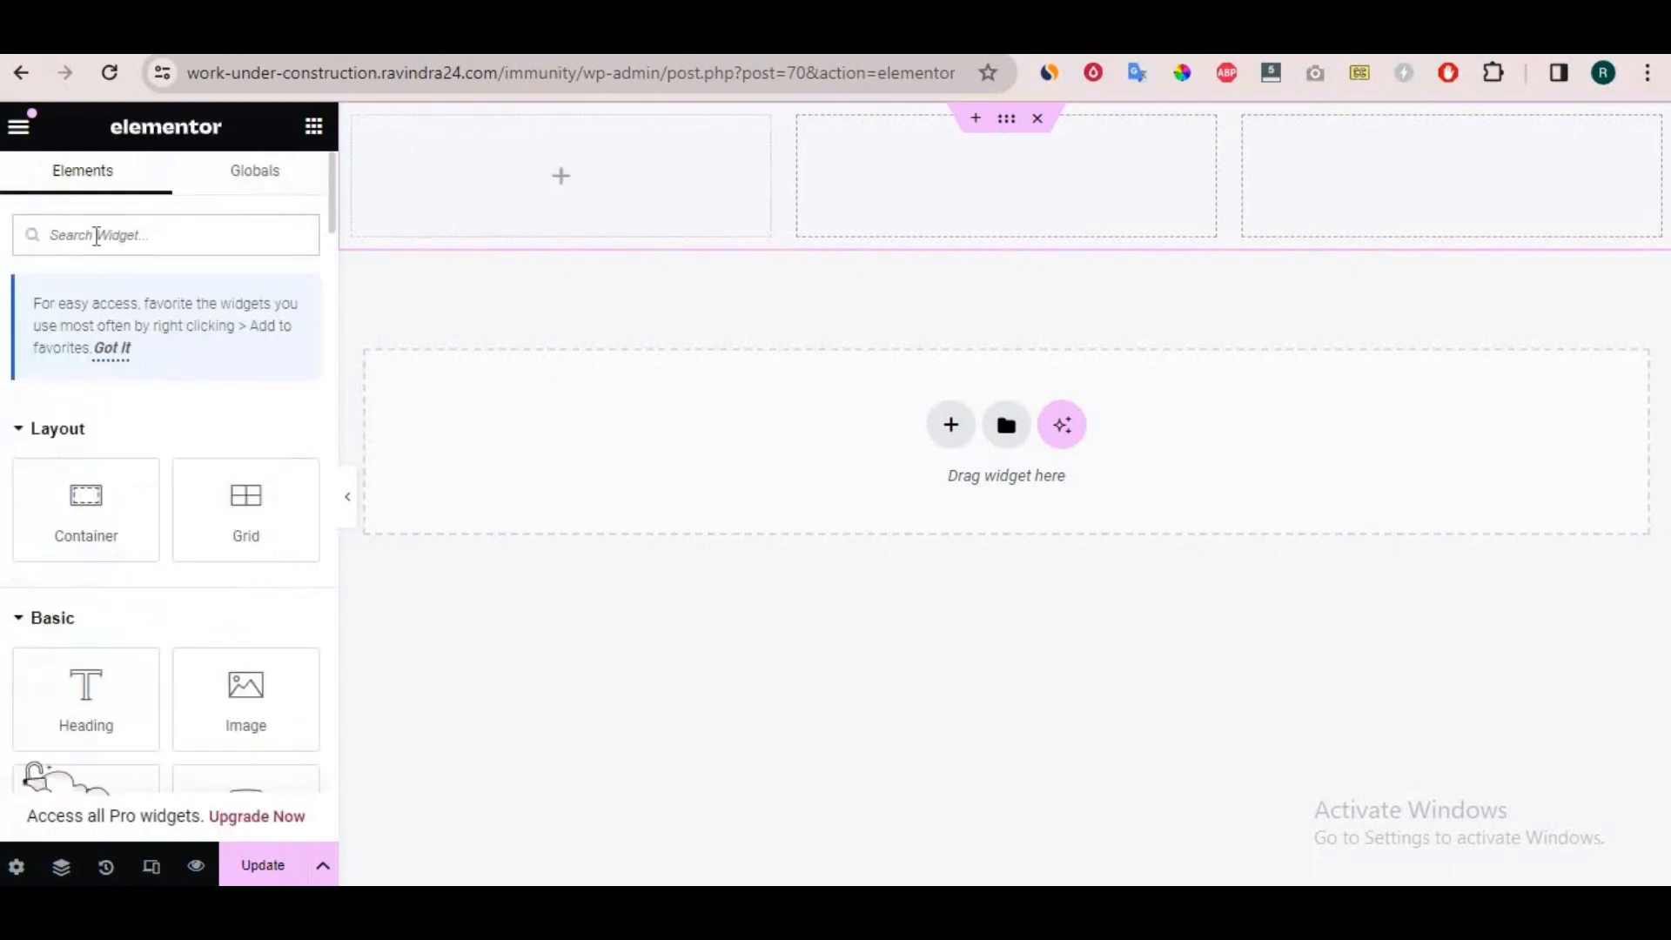
{"action": "type", "text": "lo"}
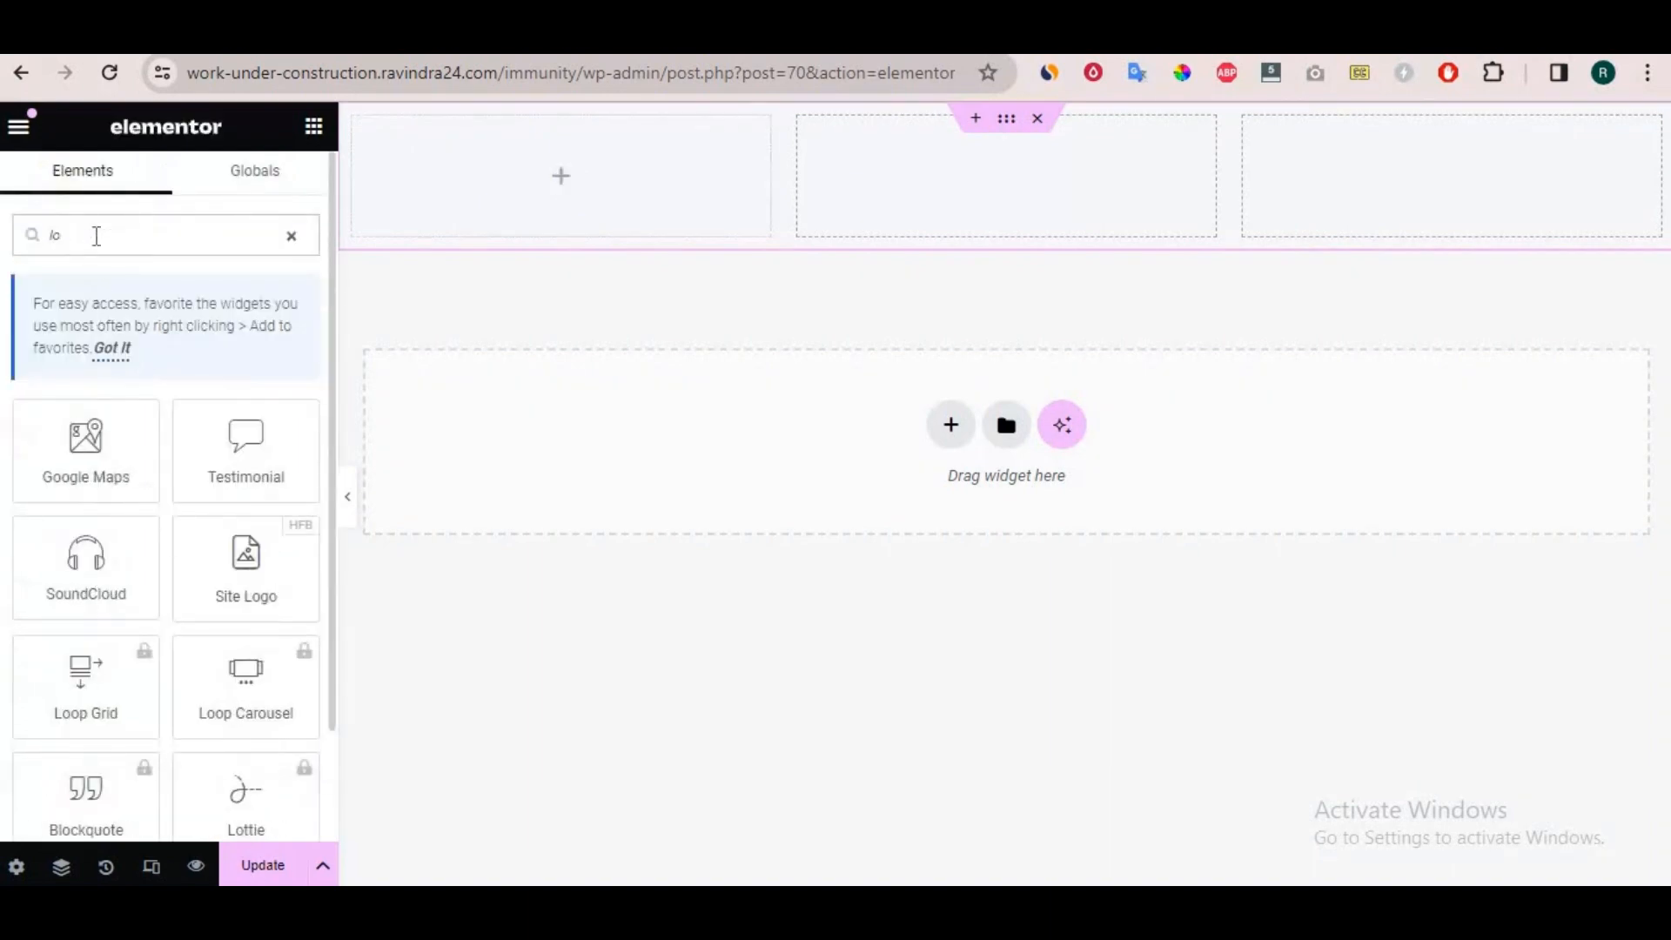
{"action": "double_click", "coordinate": [74, 234]}
{"action": "type", "text": "log"}
{"action": "left_click_drag", "start_coordinate": [86, 440], "coordinate": [570, 176]}
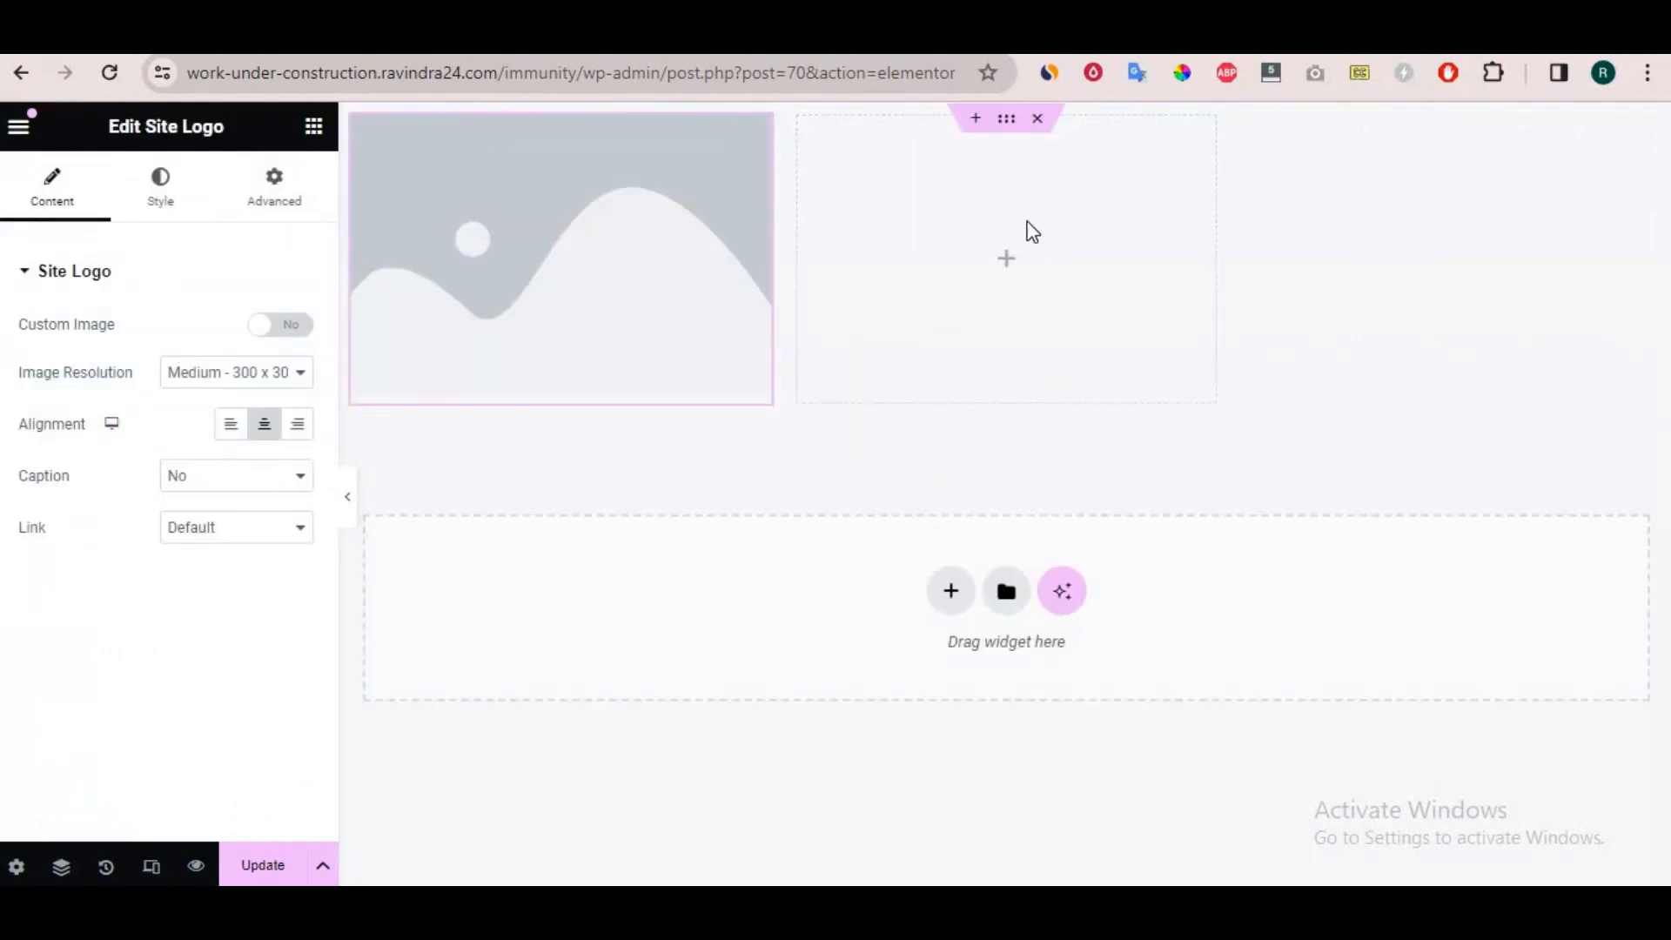
Find the Navigation Menu widget and place it in the middle cell of the grid.
{"action": "left_click", "coordinate": [1009, 261]}
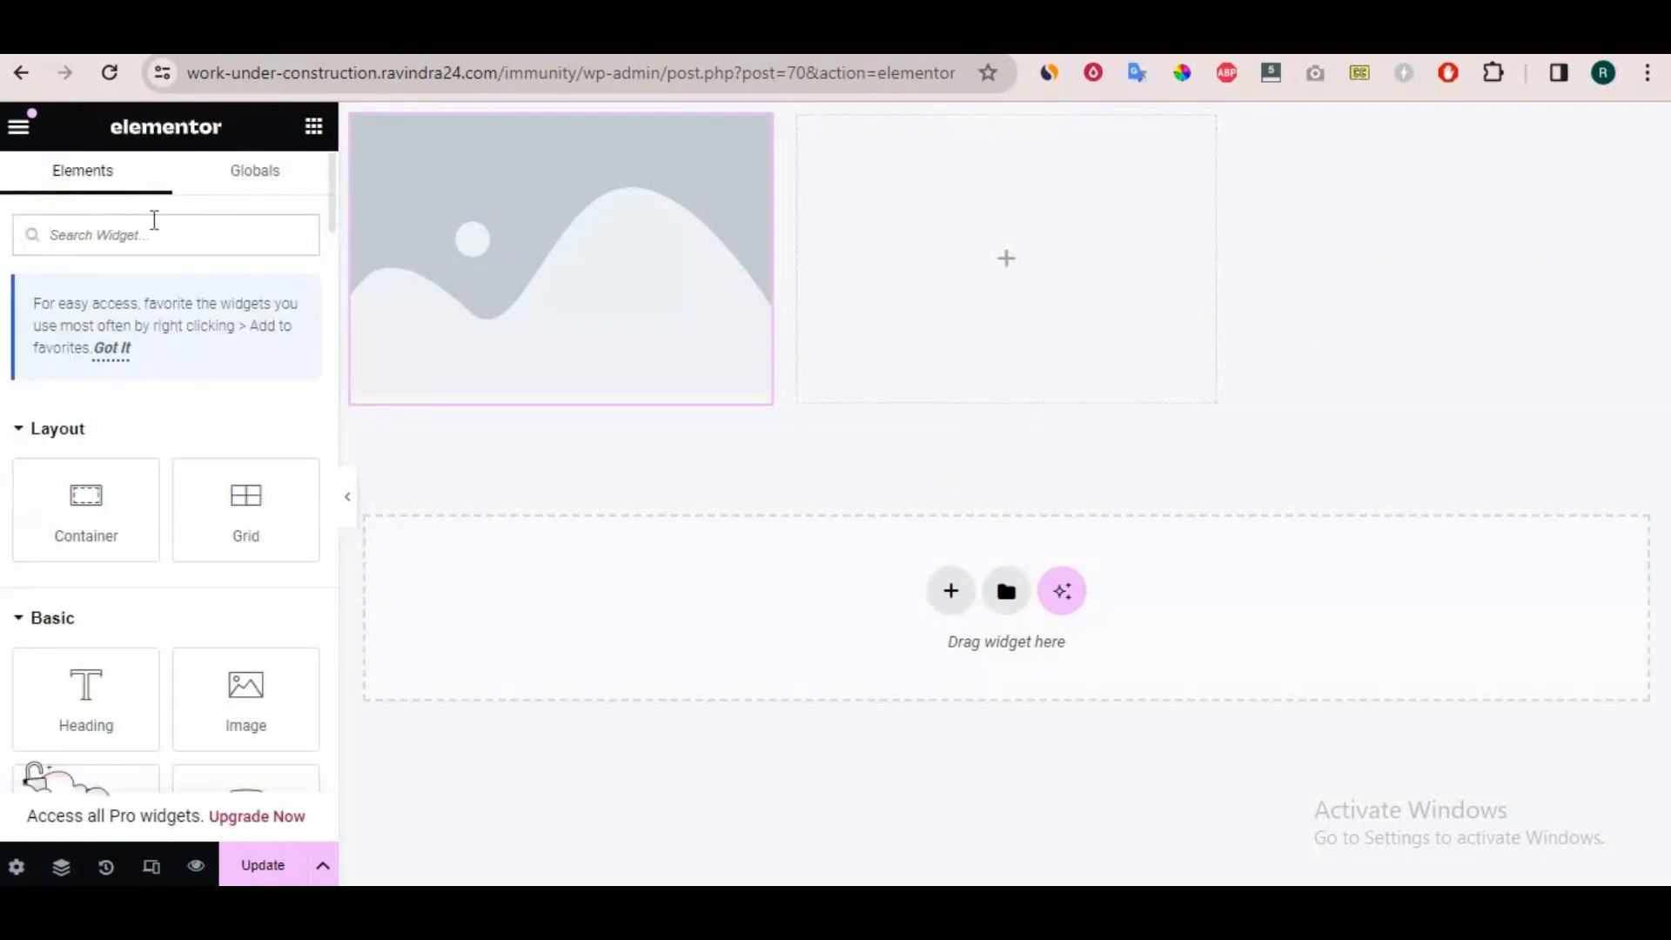
{"action": "type", "text": "nav"}
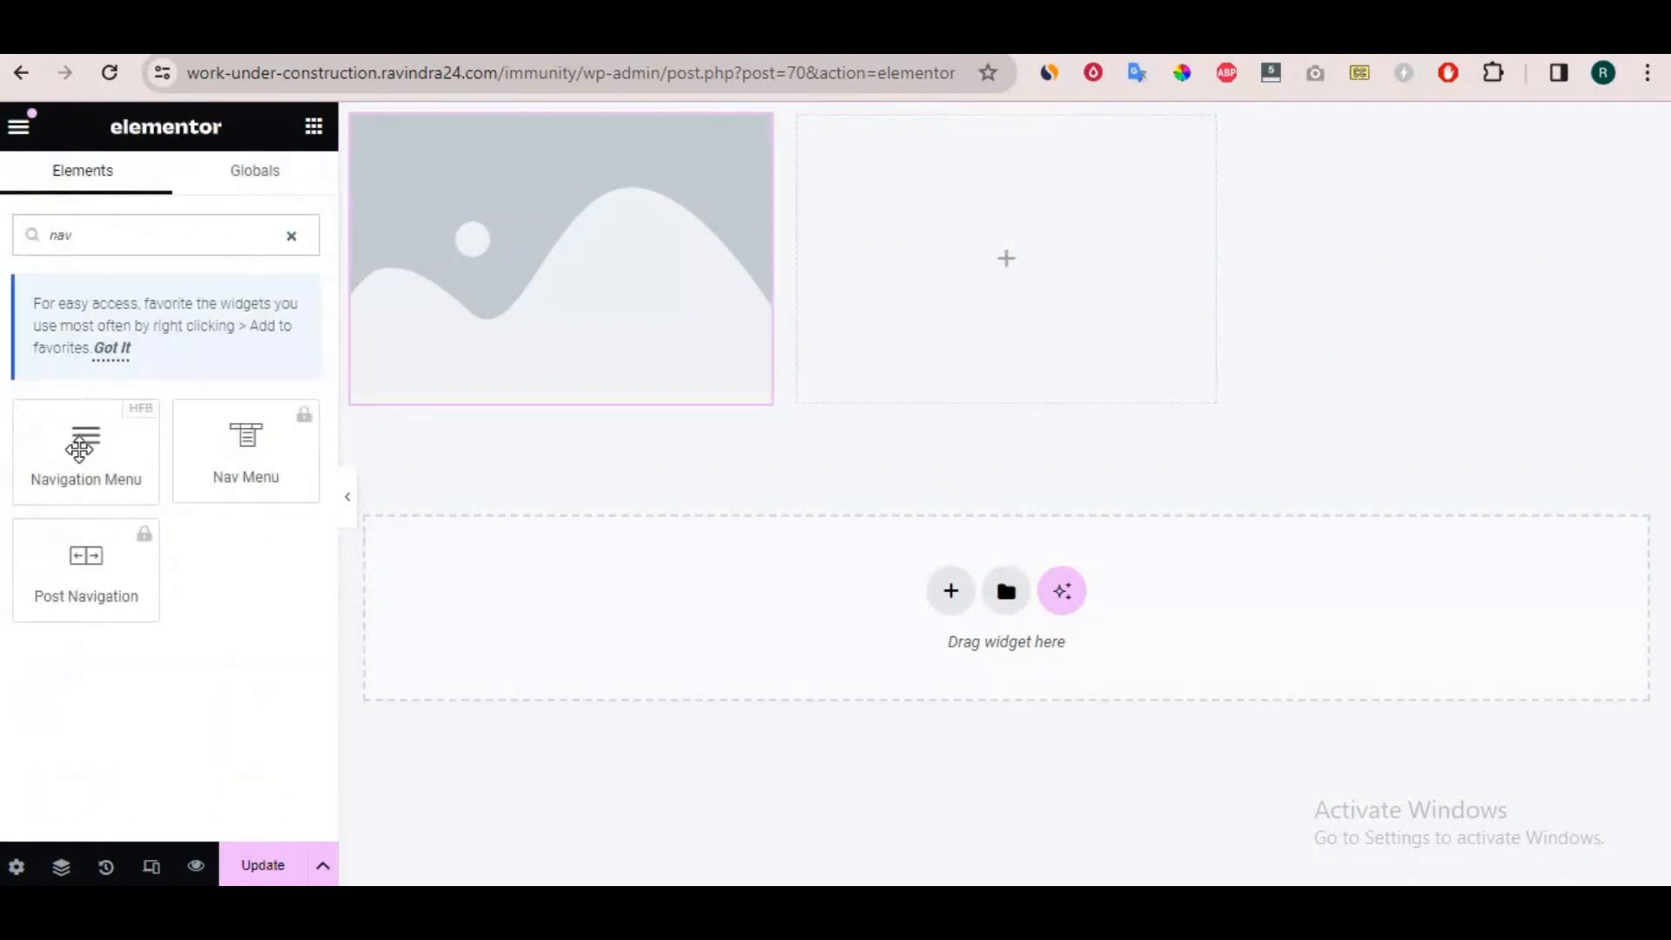
{"action": "left_click_drag", "start_coordinate": [83, 435], "coordinate": [1035, 291]}
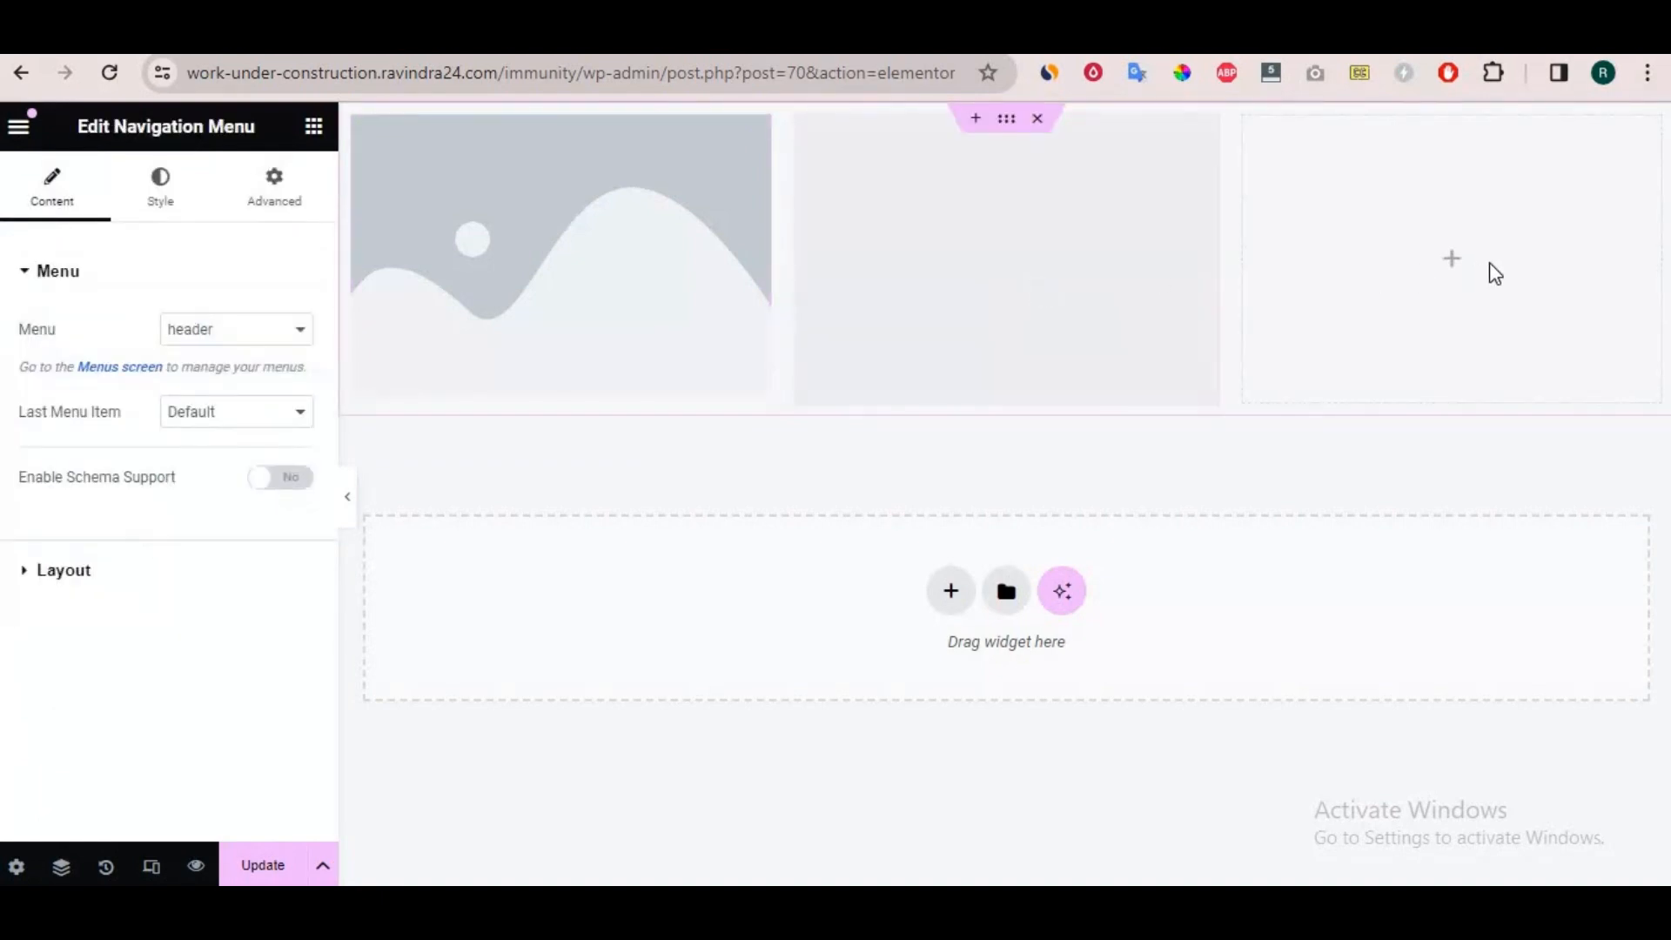
Find the Social Icons widget and place it in the third cell of the grid.
{"action": "left_click", "coordinate": [1455, 261]}
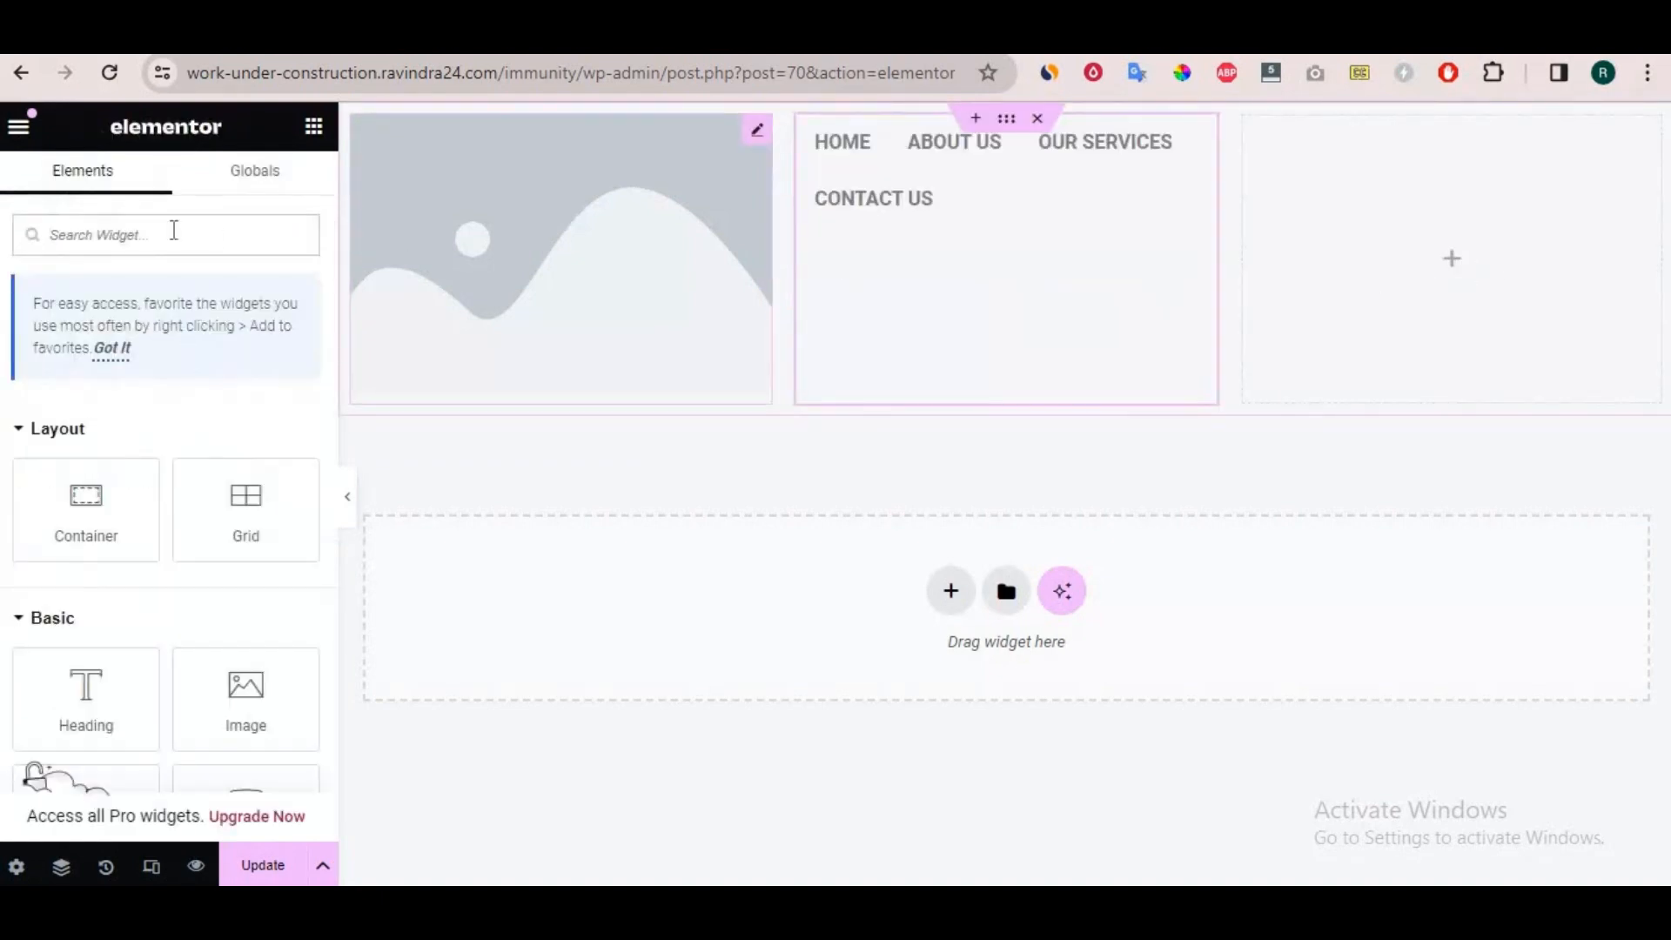
{"action": "type", "text": "socia"}
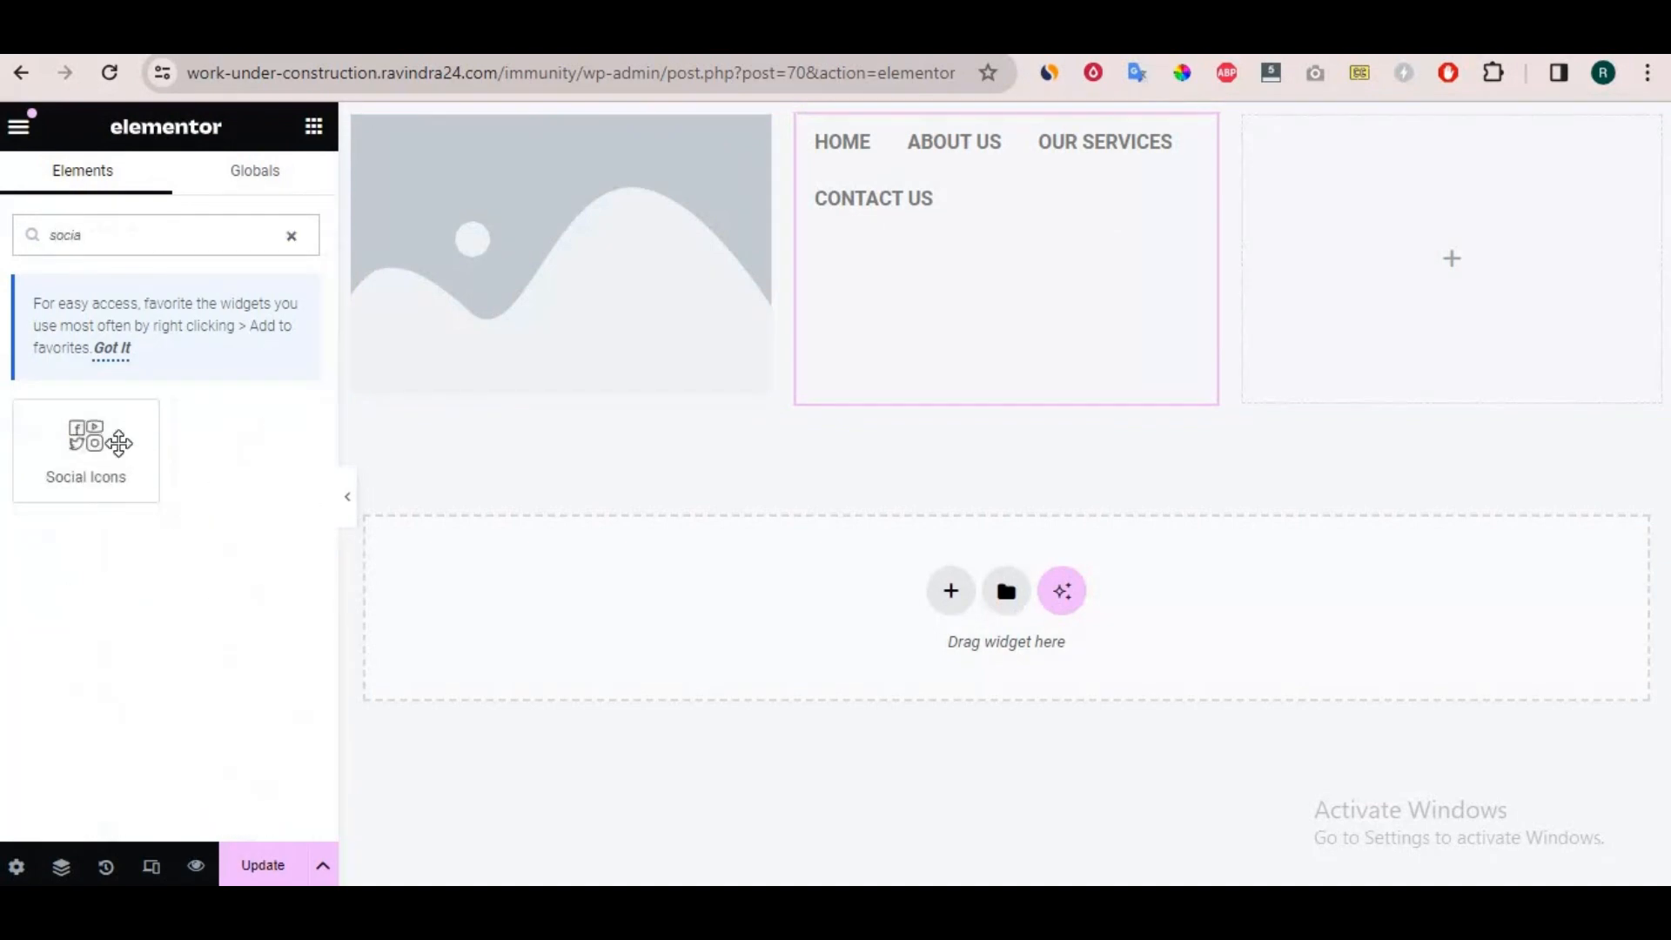
{"action": "left_click_drag", "start_coordinate": [113, 444], "coordinate": [1501, 277]}
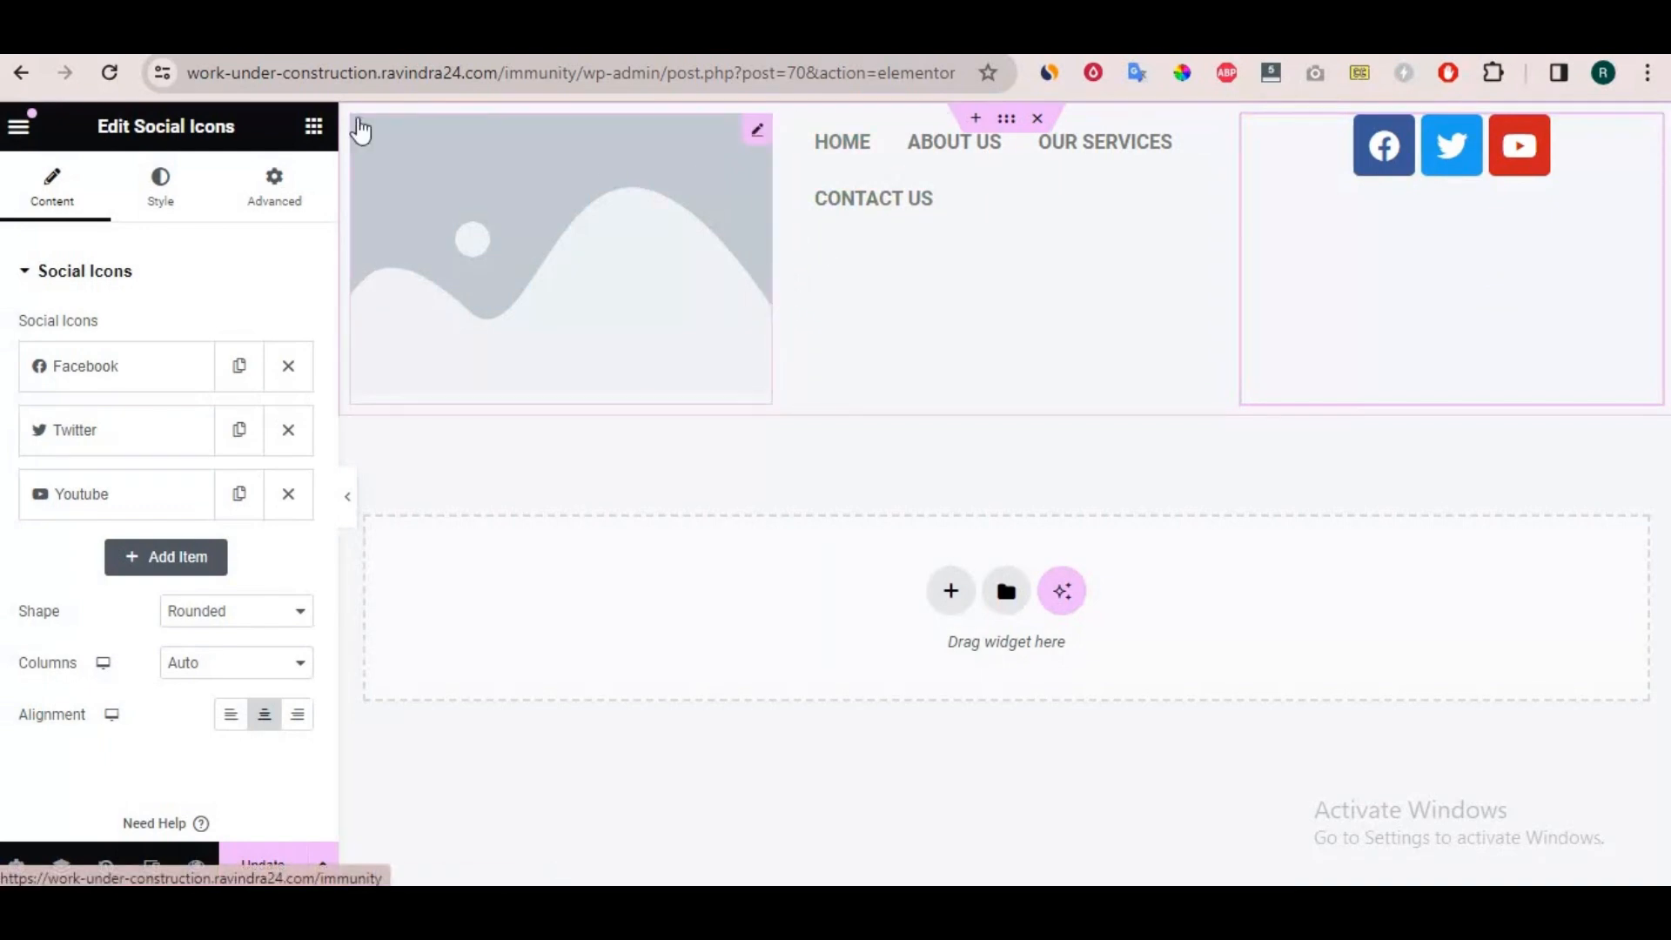
Enable a custom image for the Site Logo widget and choose the light bulb and coins illustration as the logo.
{"action": "left_click", "coordinate": [771, 298]}
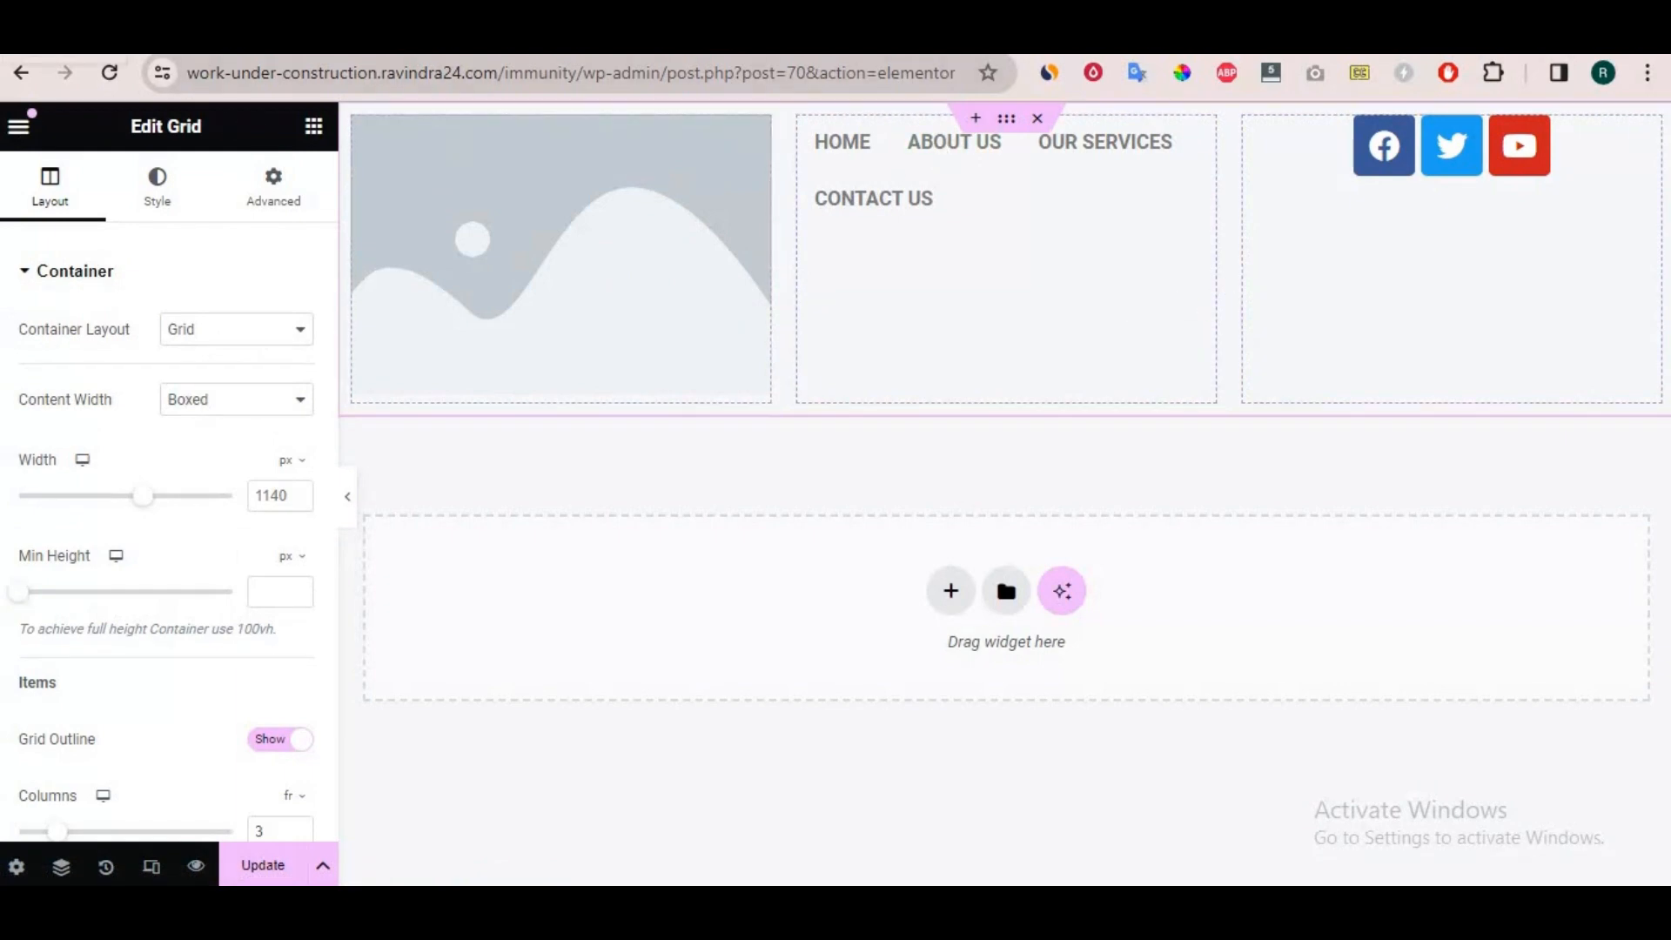
{"action": "left_click", "coordinate": [578, 205]}
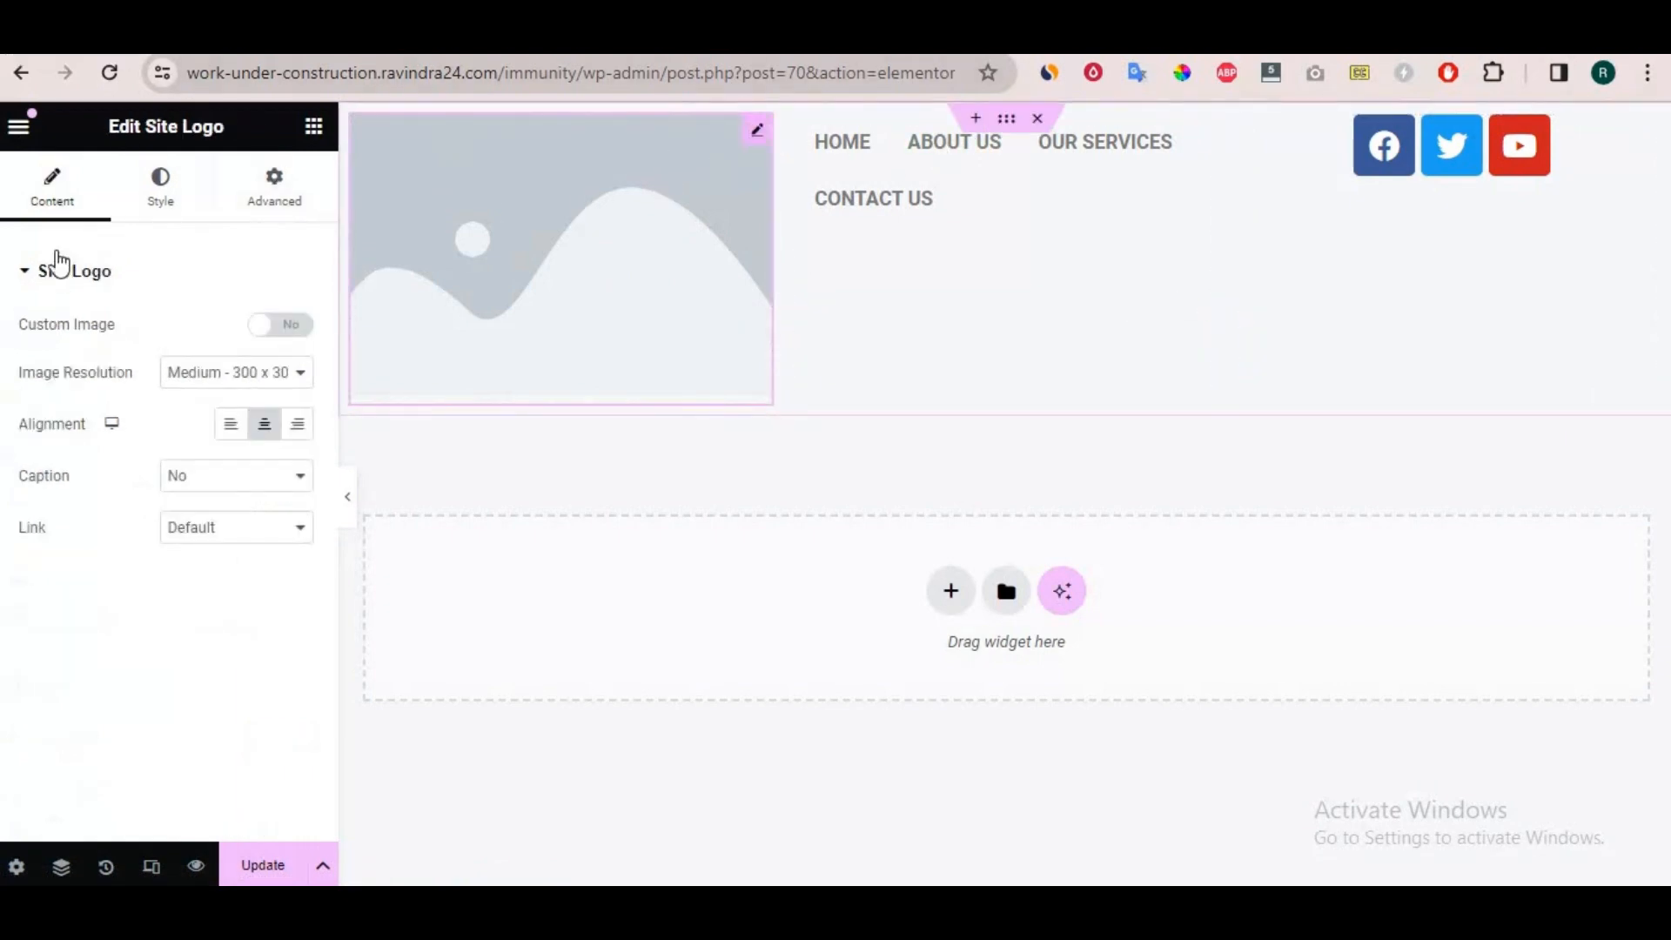
{"action": "left_click", "coordinate": [285, 325]}
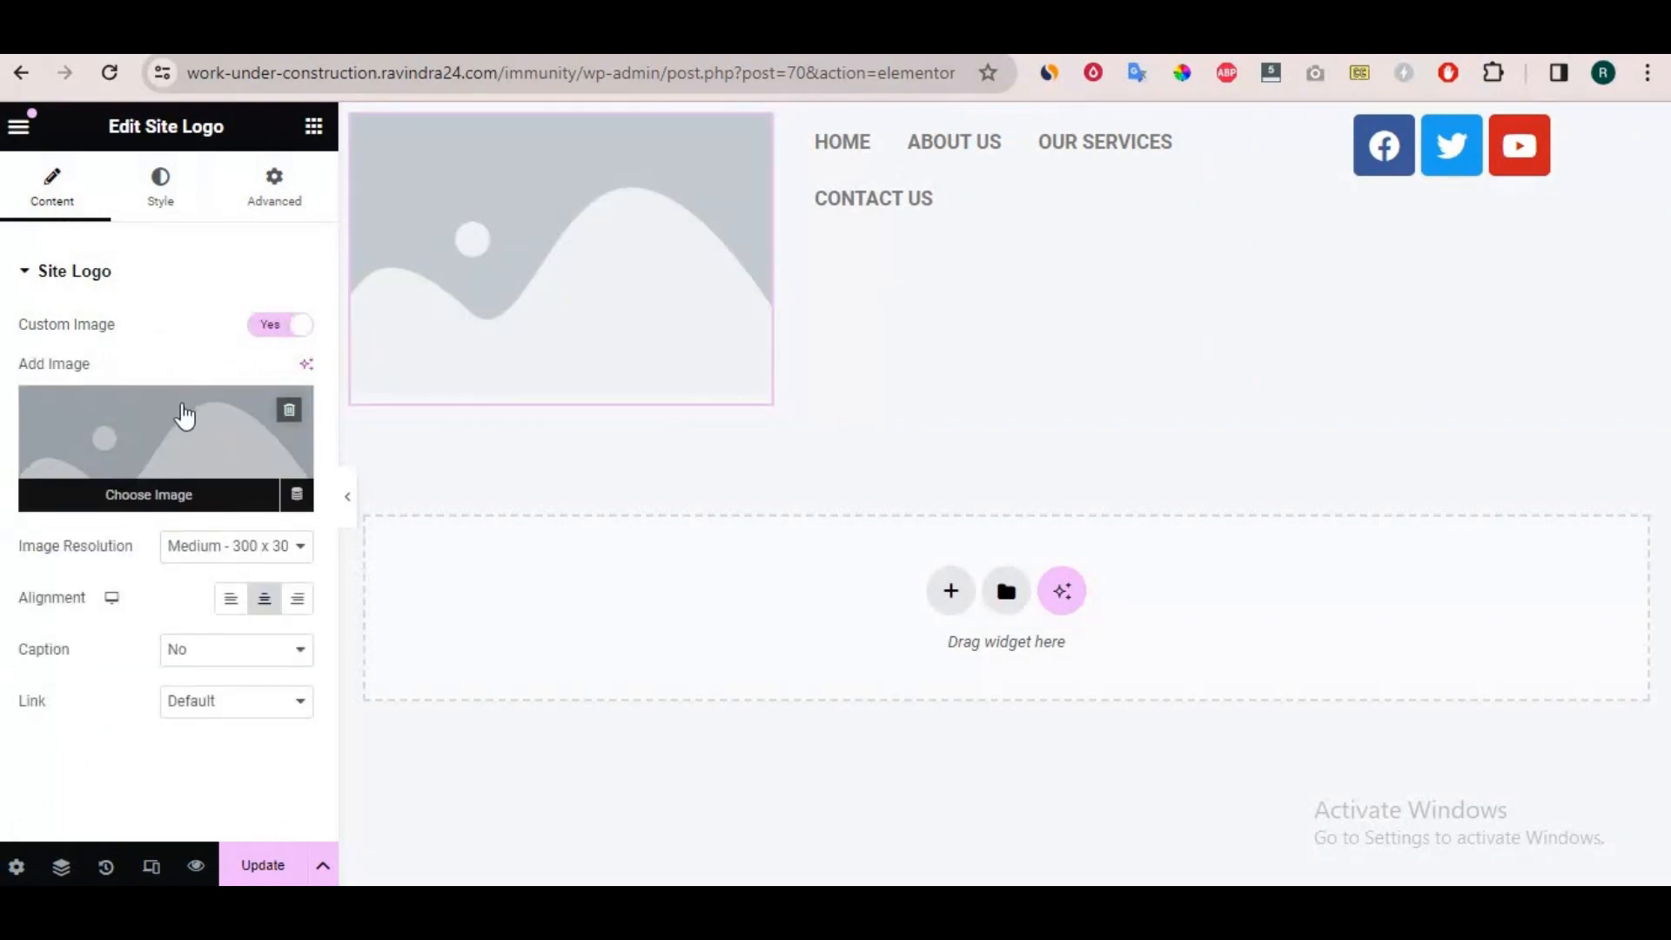
{"action": "left_click", "coordinate": [184, 416]}
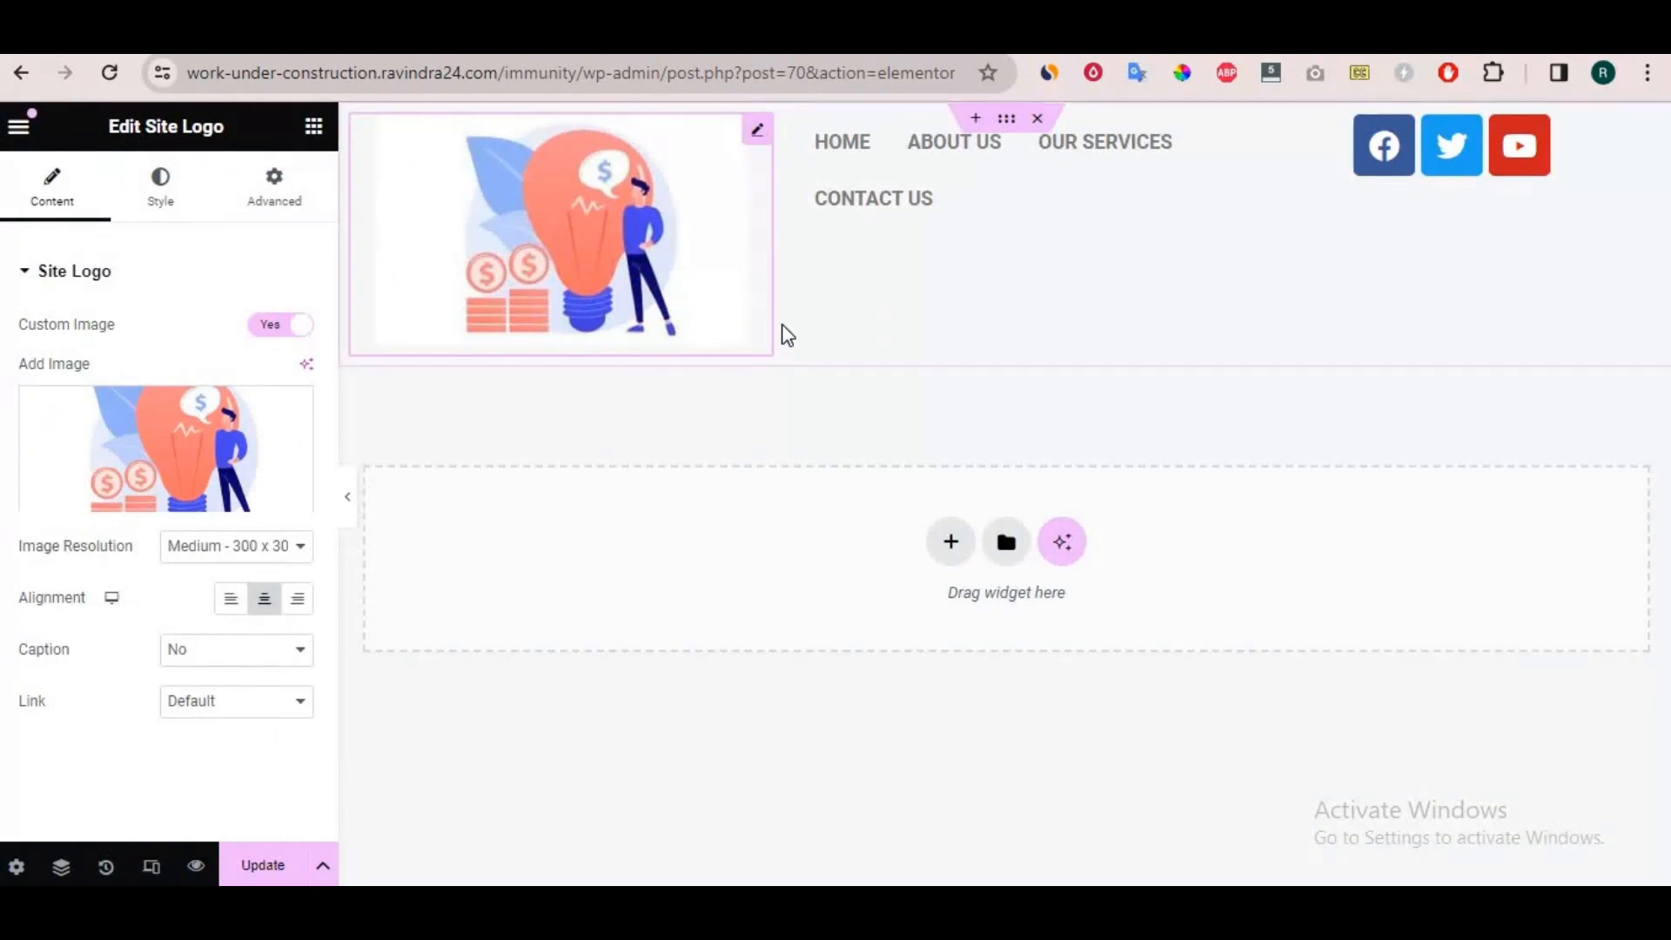
Set the logo's image resolution to Thumbnail - 150 x 150 and align the logo to the left.
{"action": "left_click", "coordinate": [248, 548]}
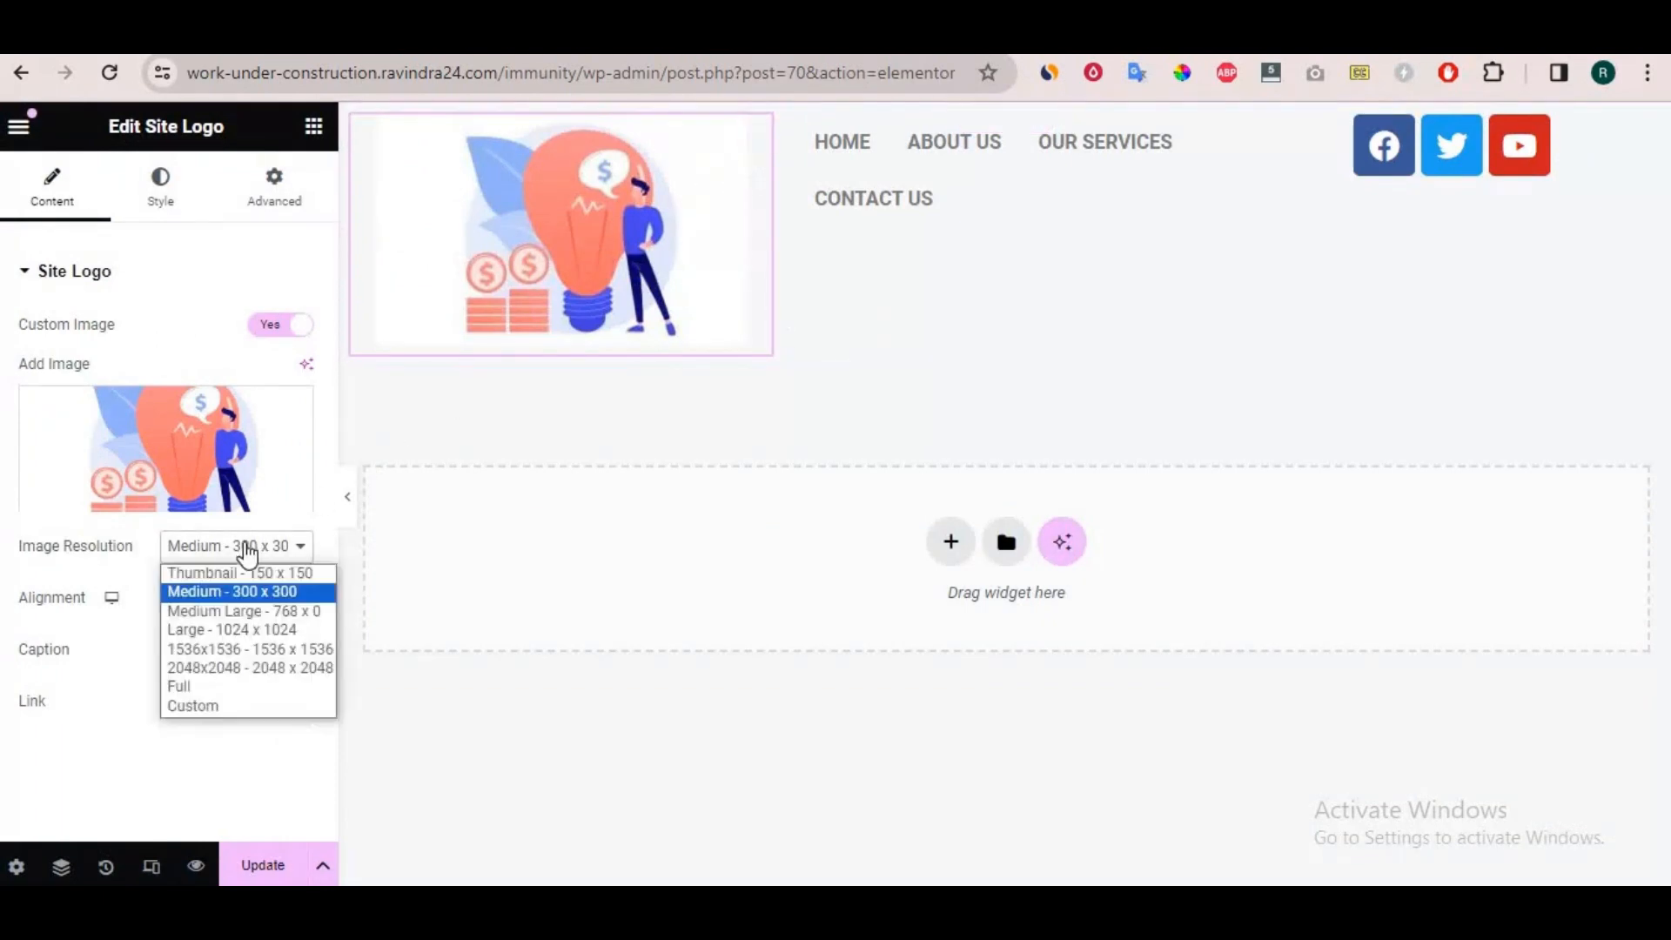
{"action": "left_click", "coordinate": [244, 573]}
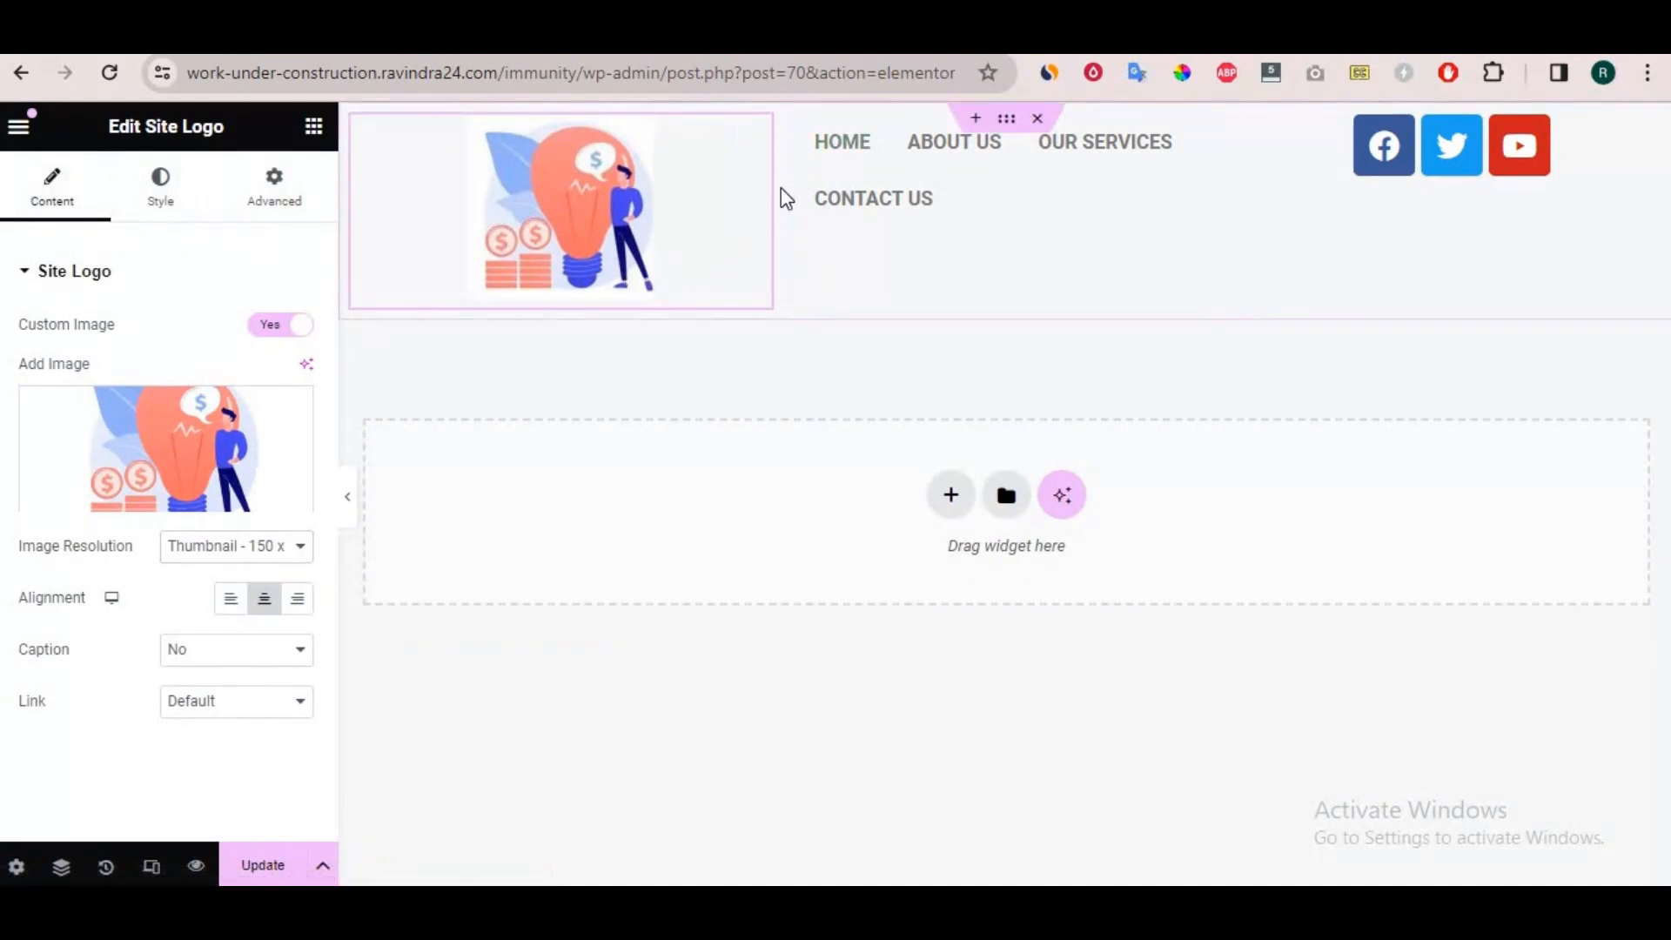
{"action": "left_click", "coordinate": [61, 867]}
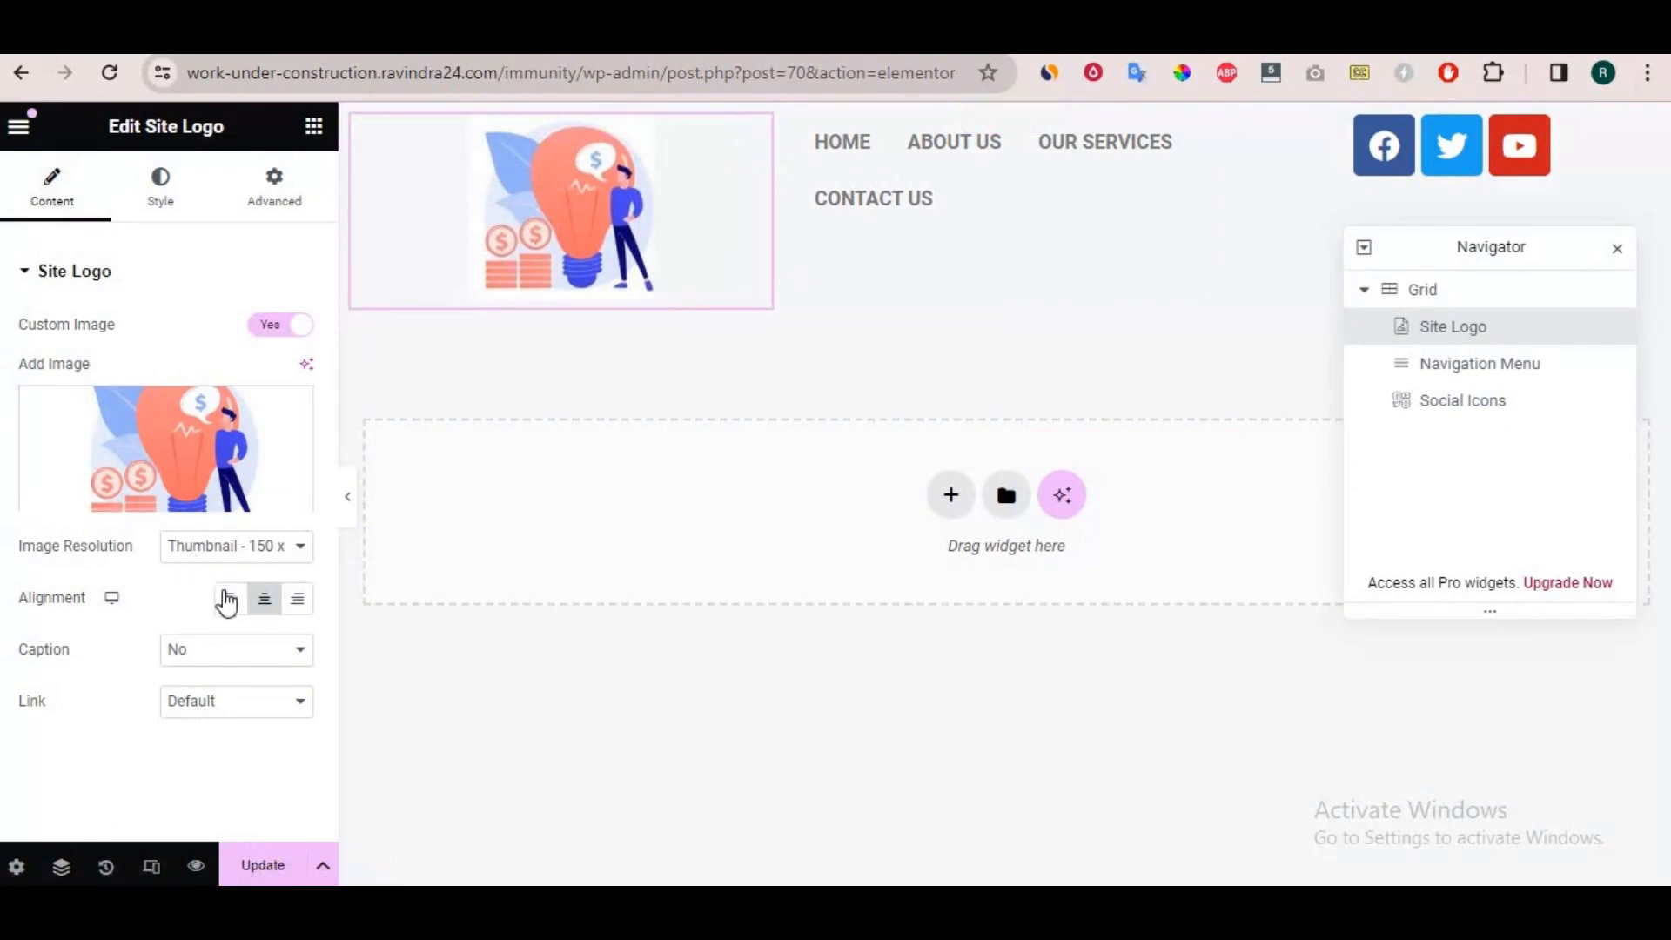
{"action": "left_click", "coordinate": [229, 599]}
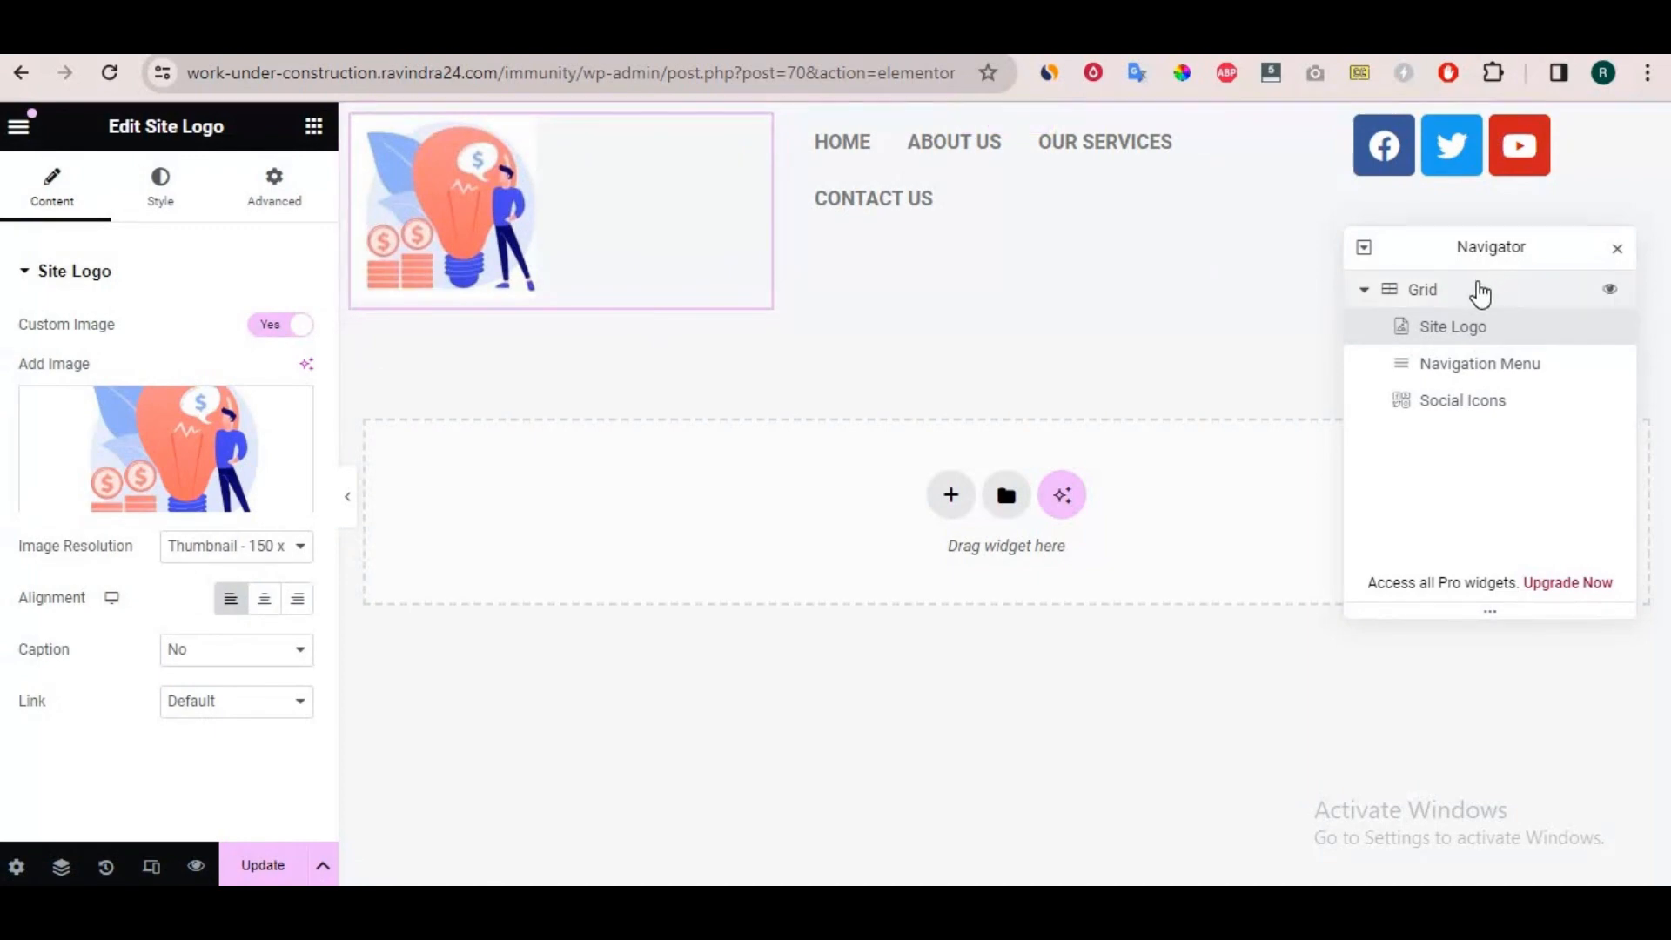
Examine the grid container's width, column, row, gap and item alignment settings.
{"action": "left_click", "coordinate": [1477, 290]}
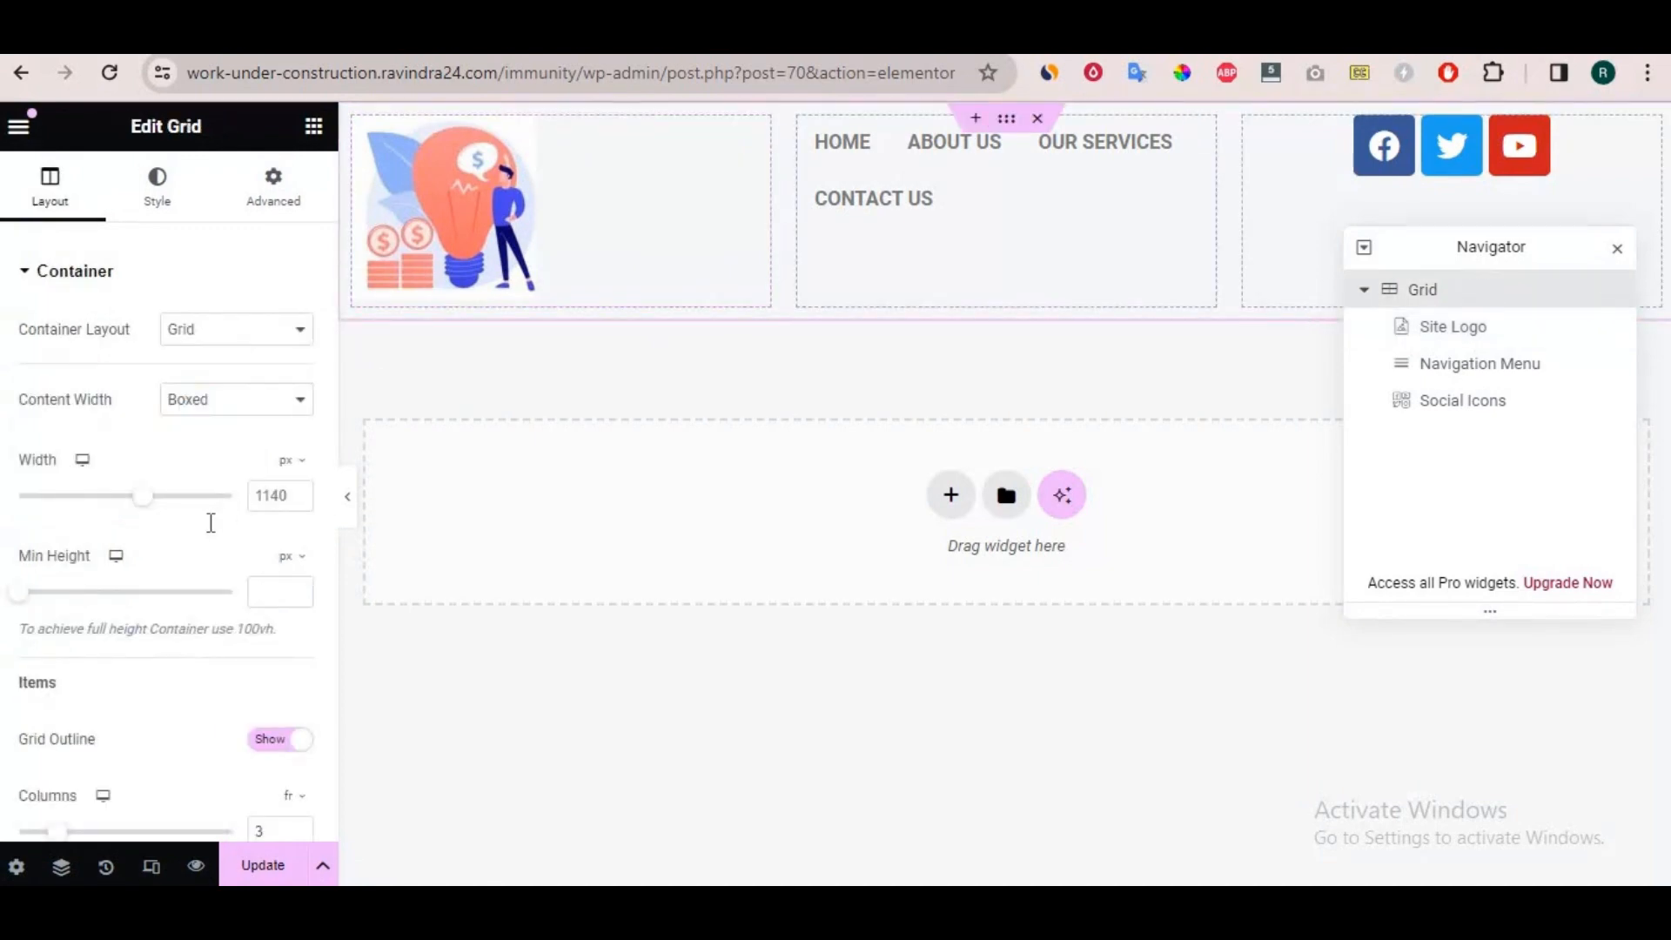
{"action": "scroll", "coordinate": [197, 360], "scroll_direction": "down", "scroll_amount": 2}
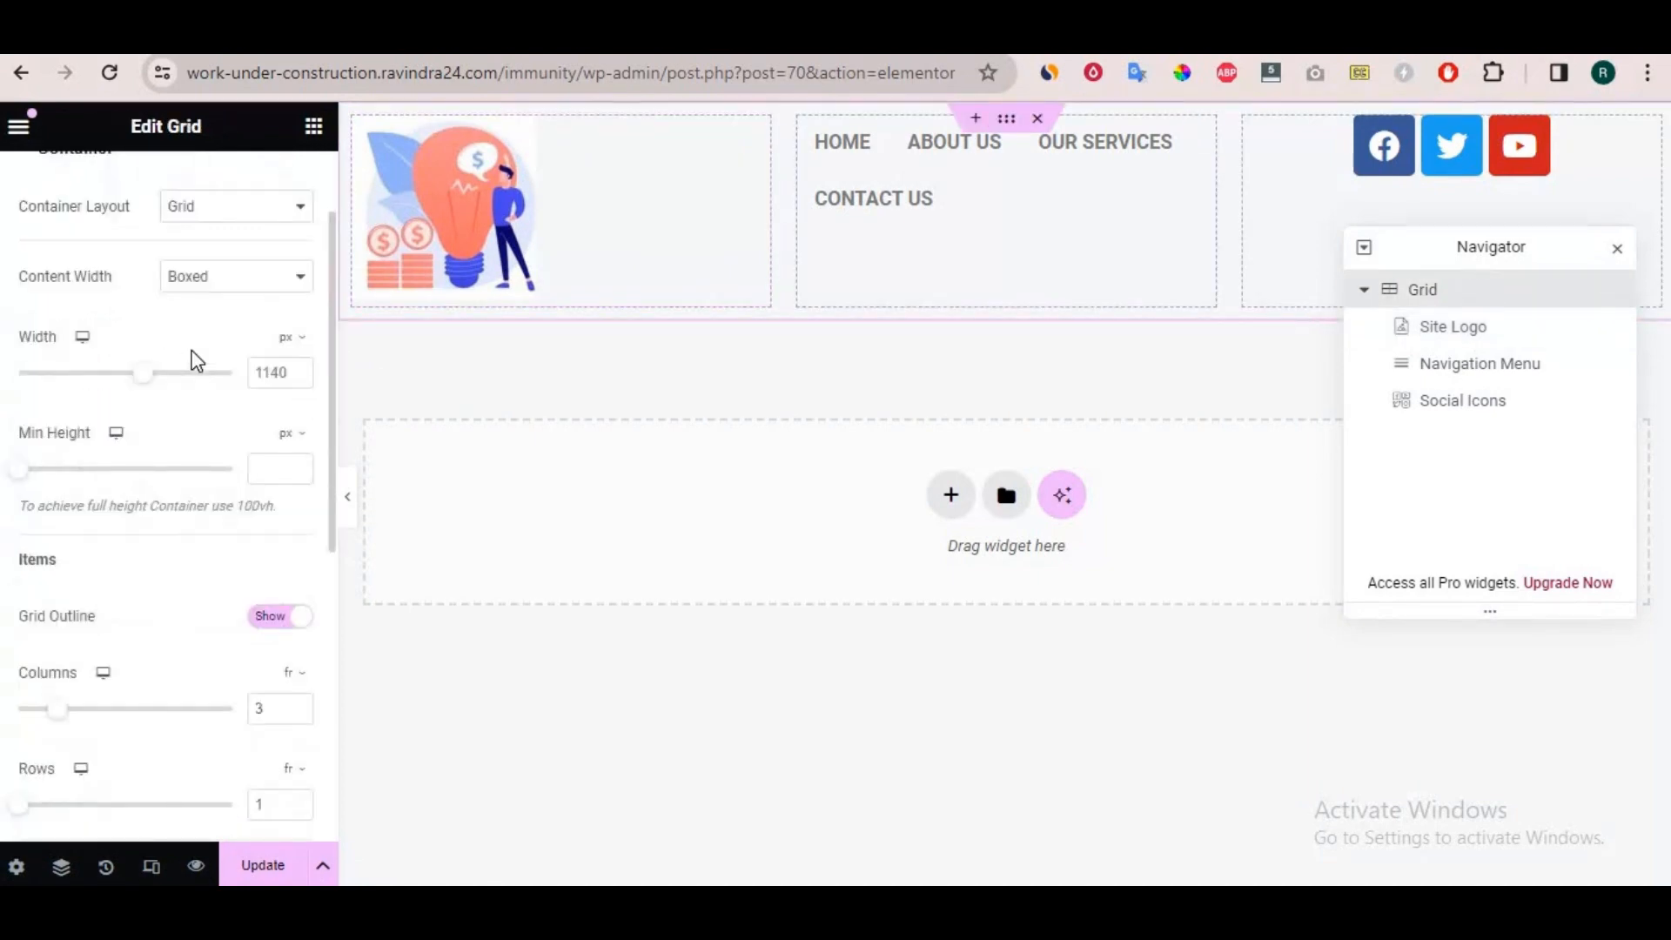
{"action": "scroll", "coordinate": [197, 361], "scroll_direction": "down", "scroll_amount": 5}
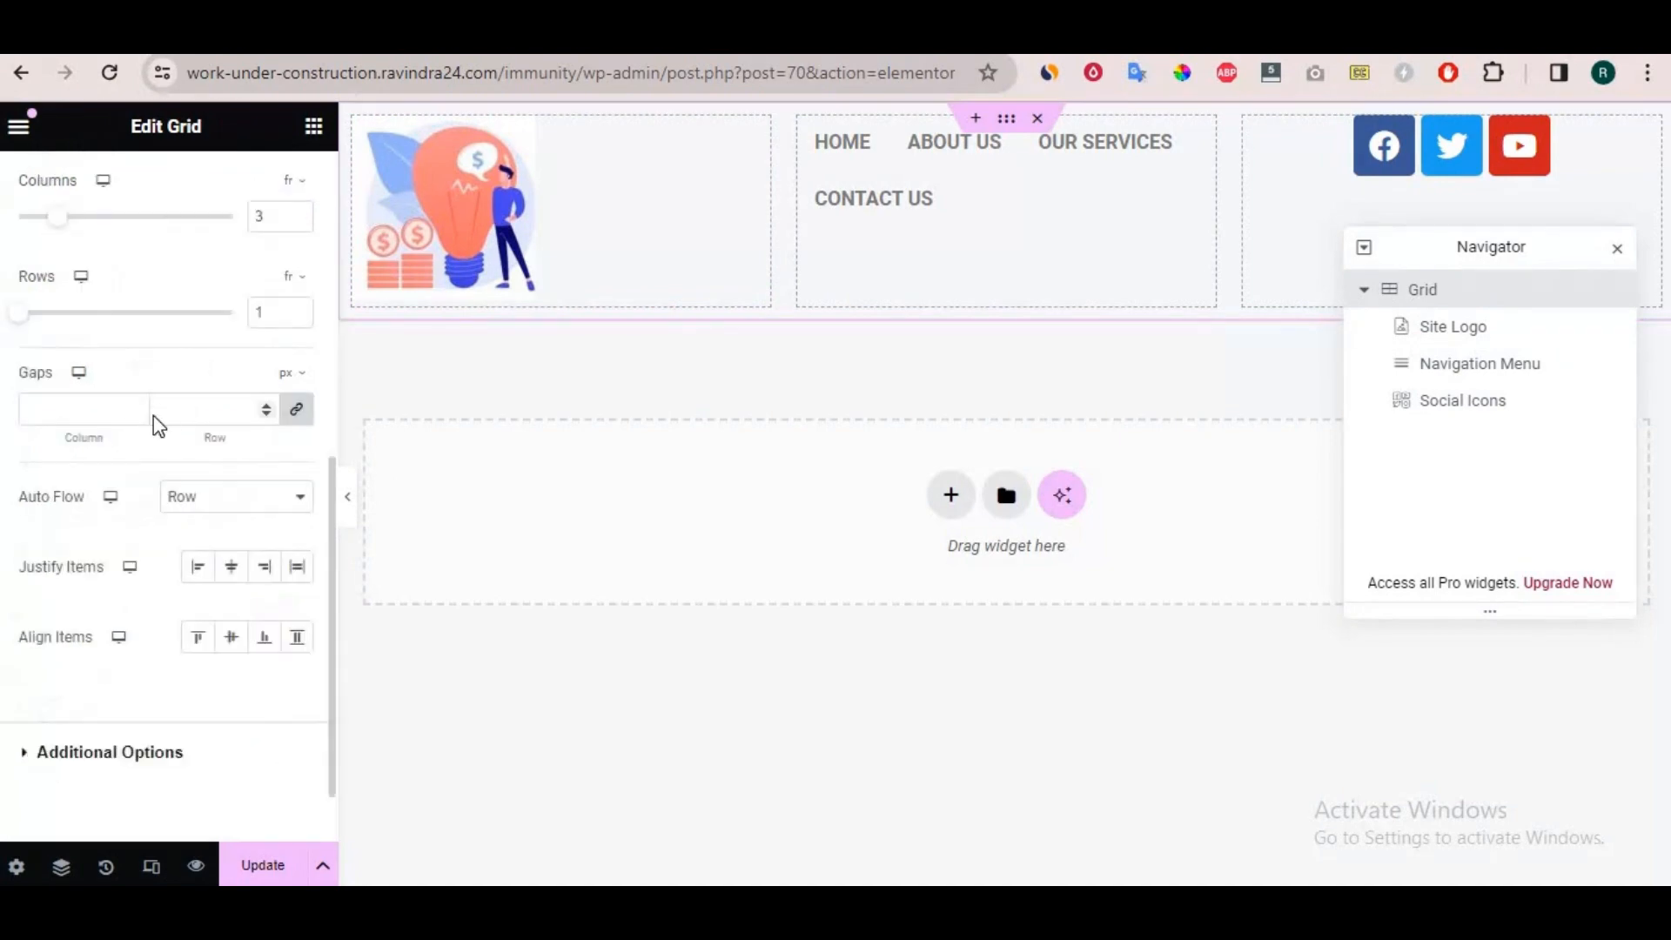
{"action": "scroll", "coordinate": [157, 426], "scroll_direction": "up", "scroll_amount": 2}
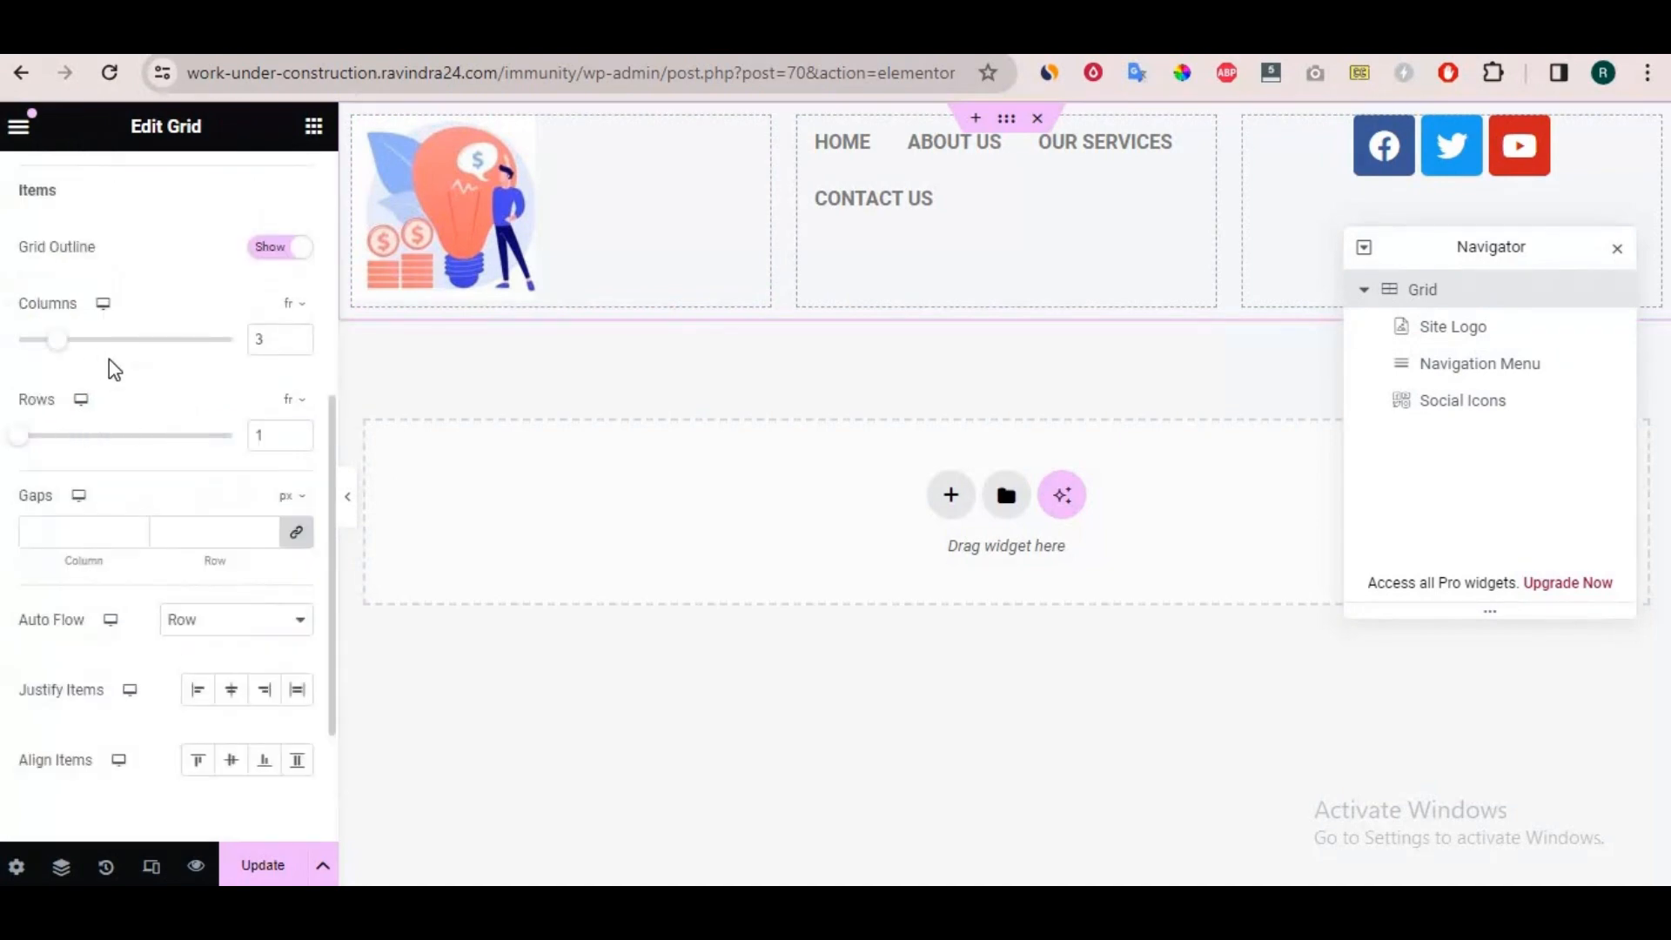
{"action": "scroll", "coordinate": [111, 369], "scroll_direction": "up", "scroll_amount": 1}
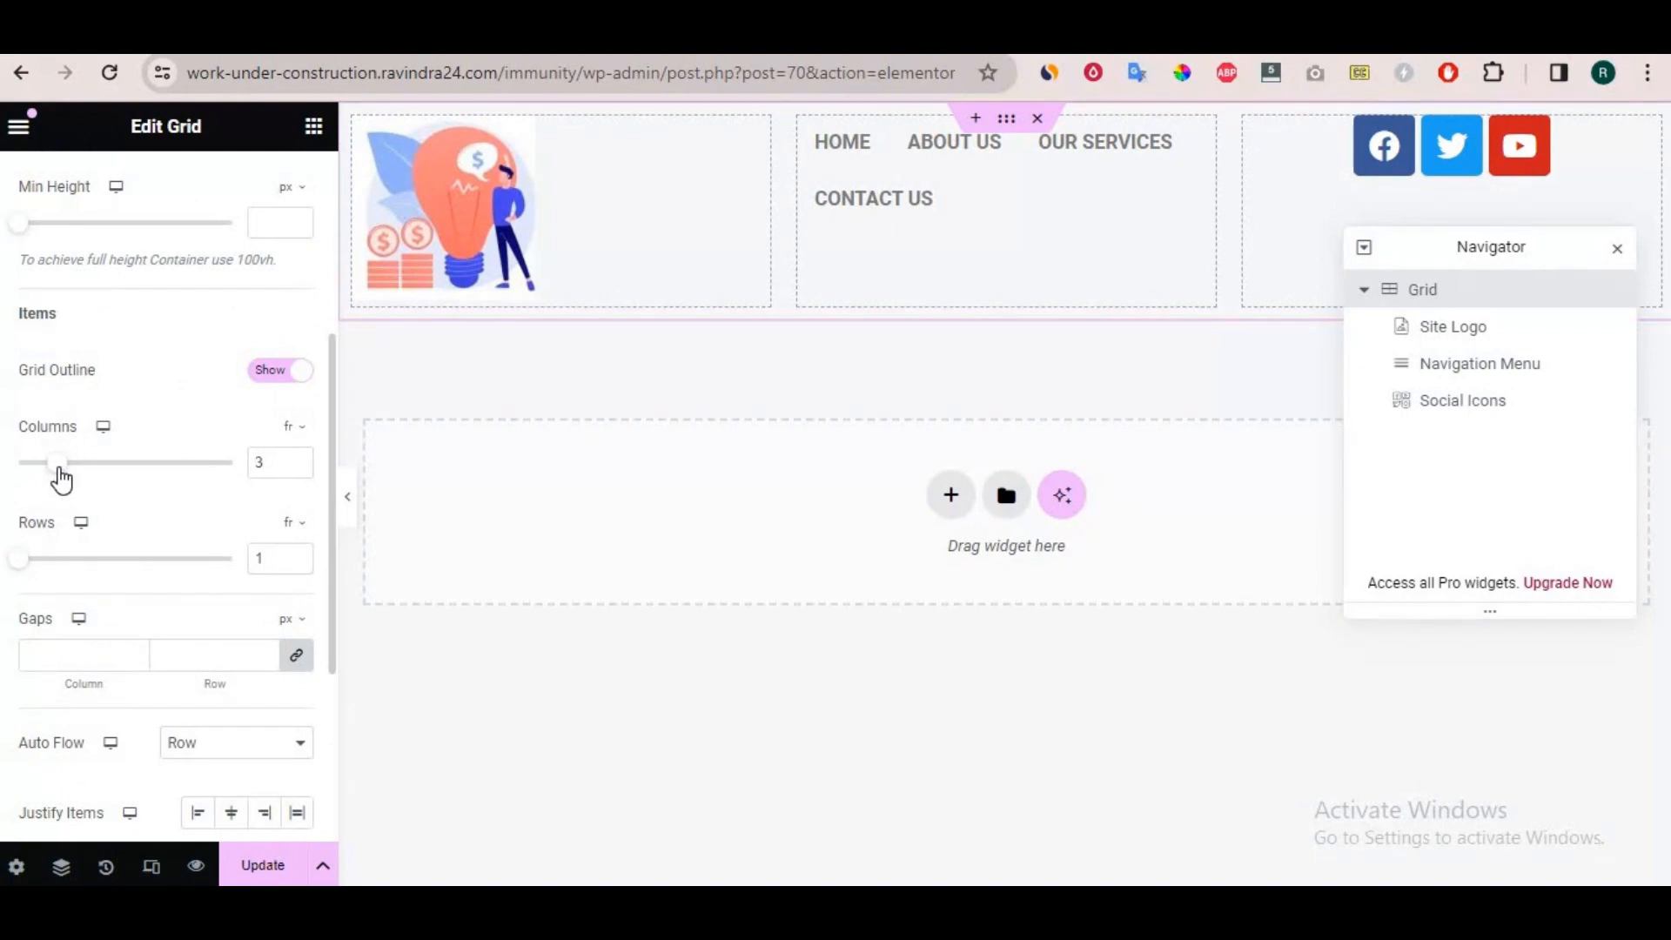
{"action": "scroll", "coordinate": [143, 375], "scroll_direction": "up", "scroll_amount": 4}
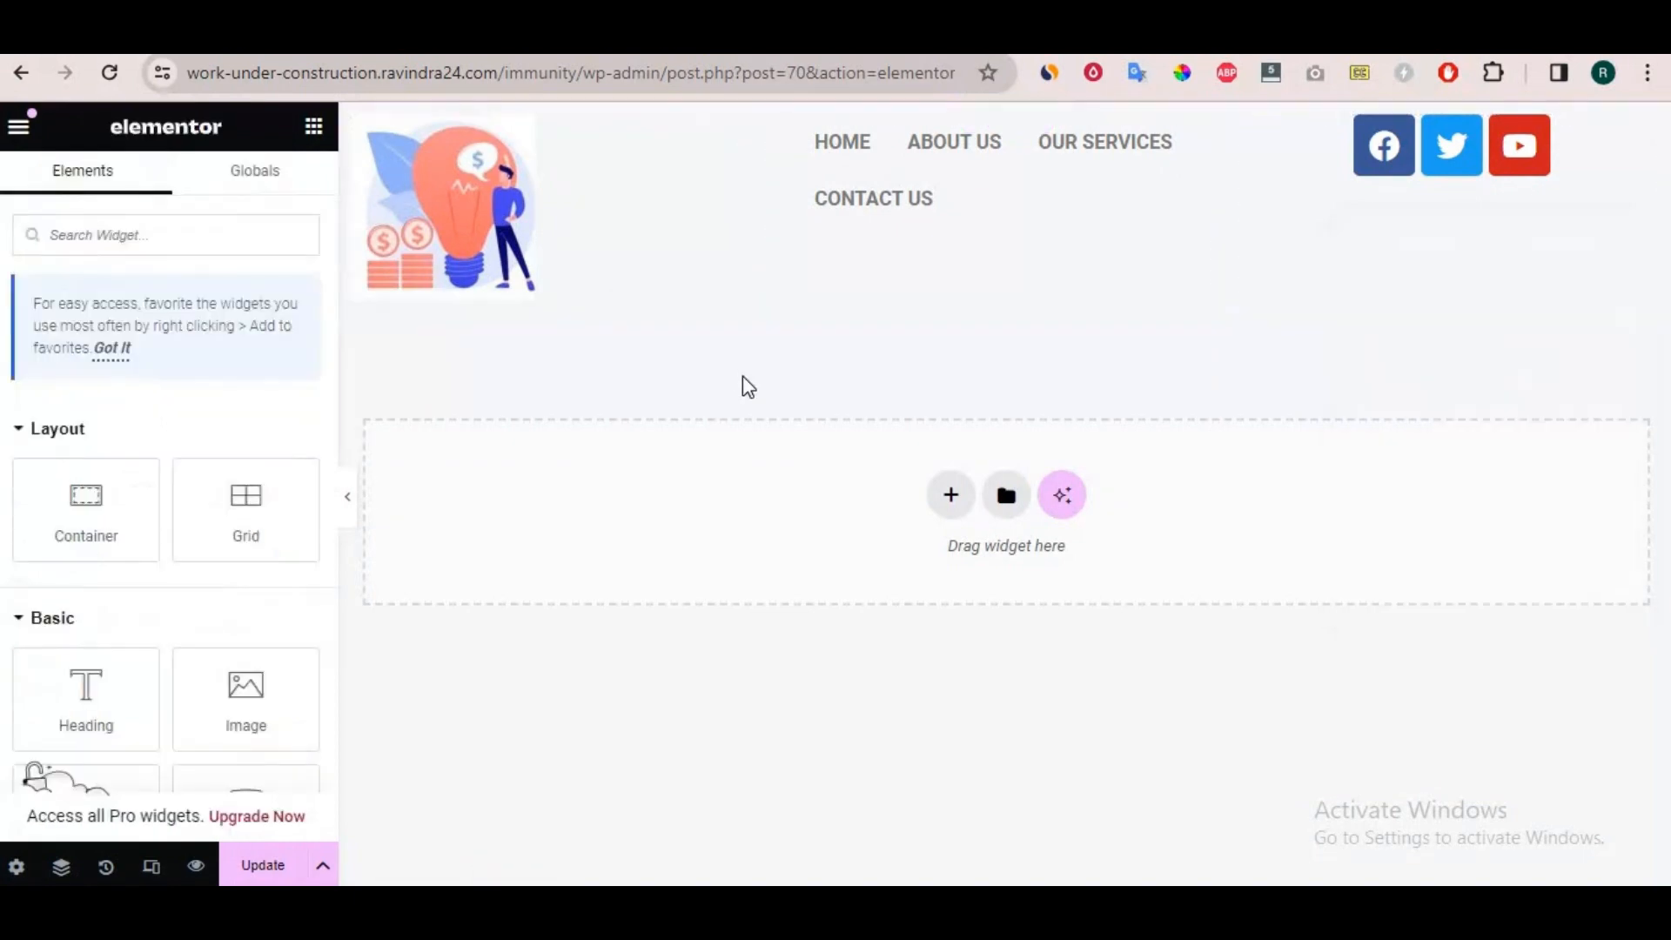
Add a row-direction Flexbox container below the grid and place a nested container inside it.
{"action": "left_click", "coordinate": [951, 507]}
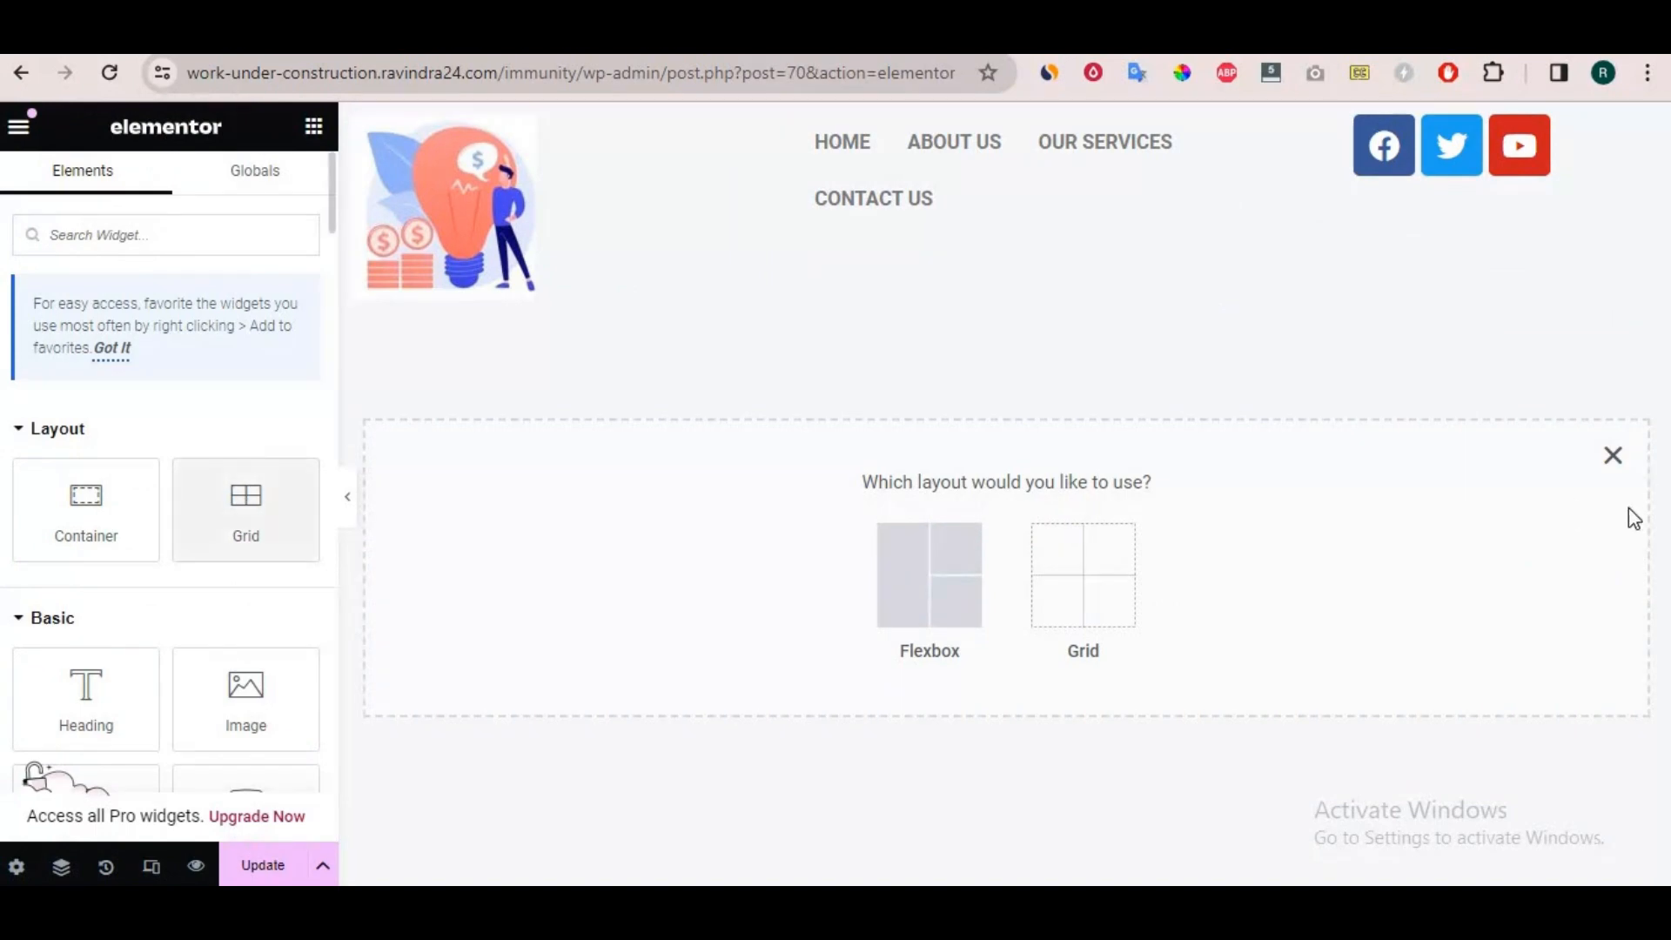
{"action": "left_click", "coordinate": [949, 596]}
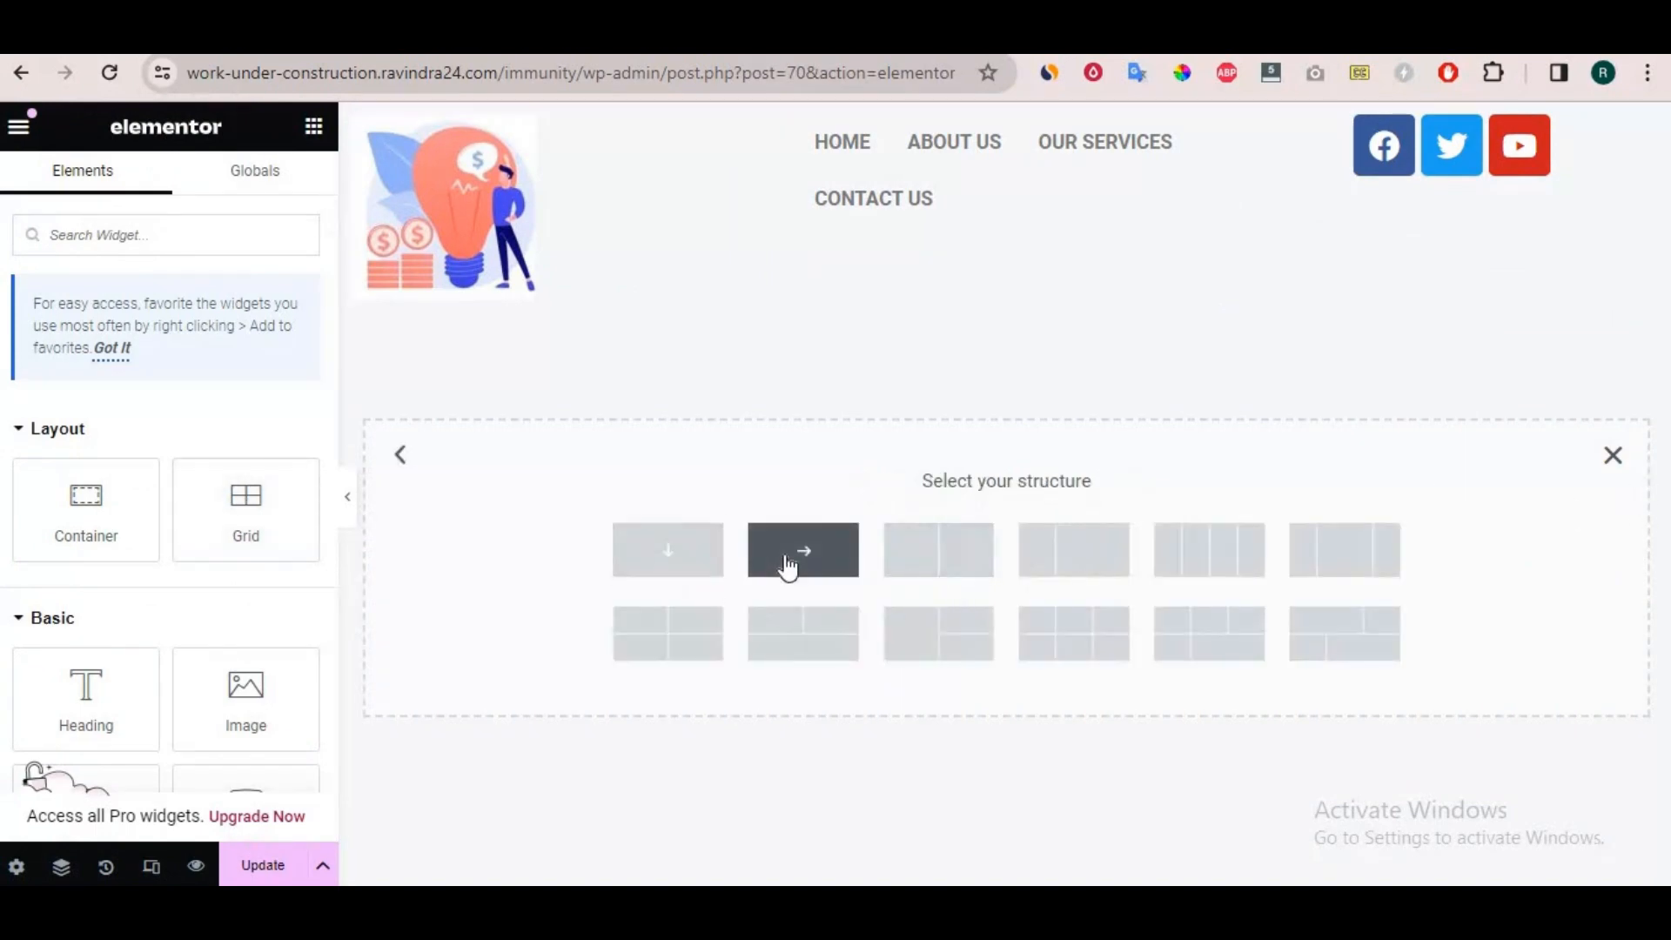
{"action": "left_click", "coordinate": [812, 531]}
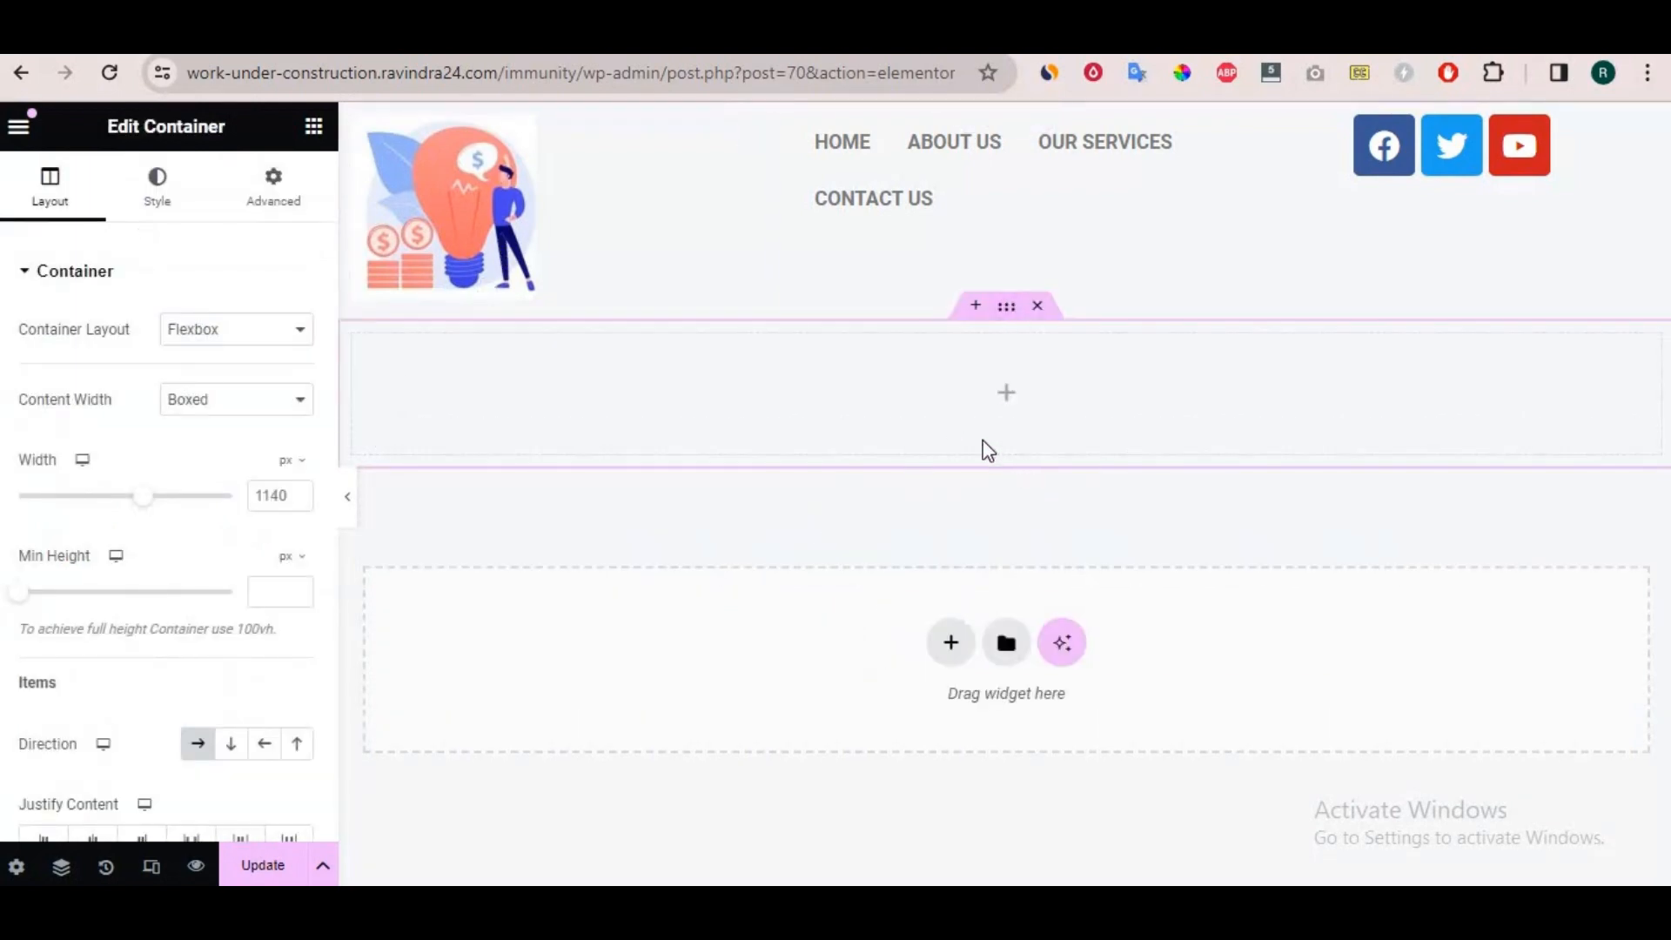
{"action": "left_click", "coordinate": [1010, 402]}
{"action": "left_click_drag", "start_coordinate": [85, 510], "coordinate": [591, 374]}
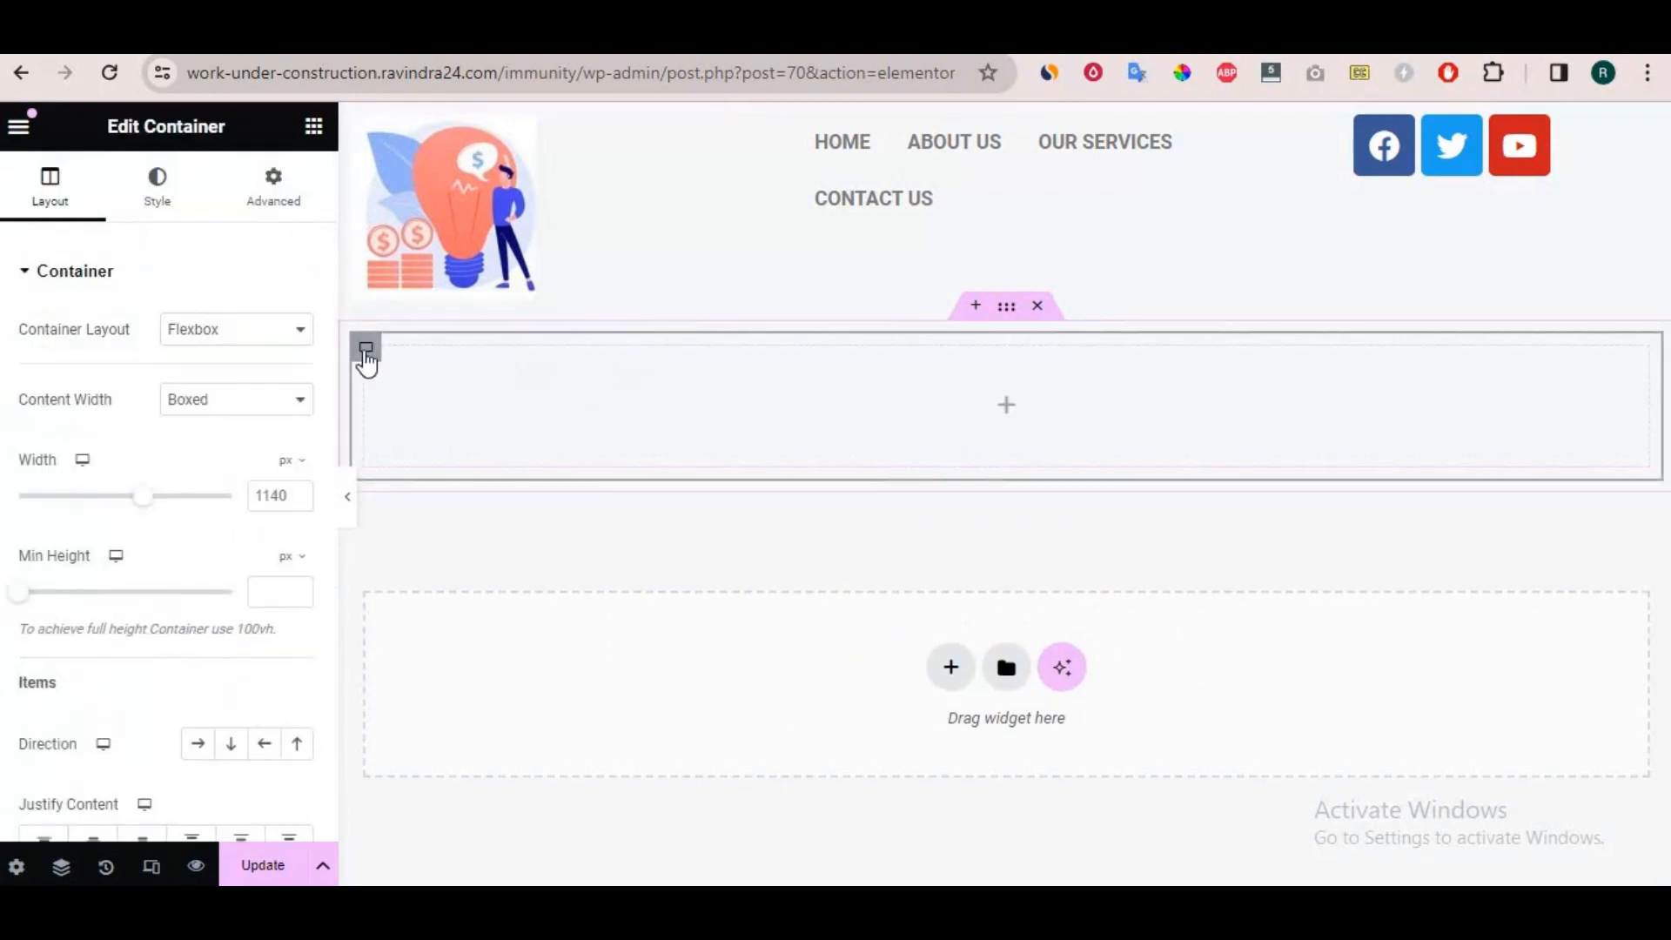
Add two more nested containers beside the first one and narrow the first container to about 20.6% width.
{"action": "right_click", "coordinate": [366, 357]}
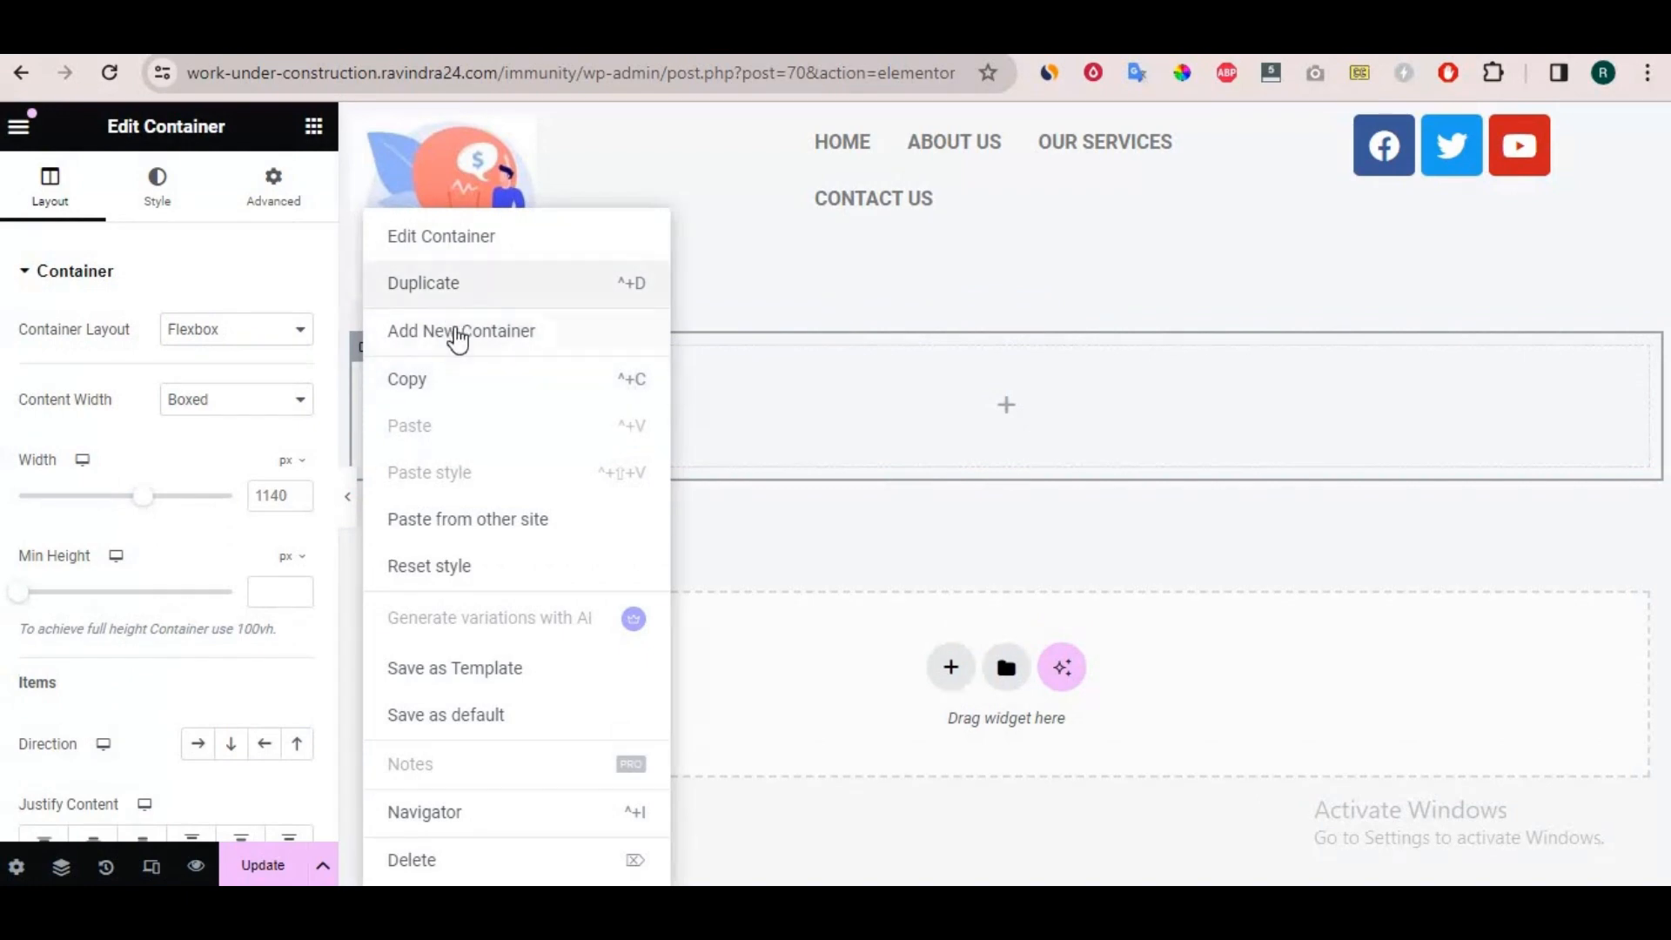
{"action": "left_click", "coordinate": [458, 335]}
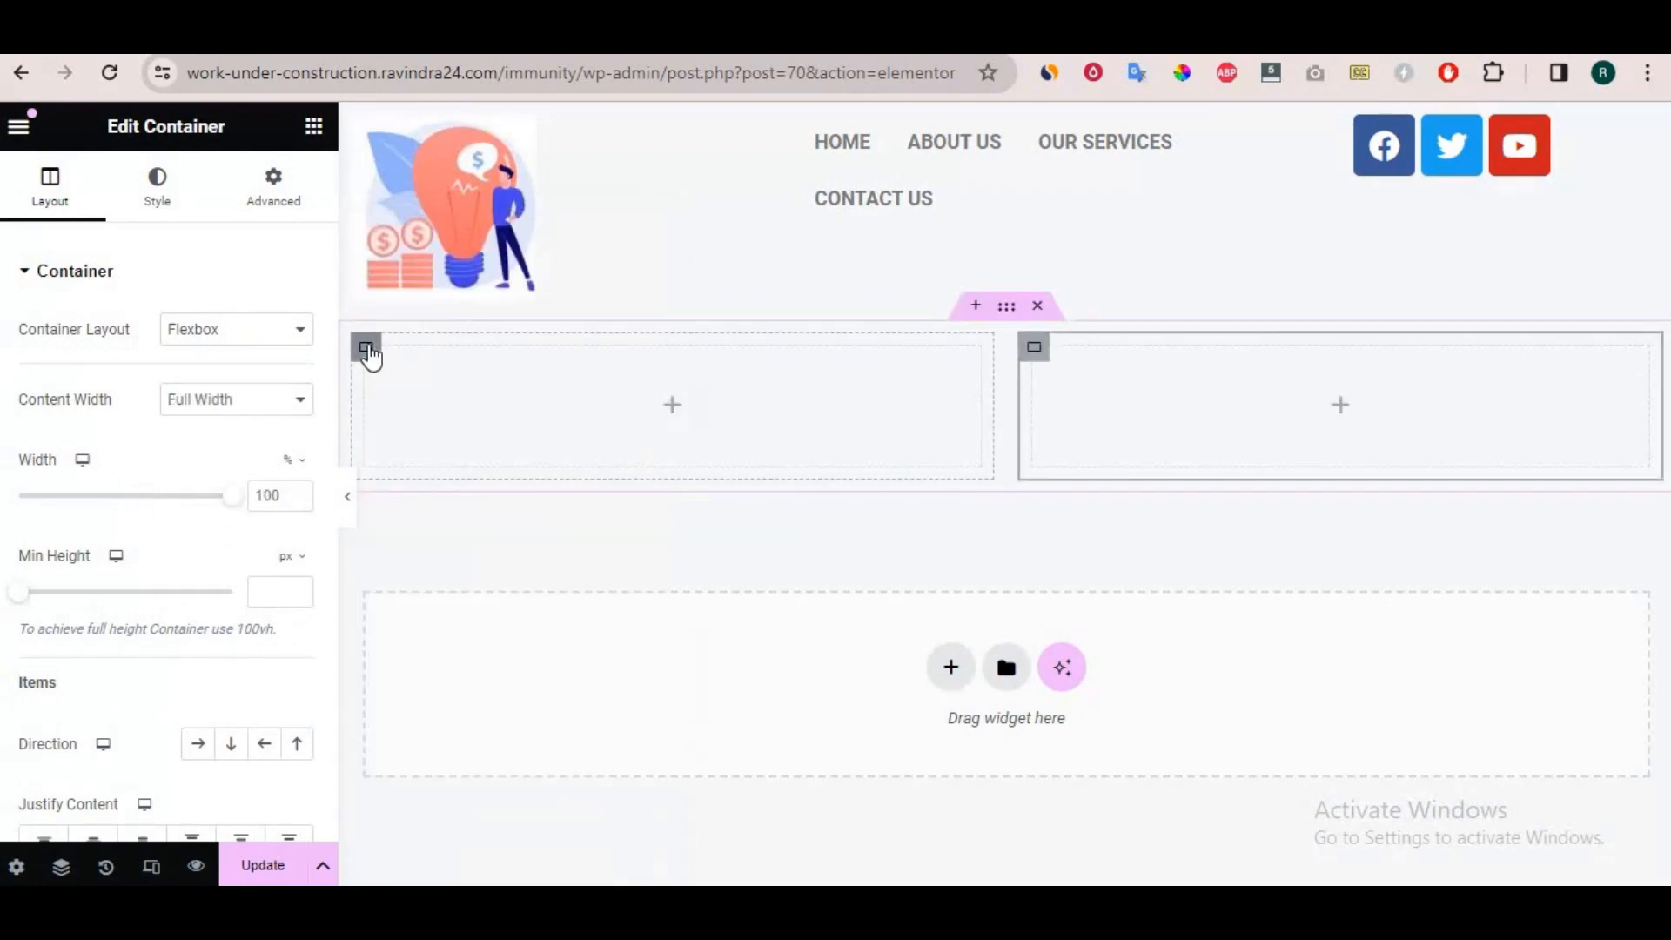
{"action": "right_click", "coordinate": [367, 351]}
{"action": "left_click", "coordinate": [461, 335]}
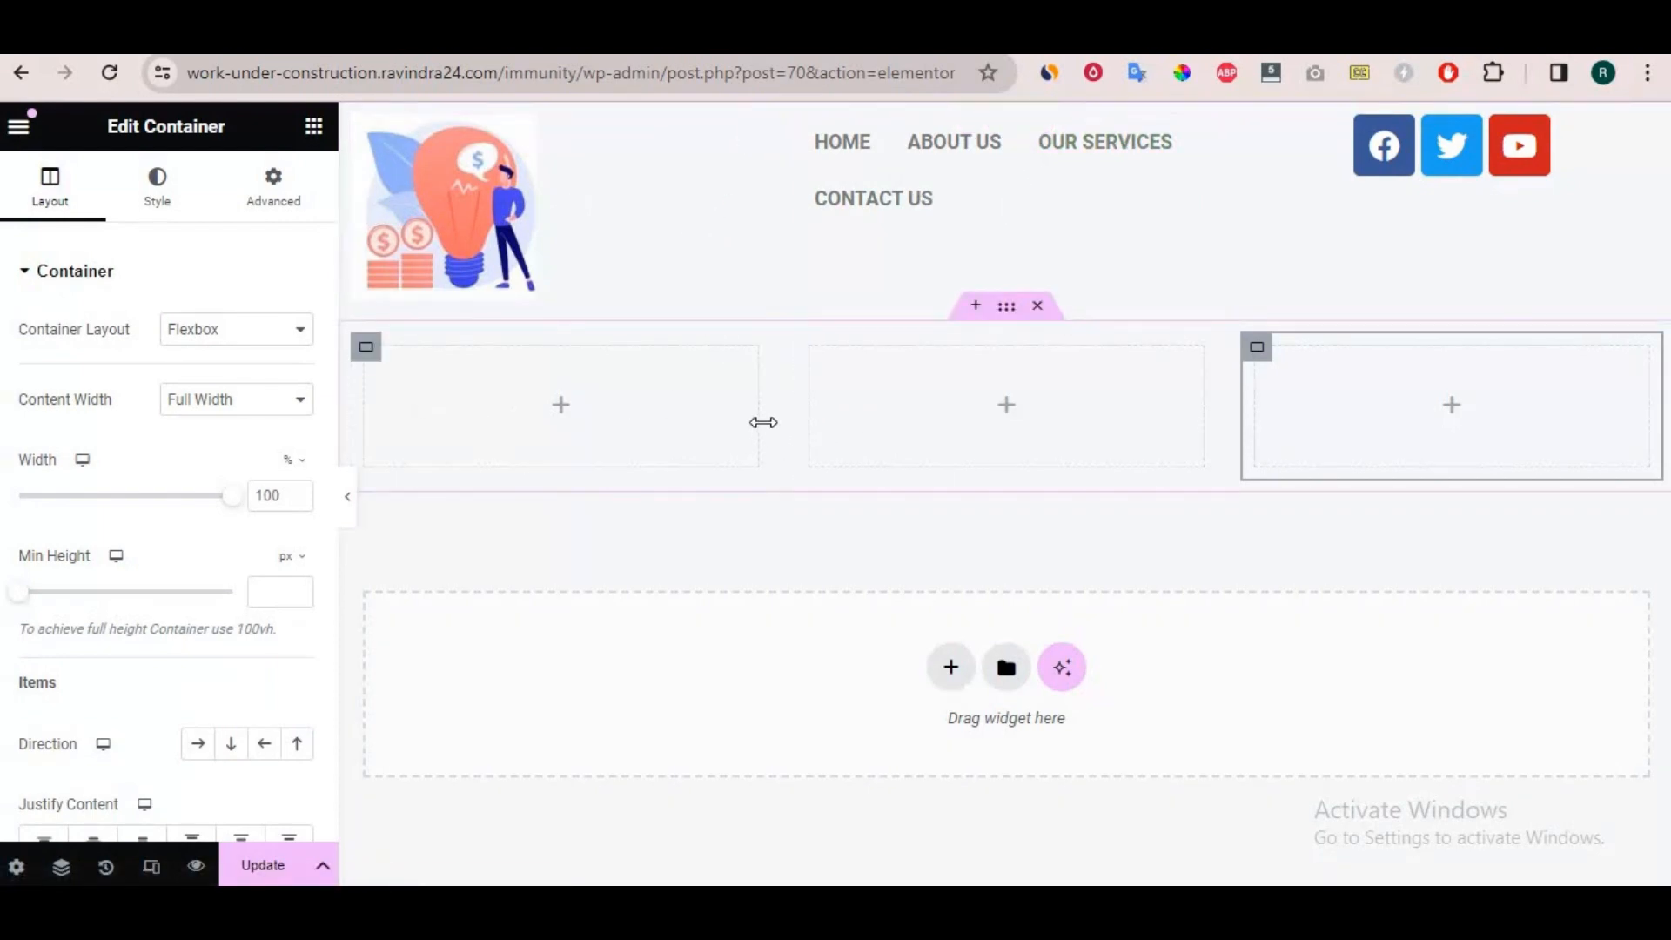
{"action": "left_click_drag", "start_coordinate": [763, 422], "coordinate": [609, 416]}
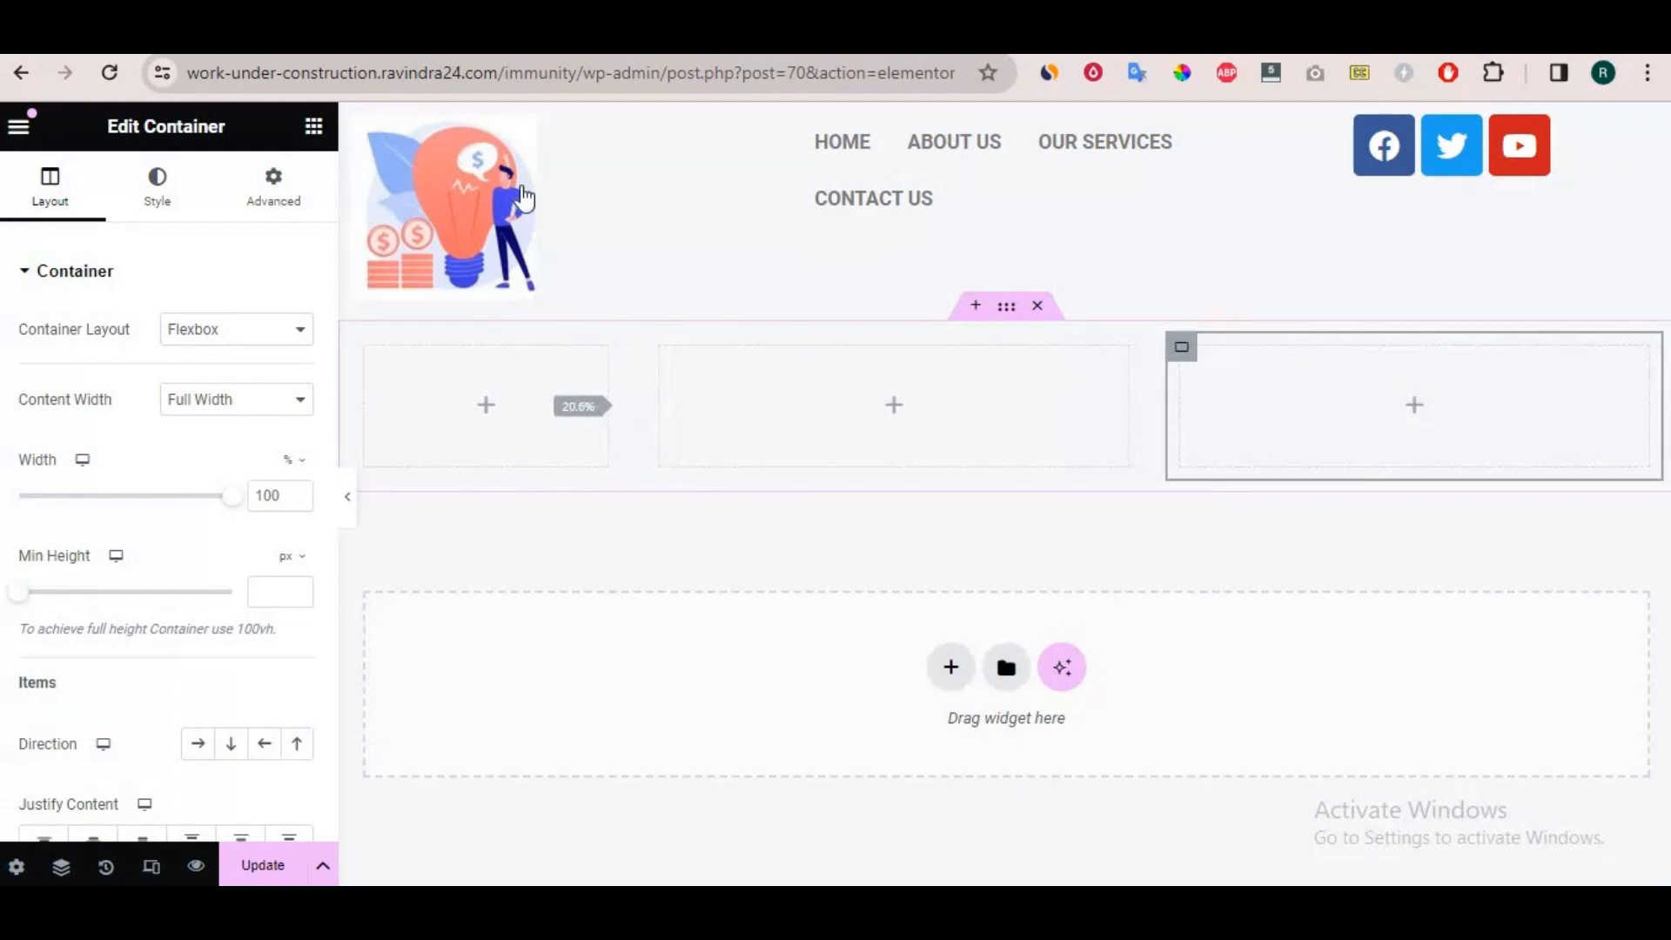
Move the logo, navigation menu and social icons into the first, middle and third nested containers, and delete the emptied grid.
{"action": "left_click_drag", "start_coordinate": [766, 137], "coordinate": [496, 410]}
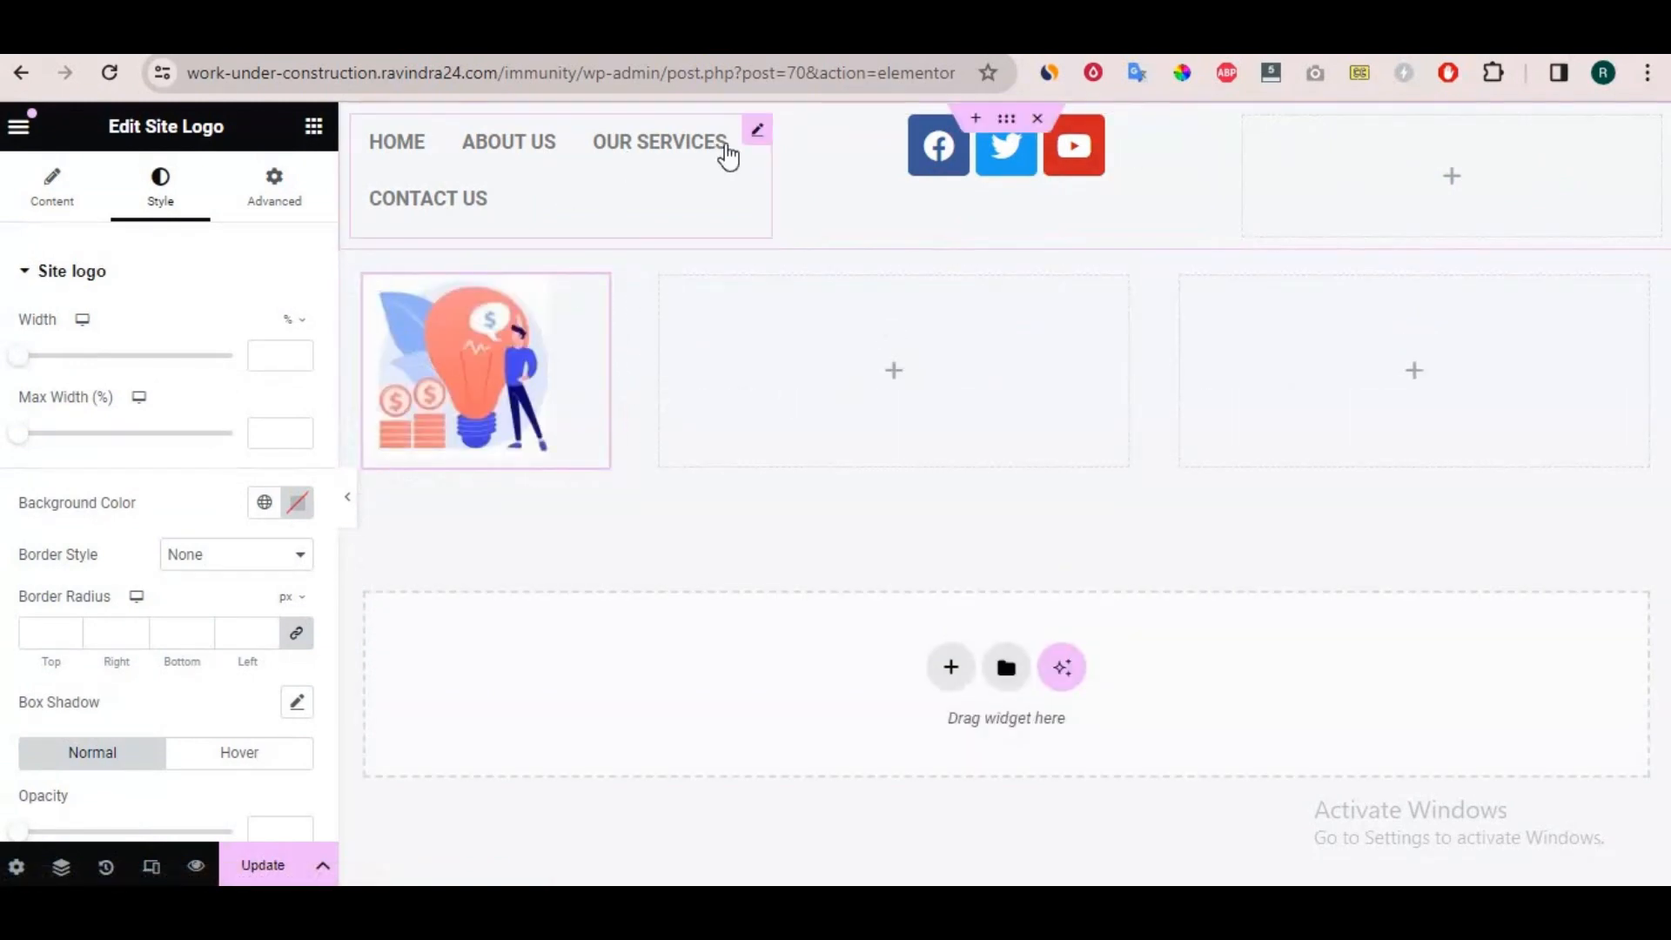
{"action": "left_click_drag", "start_coordinate": [854, 349], "coordinate": [894, 375]}
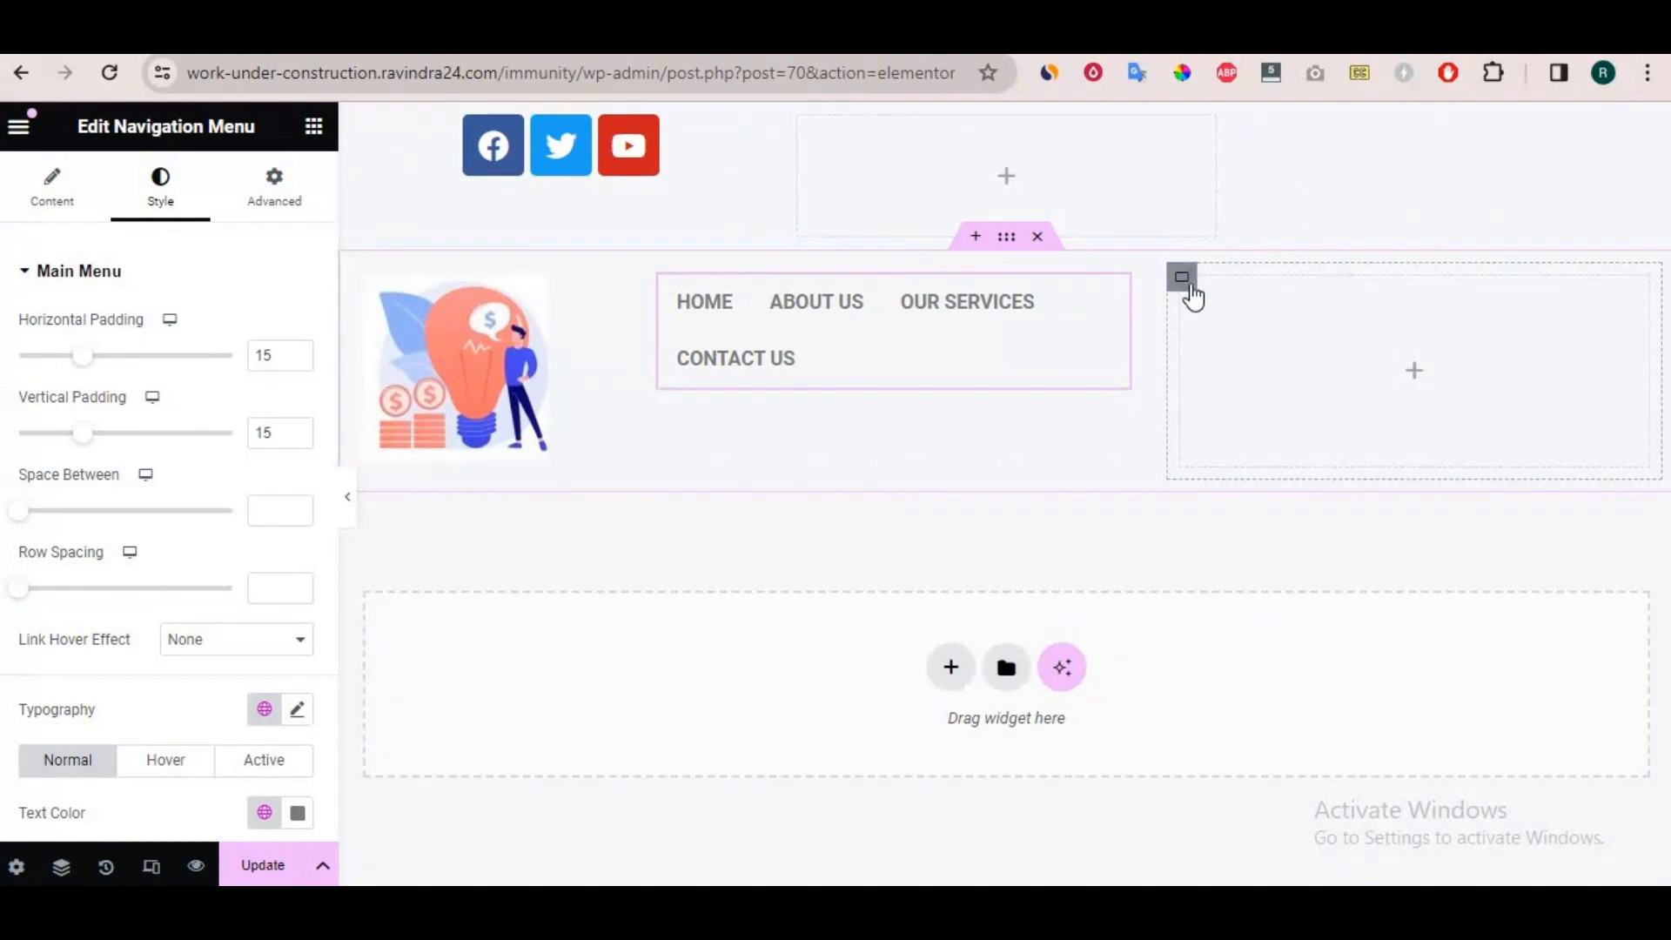
{"action": "left_click", "coordinate": [1182, 279]}
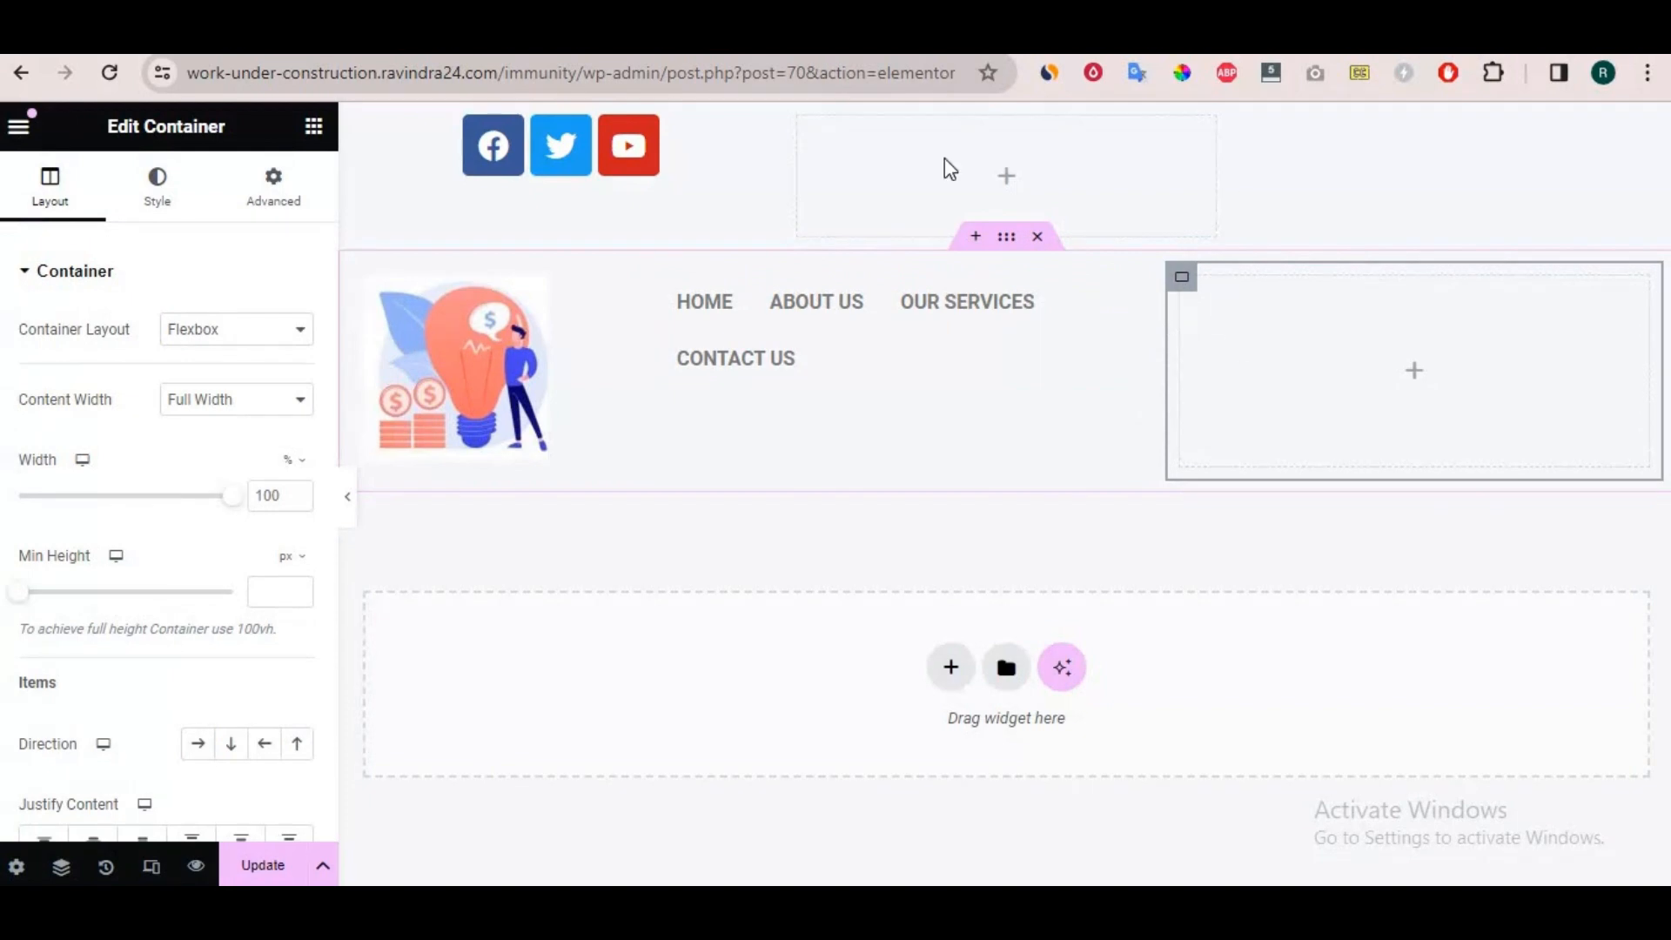
{"action": "left_click_drag", "start_coordinate": [761, 137], "coordinate": [1439, 365]}
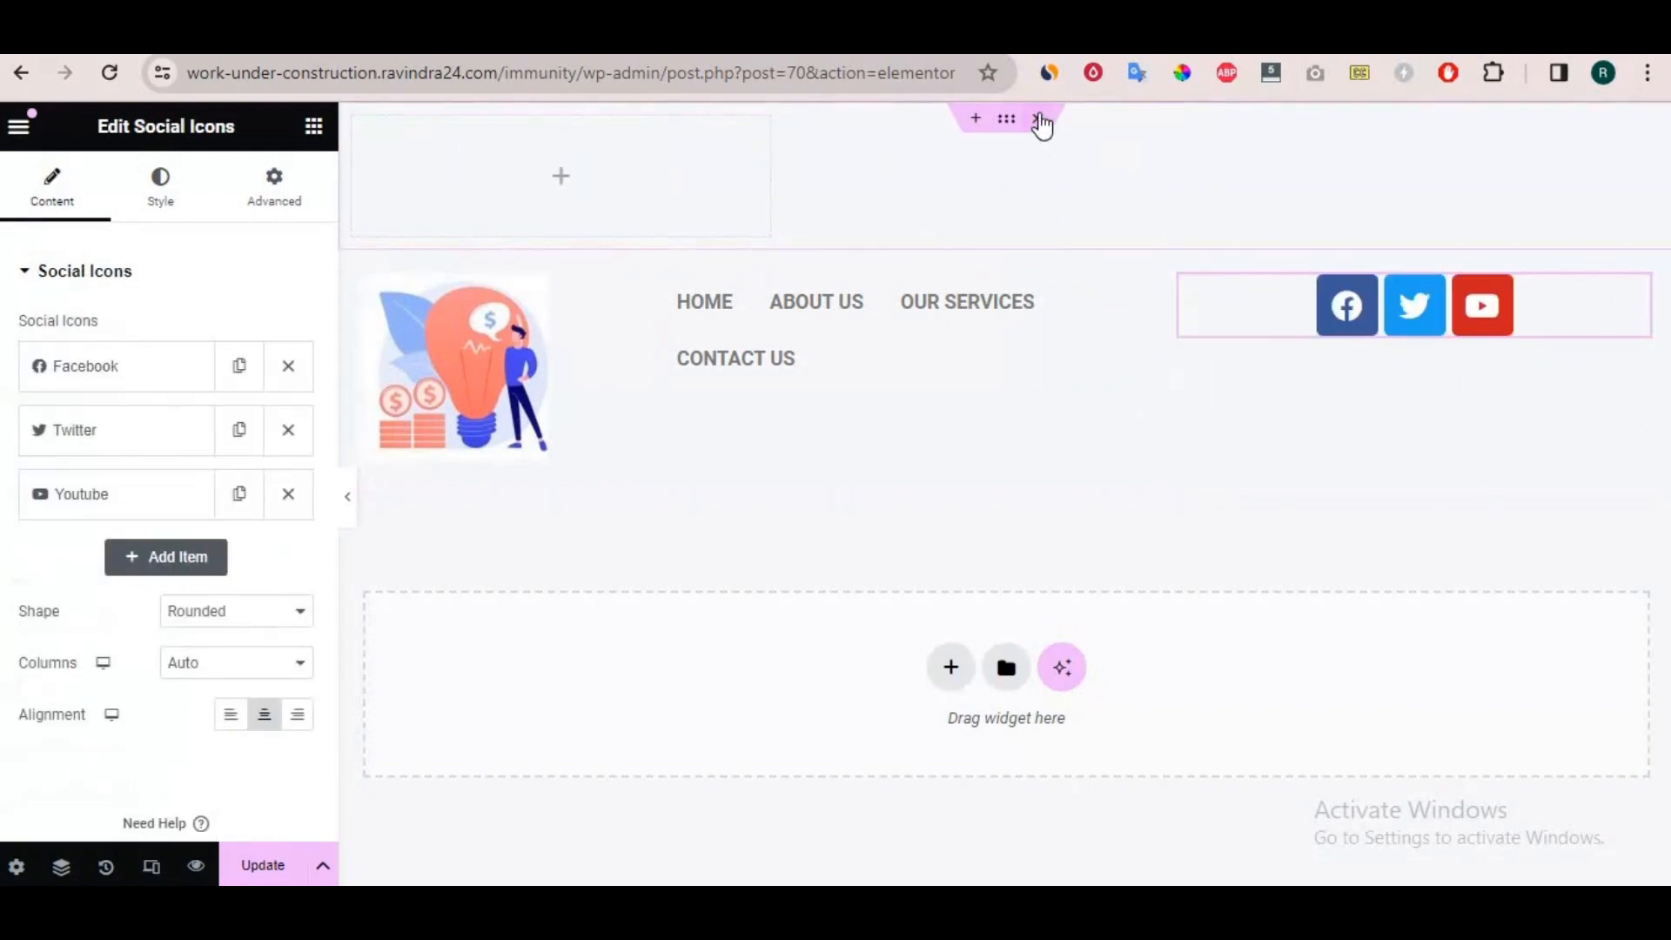
{"action": "left_click", "coordinate": [1037, 119]}
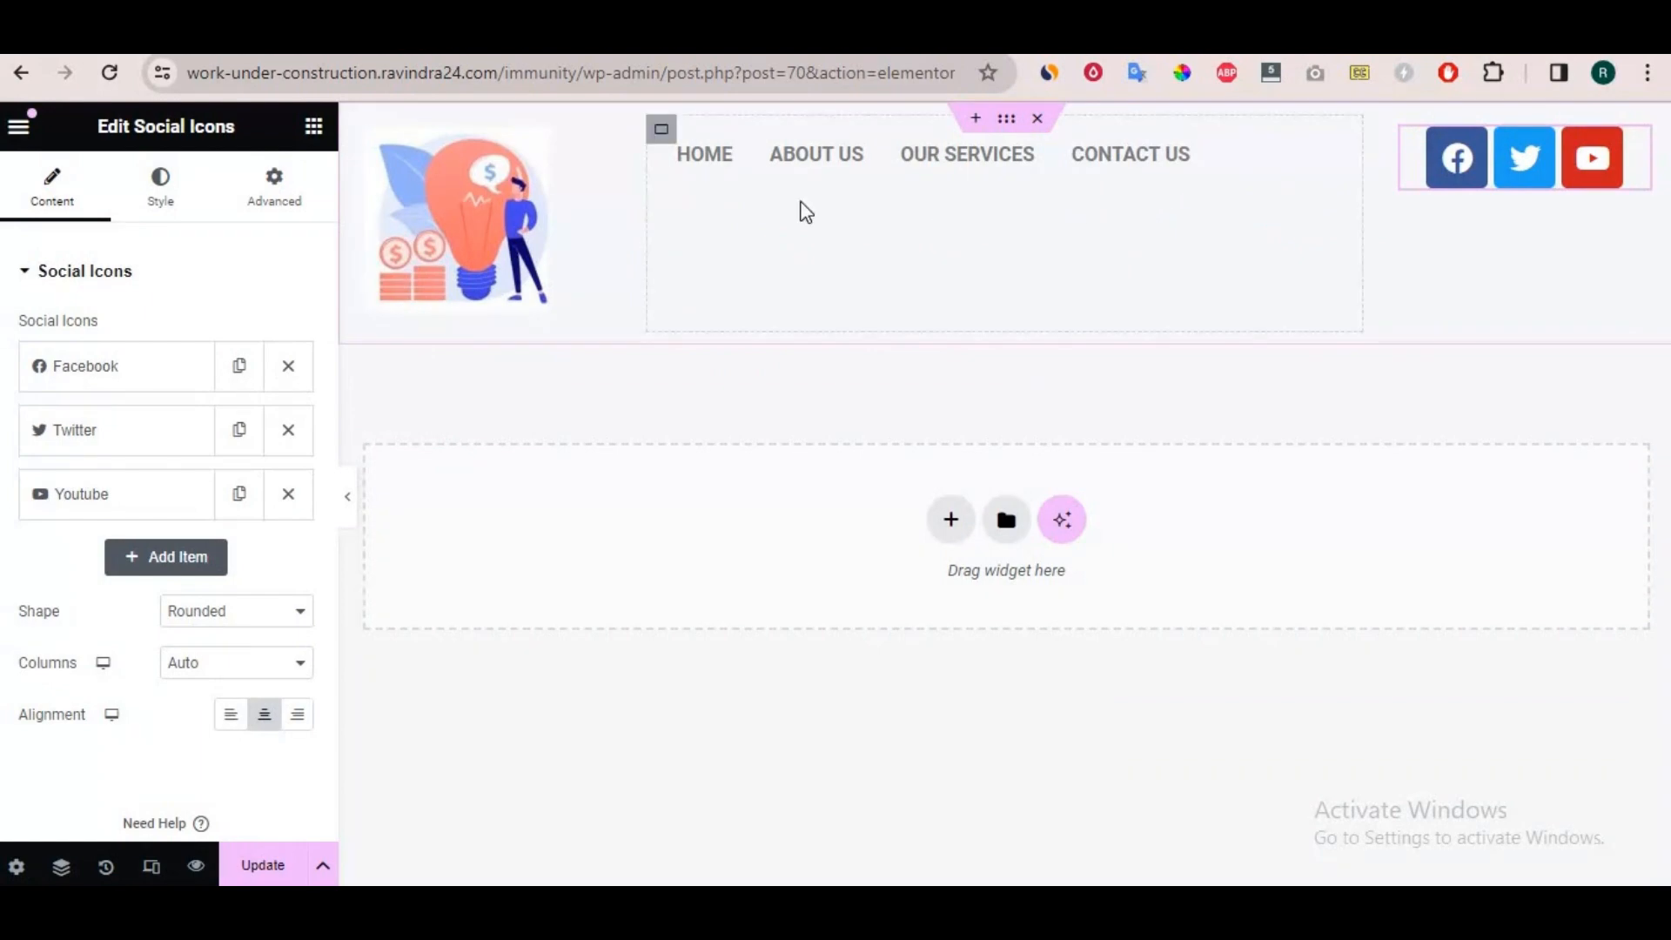
Set Justify Content to Center for the menu and social icons containers, with Align Items also set to Center for the menu container.
{"action": "left_click", "coordinate": [902, 178]}
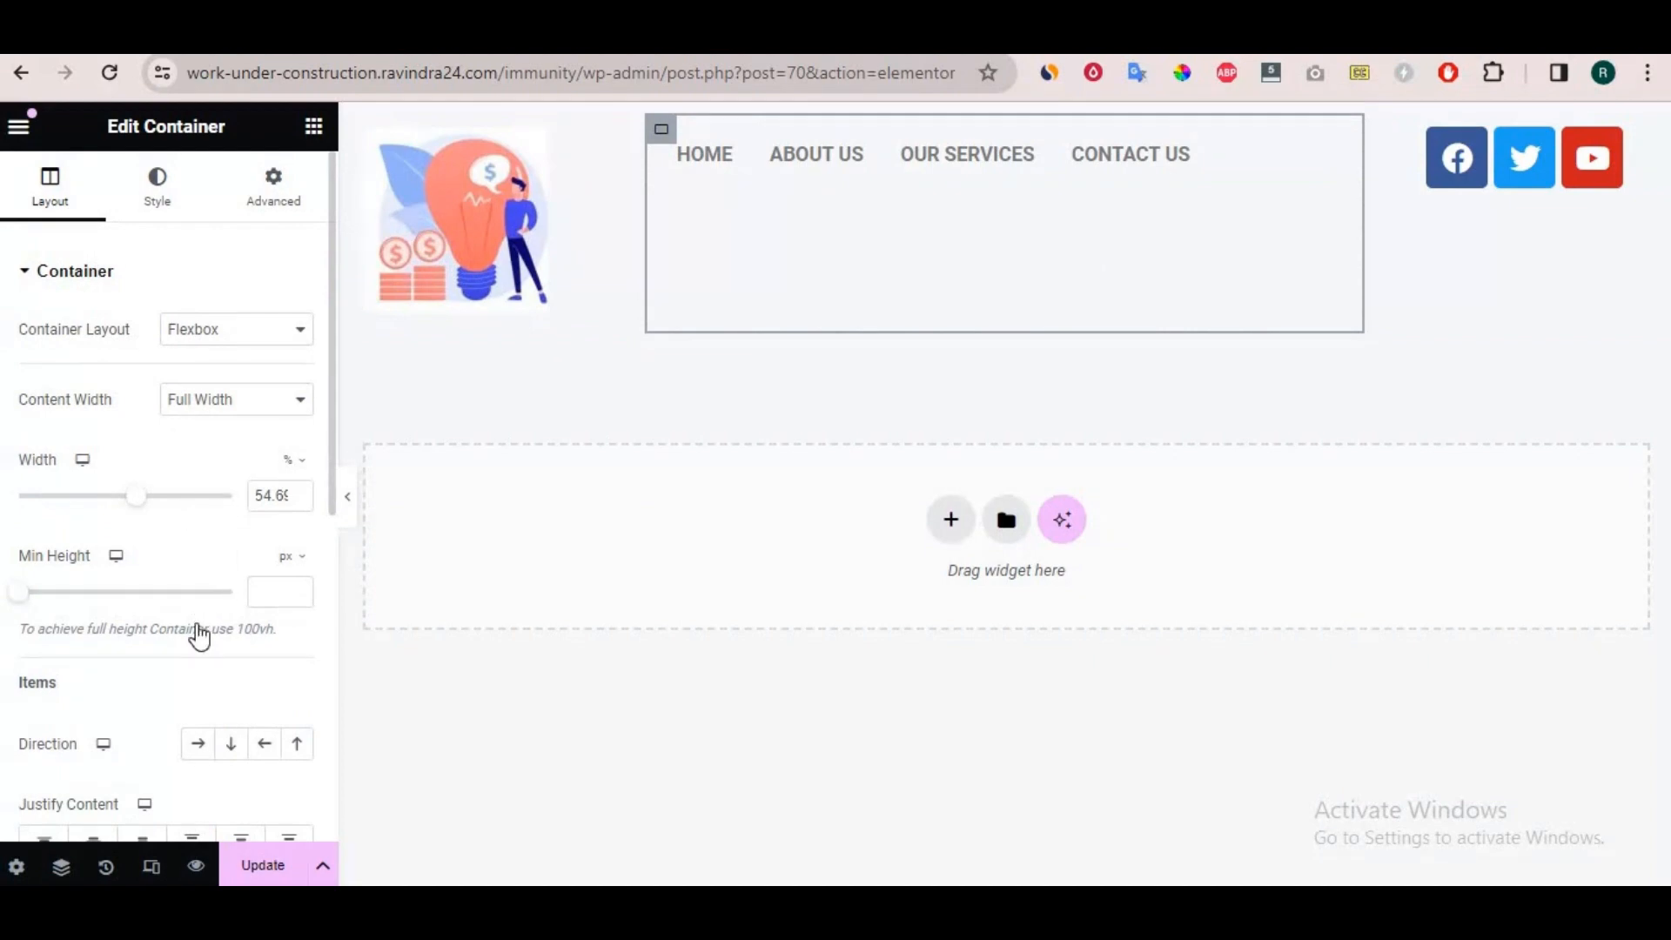
{"action": "scroll", "coordinate": [198, 636], "scroll_direction": "down", "scroll_amount": 2}
{"action": "left_click", "coordinate": [99, 725]}
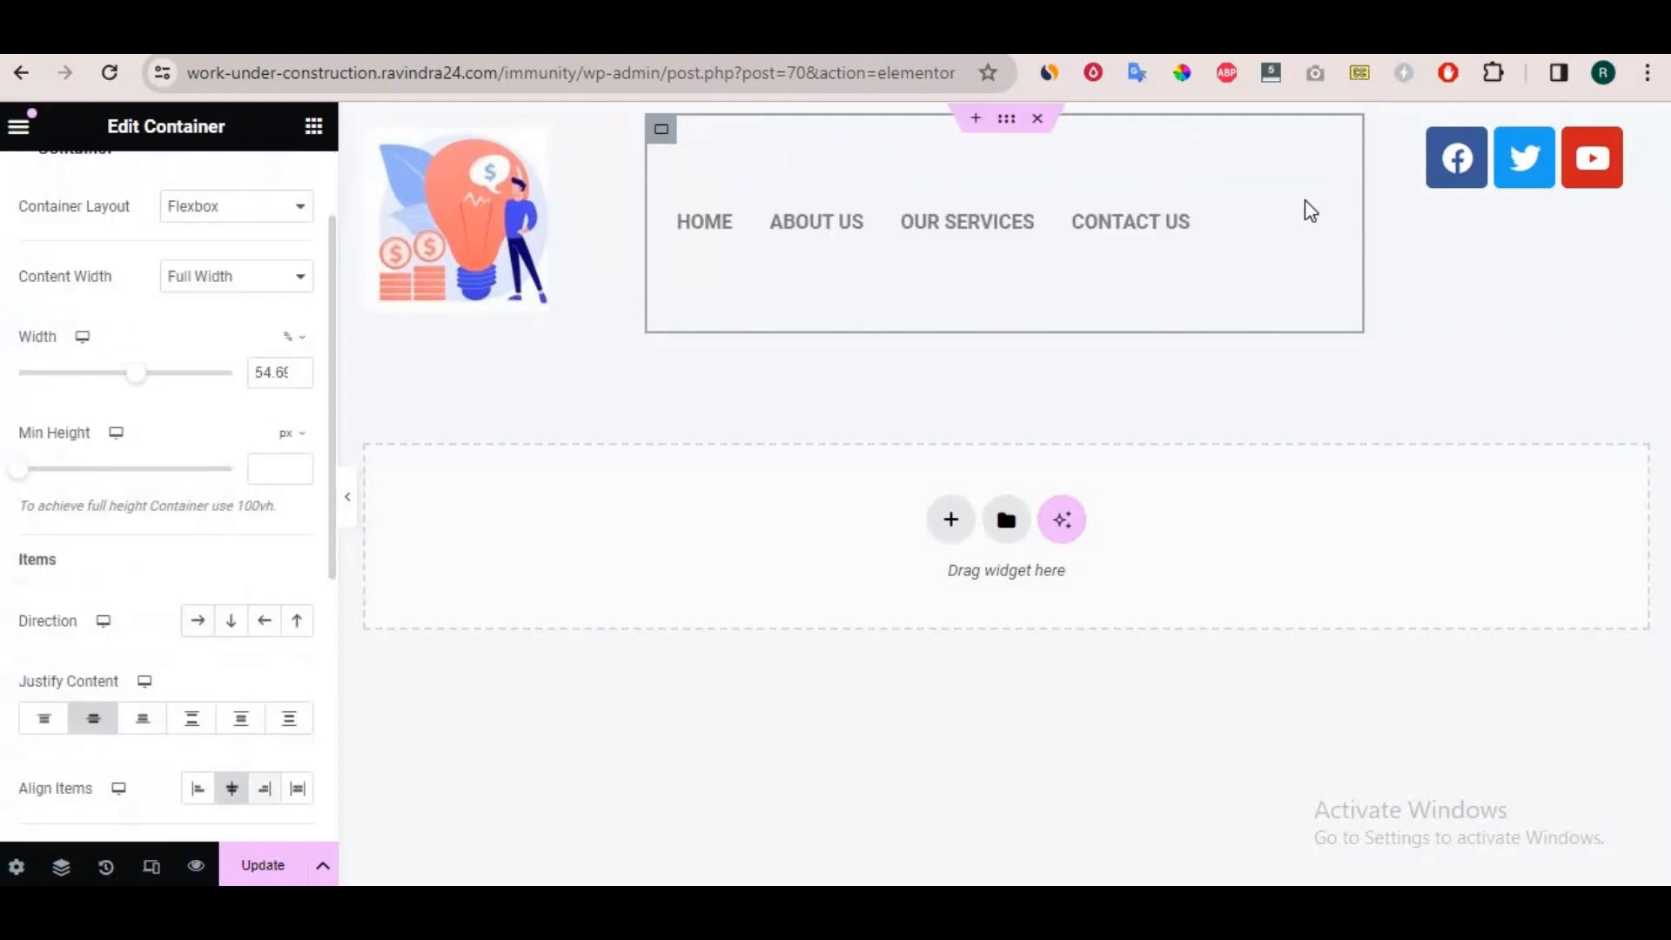
{"action": "left_click", "coordinate": [1404, 129]}
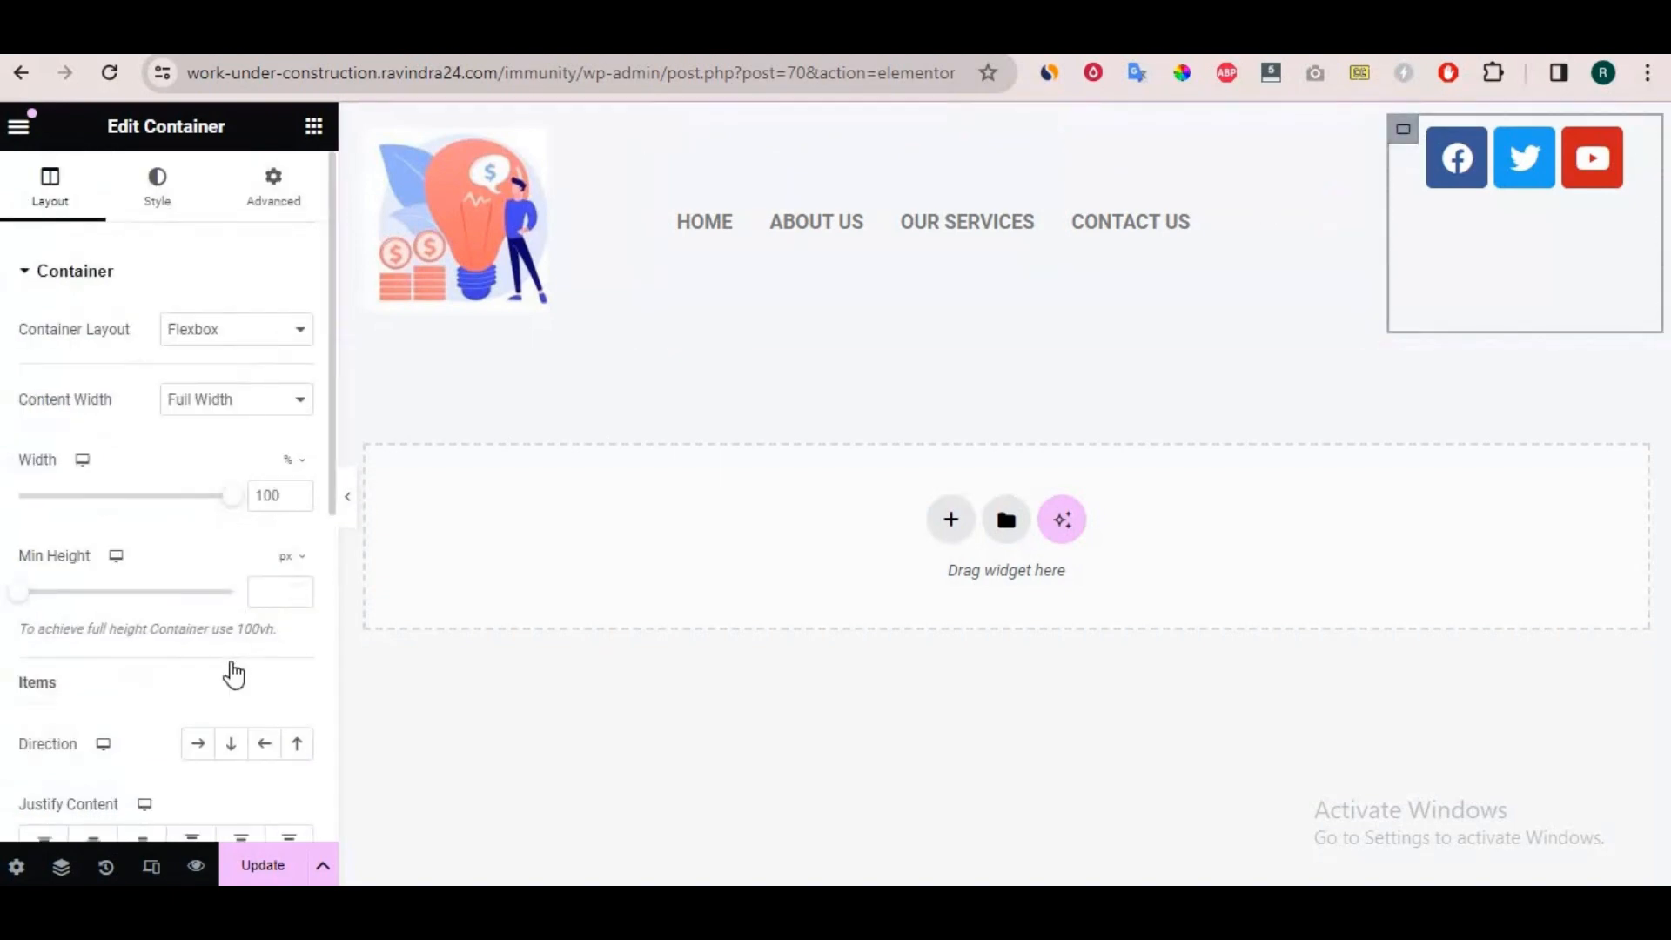
{"action": "scroll", "coordinate": [227, 671], "scroll_direction": "down", "scroll_amount": 5}
{"action": "left_click", "coordinate": [85, 474]}
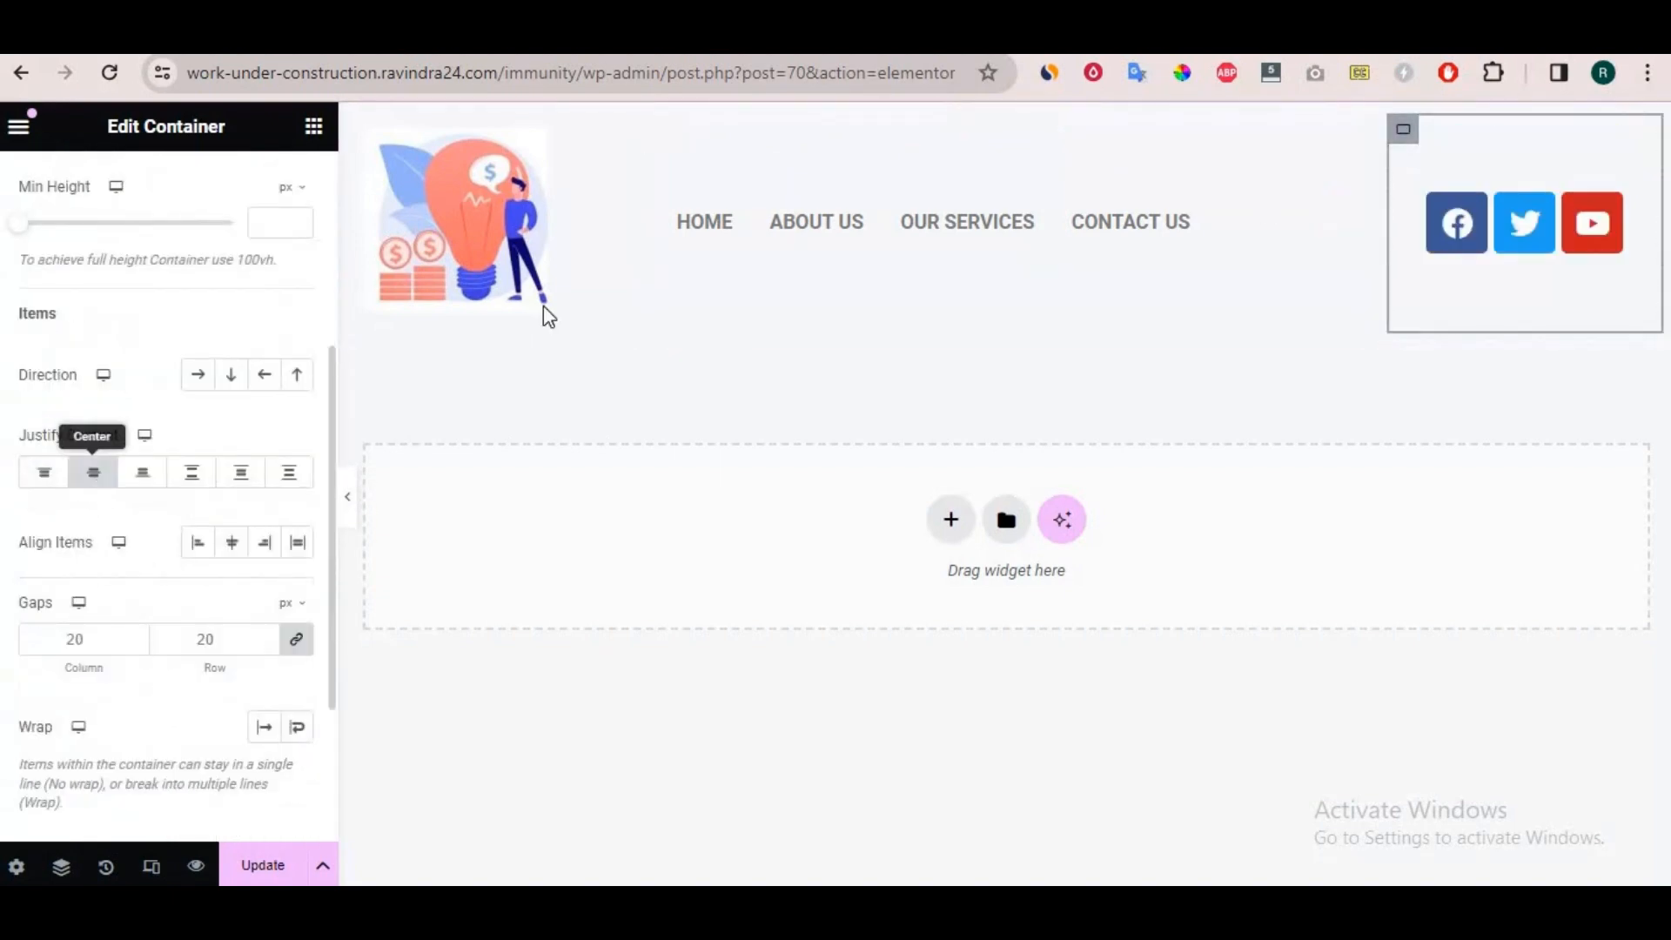
Set the logo container's Justify Content to Center and narrow the container to fit closer around the logo.
{"action": "left_click", "coordinate": [365, 132]}
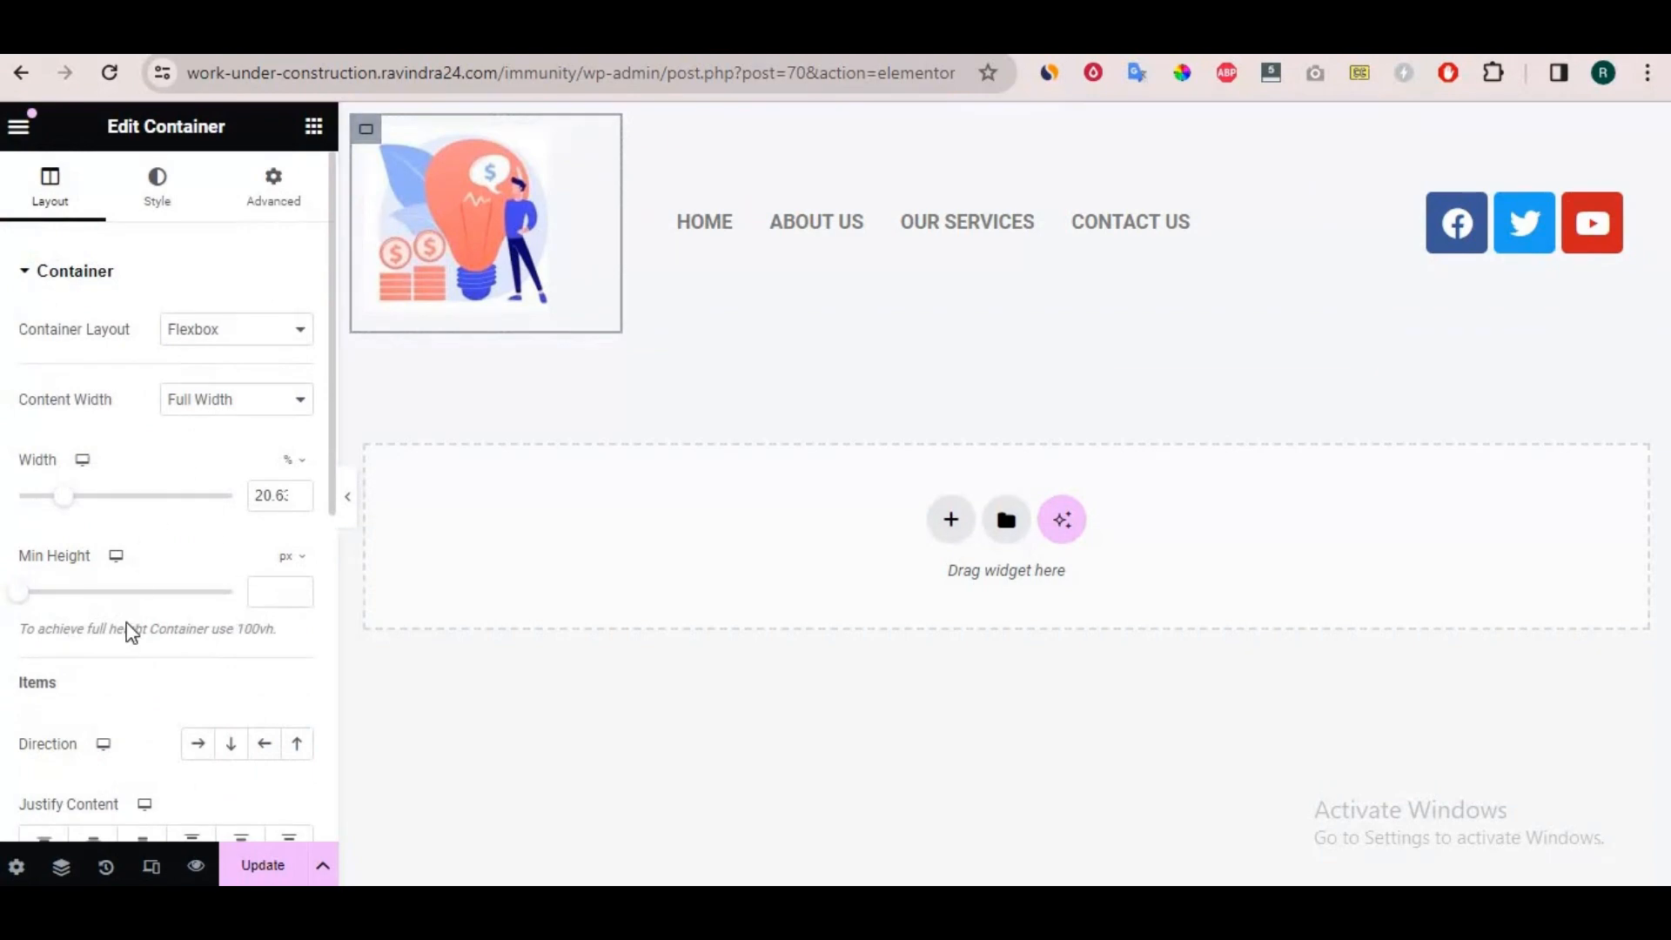
{"action": "scroll", "coordinate": [118, 634], "scroll_direction": "down", "scroll_amount": 3}
{"action": "left_click", "coordinate": [94, 599]}
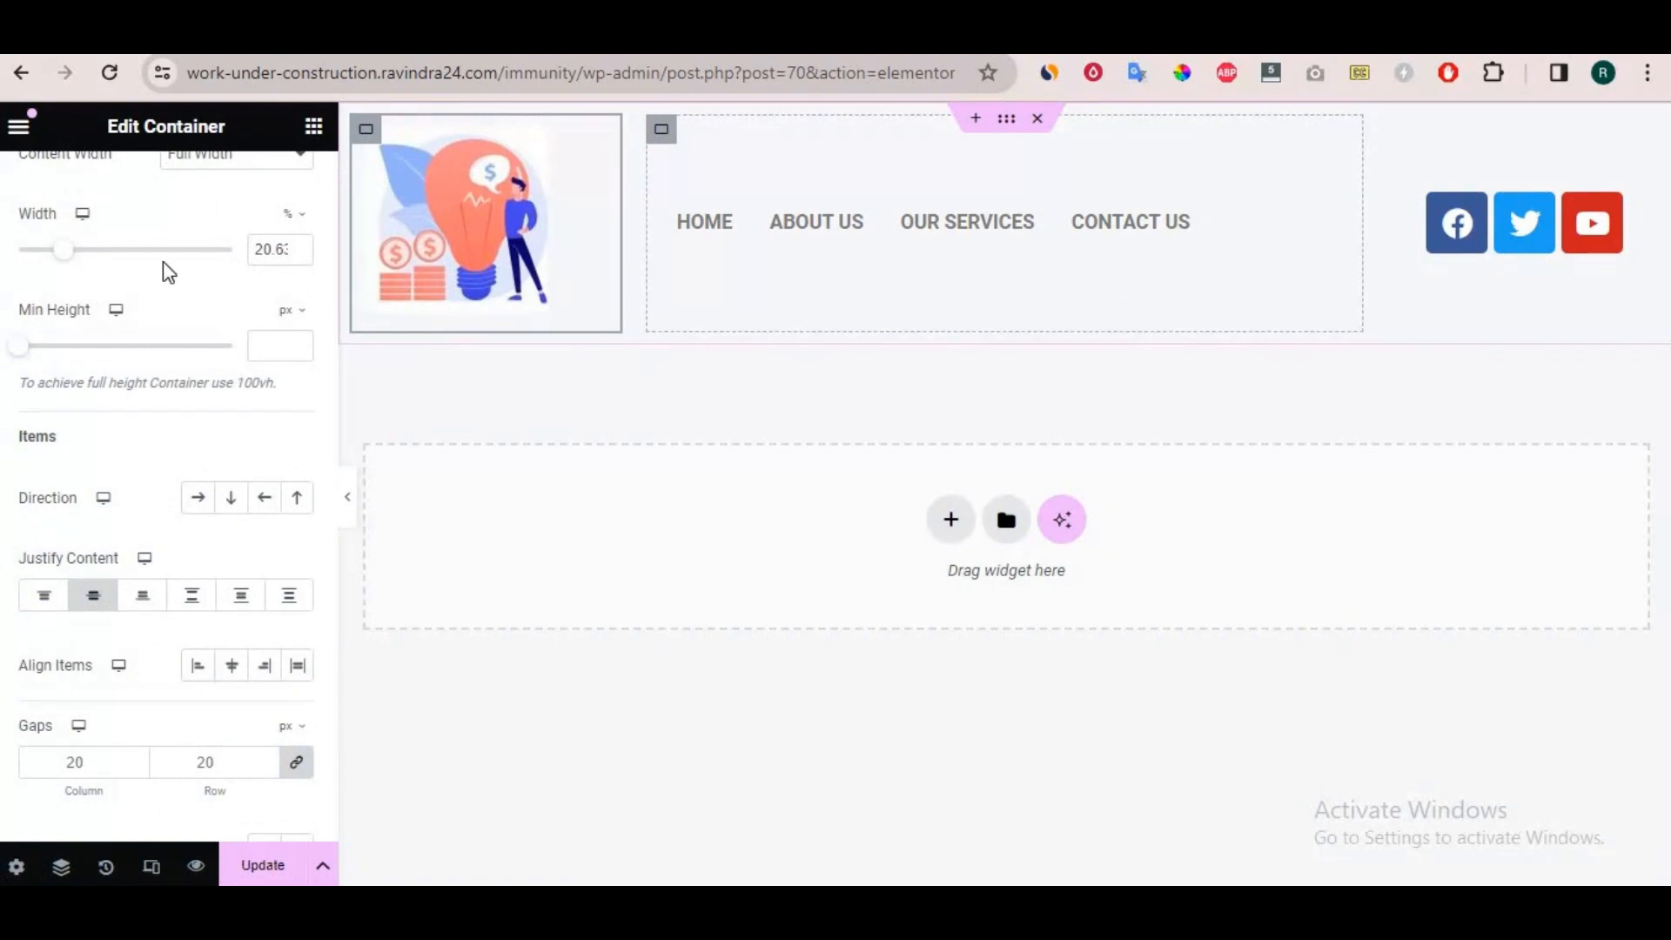
{"action": "left_click_drag", "start_coordinate": [613, 241], "coordinate": [508, 225]}
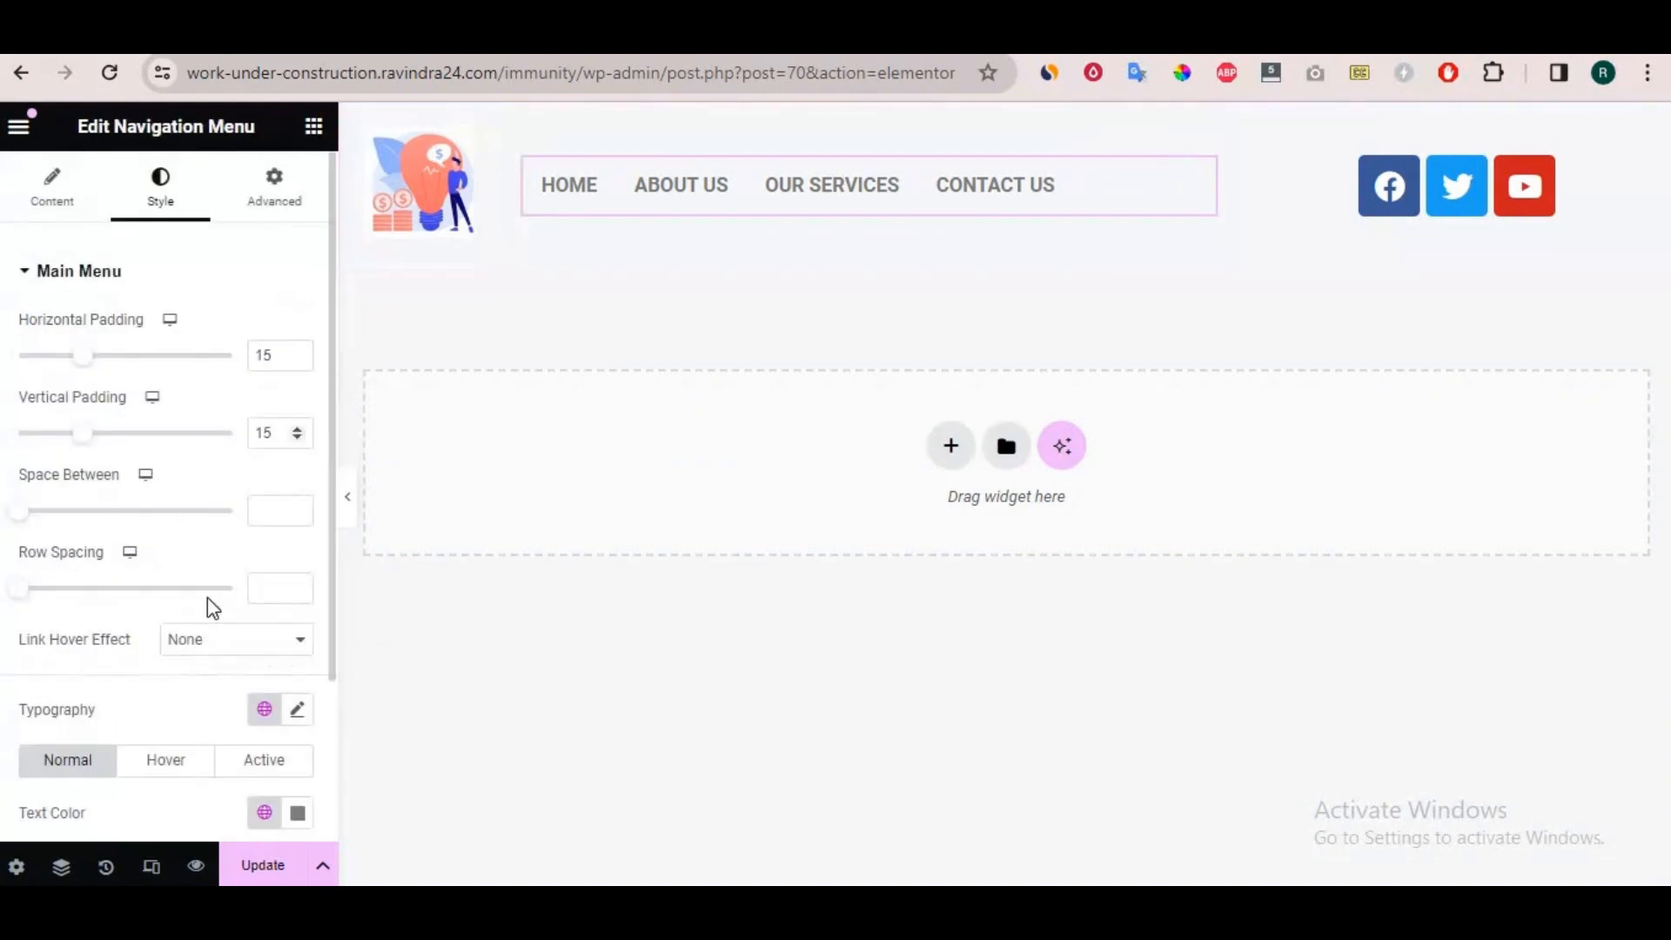
{"action": "scroll", "coordinate": [170, 679], "scroll_direction": "down", "scroll_amount": 3}
{"action": "scroll", "coordinate": [56, 235], "scroll_direction": "up", "scroll_amount": 3}
{"action": "left_click", "coordinate": [54, 207]}
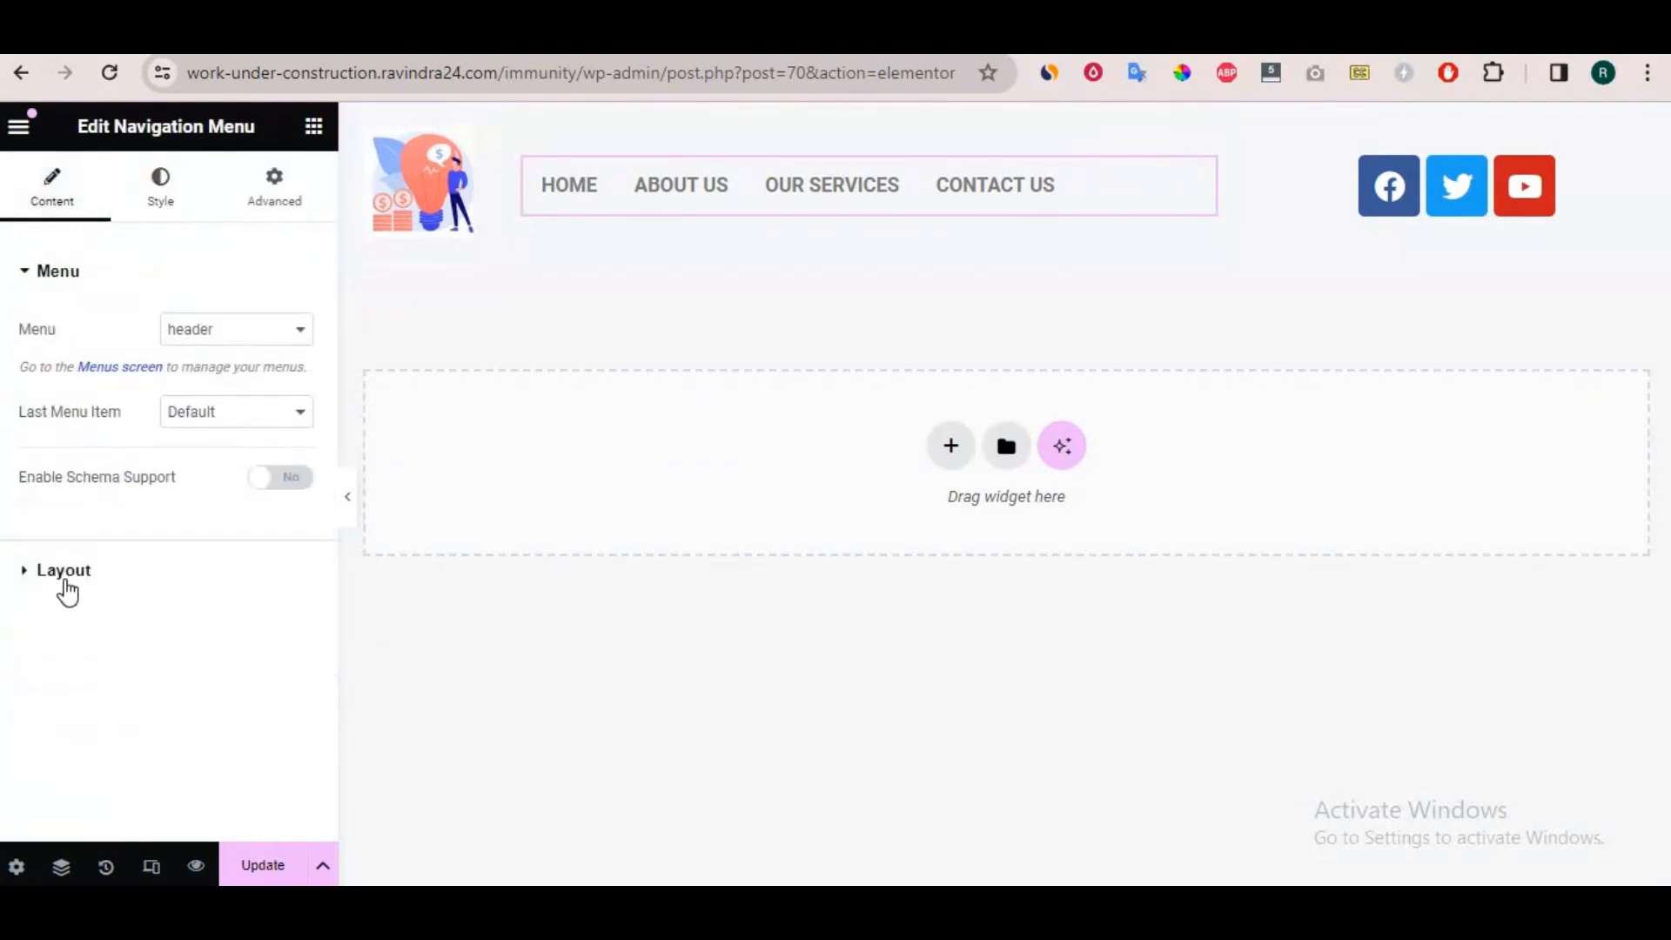
{"action": "left_click", "coordinate": [66, 582]}
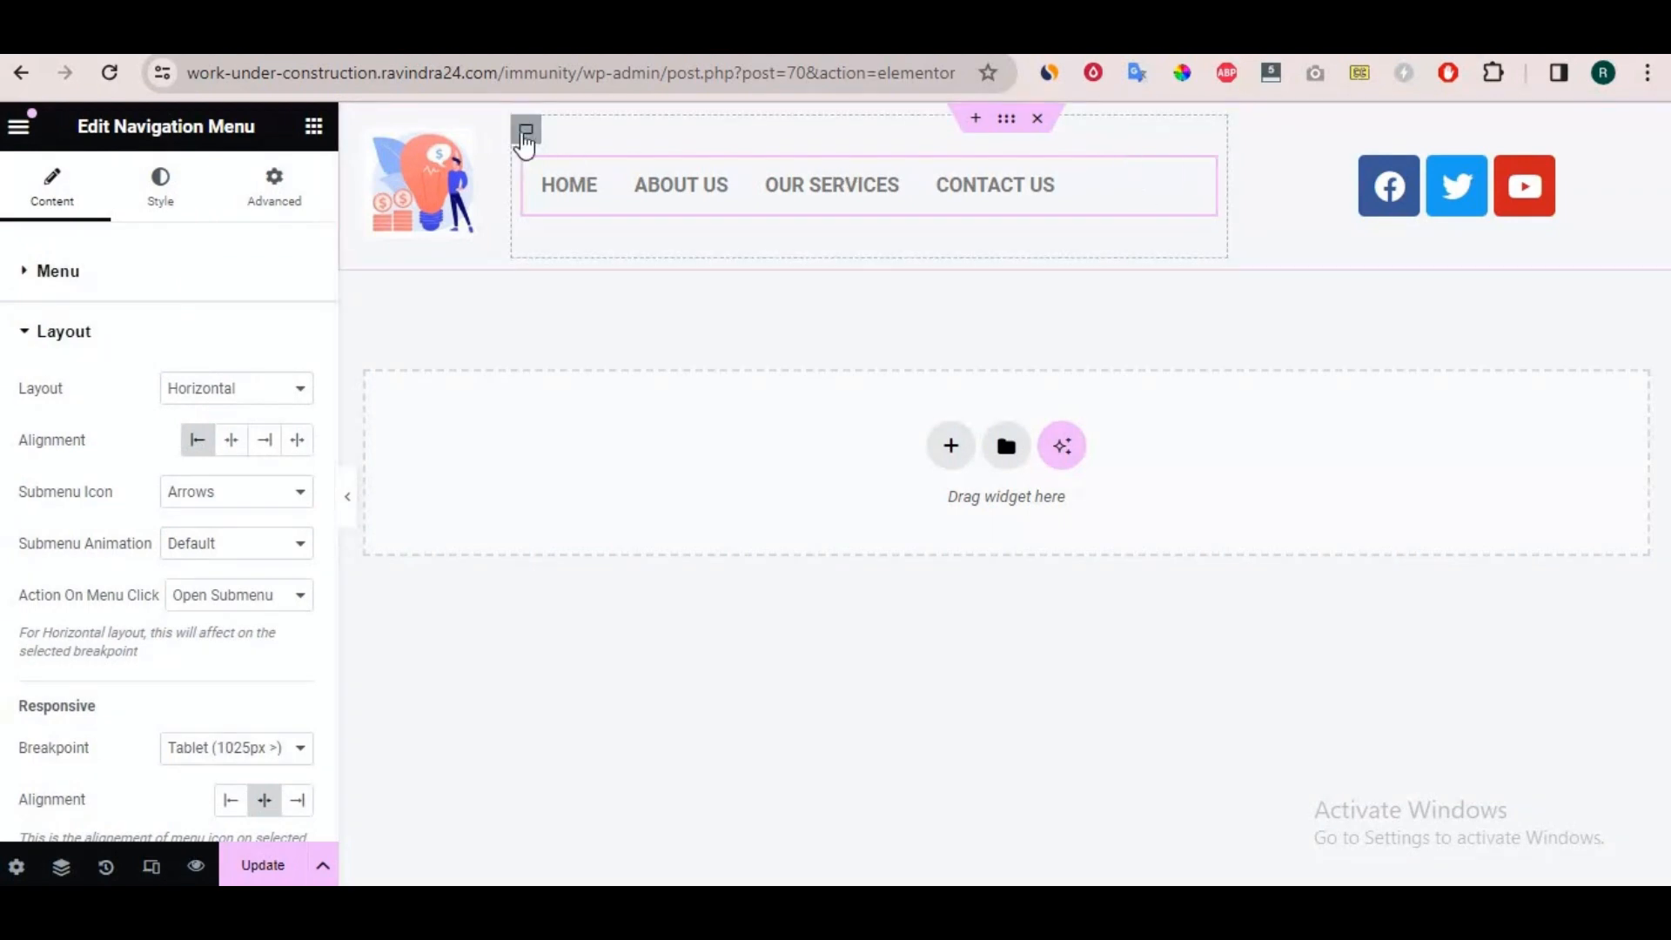
Set the navigation menu container's Align Items to End, with Justify Content at Center.
{"action": "left_click", "coordinate": [525, 131]}
{"action": "scroll", "coordinate": [213, 644], "scroll_direction": "down", "scroll_amount": 3}
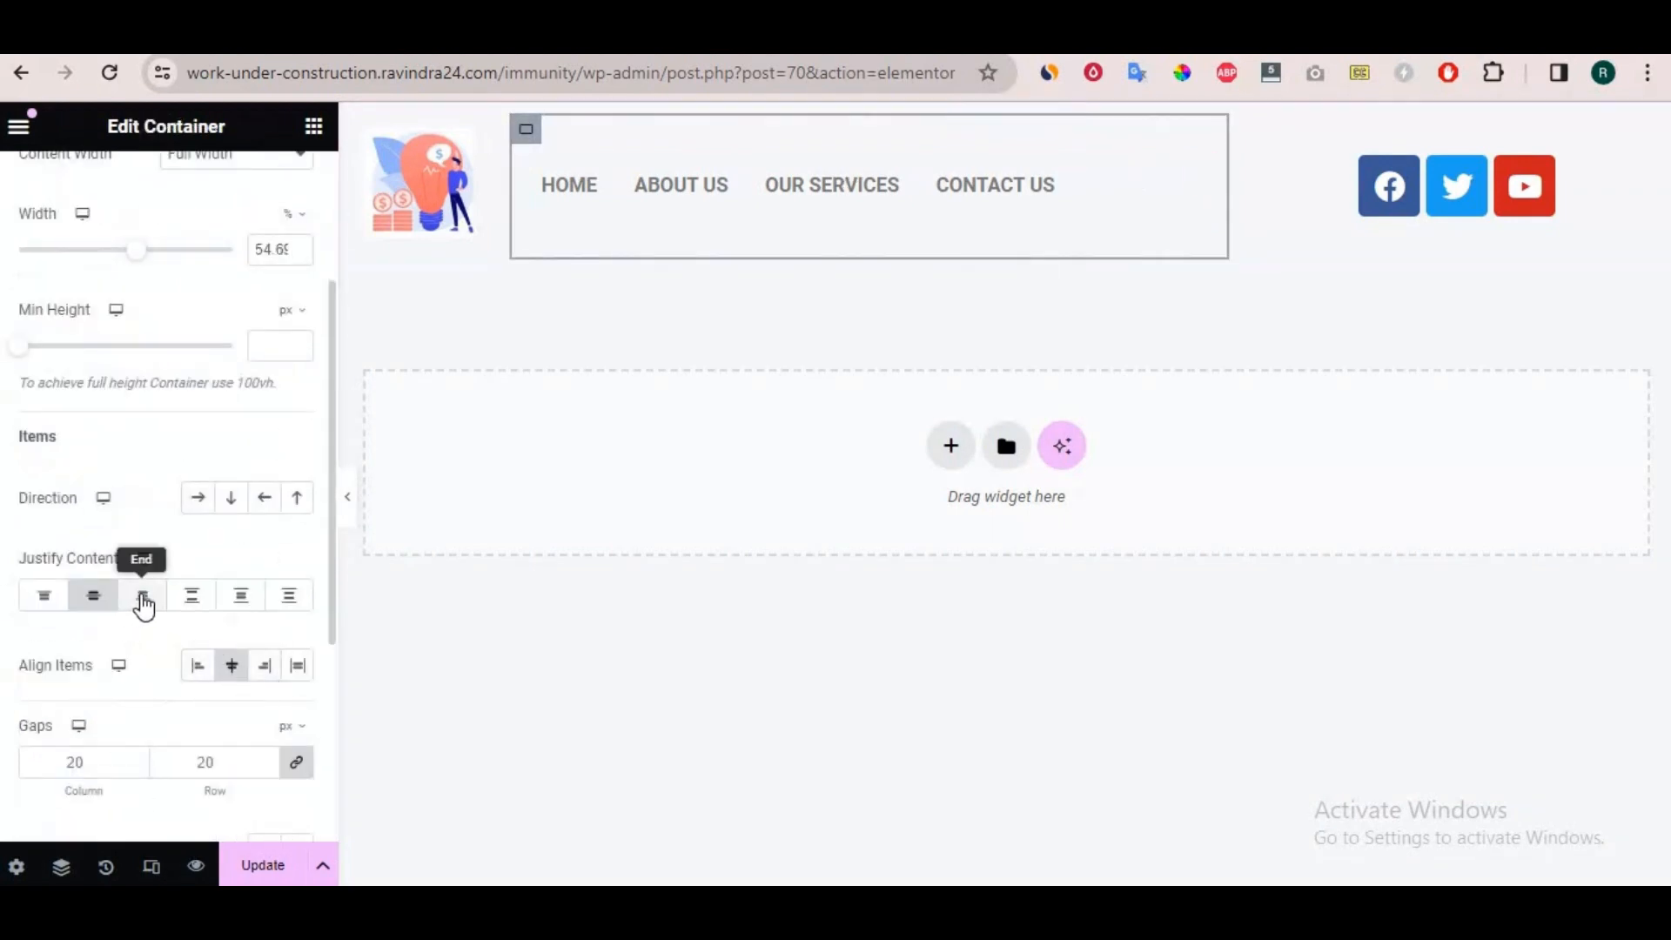
{"action": "left_click", "coordinate": [142, 599]}
{"action": "left_click", "coordinate": [99, 599]}
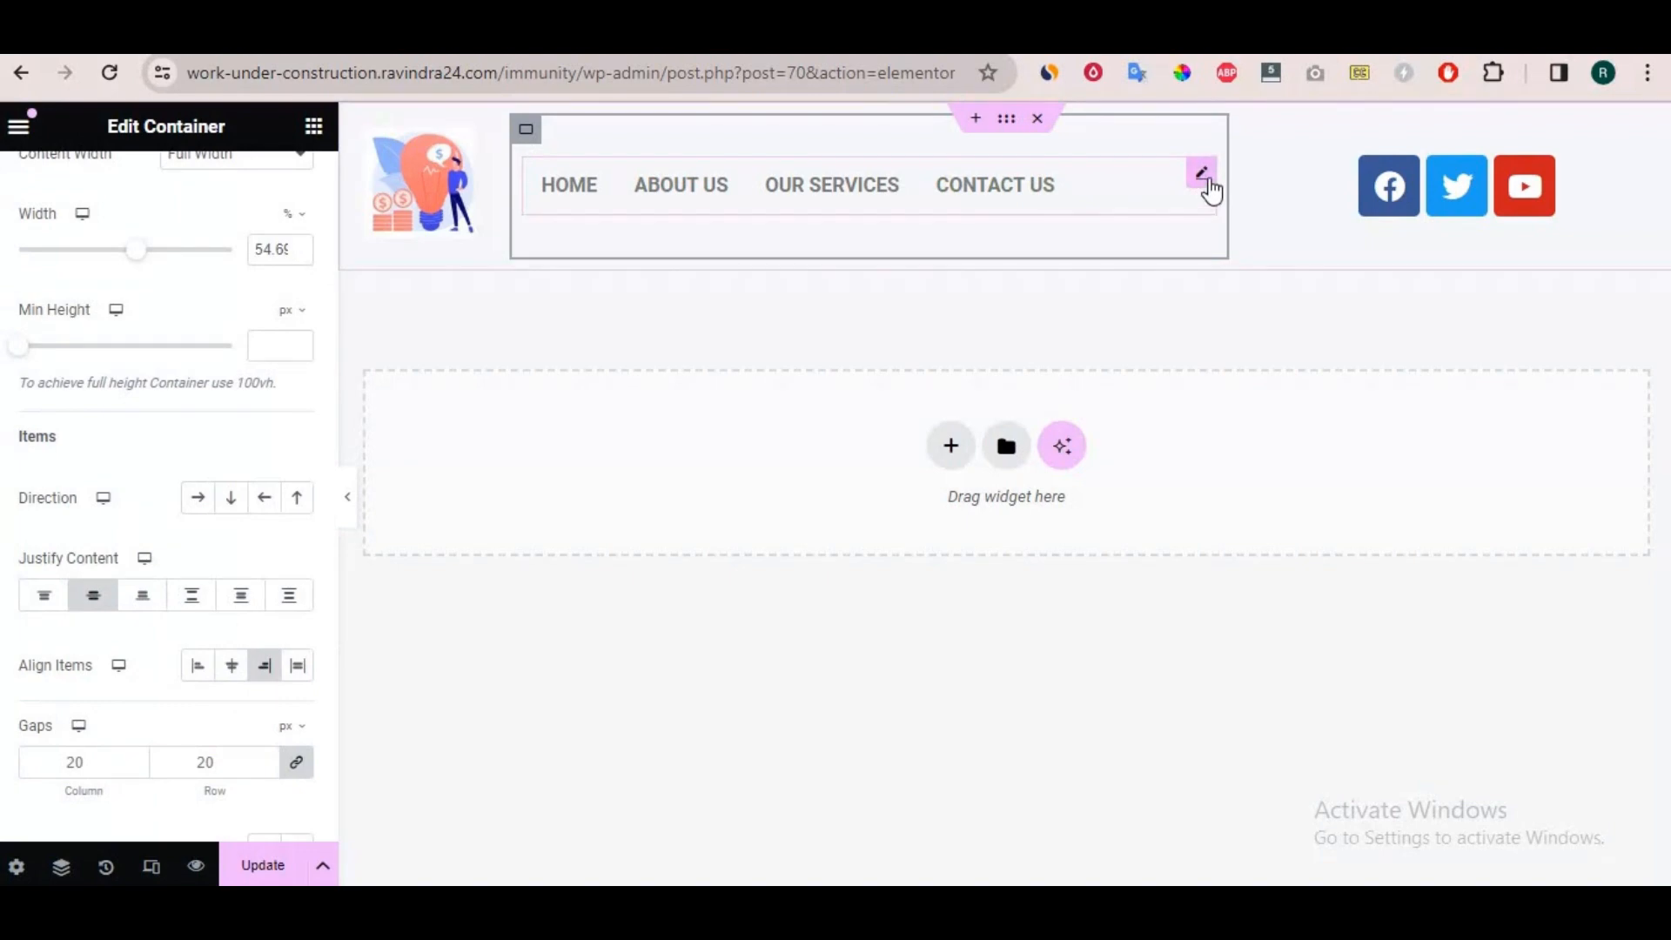
Set the navigation menu widget's layout Alignment to Center so the menu items sit mid-container.
{"action": "left_click", "coordinate": [1205, 178]}
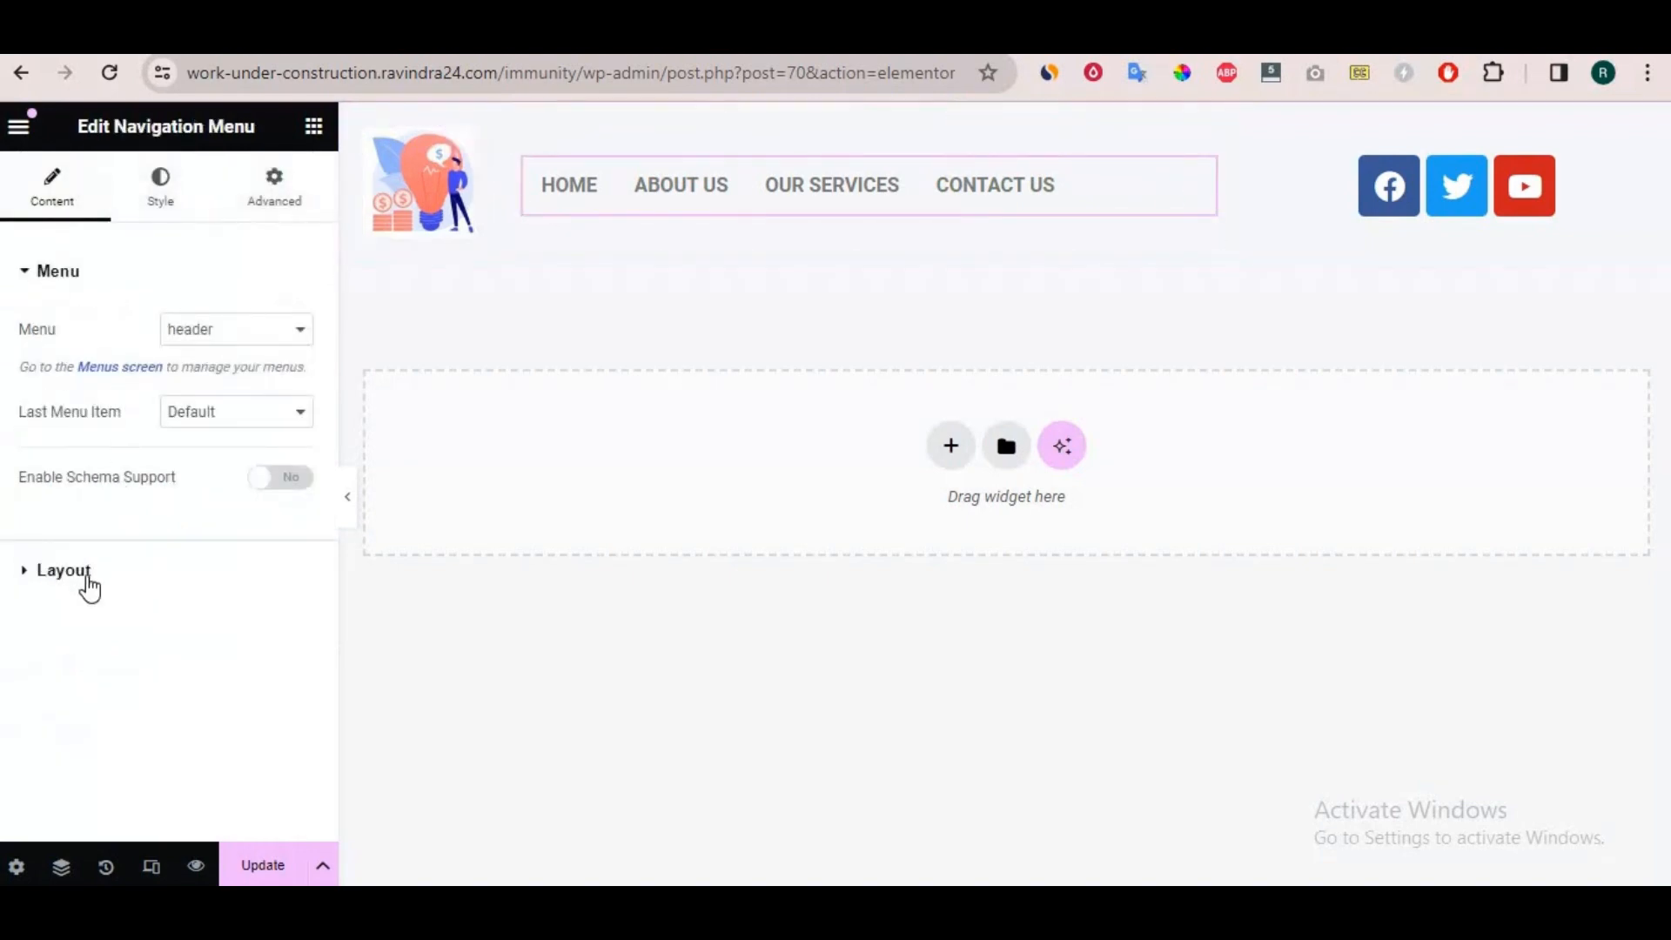
{"action": "left_click", "coordinate": [87, 581]}
{"action": "scroll", "coordinate": [218, 522], "scroll_direction": "down", "scroll_amount": 3}
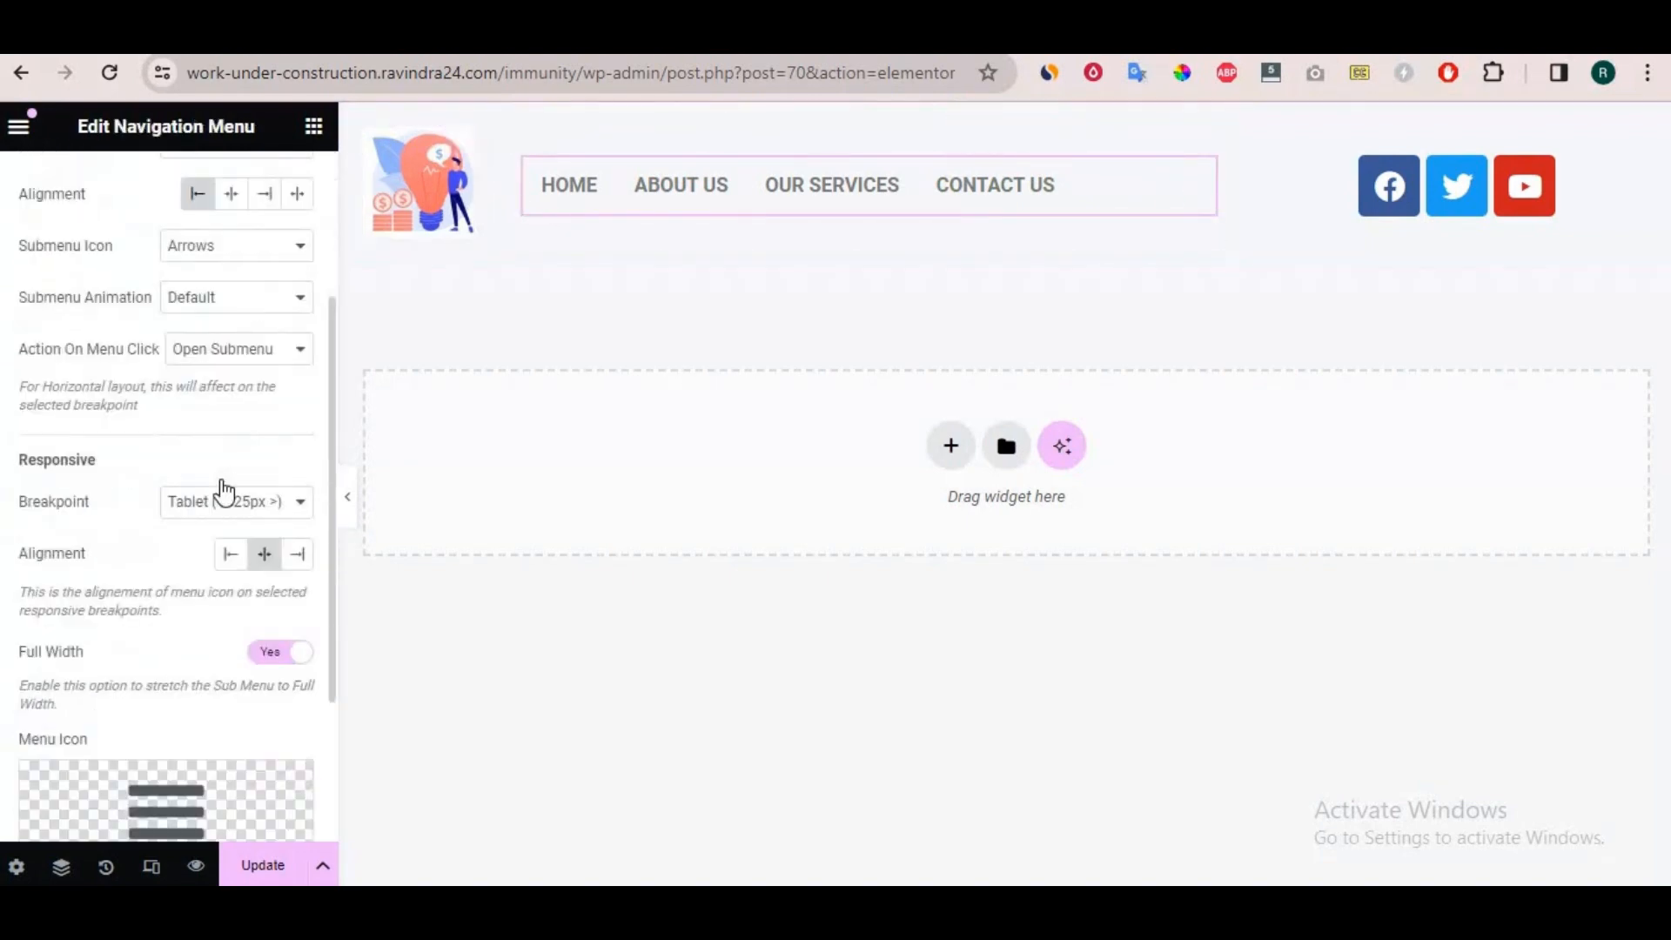
{"action": "scroll", "coordinate": [224, 485], "scroll_direction": "up", "scroll_amount": 3}
{"action": "left_click", "coordinate": [235, 440]}
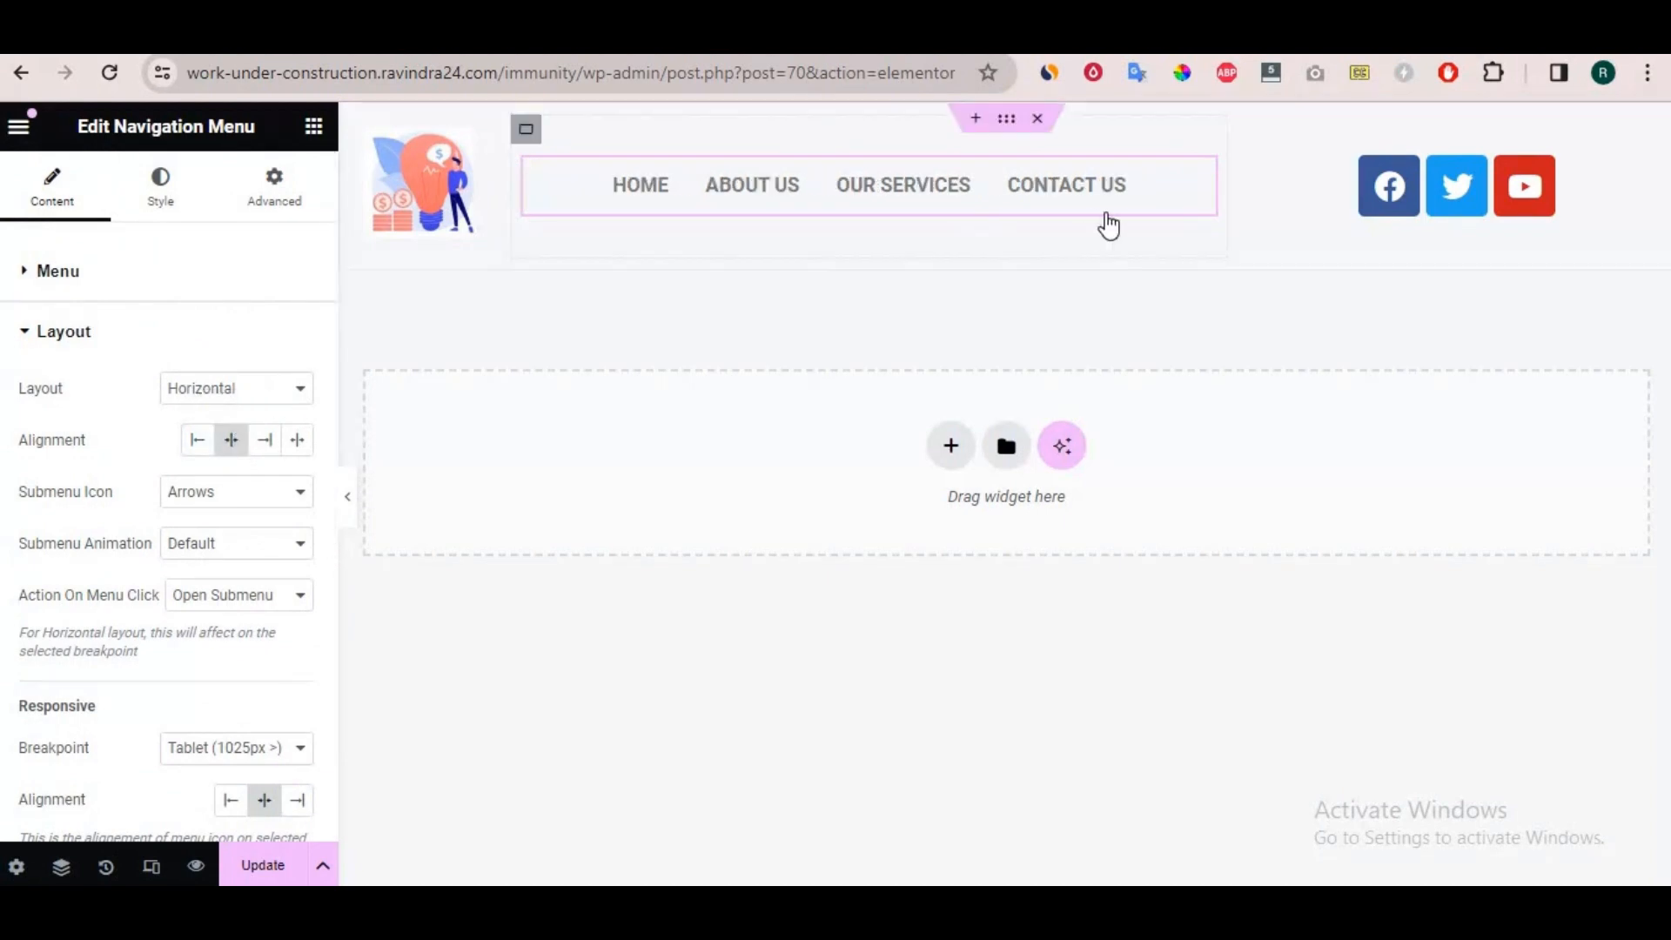
Reduce the social icons' size to 13 px.
{"action": "left_click", "coordinate": [1636, 172]}
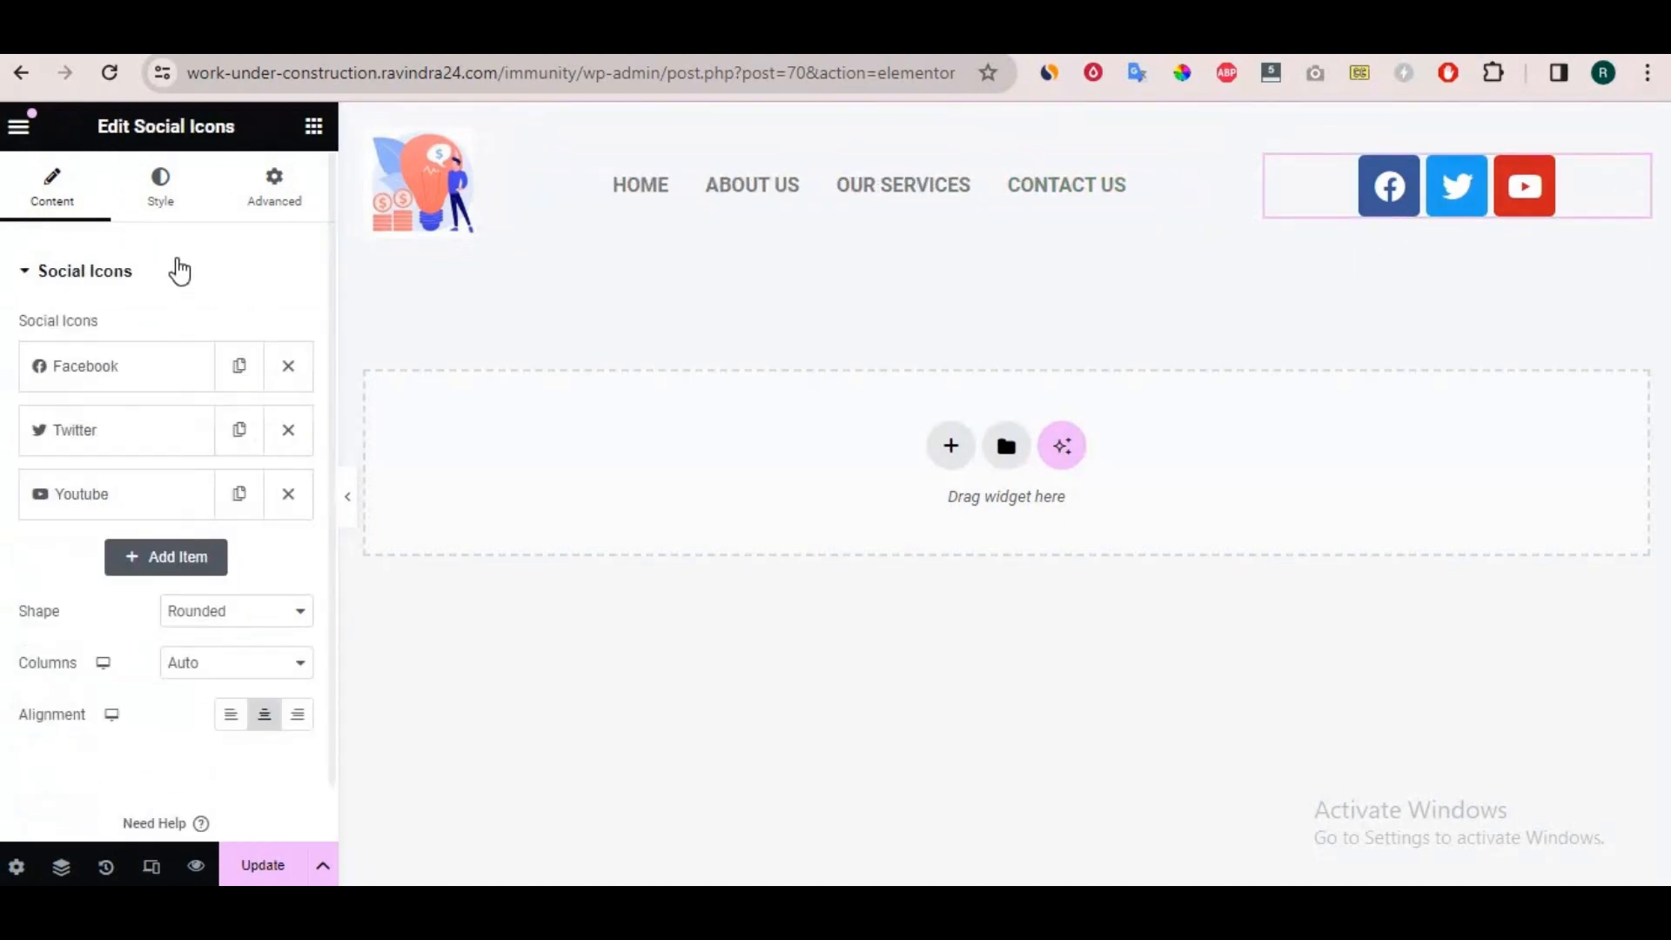
{"action": "left_click", "coordinate": [160, 185]}
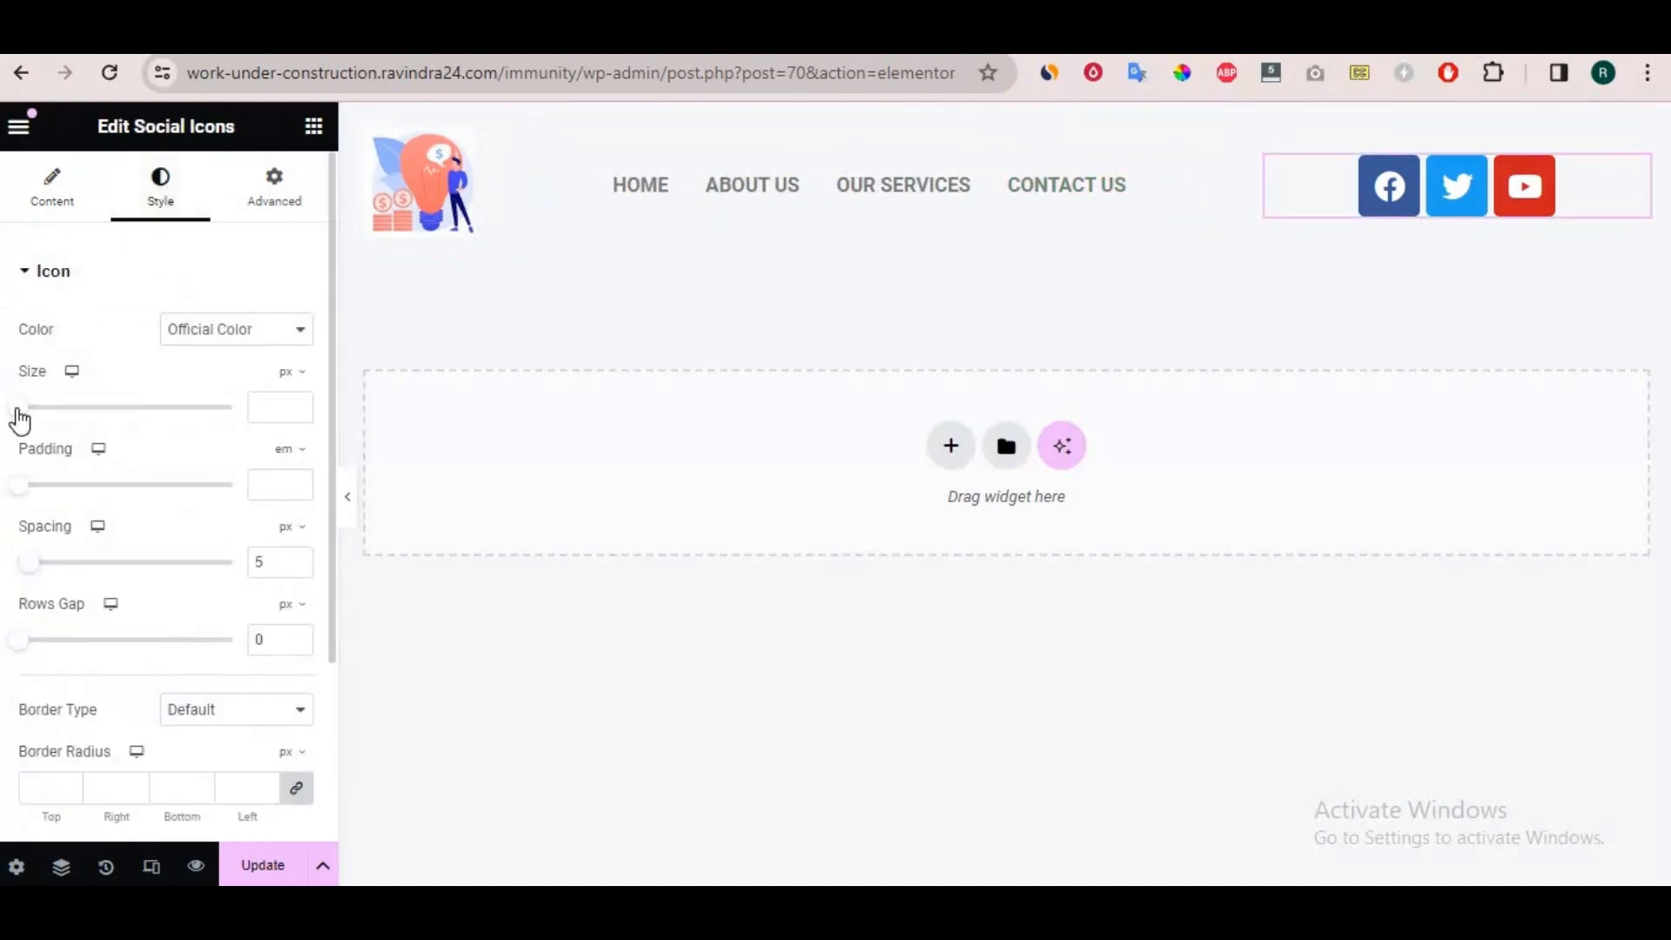
{"action": "mouse_move", "coordinate": [19, 406]}
{"action": "left_mouse_down"}
{"action": "mouse_move", "coordinate": [56, 408]}
{"action": "mouse_move", "coordinate": [23, 407]}
{"action": "left_mouse_up"}
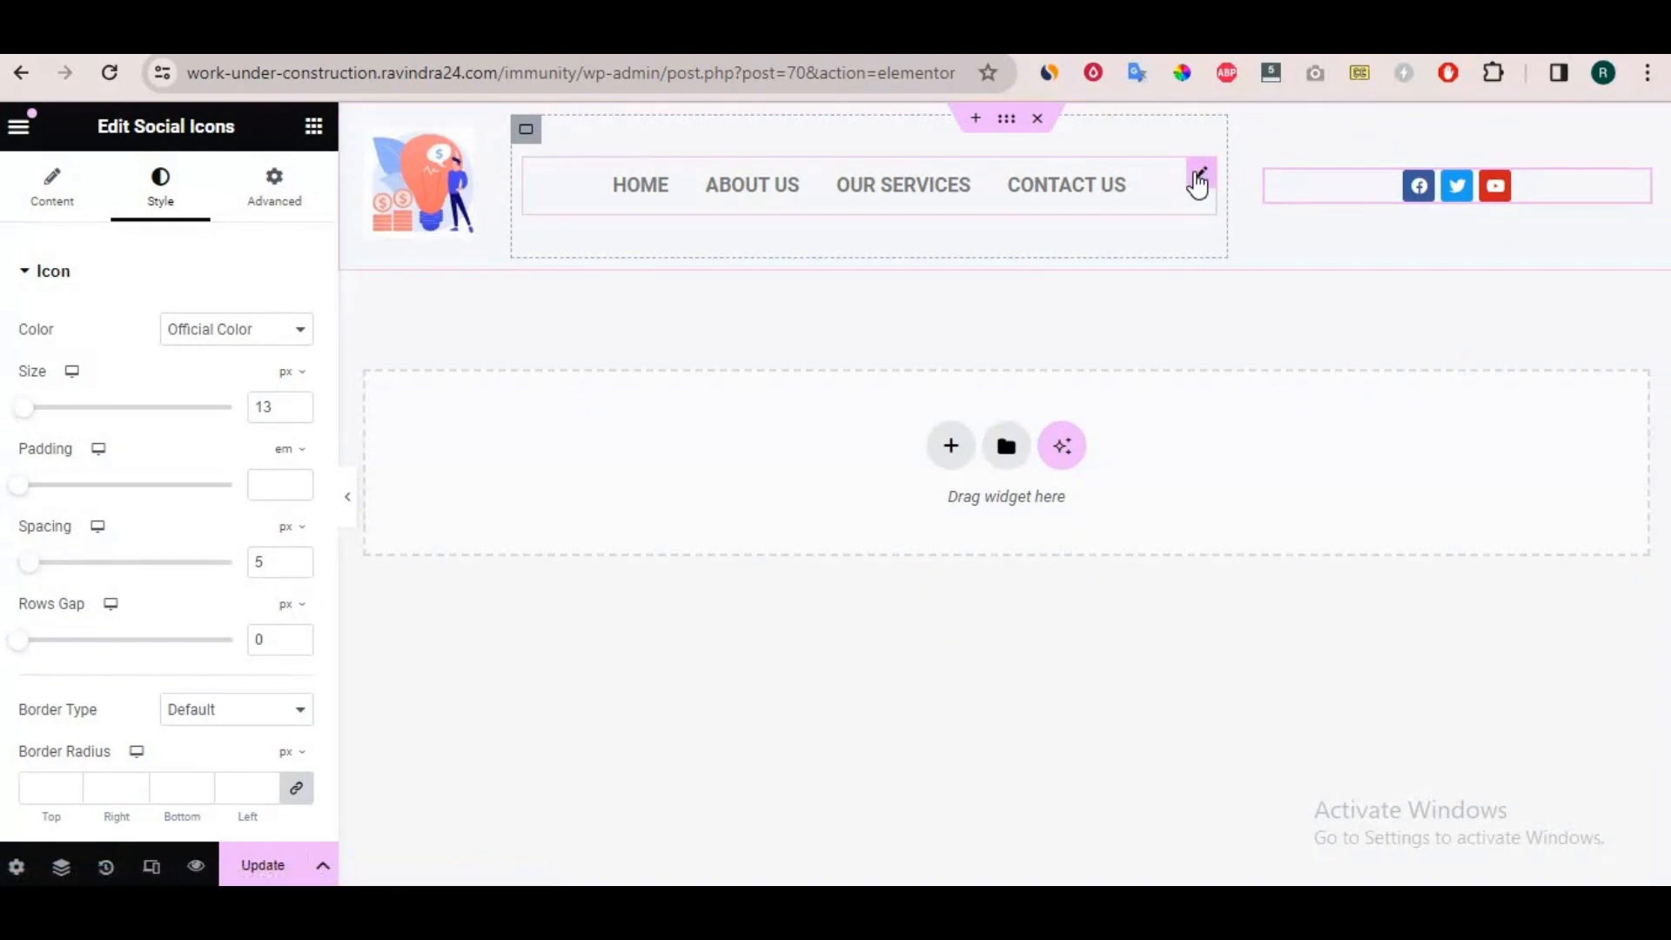
Set the navigation menu's typography to weight 300 (Light) and size 12 px.
{"action": "left_click", "coordinate": [1197, 182]}
{"action": "left_click", "coordinate": [162, 213]}
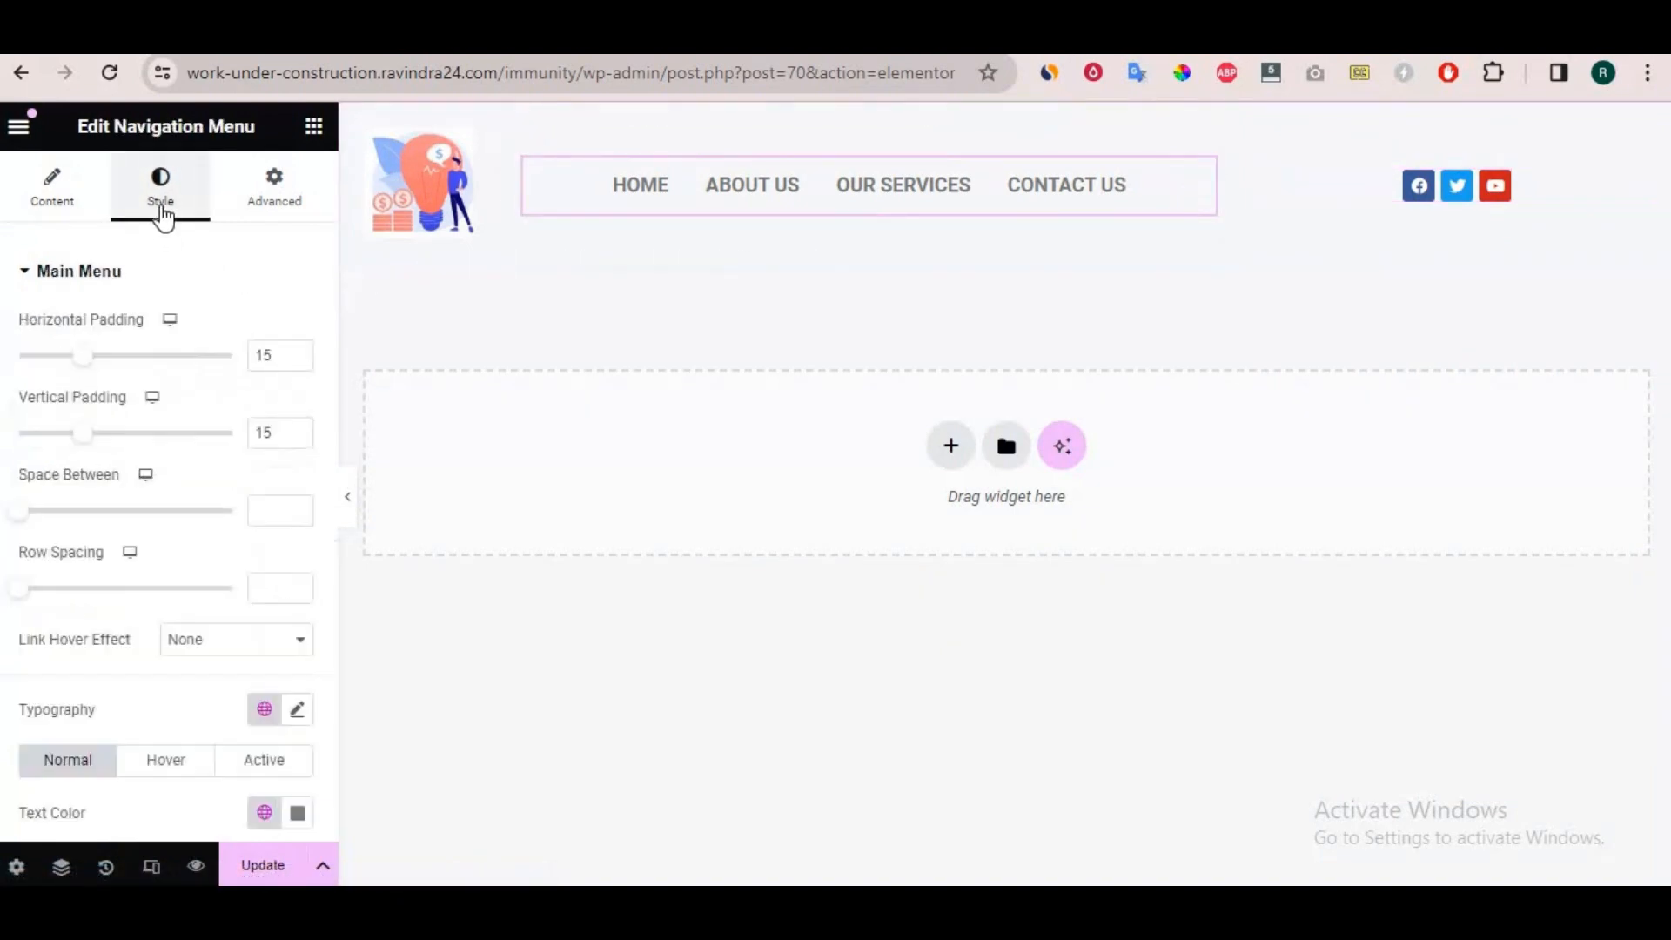
{"action": "scroll", "coordinate": [174, 626], "scroll_direction": "down", "scroll_amount": 2}
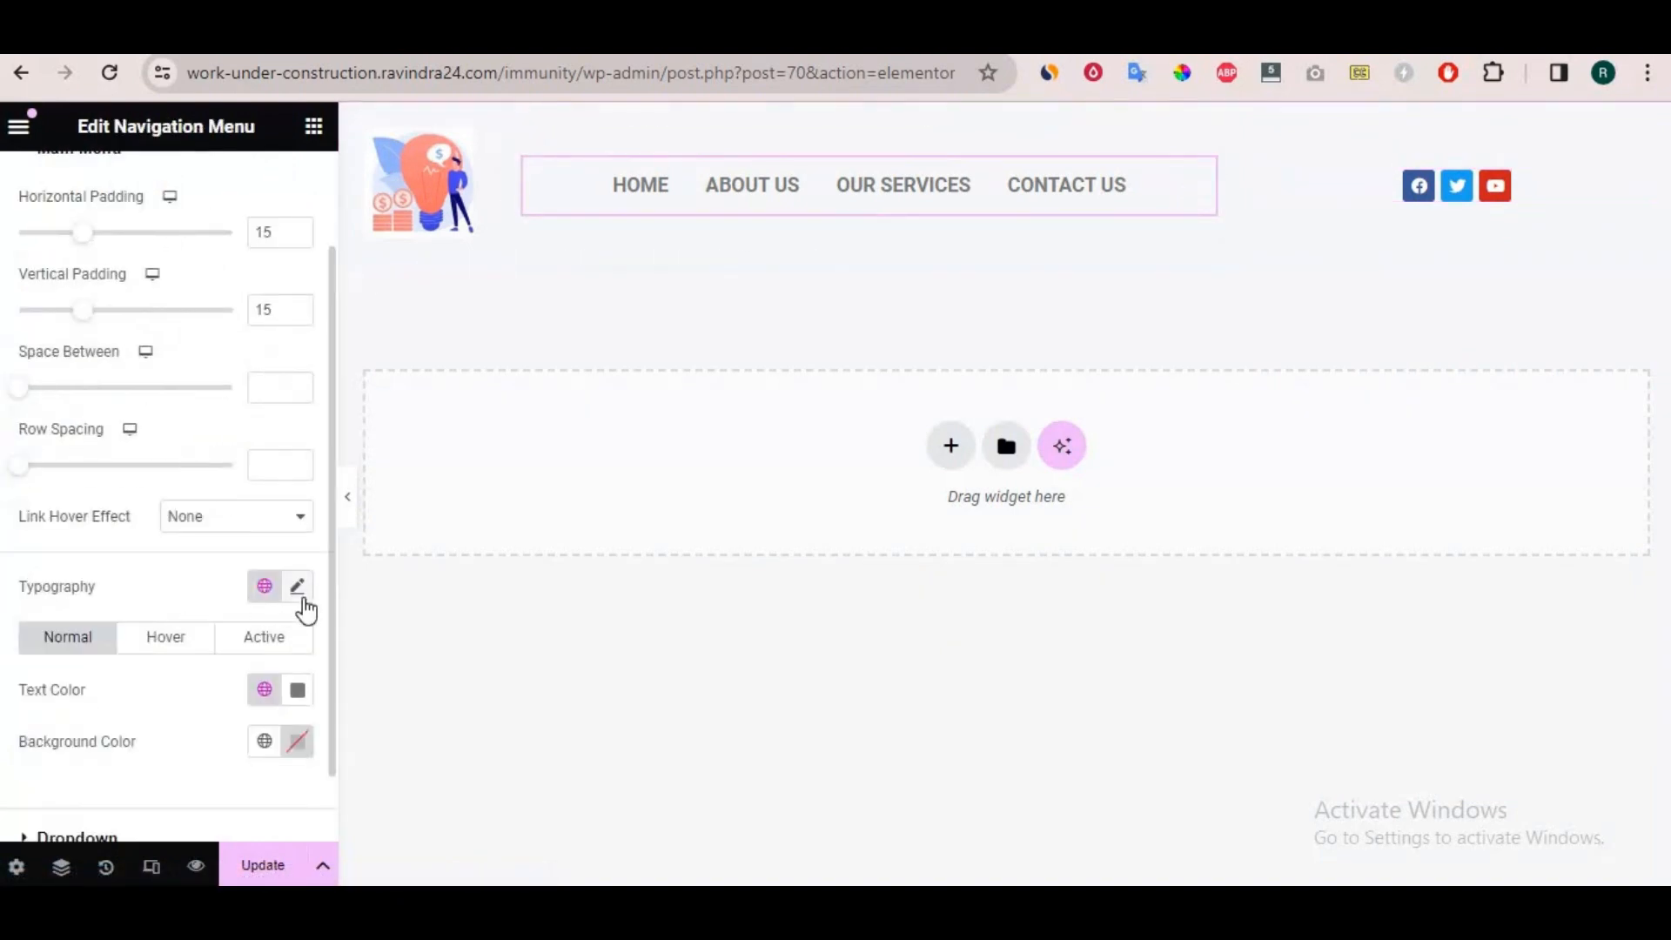
{"action": "left_click", "coordinate": [301, 599]}
{"action": "scroll", "coordinate": [185, 590], "scroll_direction": "down", "scroll_amount": 3}
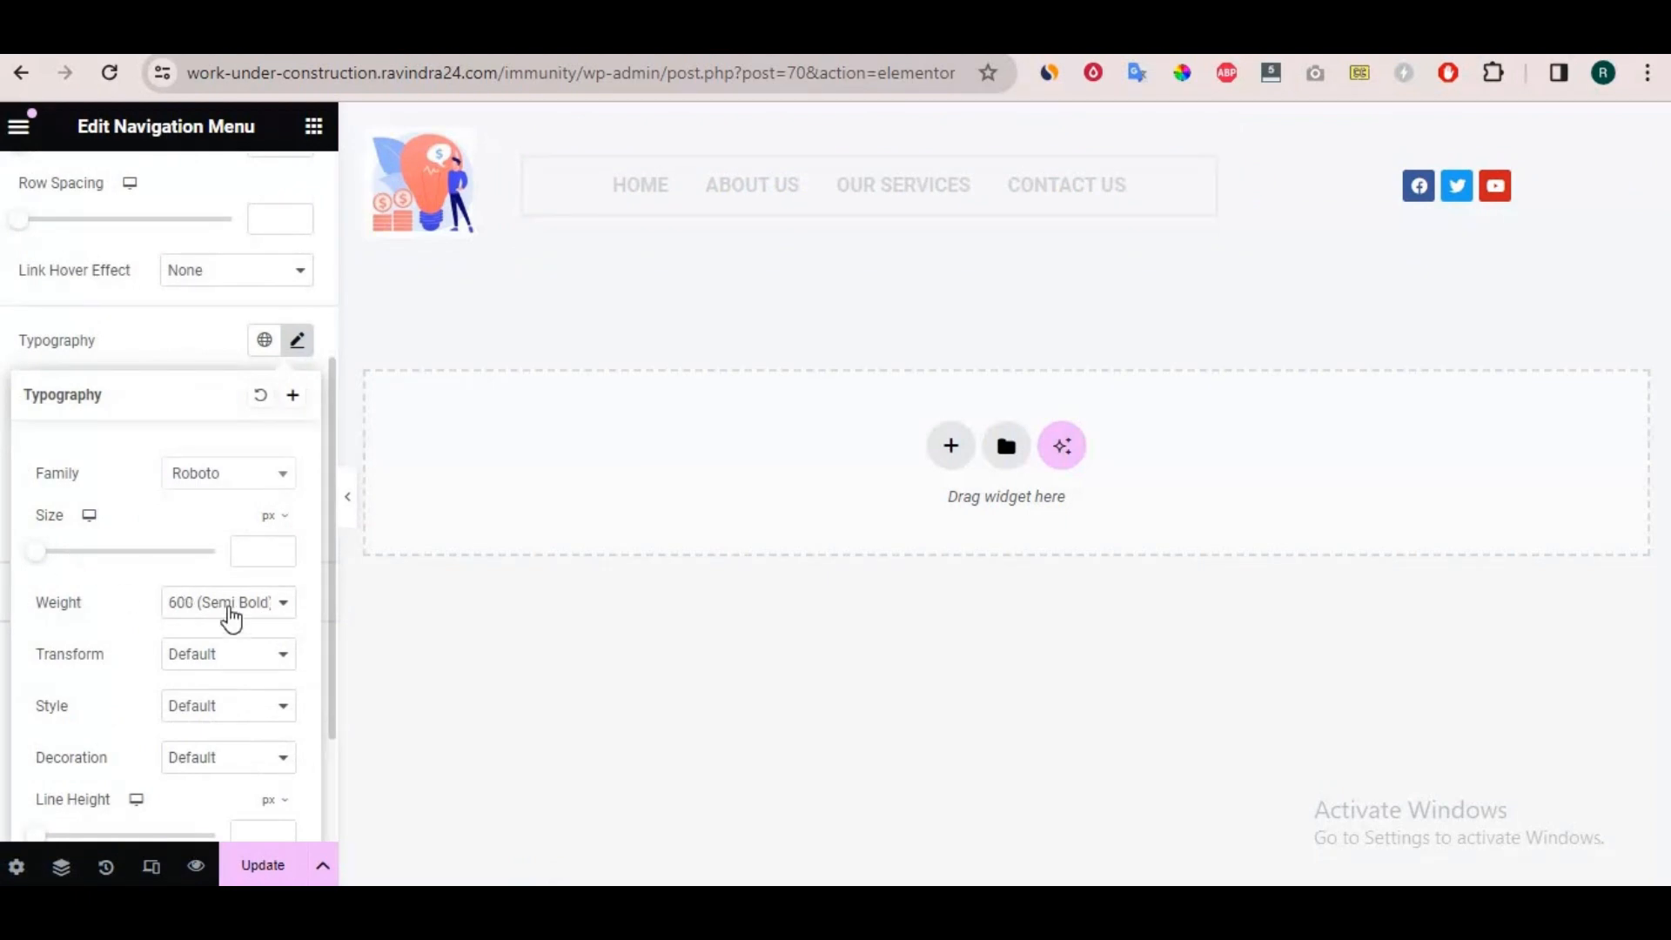
{"action": "left_click", "coordinate": [231, 614]}
{"action": "left_click", "coordinate": [228, 666]}
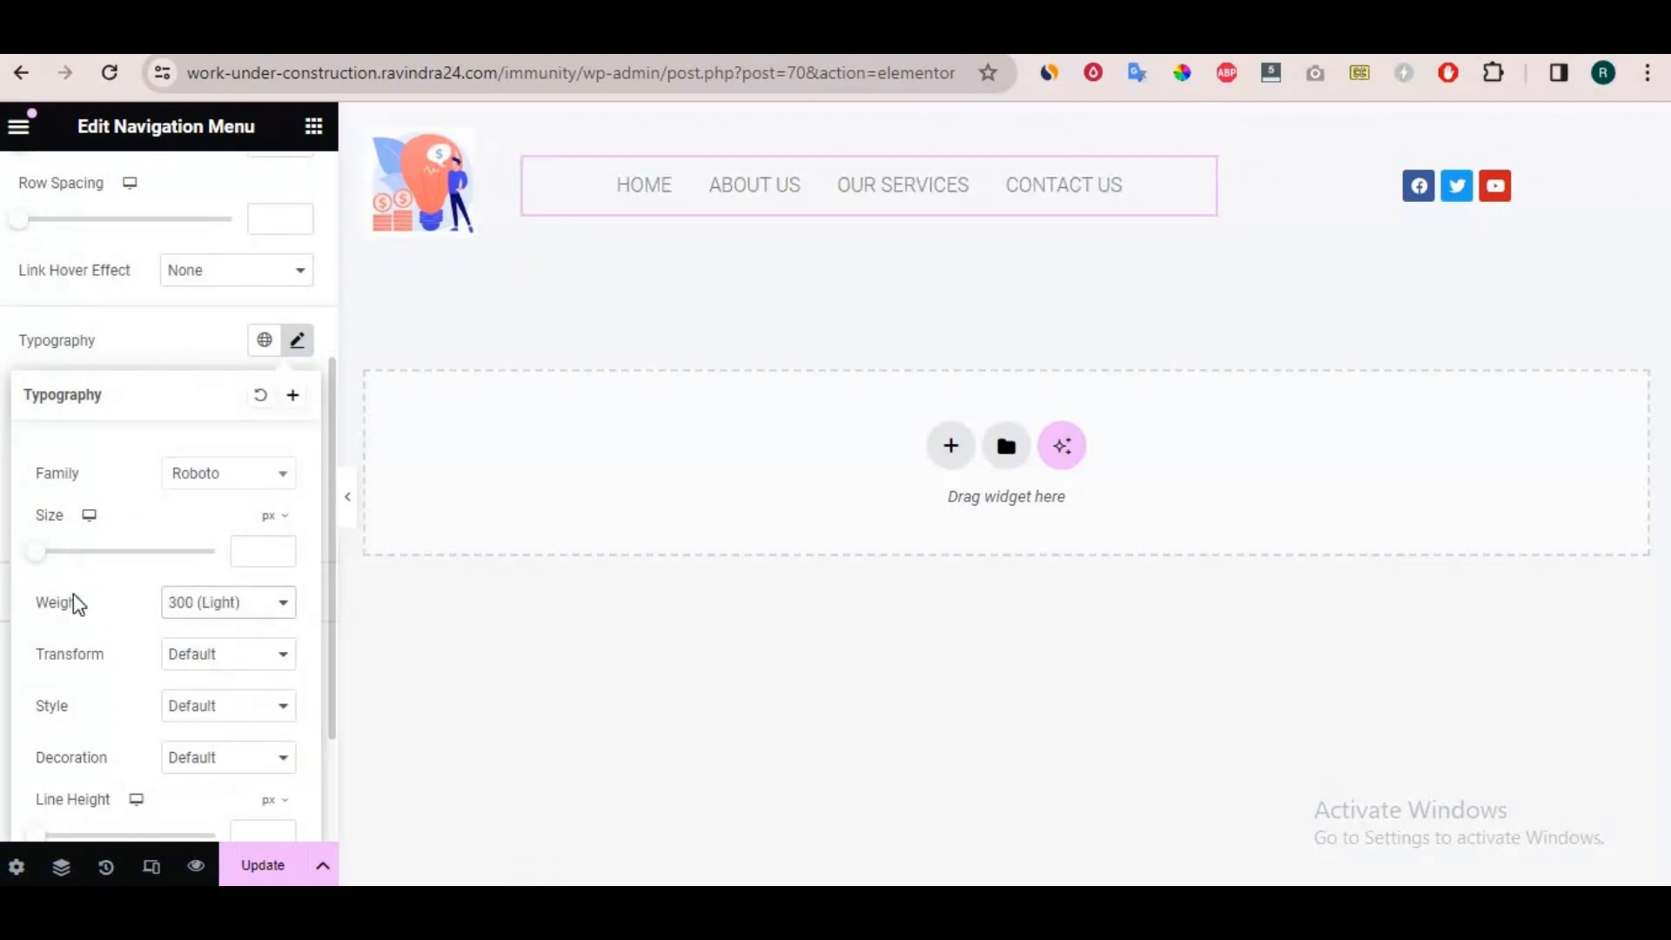
{"action": "left_click", "coordinate": [50, 555]}
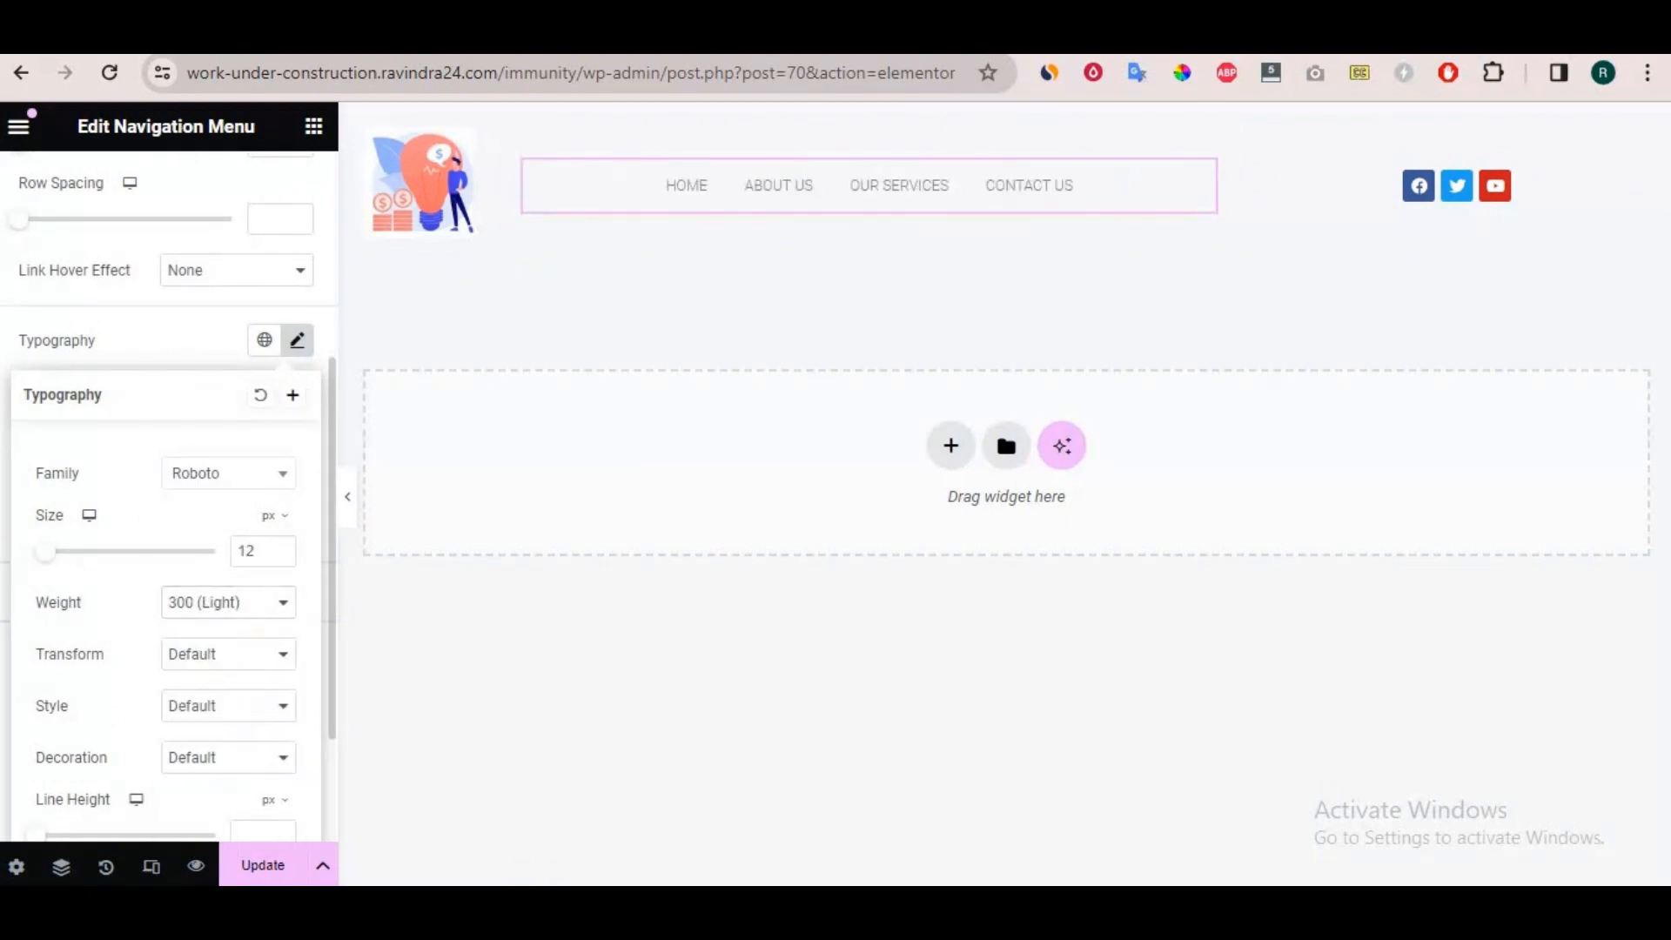
{"action": "left_click", "coordinate": [161, 323]}
Set the menu items' hover Background Color to red #E40000.
{"action": "scroll", "coordinate": [166, 400], "scroll_direction": "up", "scroll_amount": 2}
{"action": "left_click", "coordinate": [165, 553]}
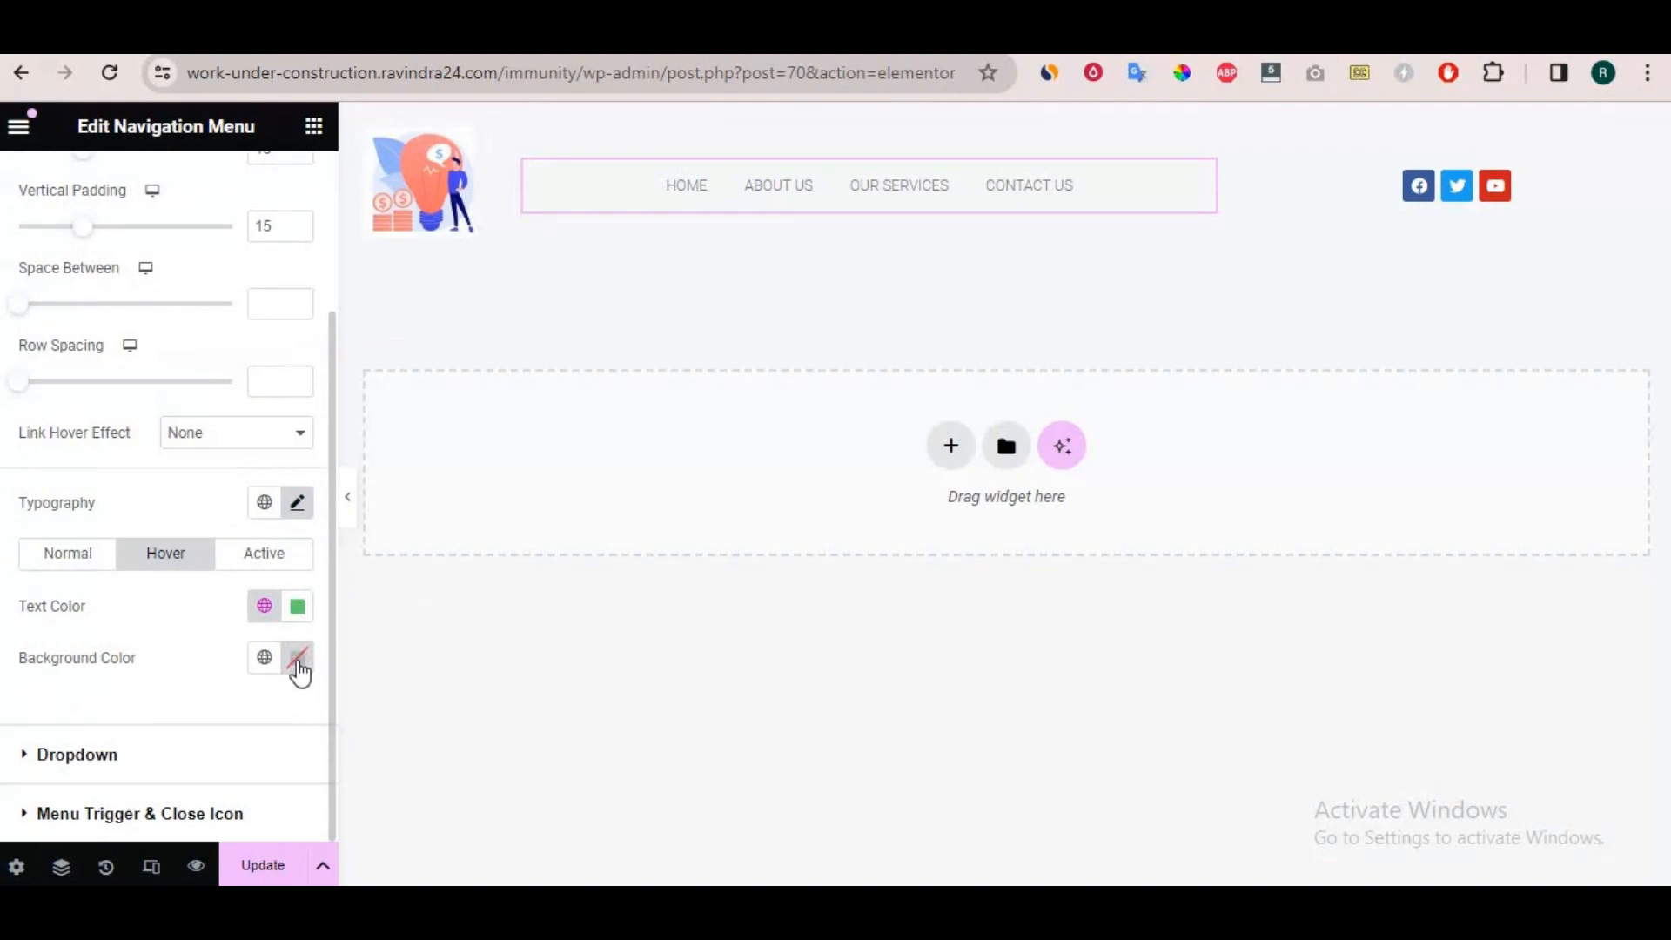
{"action": "left_click", "coordinate": [298, 670]}
{"action": "left_click", "coordinate": [439, 360]}
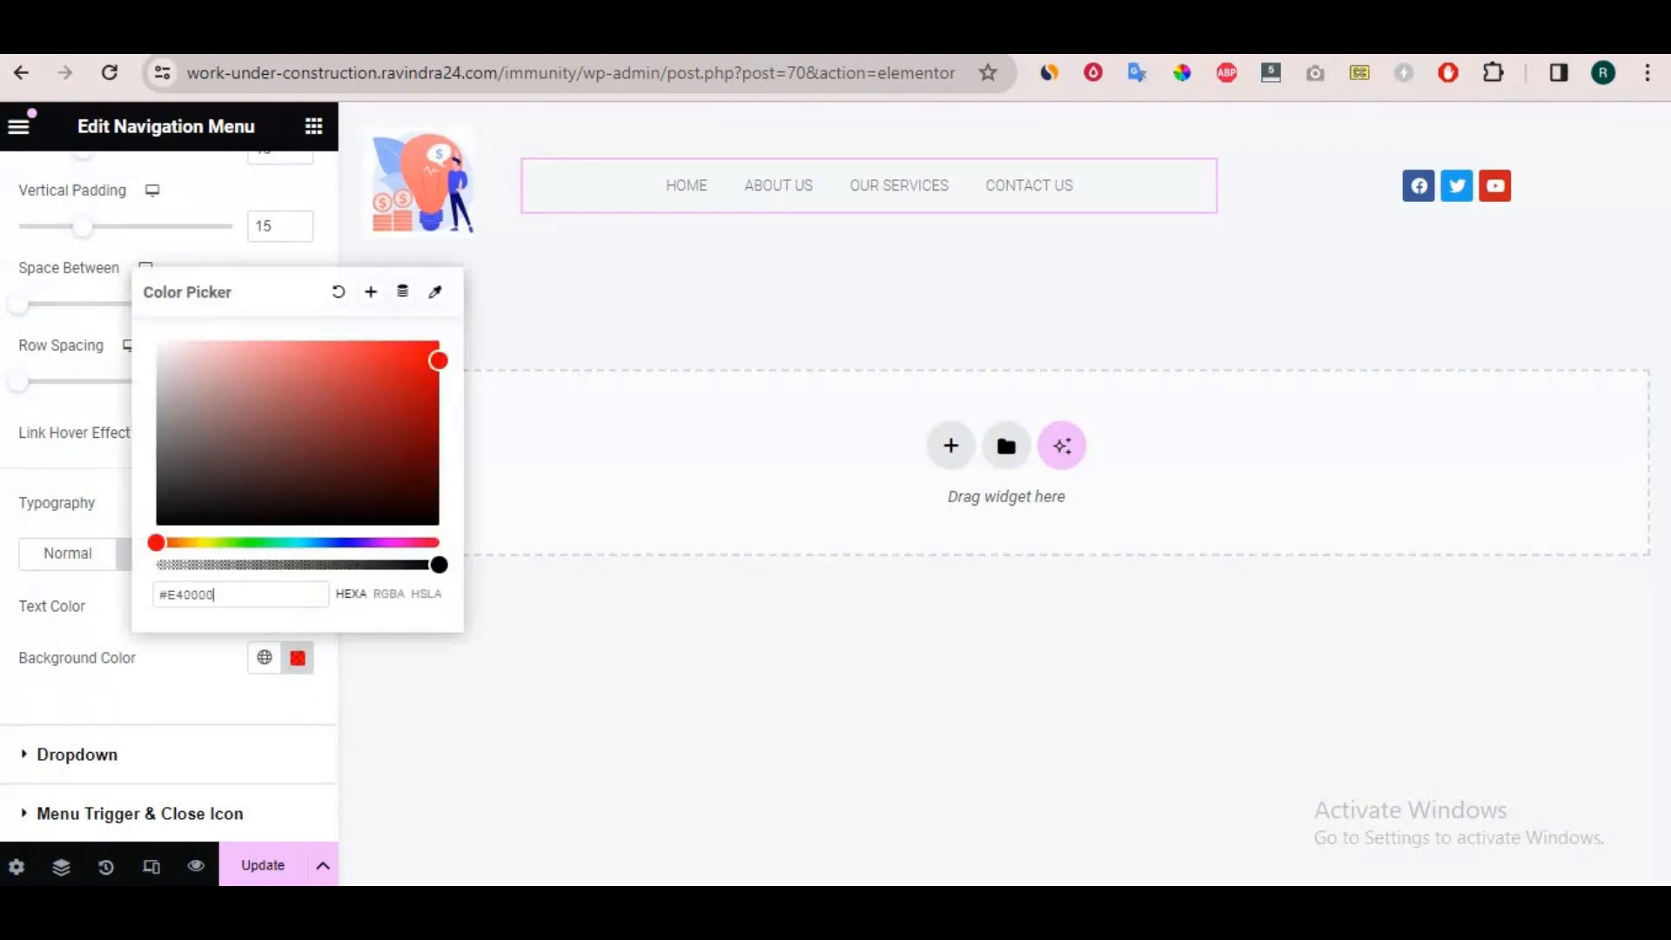
{"action": "left_click", "coordinate": [14, 441]}
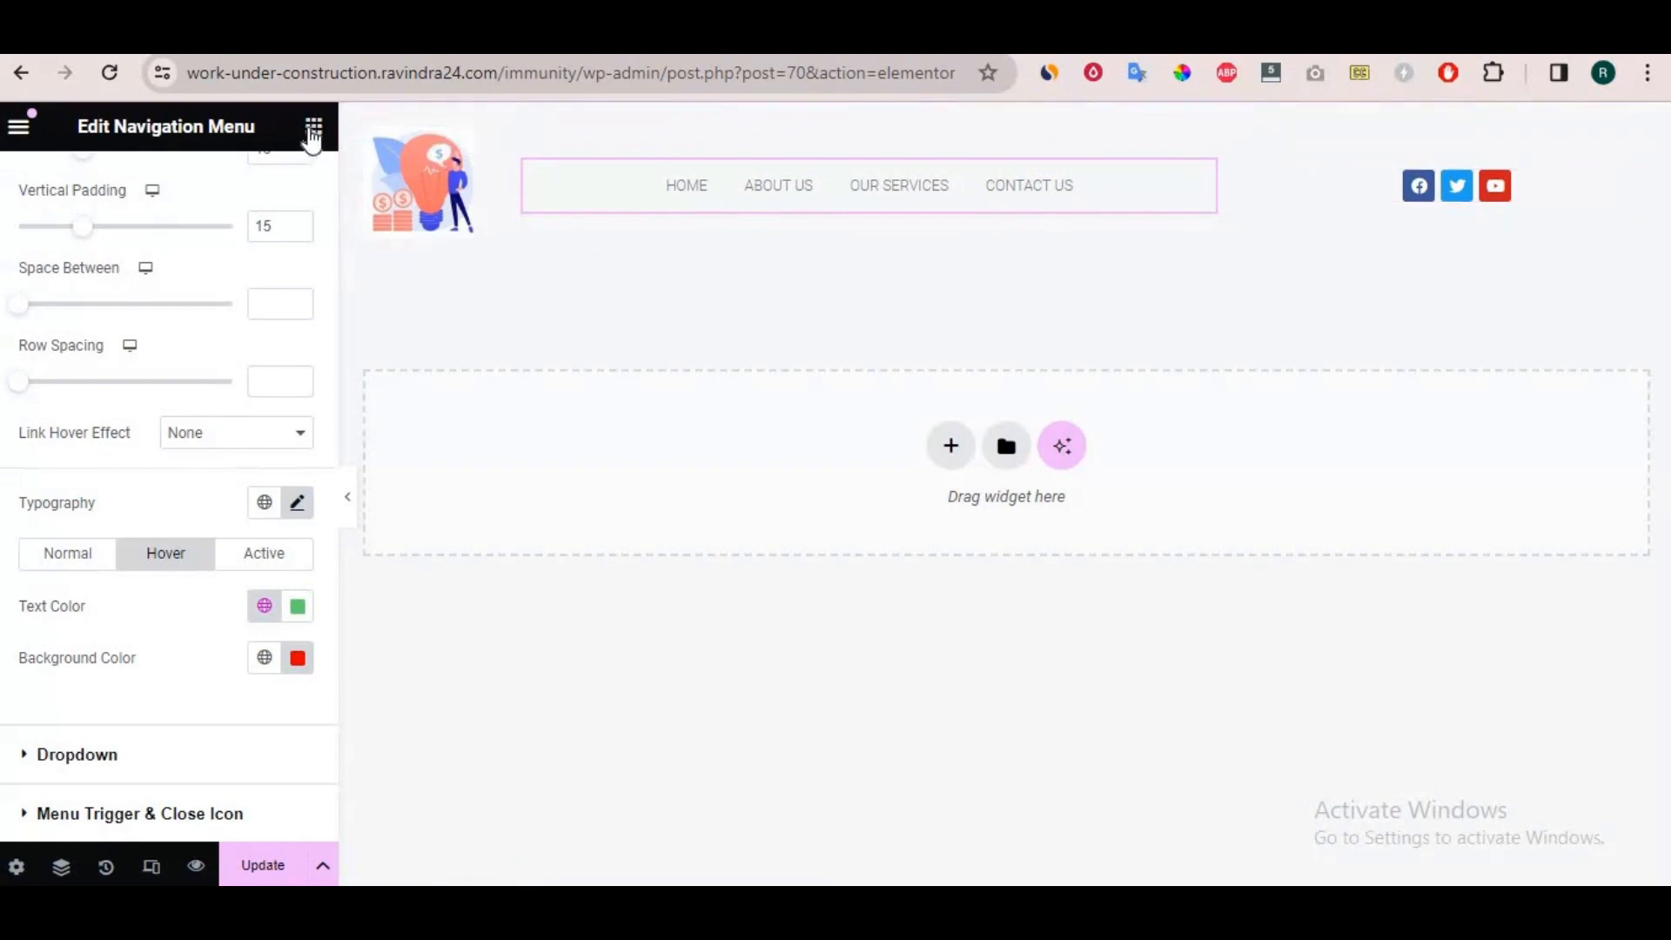
Search the widgets for a button and add a Button widget to the social icons container.
{"action": "left_click", "coordinate": [313, 126]}
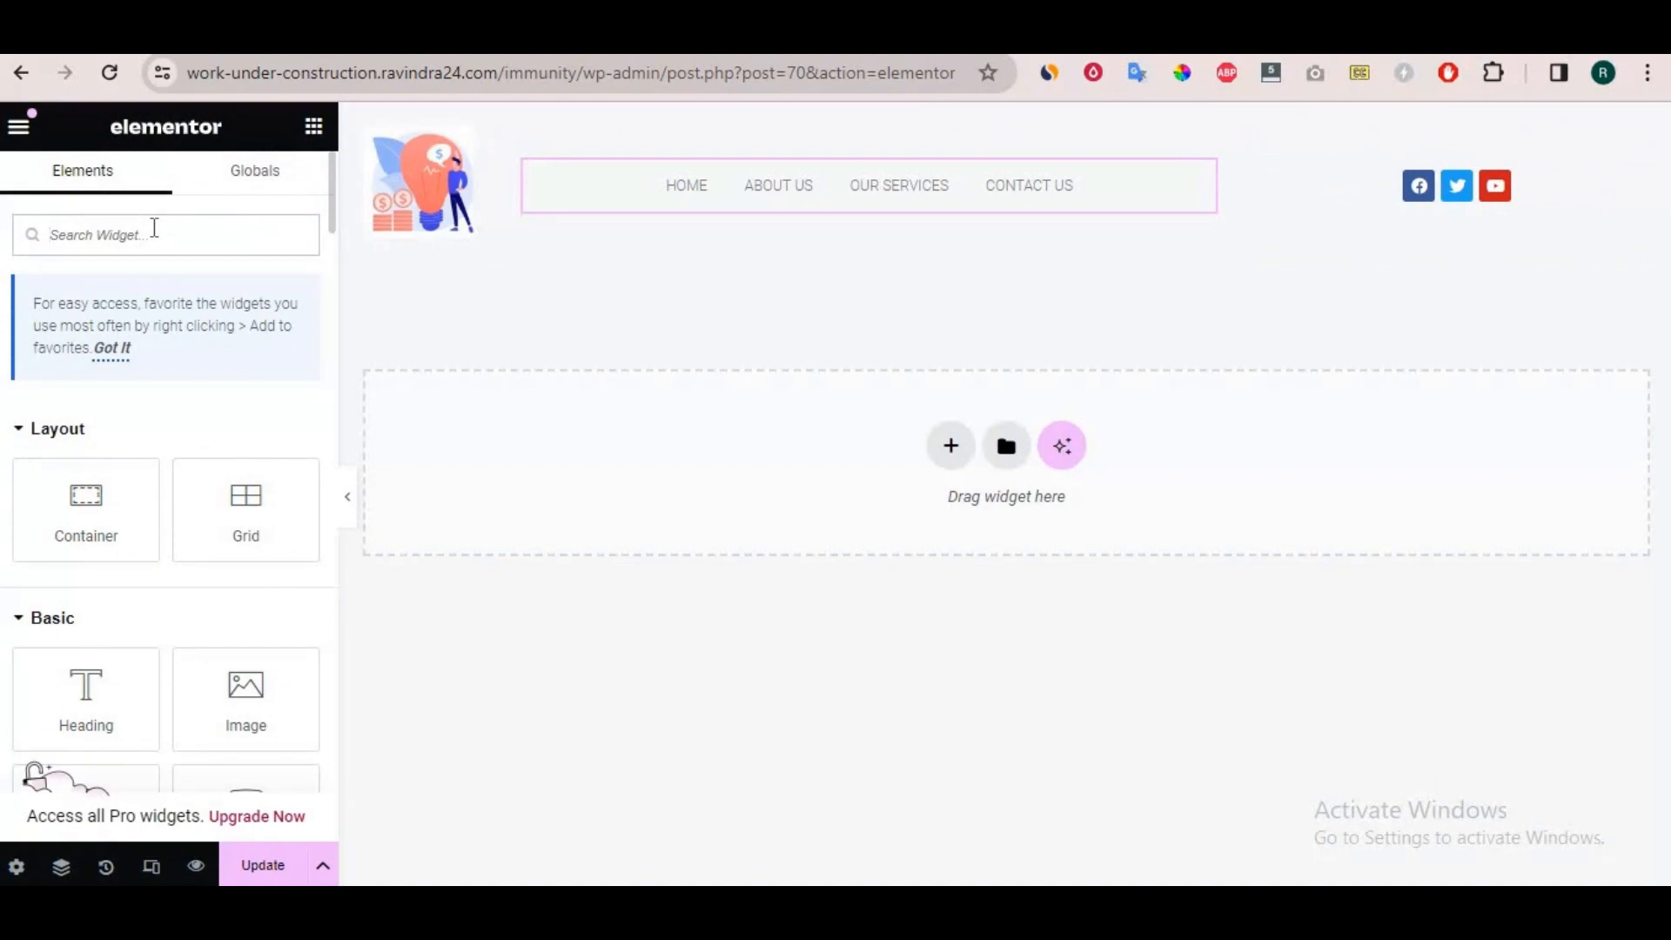
{"action": "type", "text": "bu"}
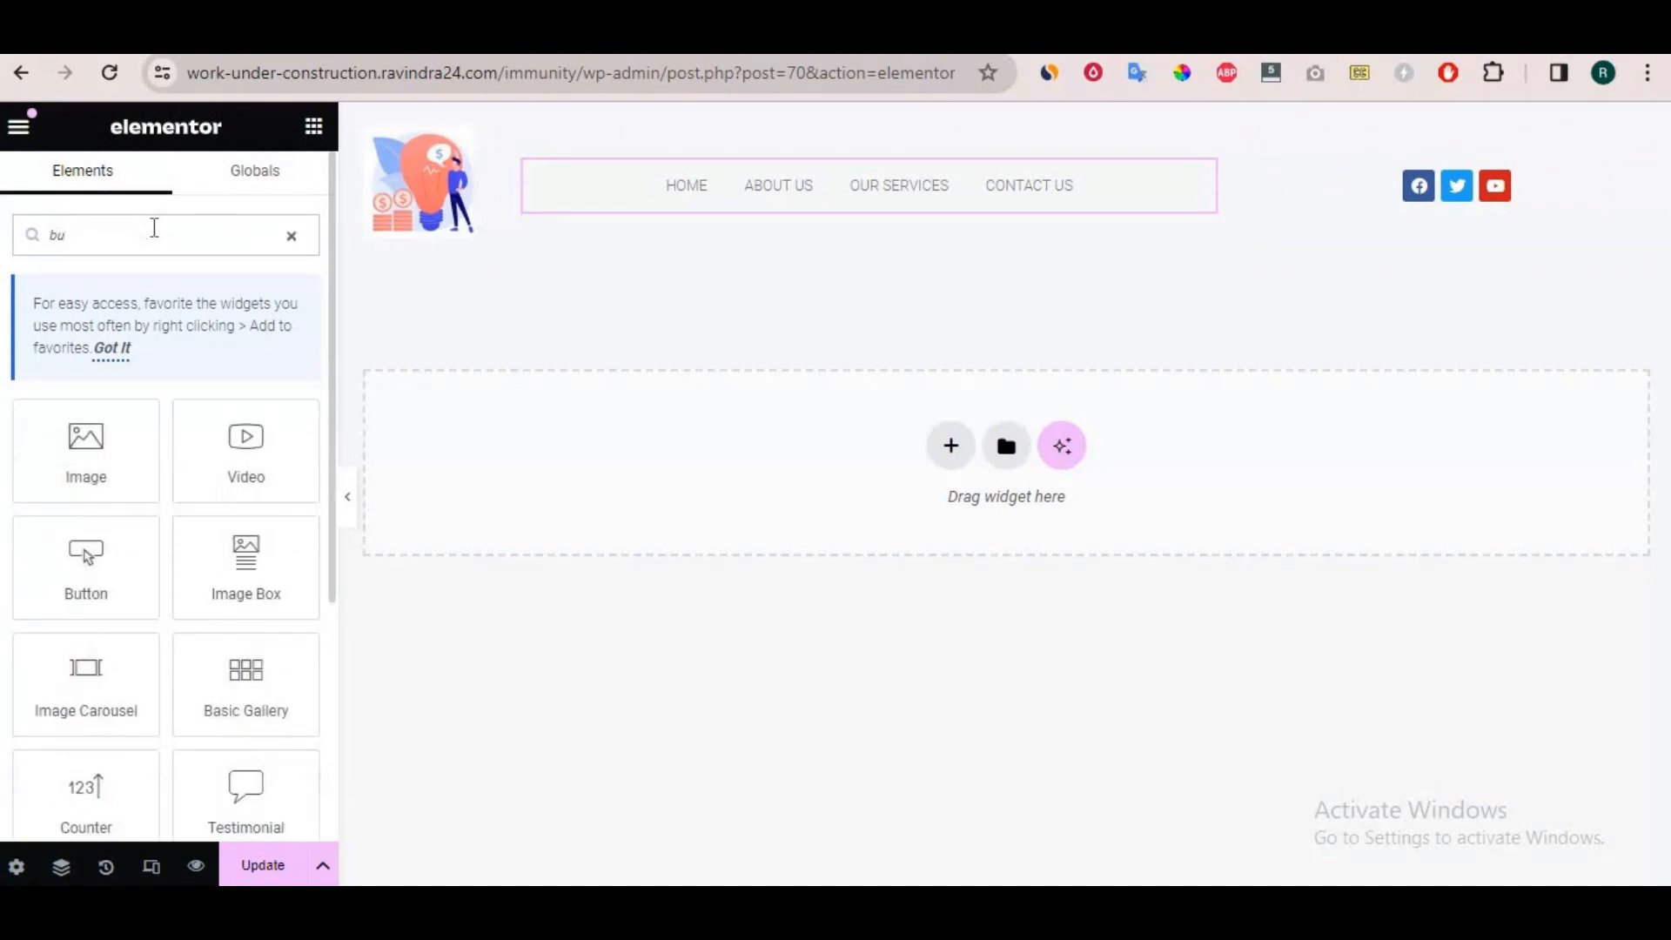
{"action": "left_click_drag", "start_coordinate": [82, 551], "coordinate": [1351, 190]}
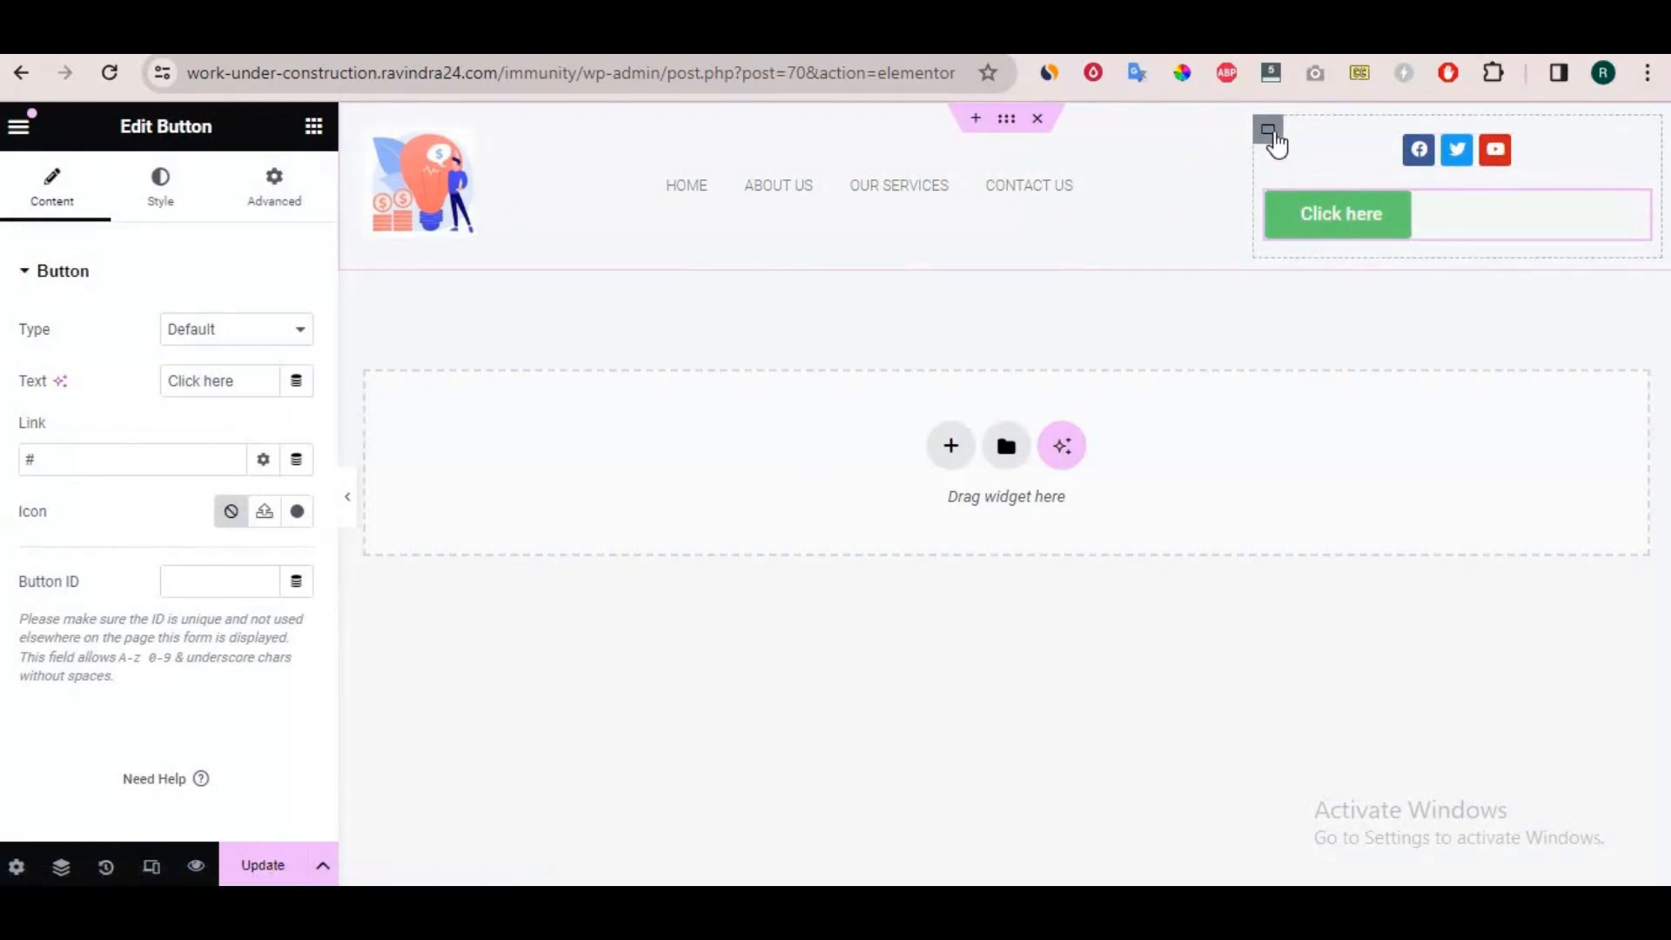
Set the social icons container's Direction to a horizontal row and move the button ahead of the icons.
{"action": "left_click", "coordinate": [1268, 131]}
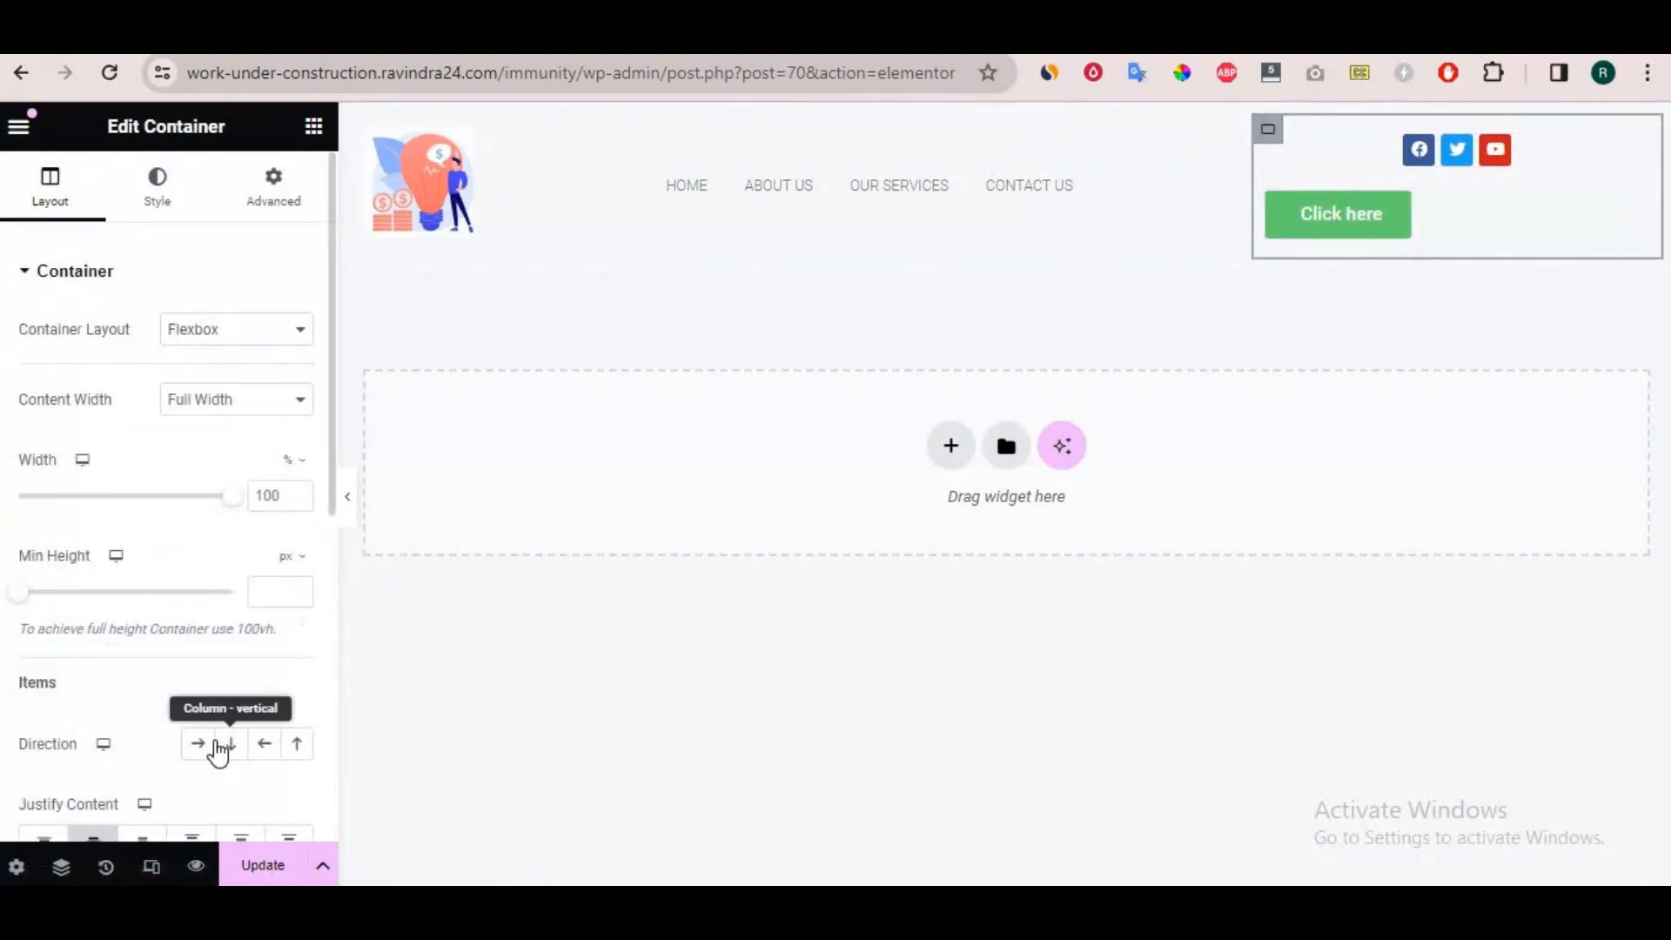
{"action": "left_click", "coordinate": [210, 750]}
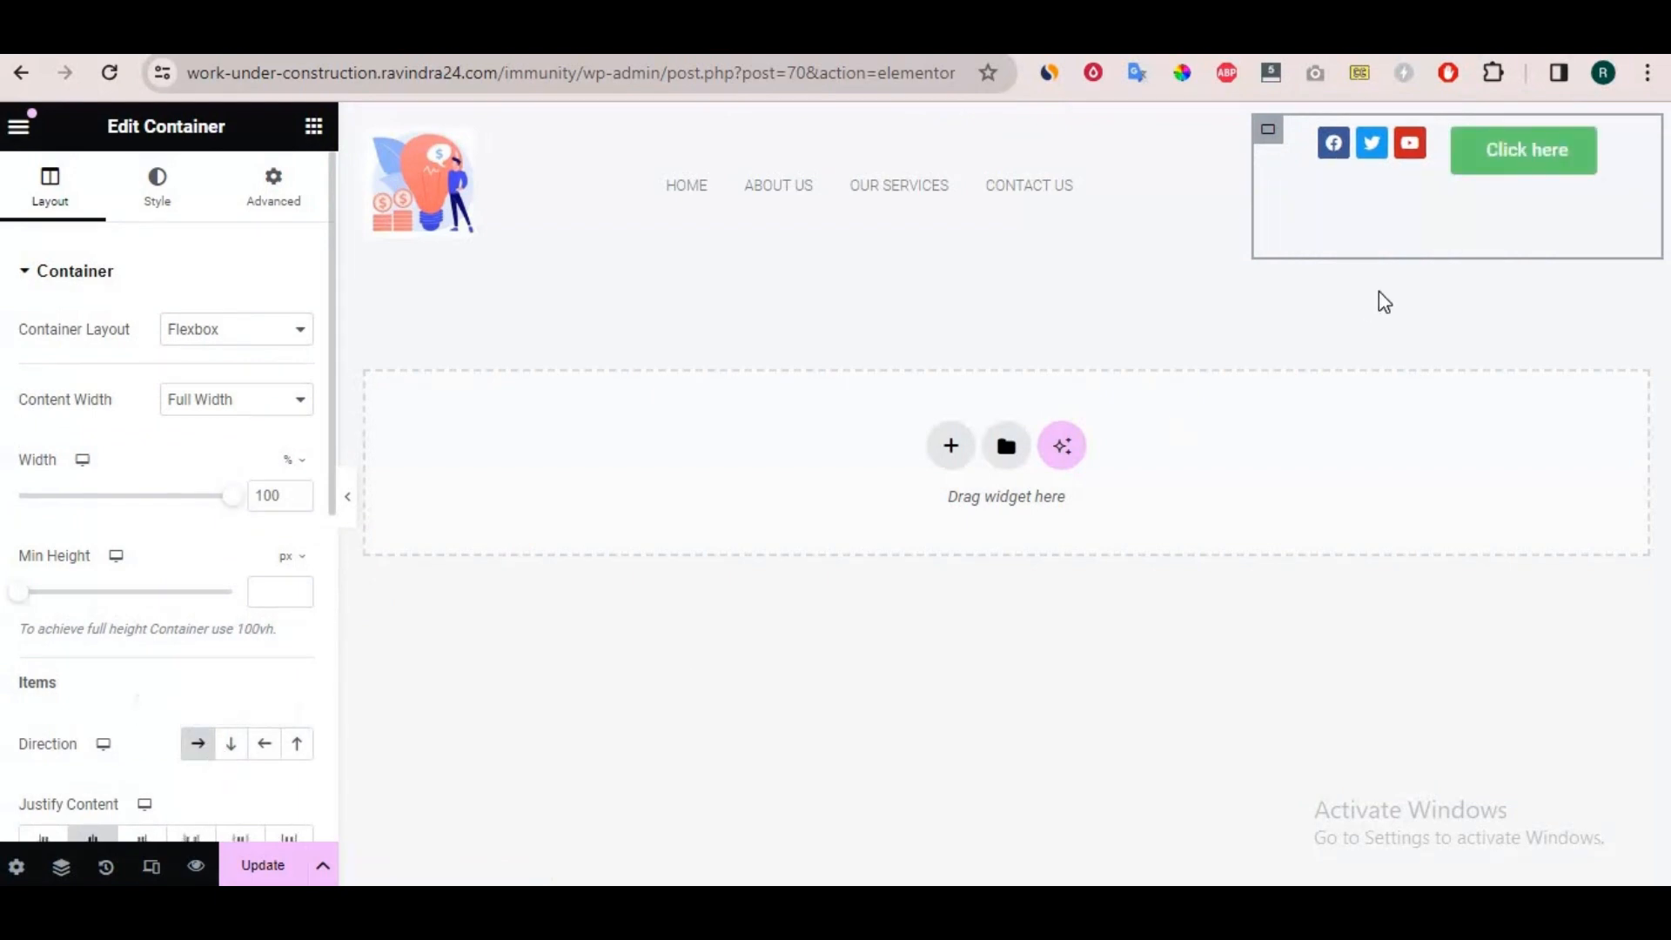
{"action": "left_click_drag", "start_coordinate": [1536, 151], "coordinate": [1369, 152]}
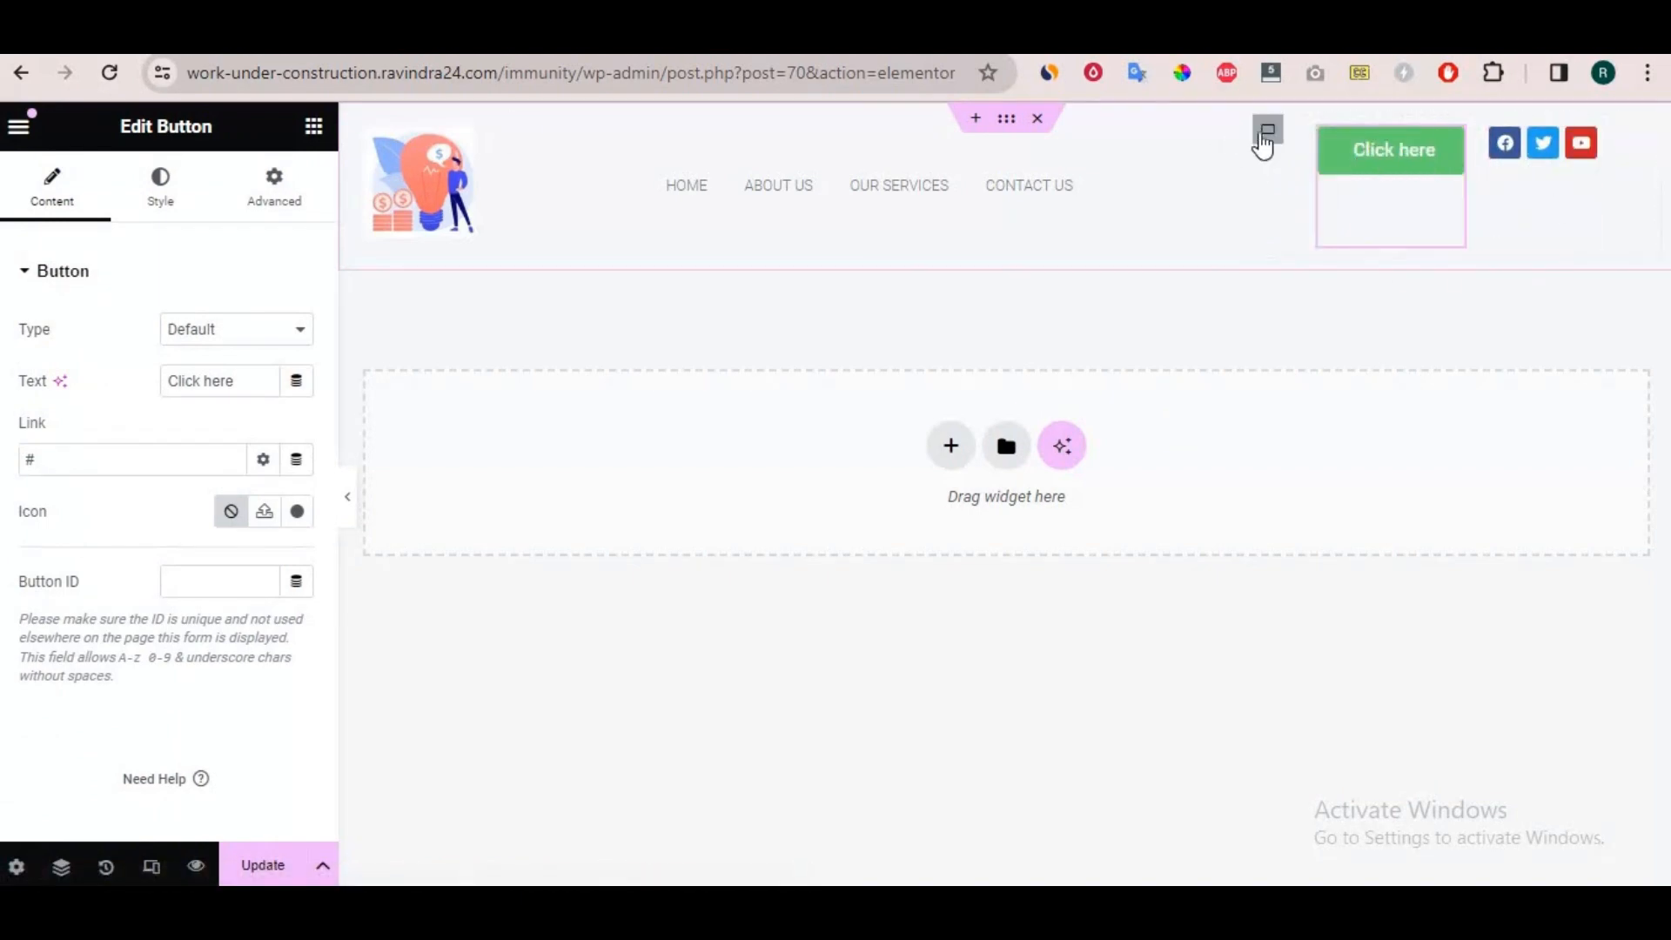
Set Align Items to Center for the container holding the button and social icons.
{"action": "left_click", "coordinate": [1267, 129]}
{"action": "scroll", "coordinate": [192, 567], "scroll_direction": "down", "scroll_amount": 3}
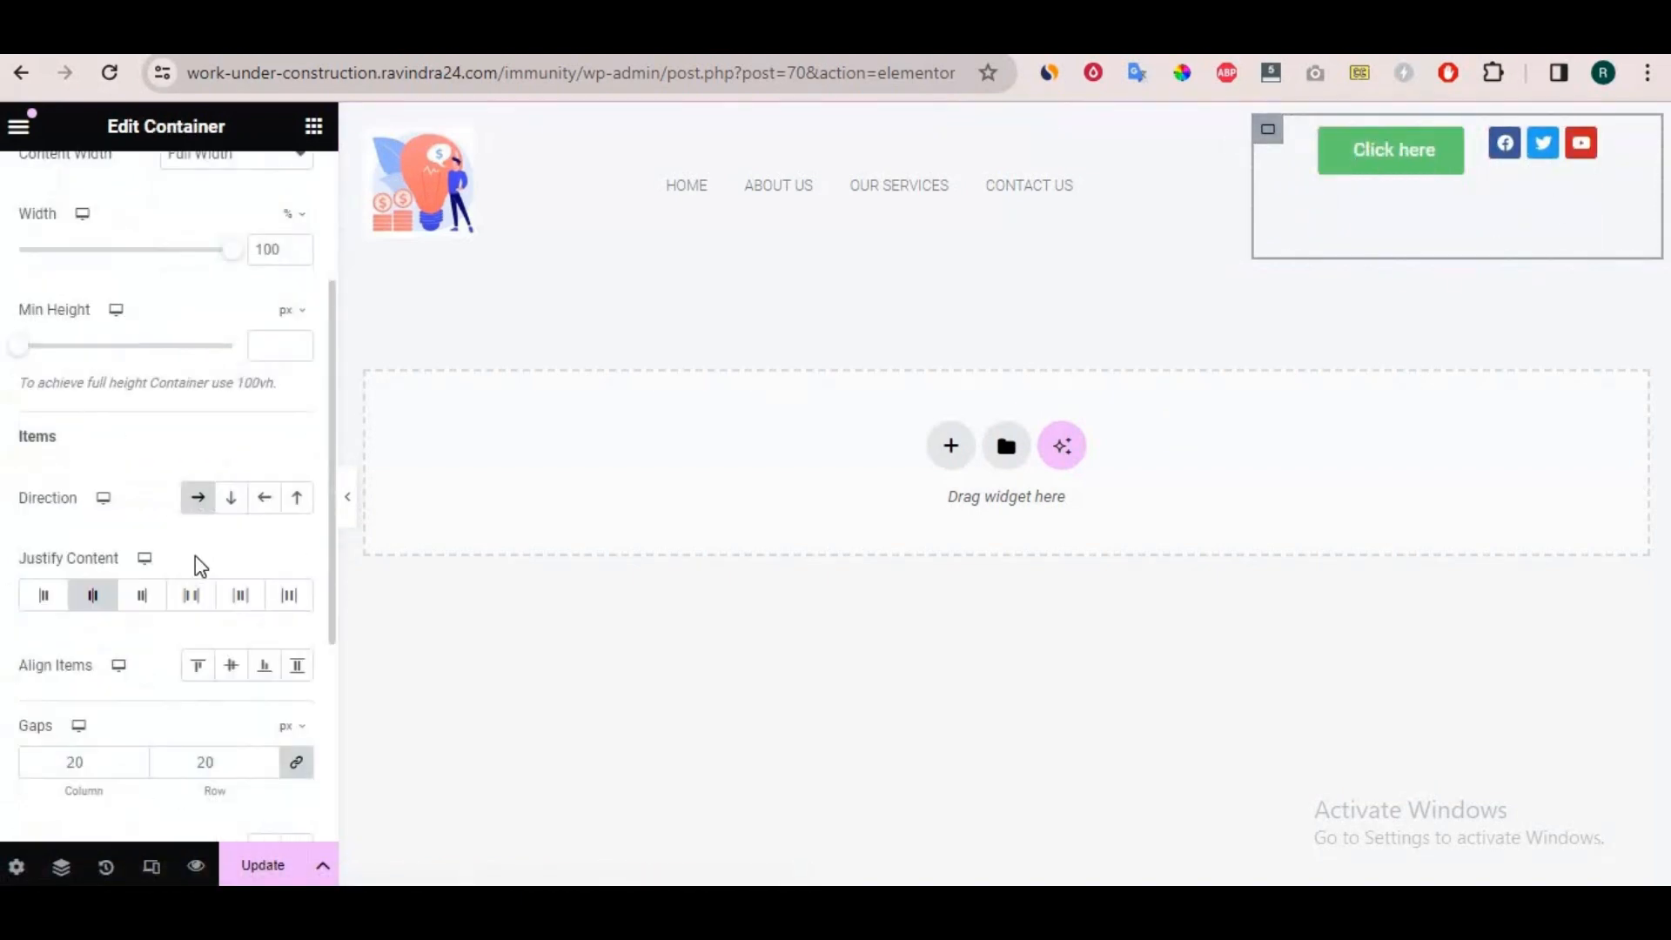
{"action": "left_click", "coordinate": [232, 666]}
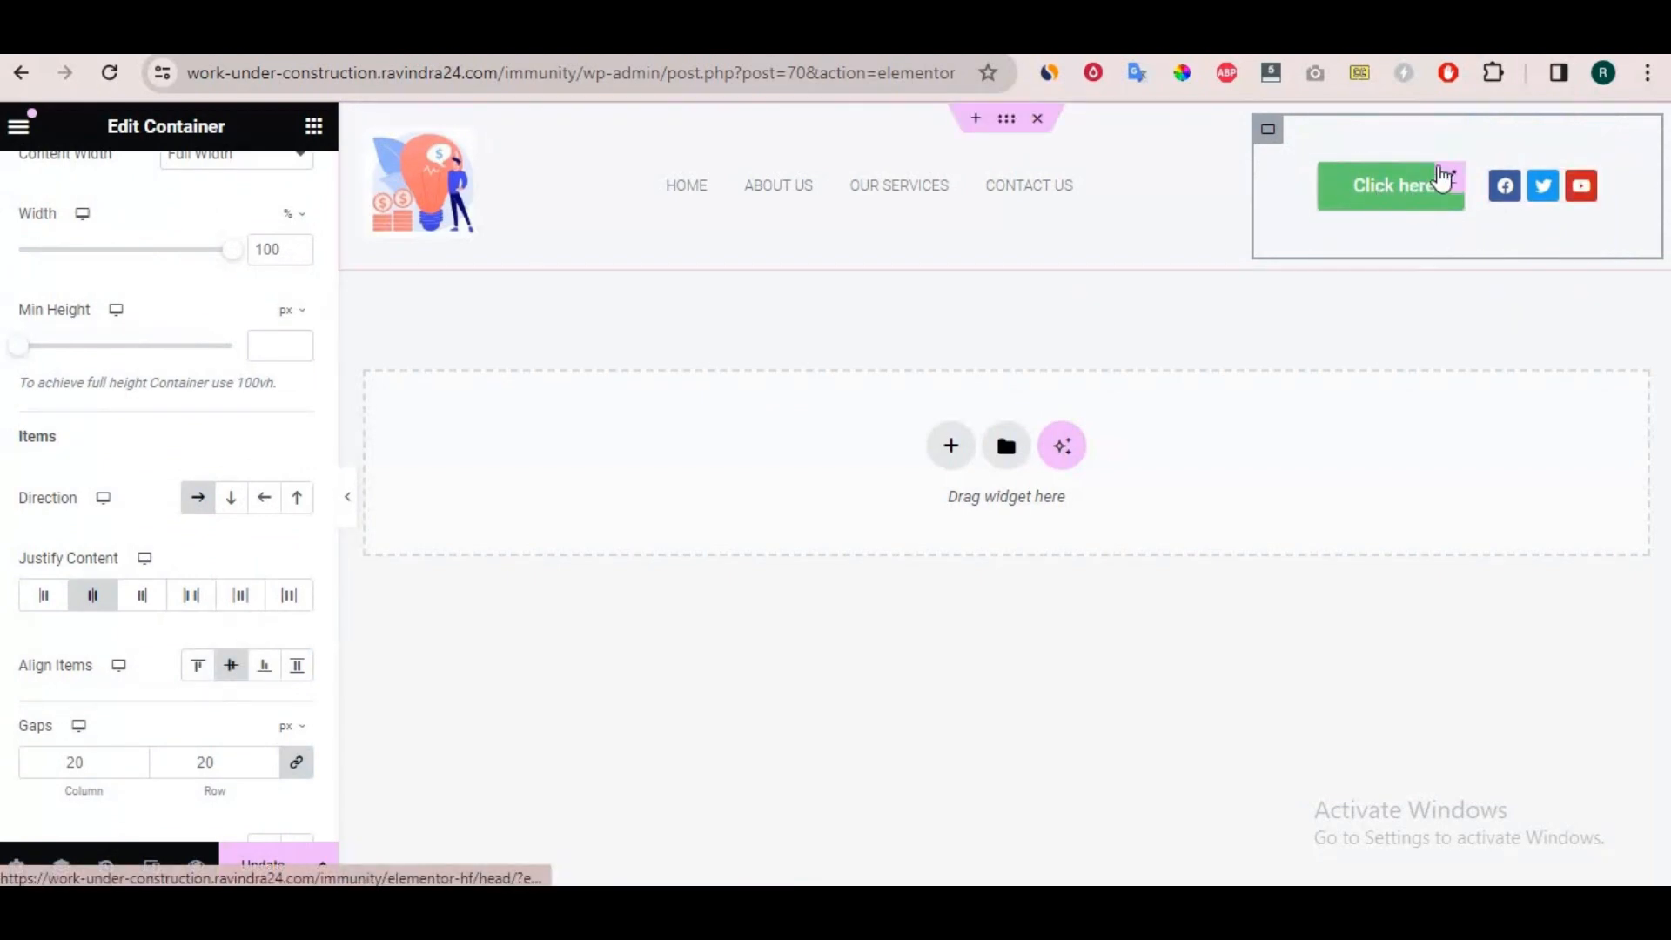
Change the Click here button's normal background color to near-black #0C0C0C.
{"action": "left_click", "coordinate": [1358, 206]}
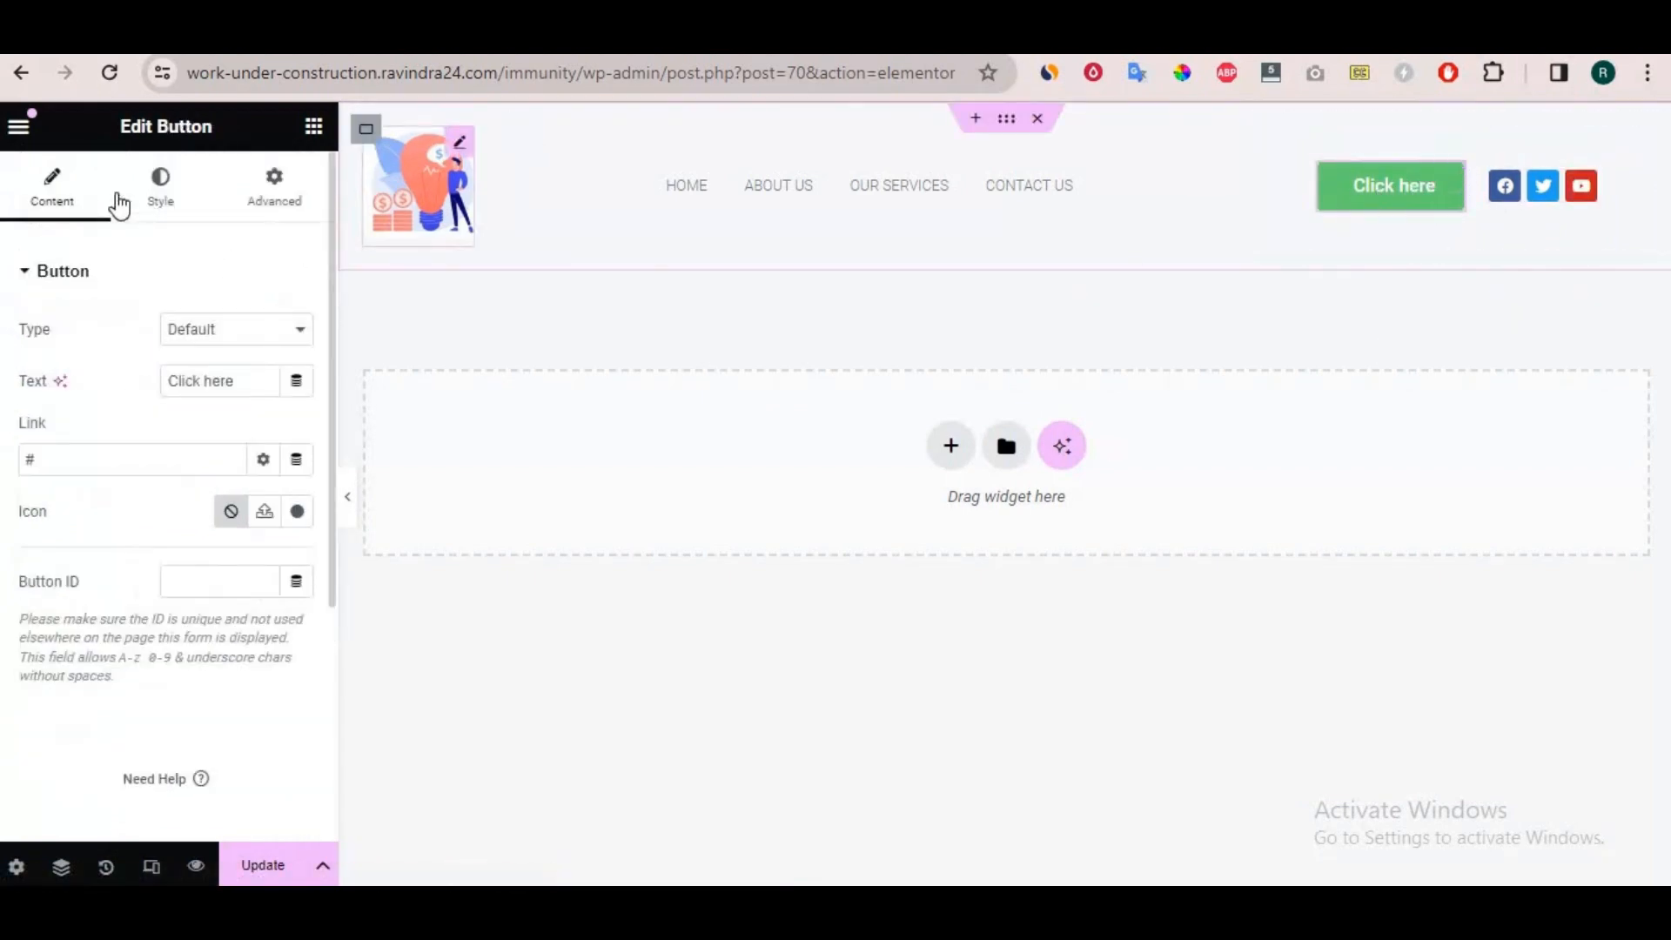
{"action": "left_click", "coordinate": [160, 189]}
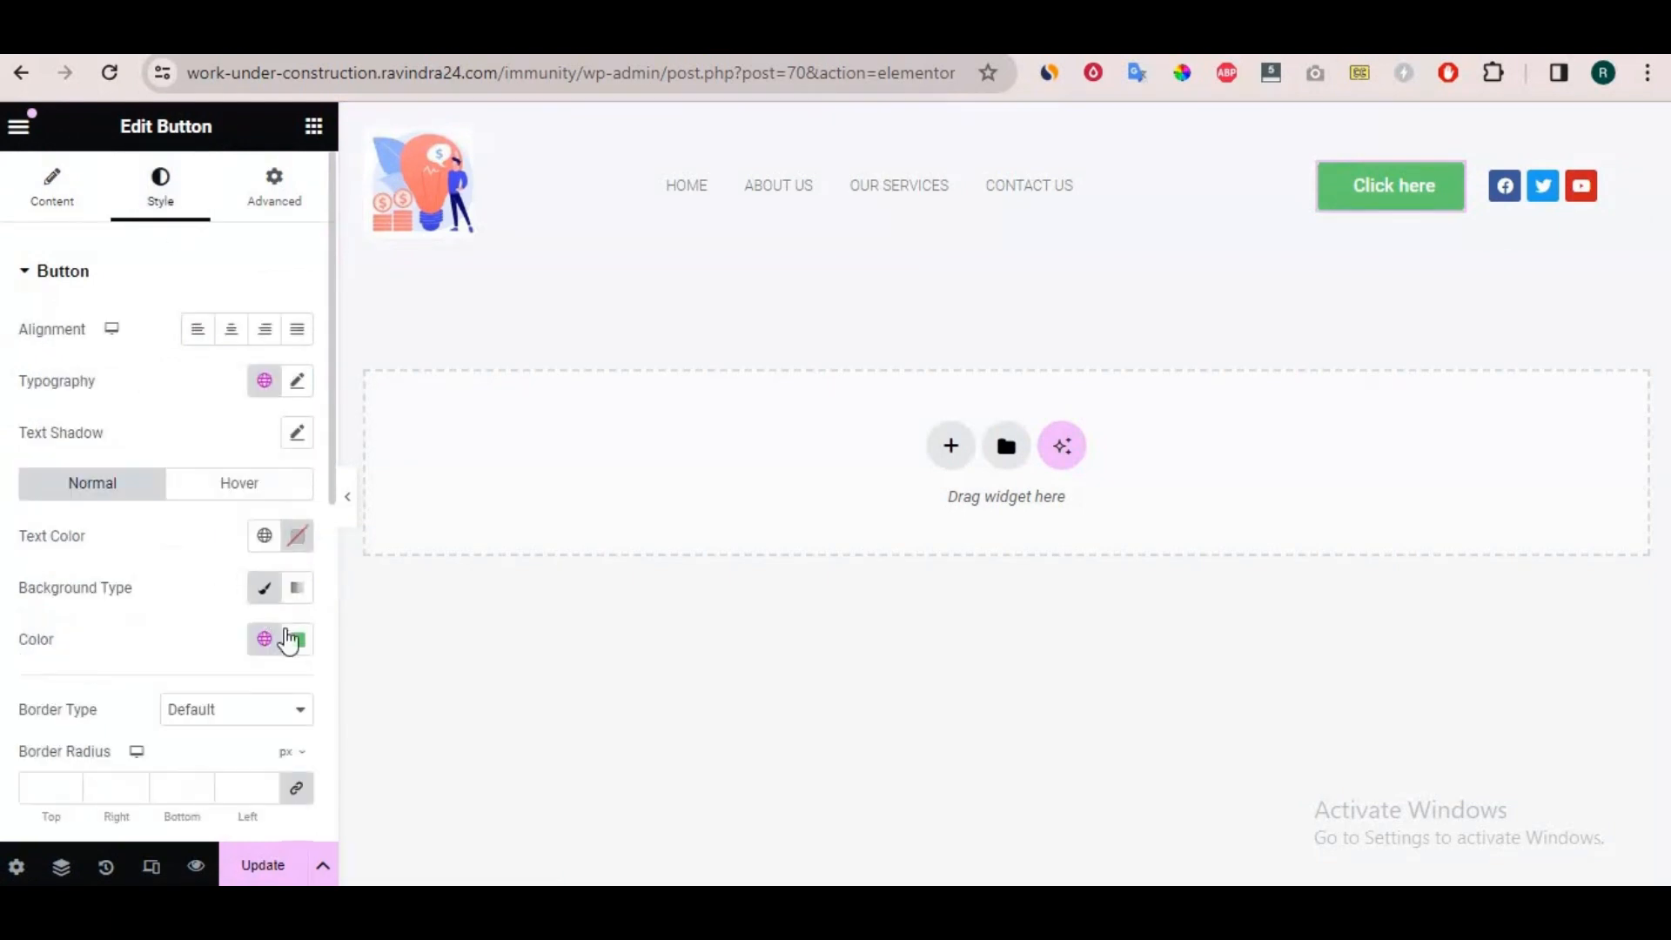
{"action": "left_click", "coordinate": [298, 640]}
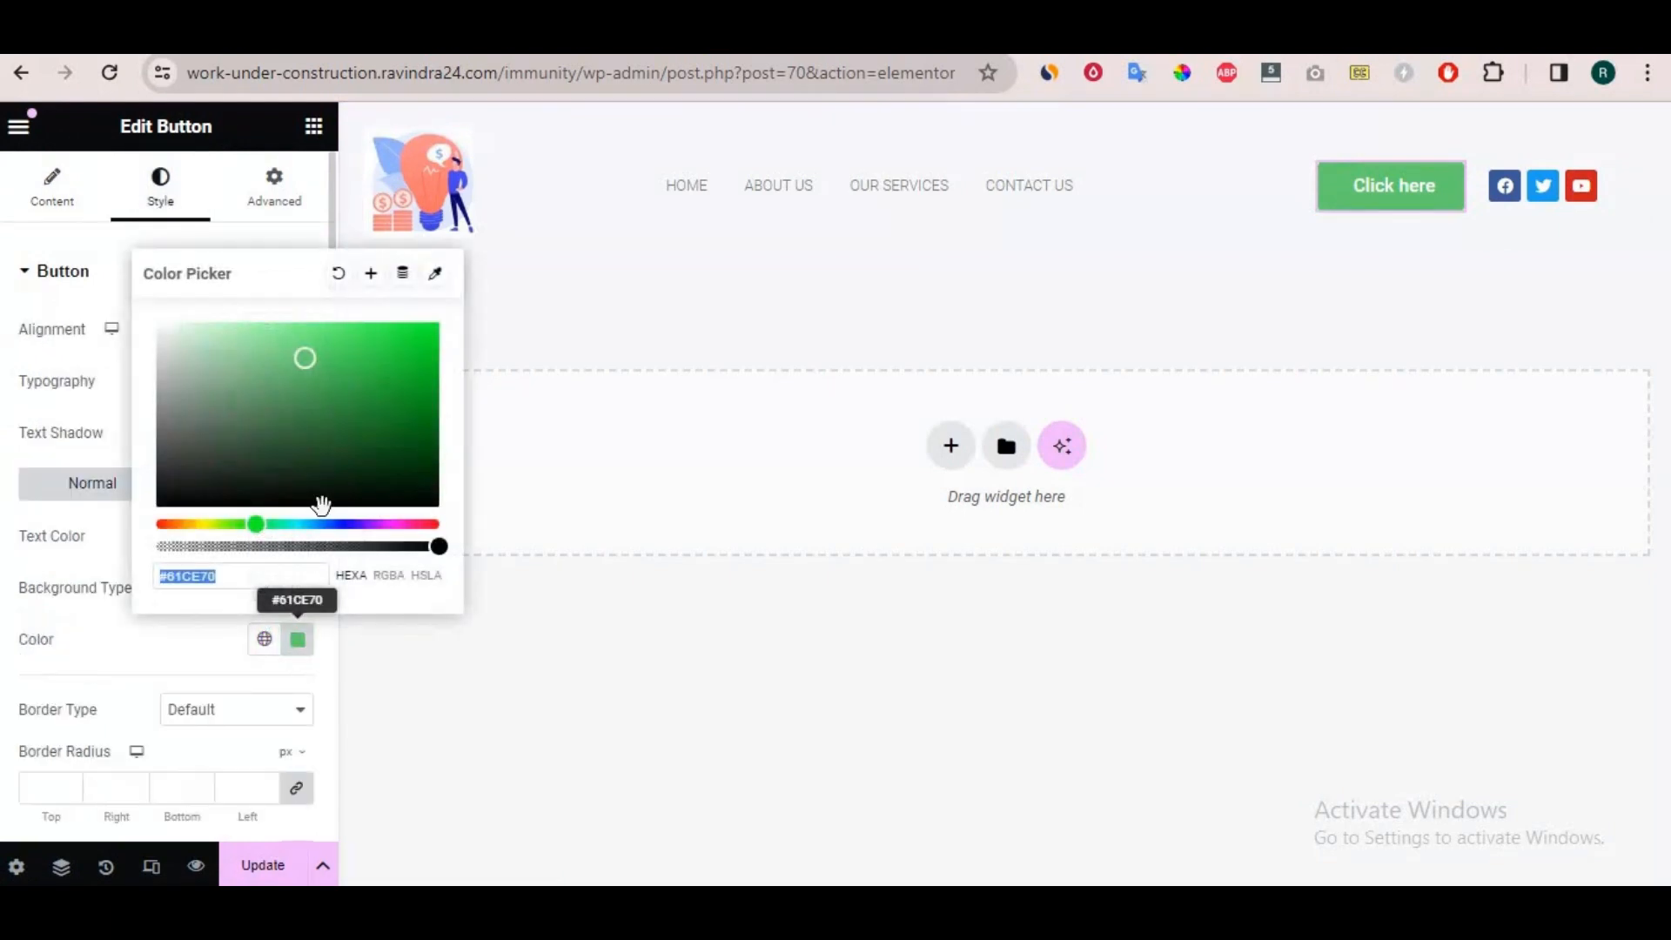
{"action": "left_click_drag", "start_coordinate": [236, 448], "coordinate": [155, 496]}
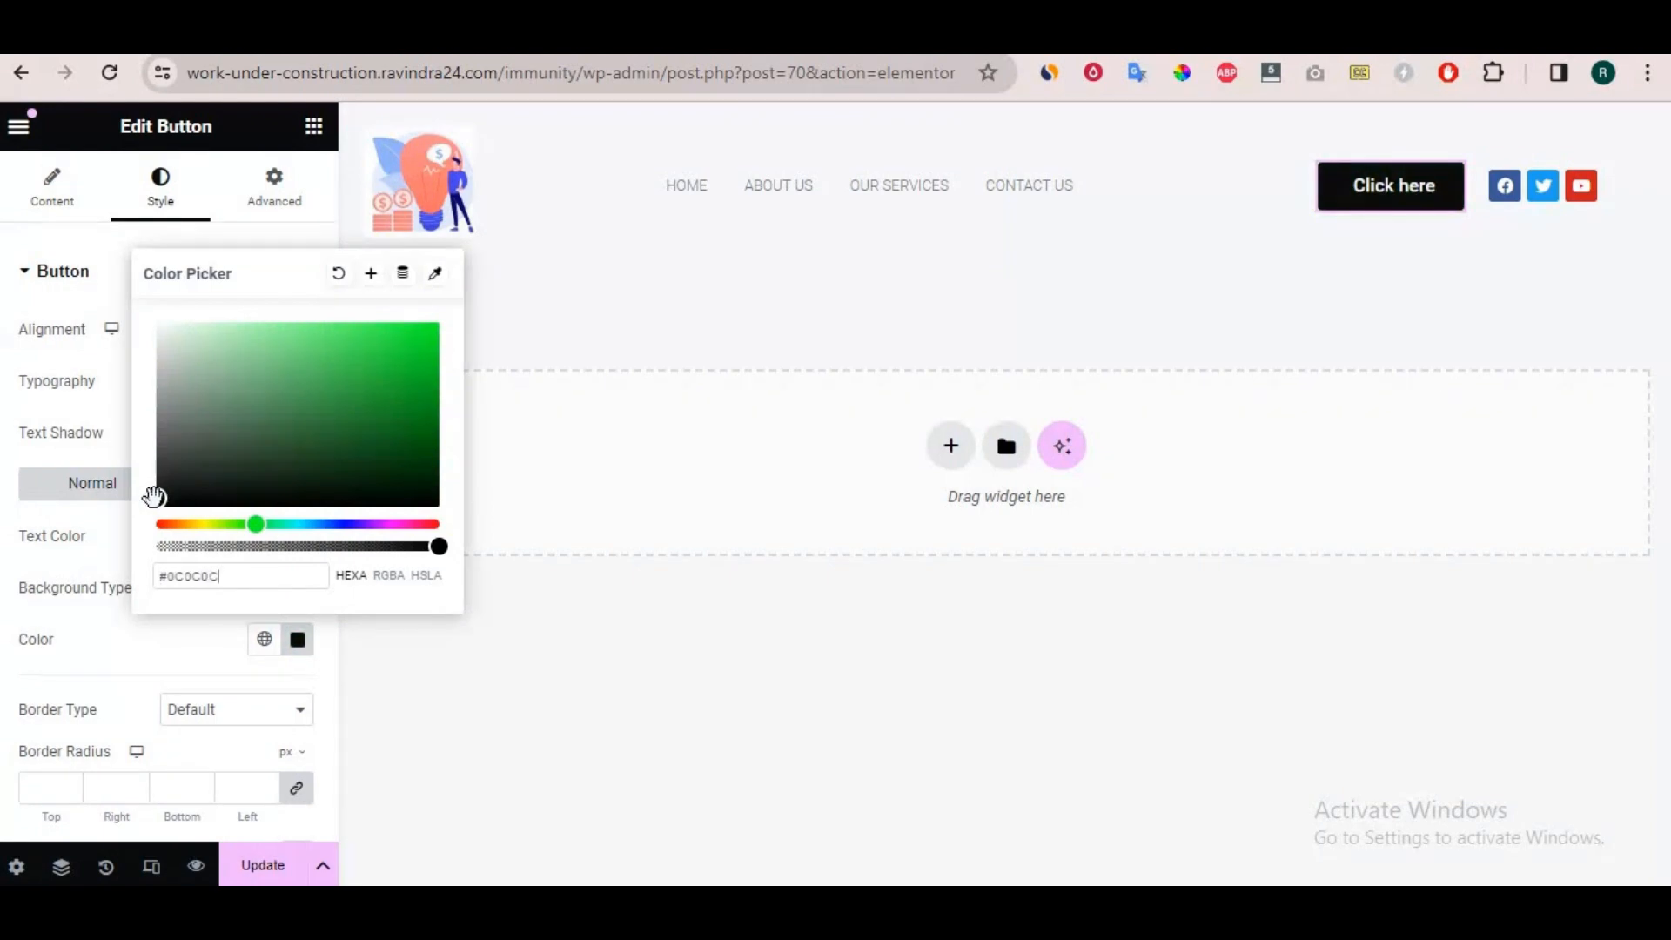
{"action": "left_click", "coordinate": [19, 489]}
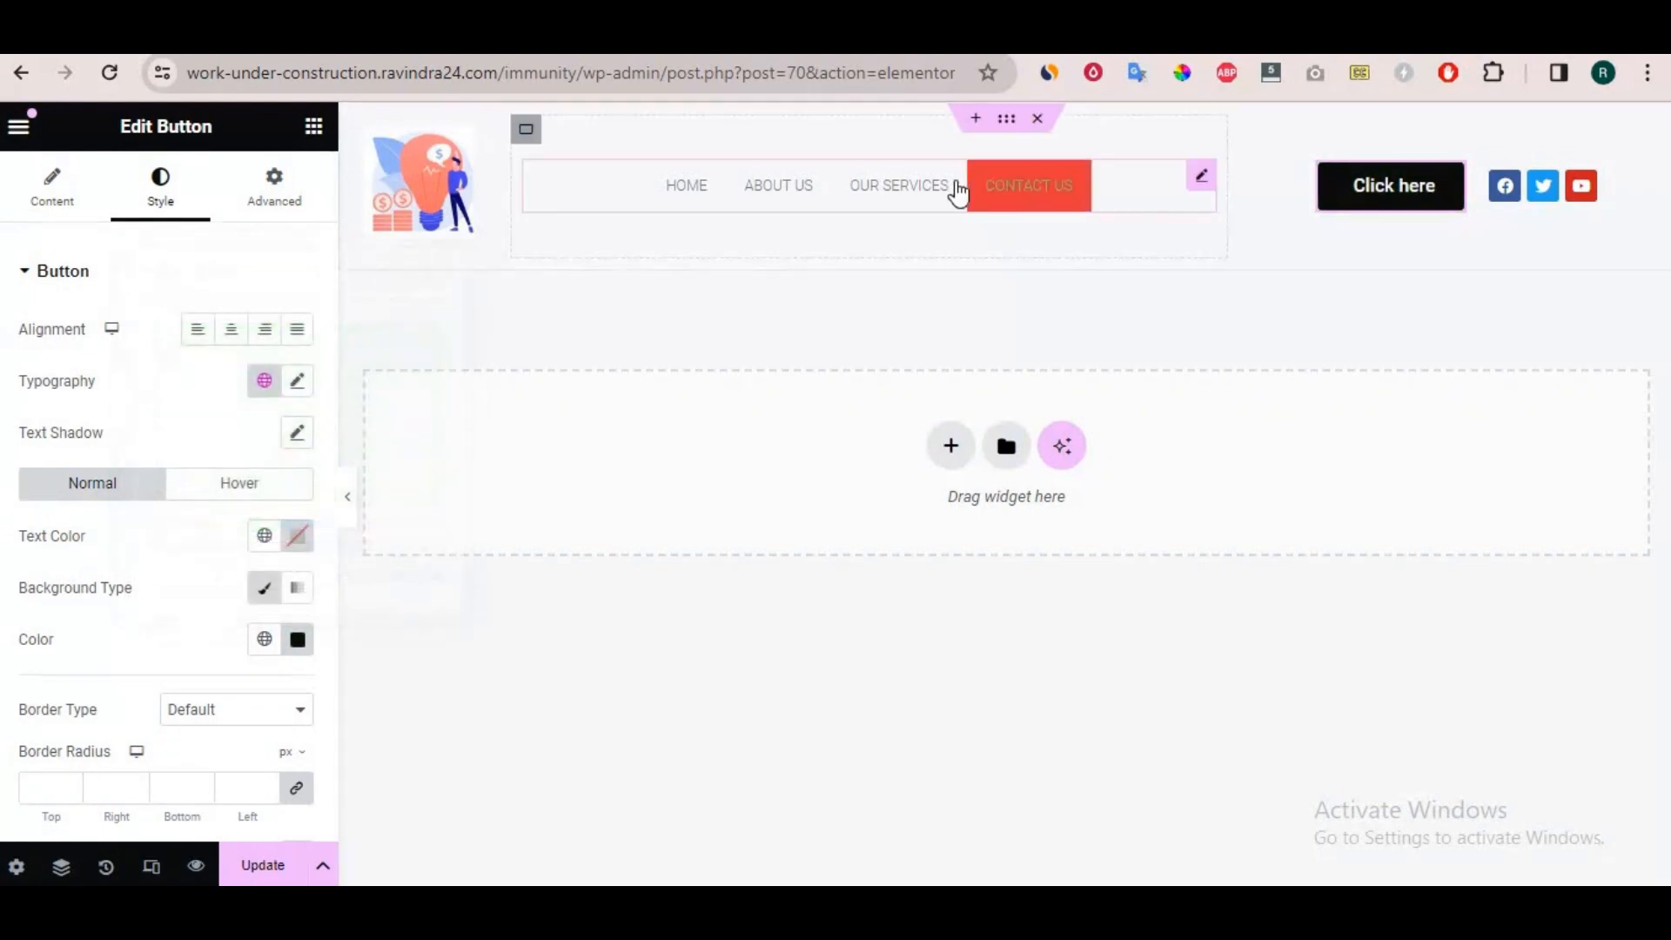
Update the header template, reload the site's front page and look over the new header.
{"action": "left_click", "coordinate": [268, 870]}
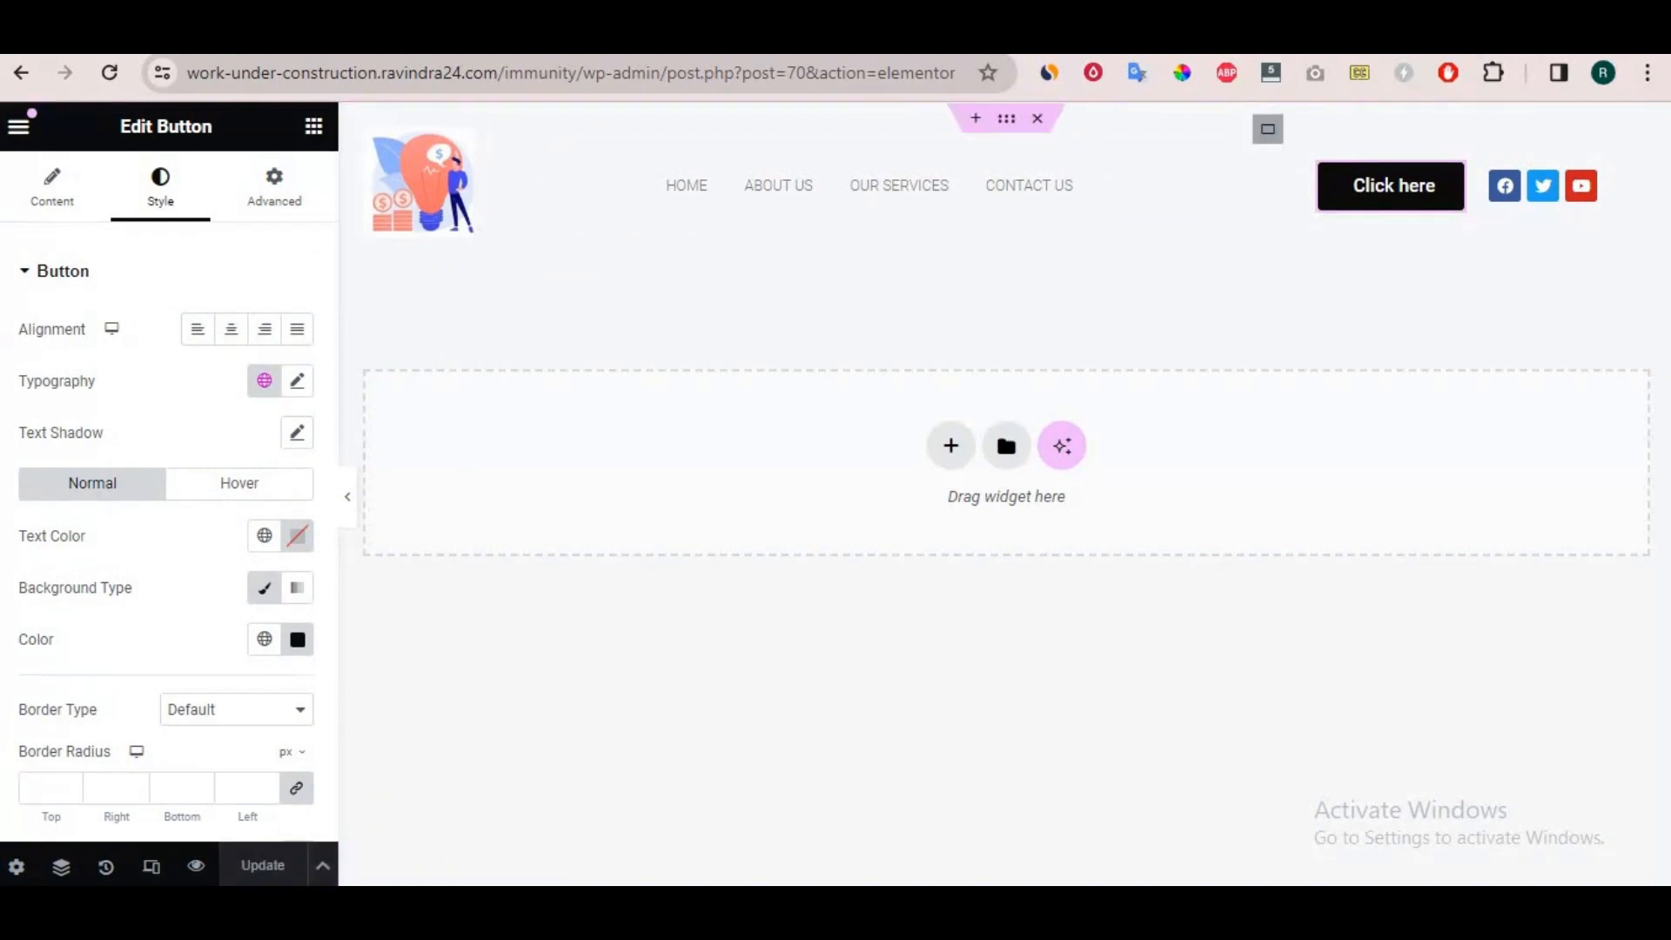
{"action": "left_click", "coordinate": [252, 35]}
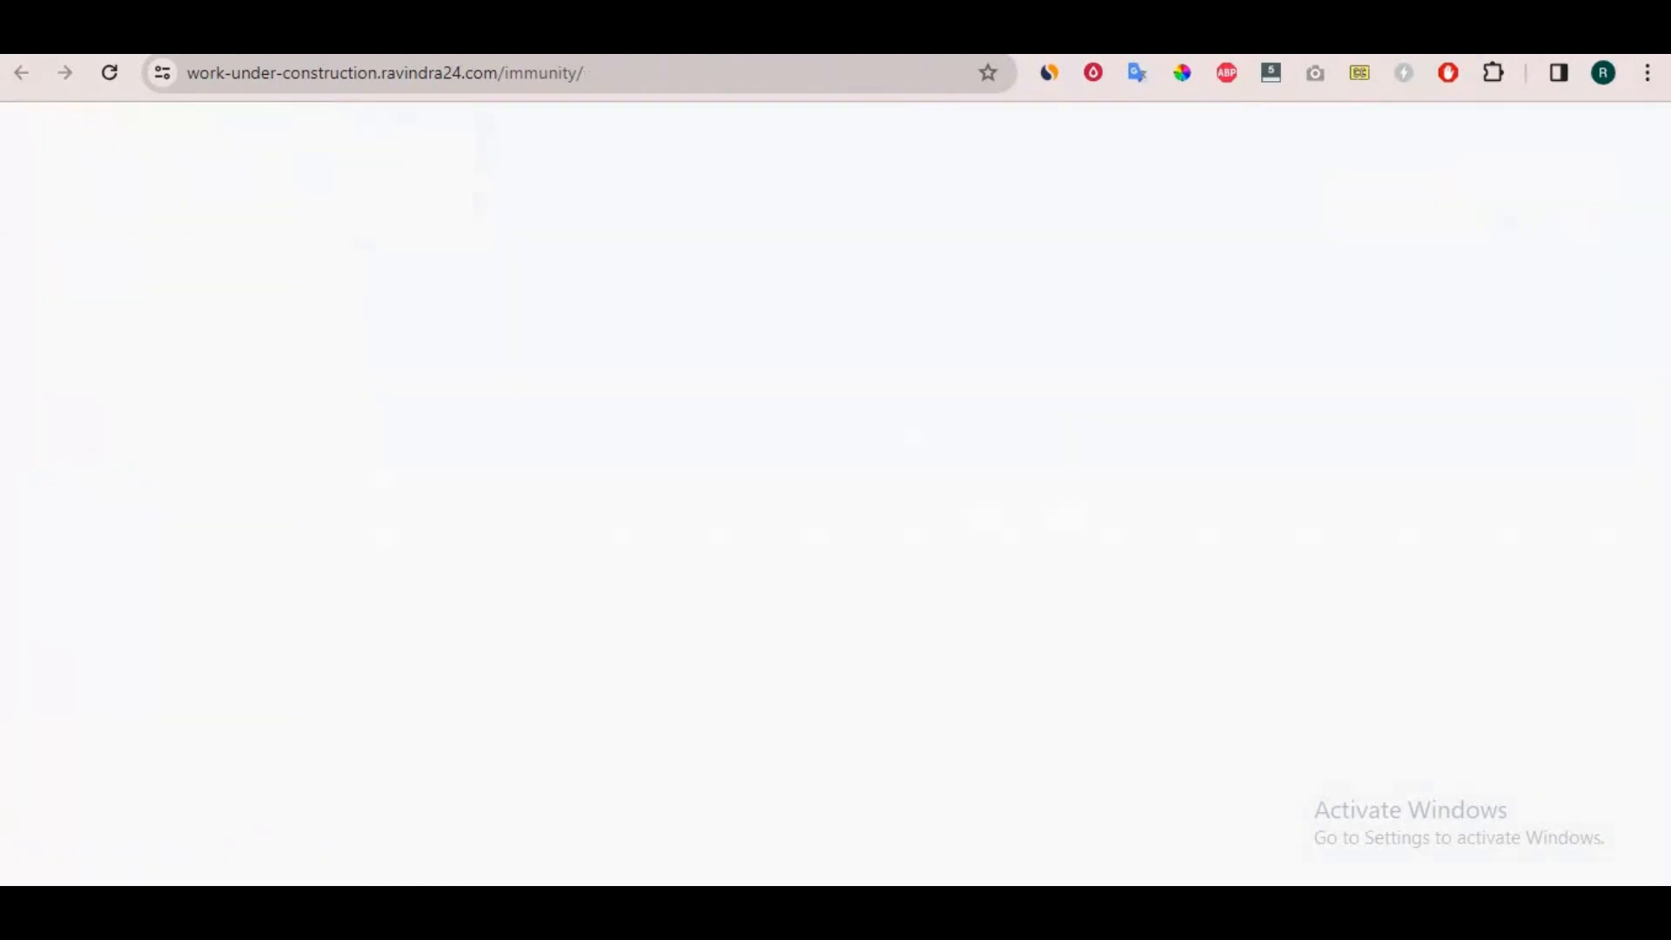
{"action": "left_click", "coordinate": [108, 73]}
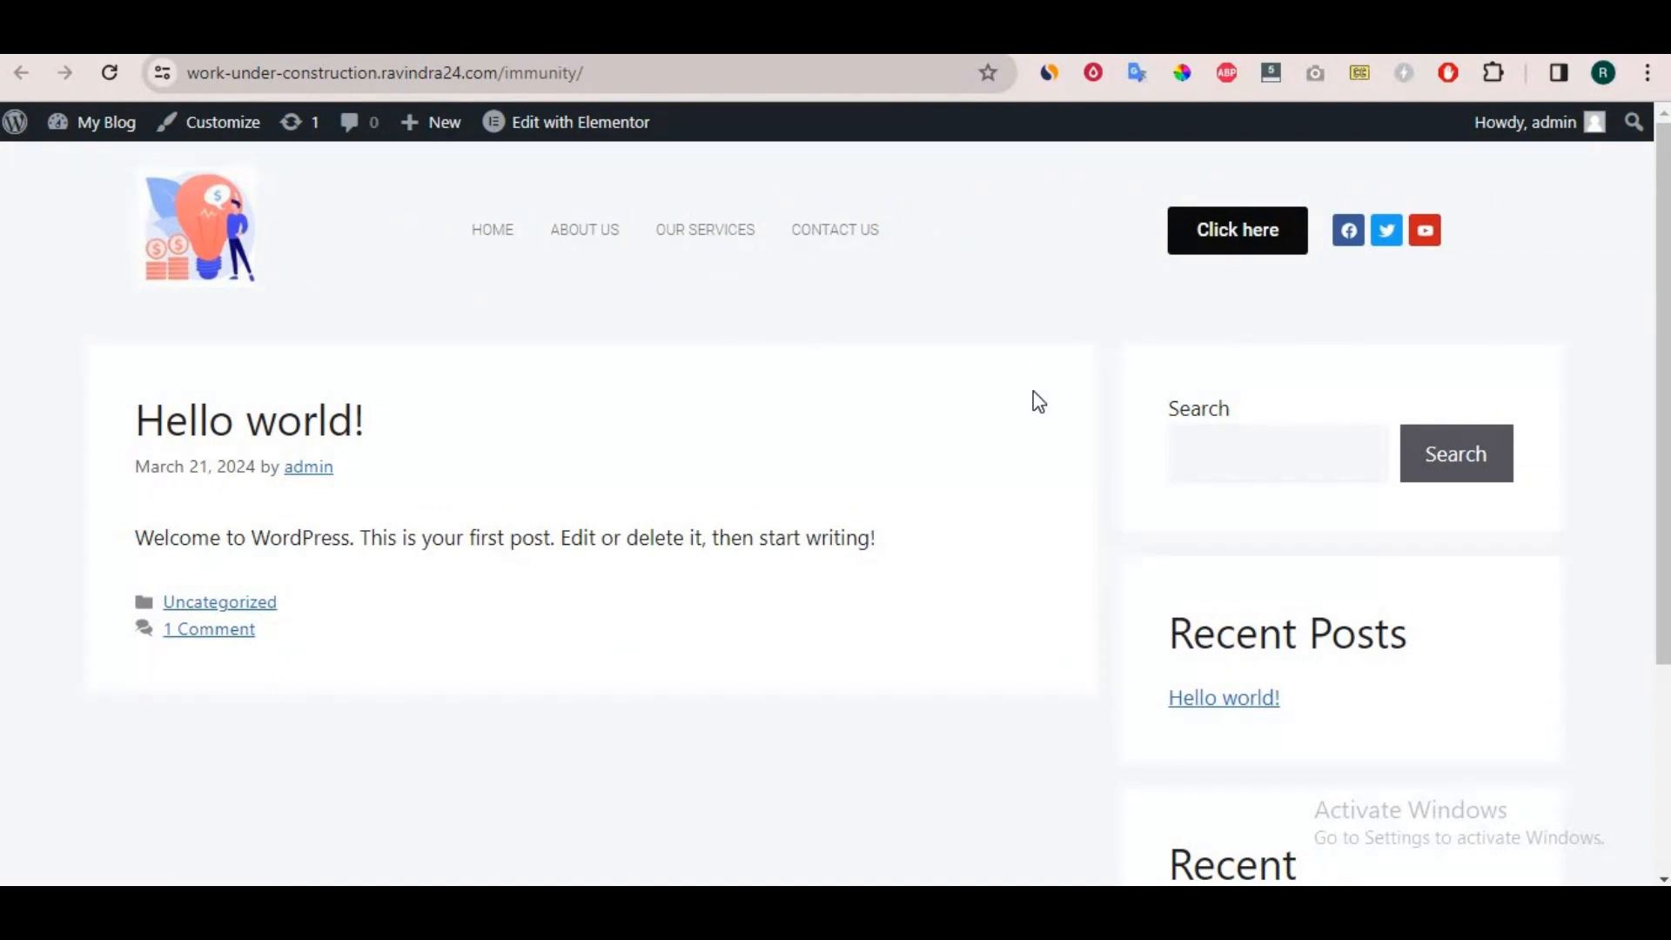
{"action": "scroll", "coordinate": [1035, 403], "scroll_direction": "down", "scroll_amount": 3}
{"action": "scroll", "coordinate": [1036, 403], "scroll_direction": "up", "scroll_amount": 4}
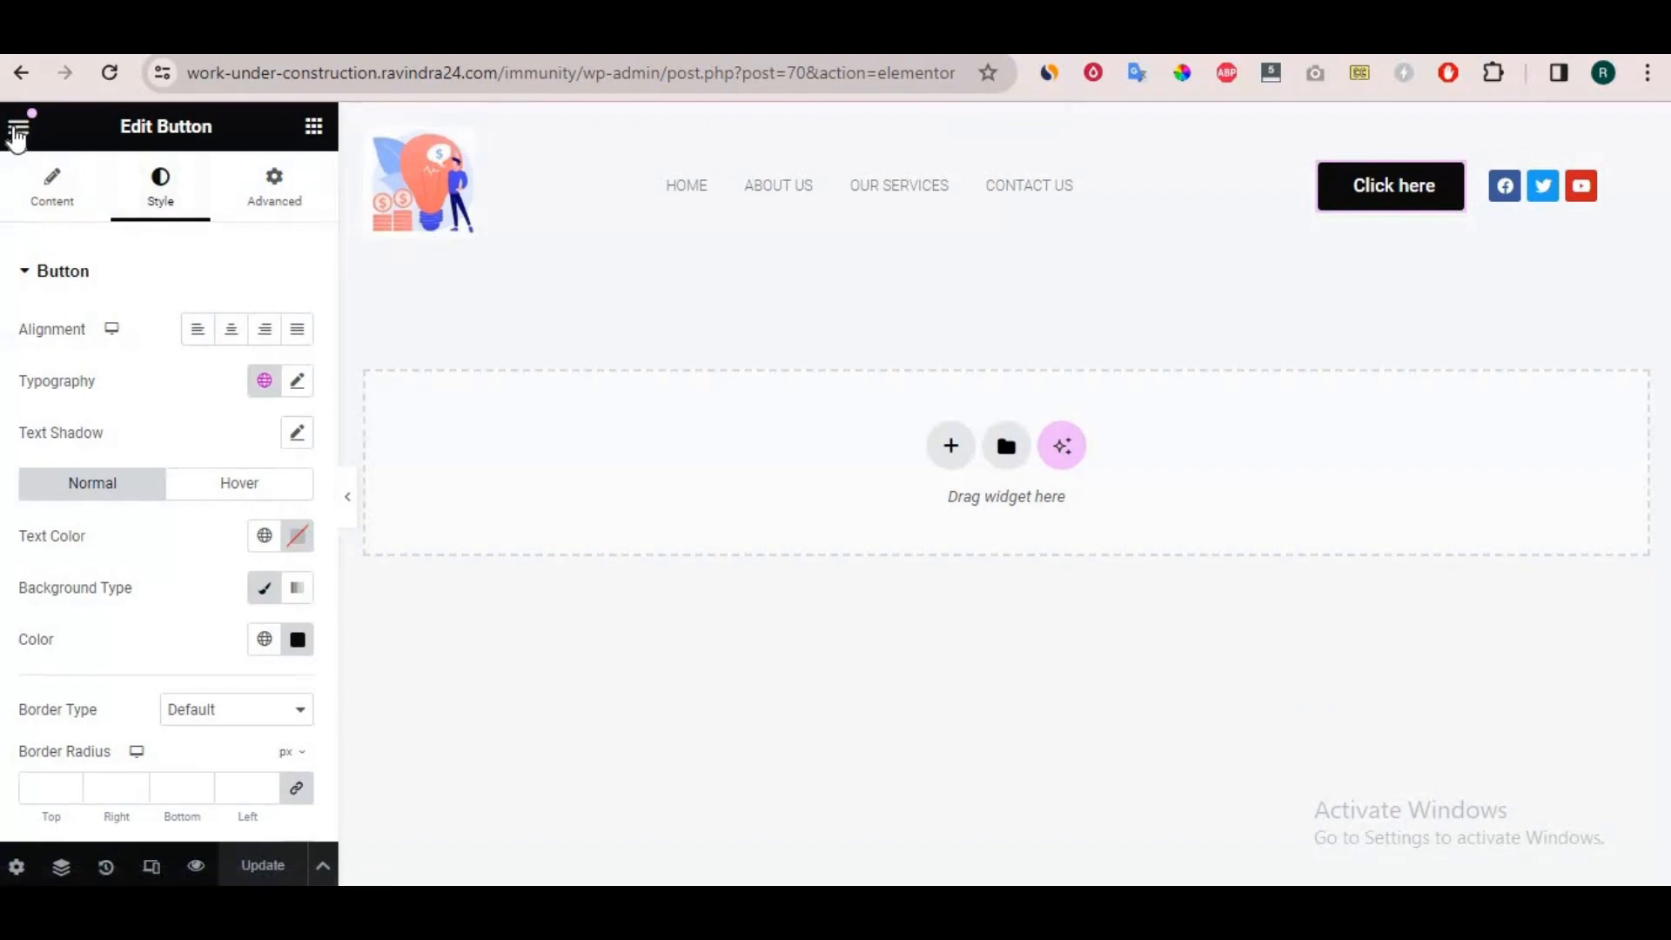
Exit the header template's editor and start a new template in Elementor Header & Footer Builder.
{"action": "left_click", "coordinate": [18, 130]}
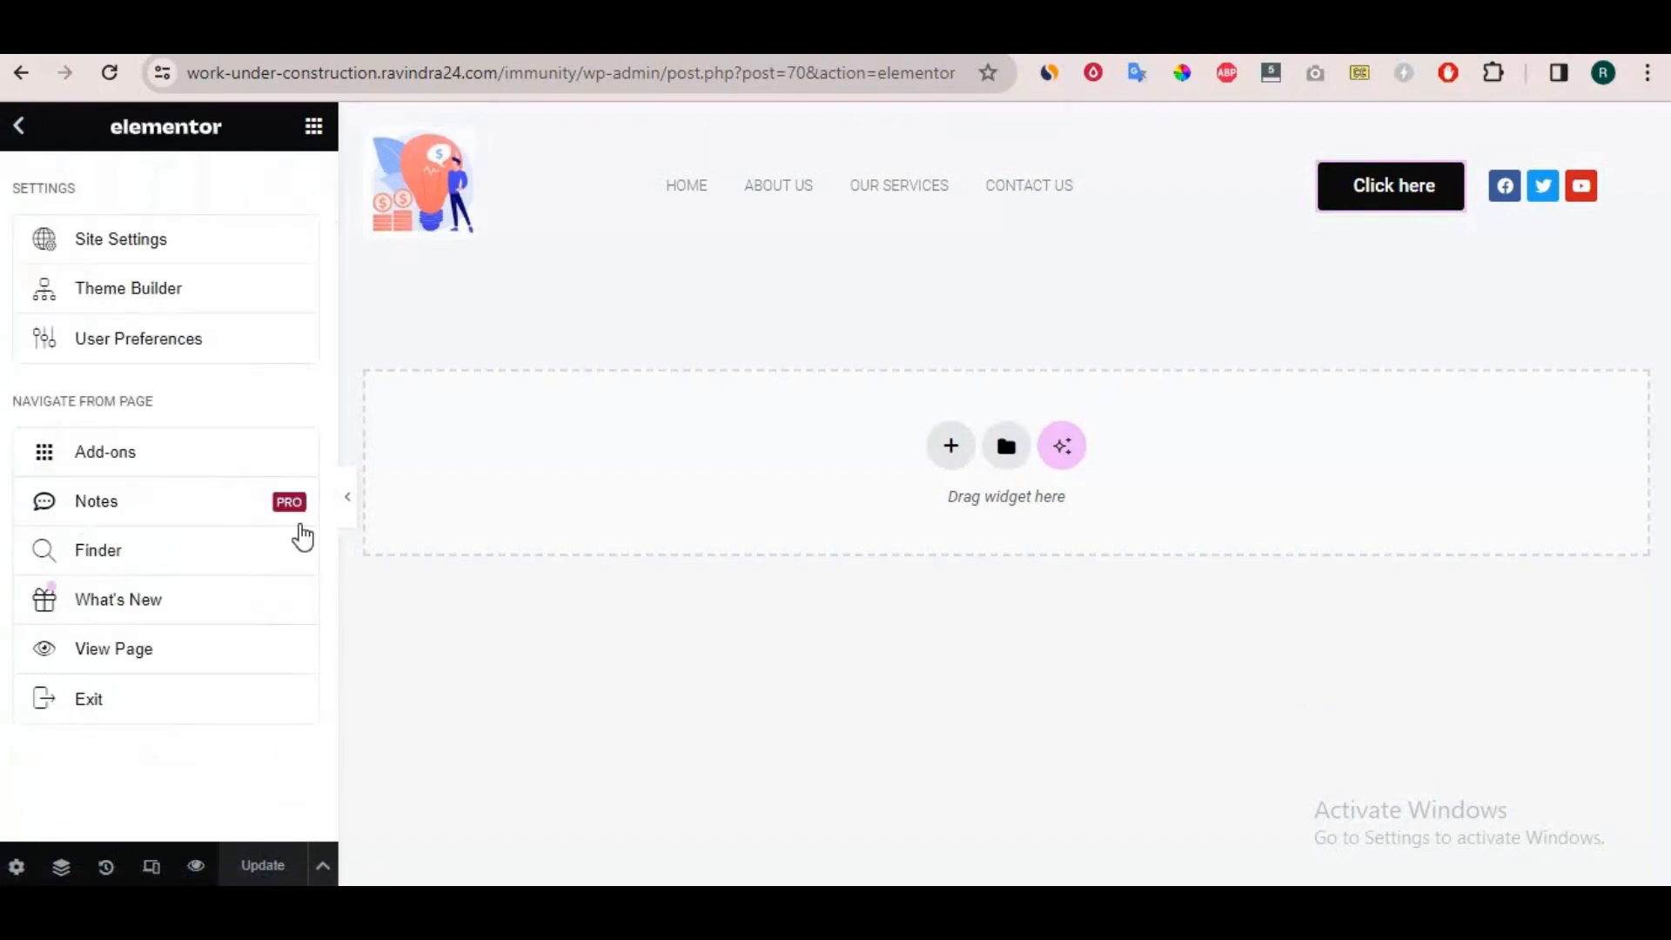
{"action": "left_click", "coordinate": [250, 704]}
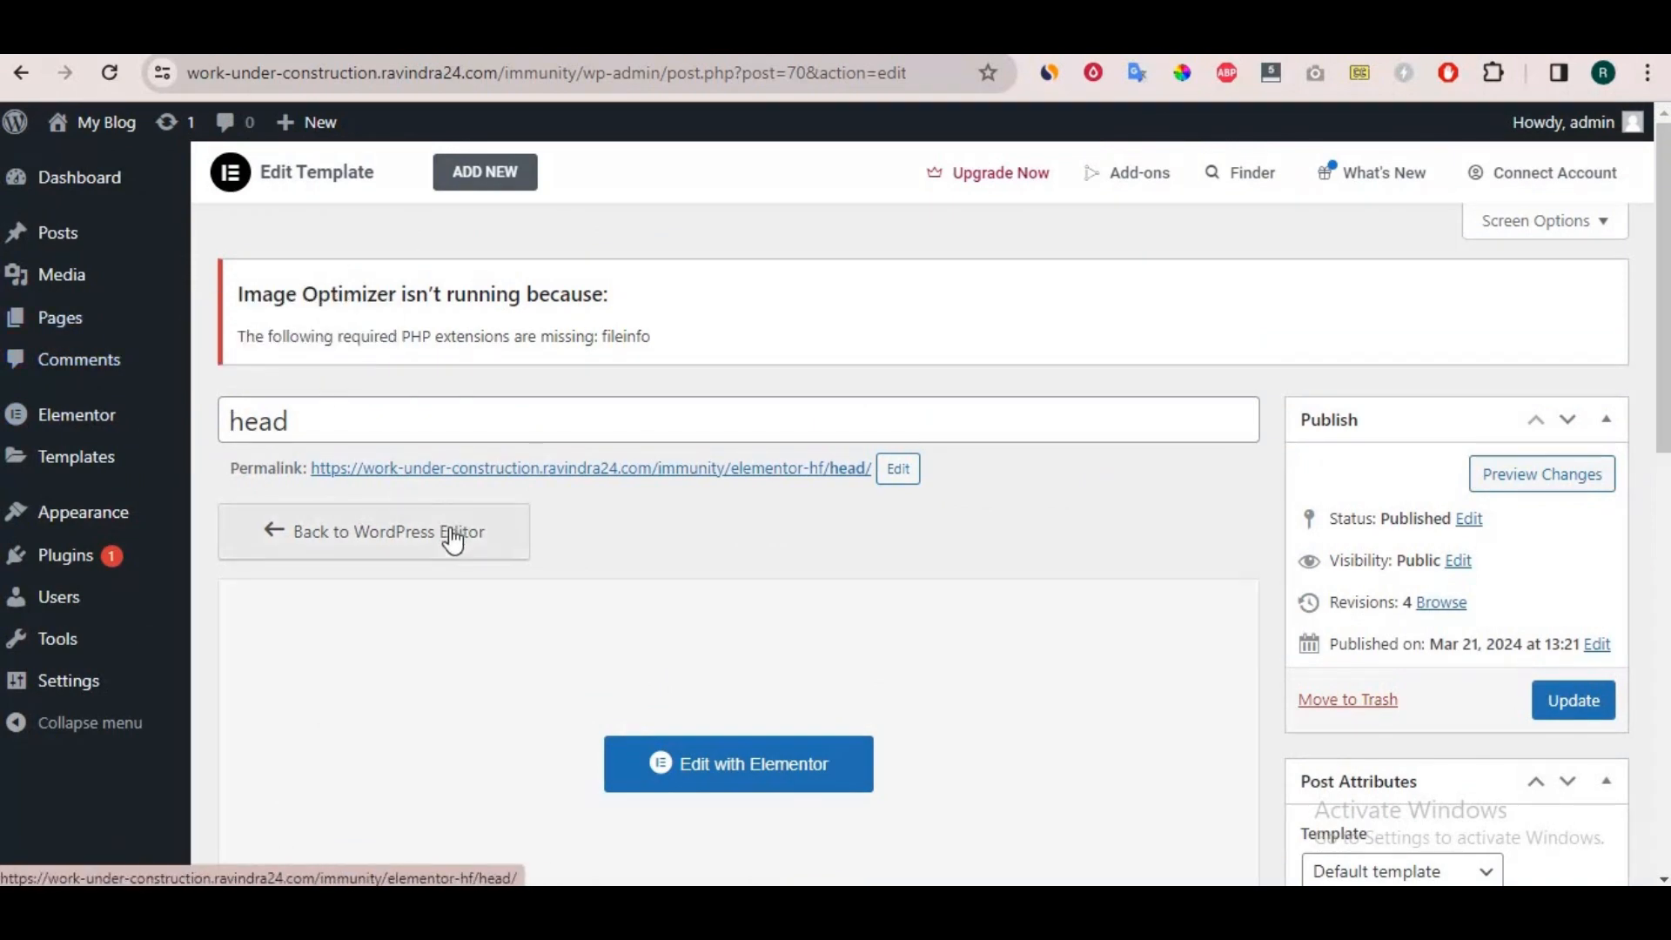
{"action": "mouse_move", "coordinate": [90, 512]}
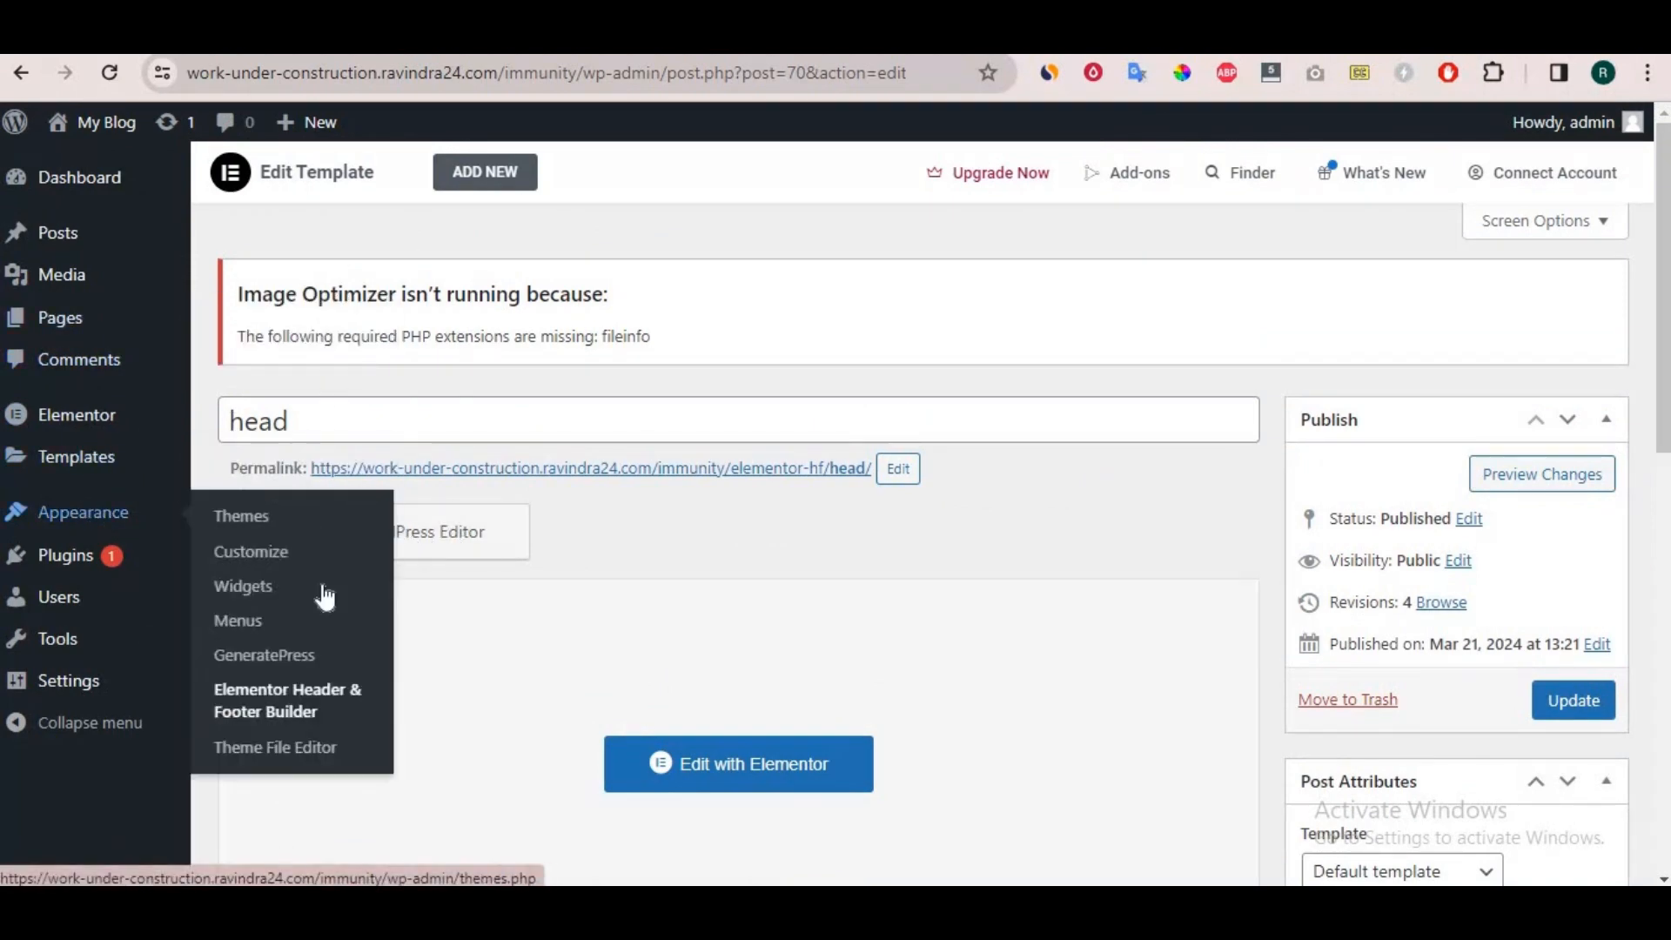
{"action": "left_click", "coordinate": [290, 715]}
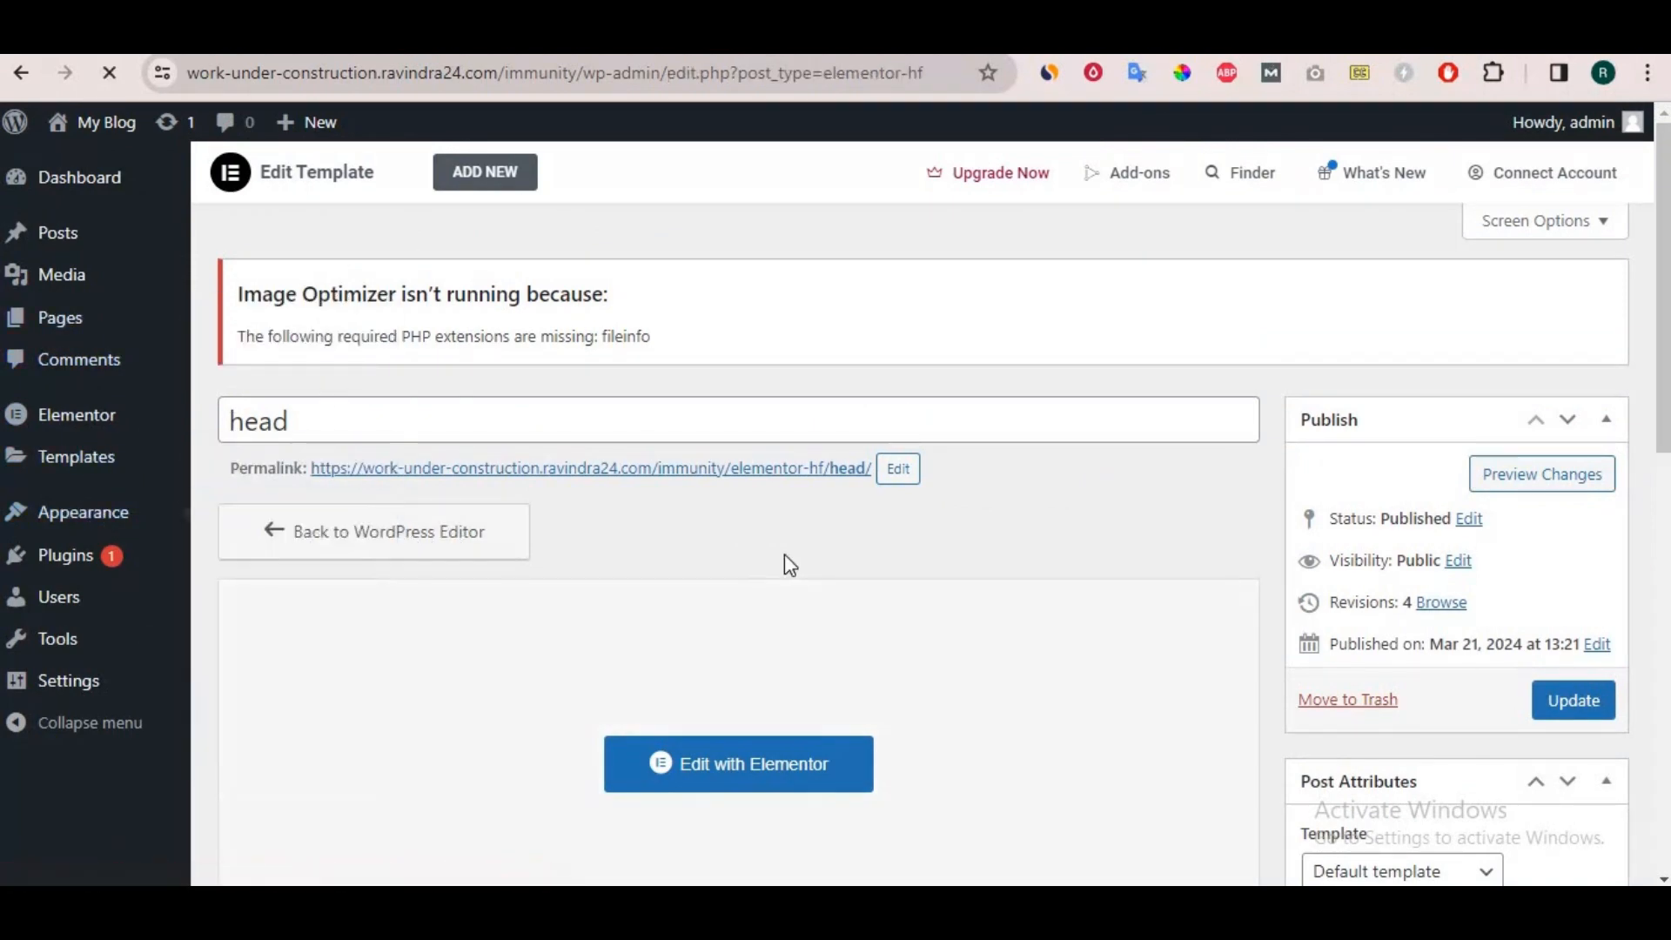
{"action": "mouse_move", "coordinate": [298, 627]}
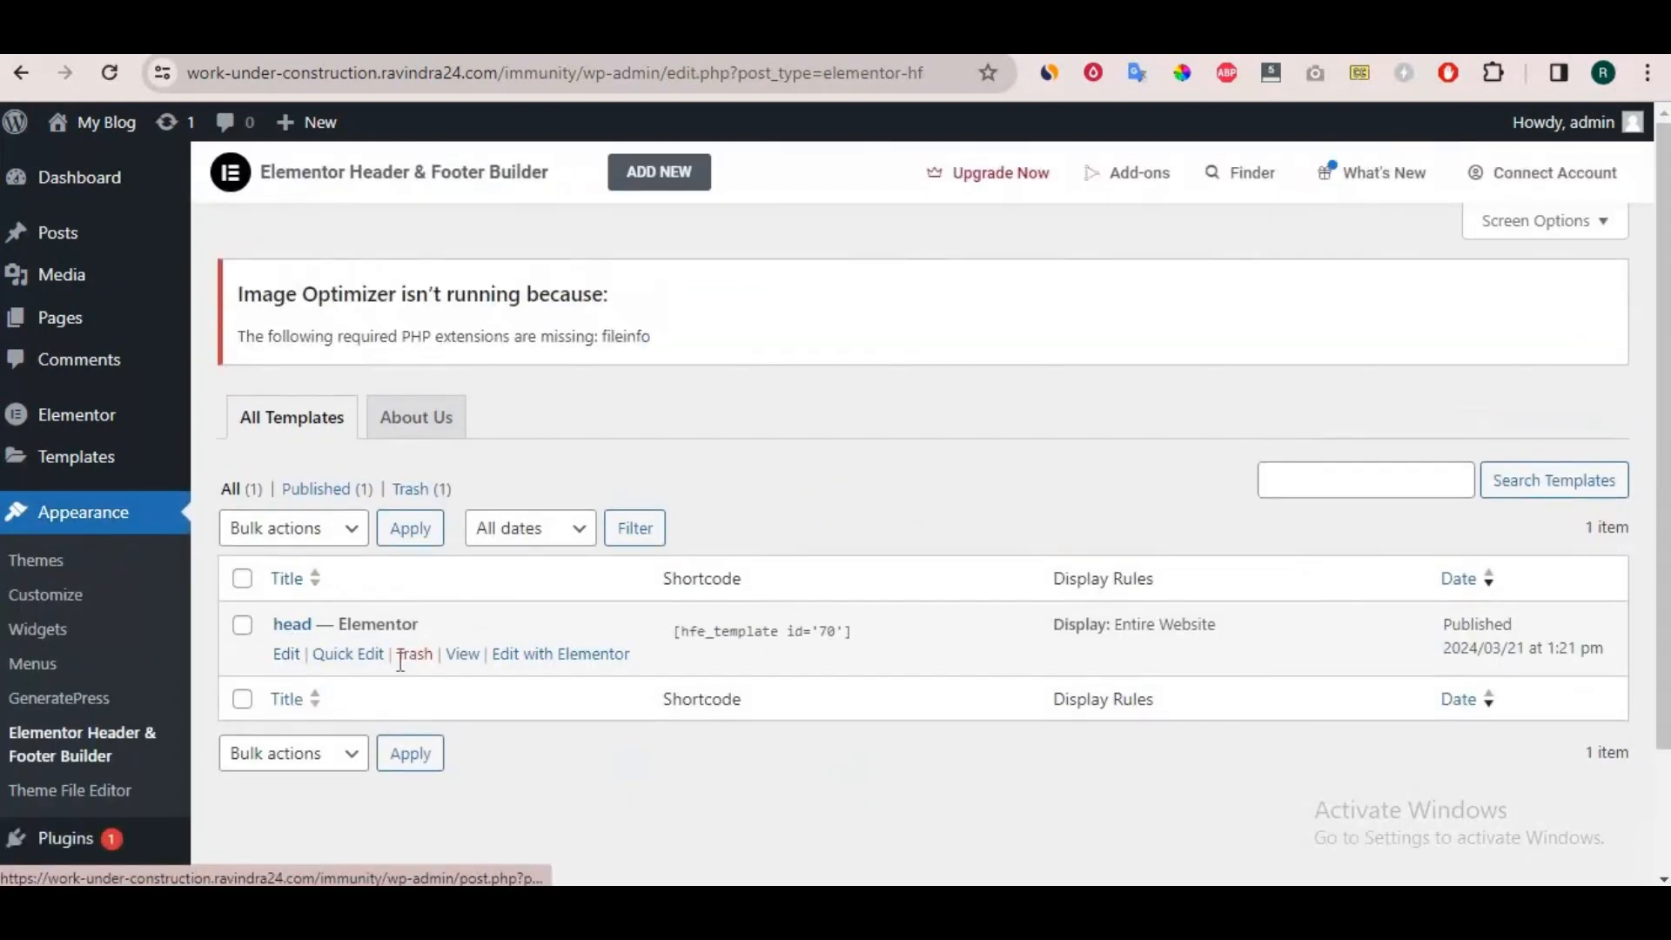
{"action": "left_click", "coordinate": [686, 187]}
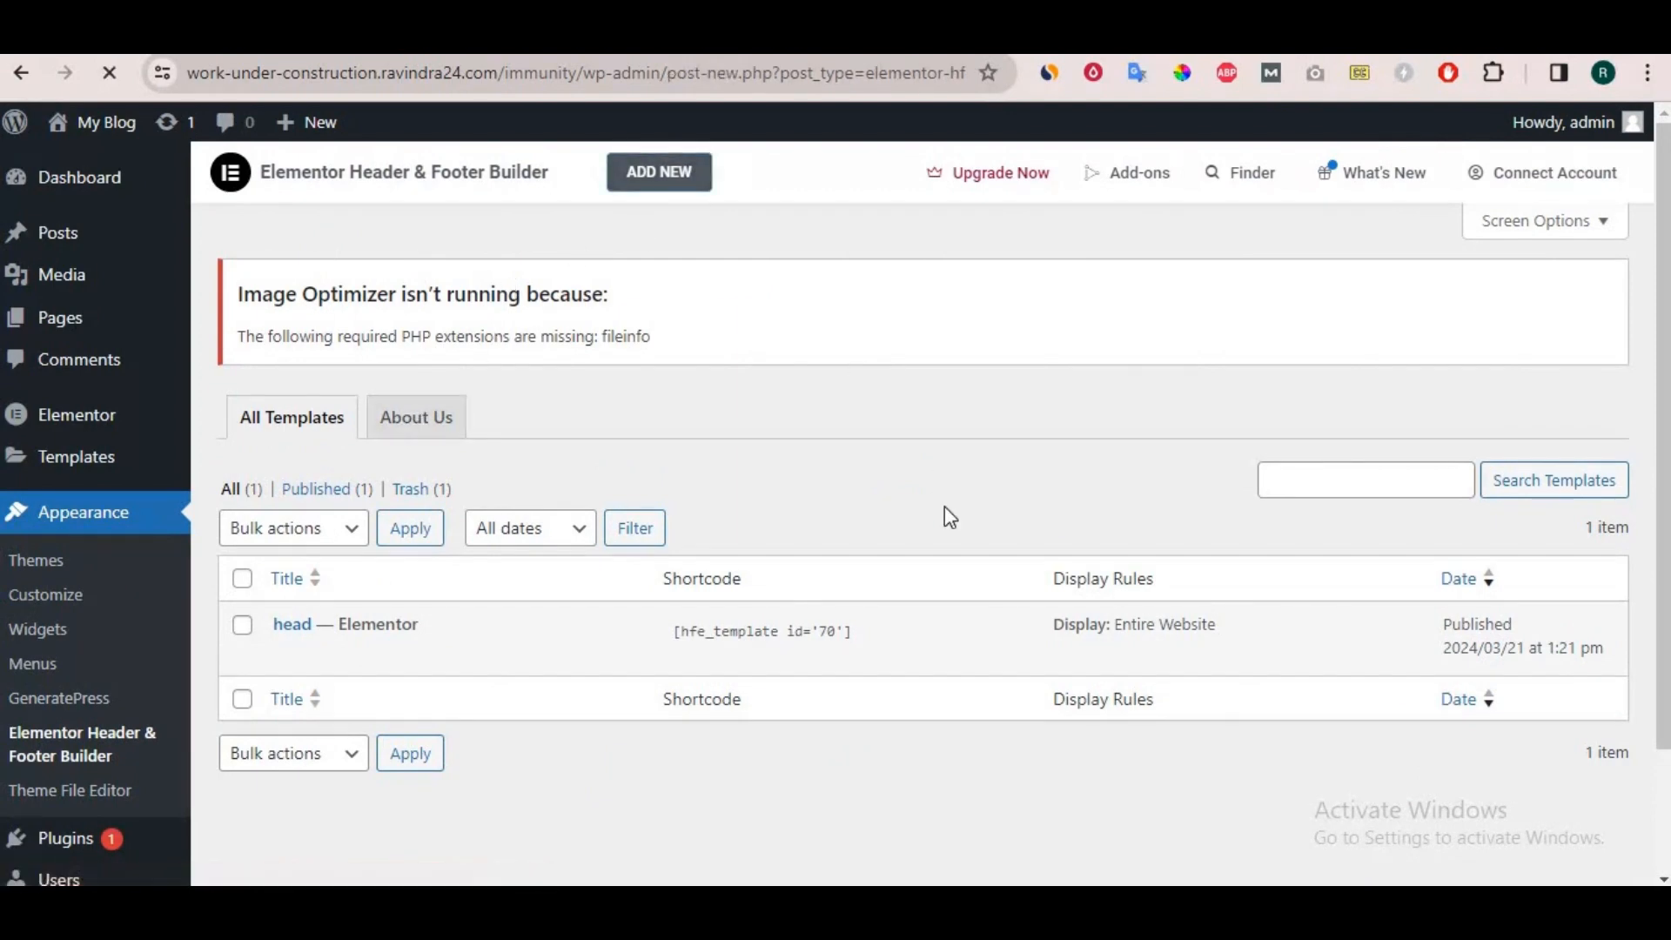
Set the template type to Footer, display it on the Entire Website and enable the layout for the Elementor Canvas Template.
{"action": "scroll", "coordinate": [847, 471], "scroll_direction": "down", "scroll_amount": 3}
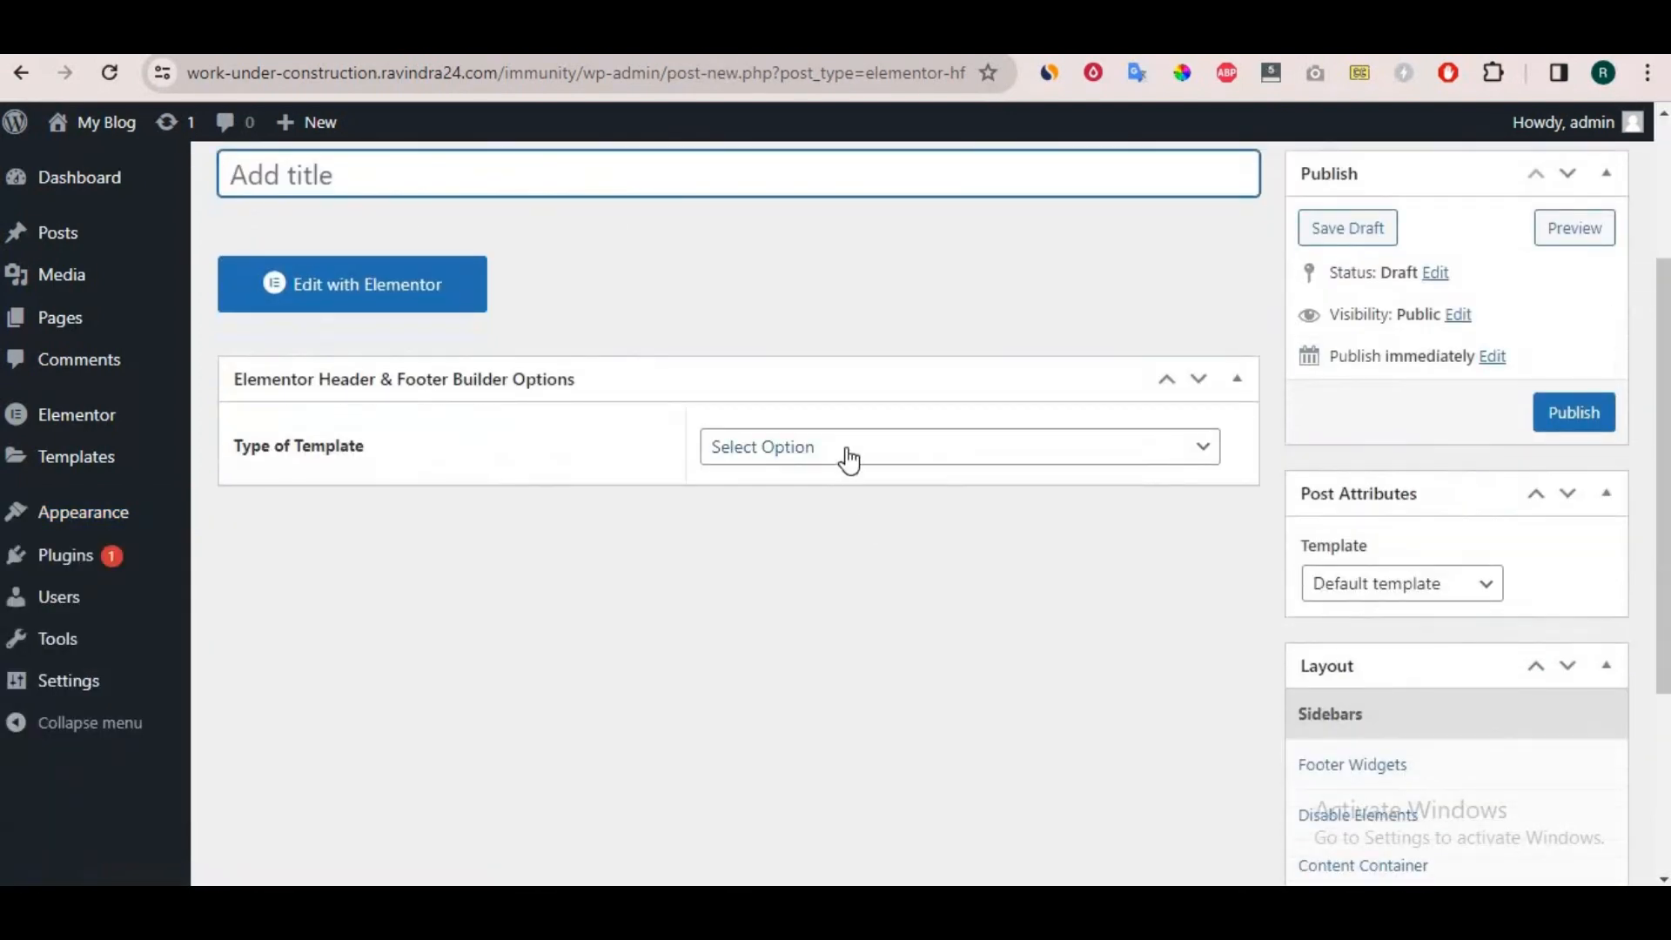
{"action": "left_click", "coordinate": [848, 459]}
{"action": "left_click", "coordinate": [798, 550]}
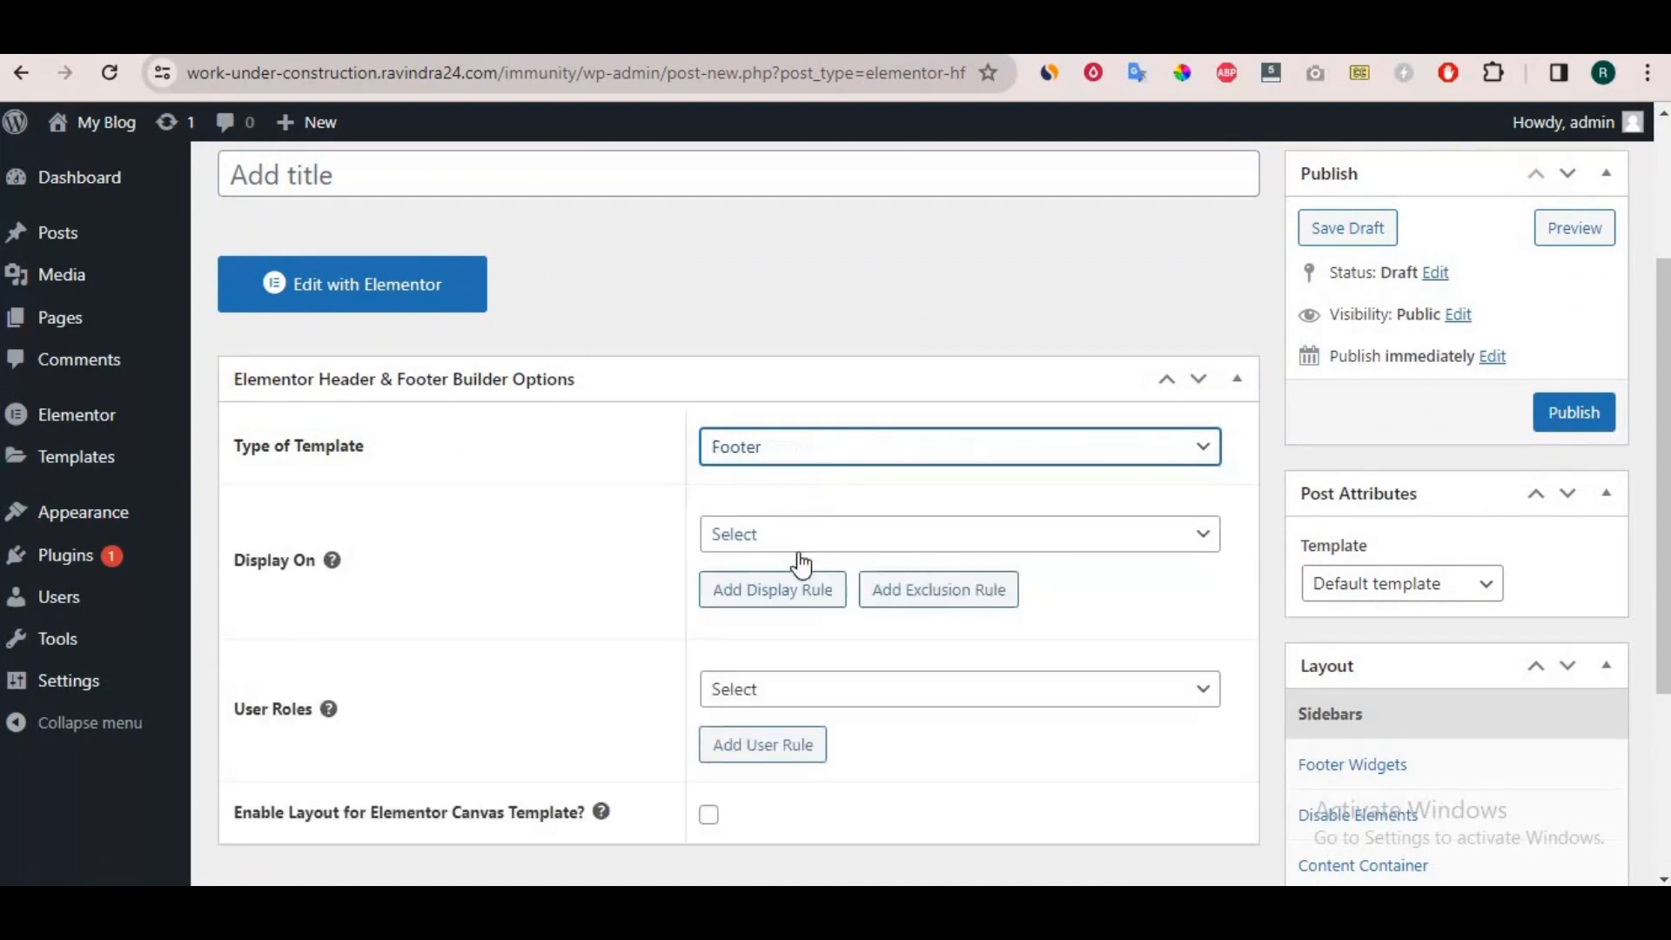
{"action": "left_click", "coordinate": [779, 545]}
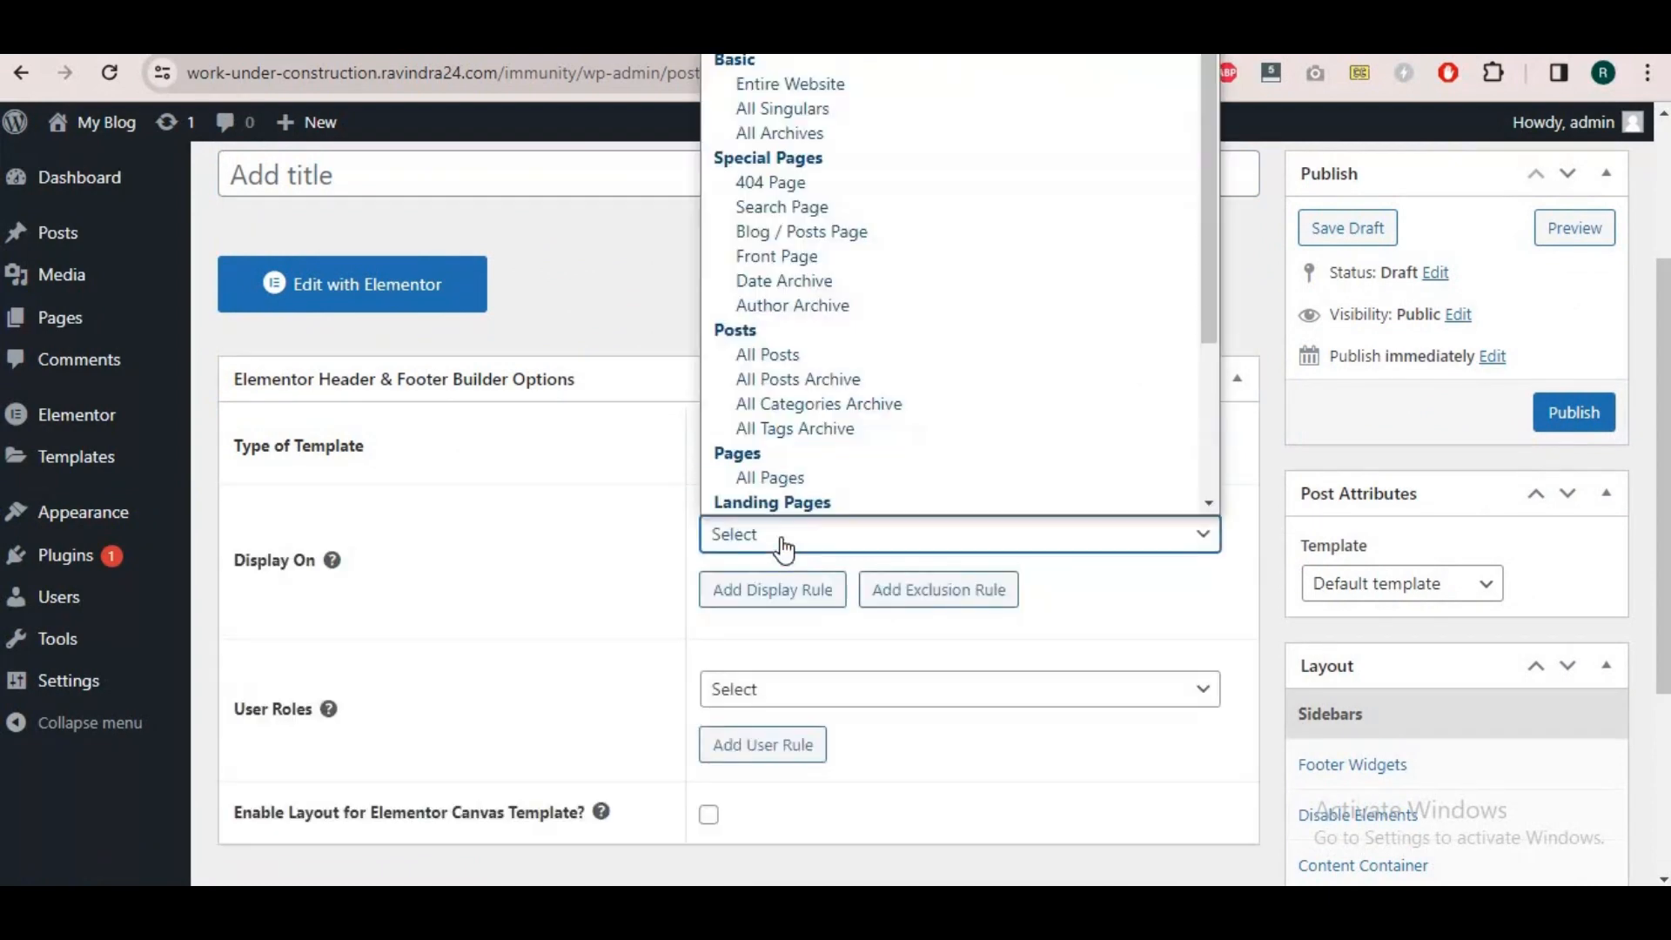
{"action": "left_click", "coordinate": [849, 84]}
{"action": "scroll", "coordinate": [961, 707], "scroll_direction": "down", "scroll_amount": 3}
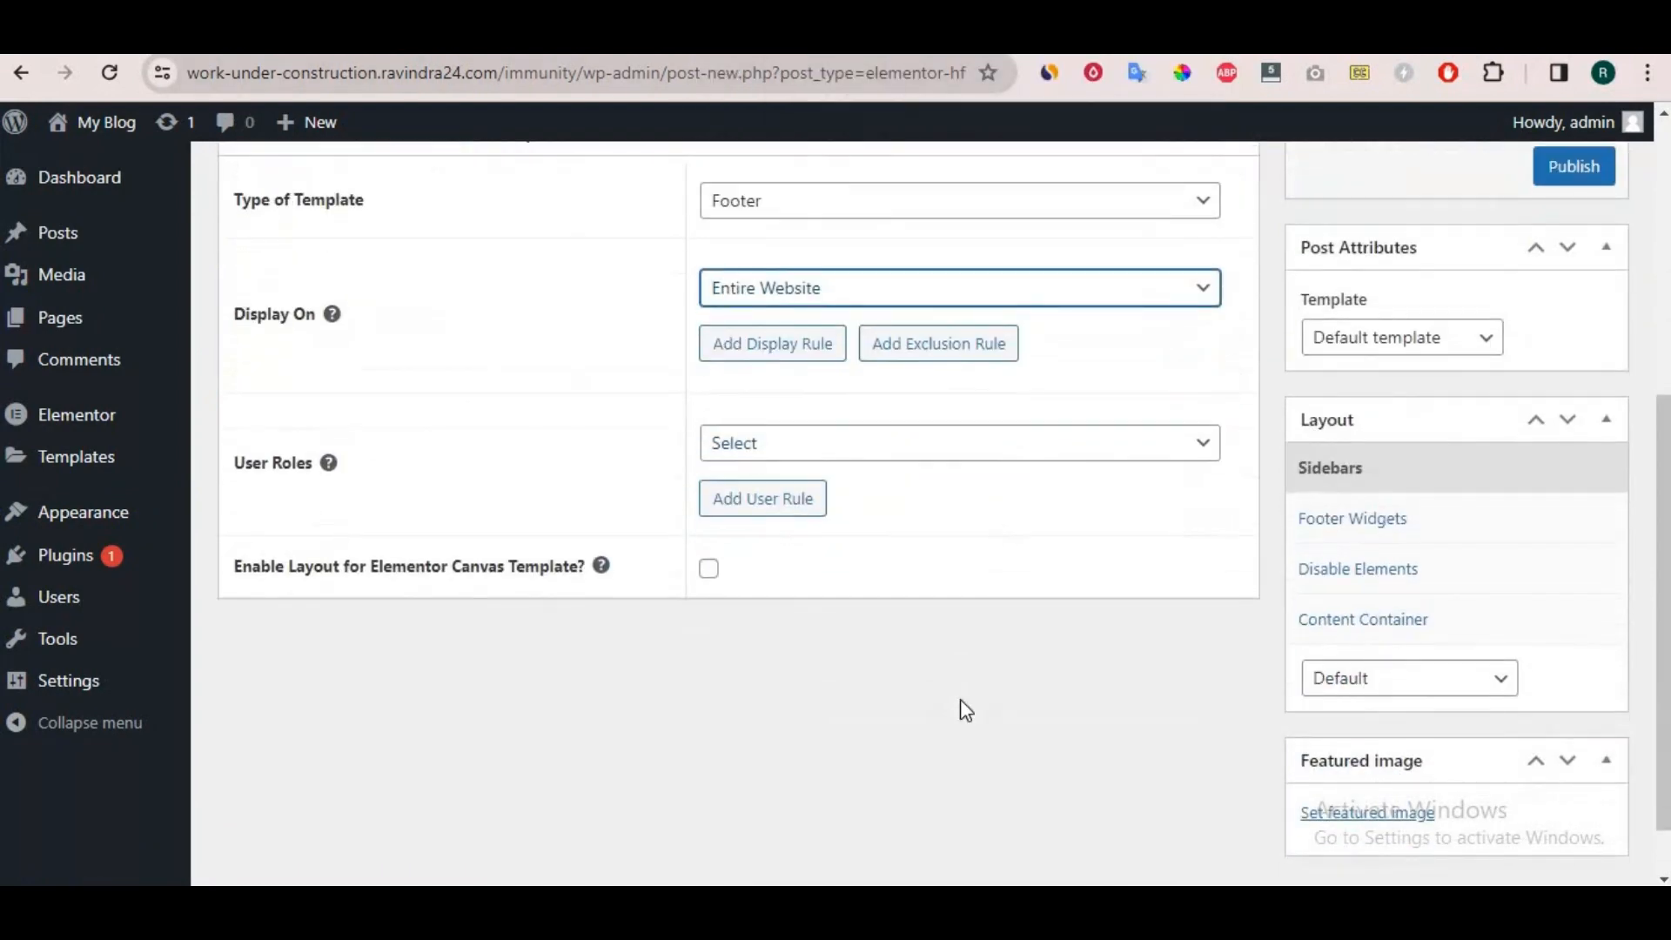
{"action": "left_click", "coordinate": [709, 570]}
{"action": "scroll", "coordinate": [1646, 418], "scroll_direction": "up", "scroll_amount": 3}
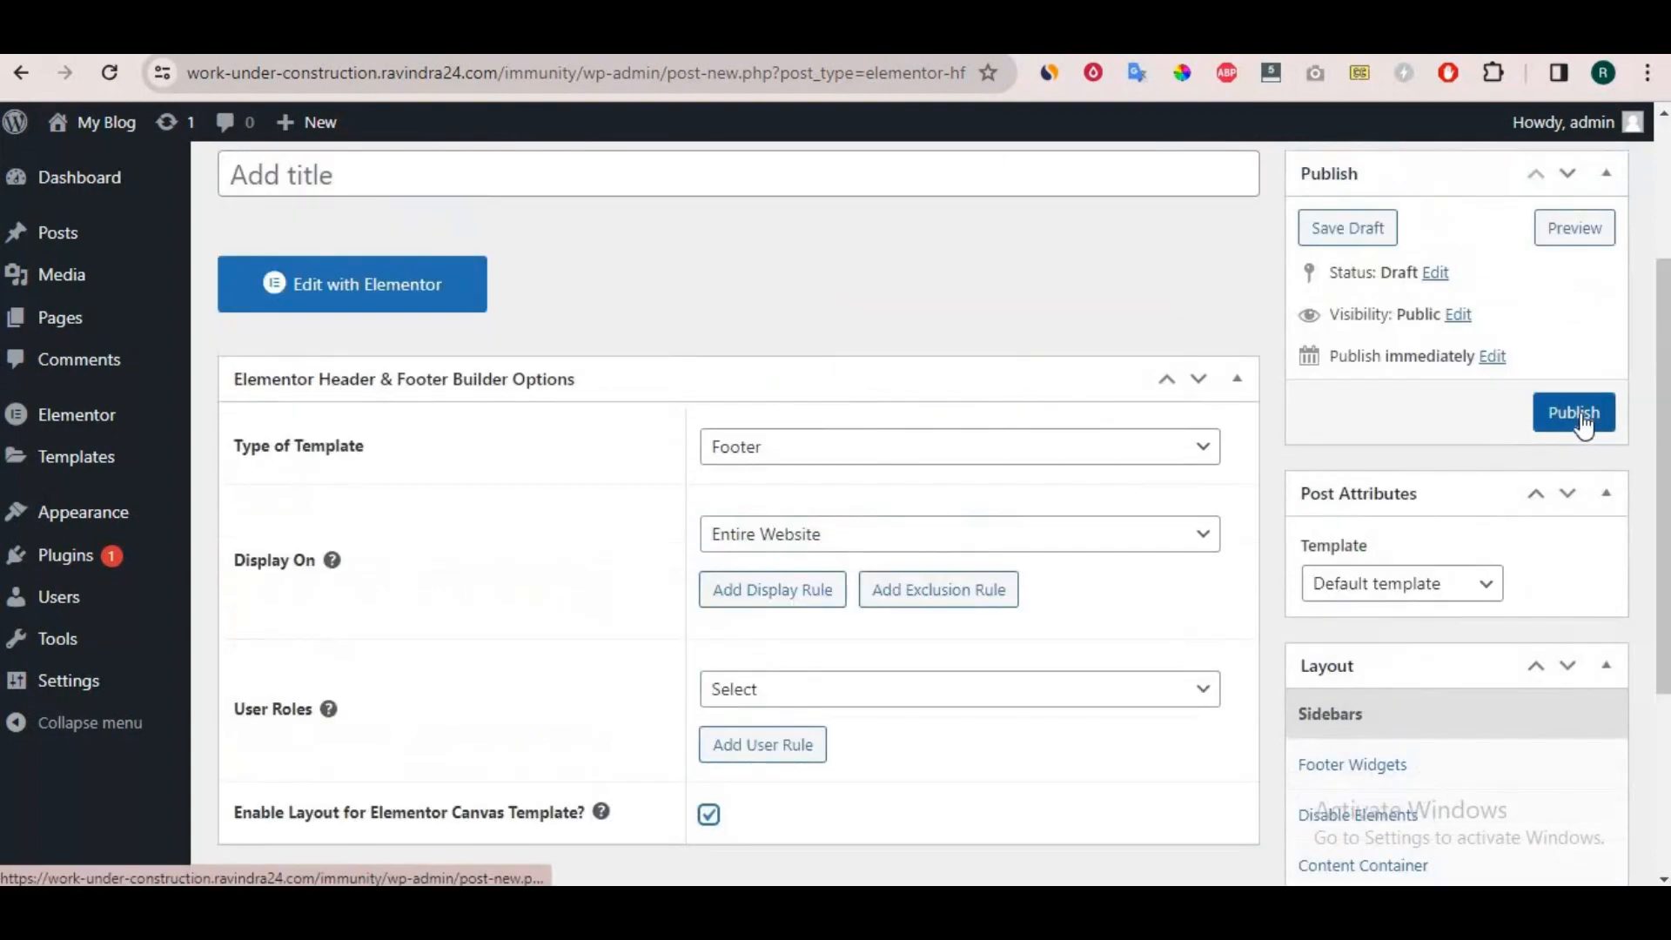
Title the new template "footer" and publish it.
{"action": "left_click", "coordinate": [556, 165]}
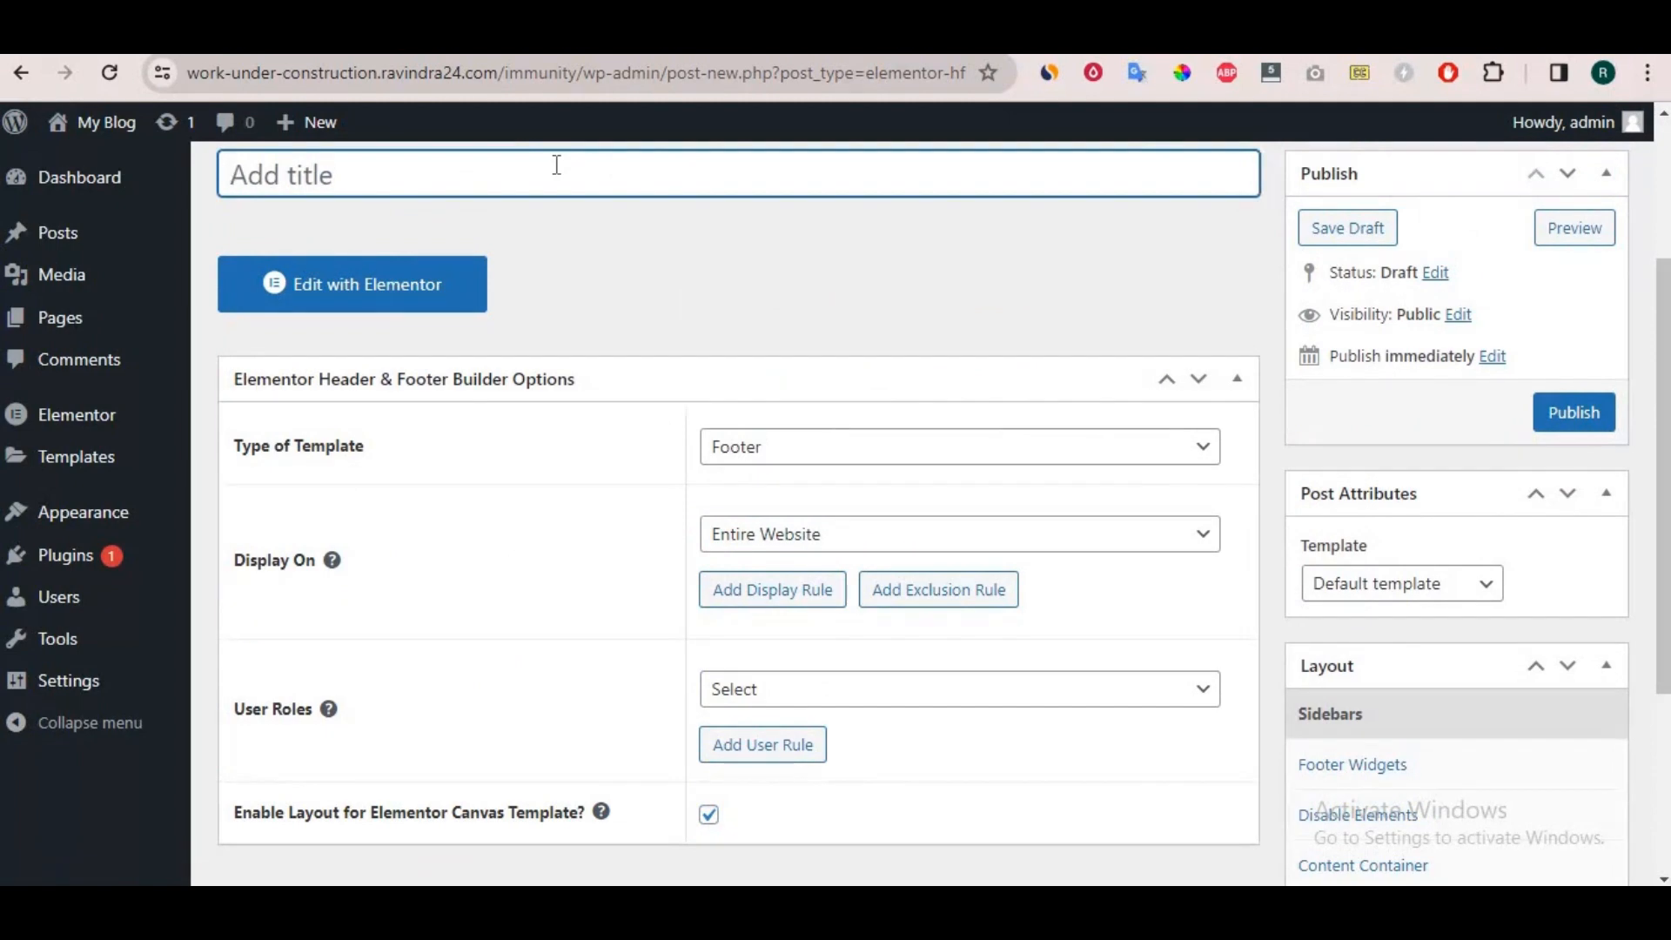
{"action": "type", "text": "footer"}
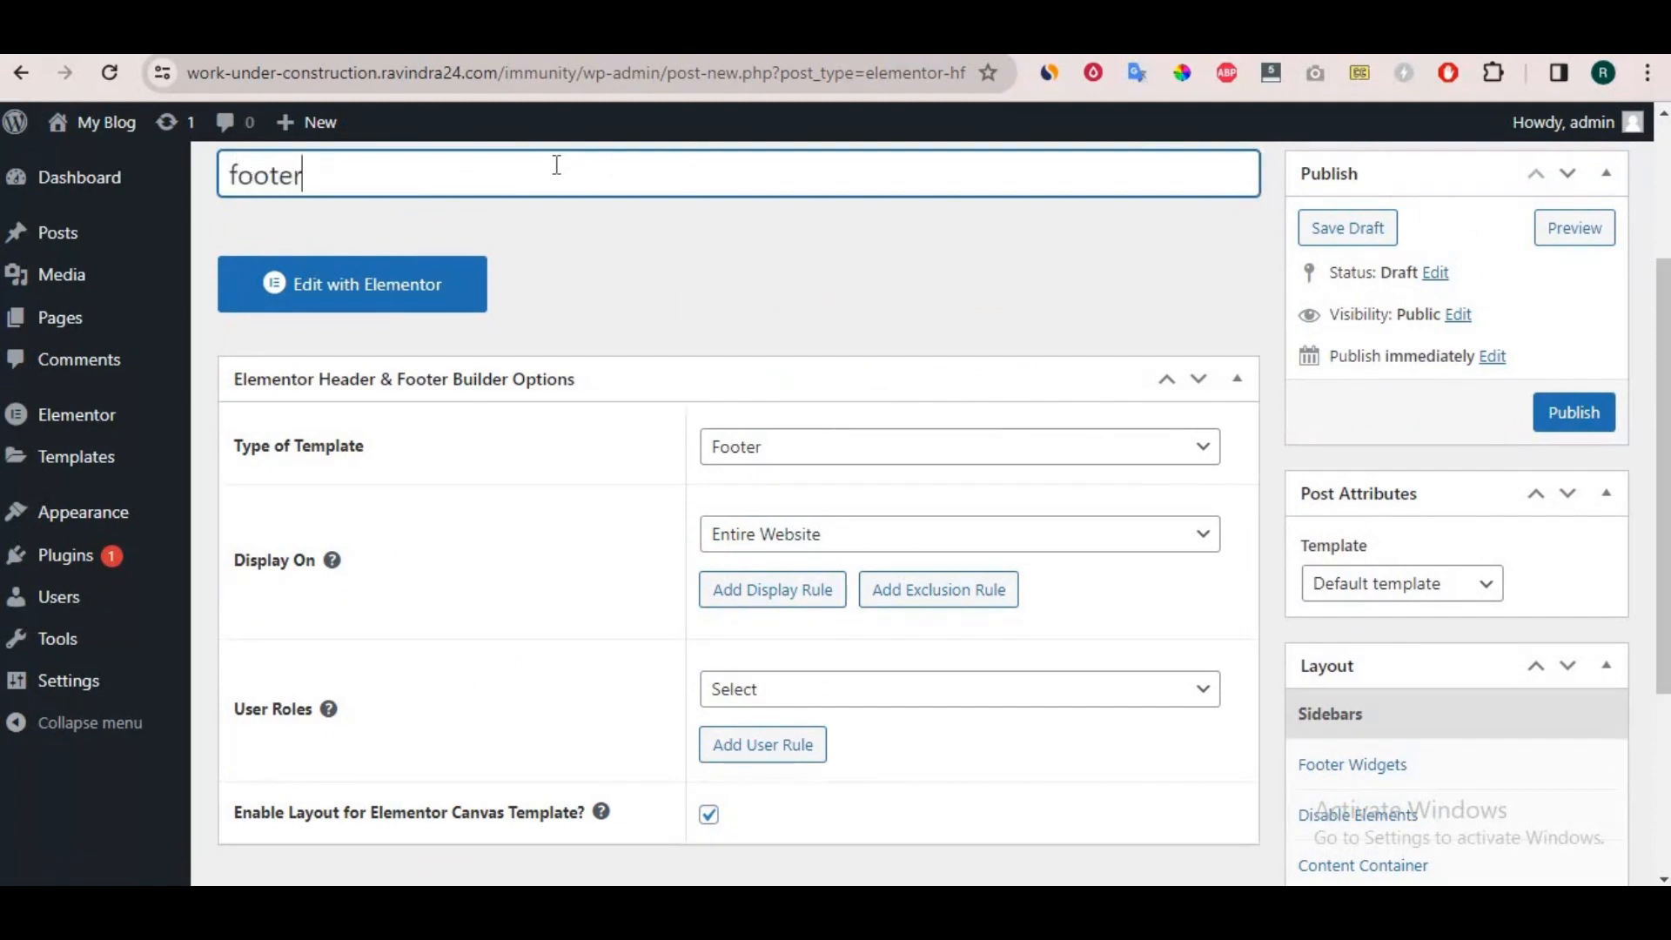
{"action": "left_click", "coordinate": [1577, 413]}
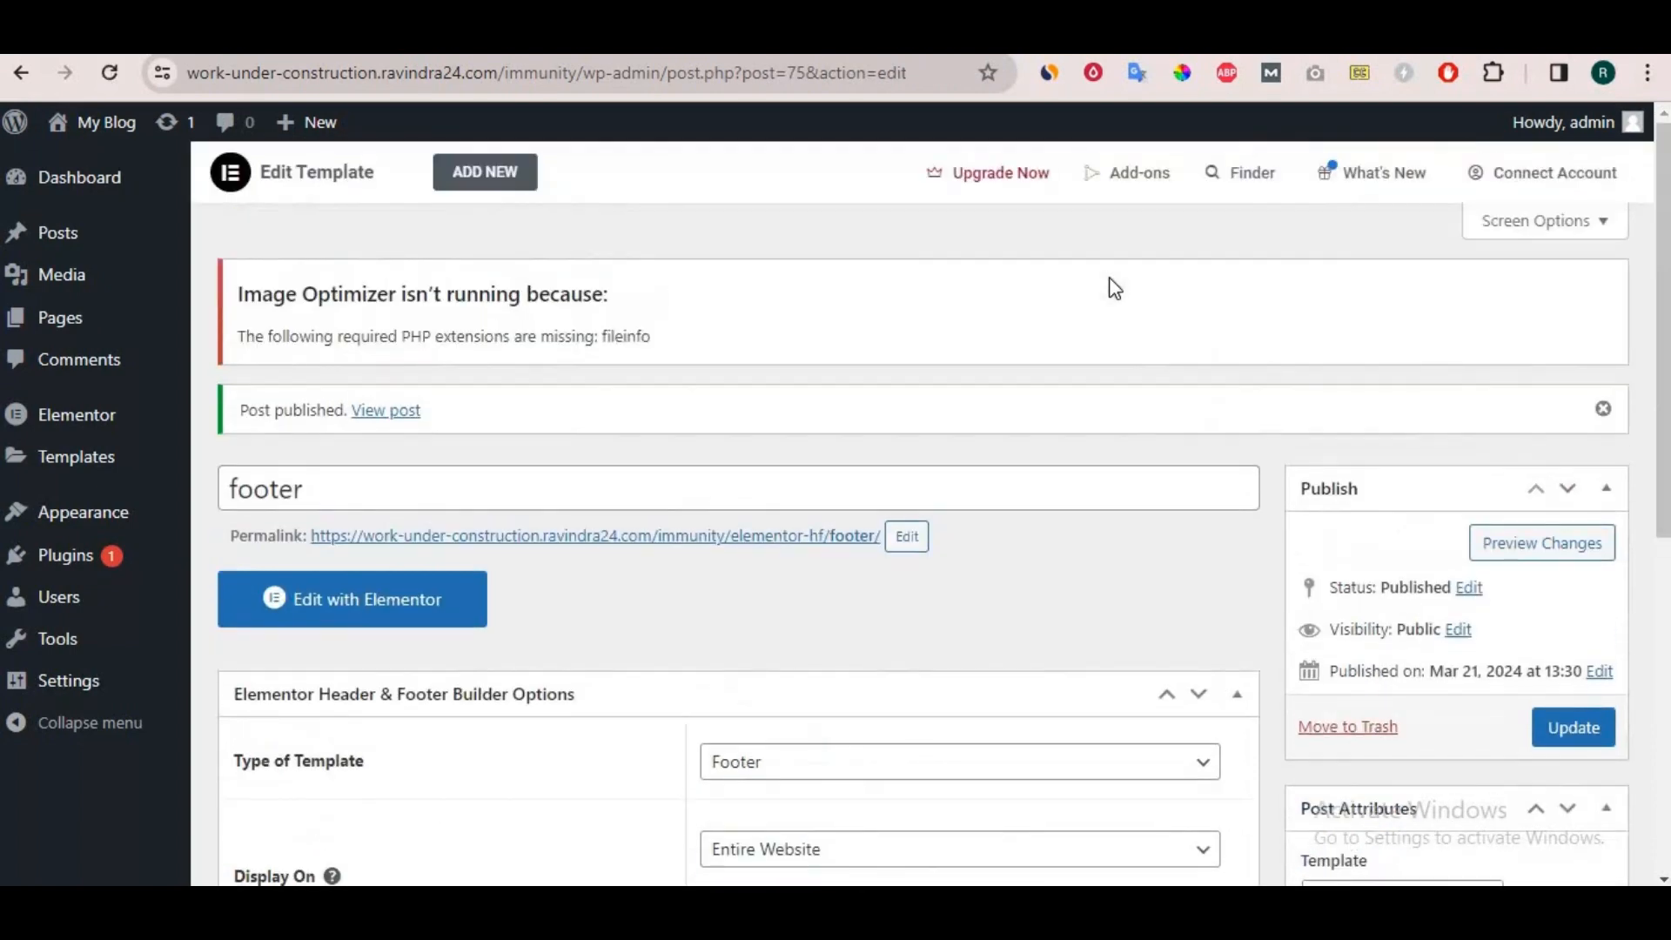
Open the footer template for editing with Elementor and add a container to the empty canvas.
{"action": "scroll", "coordinate": [1008, 332], "scroll_direction": "down", "scroll_amount": 7}
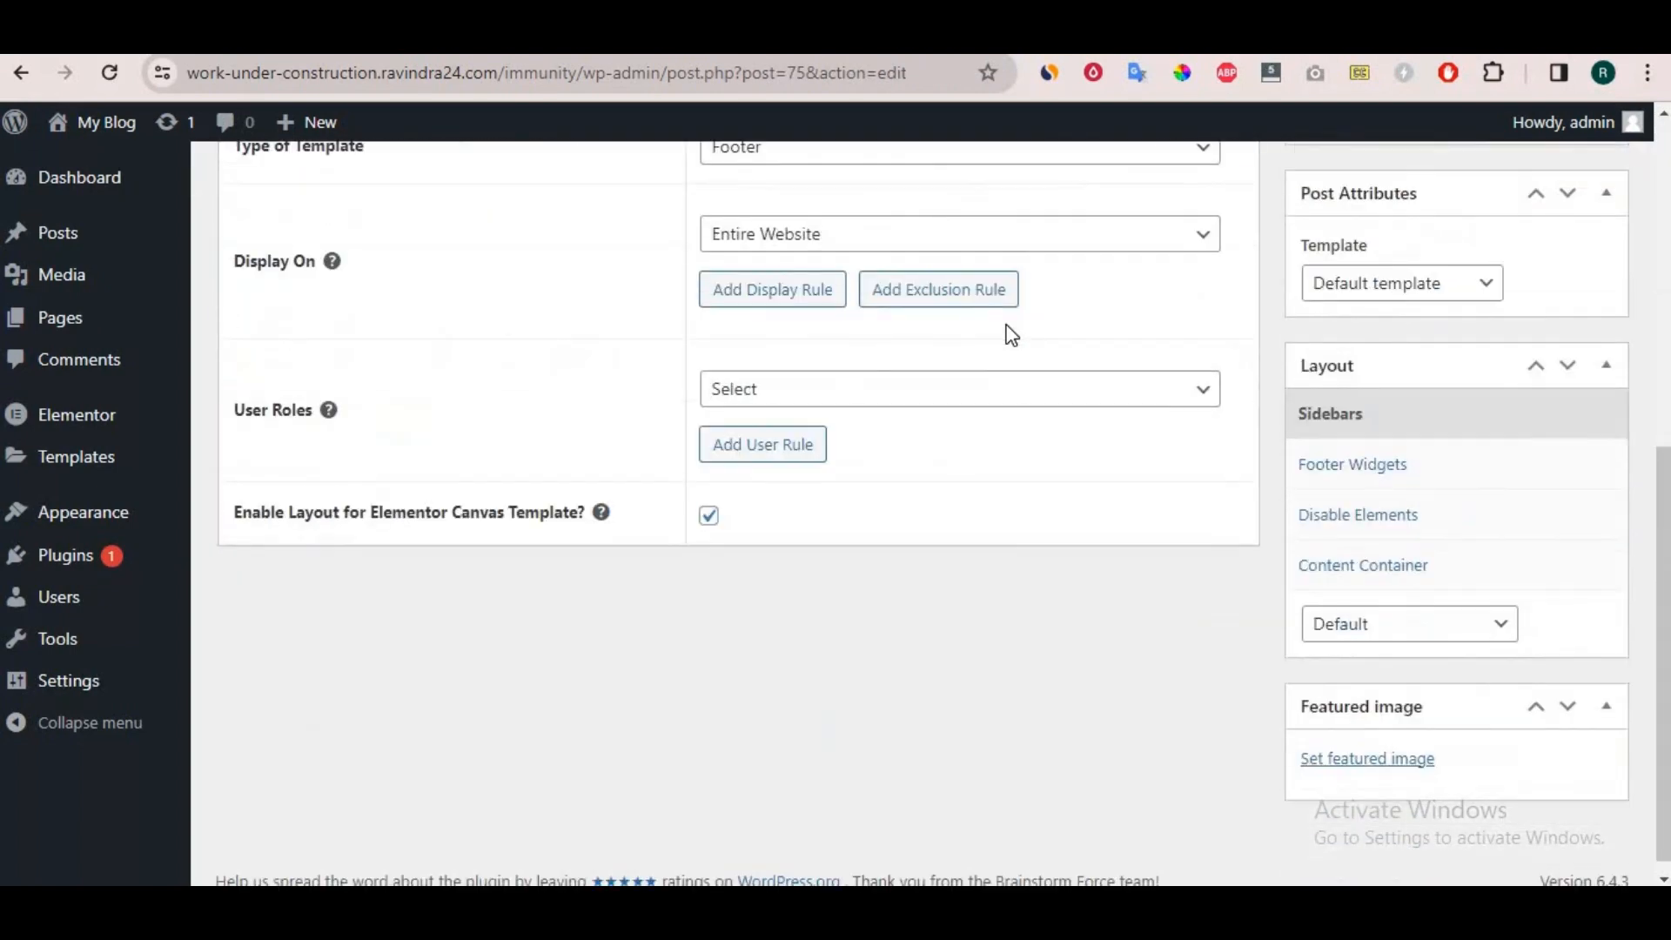
{"action": "scroll", "coordinate": [1009, 334], "scroll_direction": "up", "scroll_amount": 4}
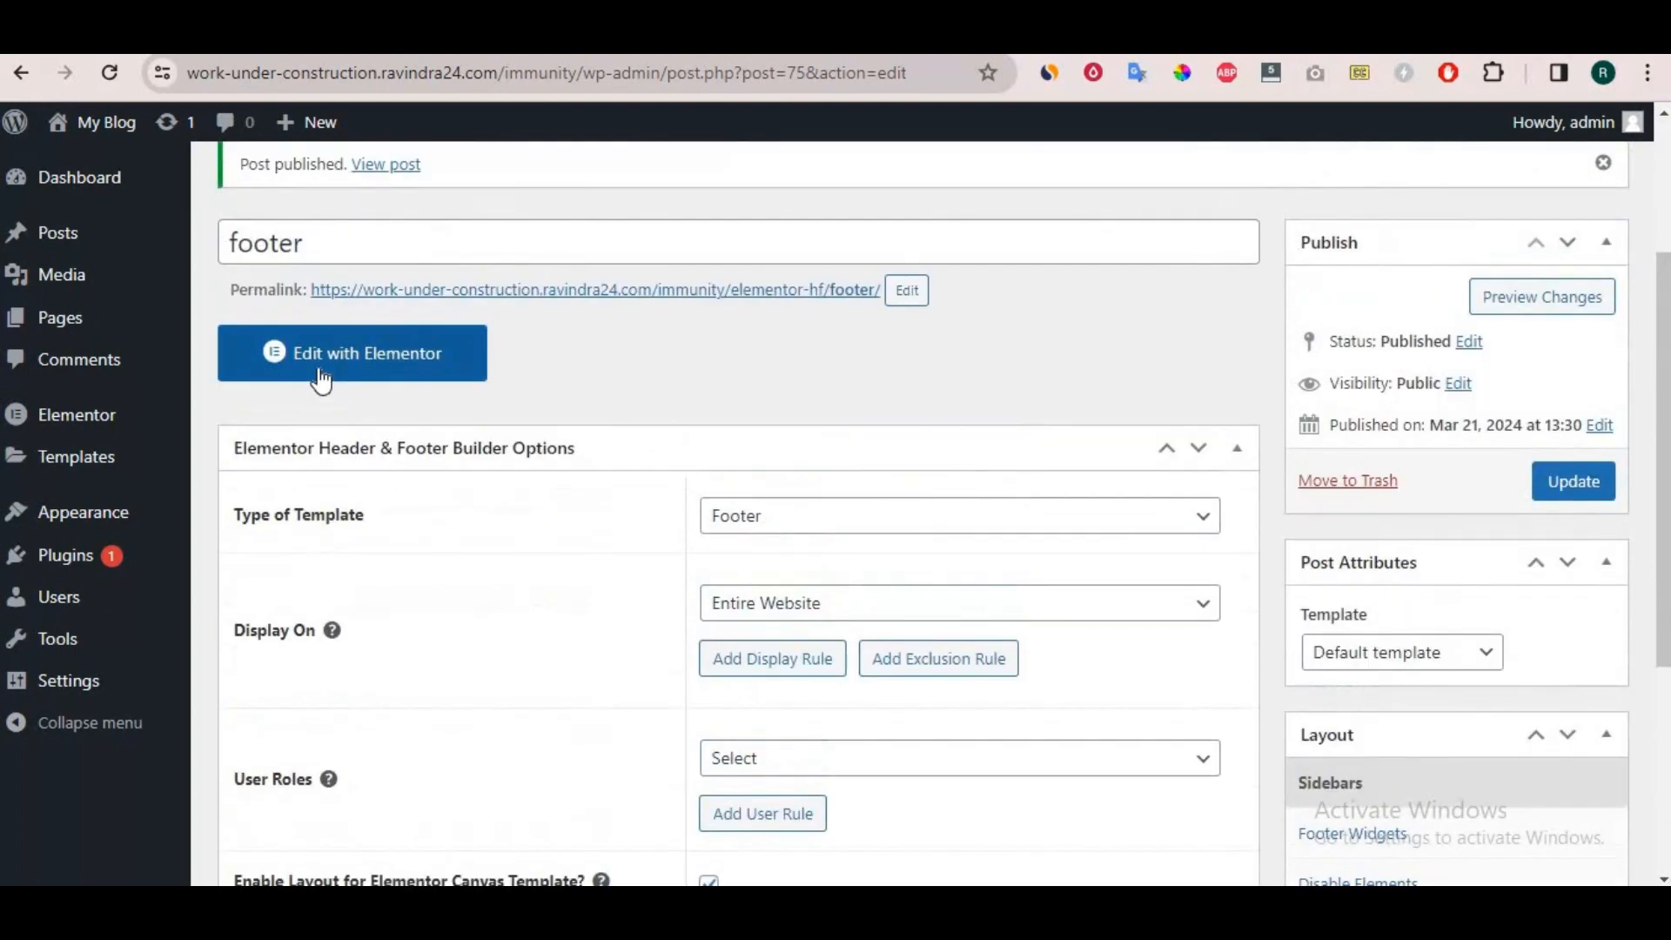
{"action": "left_click", "coordinate": [321, 381]}
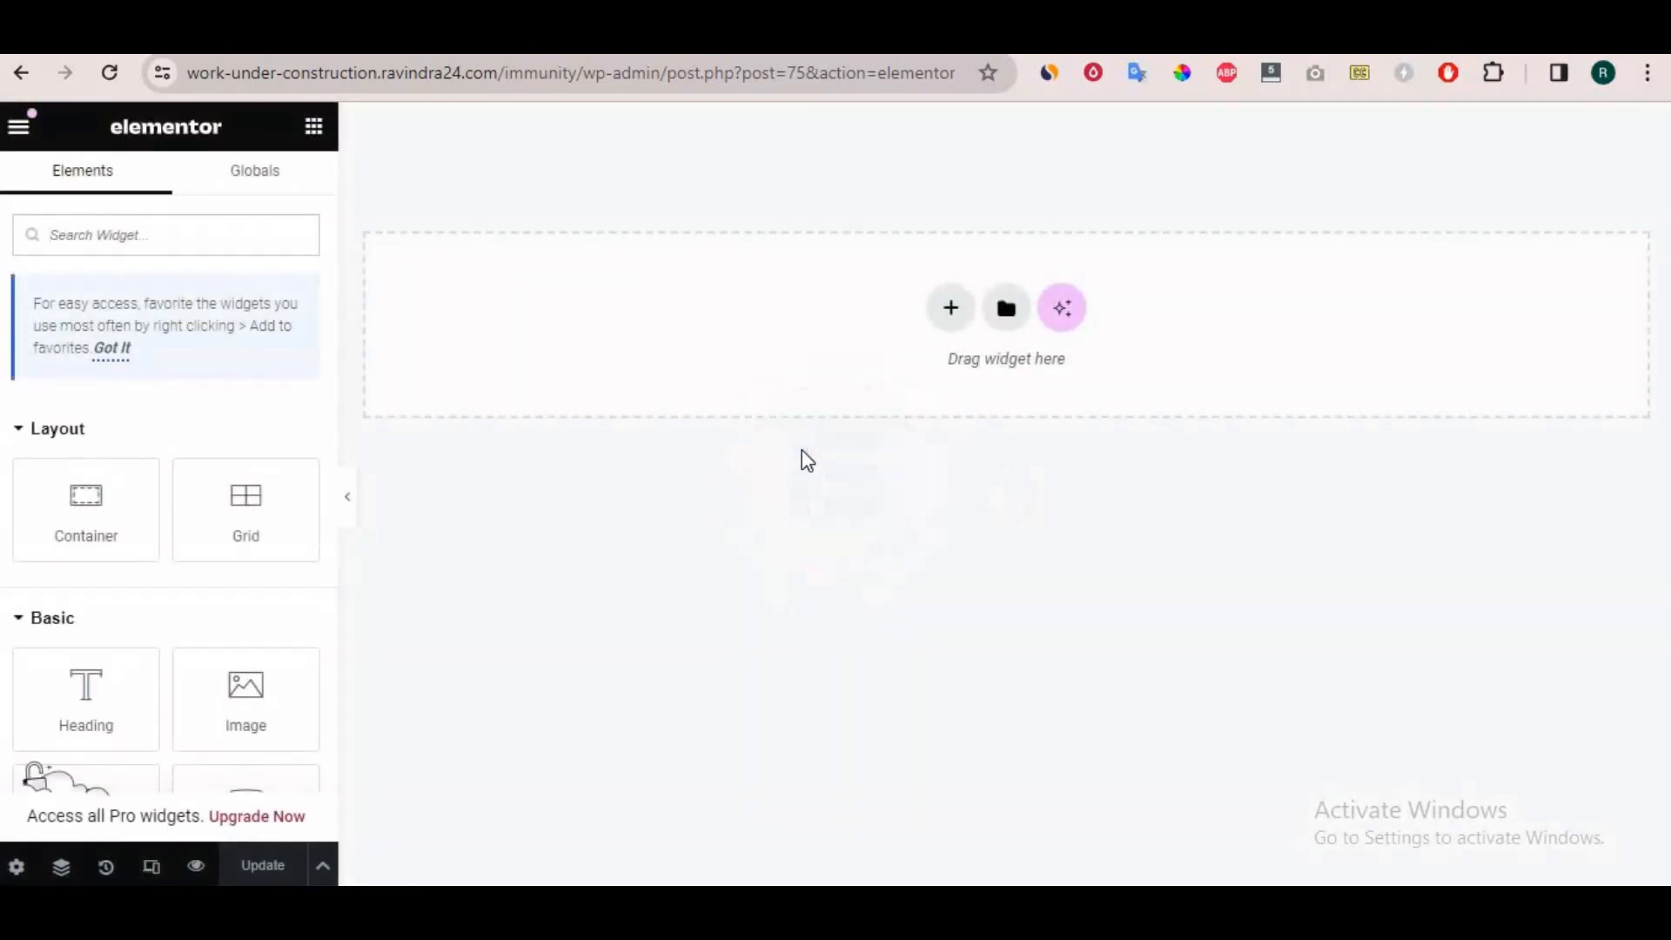
{"action": "left_click", "coordinate": [948, 319]}
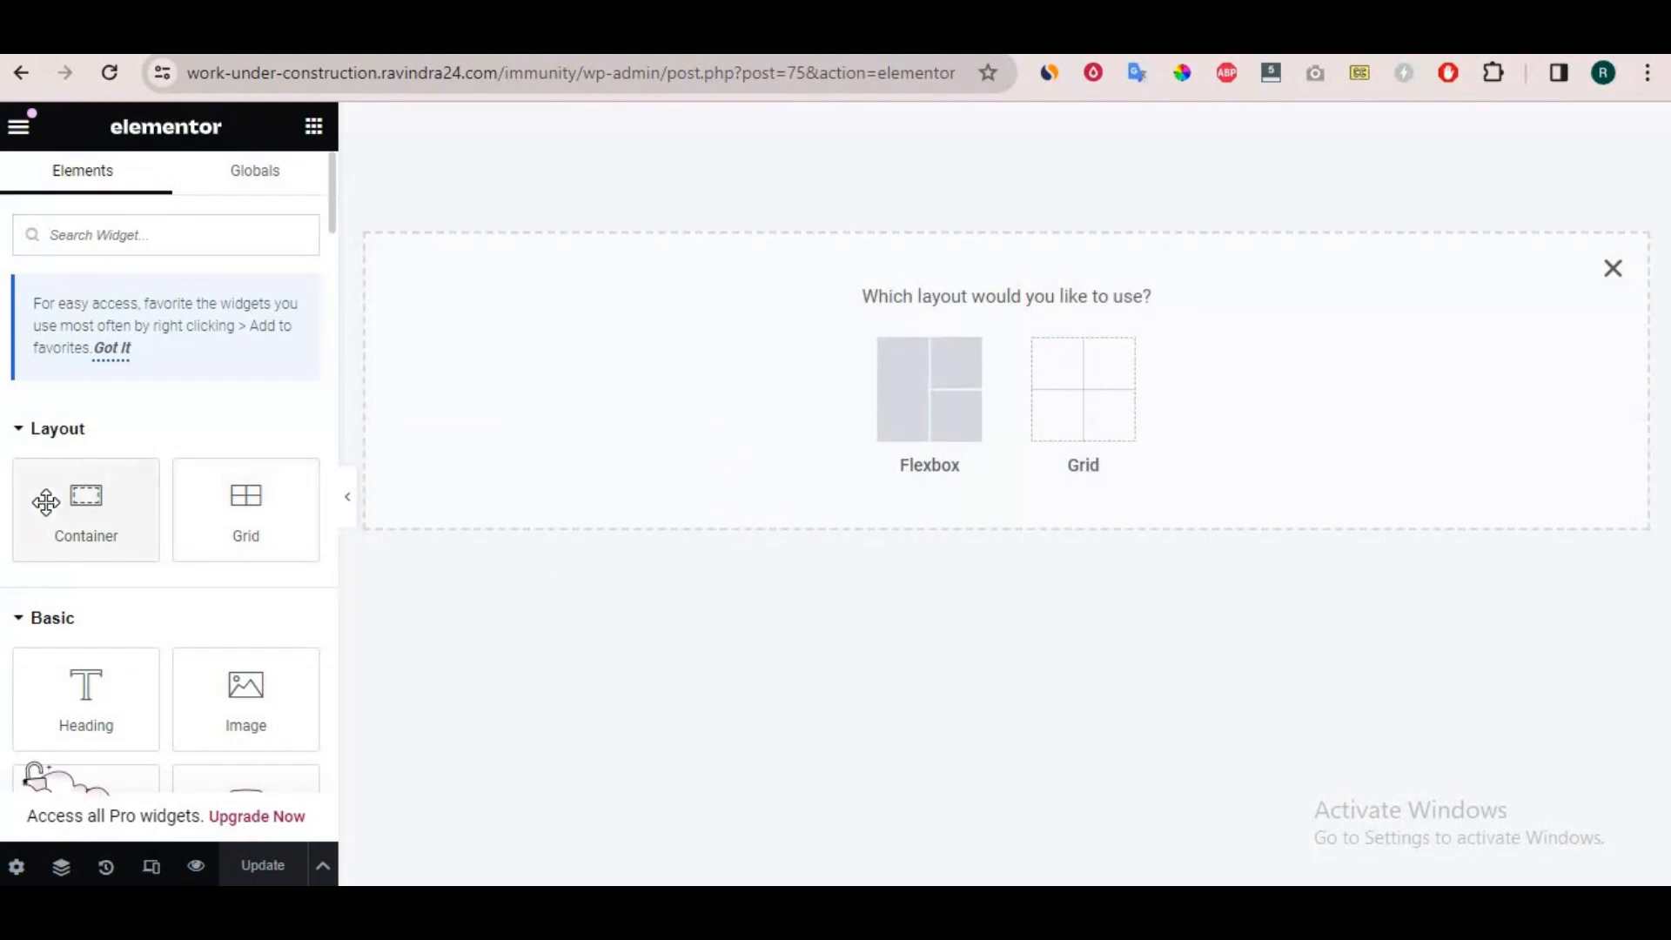
{"action": "left_click_drag", "start_coordinate": [45, 498], "coordinate": [799, 312]}
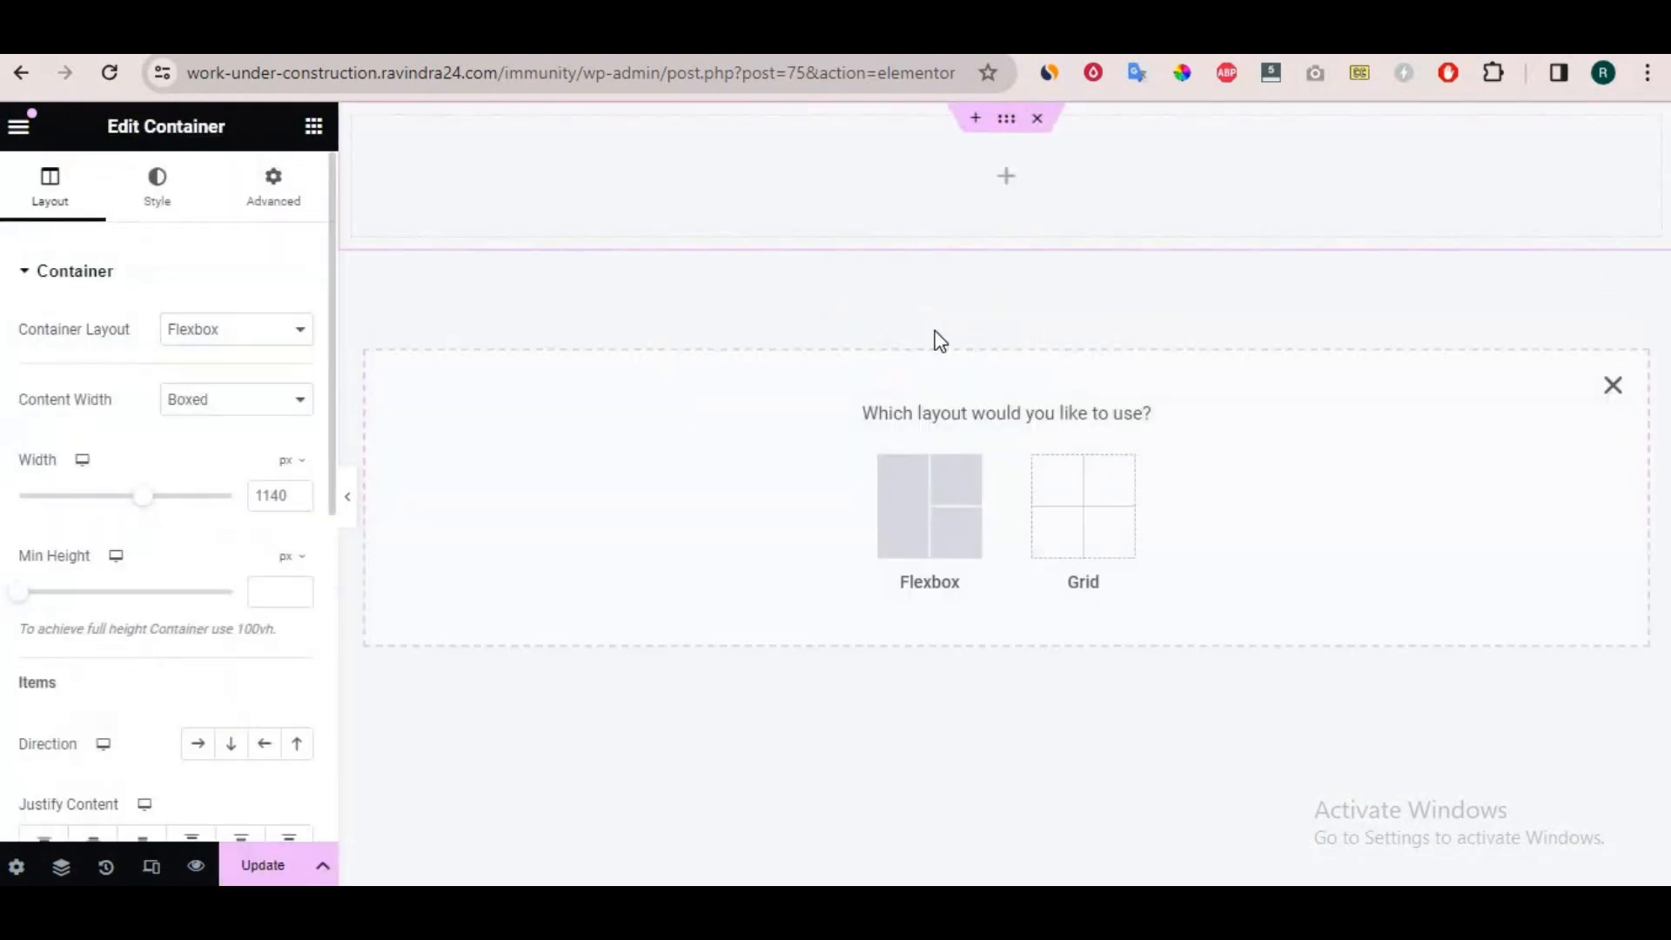
{"action": "left_click", "coordinate": [1613, 386]}
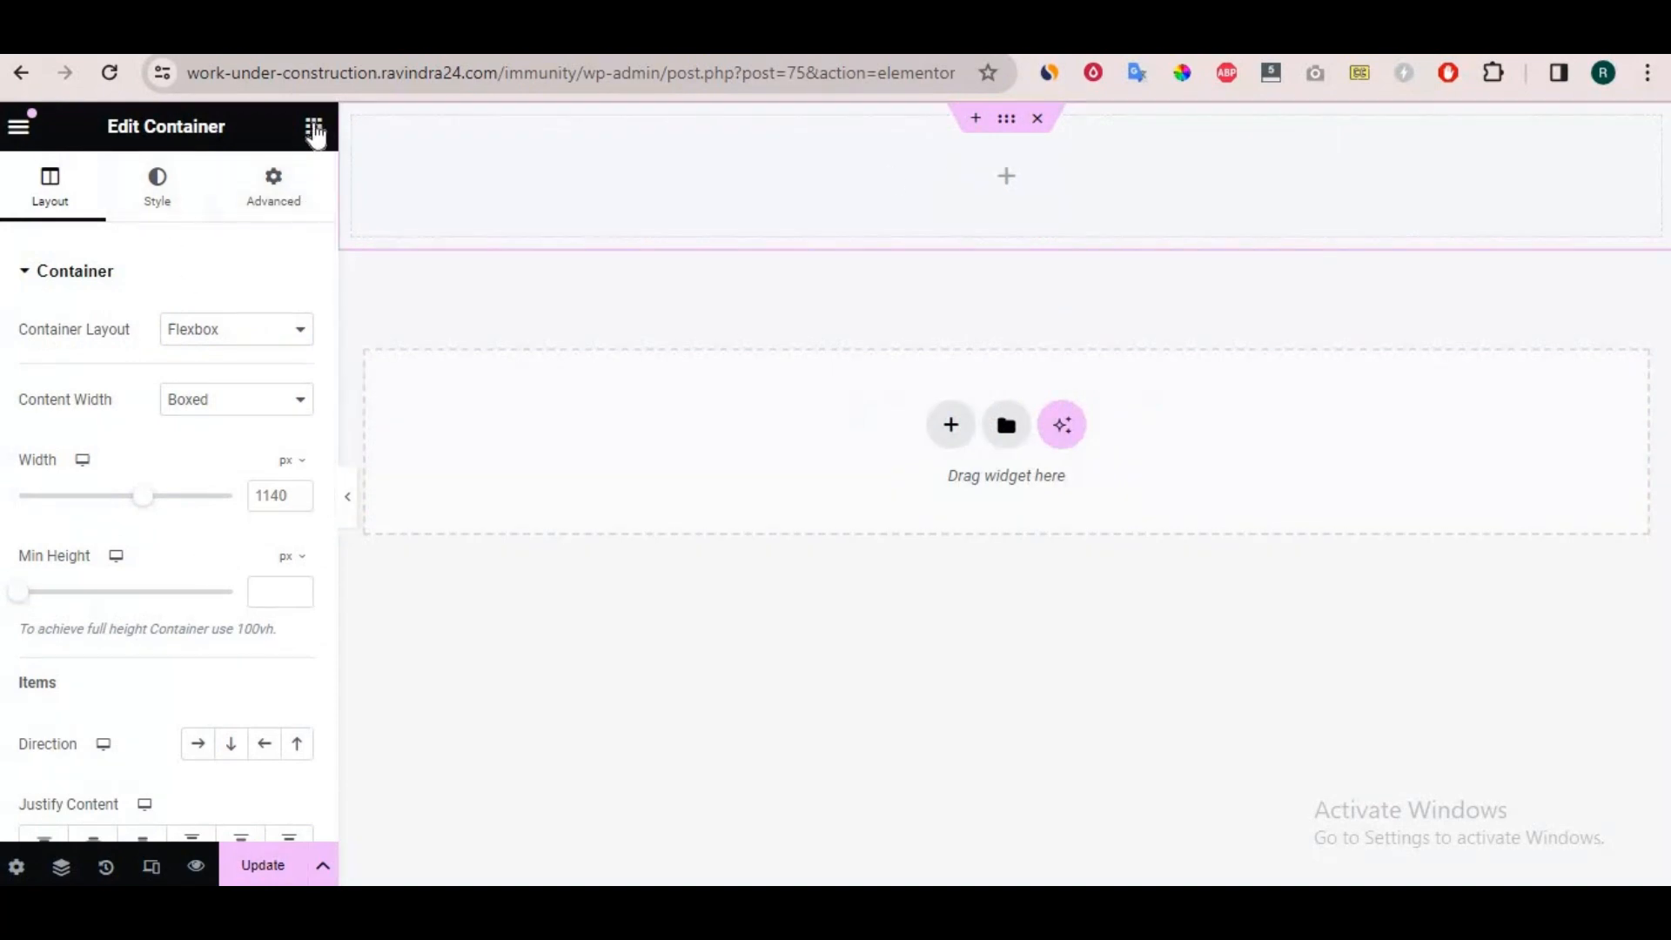
Nest a container inside the footer container and add a second inner container beside it.
{"action": "left_click", "coordinate": [314, 128]}
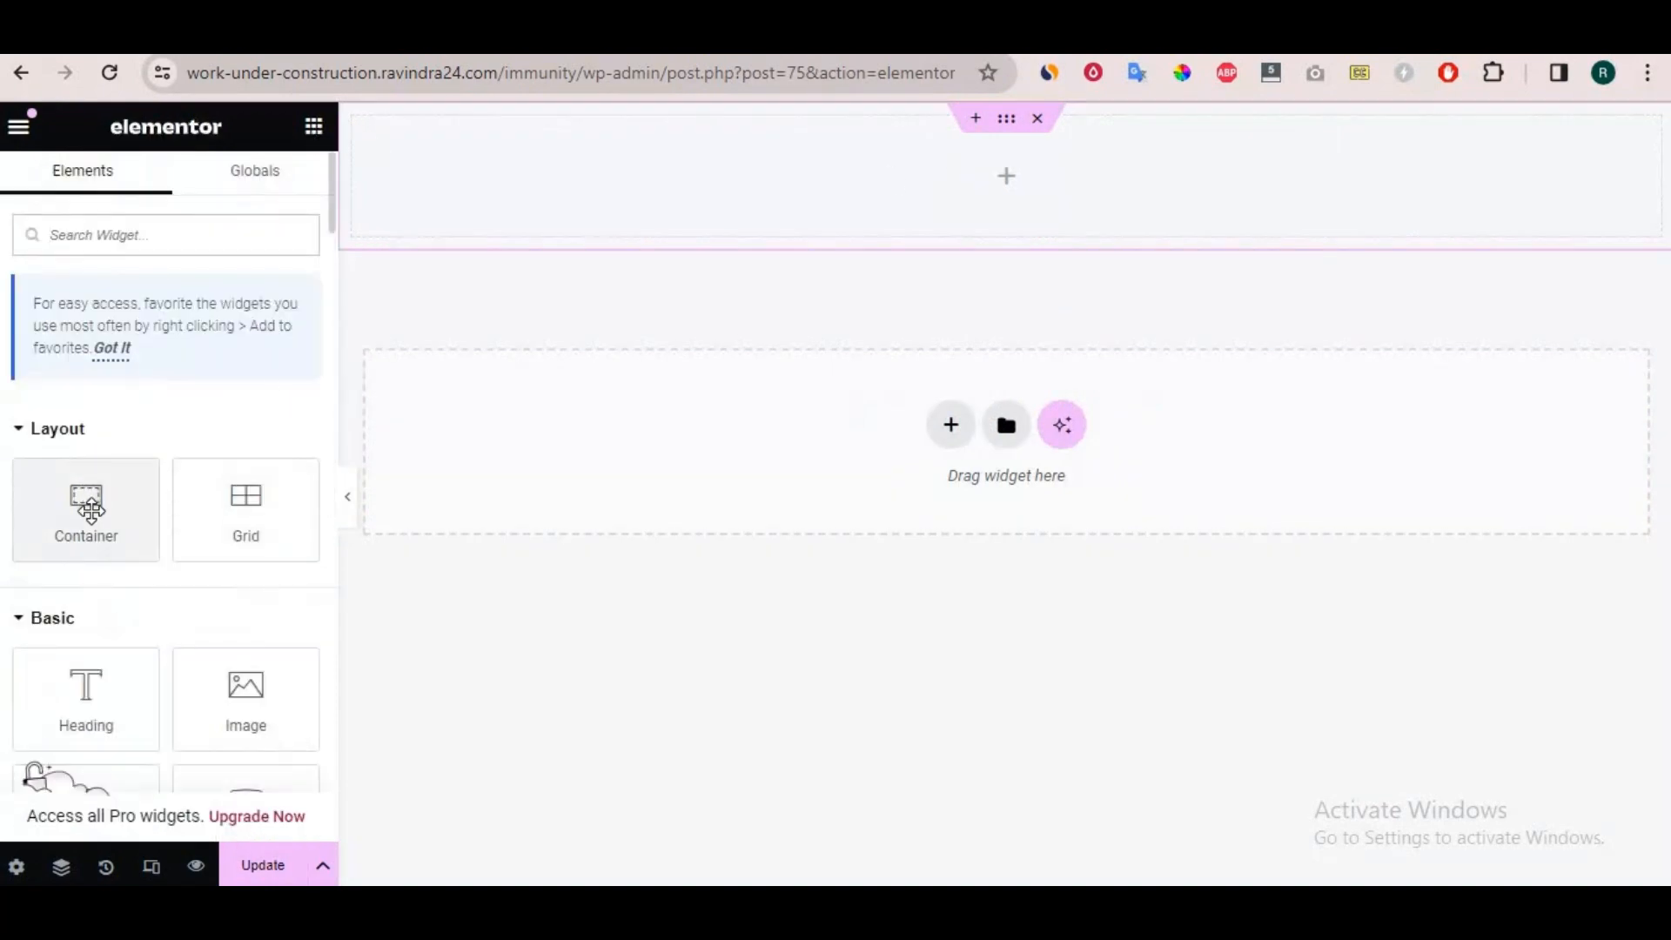
{"action": "left_click_drag", "start_coordinate": [90, 511], "coordinate": [529, 212]}
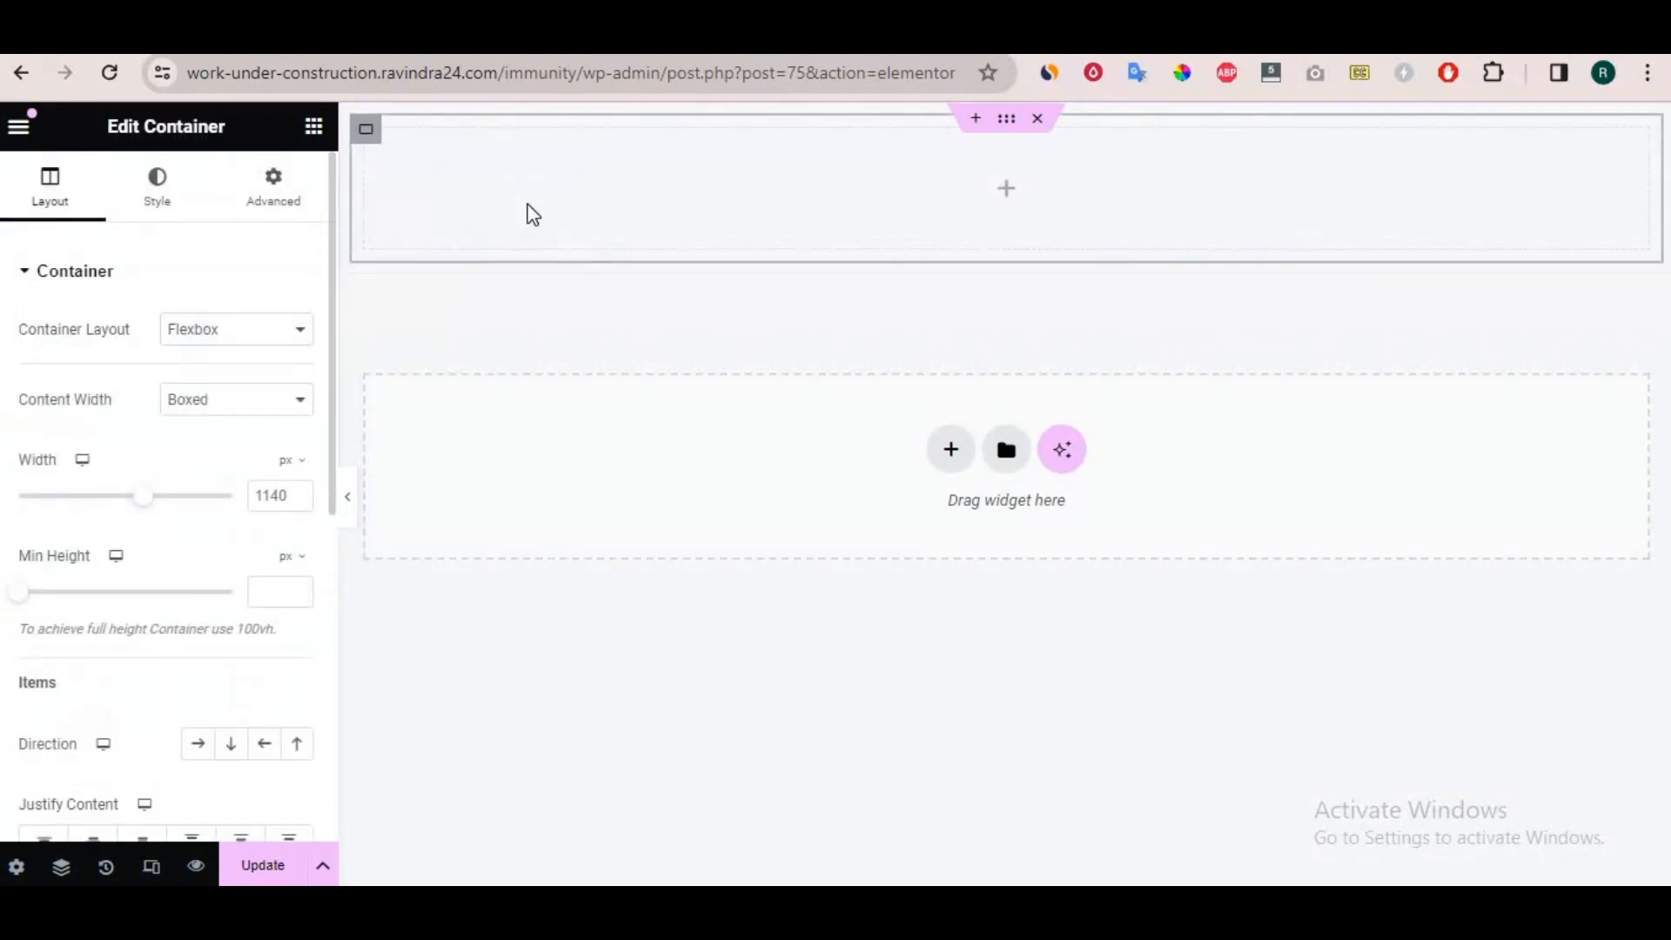
{"action": "right_click", "coordinate": [366, 130]}
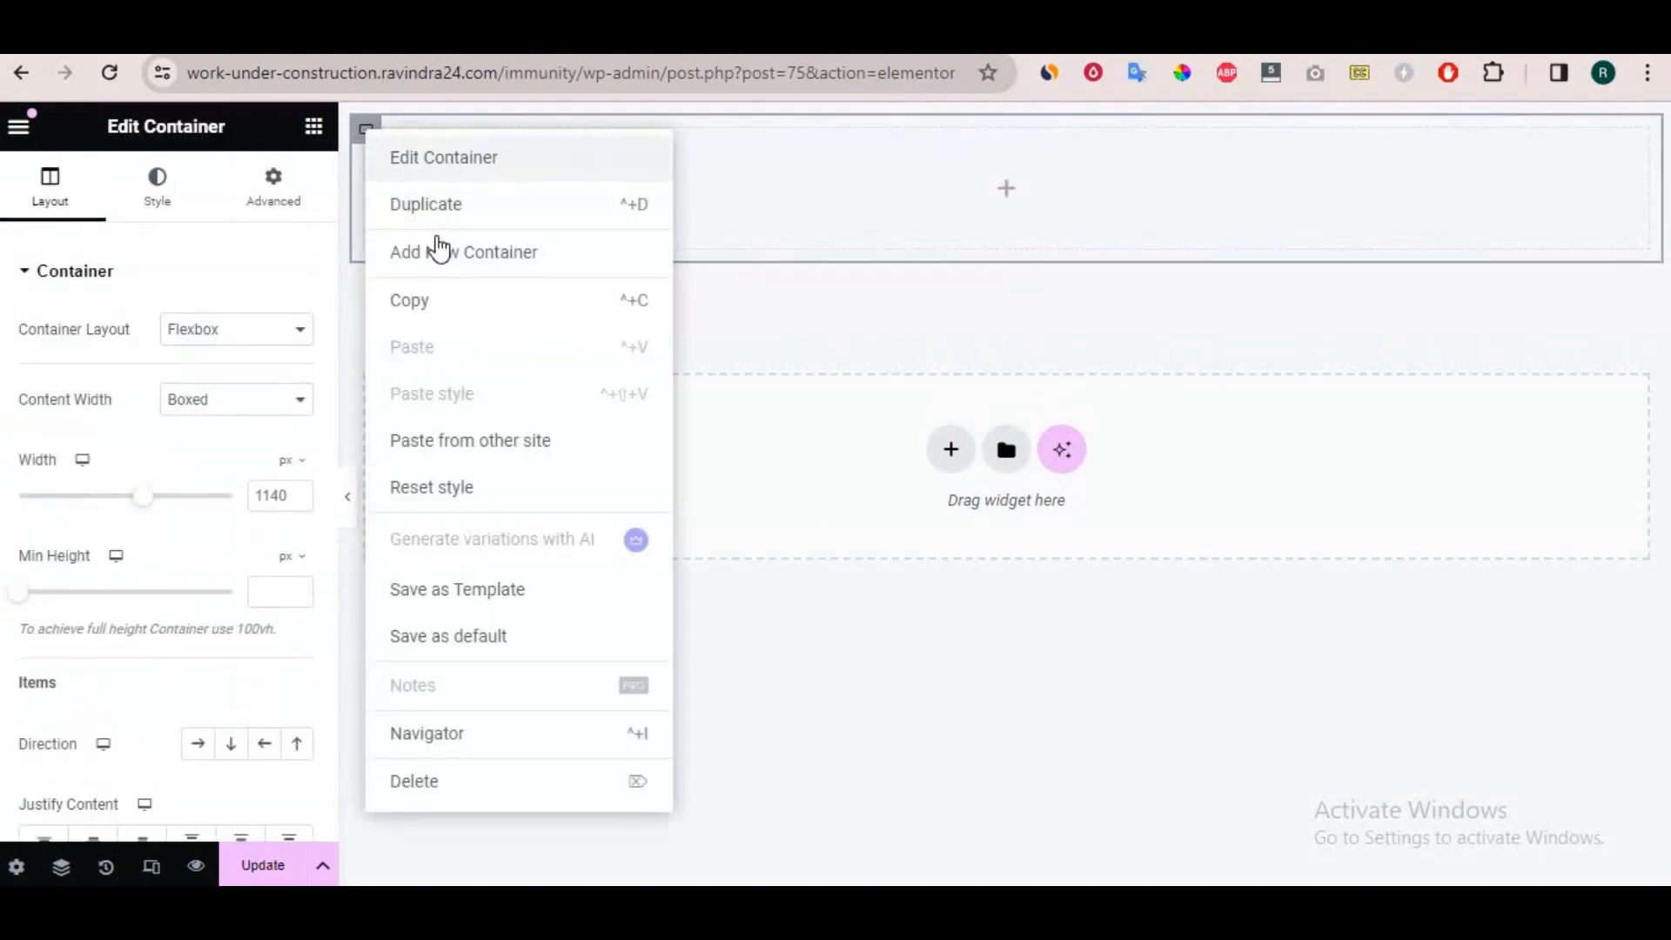
{"action": "left_click", "coordinate": [437, 252]}
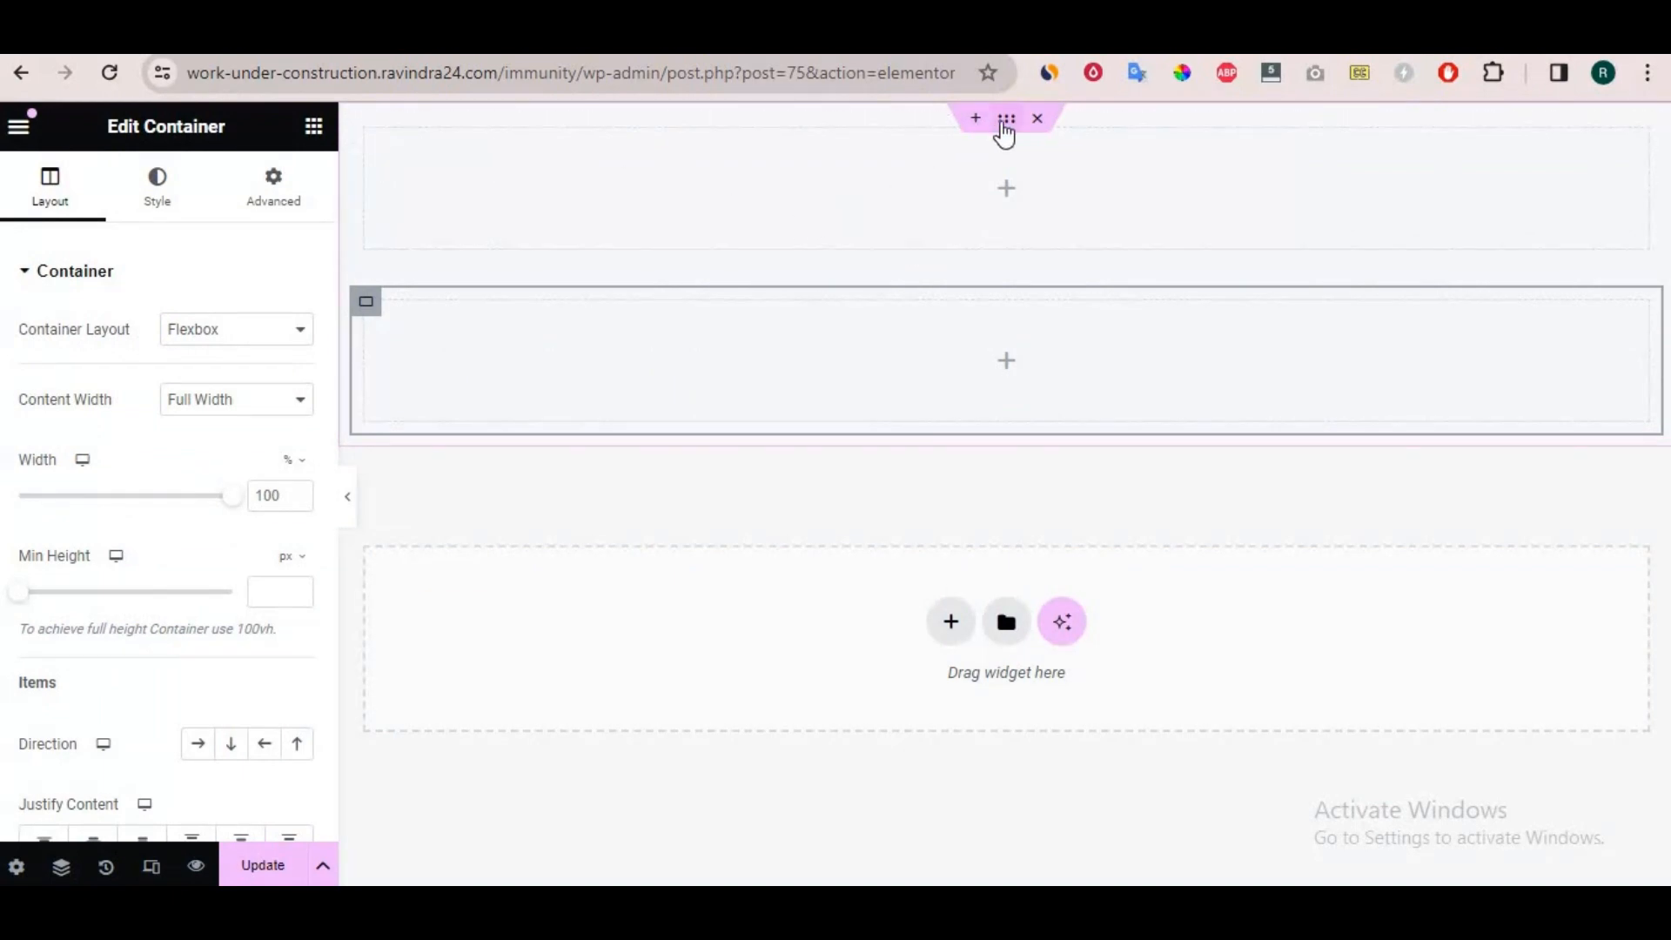
Set the outer footer container's Direction to a horizontal row and add a third inner container.
{"action": "left_click", "coordinate": [1006, 122]}
{"action": "scroll", "coordinate": [235, 640], "scroll_direction": "down", "scroll_amount": 3}
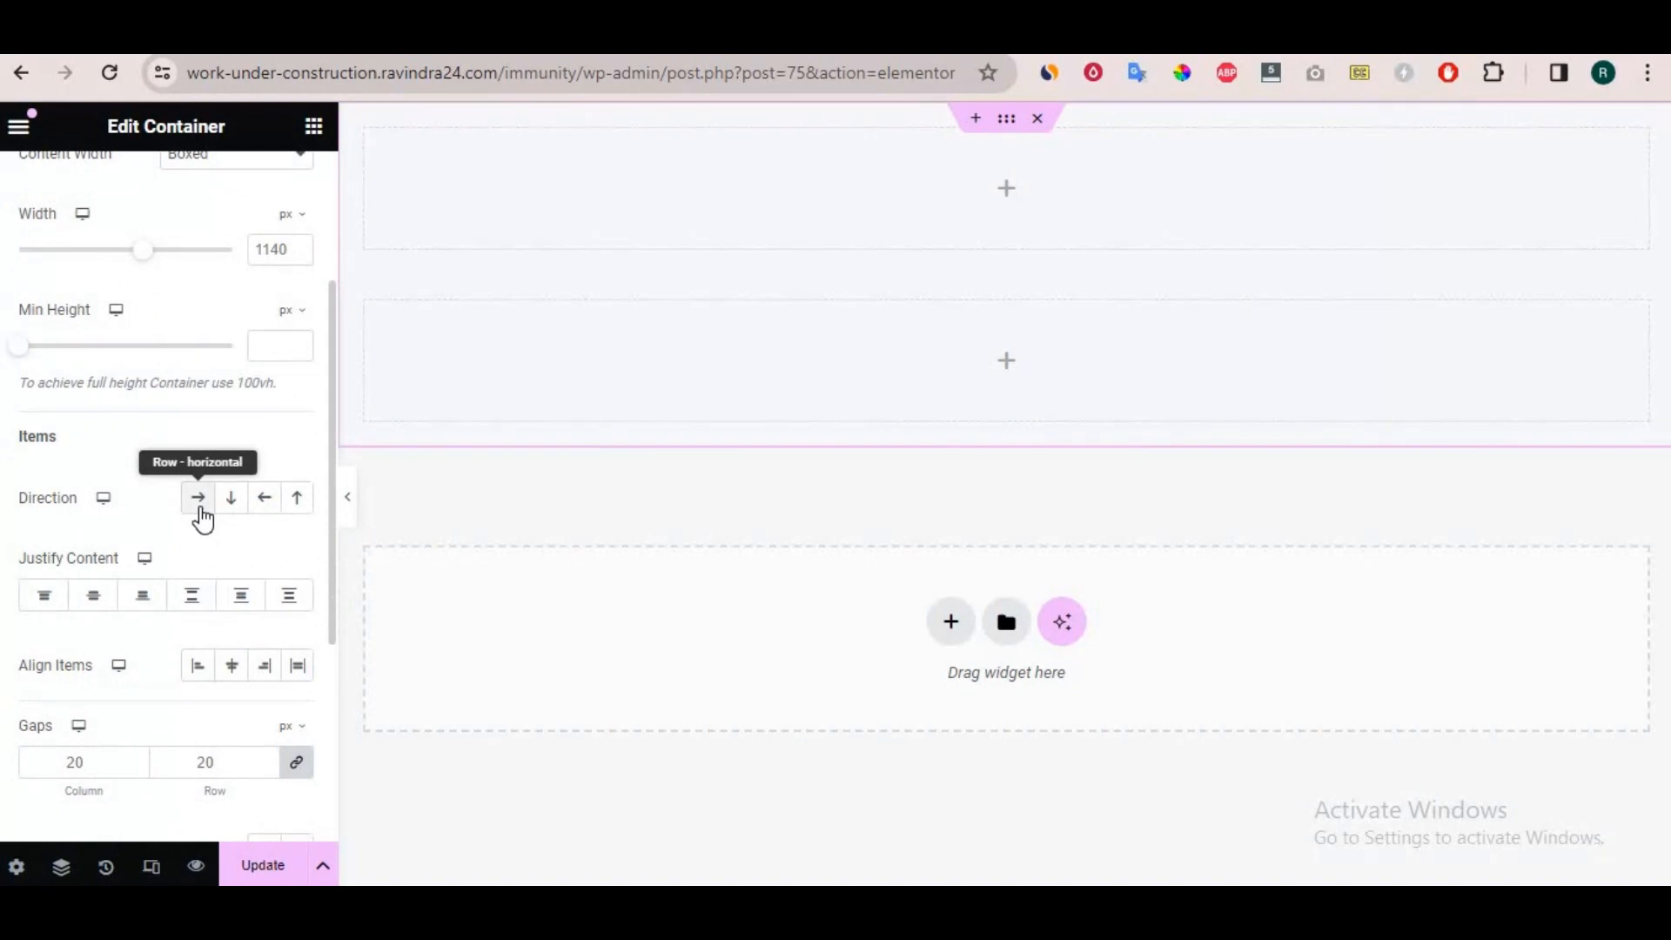
{"action": "left_click", "coordinate": [200, 508]}
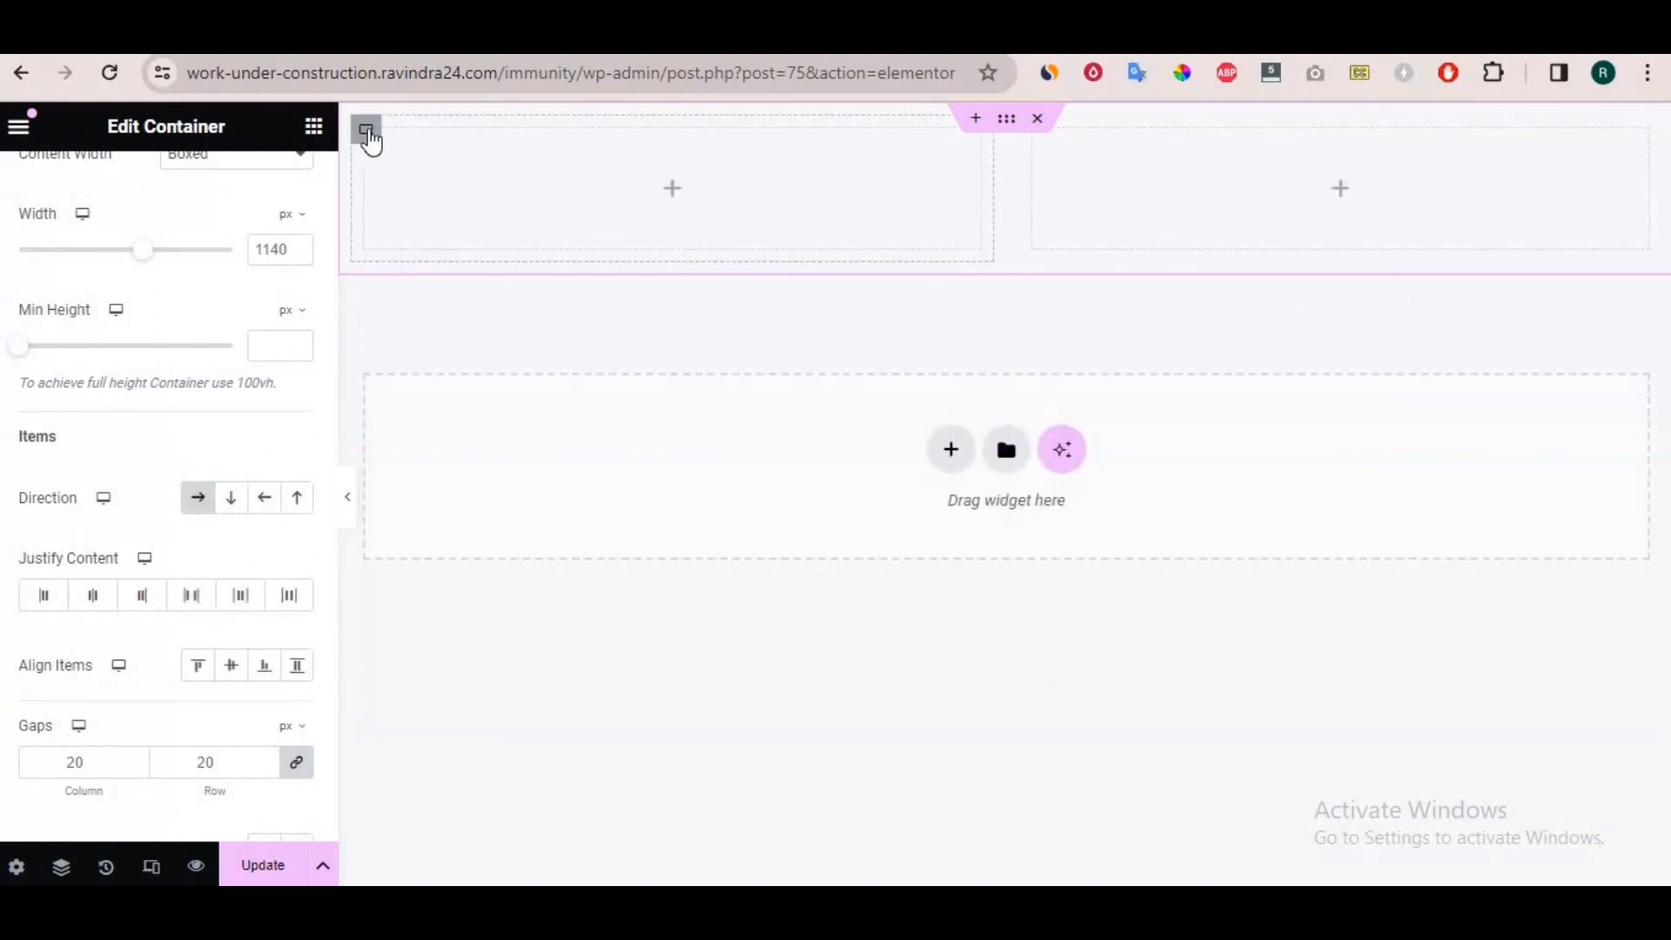
{"action": "right_click", "coordinate": [367, 130]}
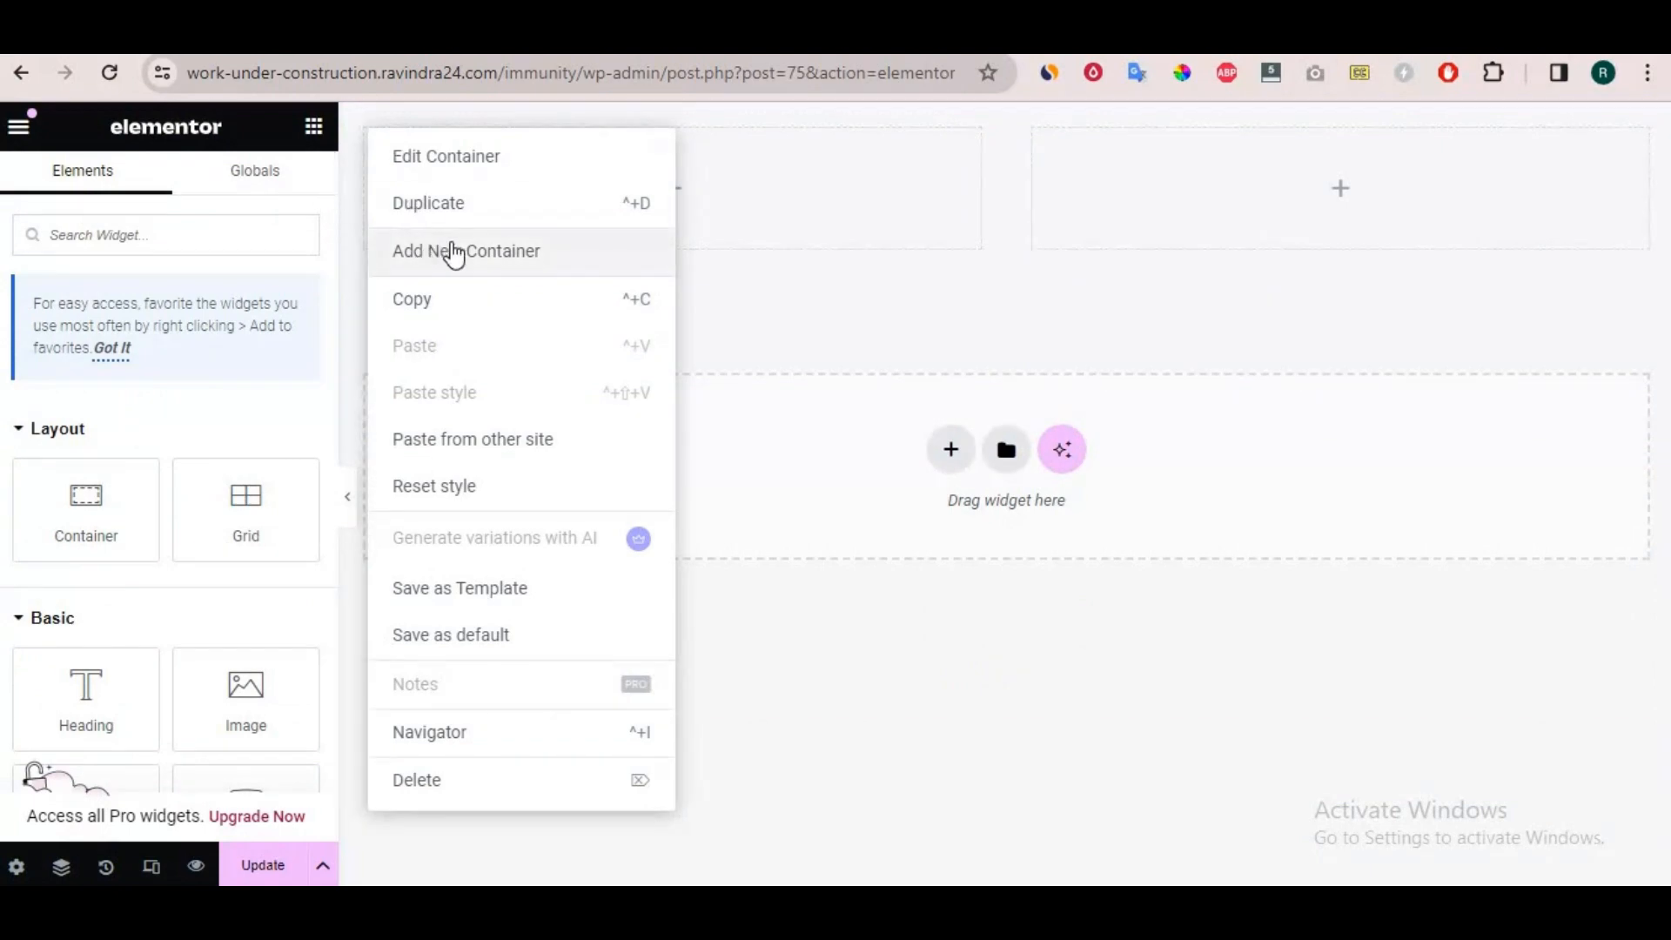
{"action": "left_click", "coordinate": [452, 253]}
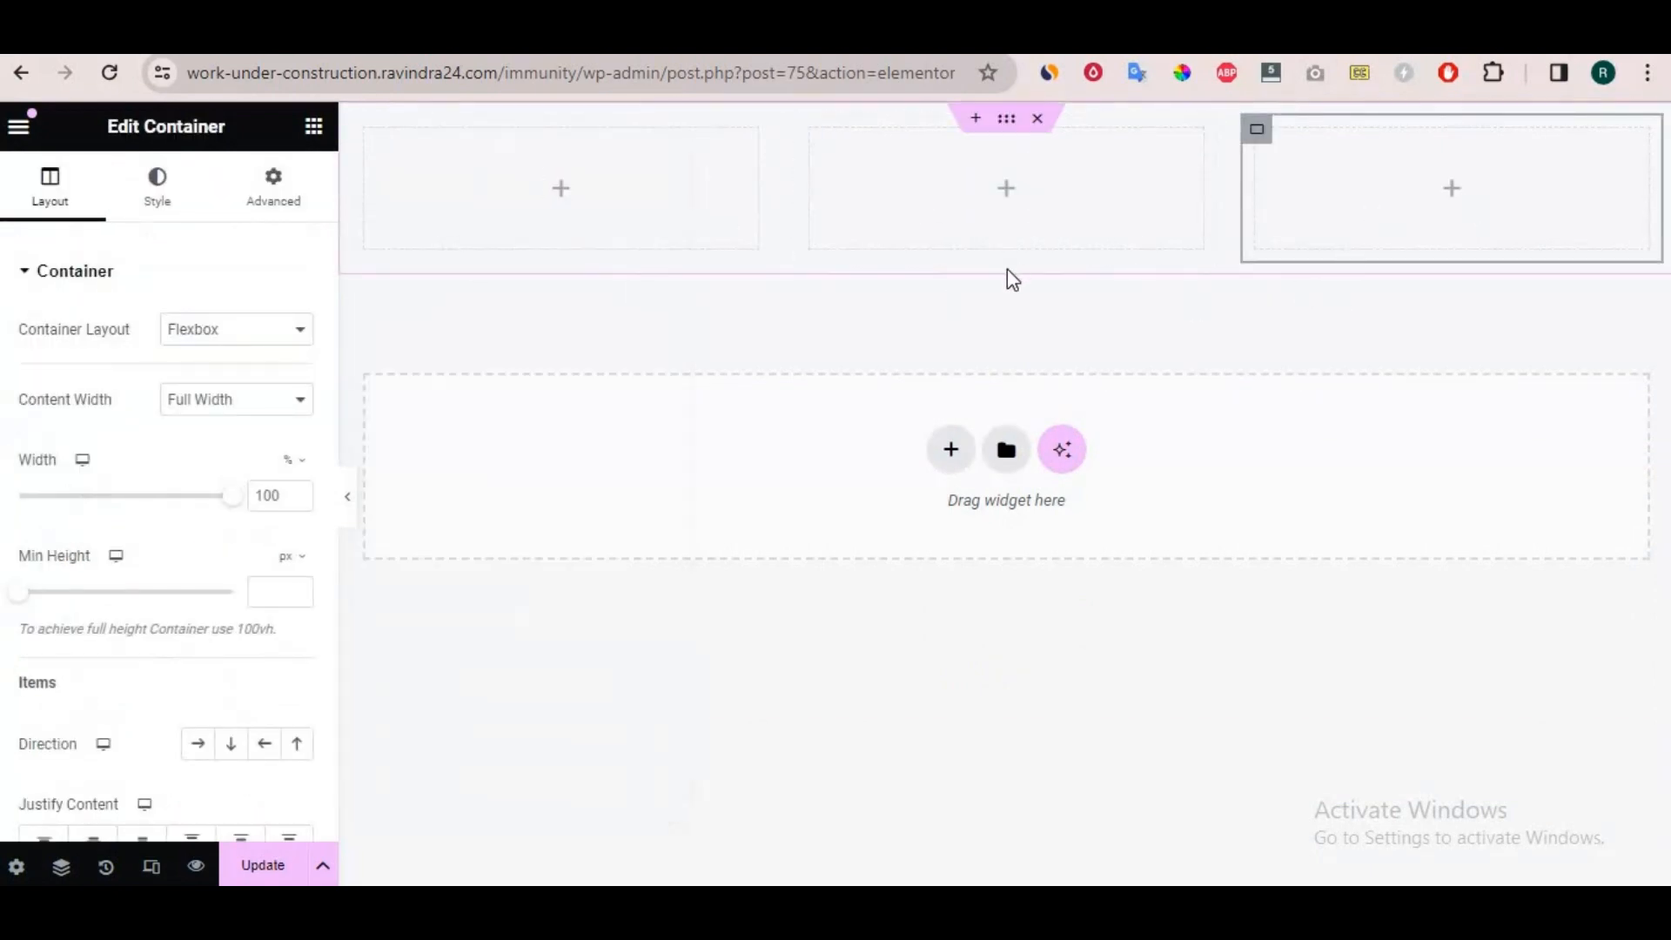
Search the widgets for "nav" and place a Navigation Menu in the first footer column.
{"action": "left_click", "coordinate": [566, 202]}
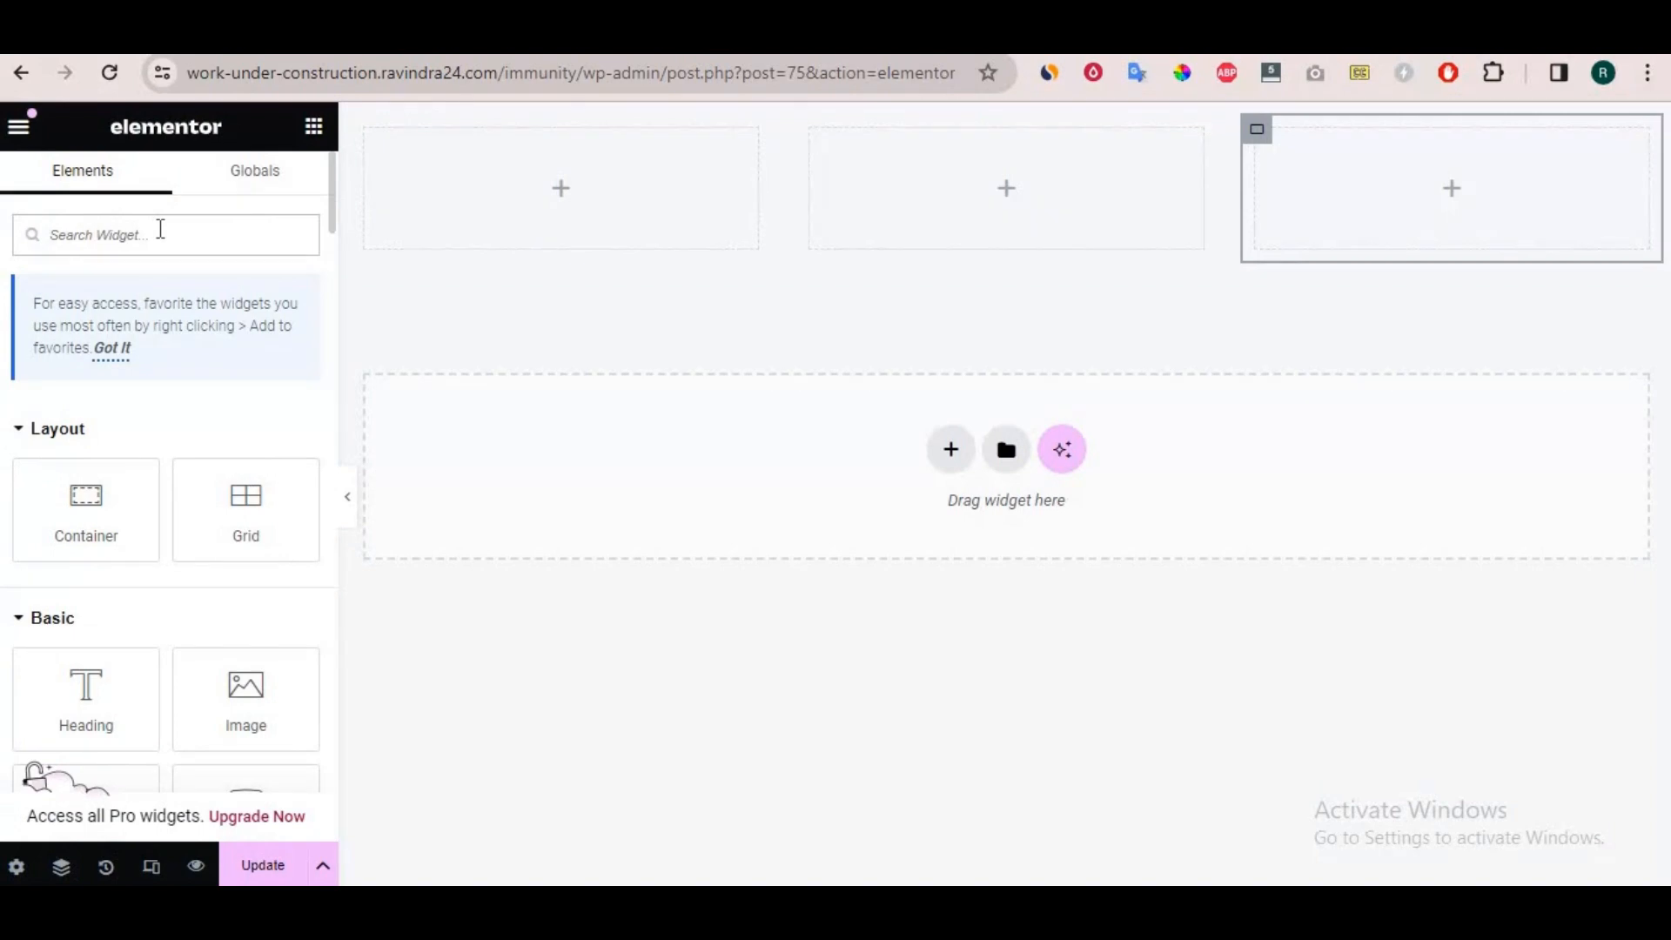
{"action": "left_click", "coordinate": [160, 229]}
{"action": "type", "text": "n"}
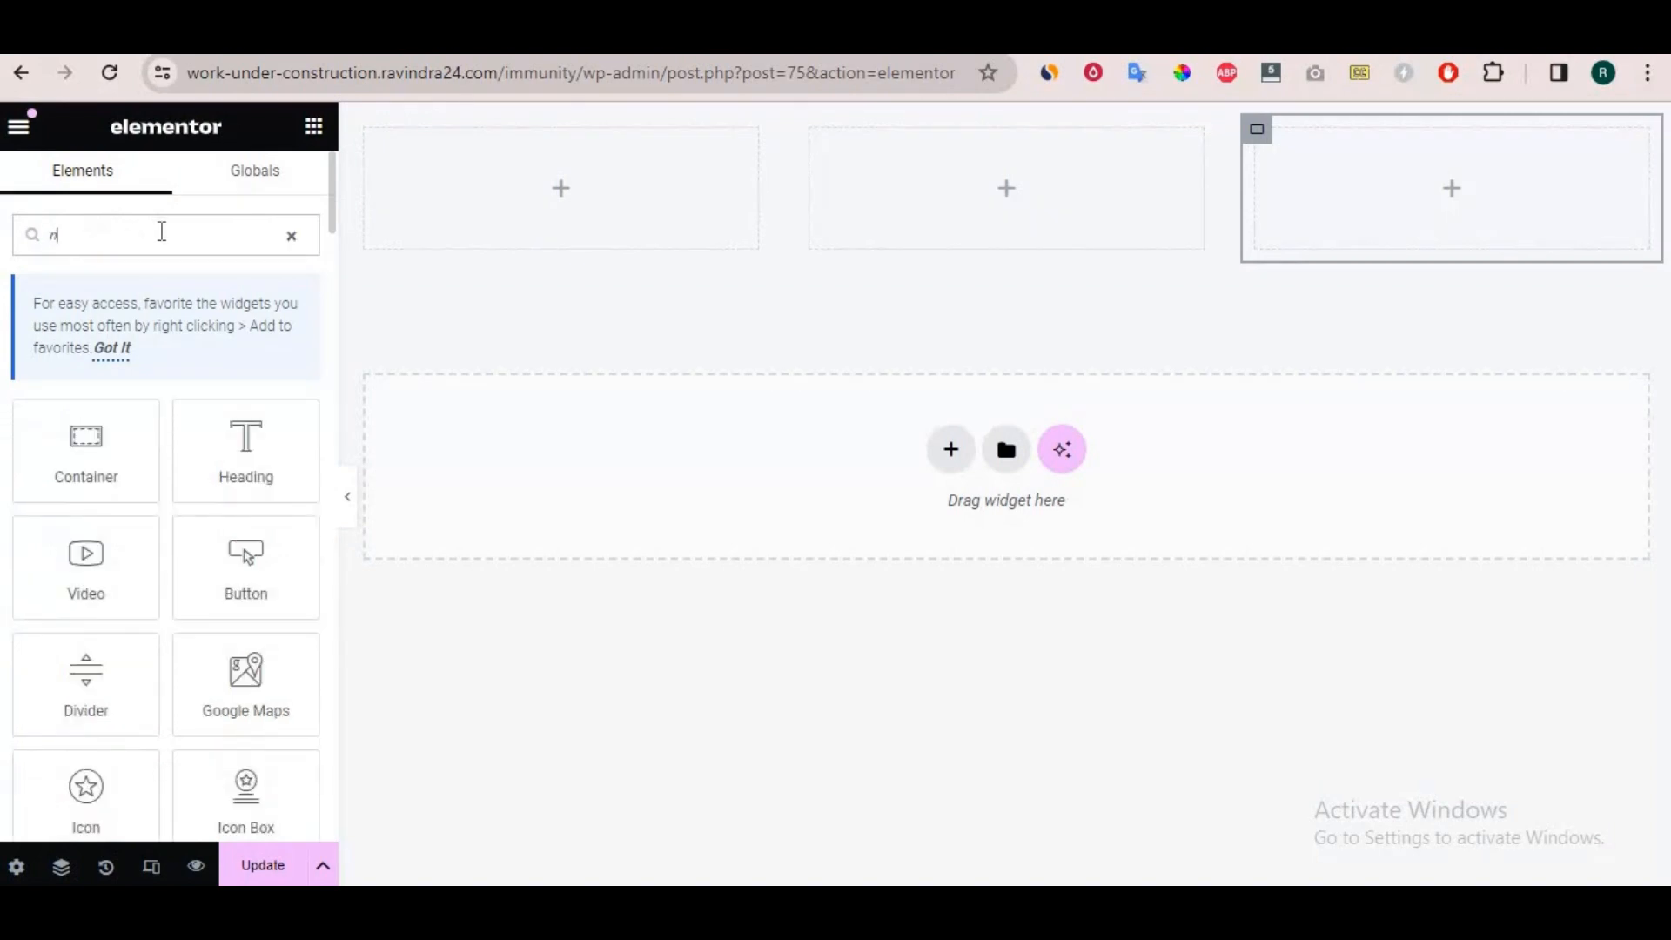
{"action": "type", "text": "a"}
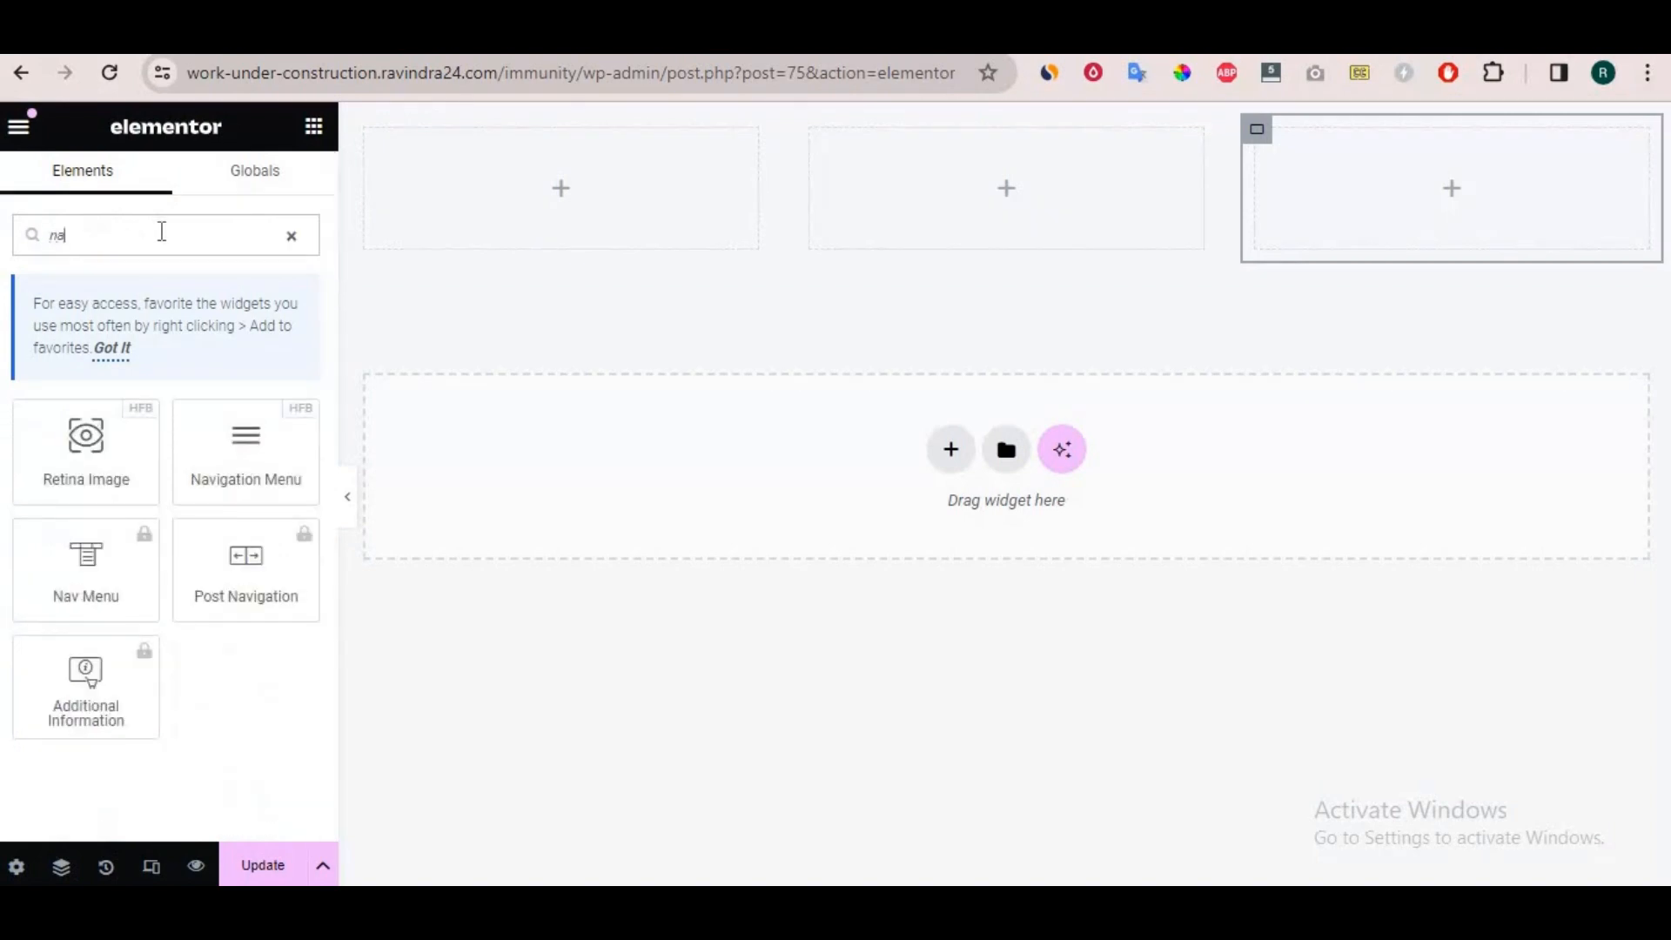
{"action": "type", "text": "v"}
{"action": "left_click_drag", "start_coordinate": [52, 451], "coordinate": [579, 209]}
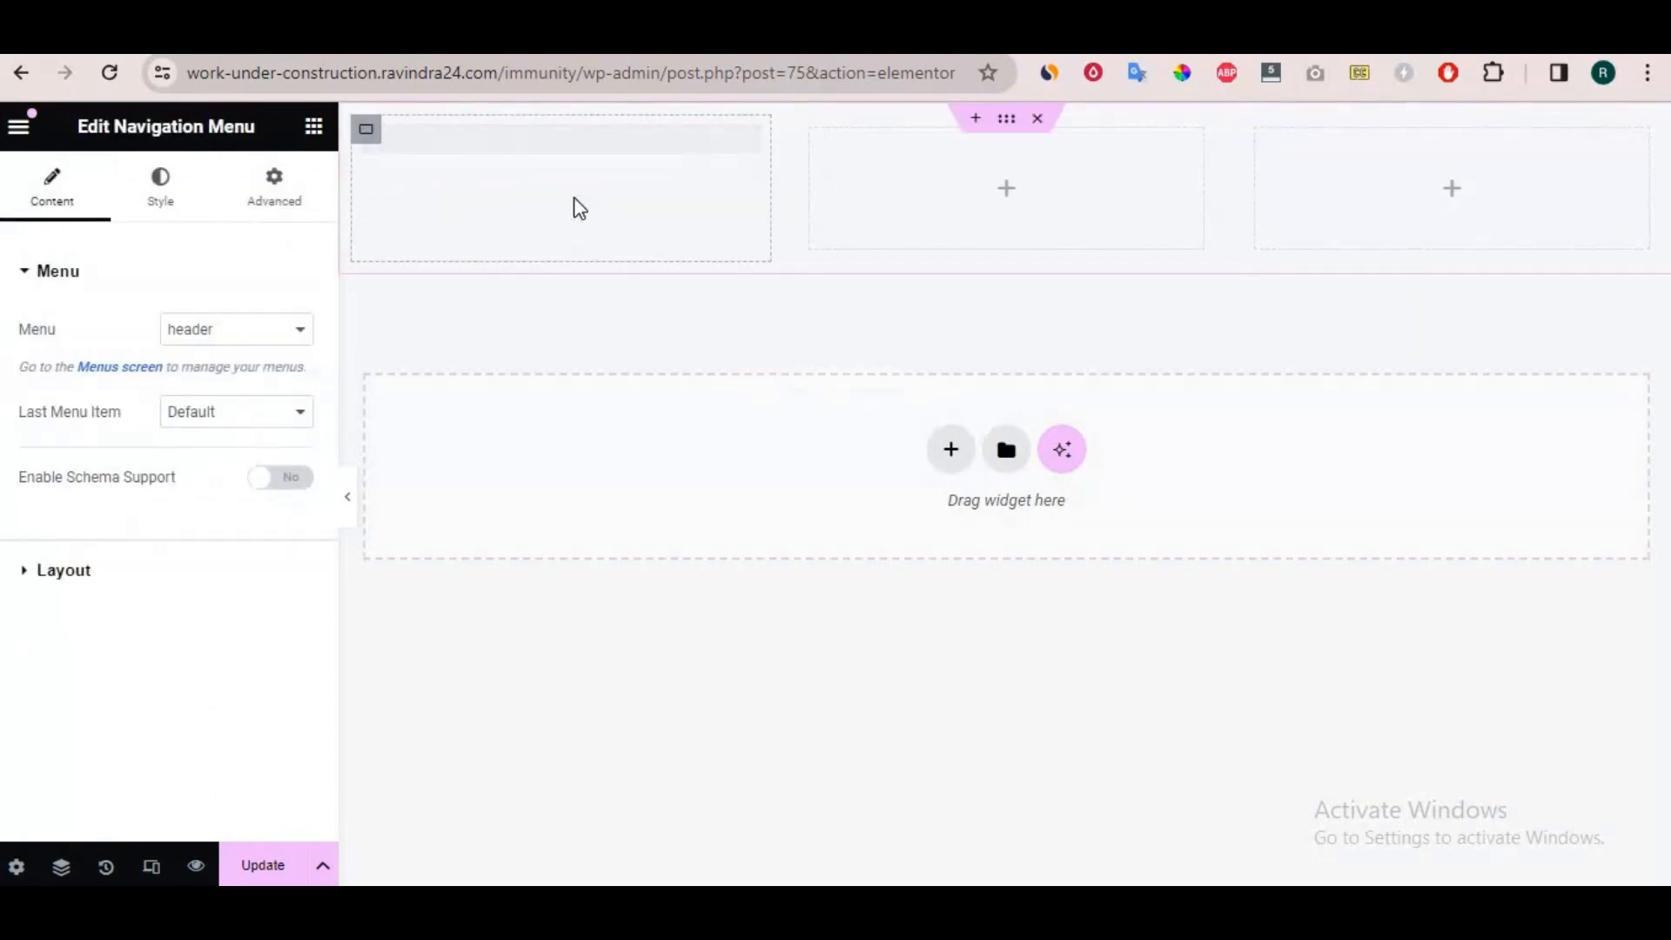
Use the "header" menu for the footer's Navigation Menu and set its Layout to Vertical.
{"action": "left_click", "coordinate": [220, 330]}
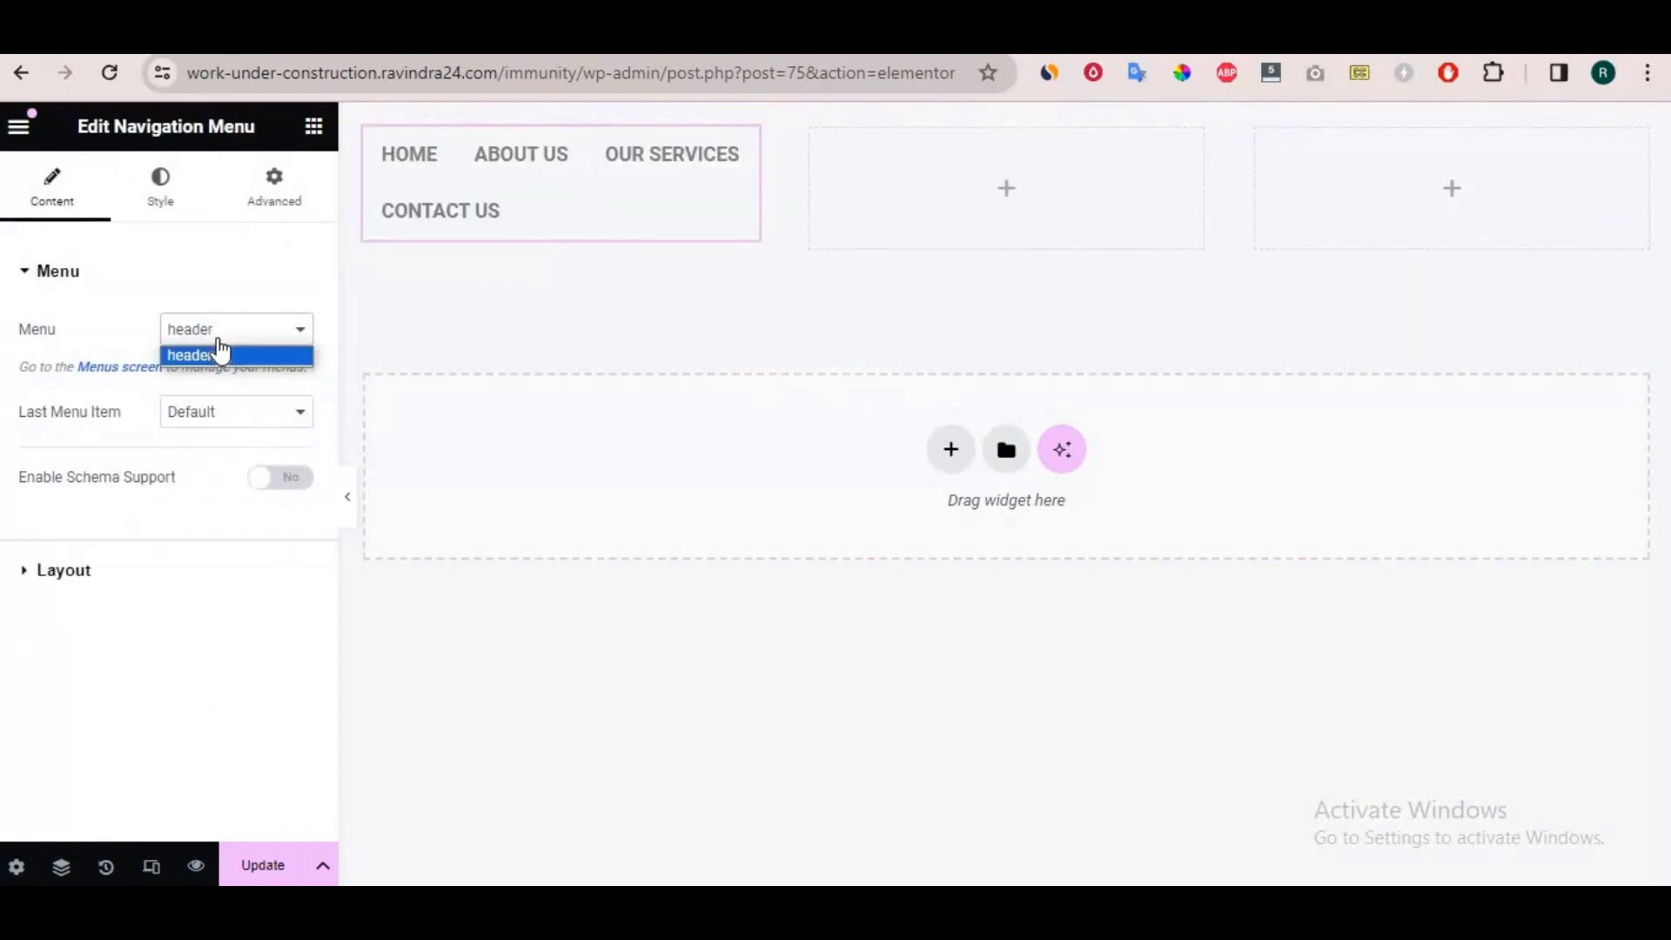
{"action": "left_click", "coordinate": [220, 353]}
{"action": "left_click", "coordinate": [121, 573]}
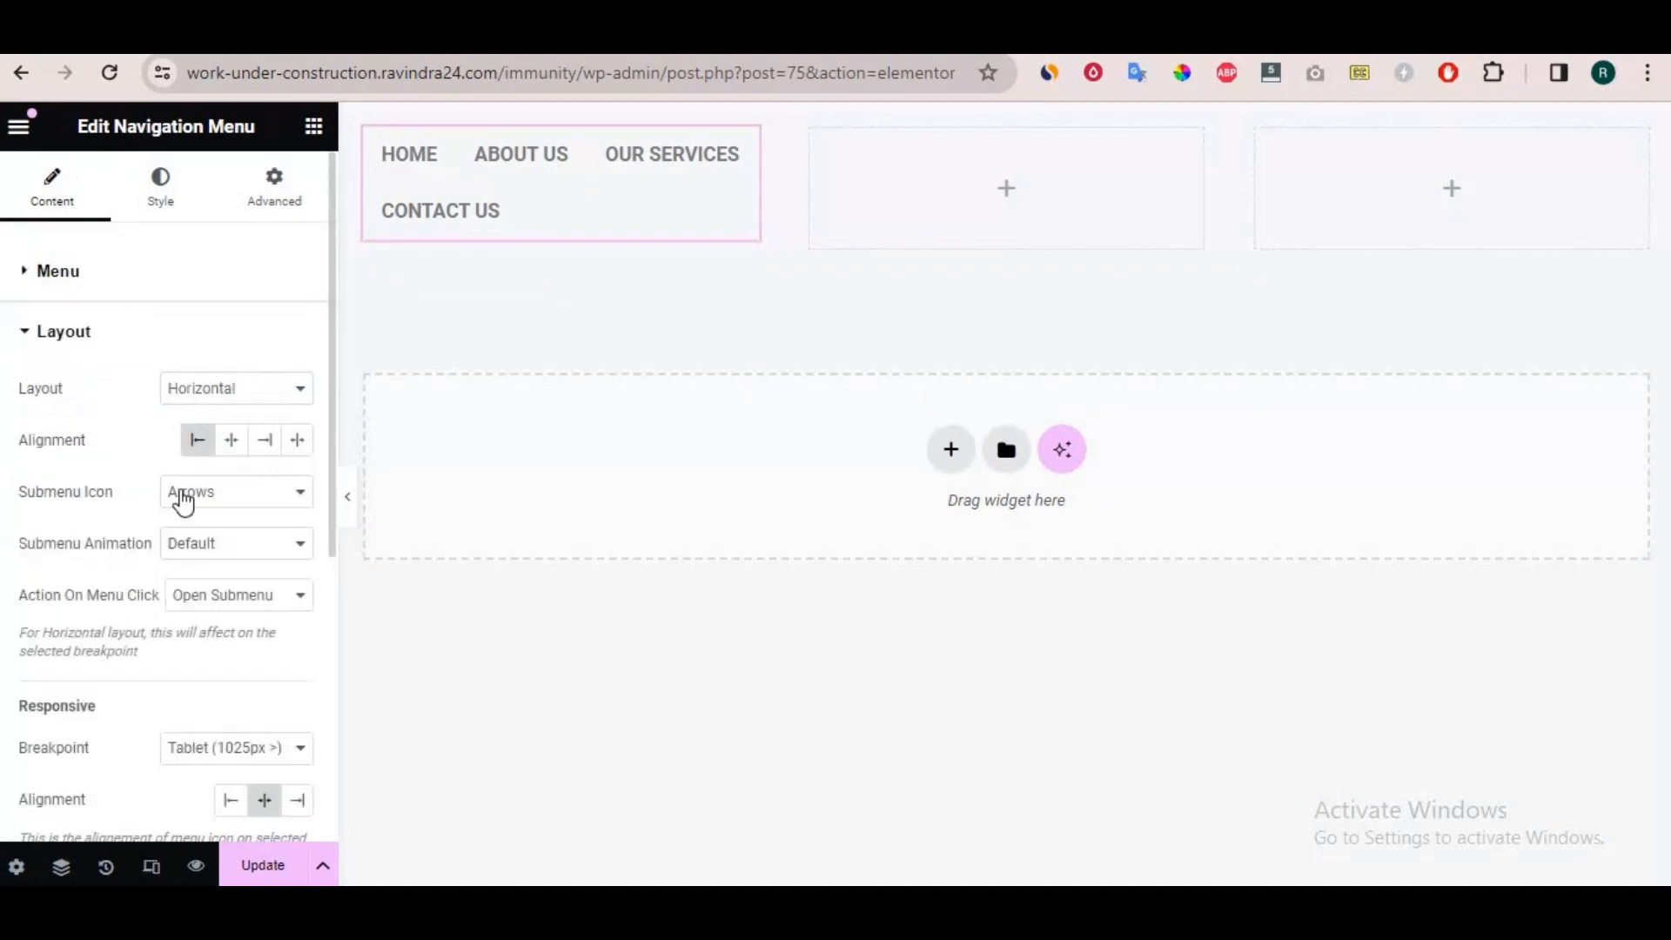
{"action": "left_click", "coordinate": [204, 389]}
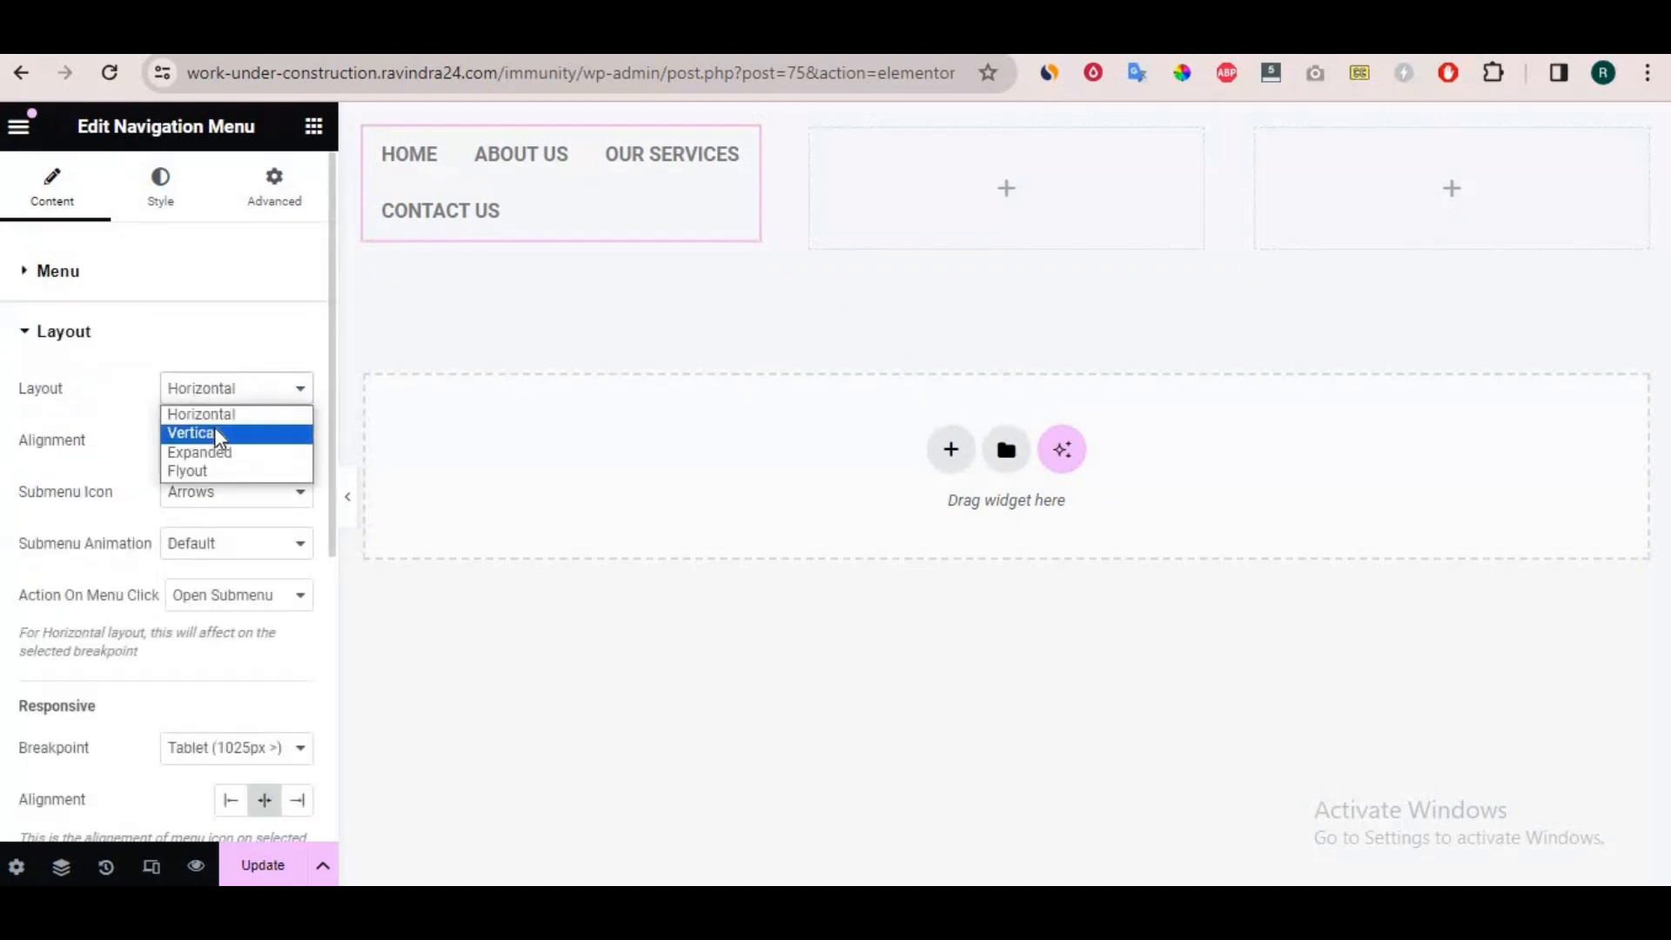
{"action": "left_click", "coordinate": [218, 434]}
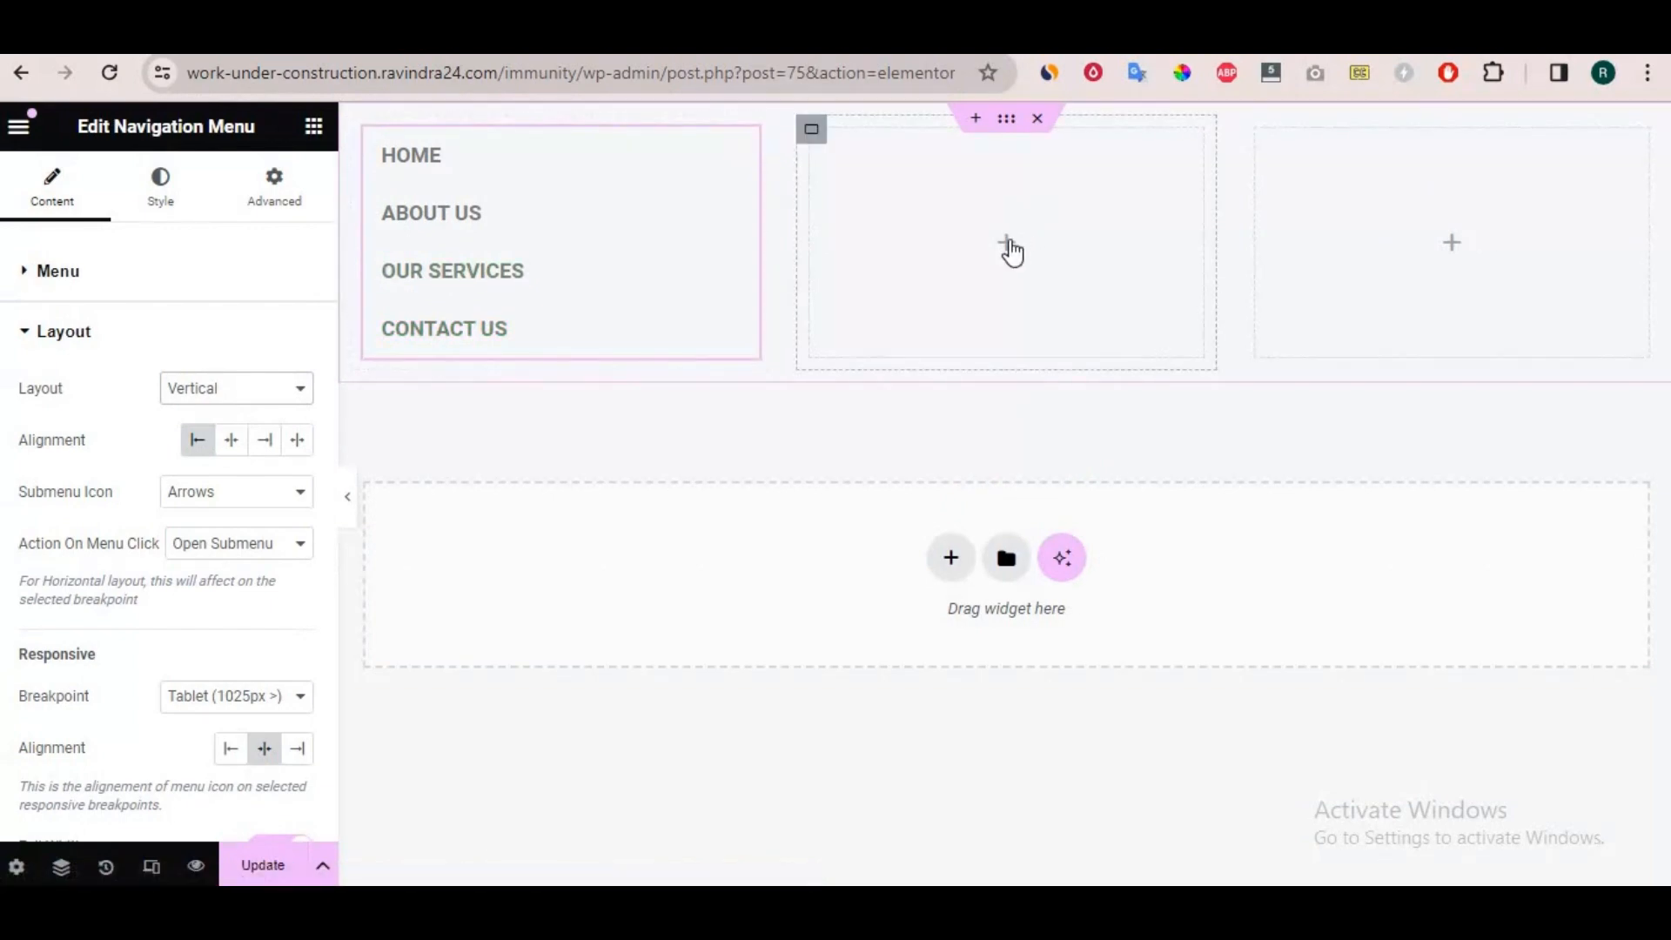
Place a Google Maps widget in the second footer column and select its location text.
{"action": "left_click", "coordinate": [1010, 248]}
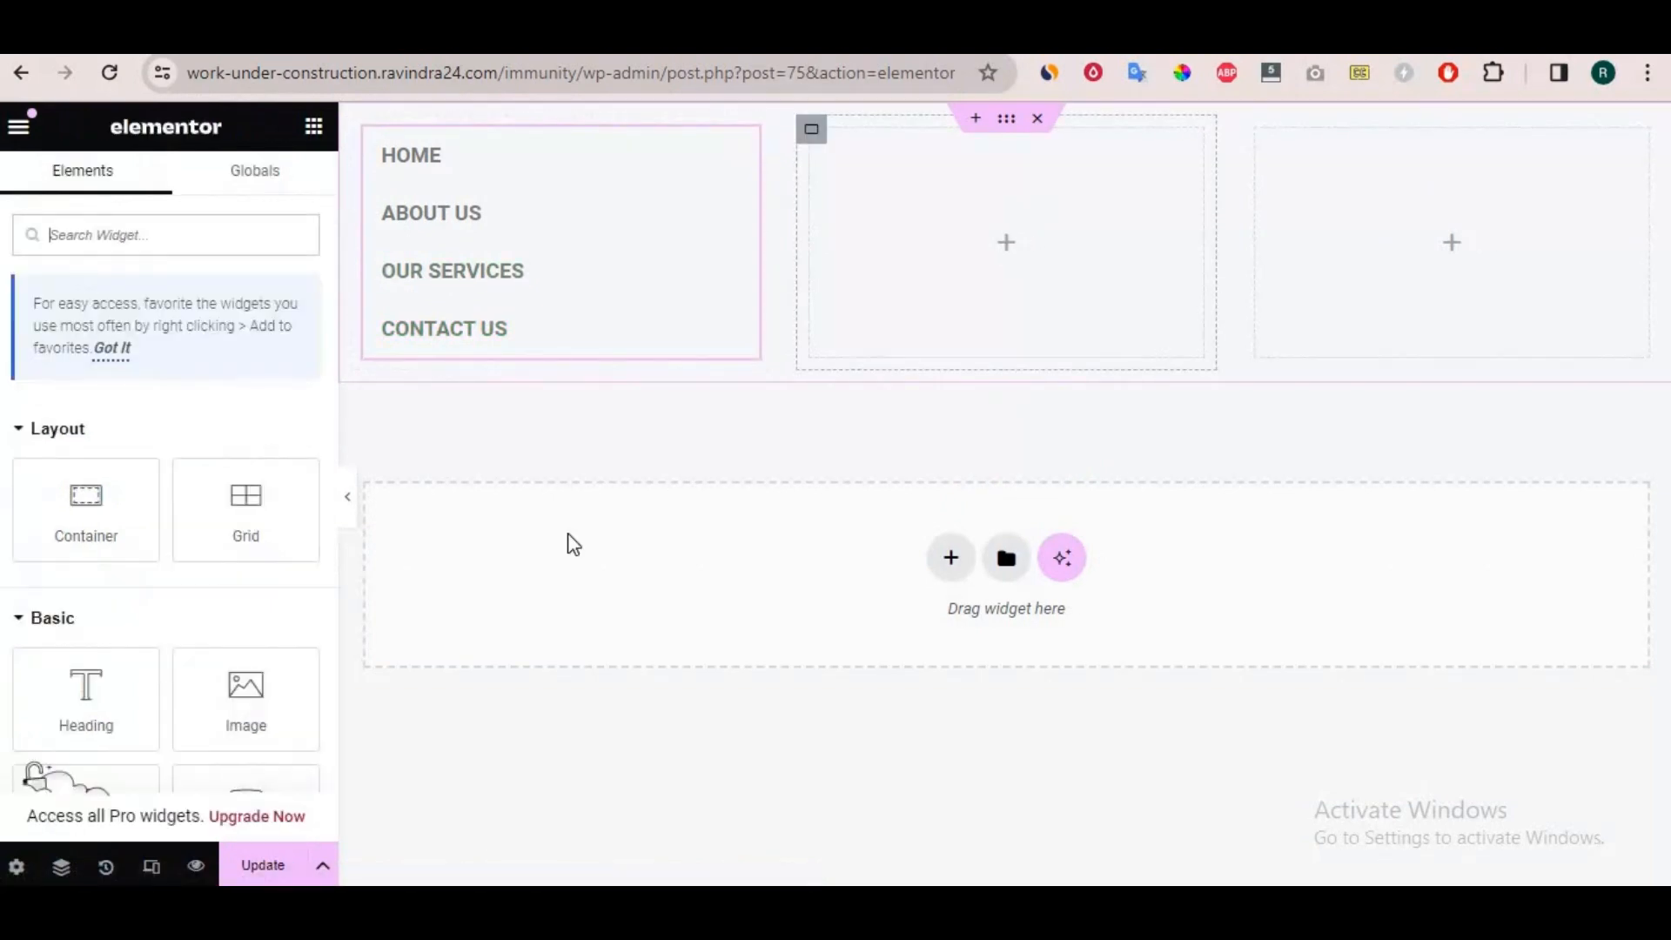
{"action": "scroll", "coordinate": [183, 574], "scroll_direction": "down", "scroll_amount": 4}
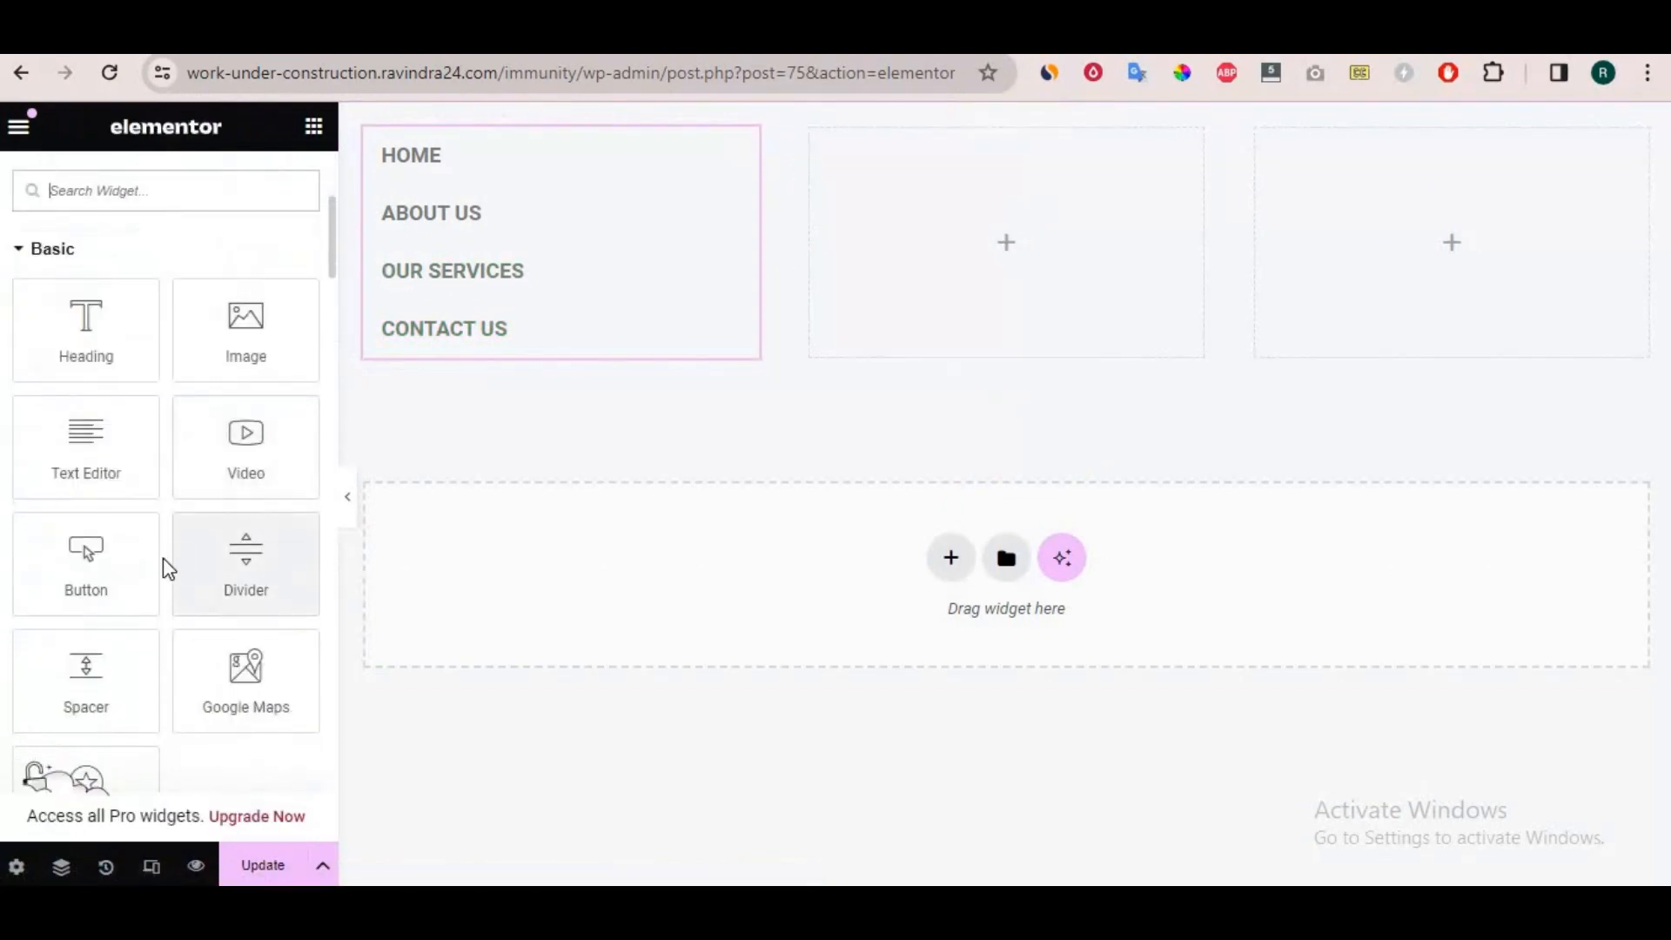
{"action": "left_click_drag", "start_coordinate": [198, 641], "coordinate": [1012, 248]}
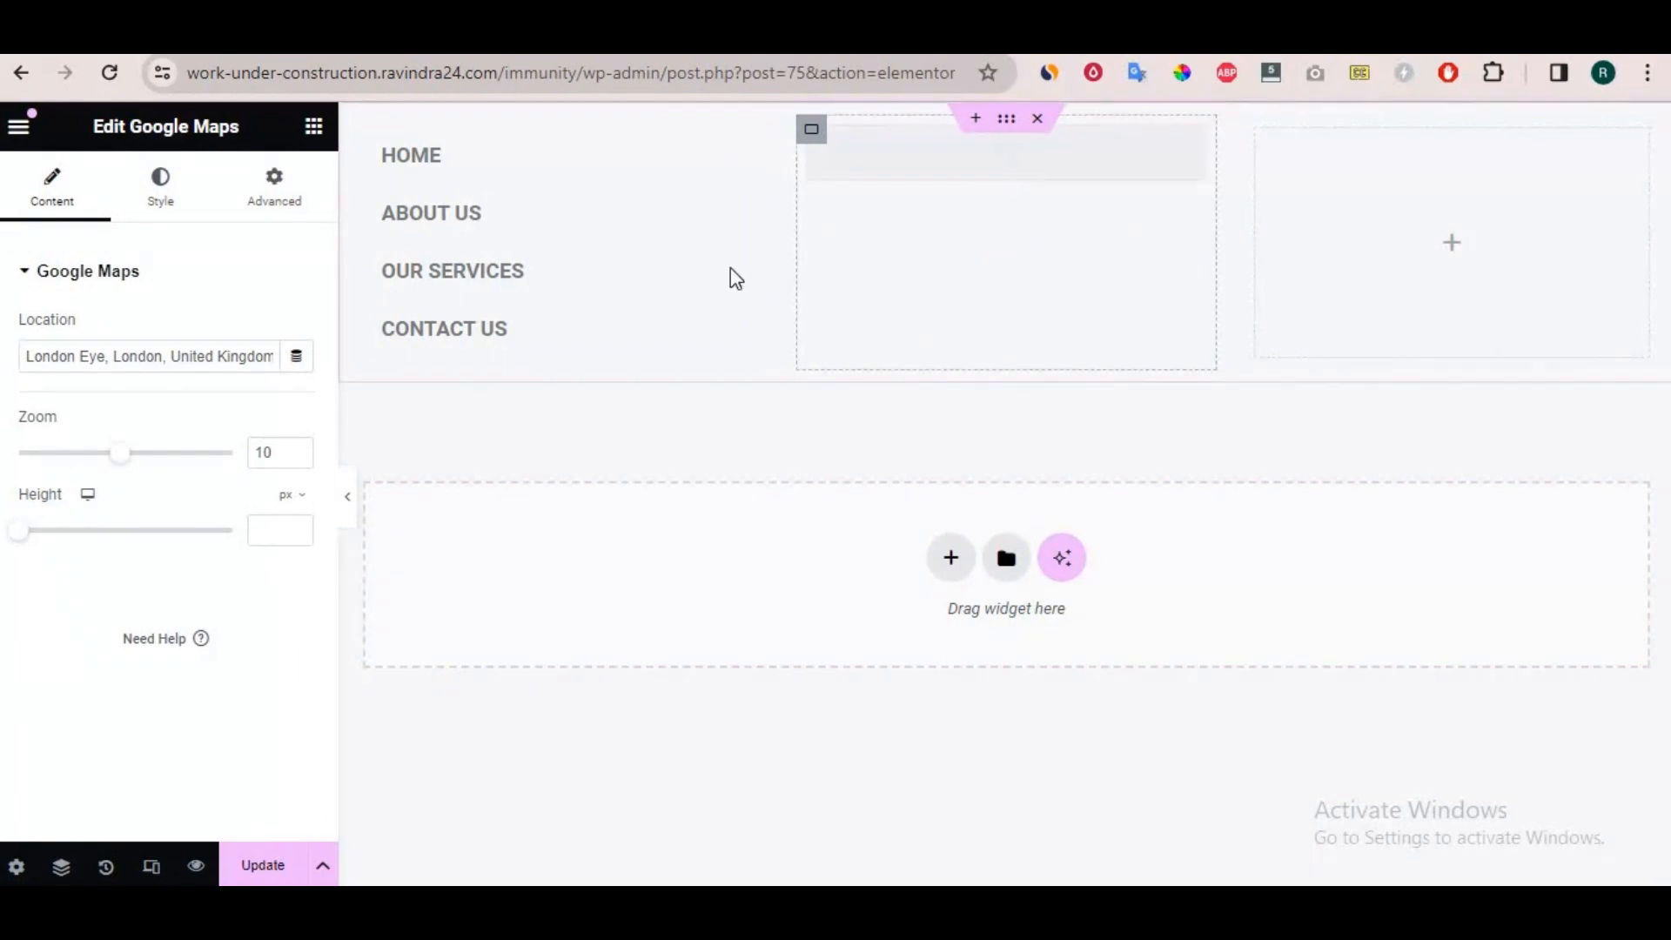
{"action": "left_click", "coordinate": [80, 358]}
{"action": "left_click_drag", "start_coordinate": [26, 357], "coordinate": [276, 361]}
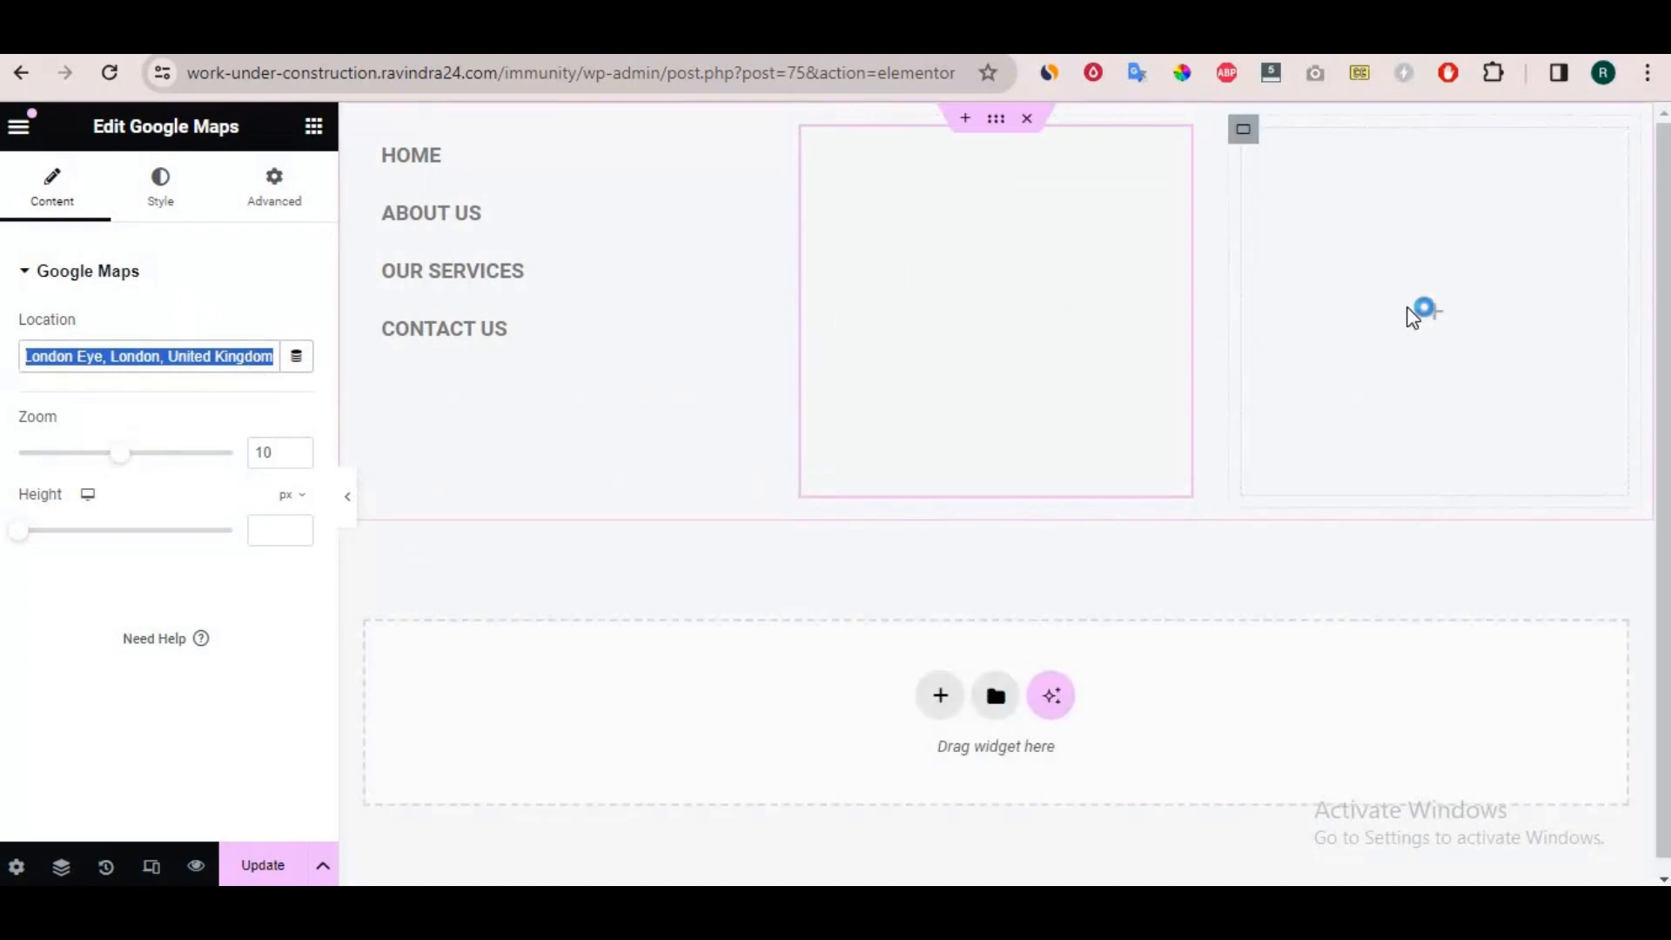
Search for the Social Icons widget, place it in the third footer column and align the icons left.
{"action": "left_click", "coordinate": [1436, 322]}
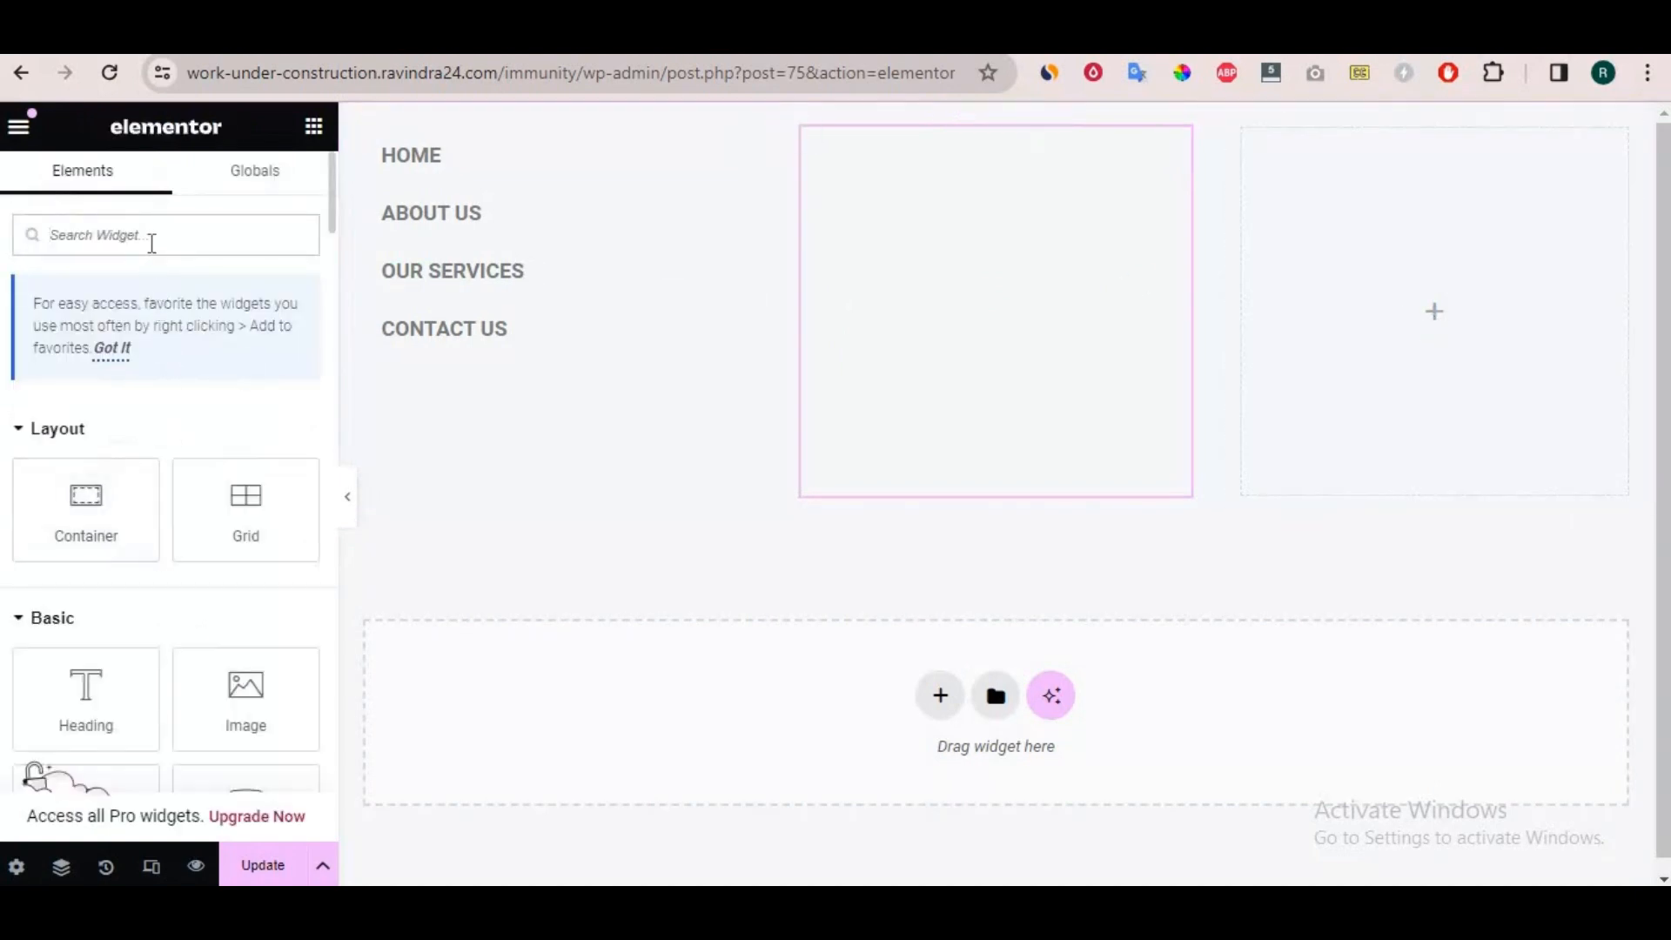
{"action": "type", "text": "so"}
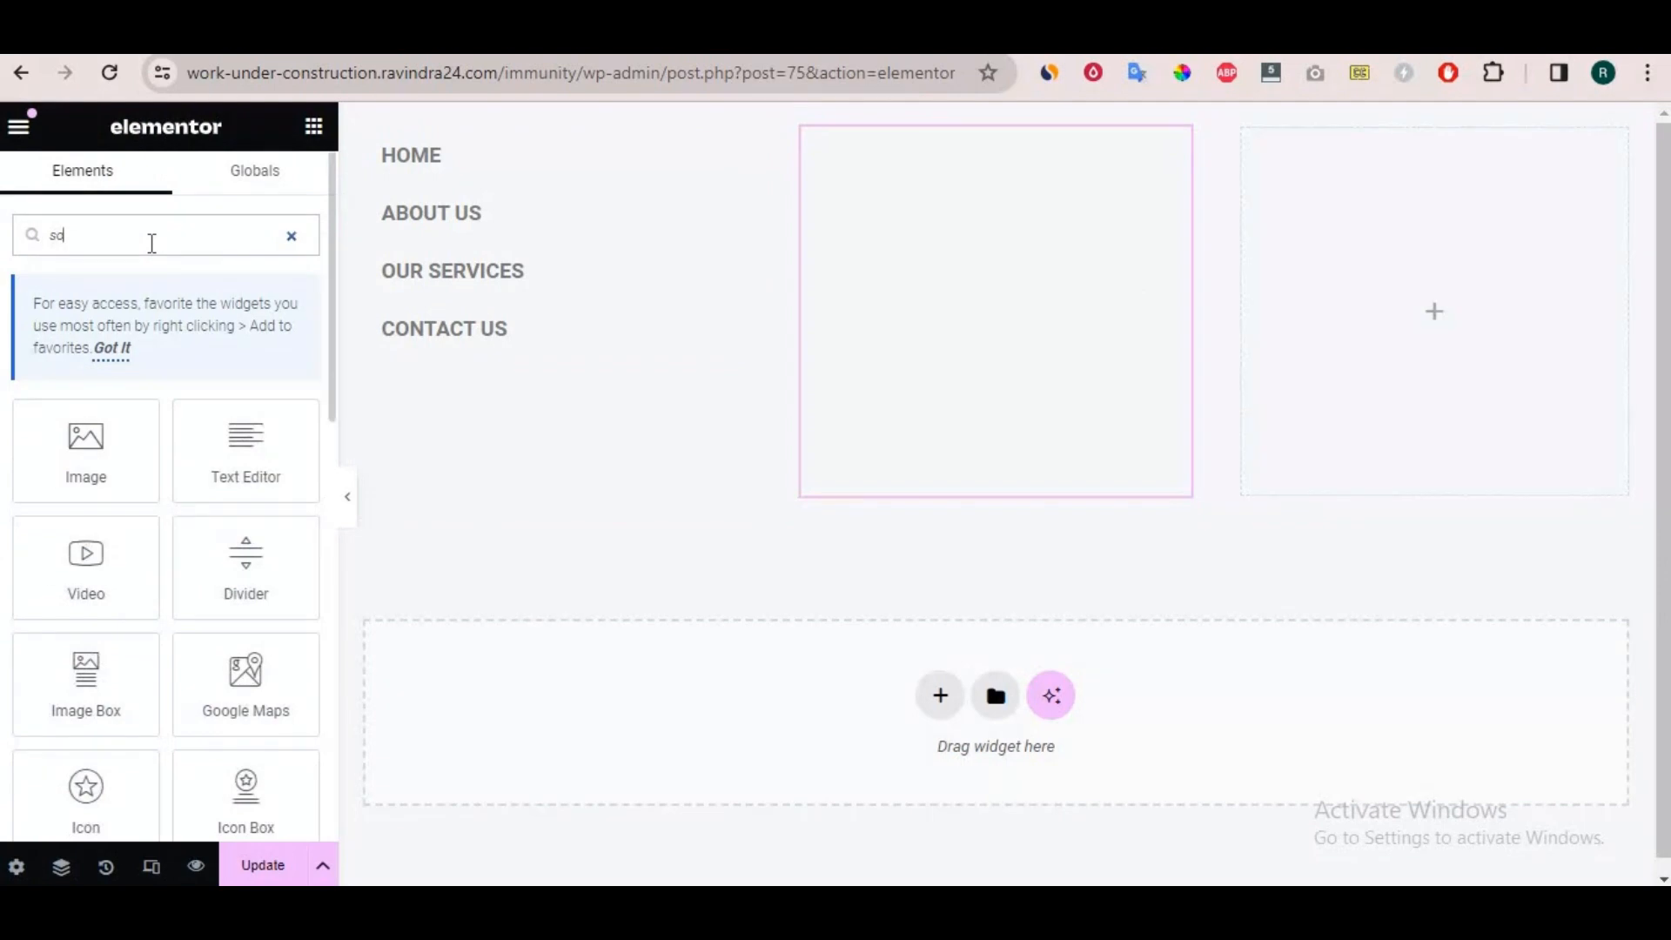
{"action": "type", "text": "c"}
{"action": "left_click_drag", "start_coordinate": [85, 566], "coordinate": [1453, 302]}
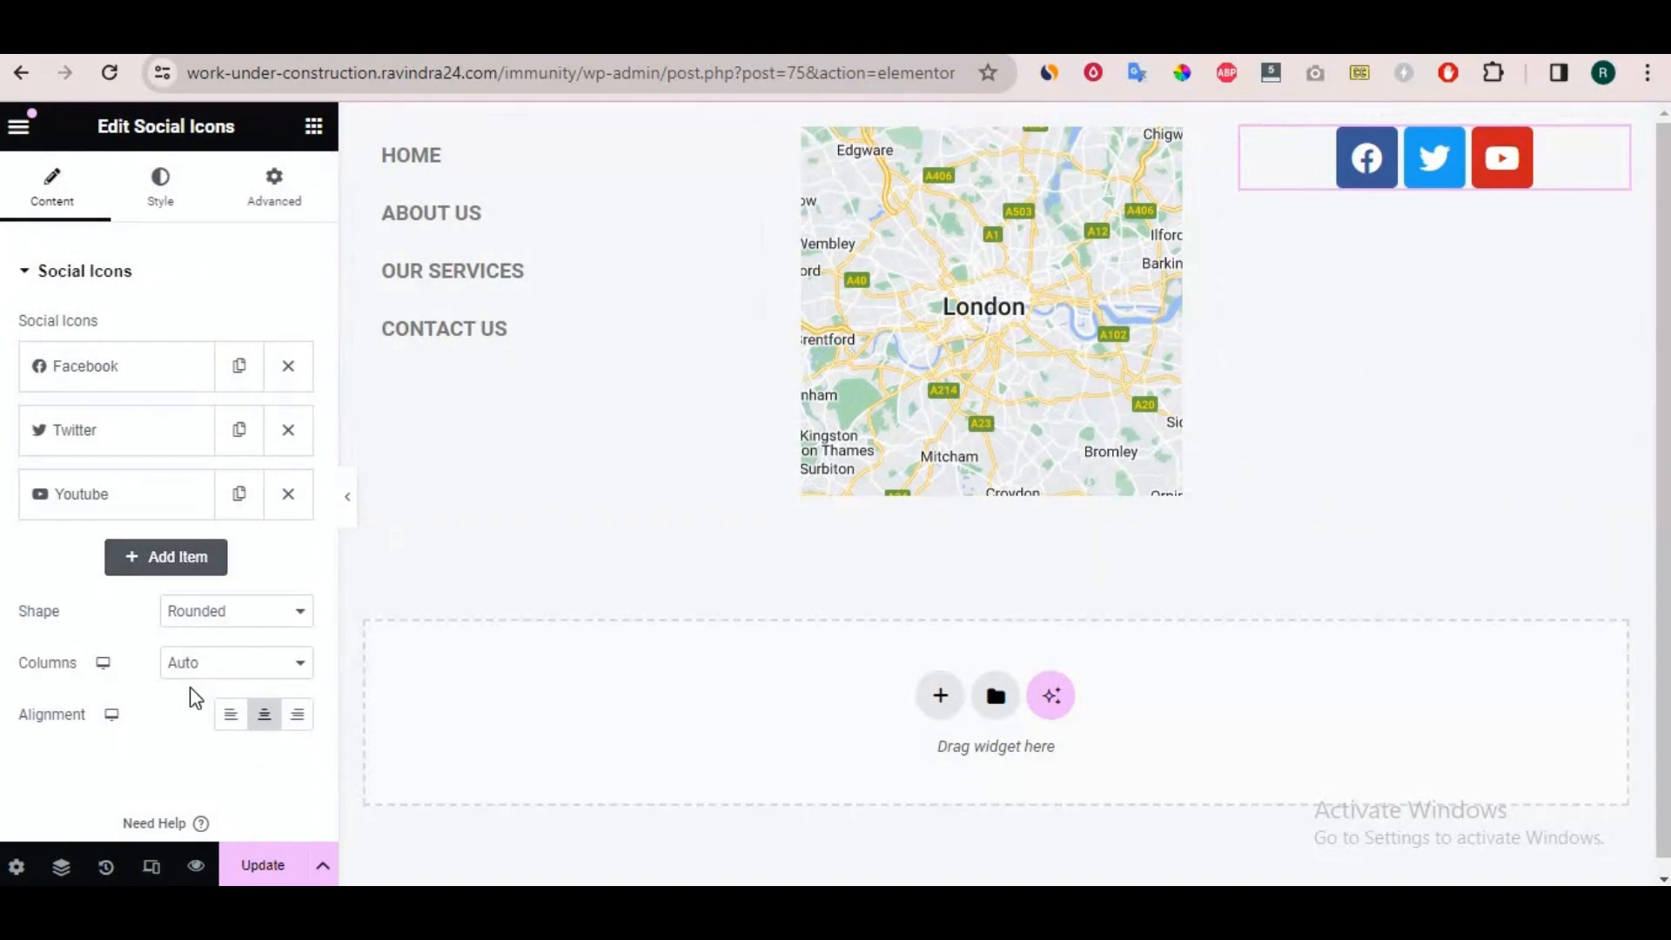
{"action": "left_click", "coordinate": [230, 718]}
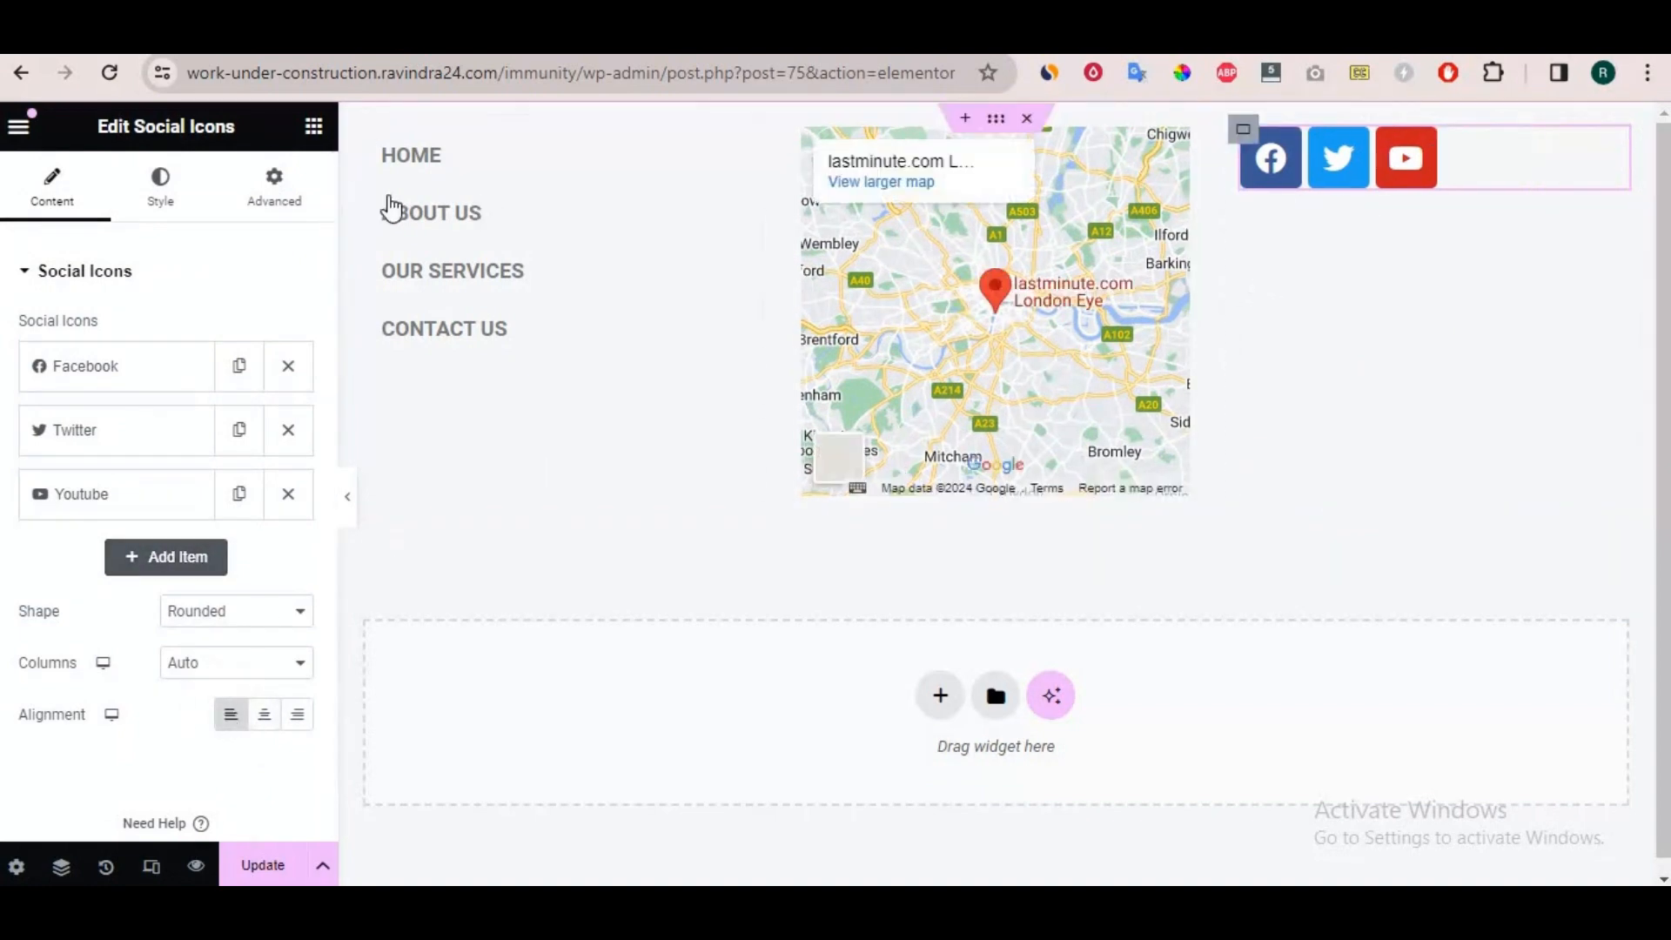
Add a Heading above the social icons in the third column and set its title to "Follow Us".
{"action": "left_click", "coordinate": [313, 128]}
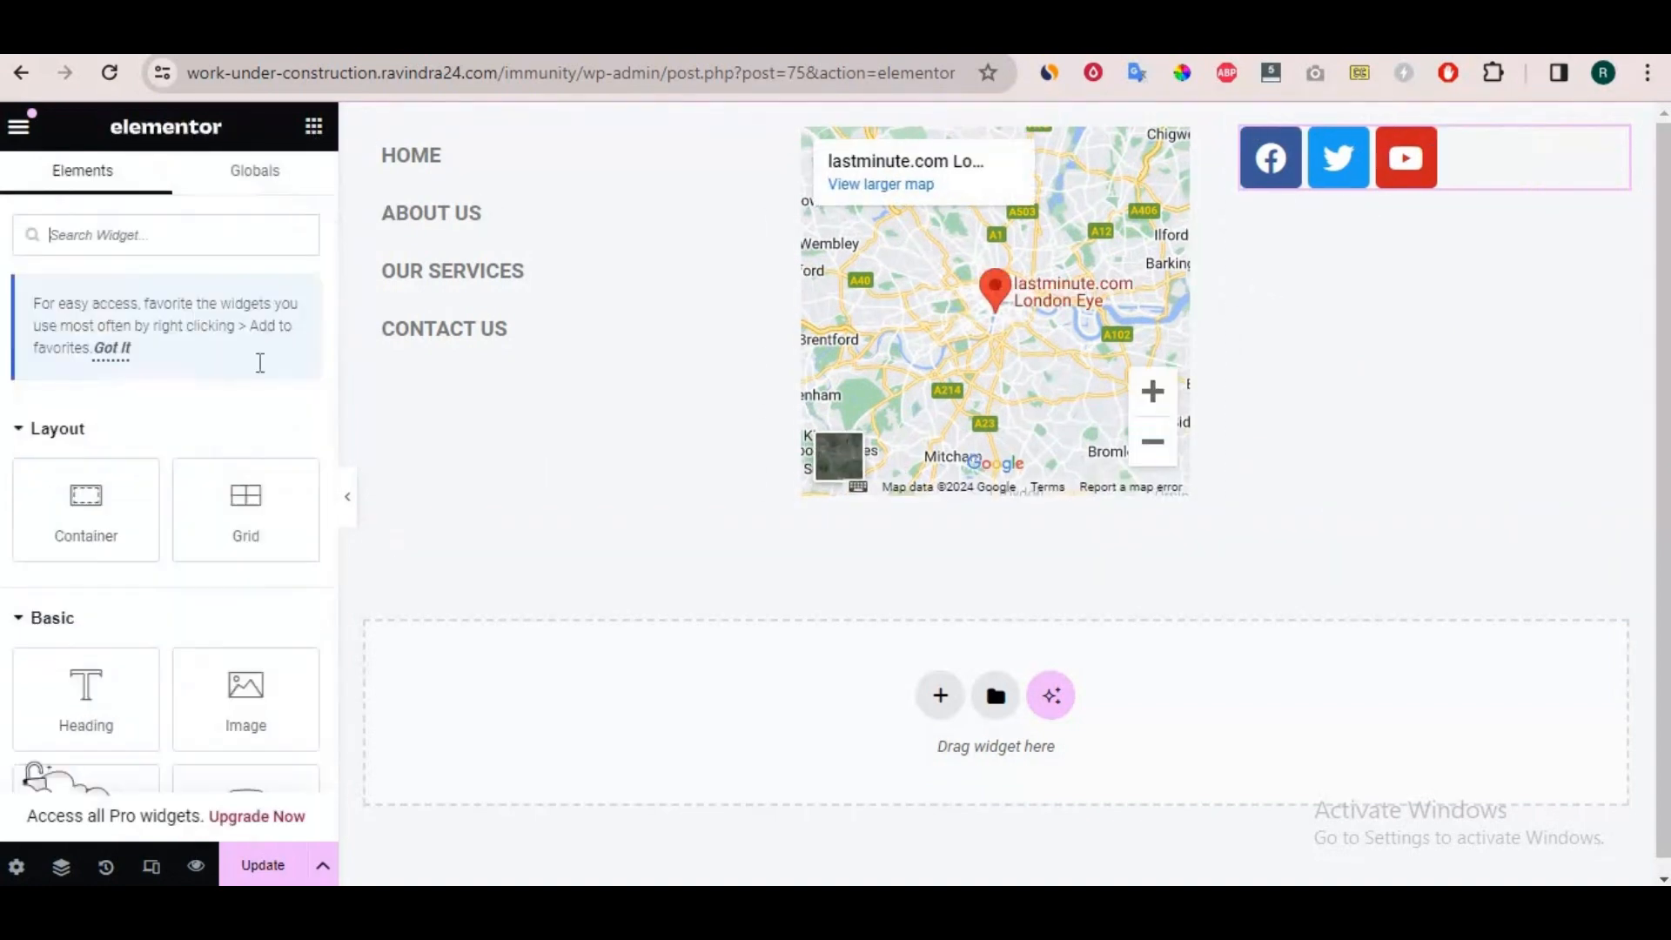
{"action": "left_click_drag", "start_coordinate": [106, 655], "coordinate": [1480, 139]}
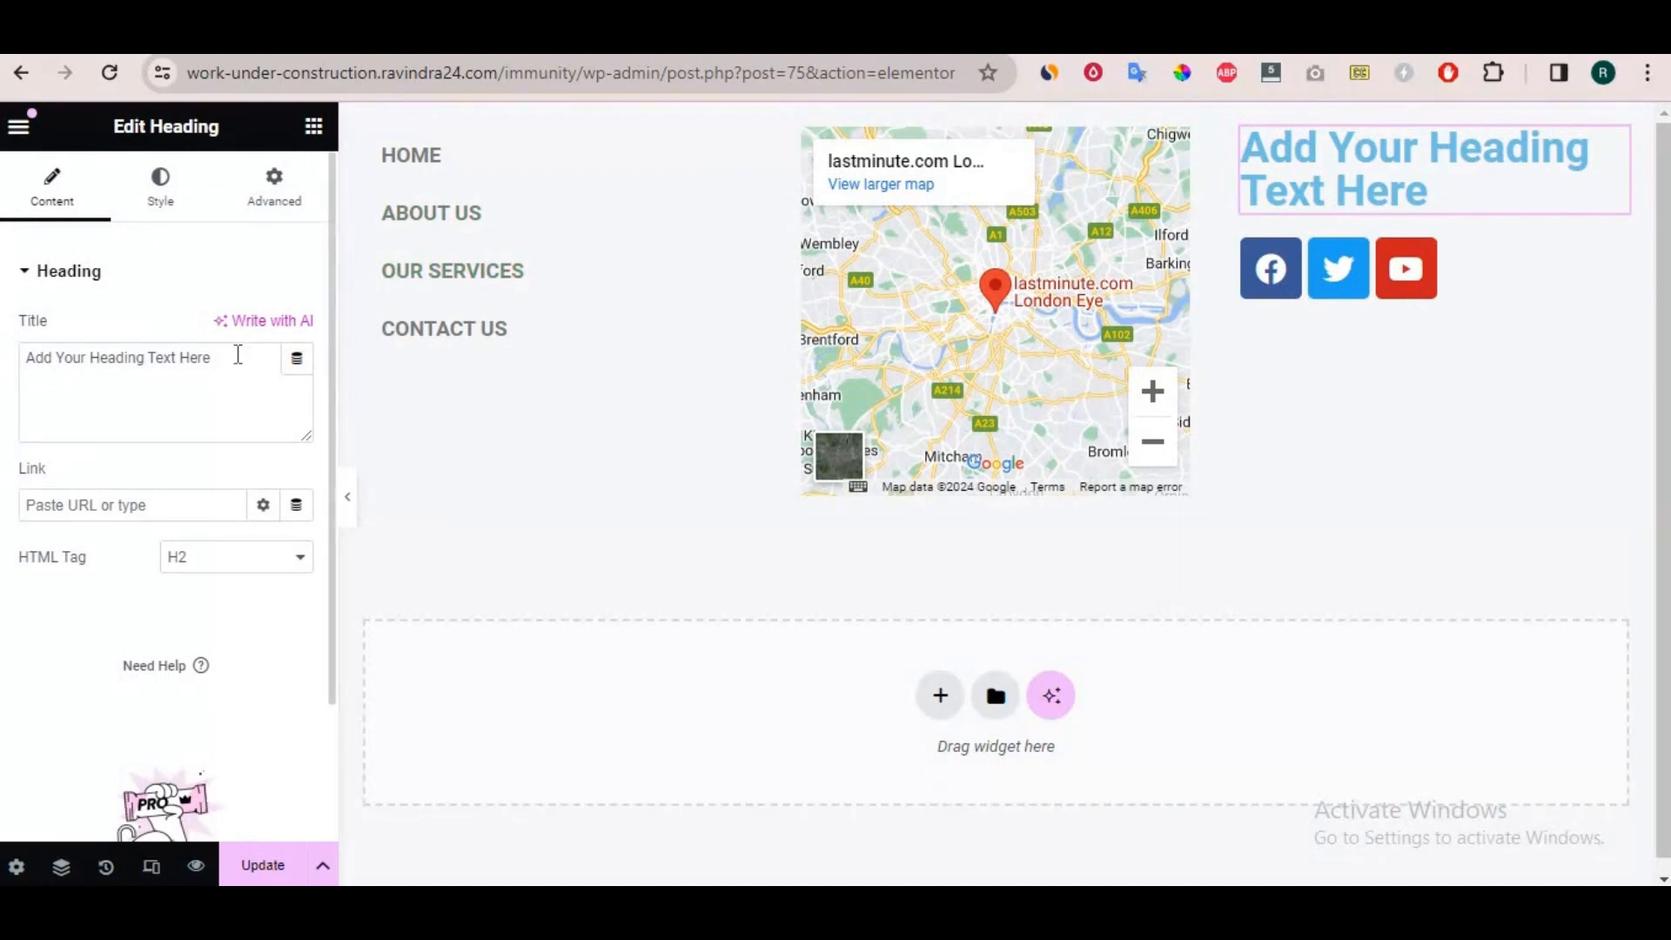
{"action": "left_click_drag", "start_coordinate": [214, 357], "coordinate": [25, 358]}
{"action": "type", "text": "Folow Us"}
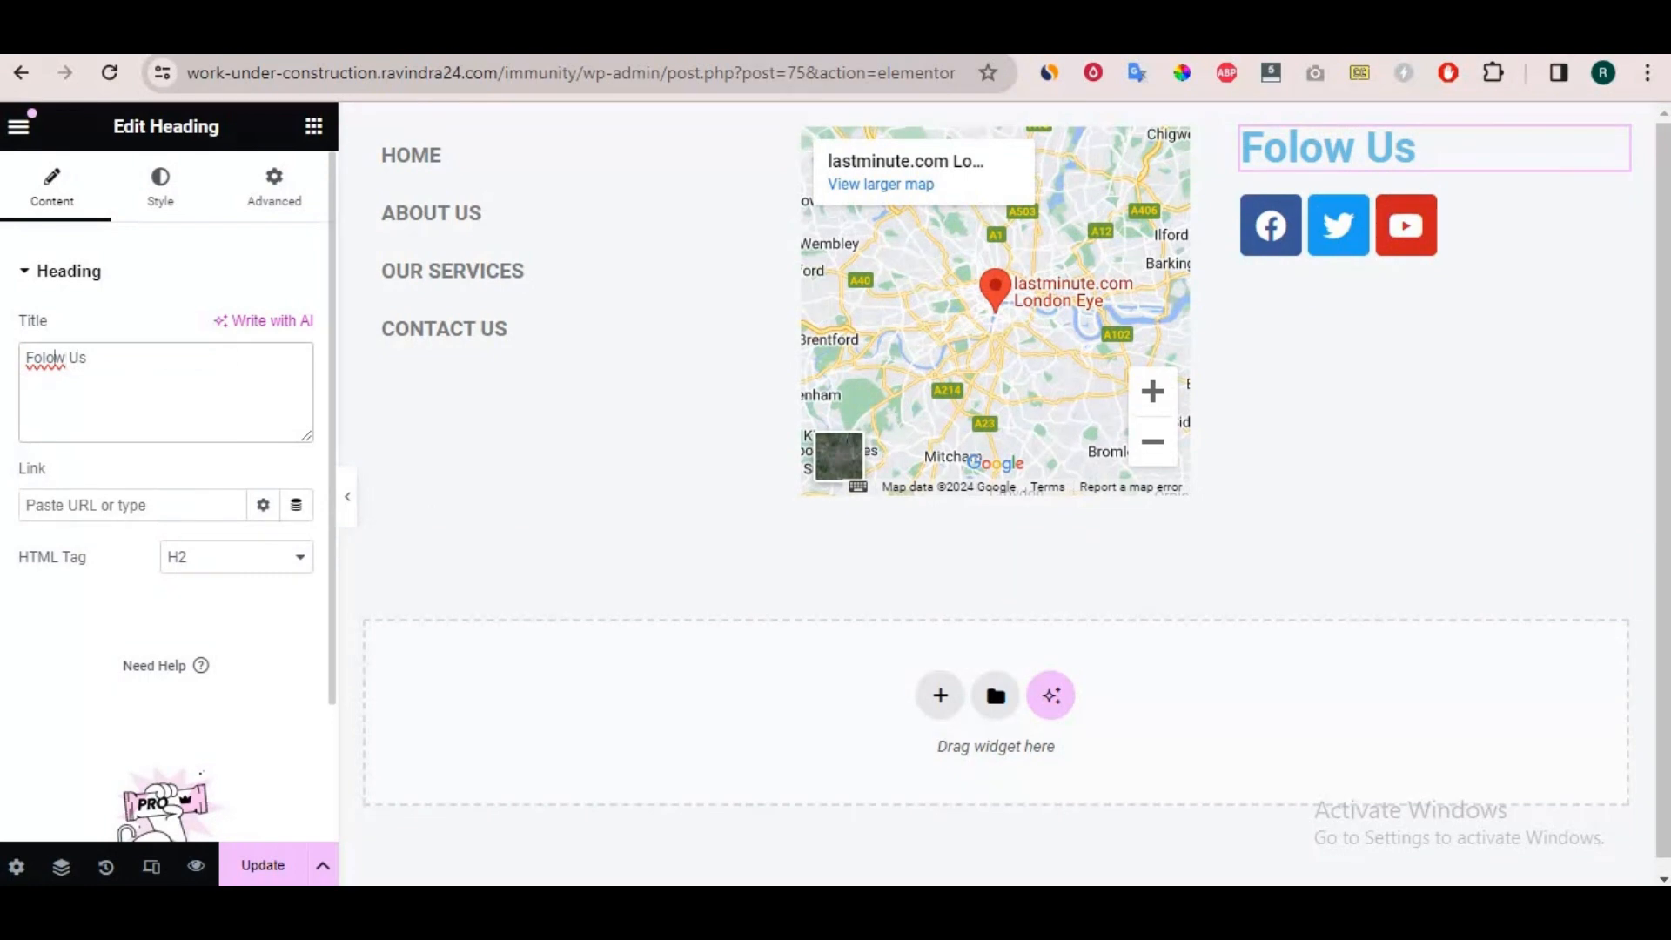
{"action": "left_click", "coordinate": [45, 358]}
{"action": "type", "text": "l"}
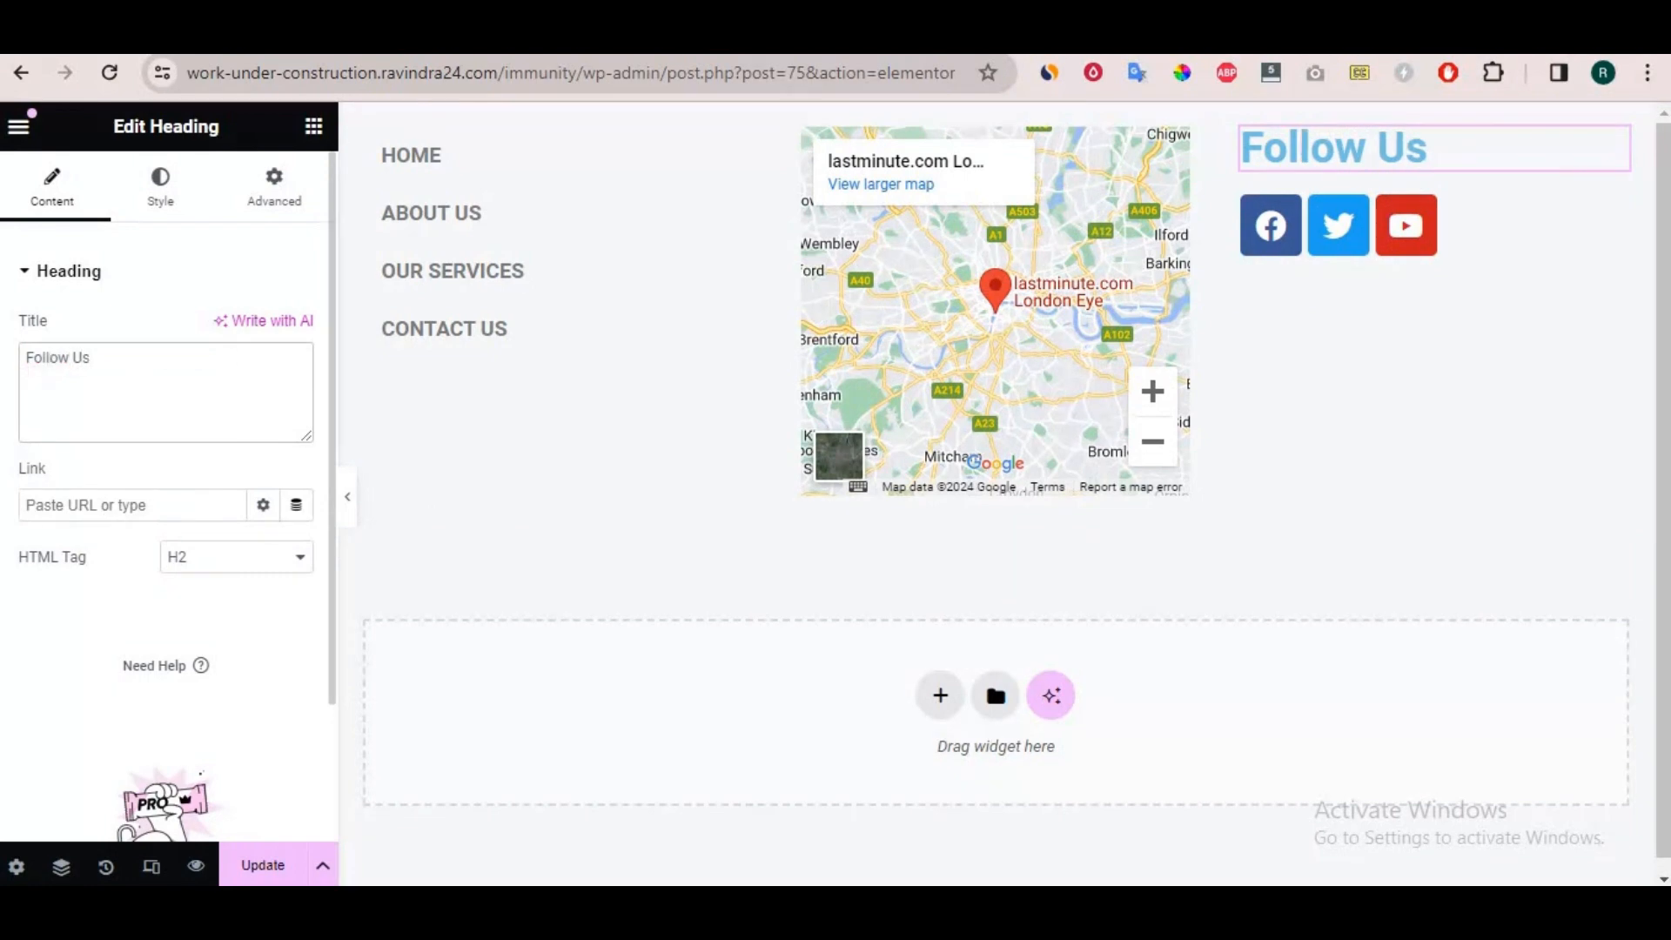
Set the "Follow Us" heading's text color to black, #000000.
{"action": "left_click", "coordinate": [1617, 151]}
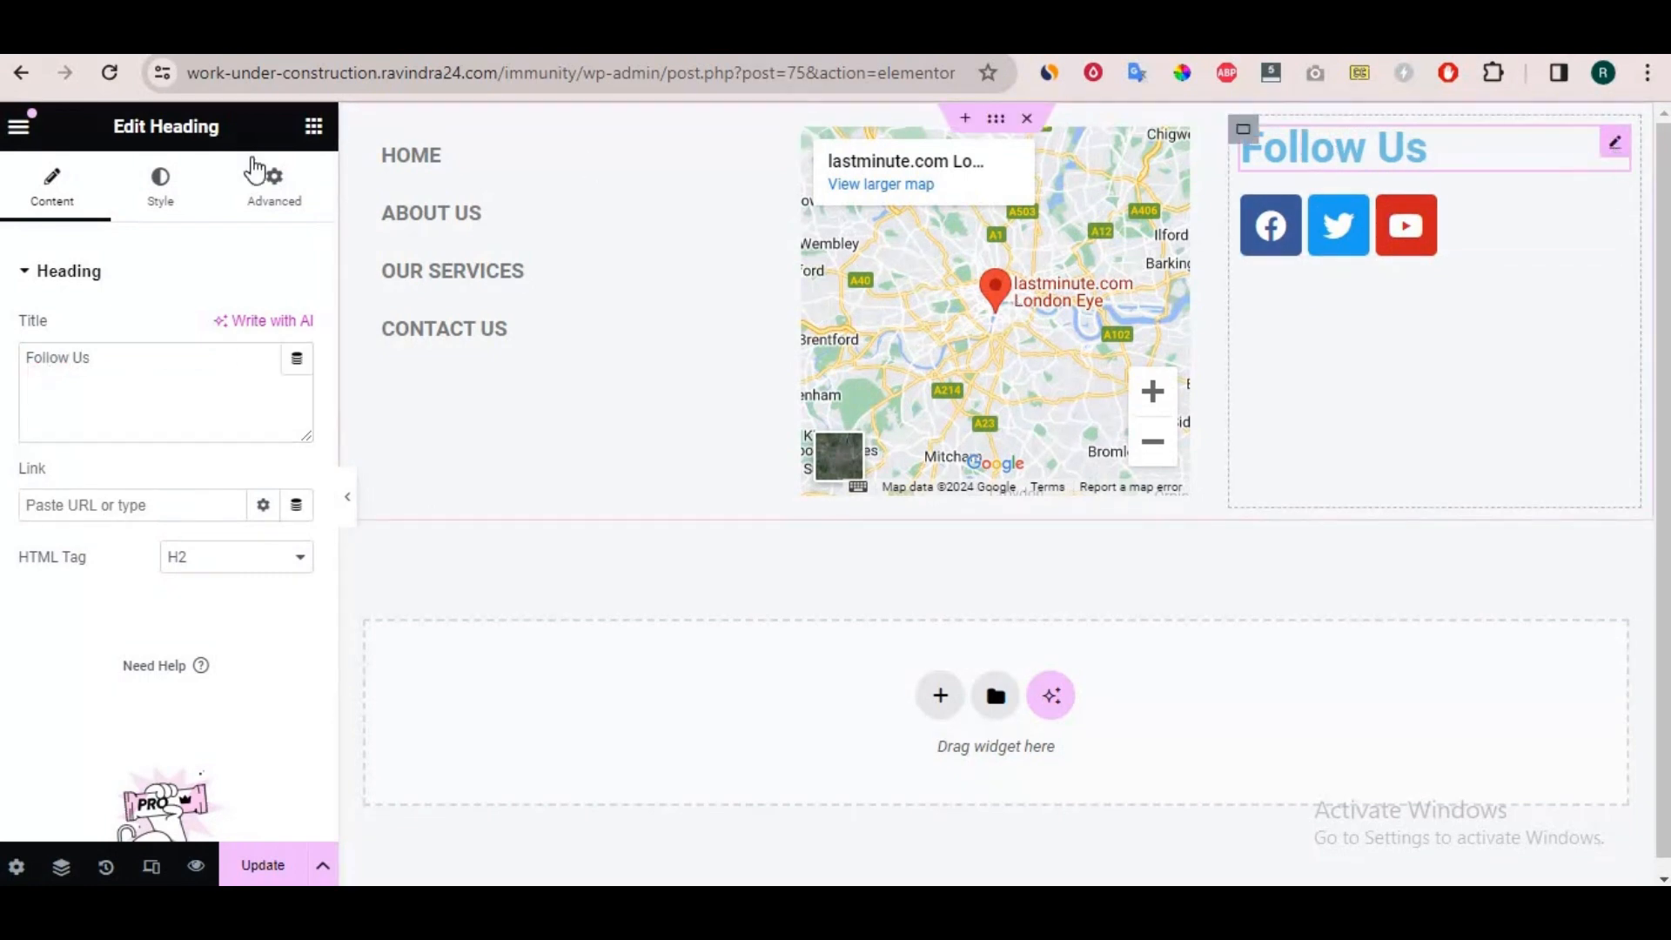
{"action": "left_click", "coordinate": [172, 208]}
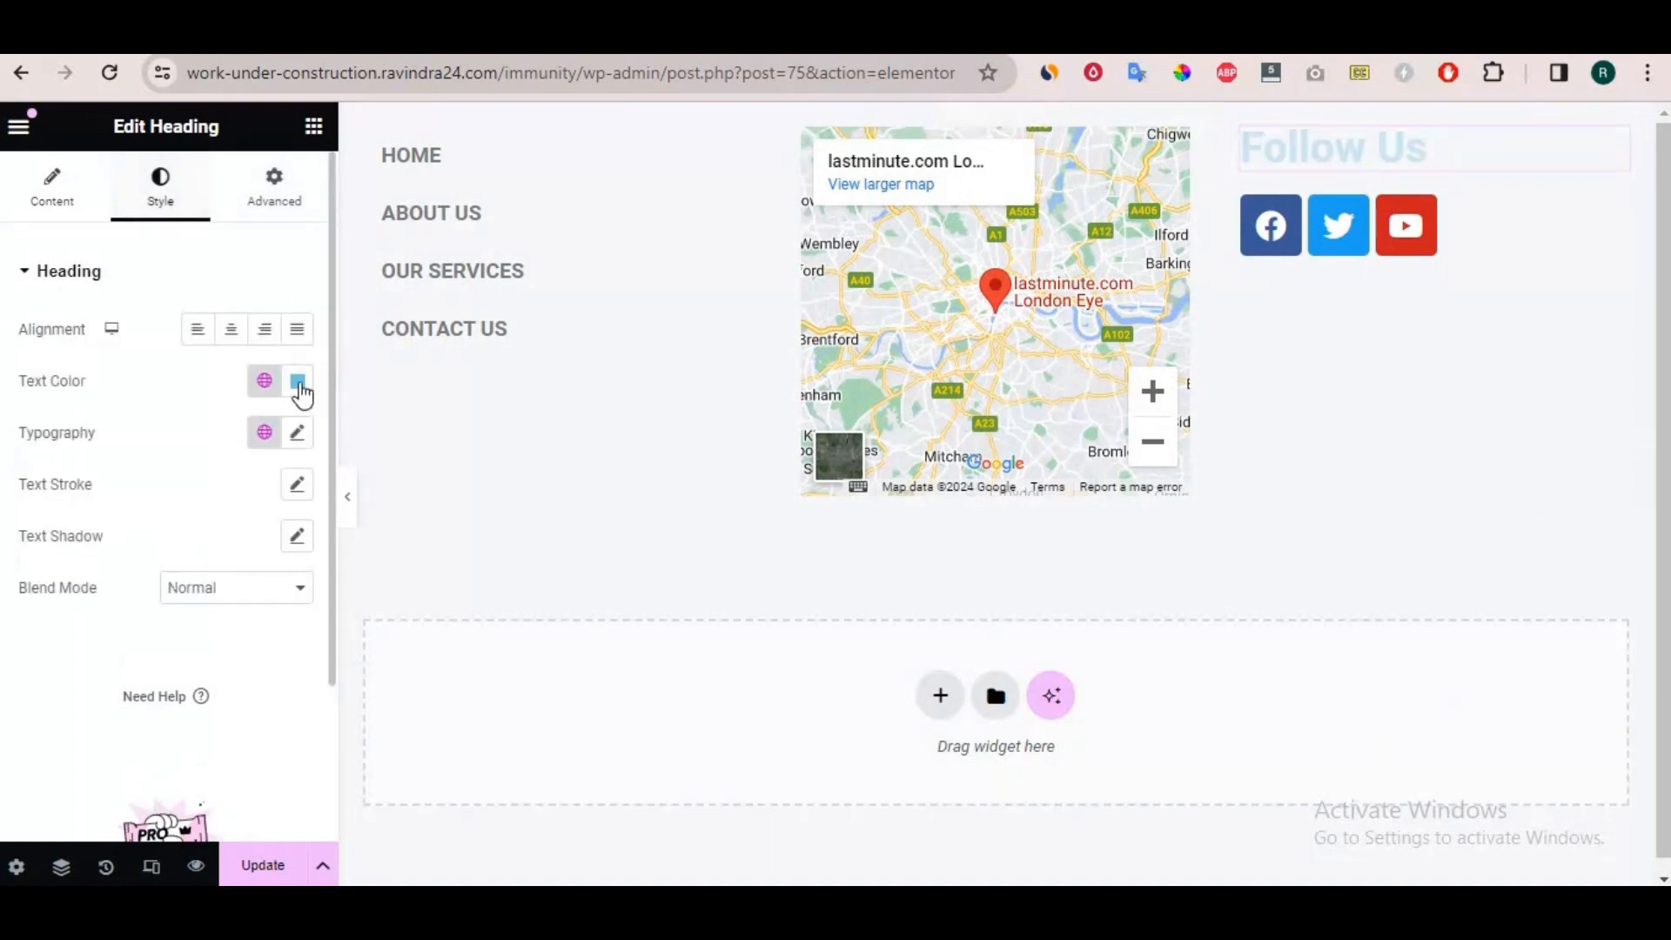
{"action": "left_click", "coordinate": [301, 396]}
{"action": "left_click_drag", "start_coordinate": [212, 589], "coordinate": [155, 665]}
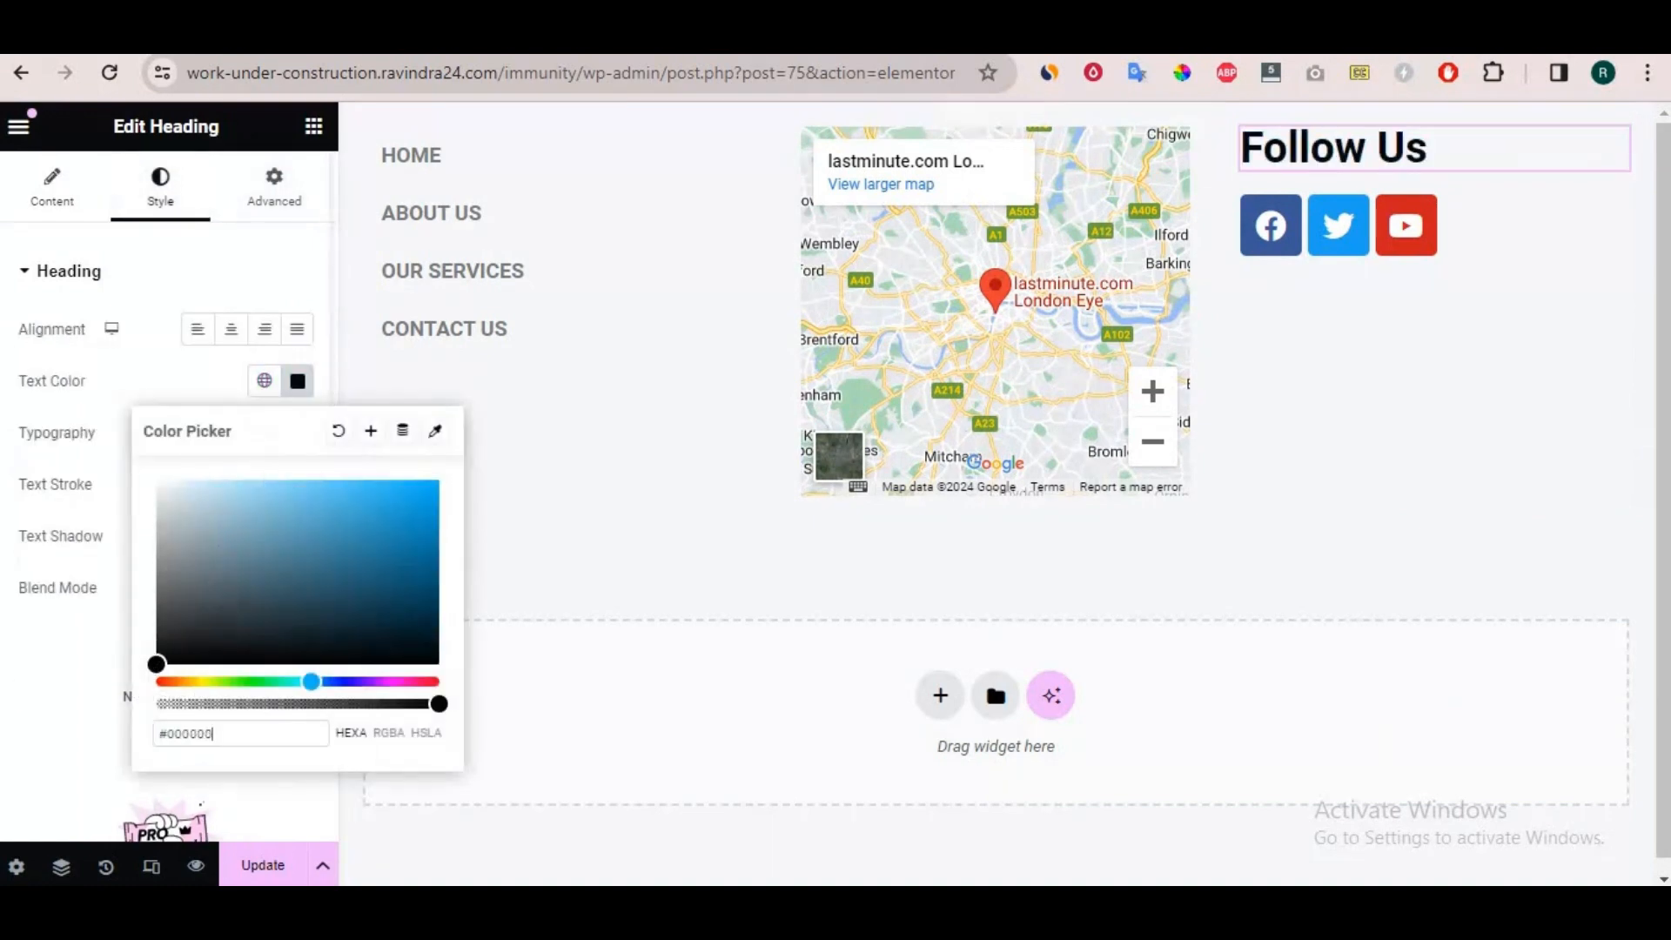
Duplicate the "Follow Us" heading and try to move the copy into the map column.
{"action": "right_click", "coordinate": [1486, 143]}
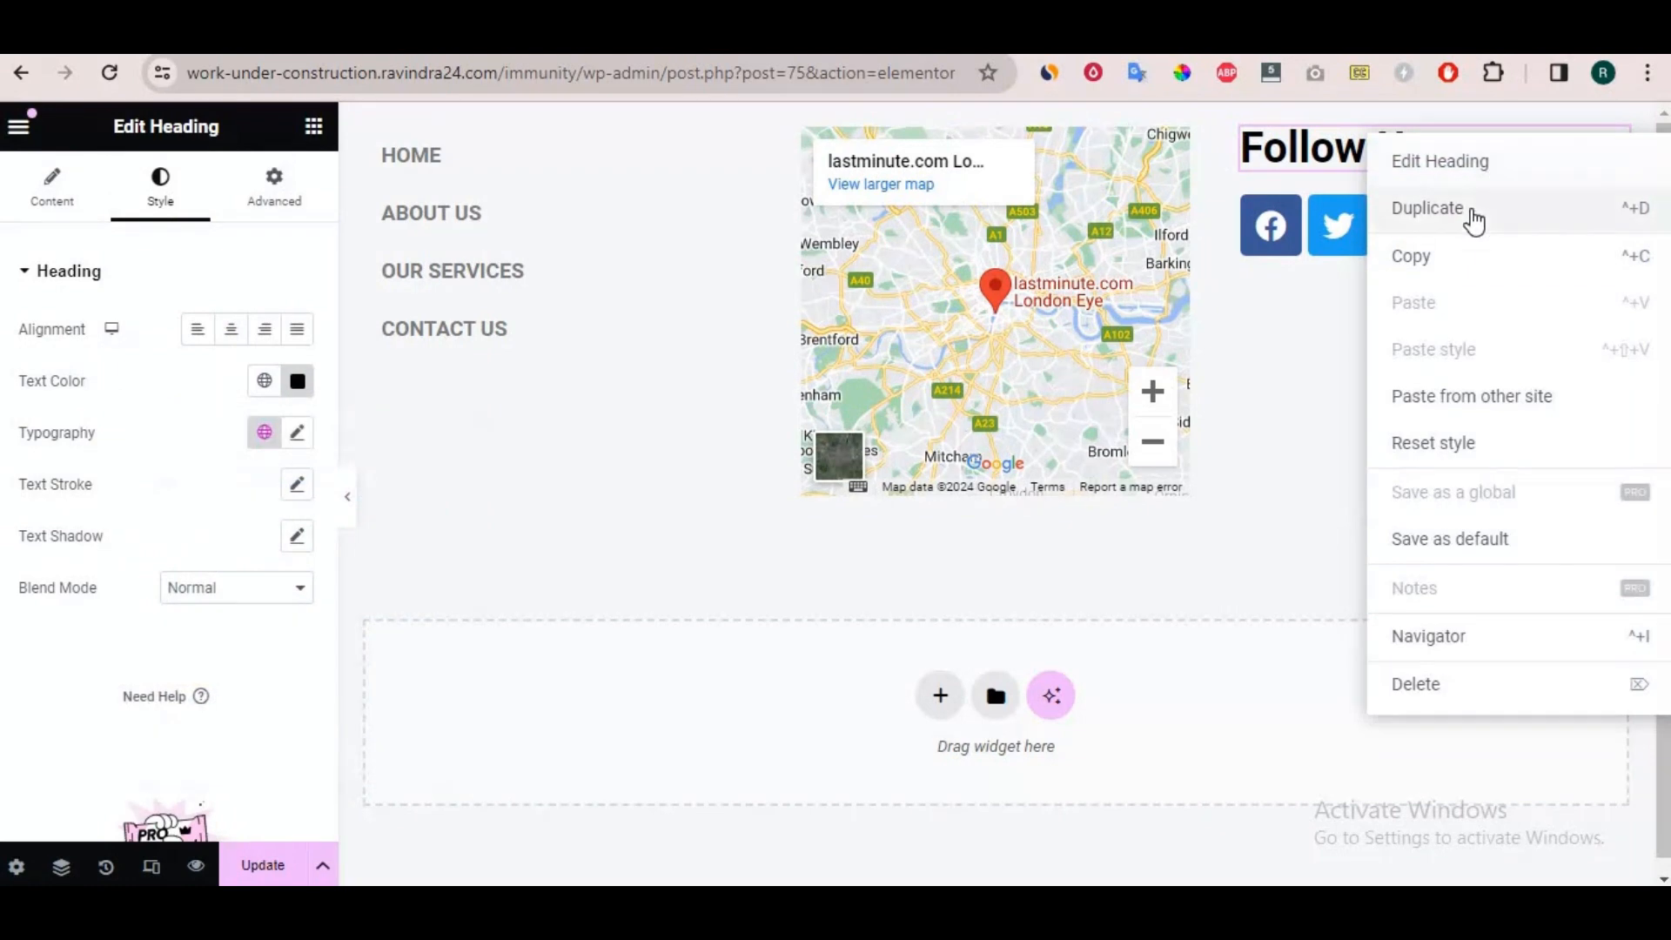
{"action": "left_click", "coordinate": [1482, 209]}
{"action": "left_click_drag", "start_coordinate": [1608, 214], "coordinate": [914, 139]}
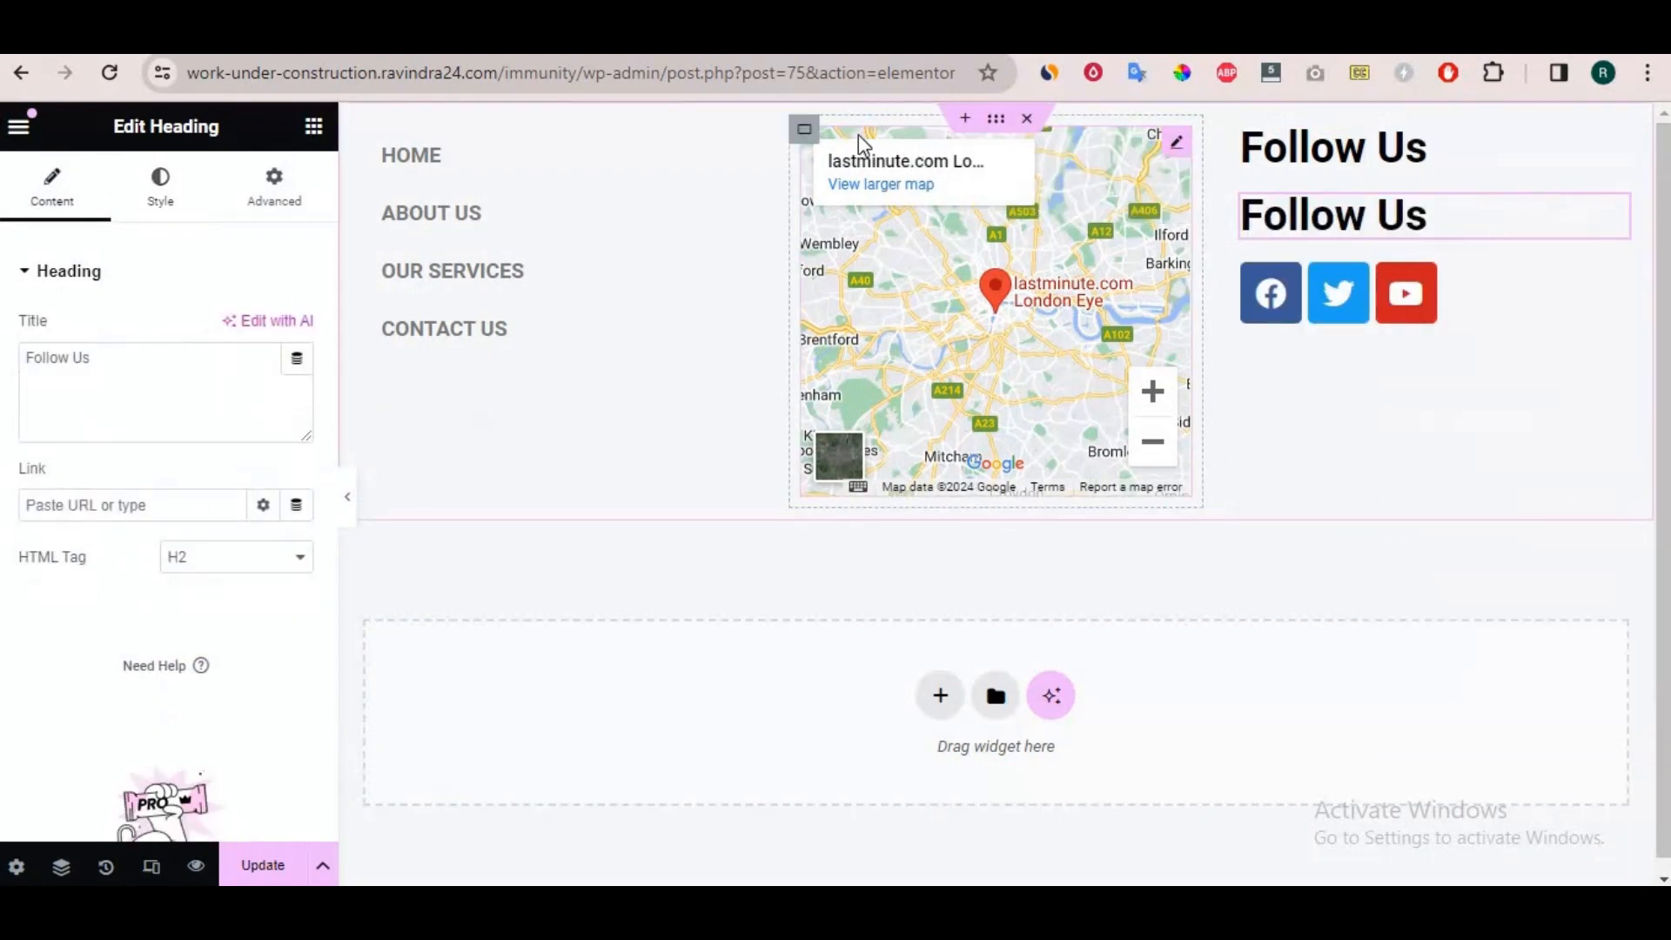
{"action": "mouse_move", "coordinate": [1611, 212]}
{"action": "left_mouse_down"}
{"action": "mouse_move", "coordinate": [1084, 206]}
{"action": "mouse_move", "coordinate": [871, 136]}
{"action": "mouse_move", "coordinate": [857, 167]}
{"action": "mouse_move", "coordinate": [949, 163]}
{"action": "mouse_move", "coordinate": [975, 500]}
{"action": "mouse_move", "coordinate": [976, 163]}
{"action": "mouse_move", "coordinate": [861, 112]}
{"action": "mouse_move", "coordinate": [871, 165]}
{"action": "mouse_move", "coordinate": [1362, 225]}
{"action": "mouse_move", "coordinate": [1581, 219]}
{"action": "left_mouse_up"}
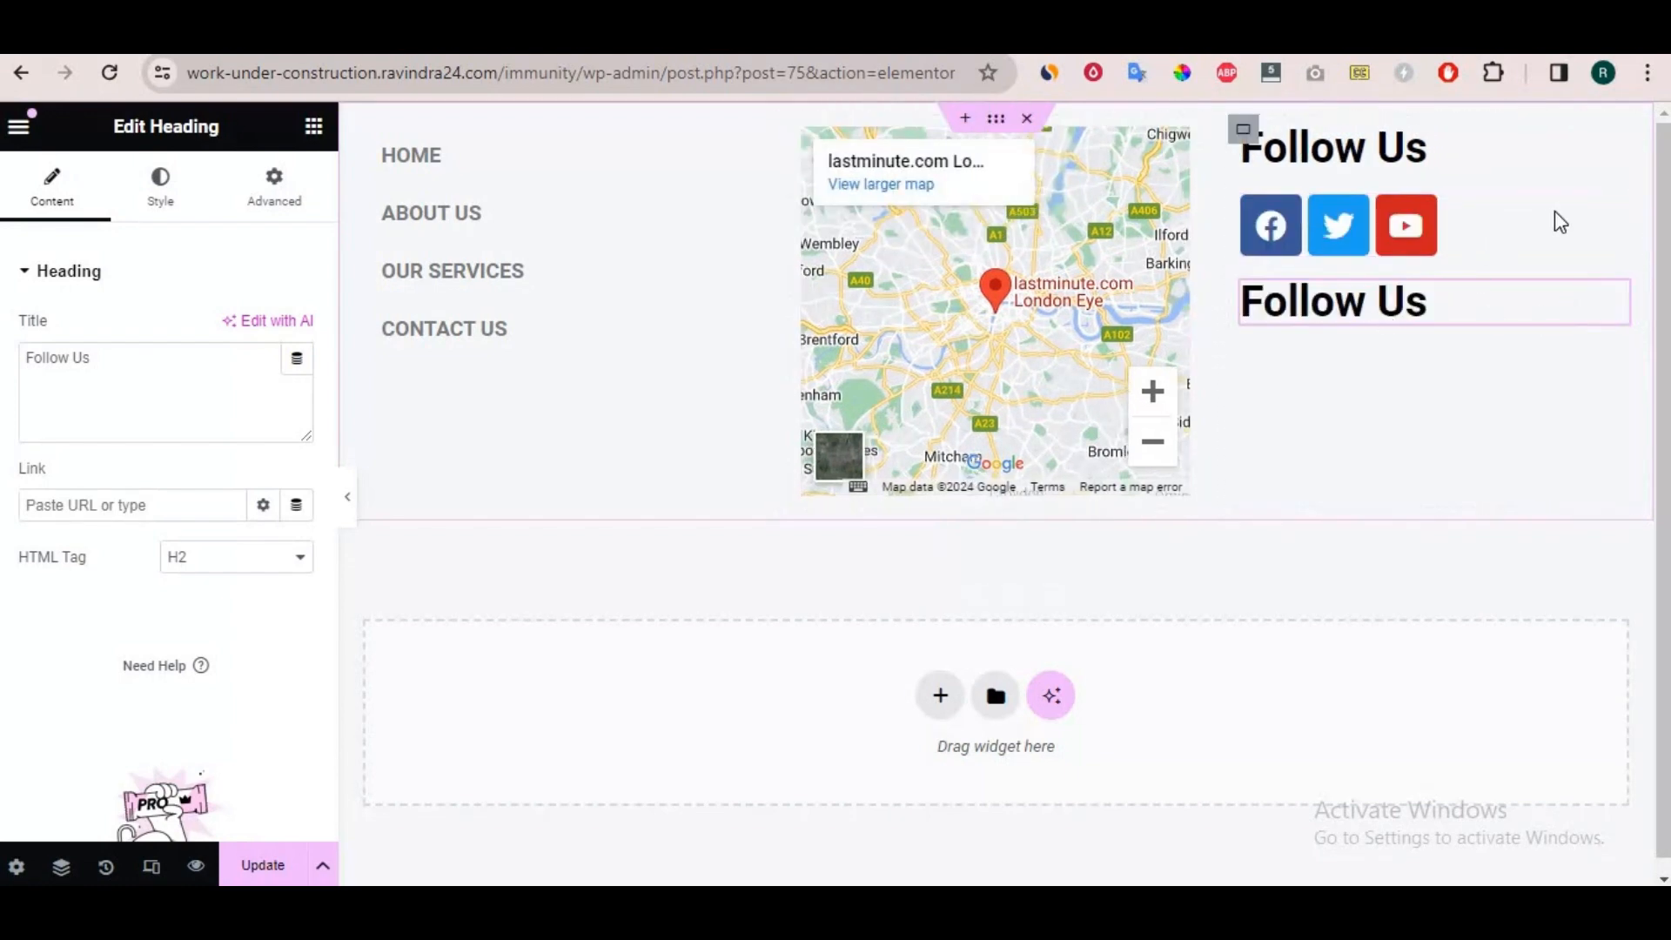
{"action": "right_click", "coordinate": [1616, 306]}
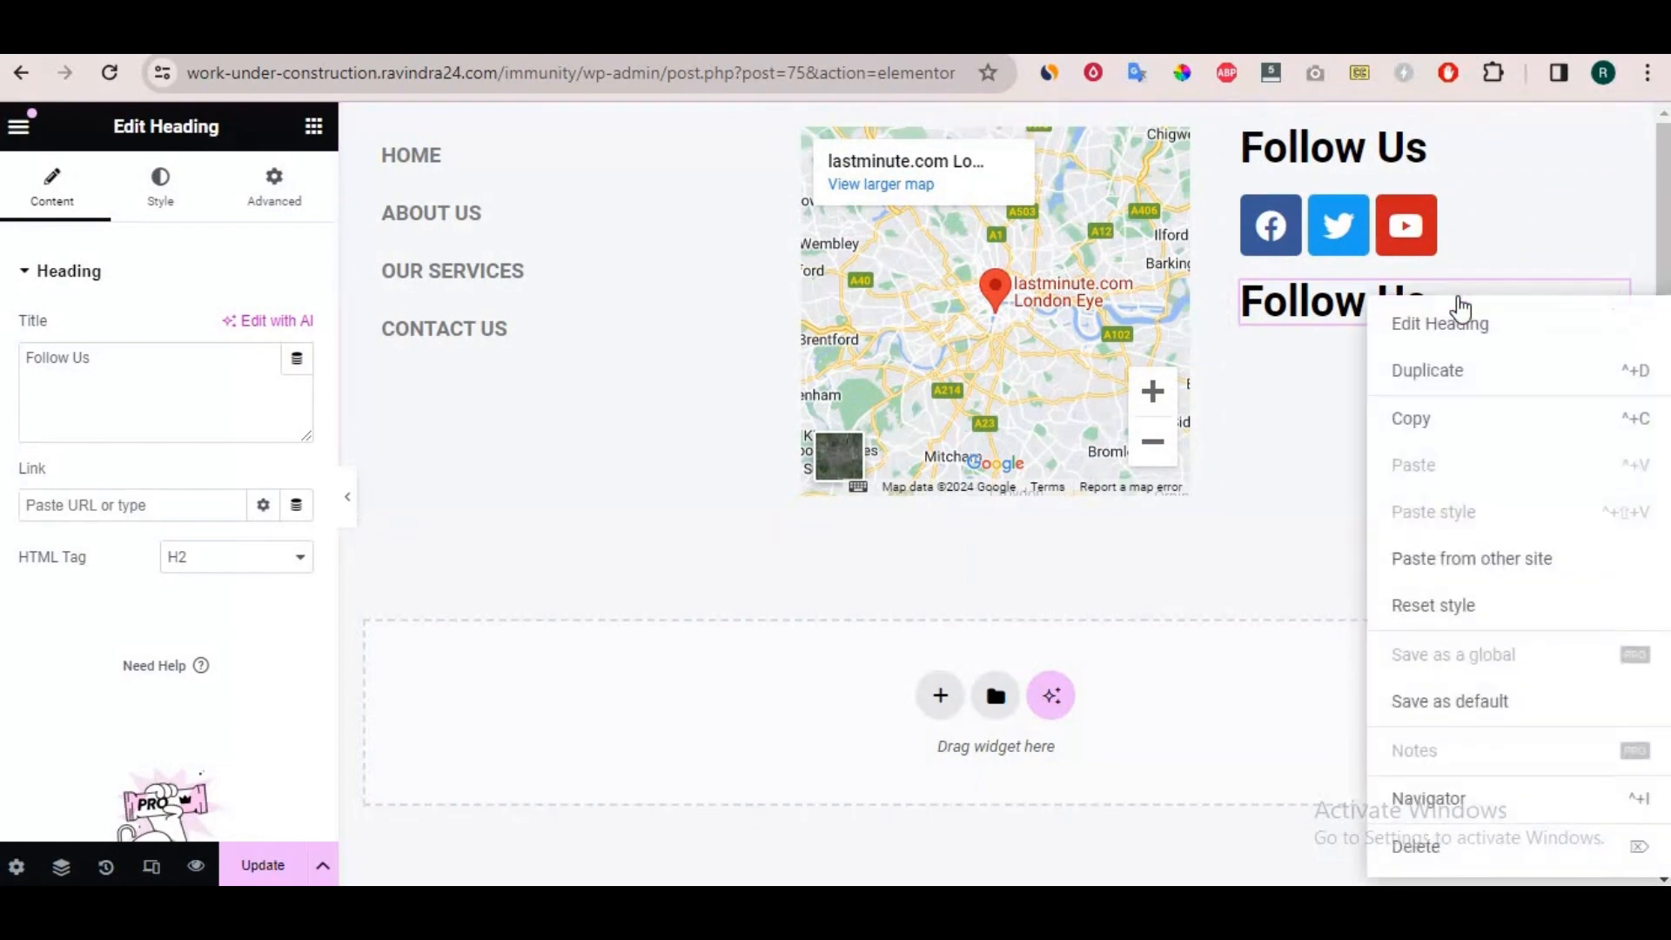
{"action": "right_click", "coordinate": [1612, 309]}
{"action": "left_click", "coordinate": [1606, 307]}
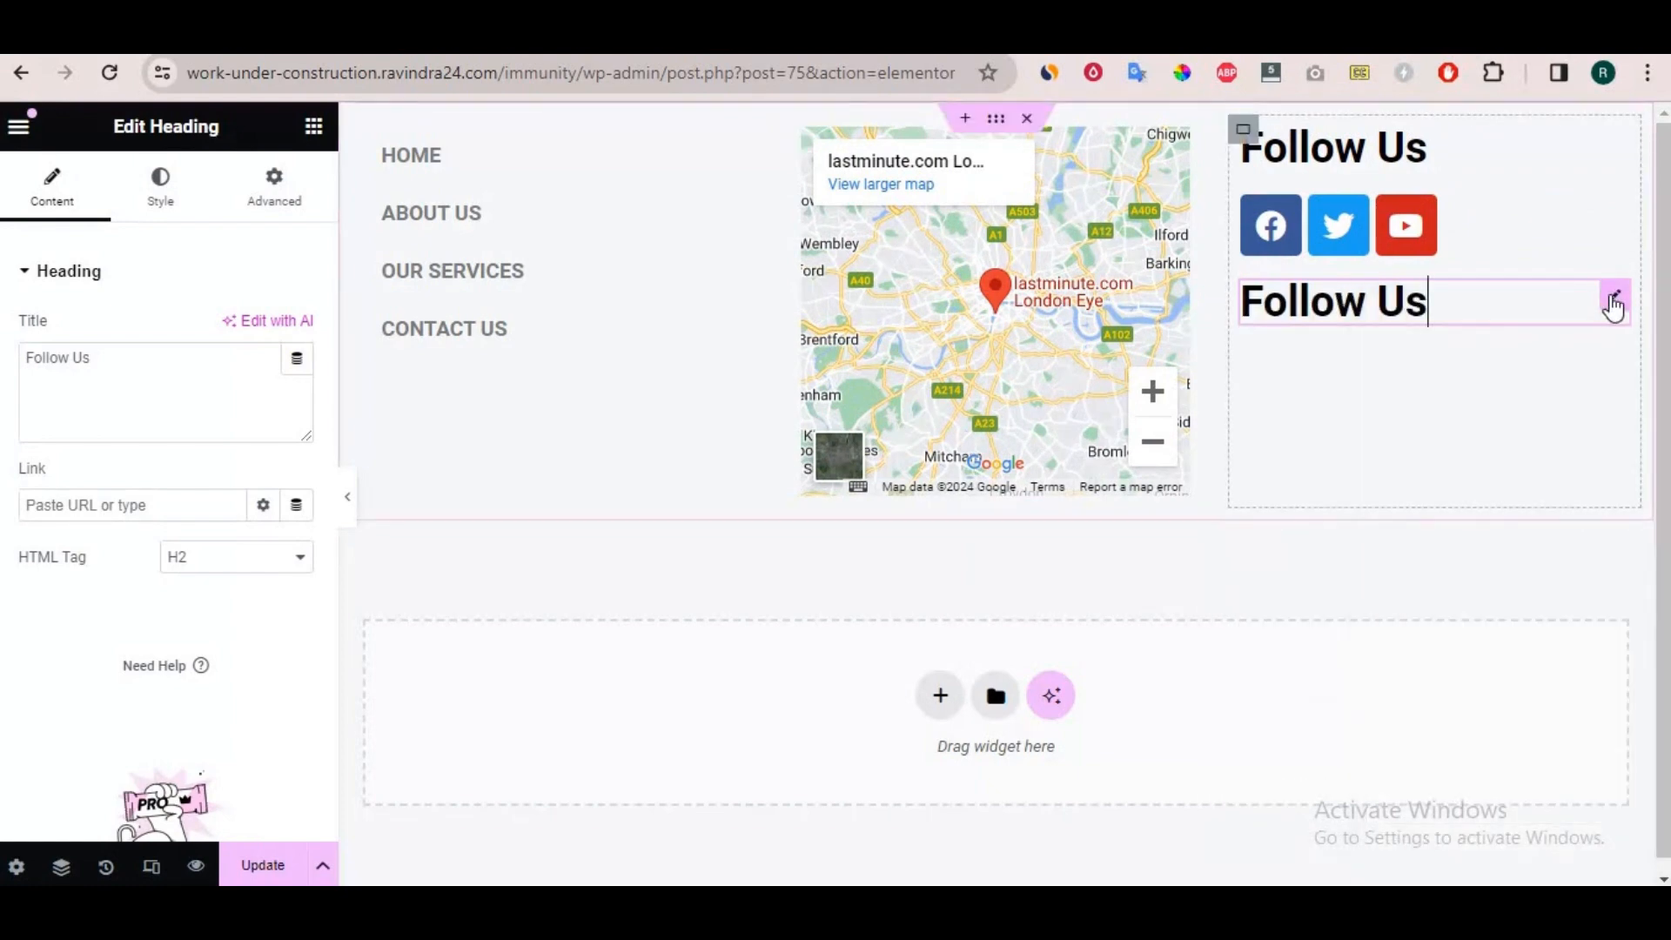
{"action": "left_click_drag", "start_coordinate": [1611, 299], "coordinate": [897, 374]}
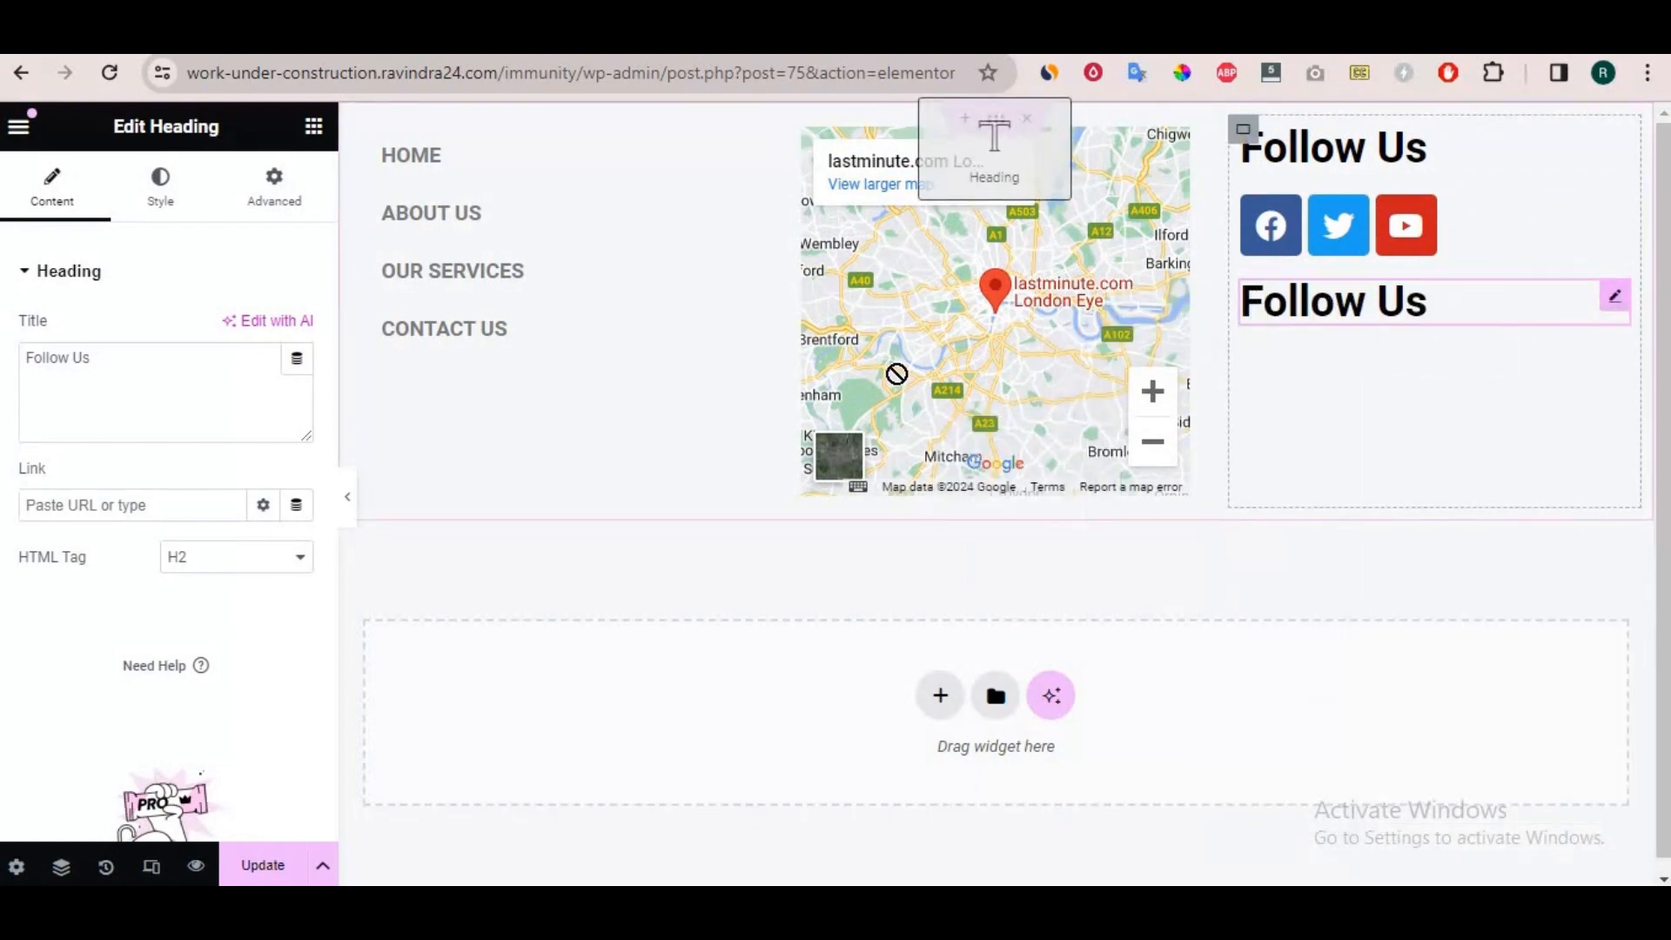
Add a new Heading above the map in the second column and set its title to "Location".
{"action": "left_click", "coordinate": [313, 131]}
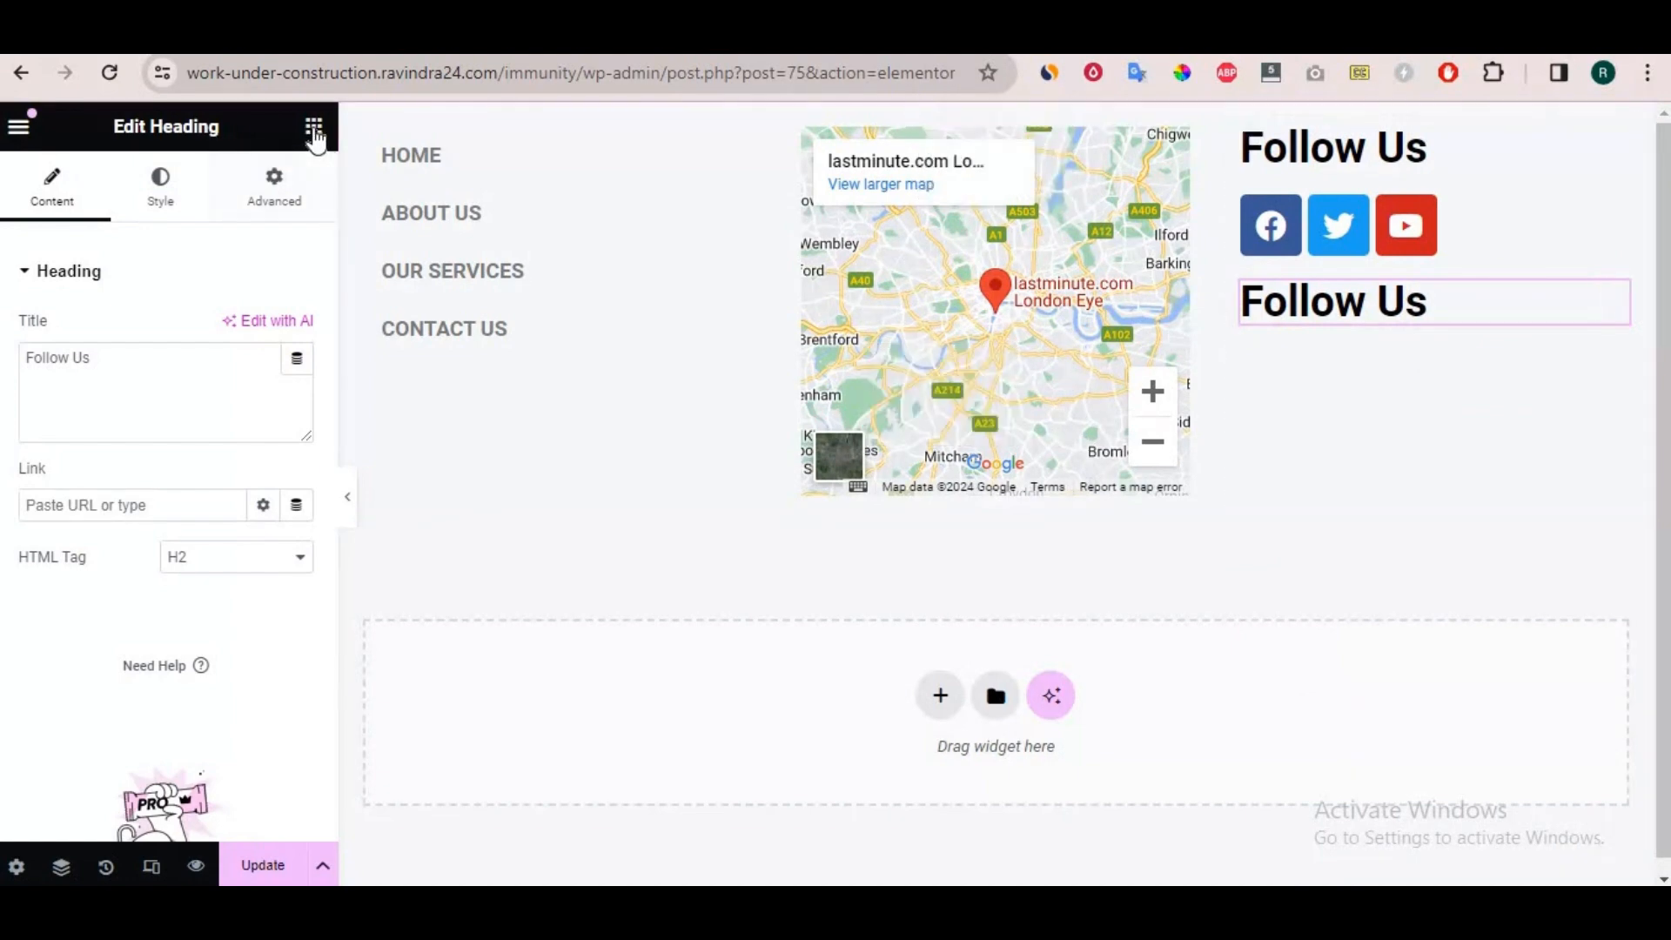
{"action": "left_click_drag", "start_coordinate": [85, 682], "coordinate": [974, 195]}
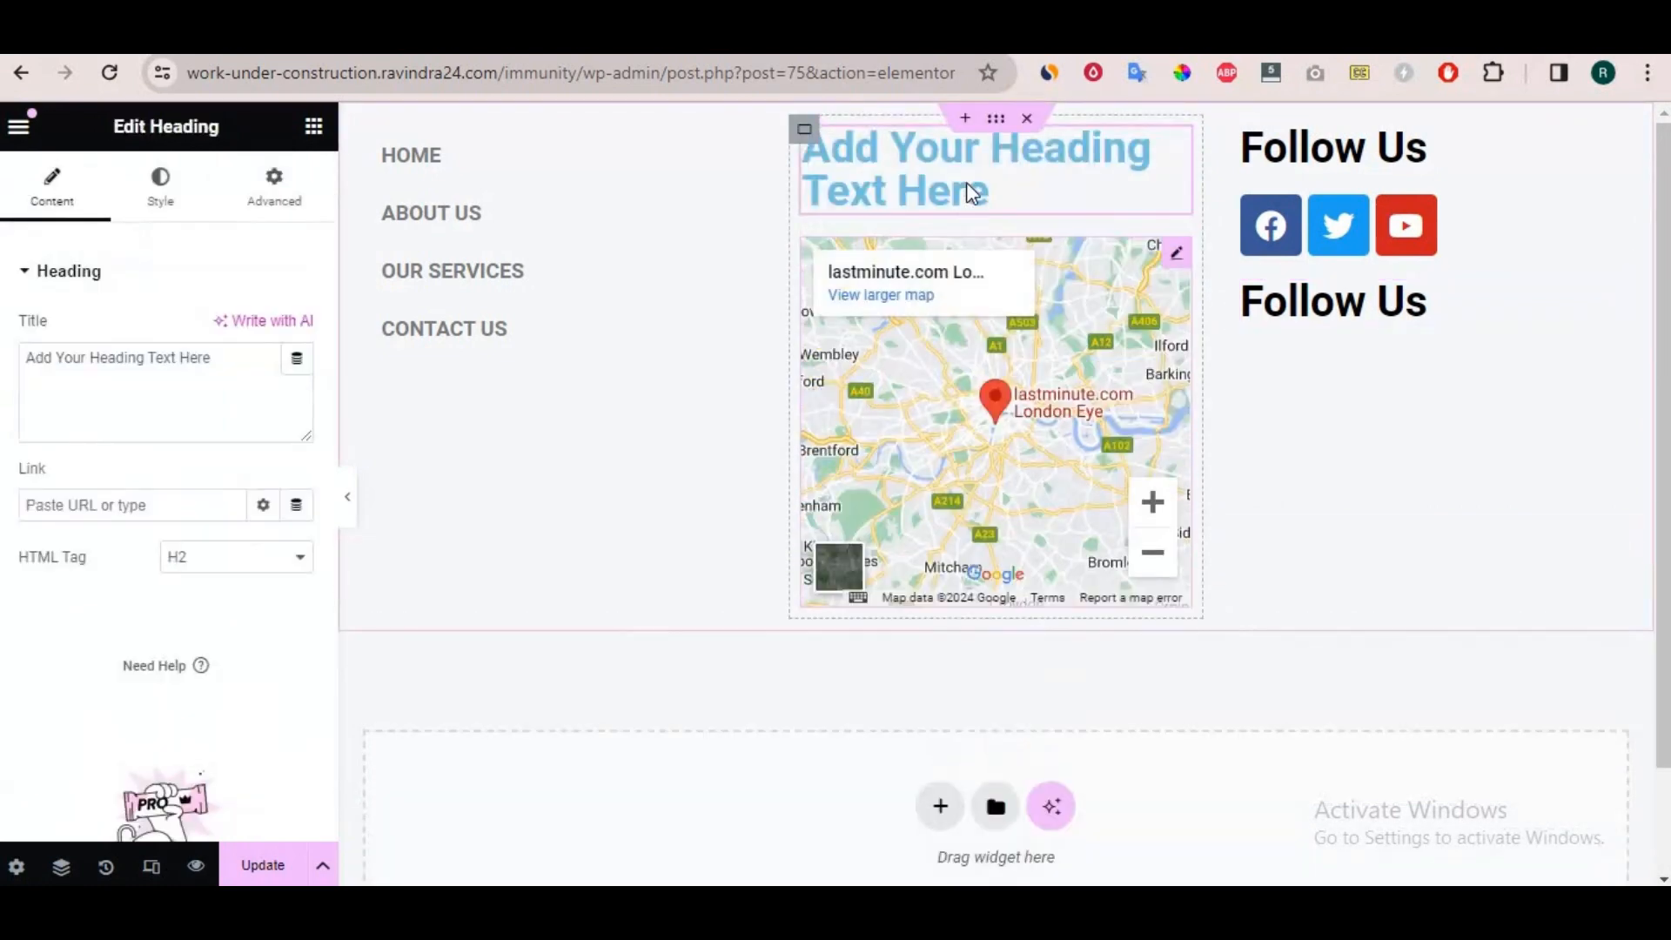
{"action": "left_click", "coordinate": [224, 365]}
{"action": "key", "text": "ctrl+a"}
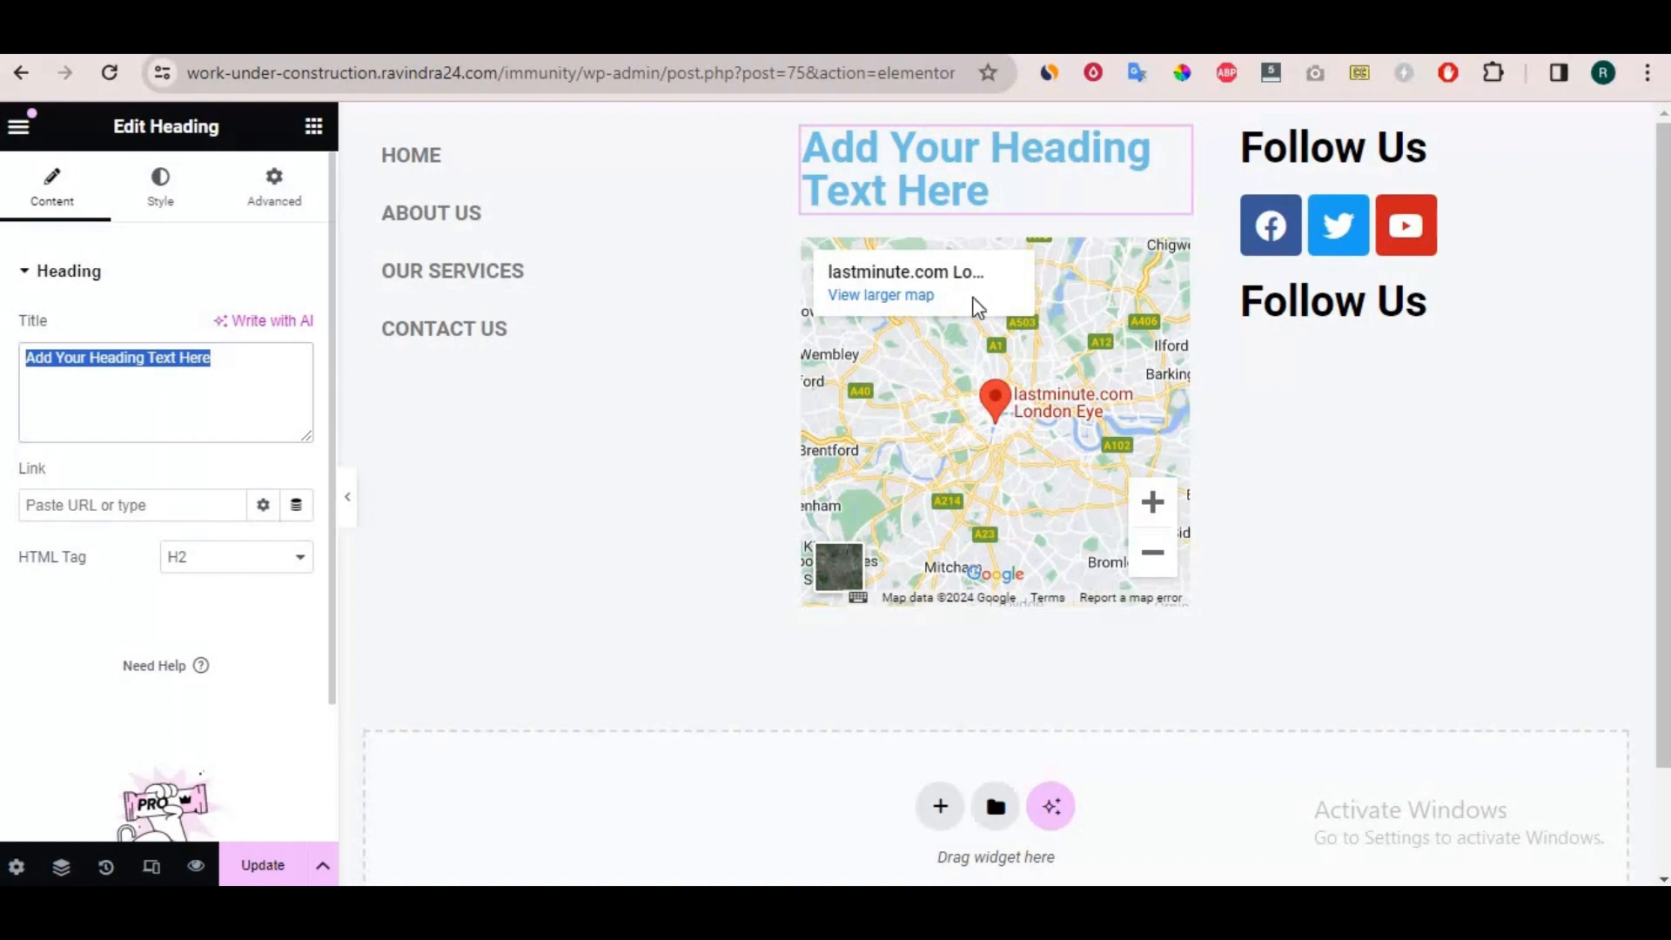
{"action": "type", "text": "Location"}
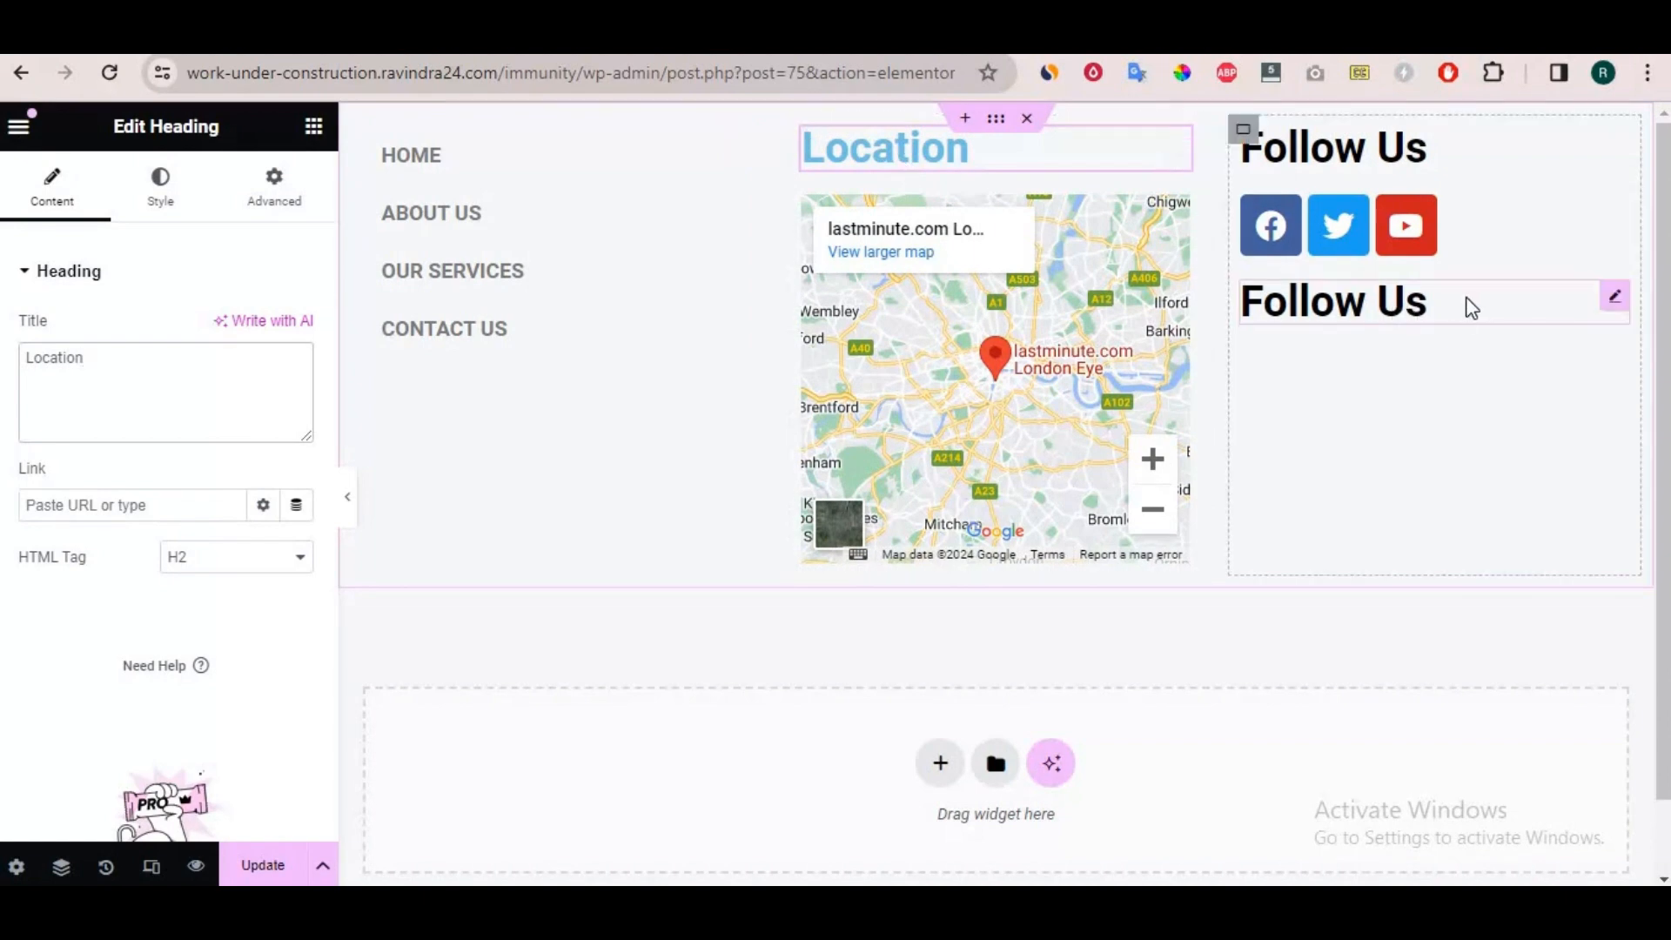
Delete the duplicate "Follow Us" heading below the social icons.
{"action": "right_click", "coordinate": [1470, 308]}
{"action": "scroll", "coordinate": [1344, 478], "scroll_direction": "down", "scroll_amount": 3}
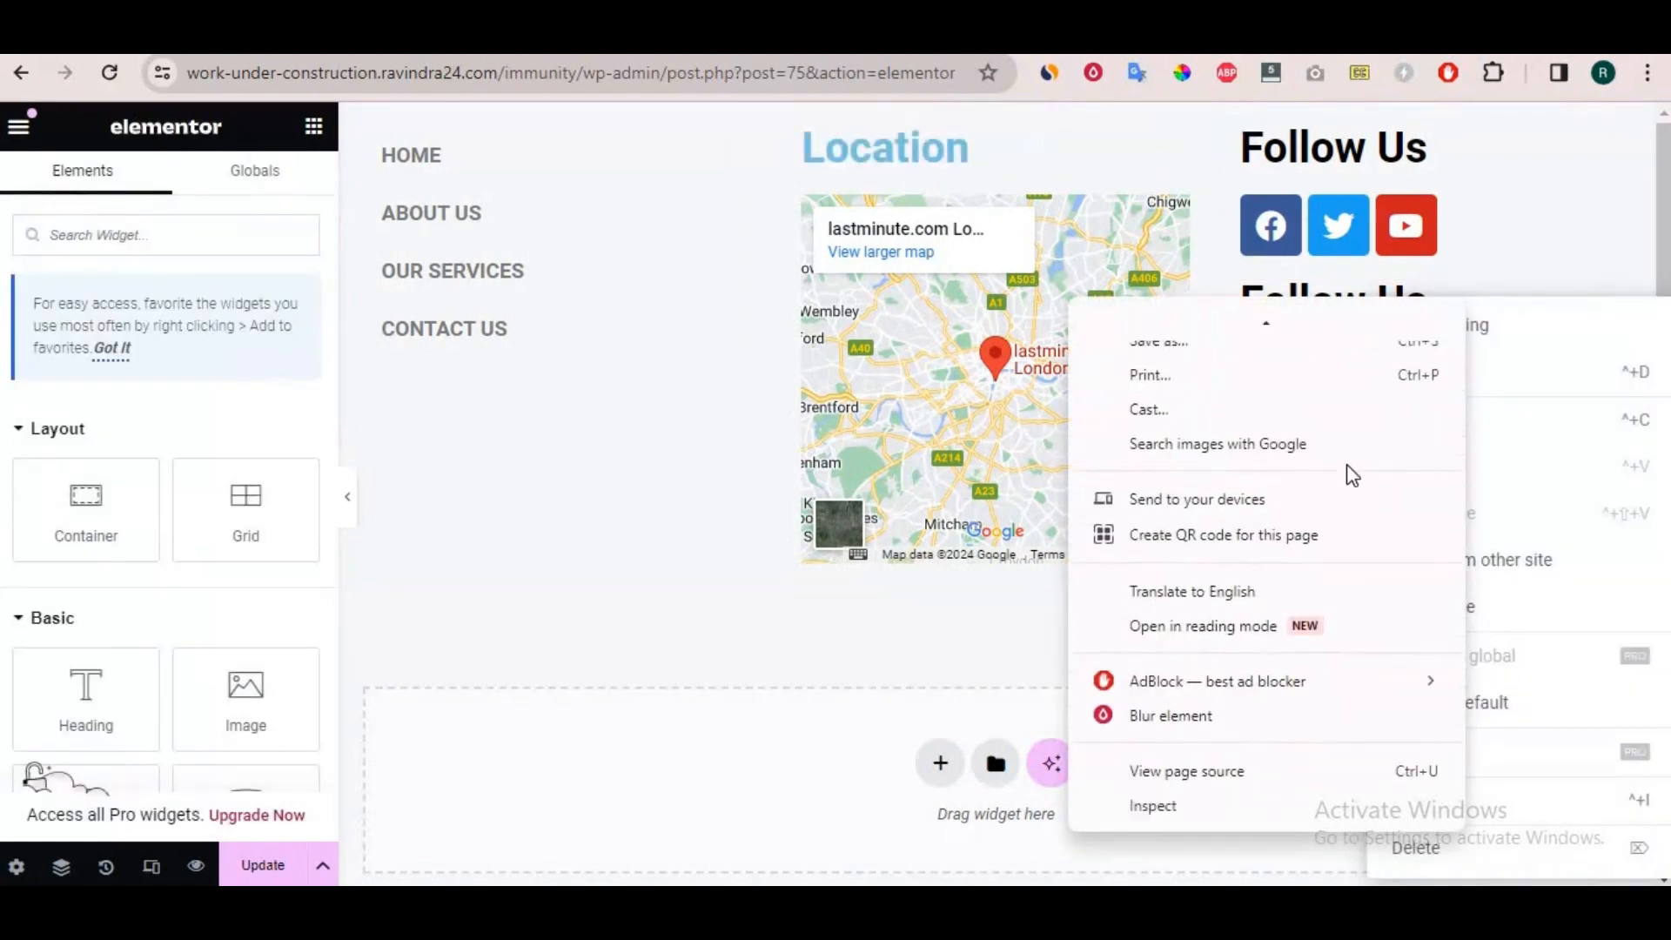
{"action": "left_click", "coordinate": [1553, 319]}
{"action": "scroll", "coordinate": [1506, 534], "scroll_direction": "down", "scroll_amount": 1}
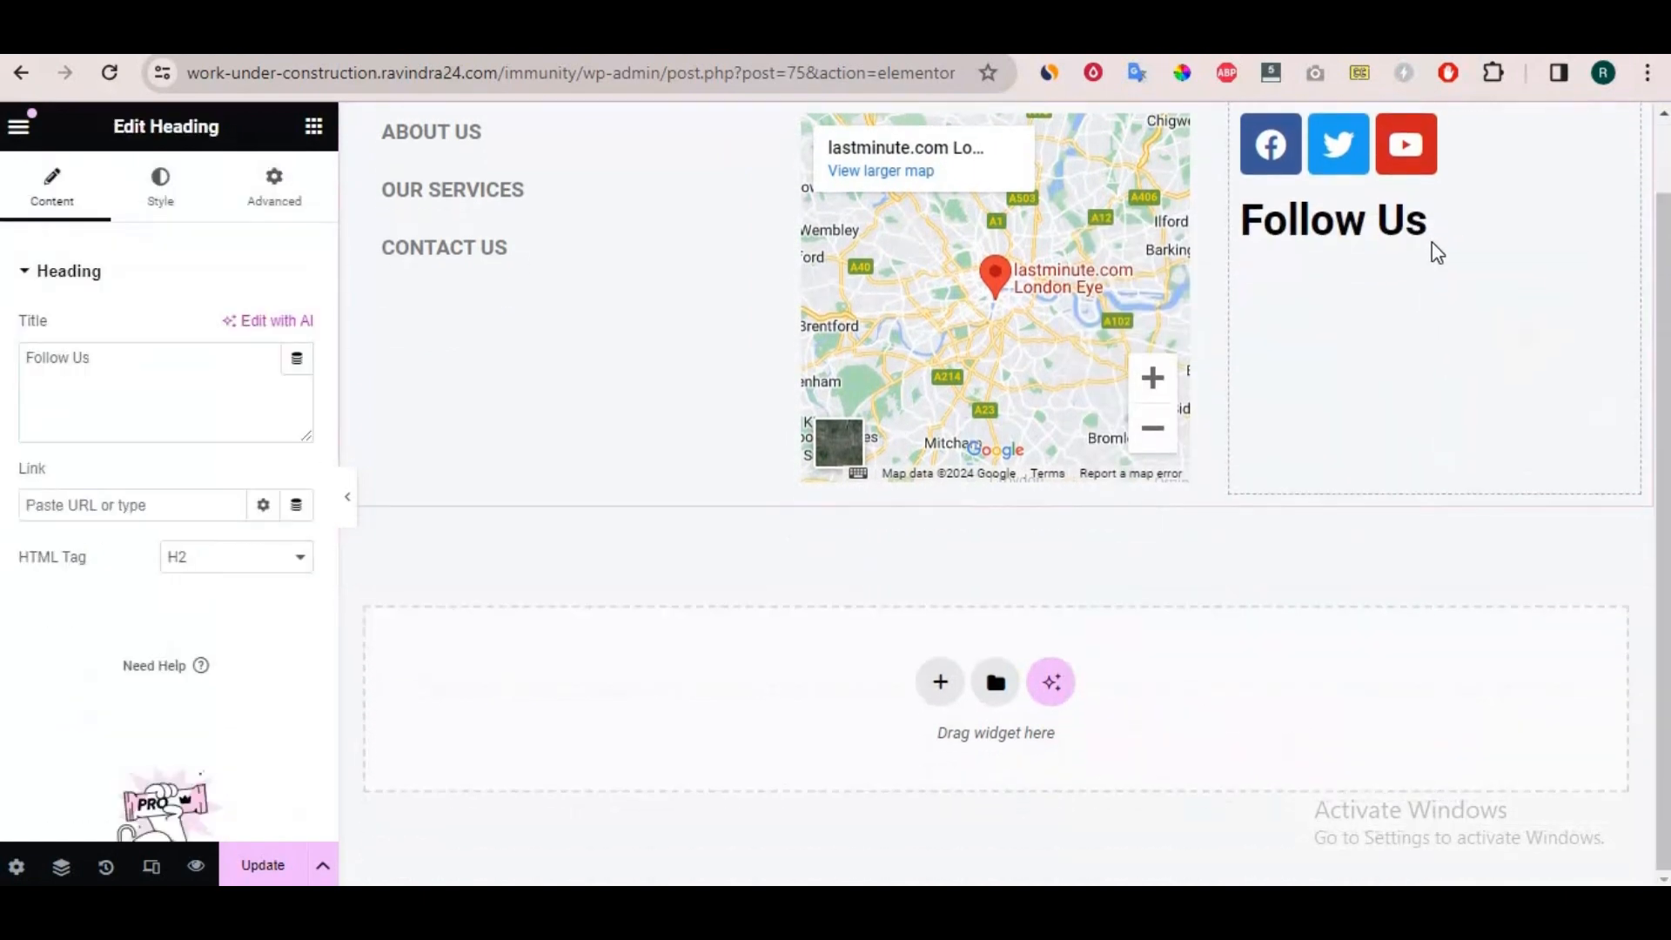
{"action": "right_click", "coordinate": [1462, 219]}
{"action": "left_click", "coordinate": [1449, 775]}
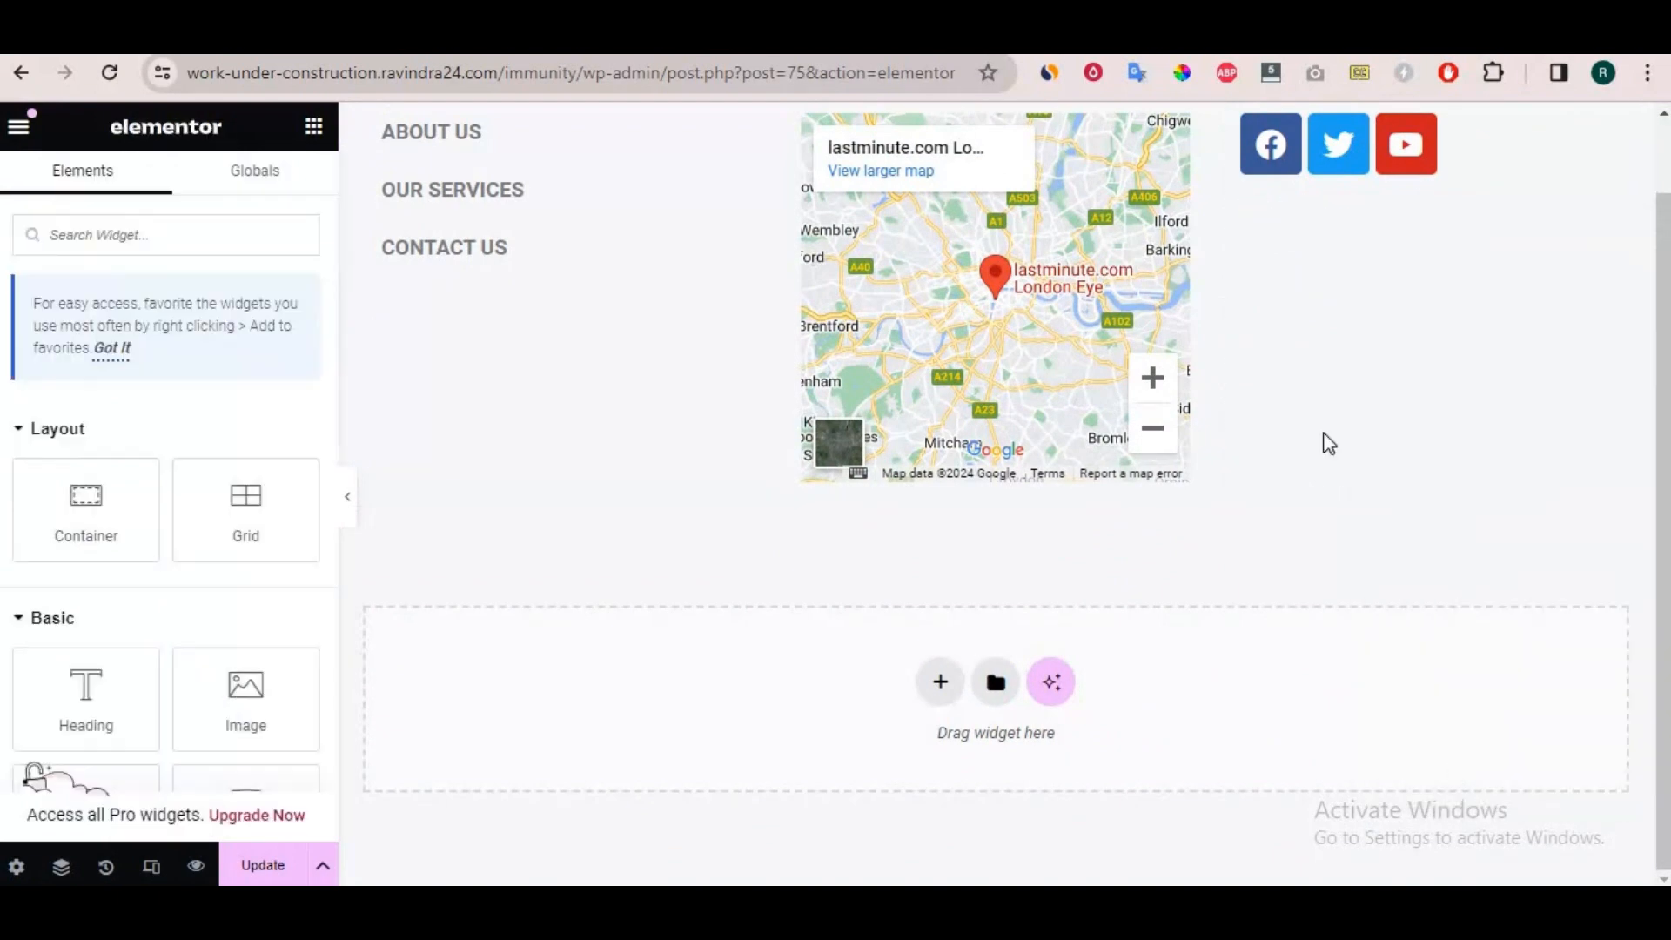
Set the text color of the "Location" heading above the map to black.
{"action": "scroll", "coordinate": [1319, 437], "scroll_direction": "up", "scroll_amount": 1}
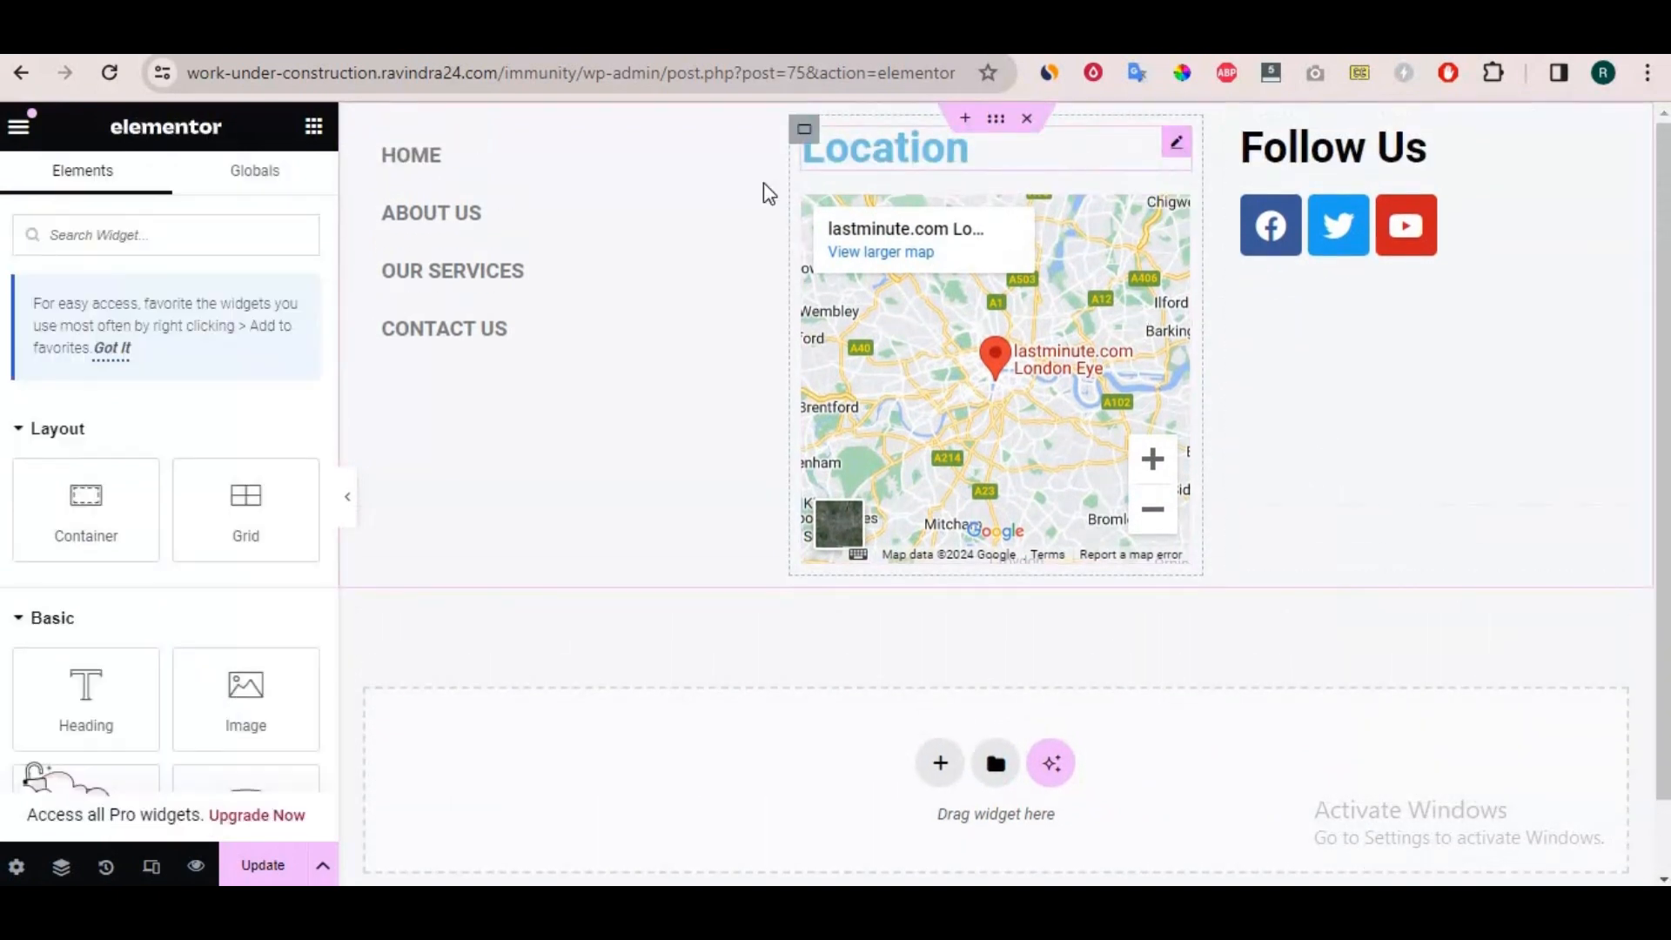
{"action": "left_click", "coordinate": [870, 148]}
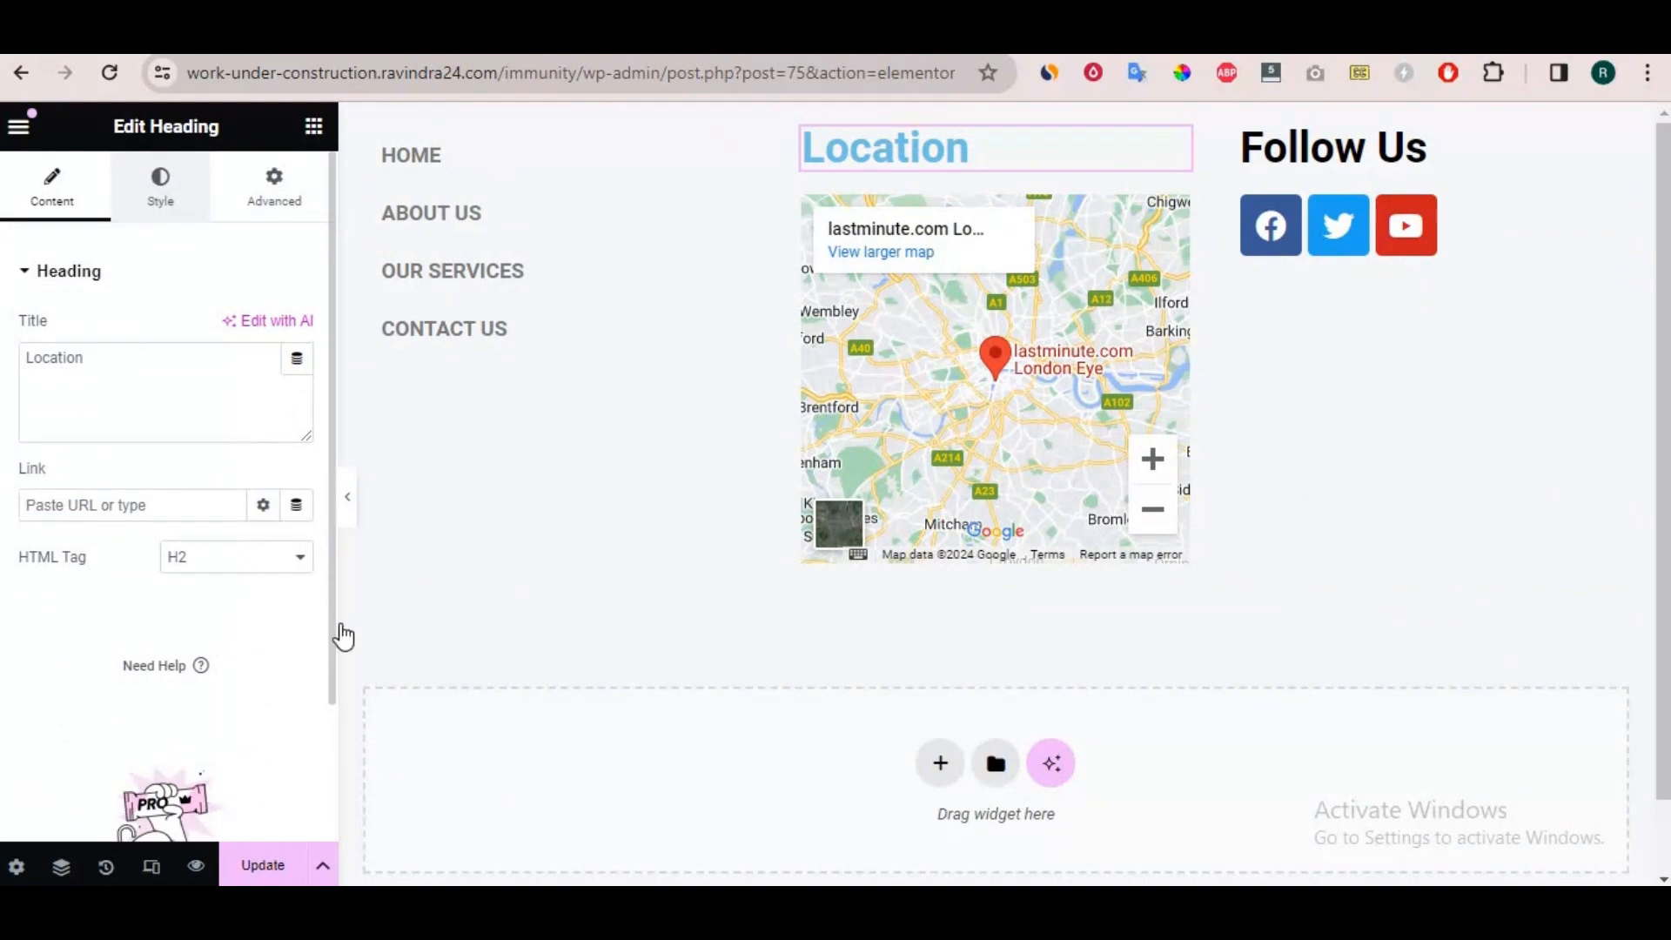
{"action": "left_click", "coordinate": [159, 200]}
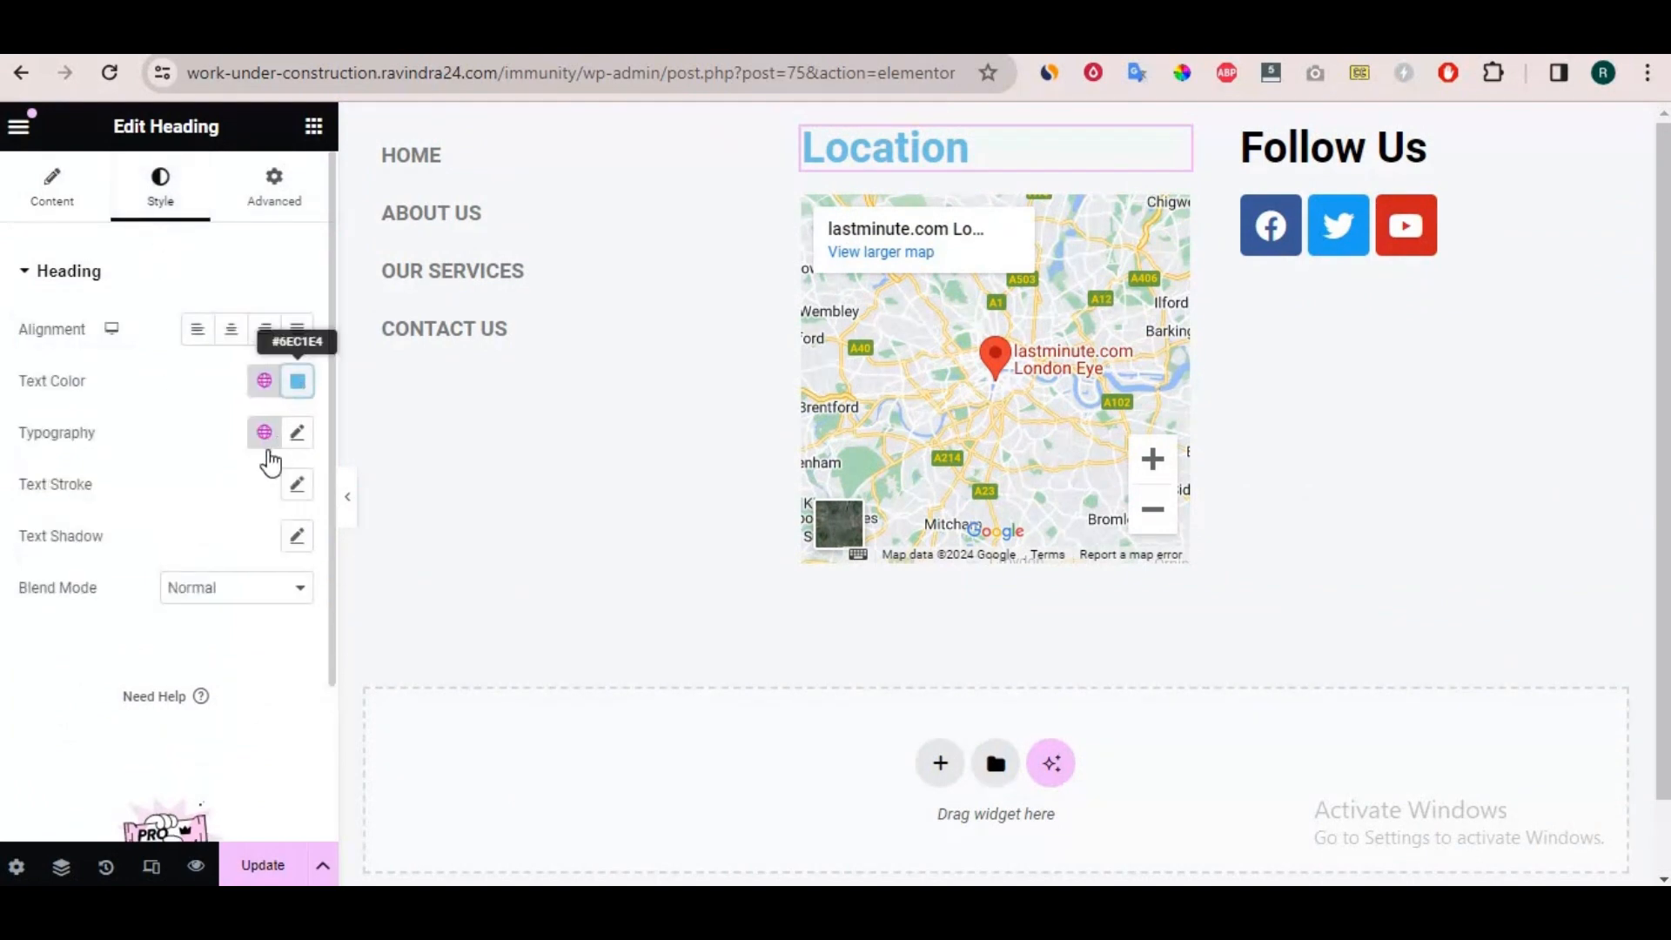
{"action": "left_click", "coordinate": [297, 381]}
{"action": "left_click_drag", "start_coordinate": [198, 612], "coordinate": [67, 708]}
{"action": "left_click", "coordinate": [67, 709]}
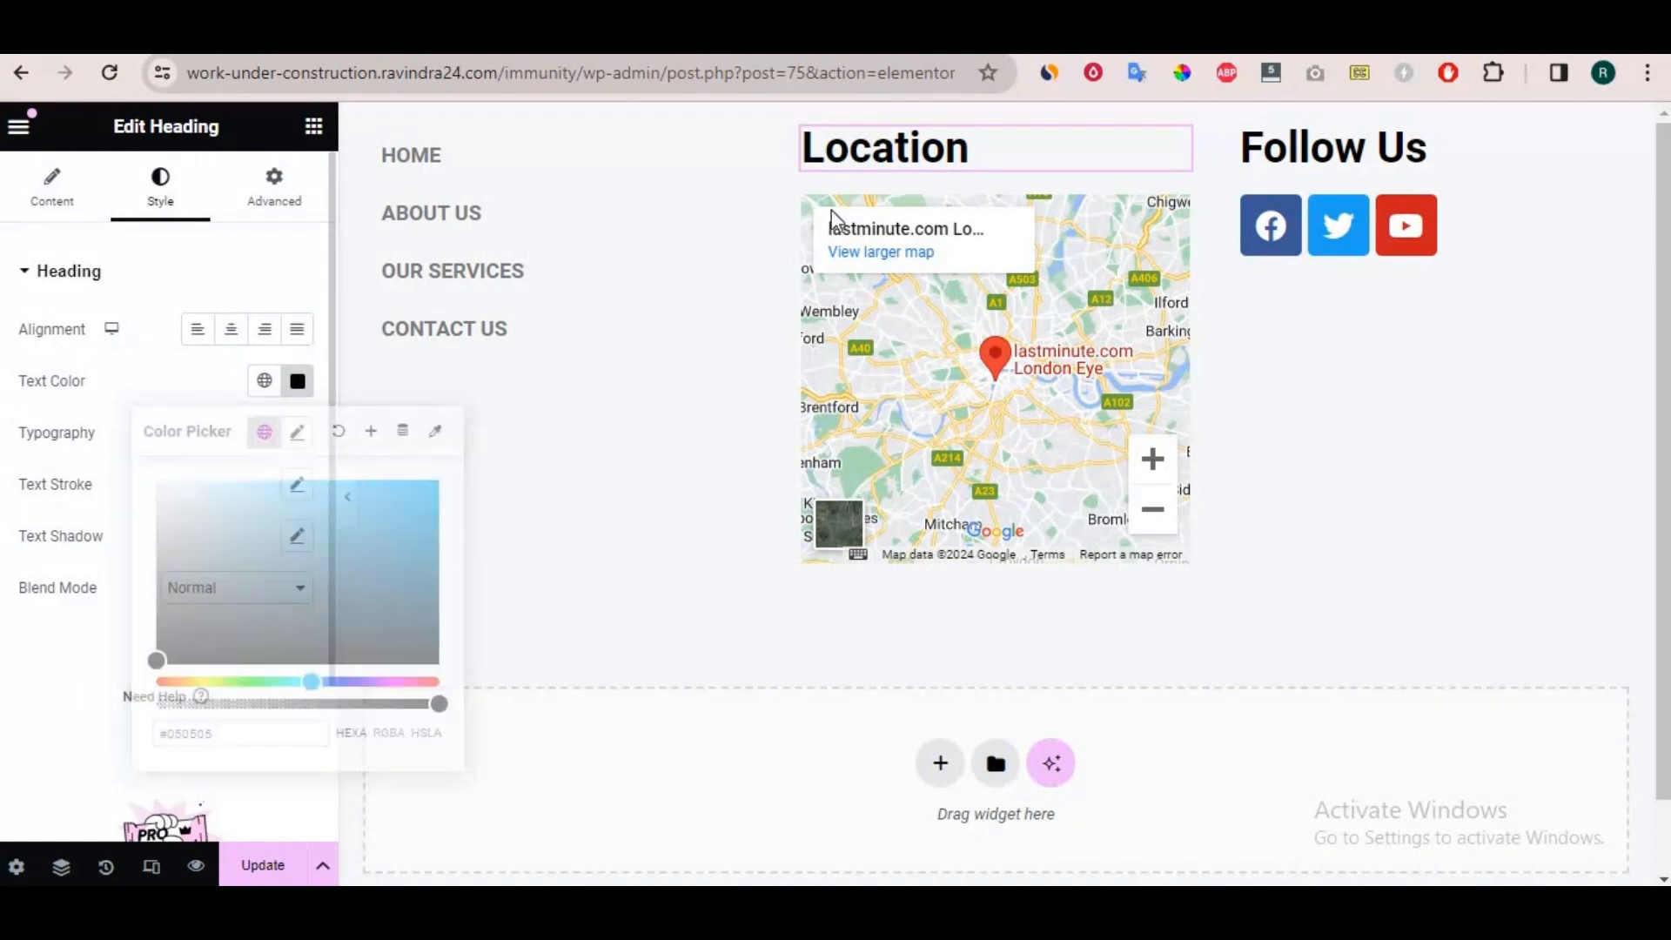
Duplicate the "Location" heading and move the copy above the navigation menu in the first footer column.
{"action": "right_click", "coordinate": [1060, 165]}
{"action": "left_click", "coordinate": [1115, 231]}
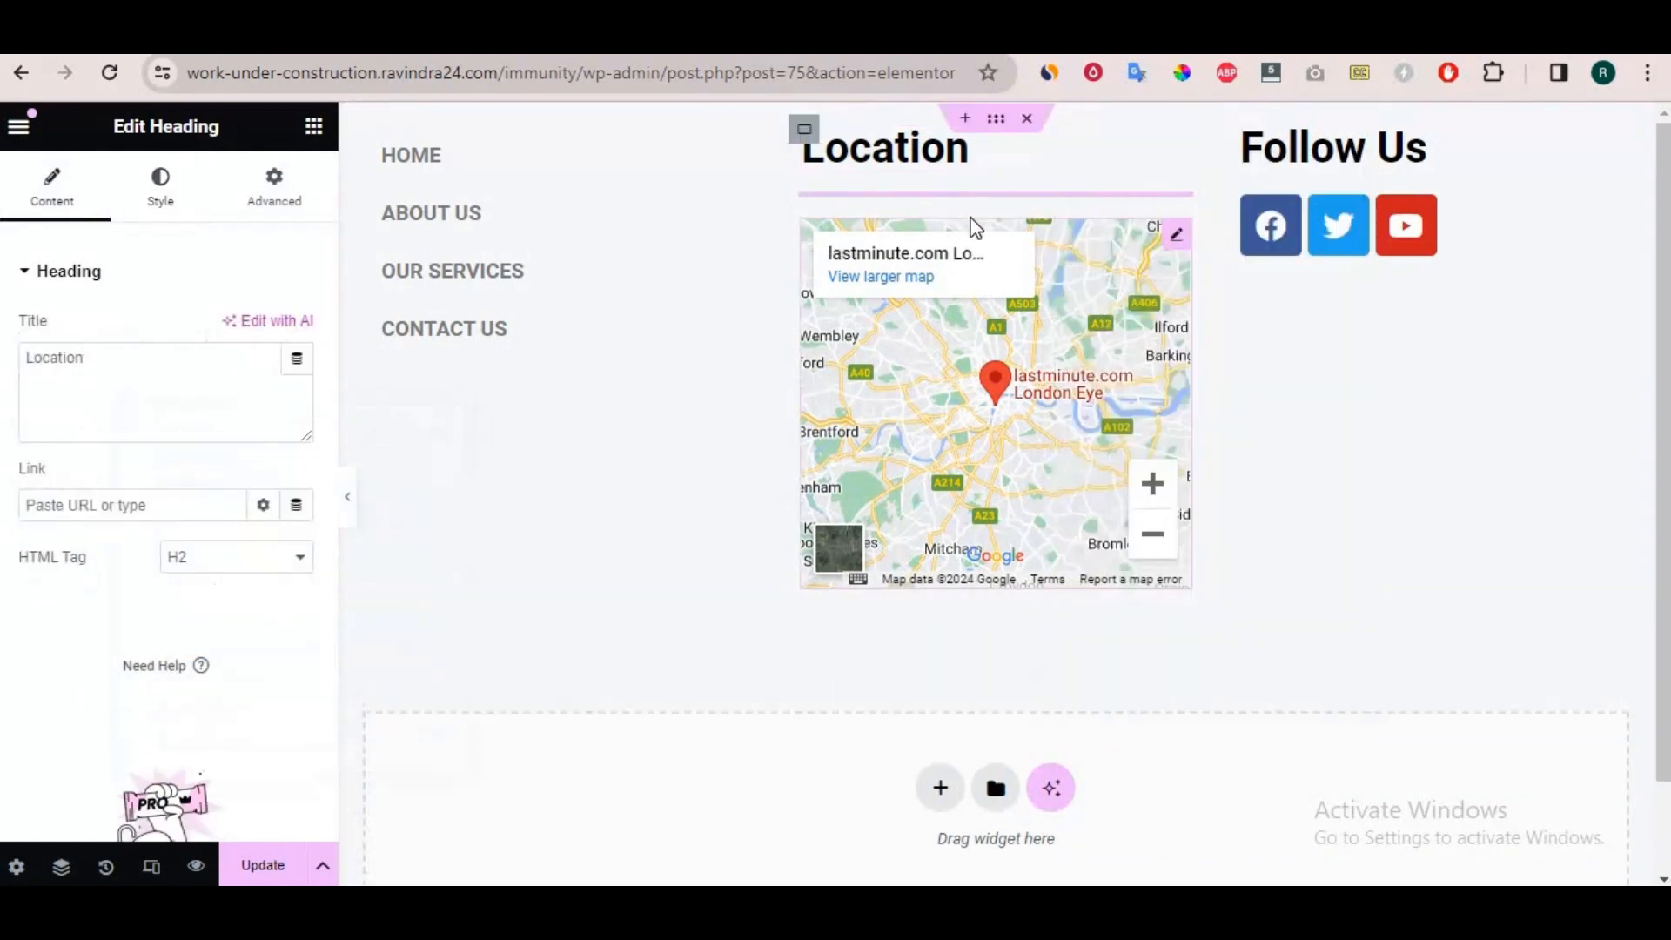
{"action": "left_click_drag", "start_coordinate": [1130, 152], "coordinate": [444, 158]}
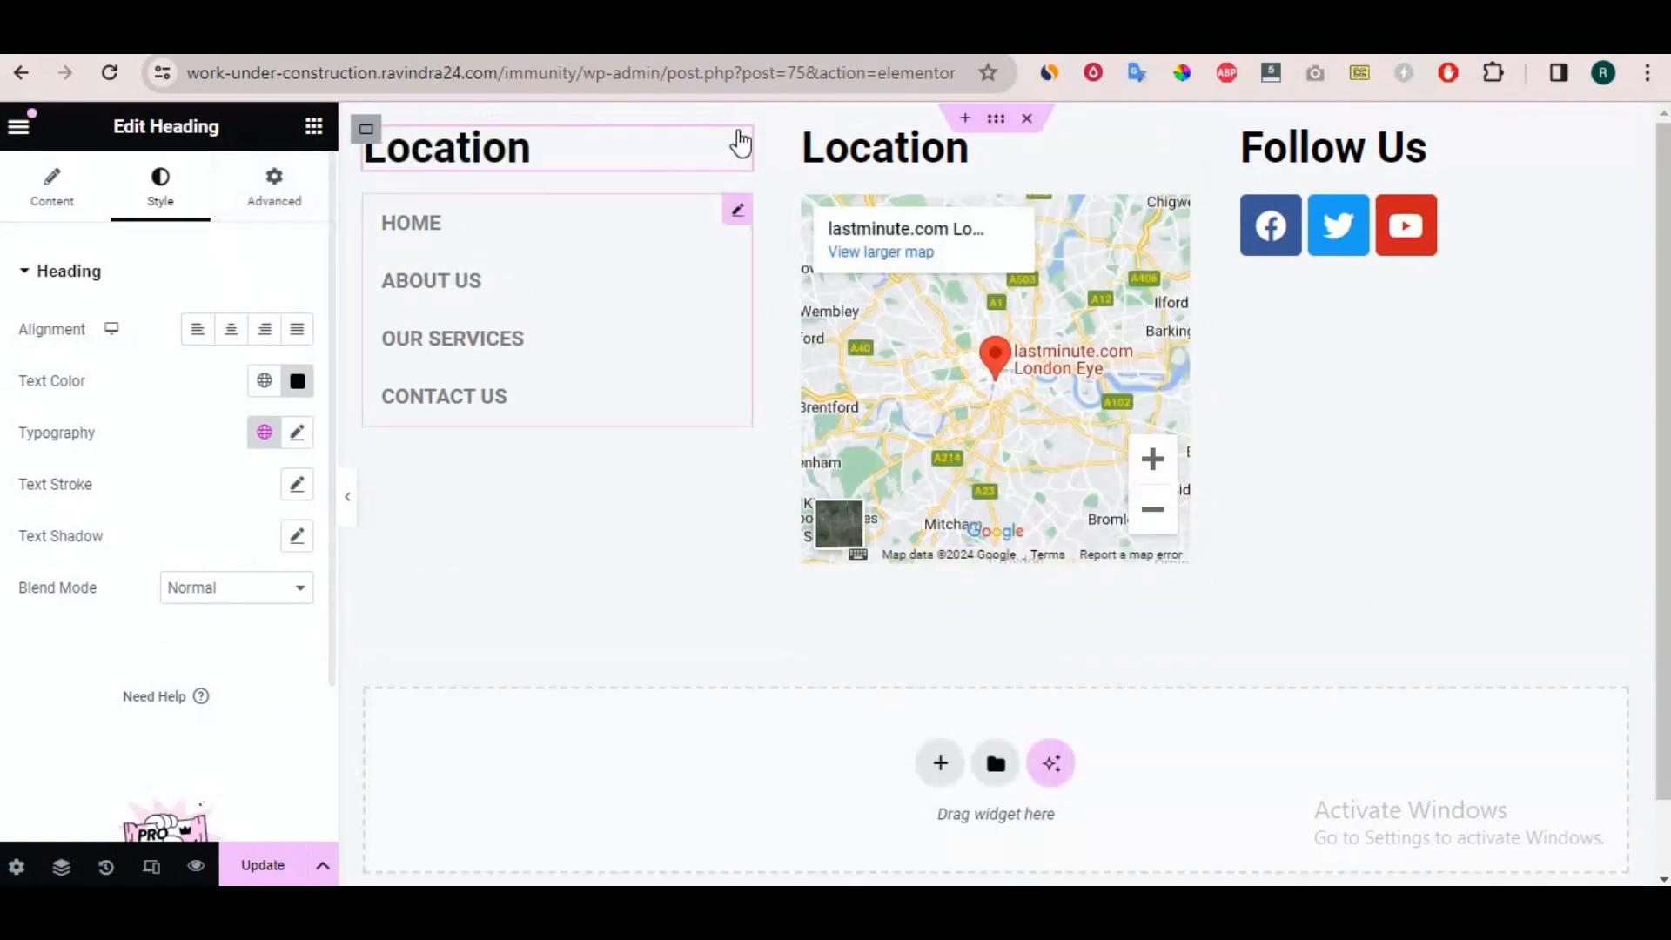
Change the title of the heading above the navigation menu to "Quick Links".
{"action": "left_click", "coordinate": [52, 187]}
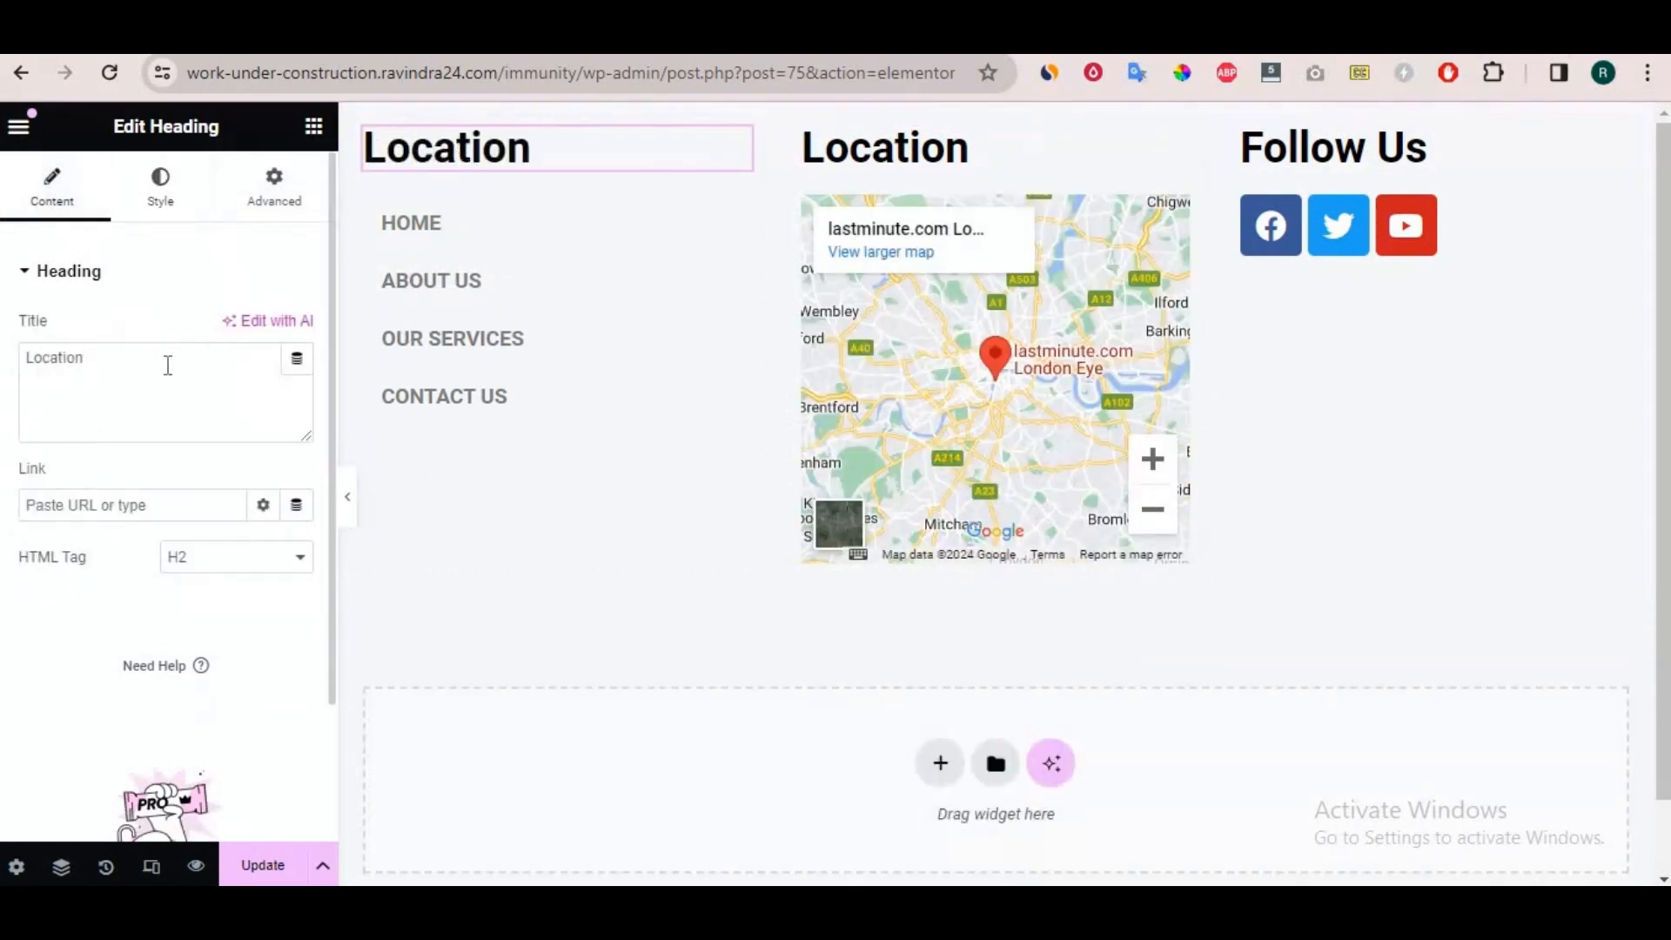
{"action": "left_click", "coordinate": [144, 366]}
{"action": "key", "text": "ctrl+a"}
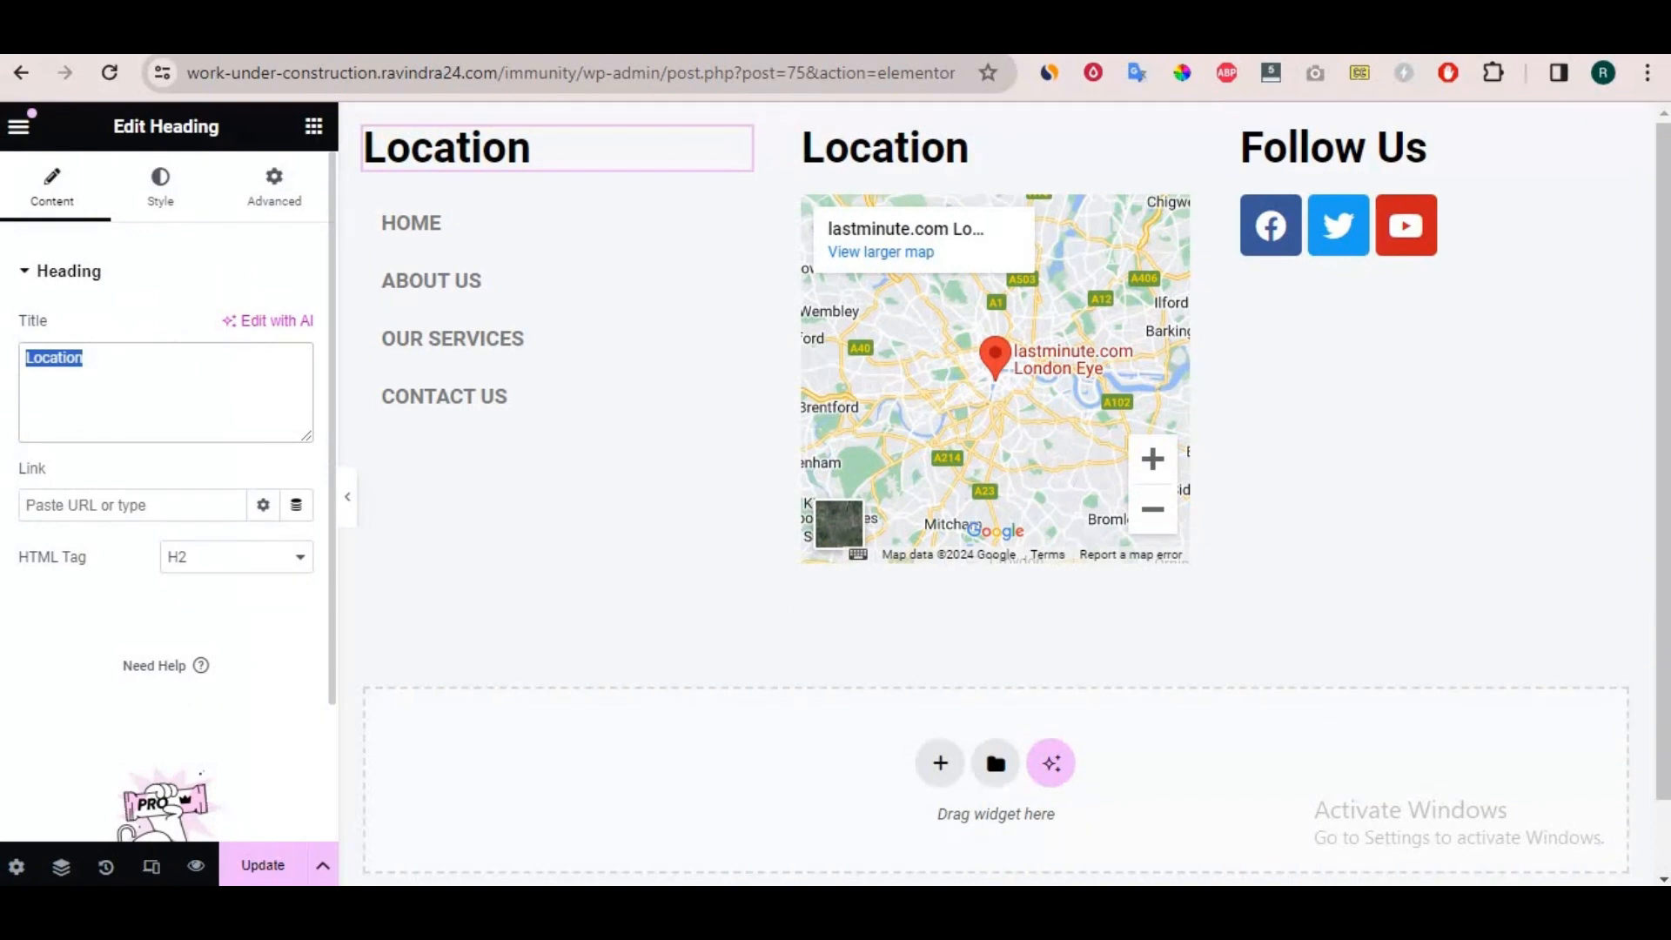
{"action": "type", "text": "Quic"}
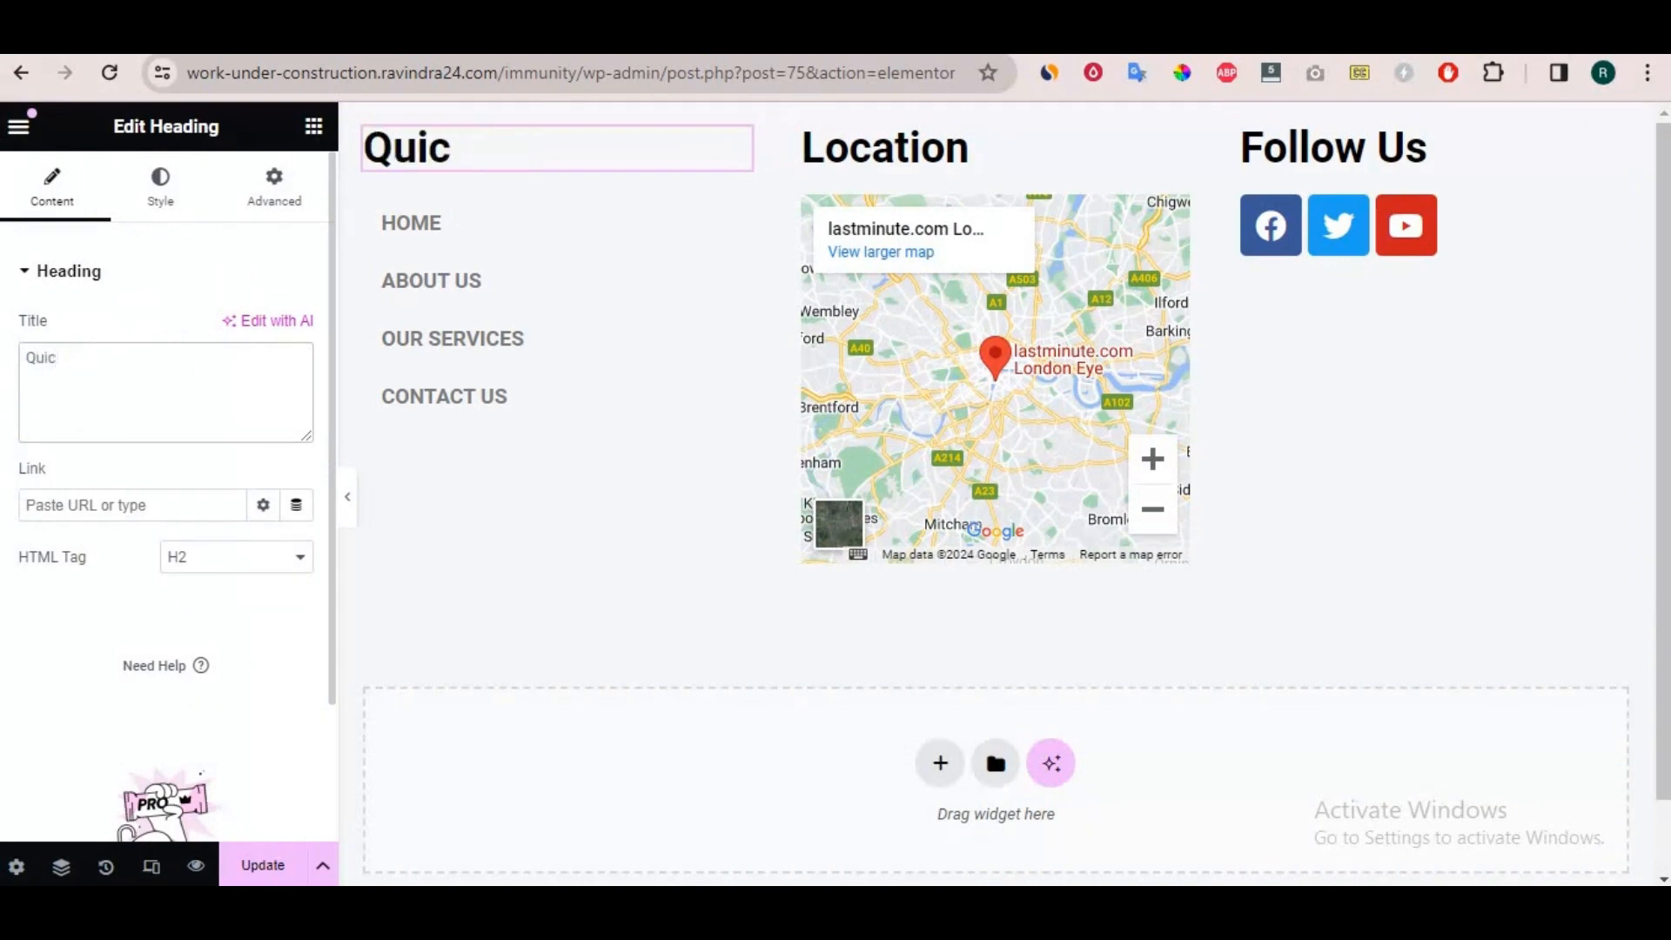
{"action": "type", "text": "l Links"}
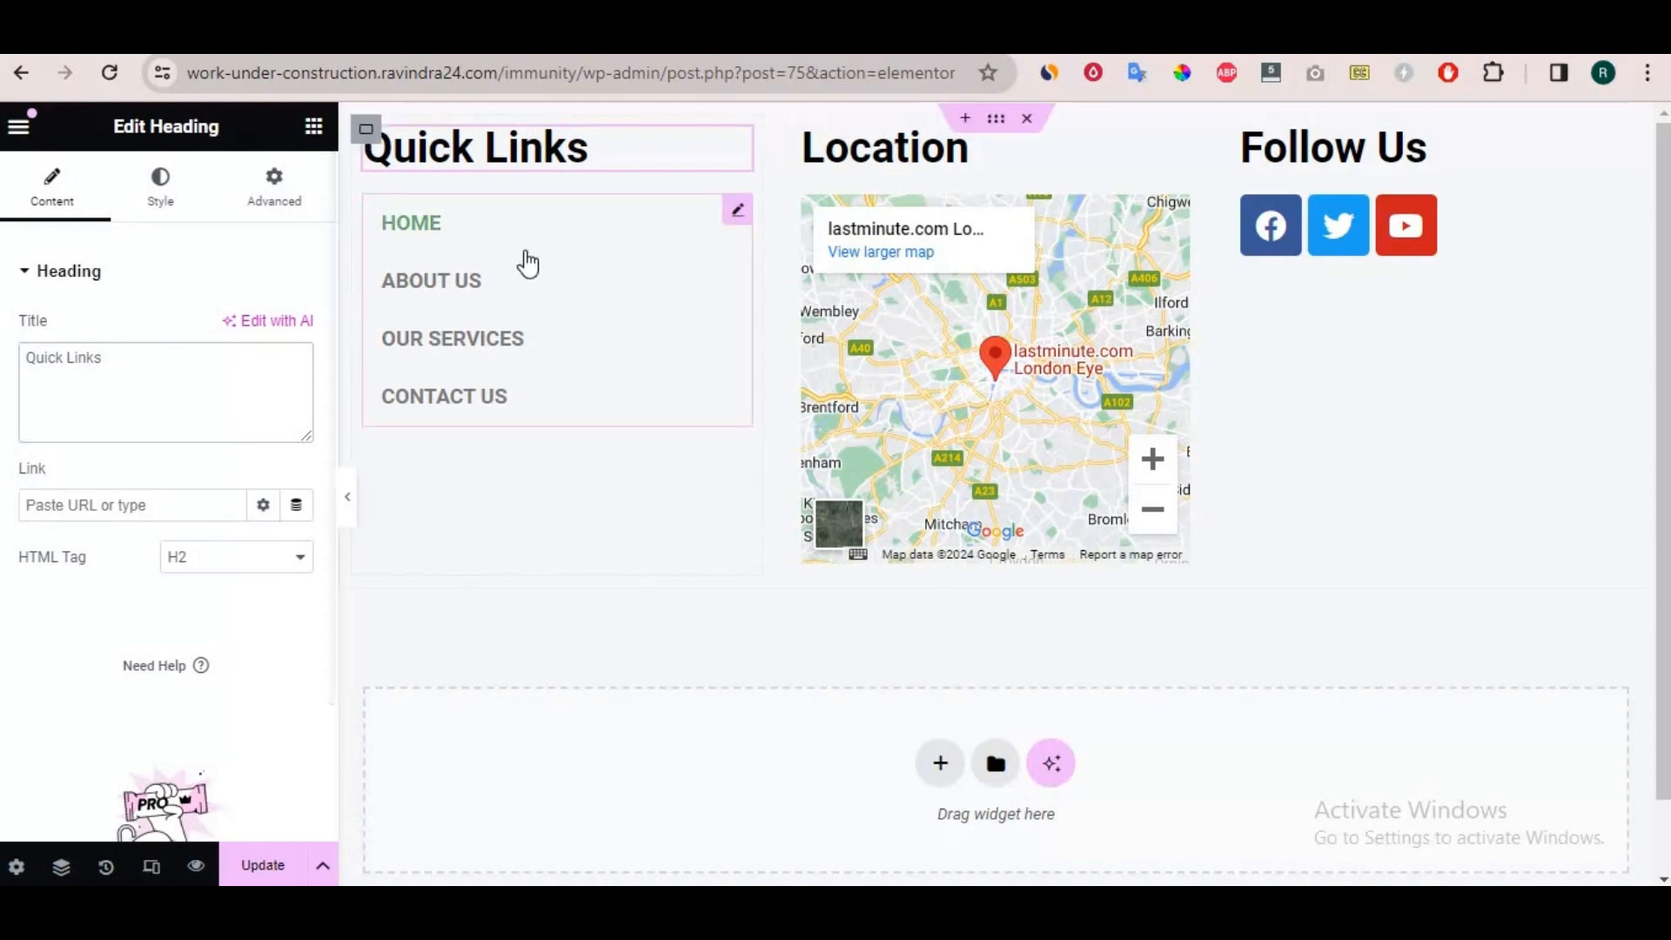
Set the footer navigation menu's vertical padding to 12 and its horizontal padding to 0.
{"action": "left_click", "coordinate": [738, 216]}
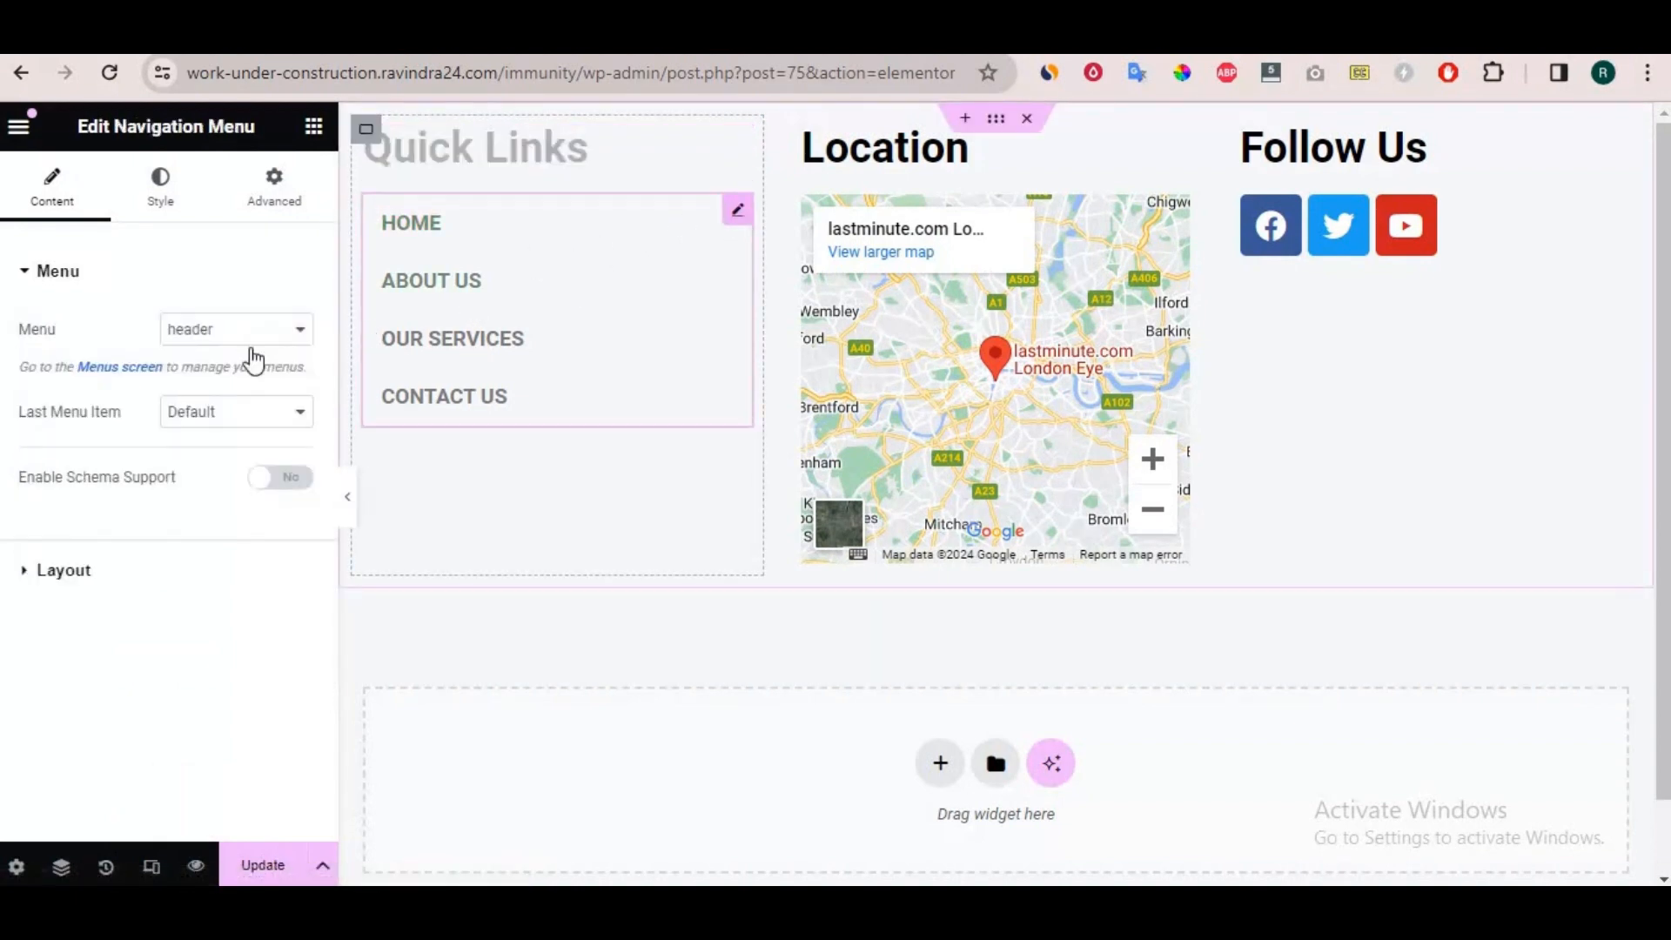
{"action": "left_click", "coordinate": [166, 193]}
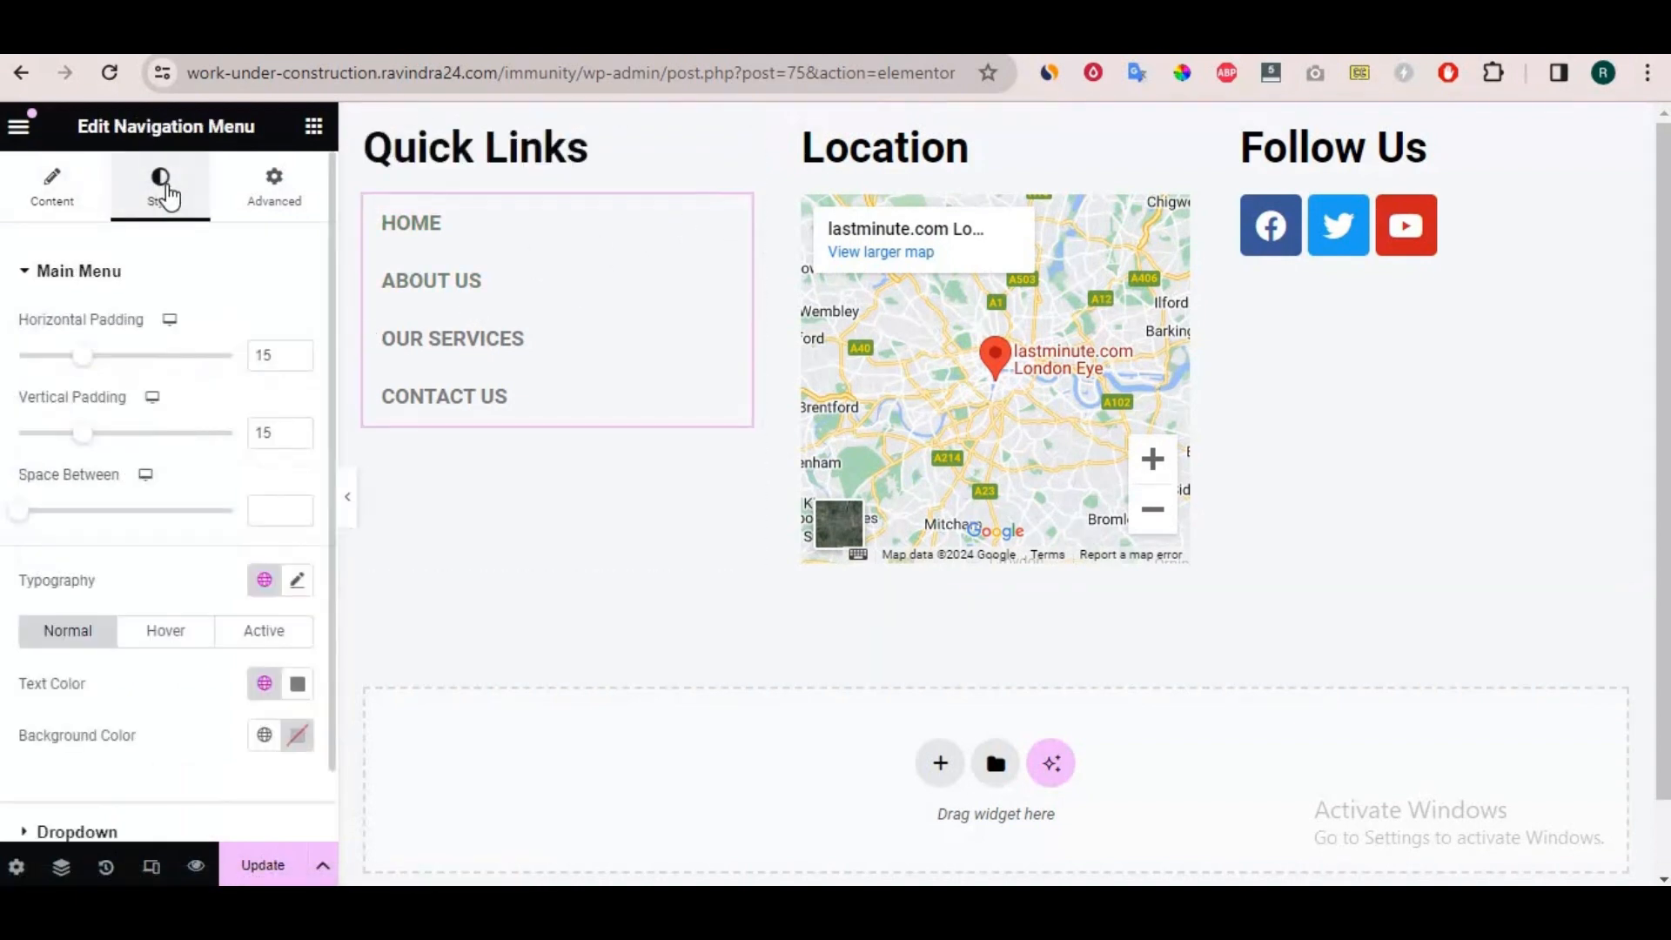
{"action": "mouse_move", "coordinate": [87, 433]}
{"action": "left_mouse_down"}
{"action": "mouse_move", "coordinate": [37, 435]}
{"action": "mouse_move", "coordinate": [70, 432]}
{"action": "left_mouse_up"}
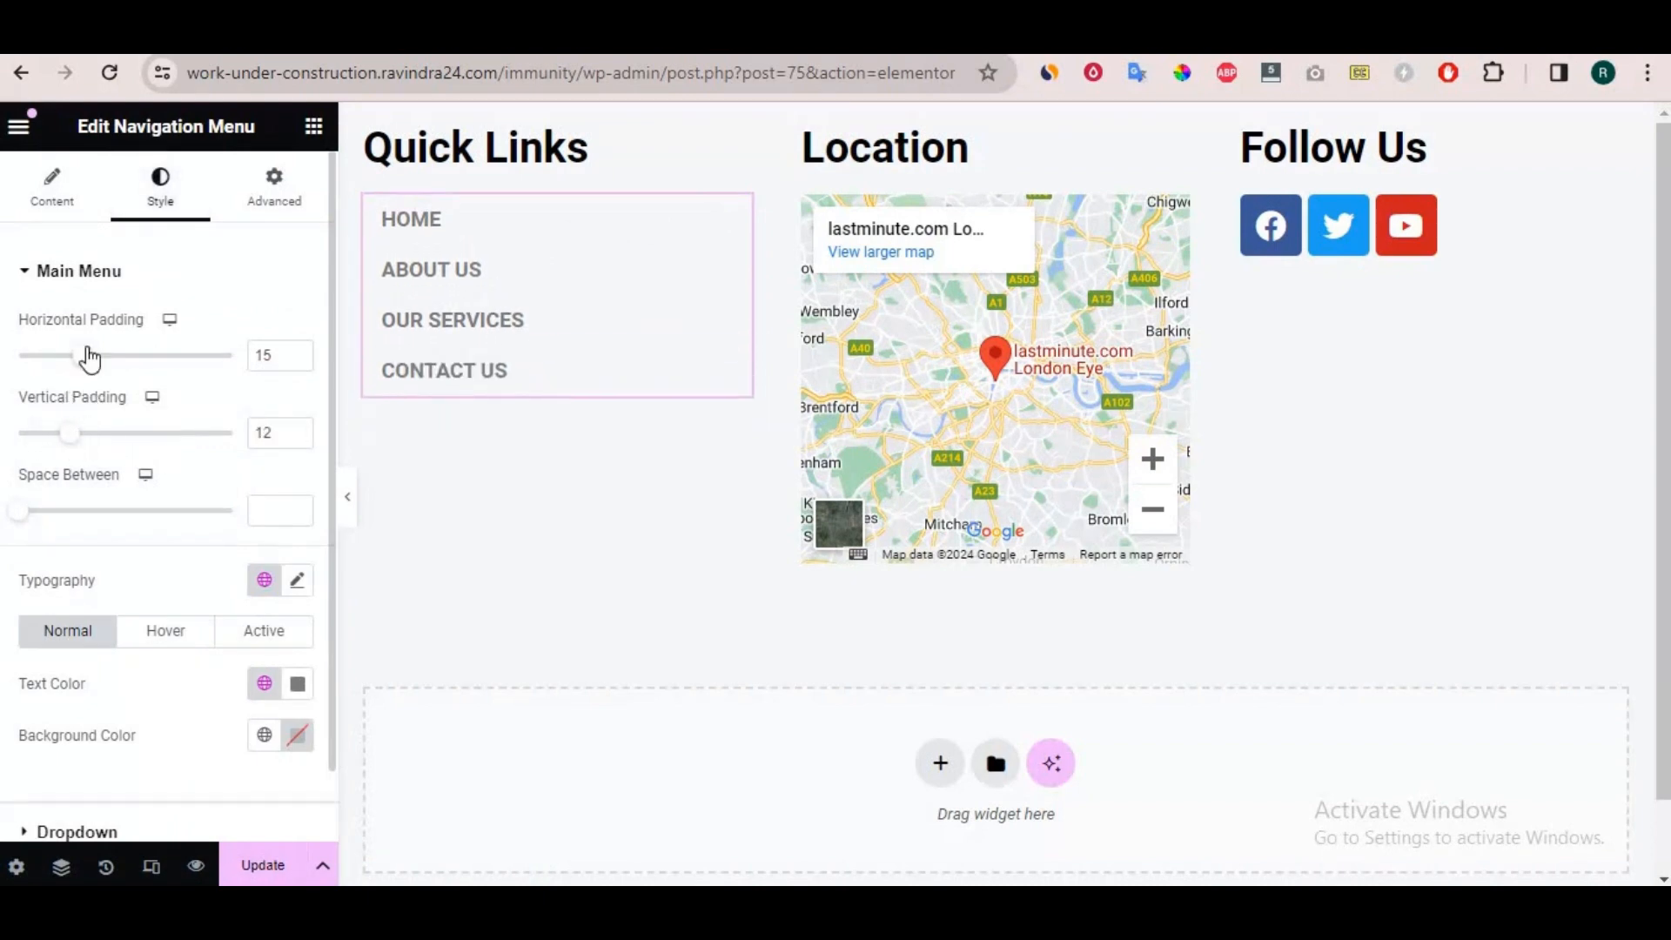
{"action": "left_click_drag", "start_coordinate": [82, 362], "coordinate": [7, 362]}
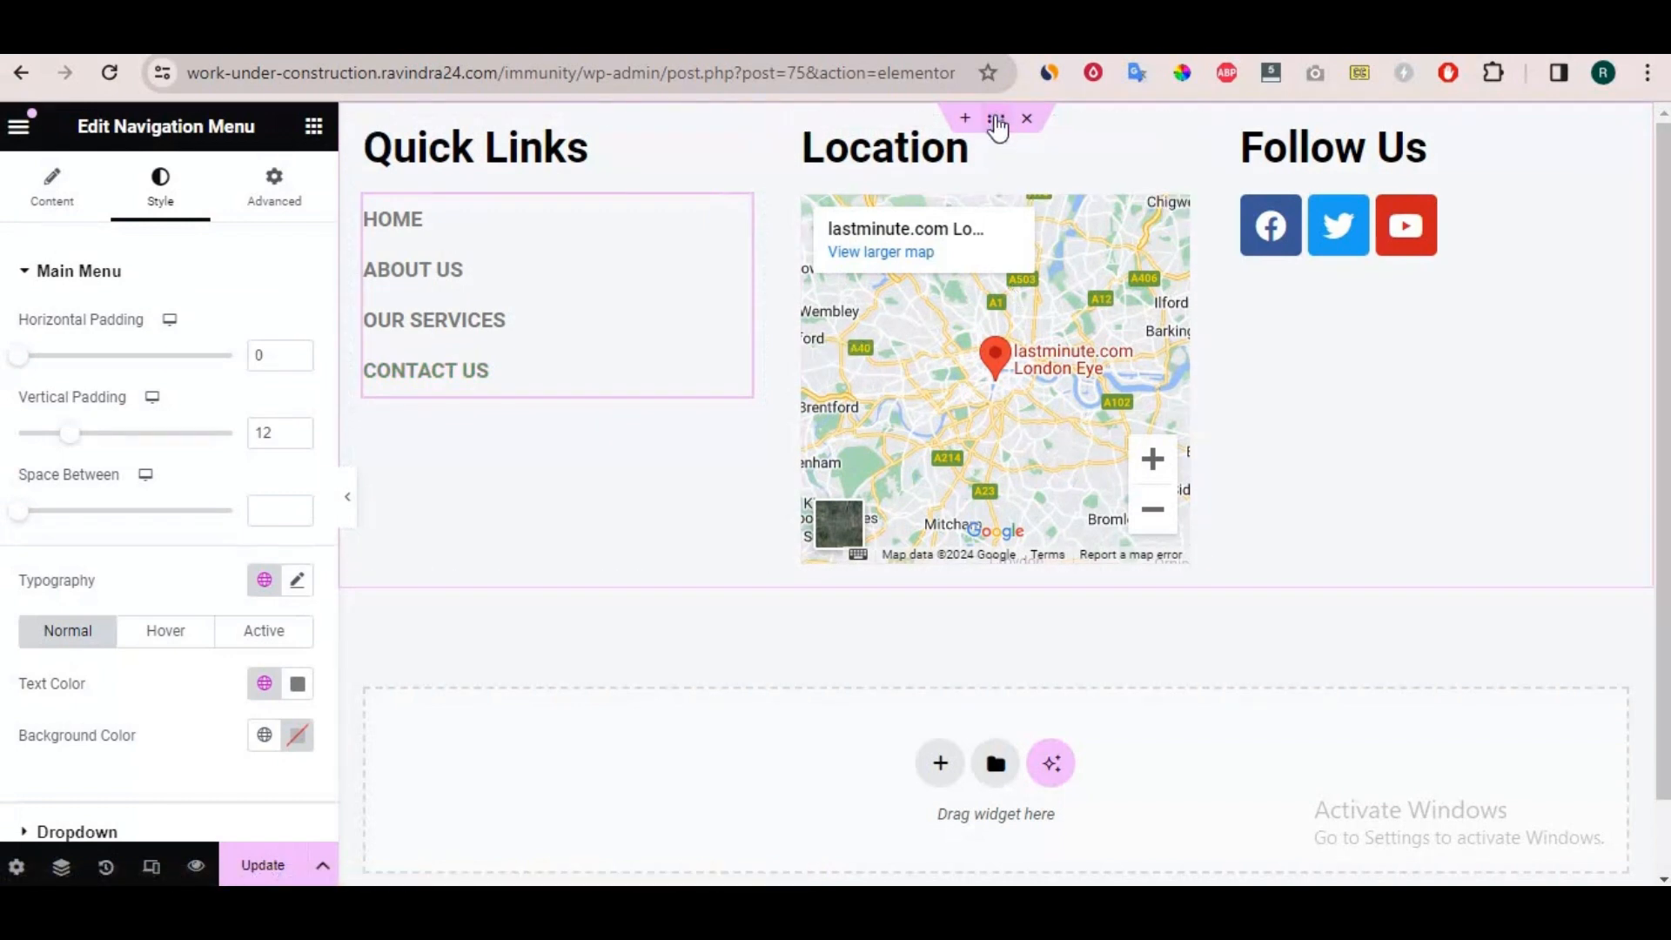
Give the three-column footer container a classic background using the image better-confident.jpg from the media library.
{"action": "left_click", "coordinate": [997, 122]}
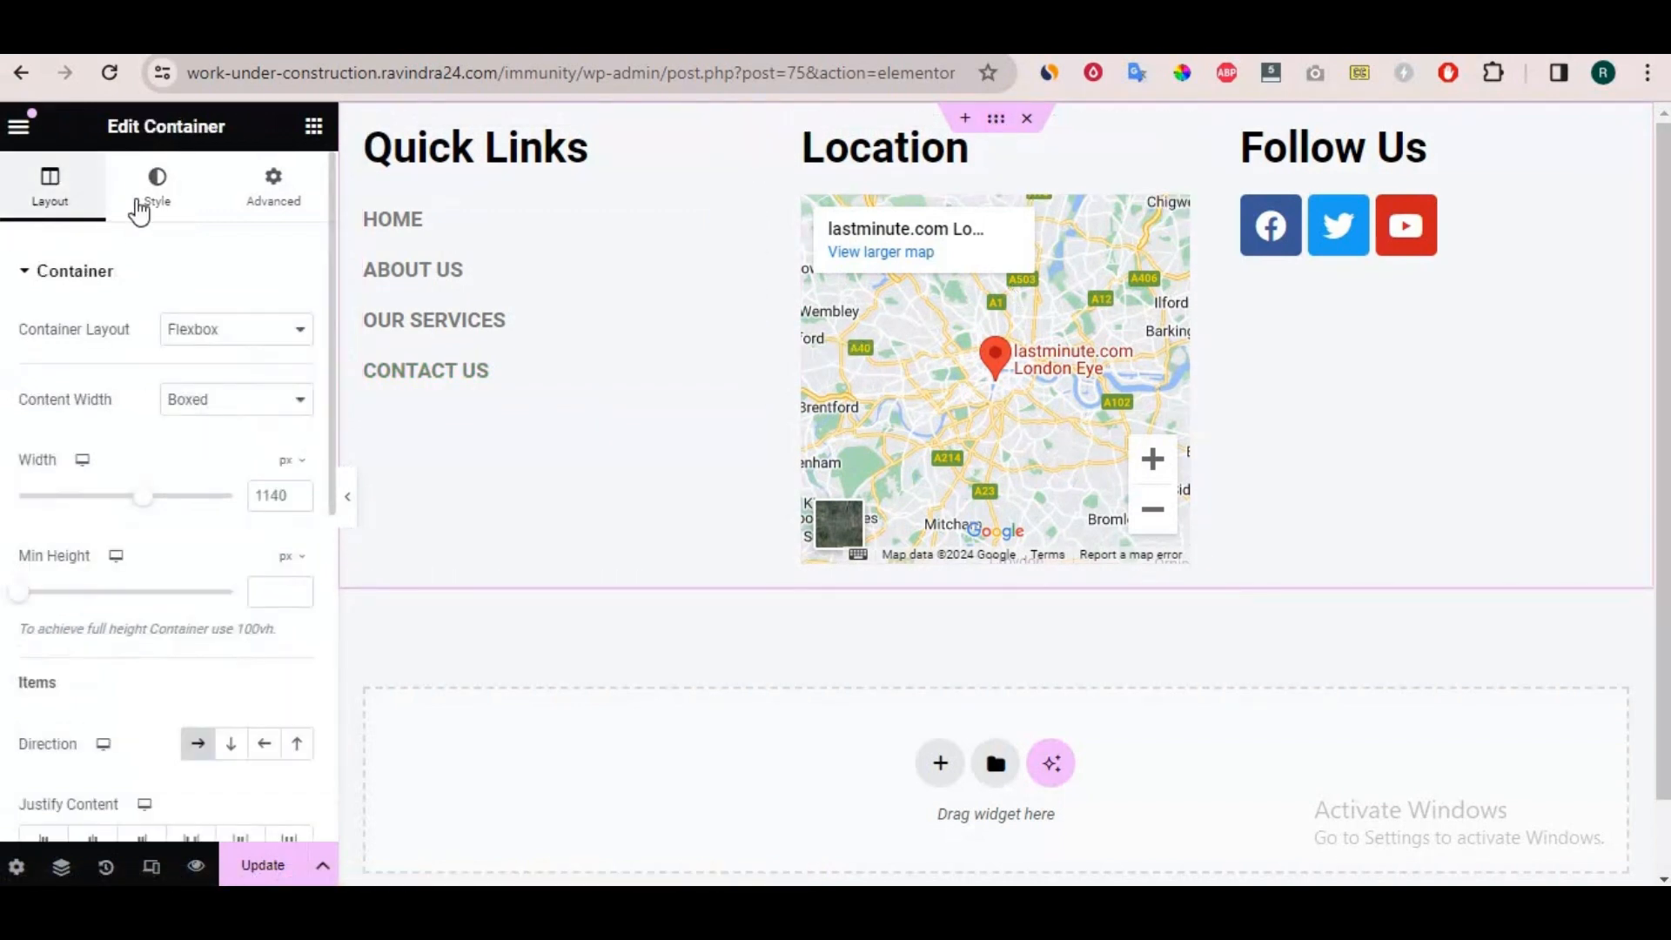
{"action": "left_click", "coordinate": [145, 205]}
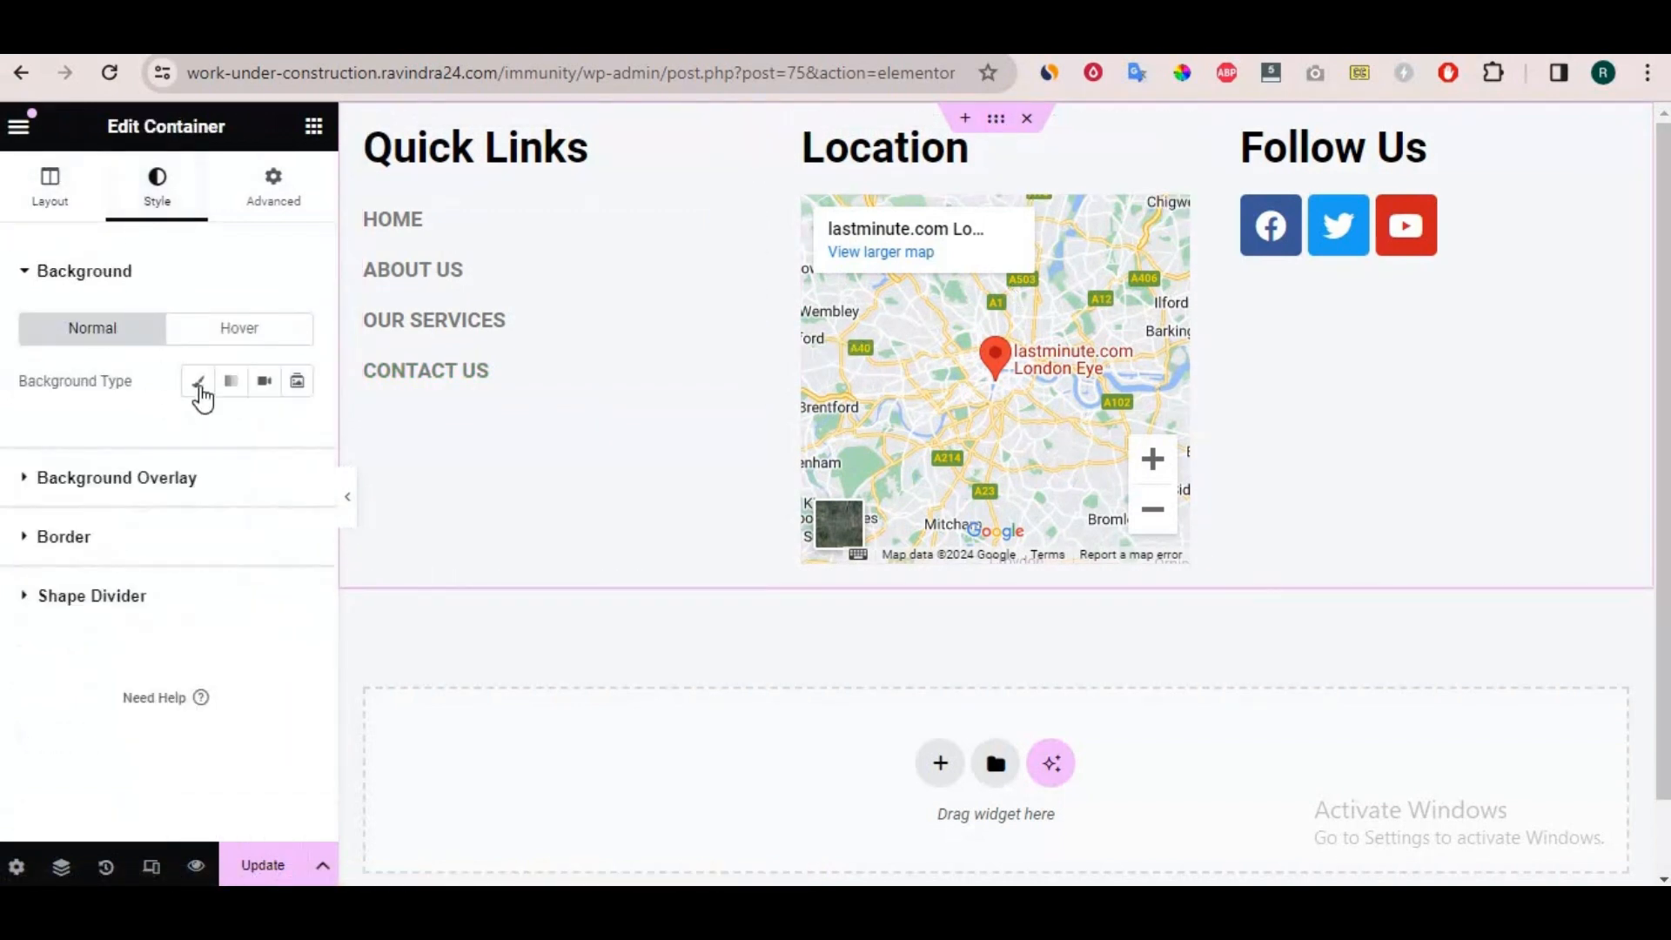
{"action": "left_click", "coordinate": [199, 389]}
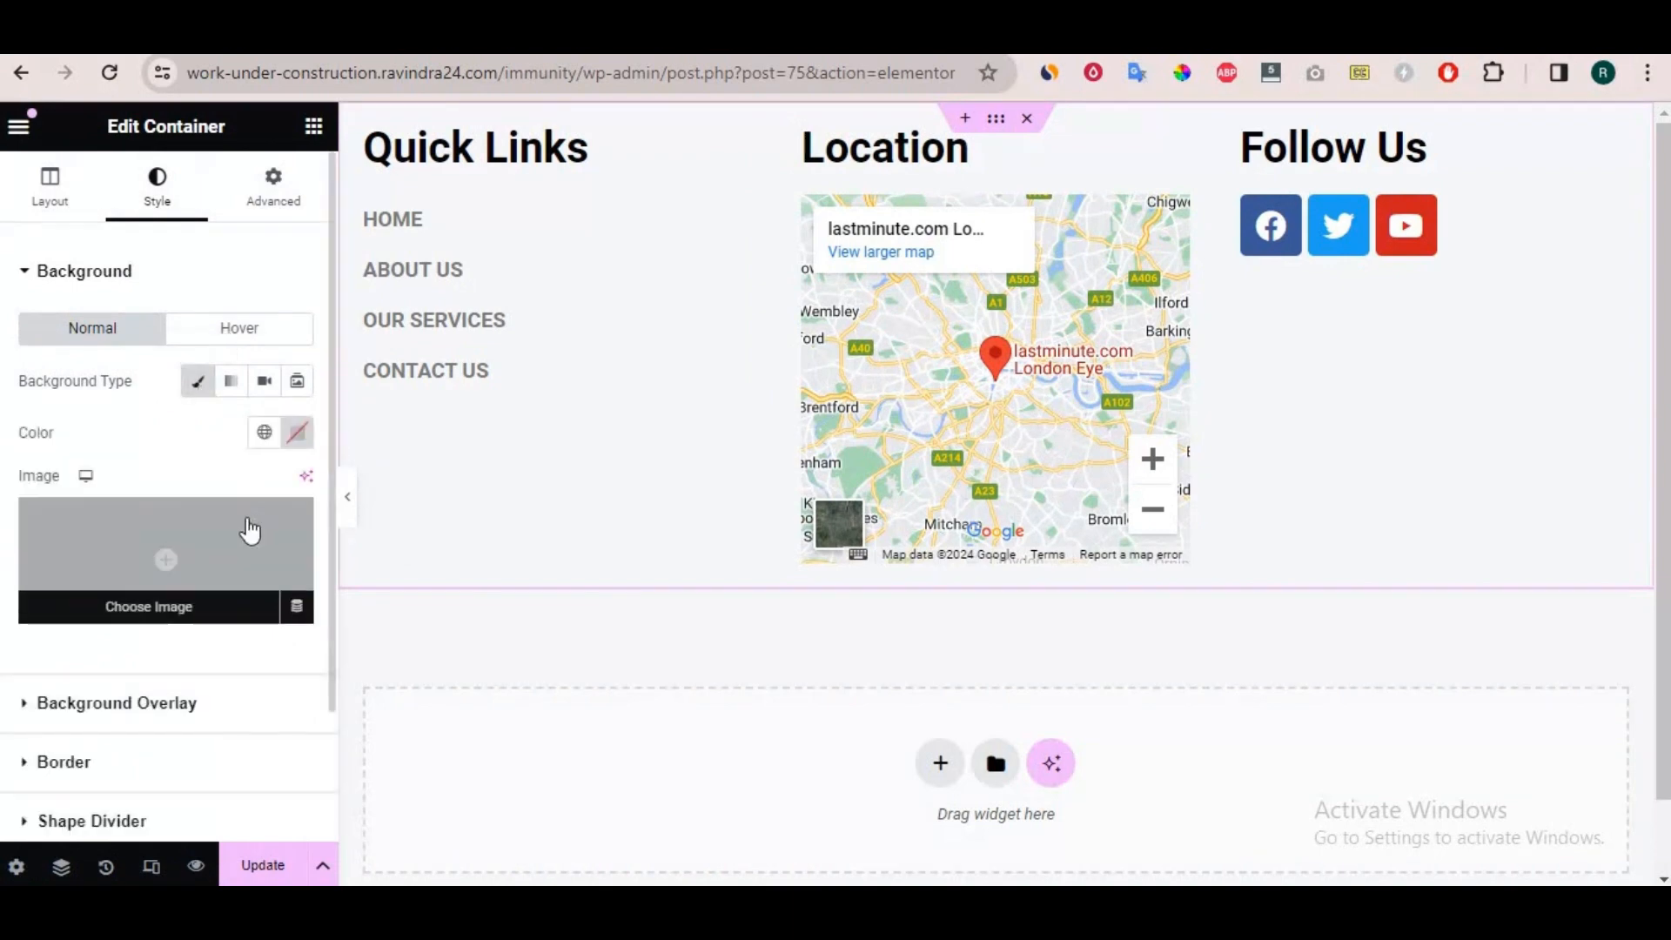
{"action": "left_click", "coordinate": [247, 523]}
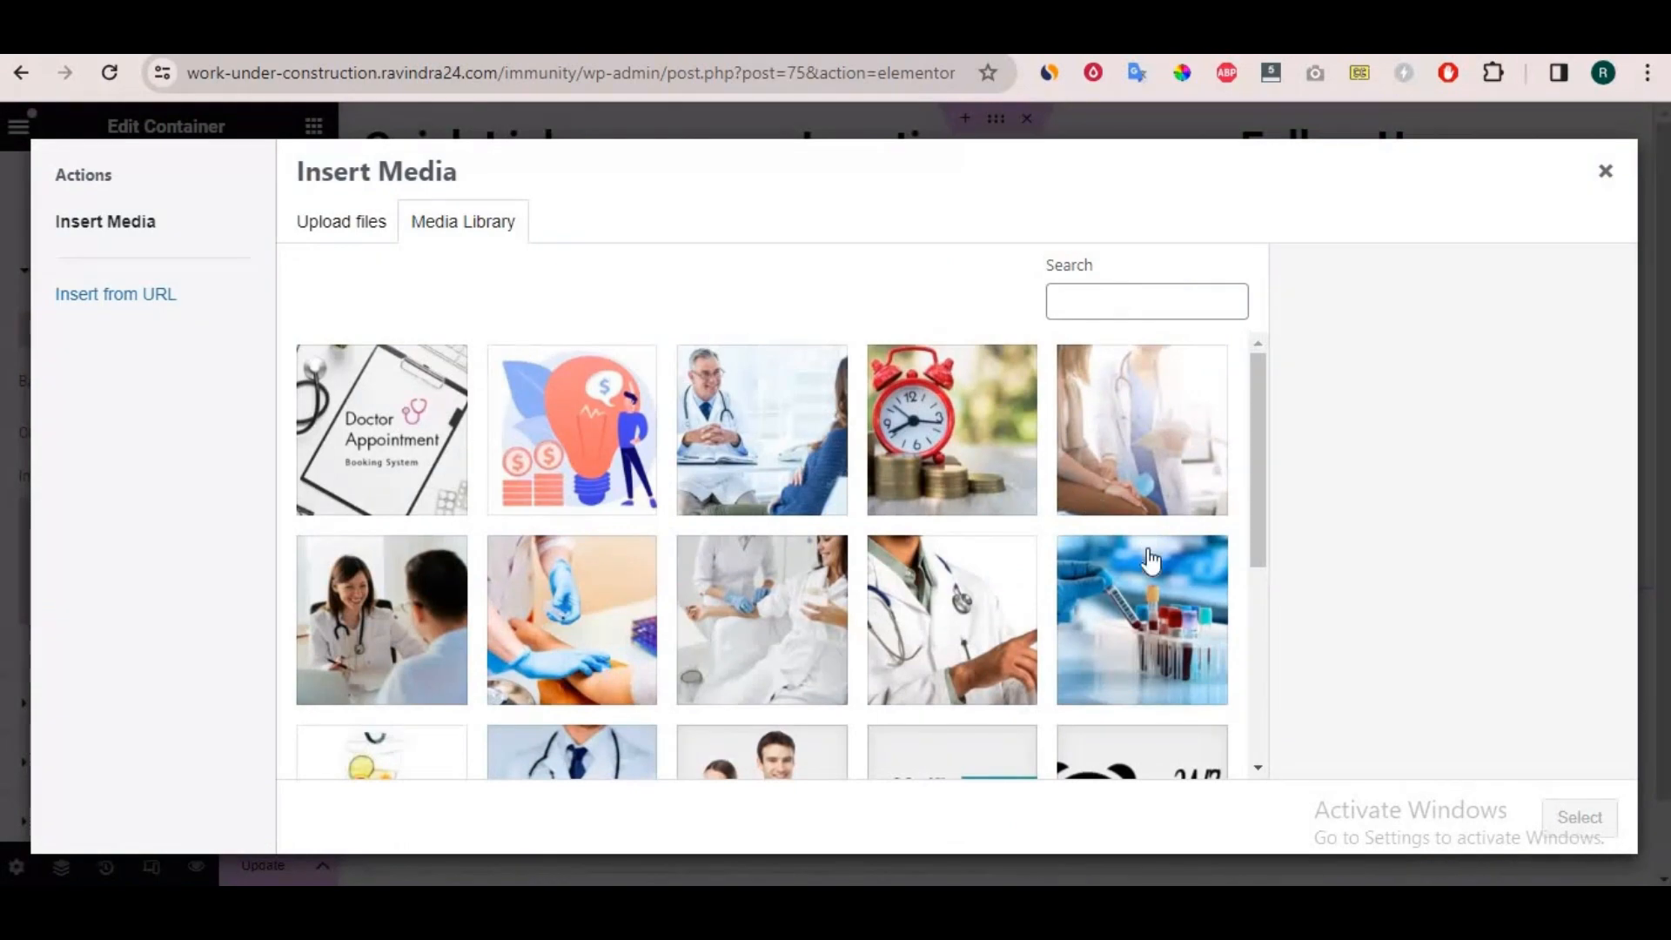
{"action": "scroll", "coordinate": [1010, 635], "scroll_direction": "down", "scroll_amount": 5}
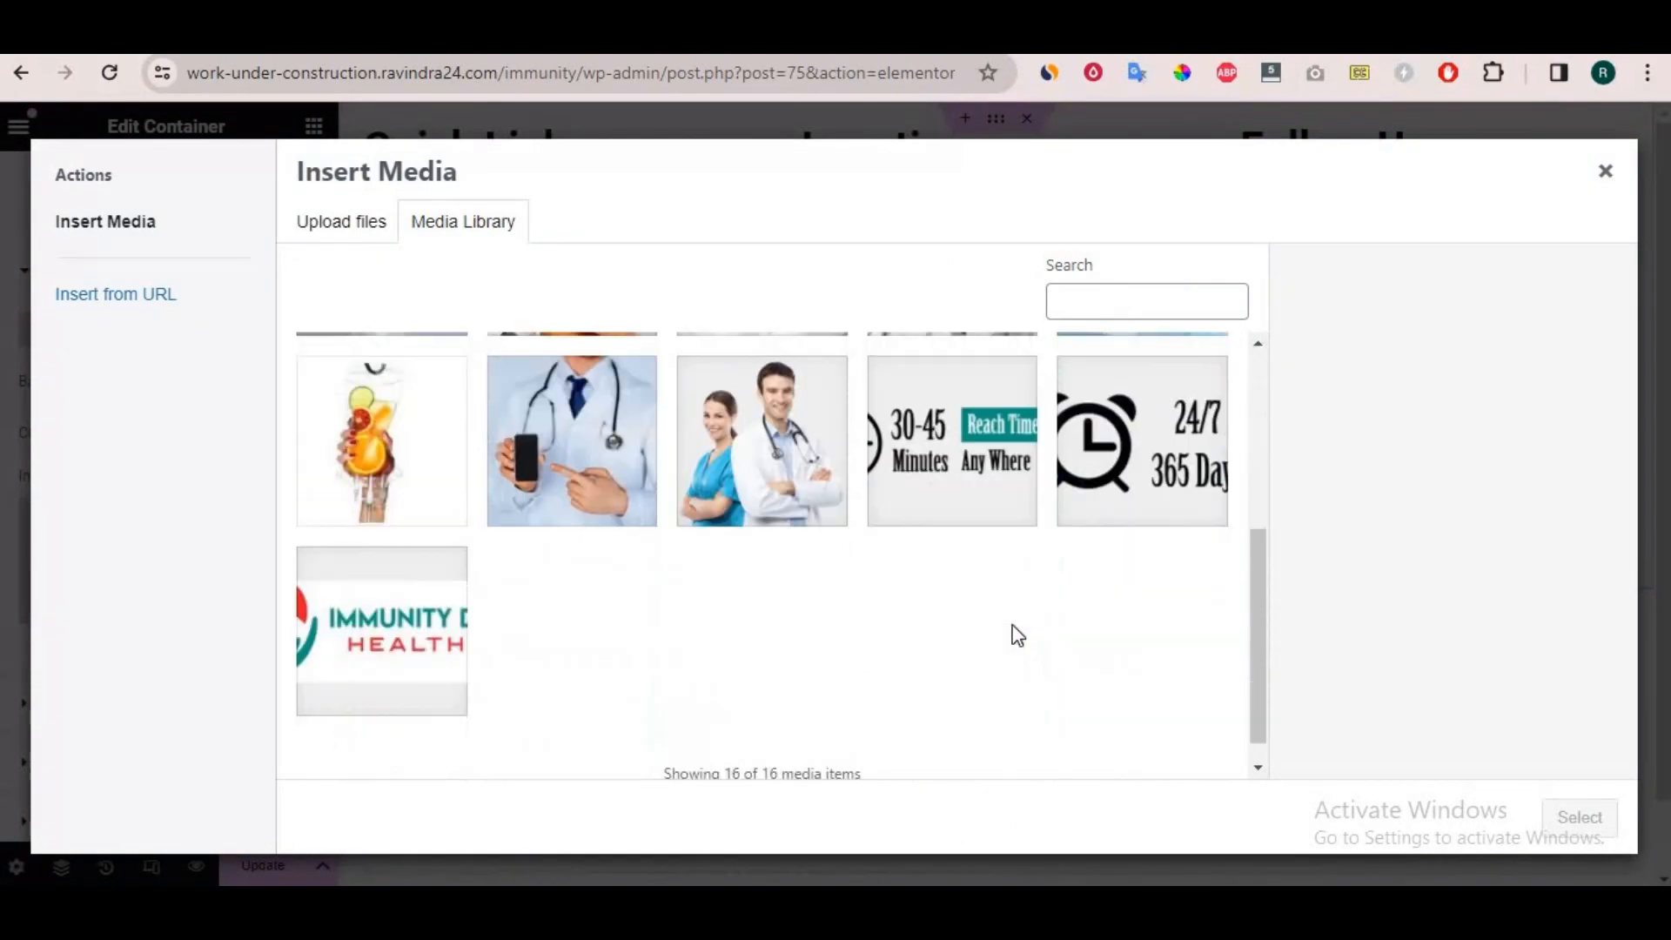
{"action": "scroll", "coordinate": [1014, 634], "scroll_direction": "up", "scroll_amount": 5}
{"action": "left_click", "coordinate": [587, 618]}
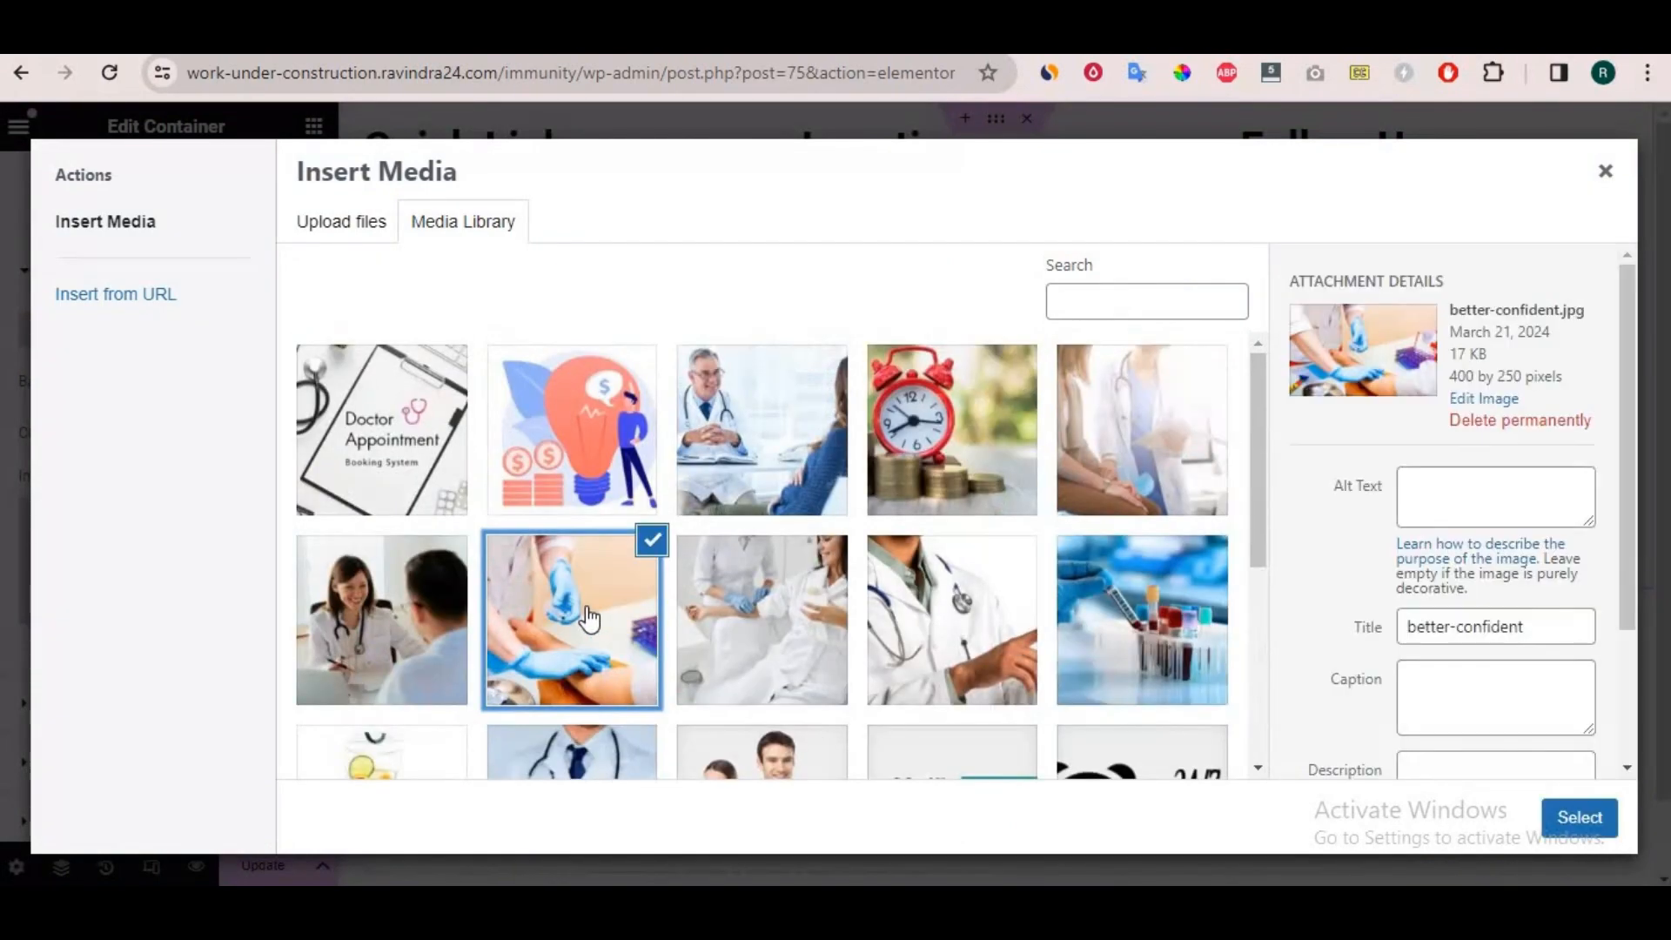
{"action": "left_click", "coordinate": [1577, 818]}
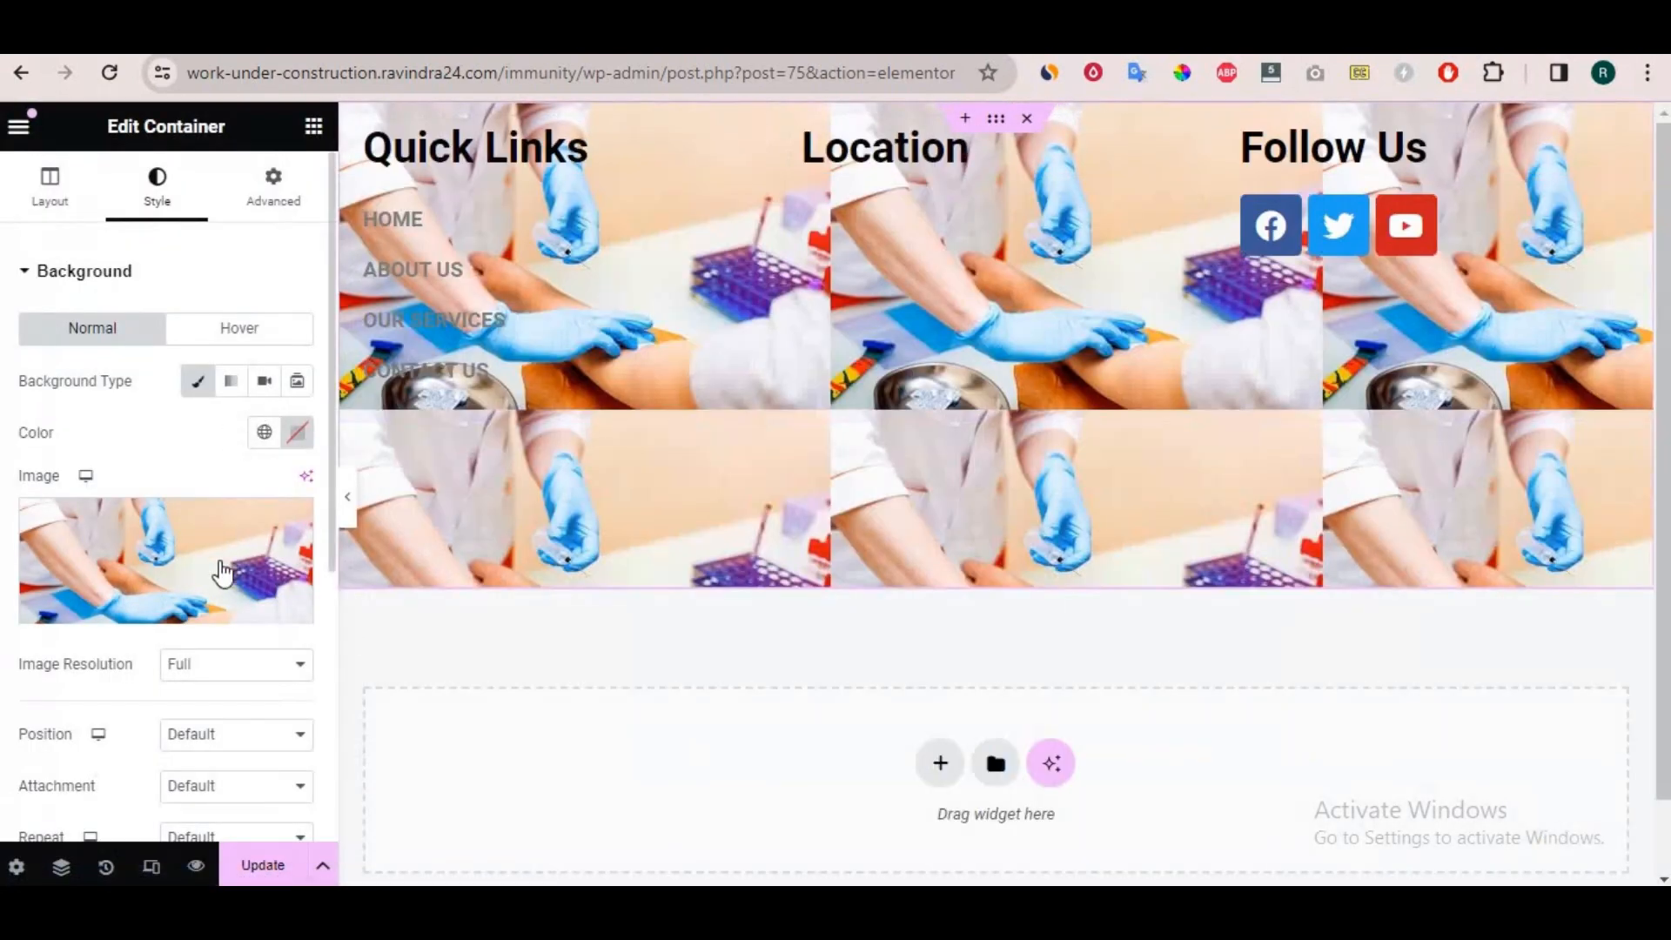
Examine the resolution, position, attachment and repeat options of the footer container's background image.
{"action": "left_click", "coordinate": [206, 670]}
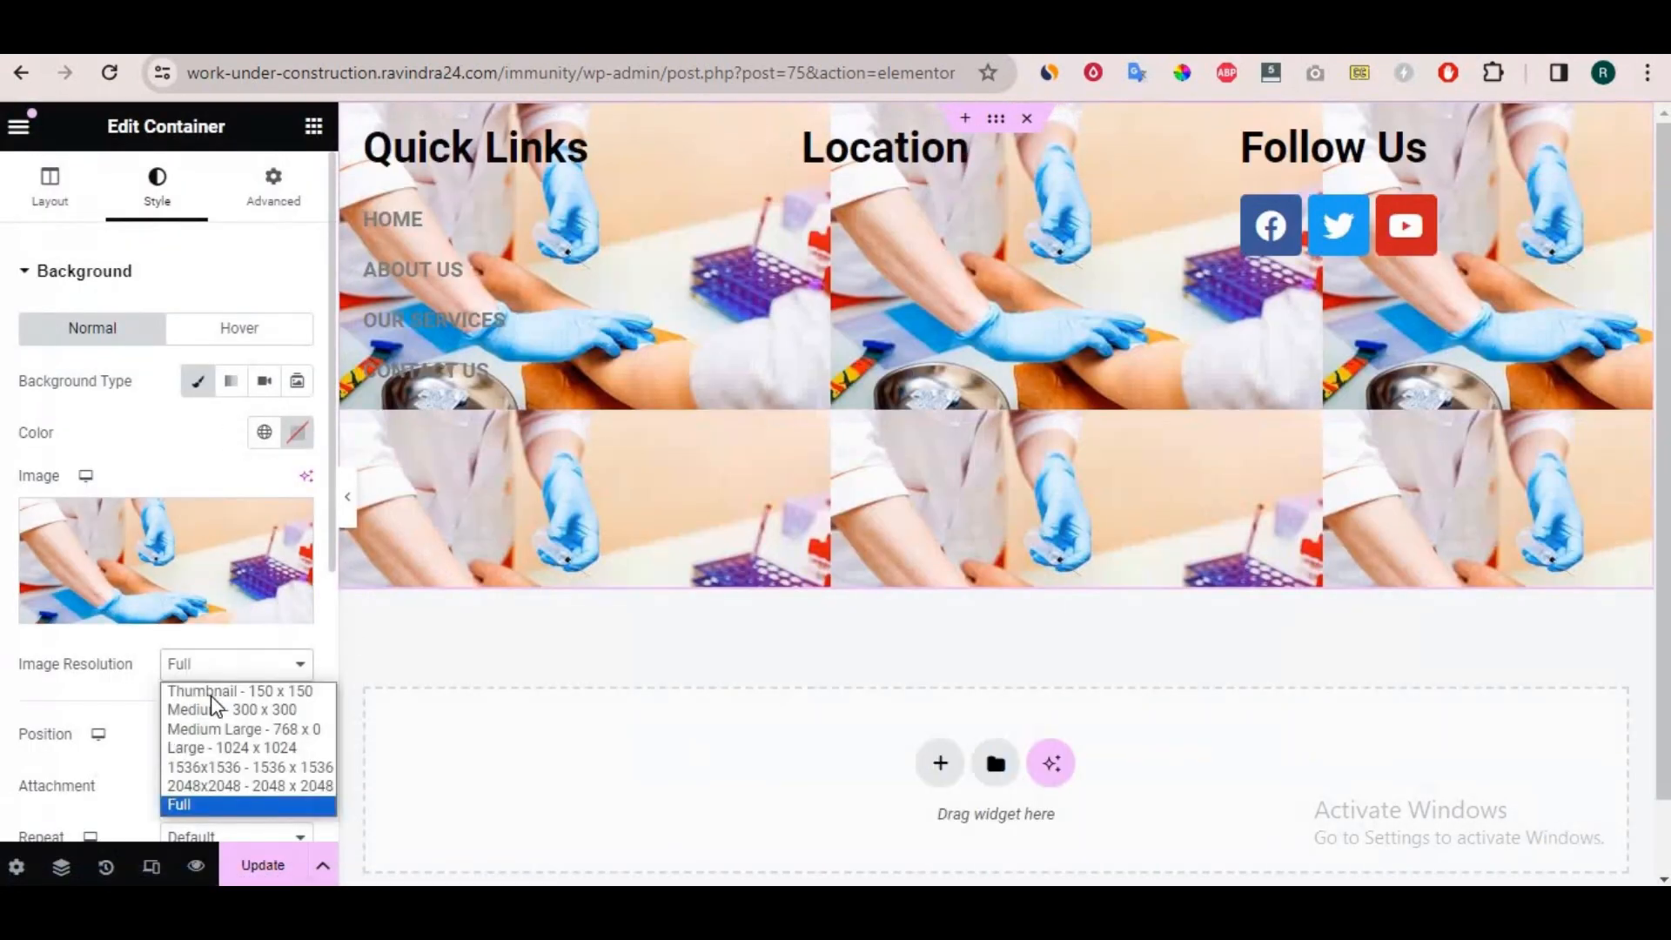
{"action": "left_click", "coordinate": [149, 668]}
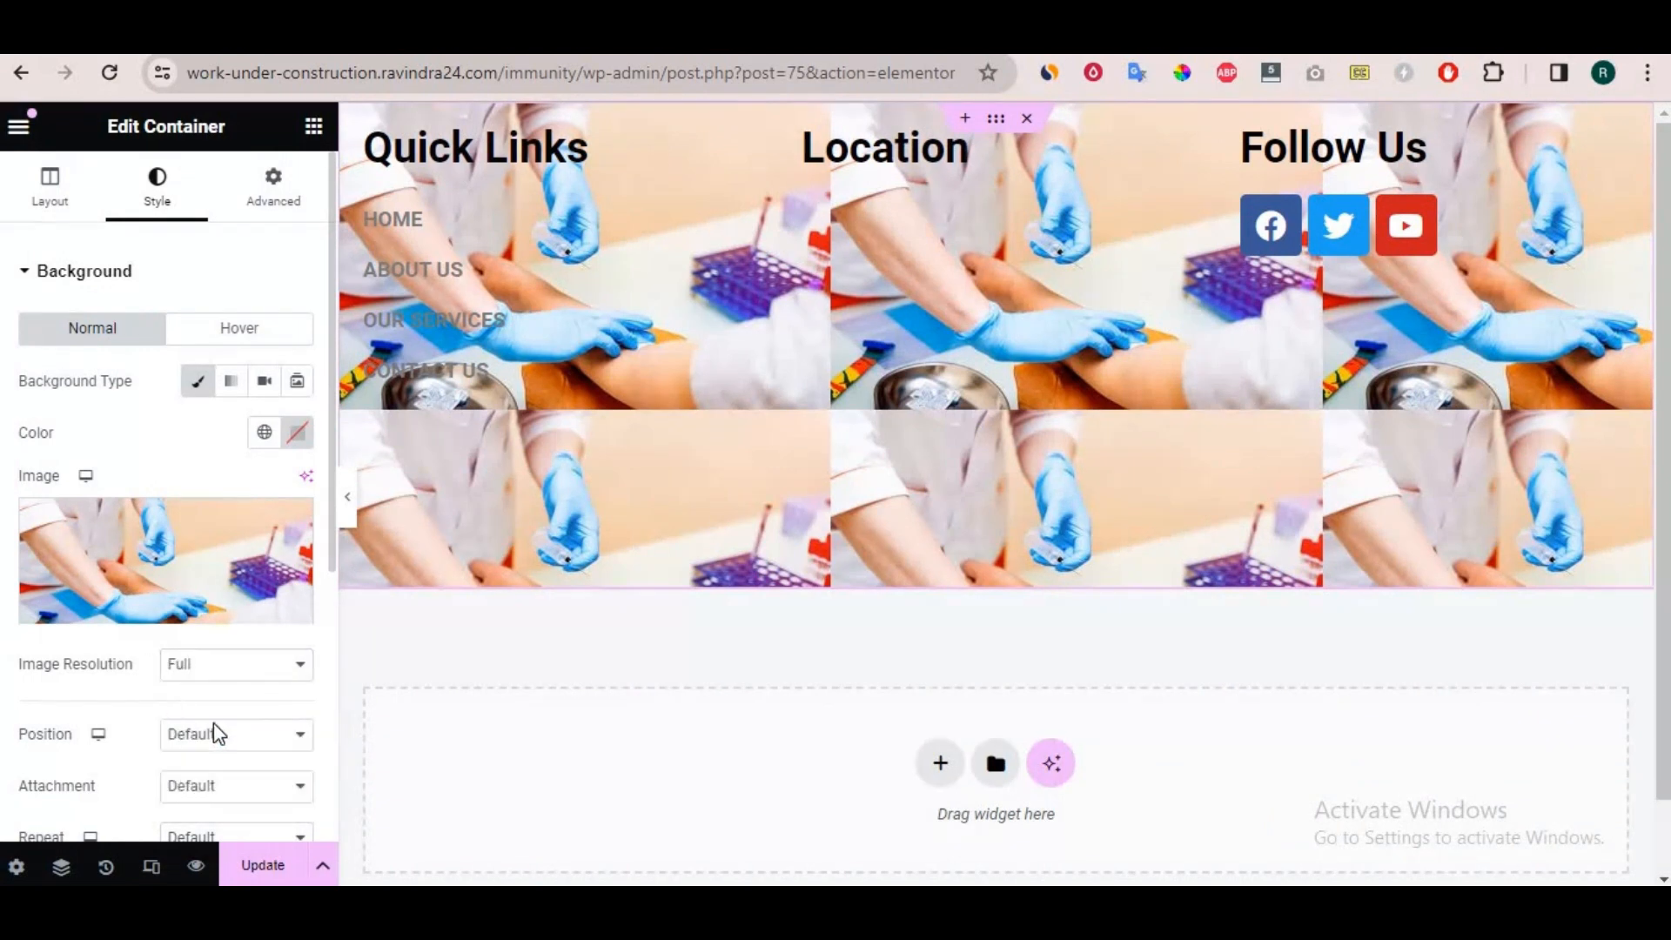
{"action": "left_click", "coordinate": [215, 735]}
{"action": "left_click", "coordinate": [216, 746]}
{"action": "left_click", "coordinate": [217, 788]}
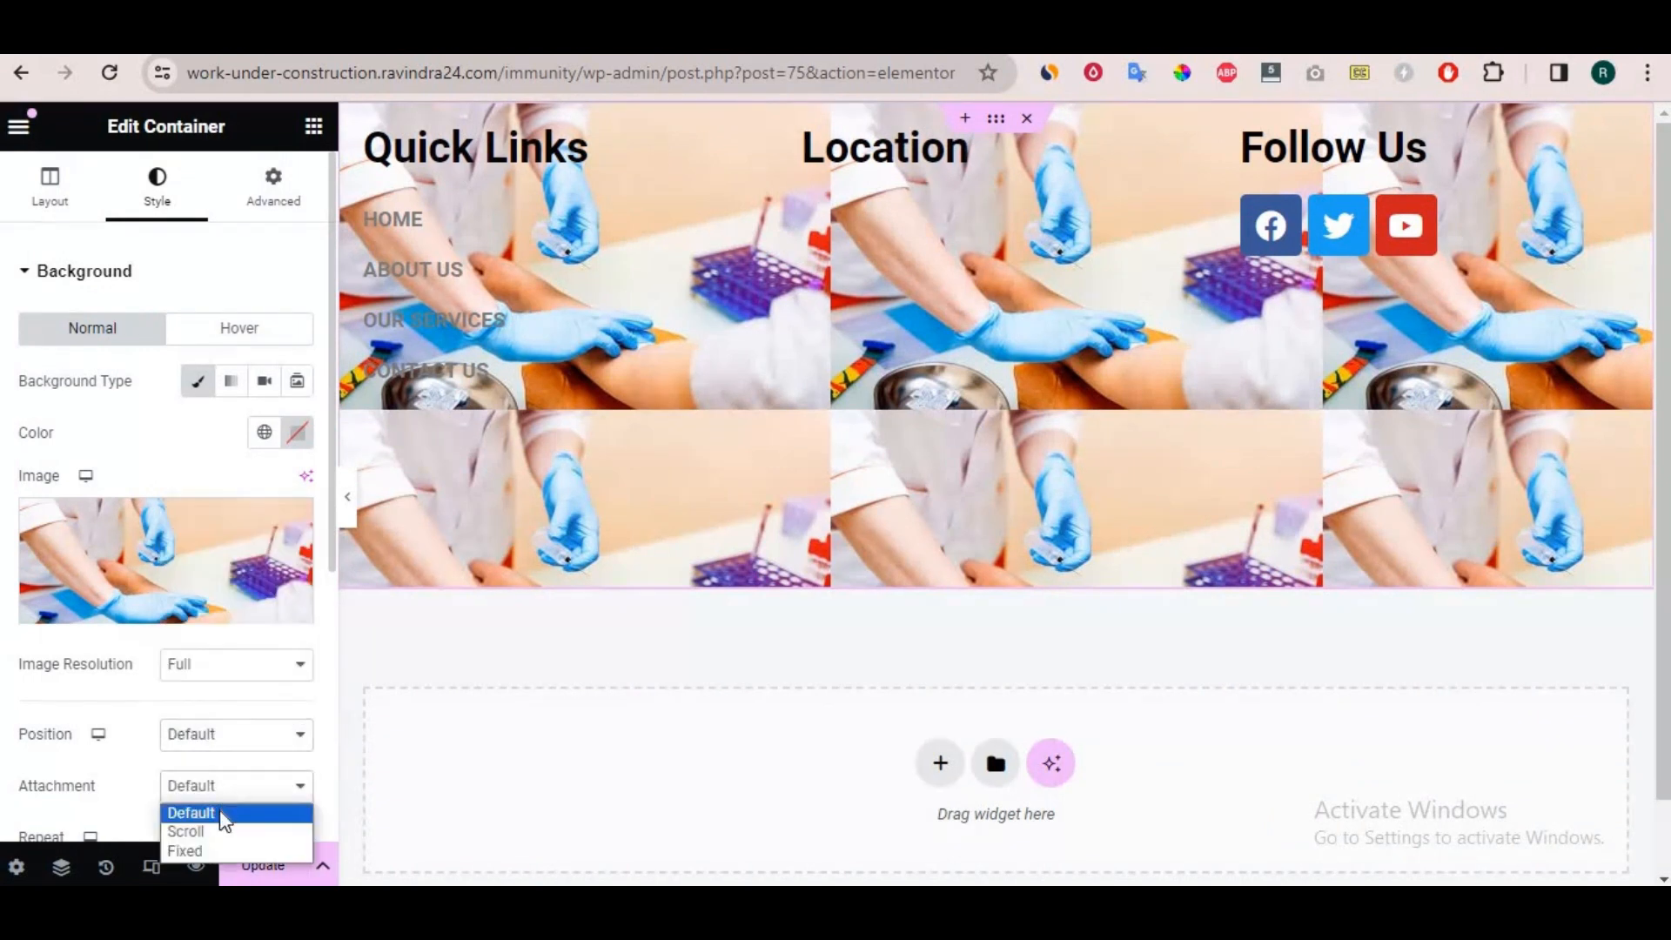
{"action": "scroll", "coordinate": [212, 696], "scroll_direction": "down", "scroll_amount": 3}
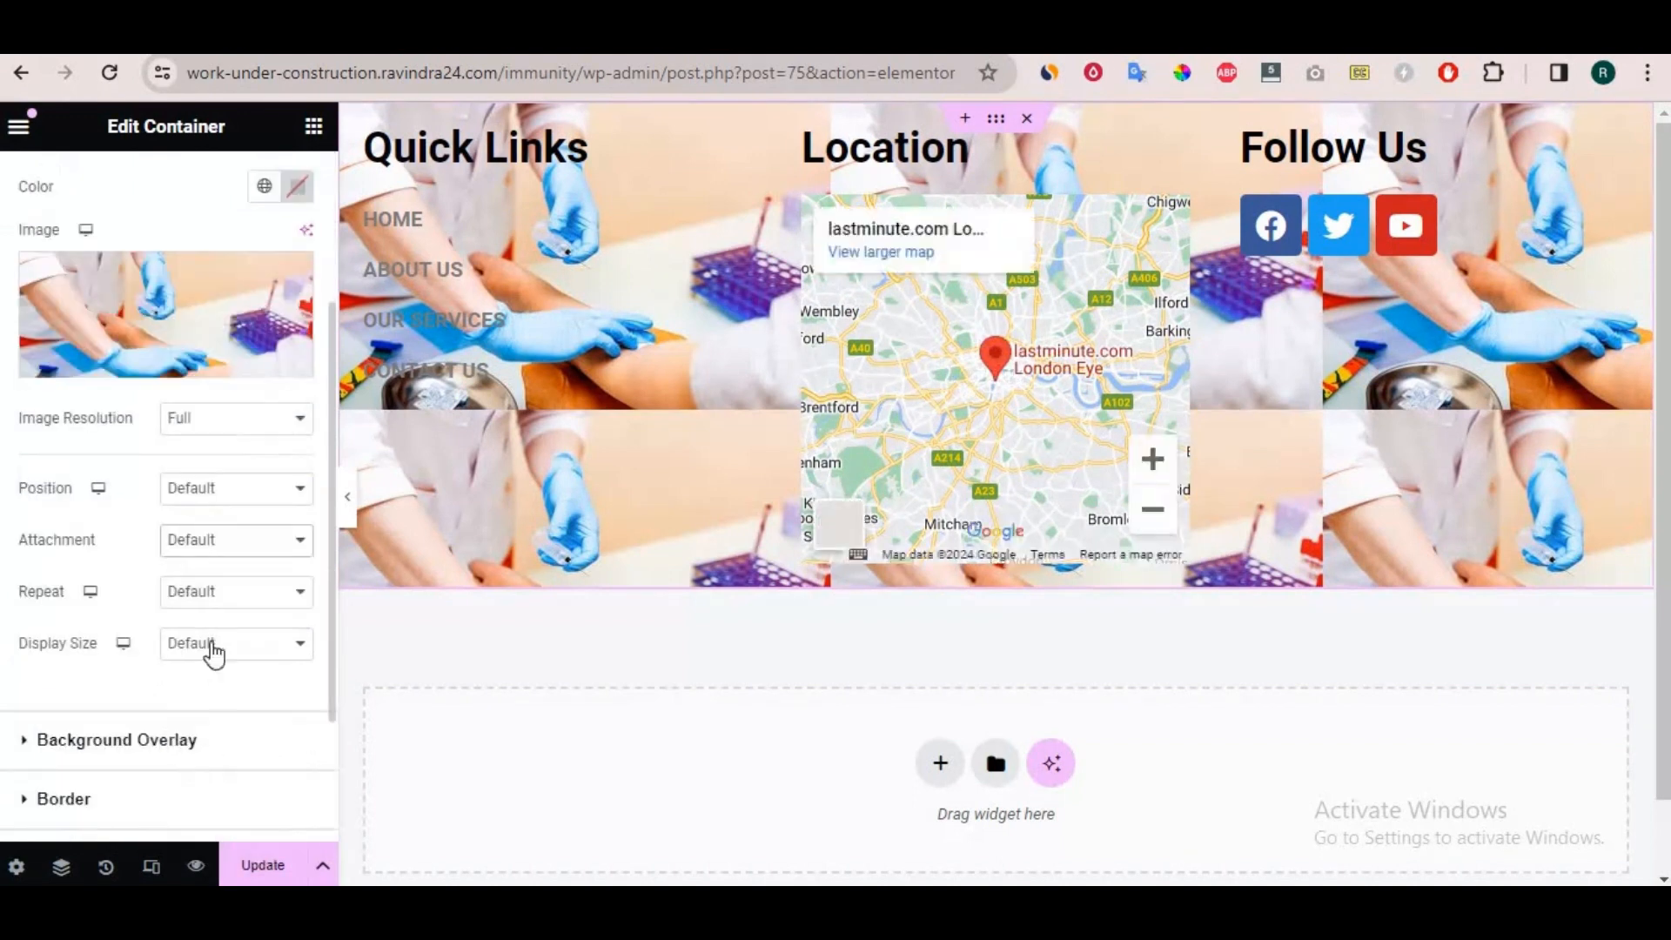
{"action": "left_click", "coordinate": [214, 599]}
{"action": "left_click", "coordinate": [105, 623]}
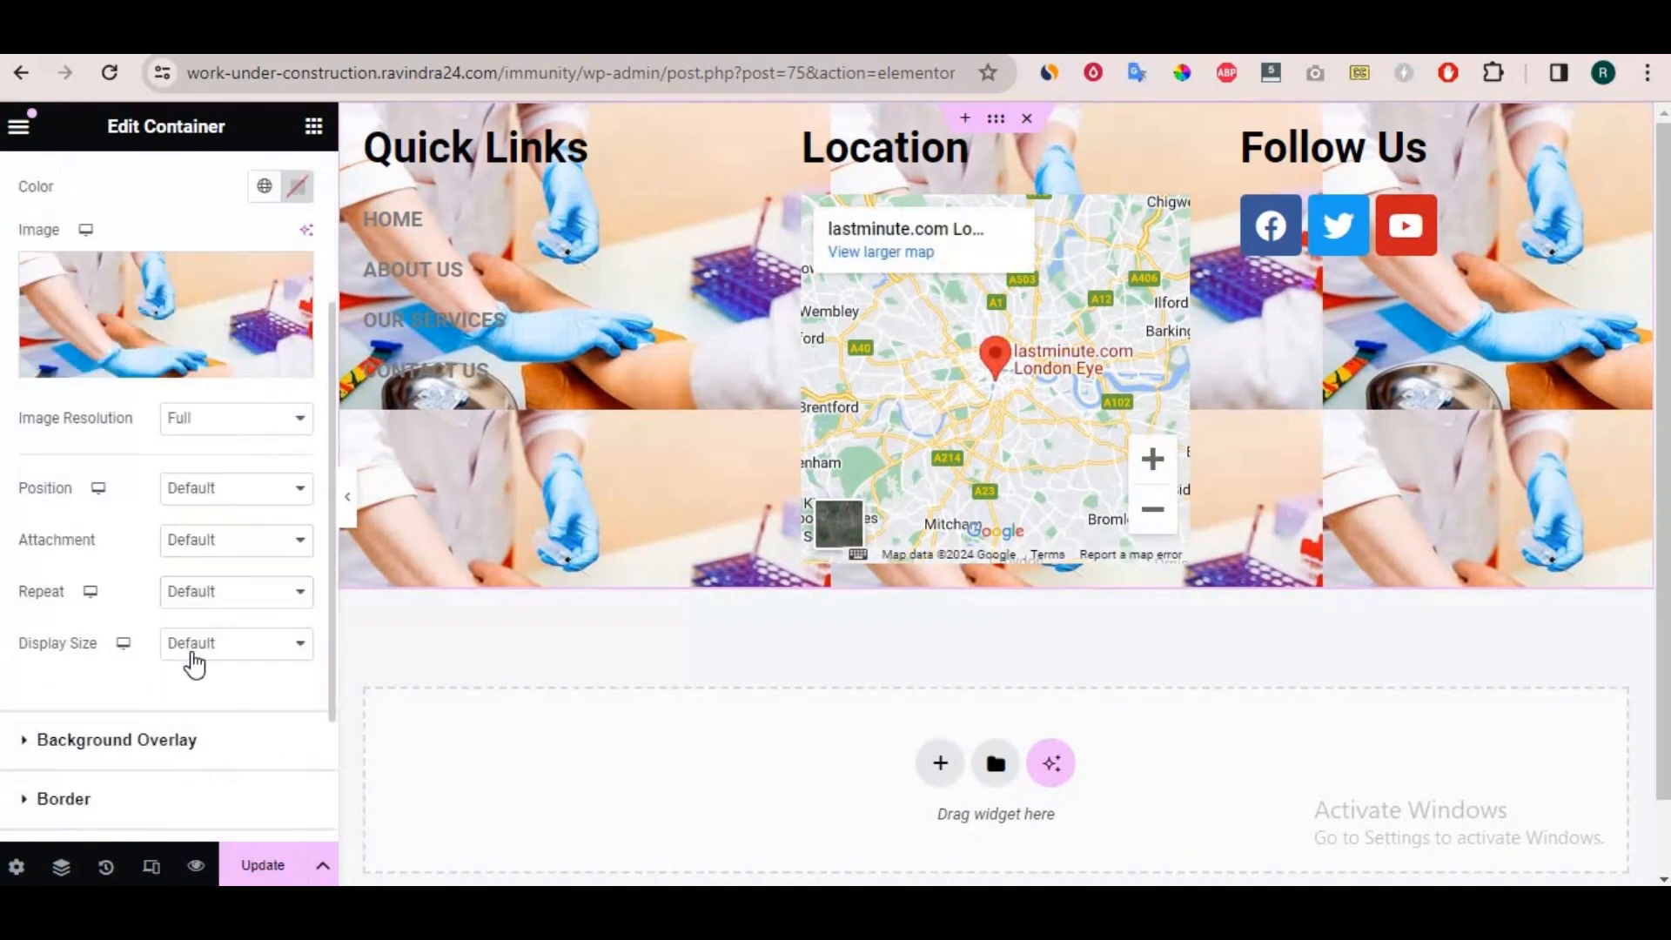
Try the Contain display size for the footer's background image, and set it to Cover instead.
{"action": "left_click", "coordinate": [193, 651]}
{"action": "left_click", "coordinate": [232, 729]}
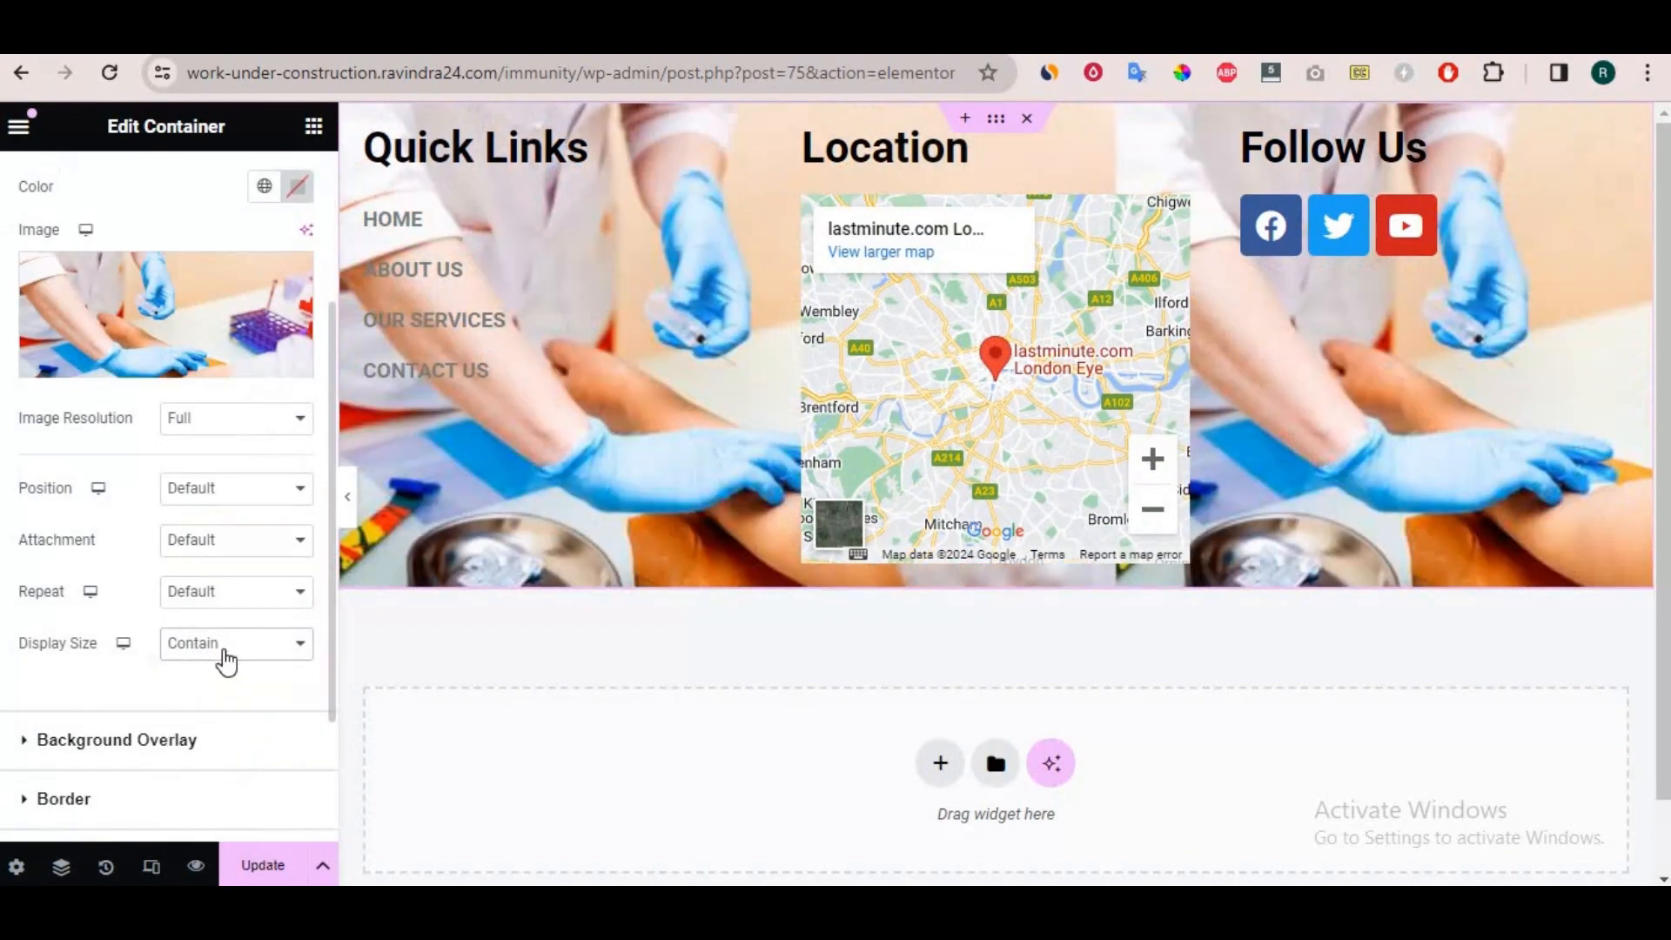
{"action": "left_click", "coordinate": [224, 661]}
{"action": "left_click", "coordinate": [224, 707]}
{"action": "scroll", "coordinate": [899, 348], "scroll_direction": "down", "scroll_amount": 2}
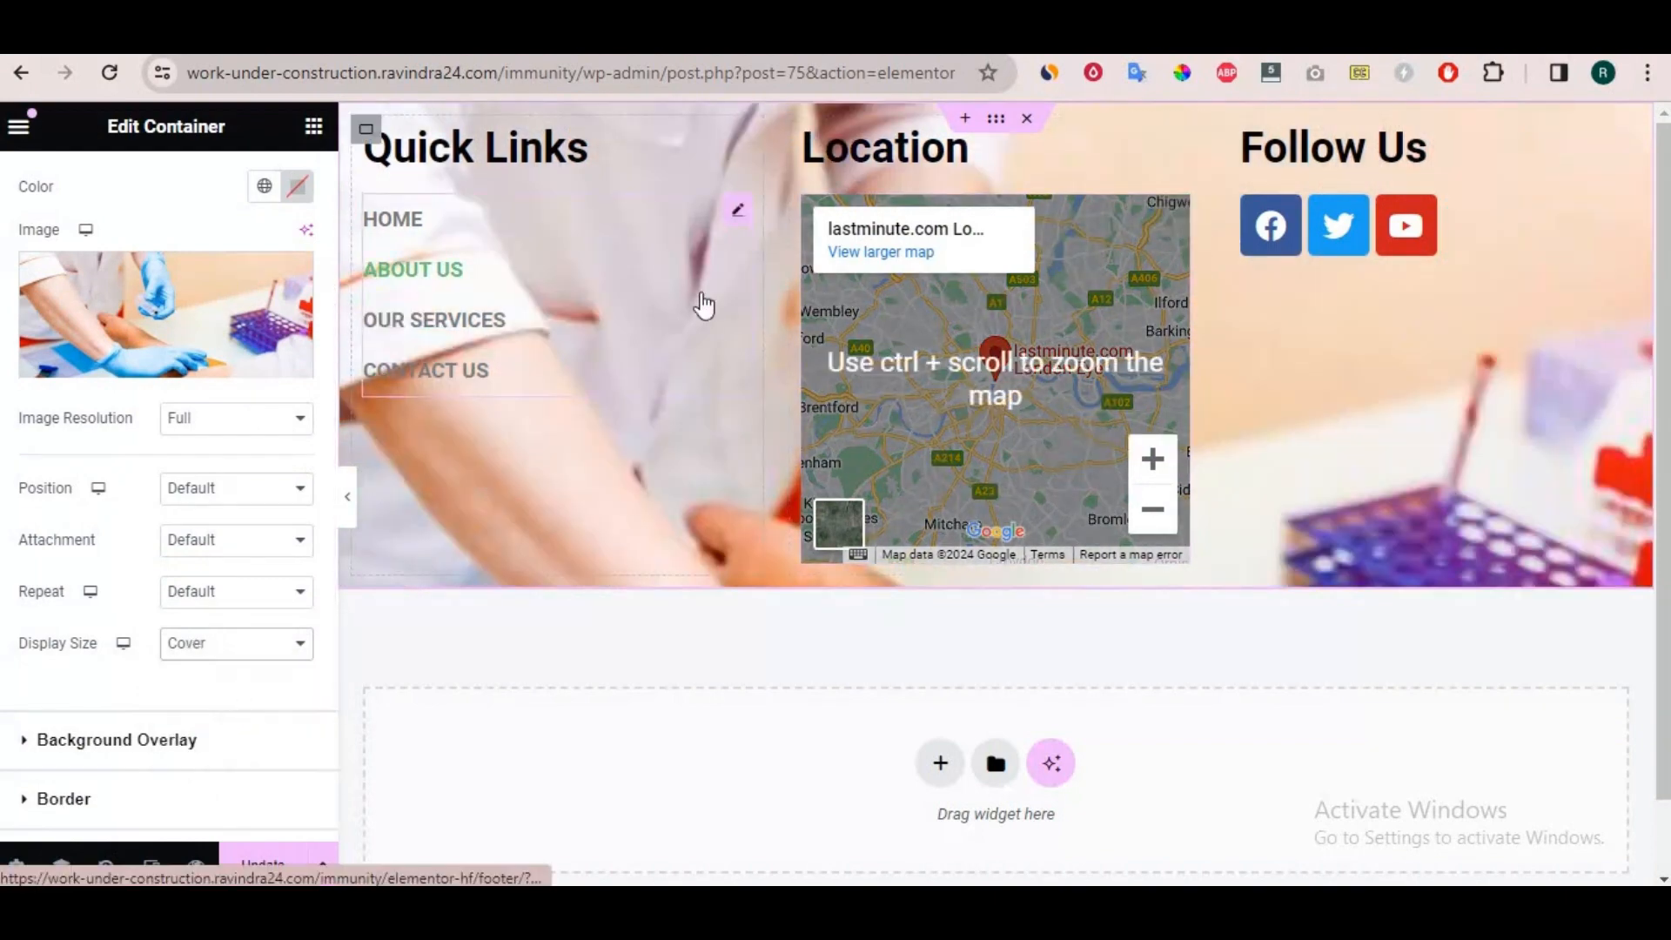
{"action": "scroll", "coordinate": [269, 322], "scroll_direction": "up", "scroll_amount": 3}
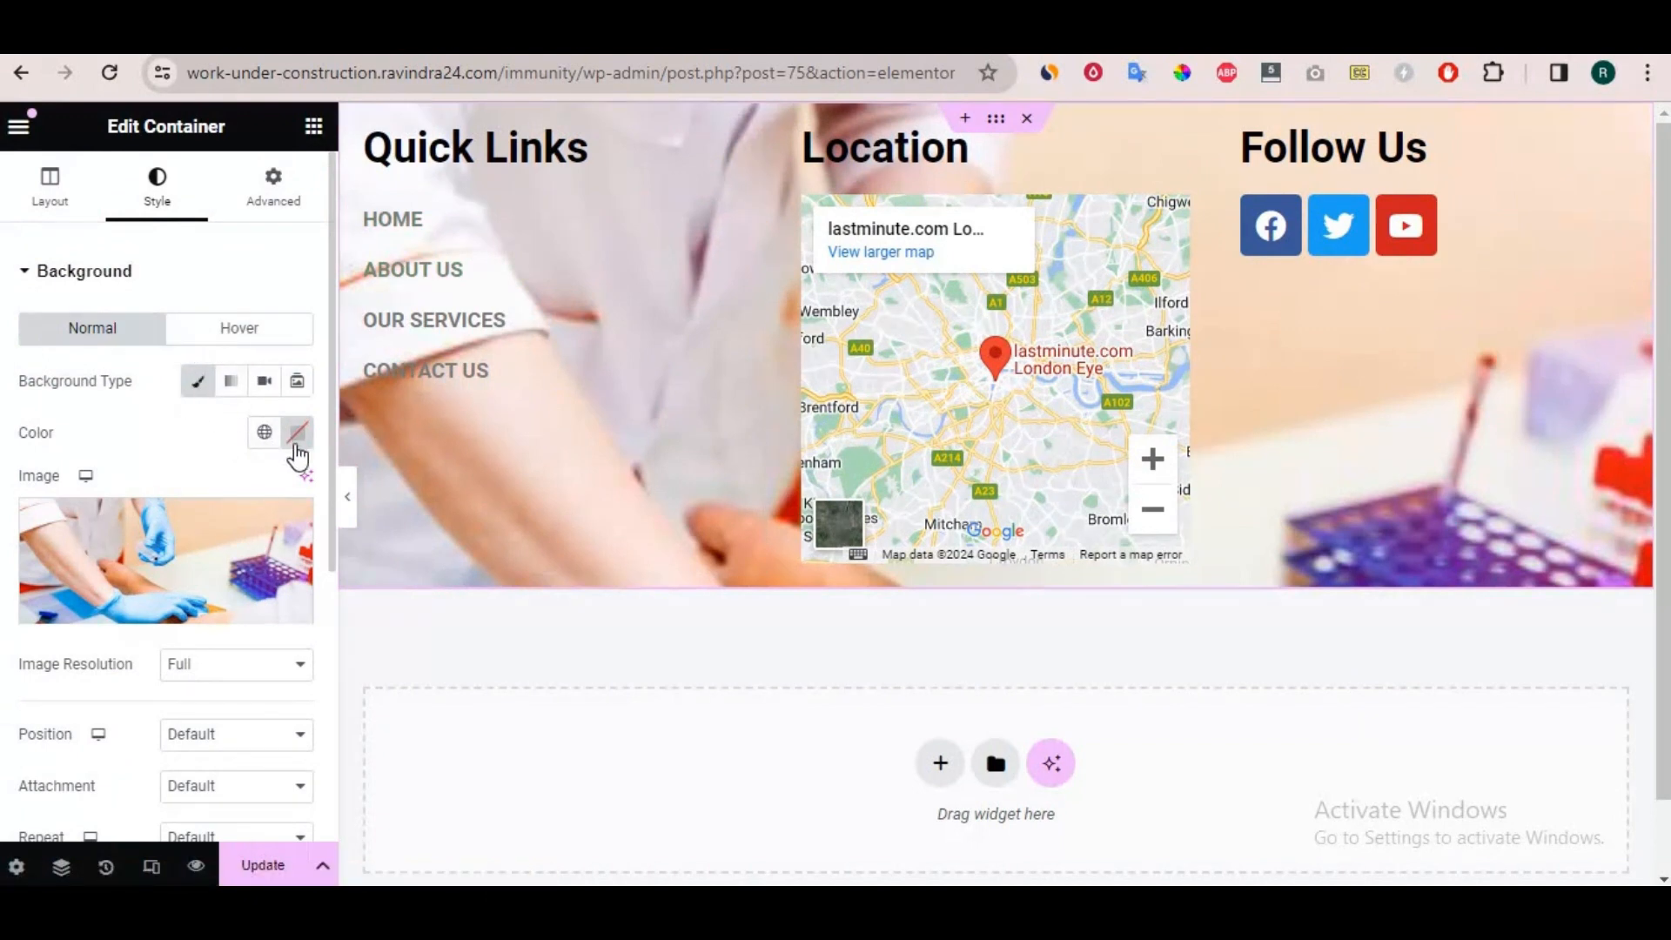
Add a classic white (#FFFFFF) background overlay to the footer container and set its opacity to 0.77.
{"action": "scroll", "coordinate": [233, 466], "scroll_direction": "down", "scroll_amount": 4}
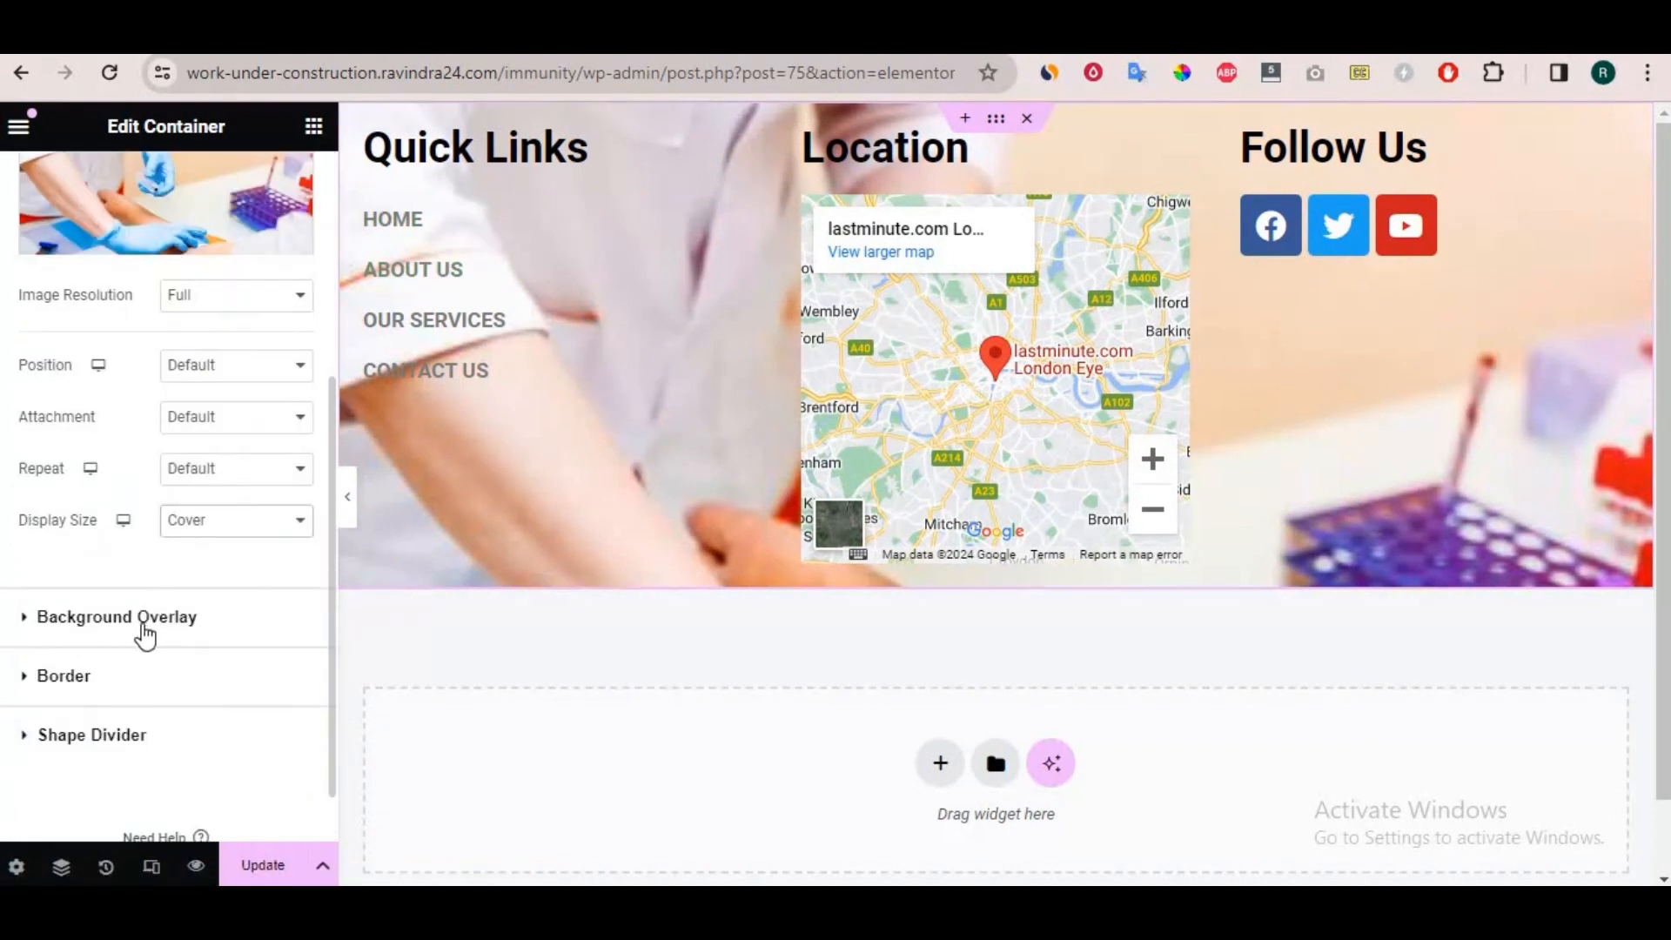
{"action": "left_click", "coordinate": [142, 620]}
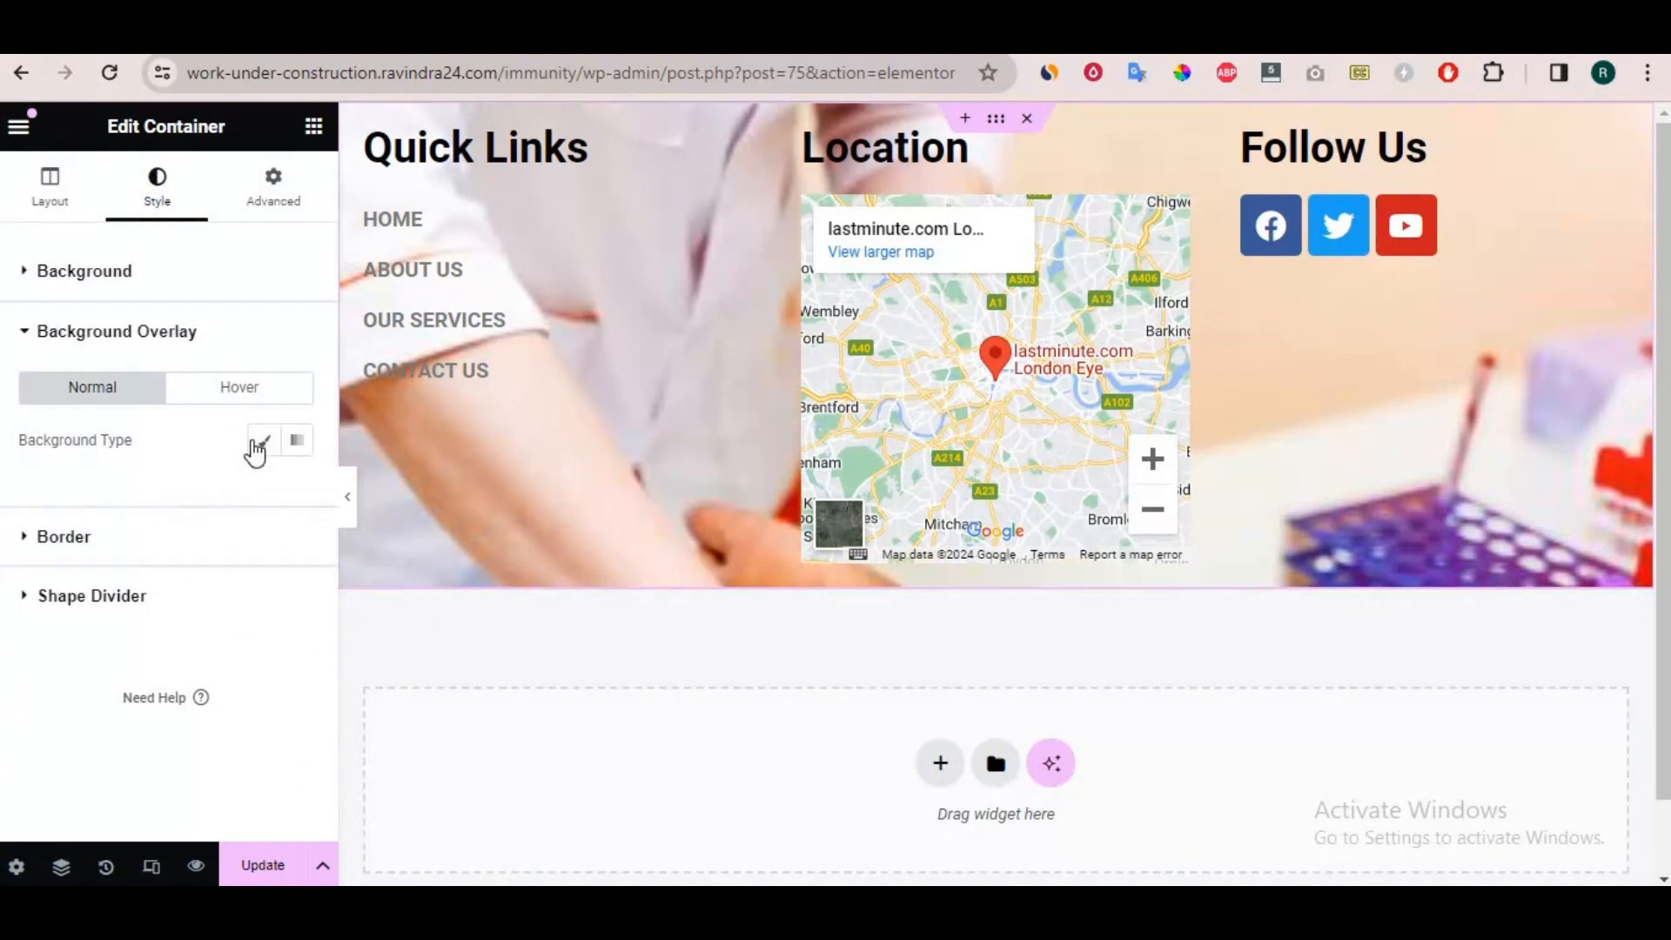
{"action": "left_click", "coordinate": [257, 446]}
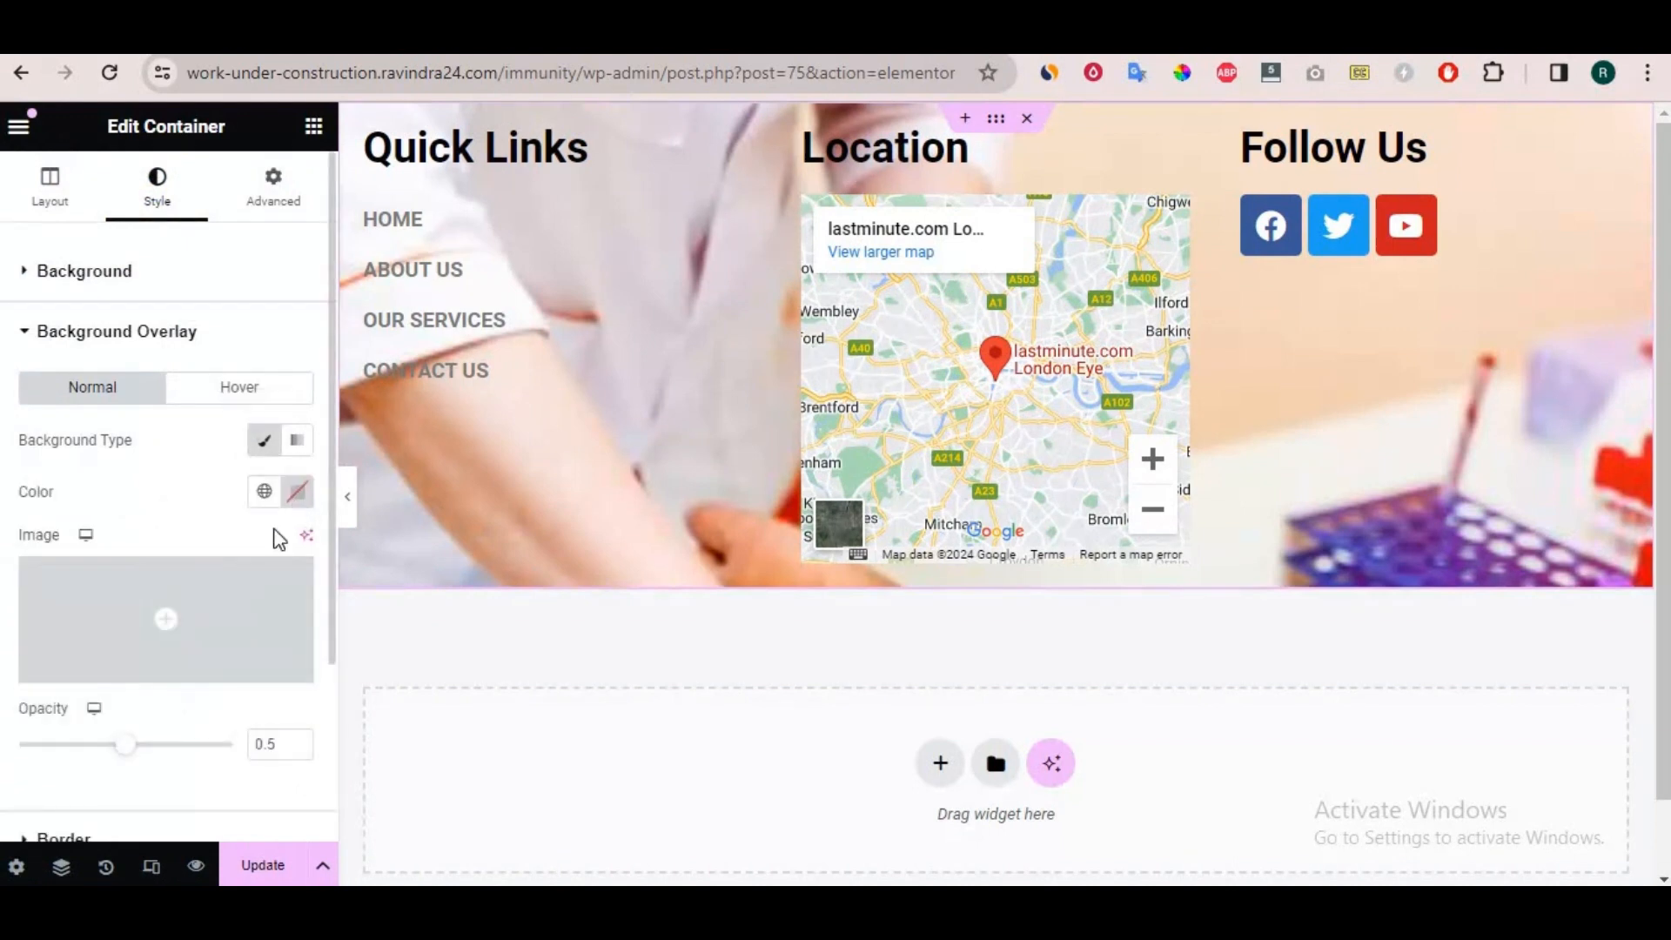
{"action": "left_click", "coordinate": [296, 491]}
{"action": "left_click_drag", "start_coordinate": [194, 649], "coordinate": [156, 742]}
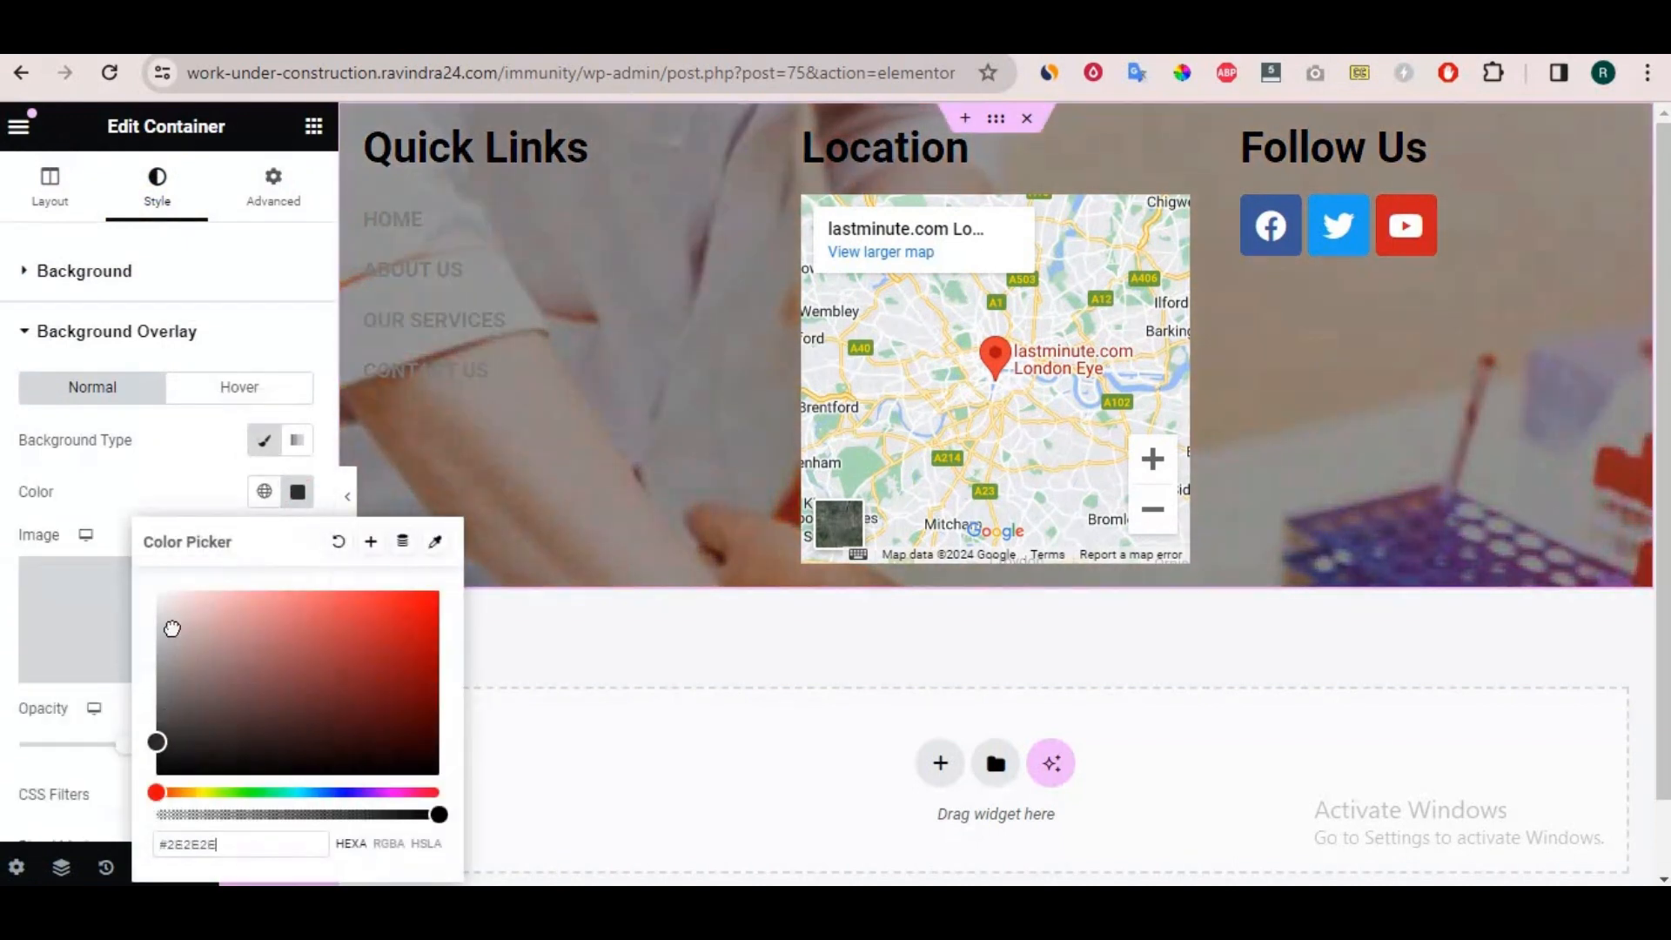
{"action": "left_click", "coordinate": [160, 596]}
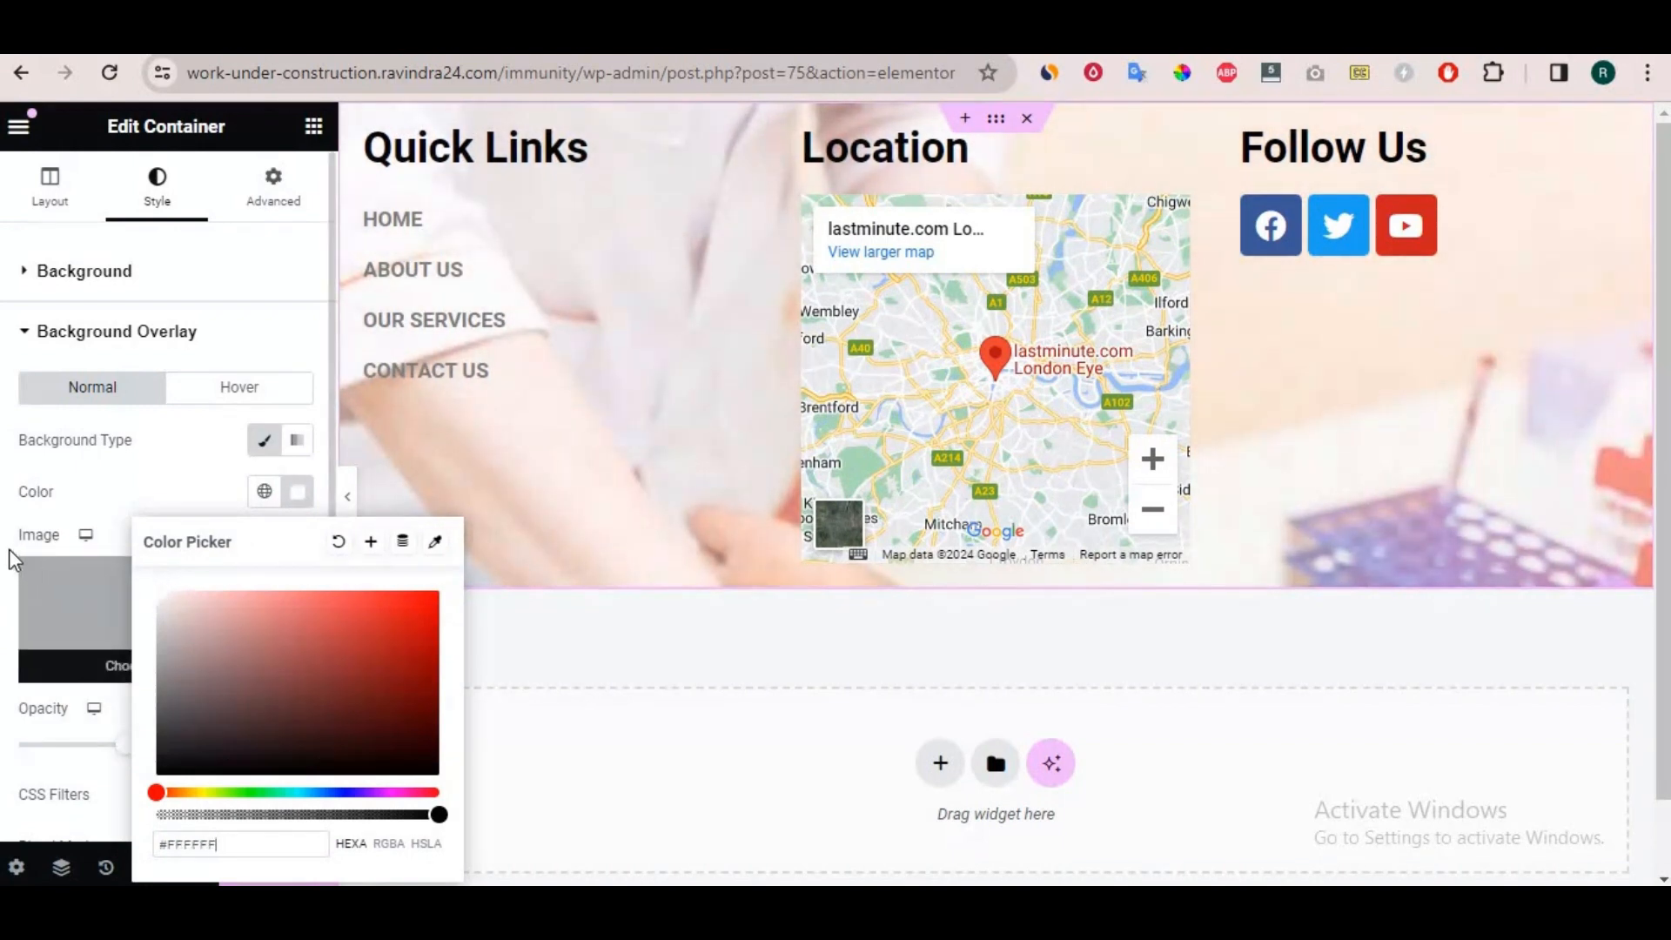
{"action": "left_click", "coordinate": [63, 551]}
{"action": "left_click_drag", "start_coordinate": [127, 745], "coordinate": [181, 745]}
{"action": "scroll", "coordinate": [692, 287], "scroll_direction": "down", "scroll_amount": 1}
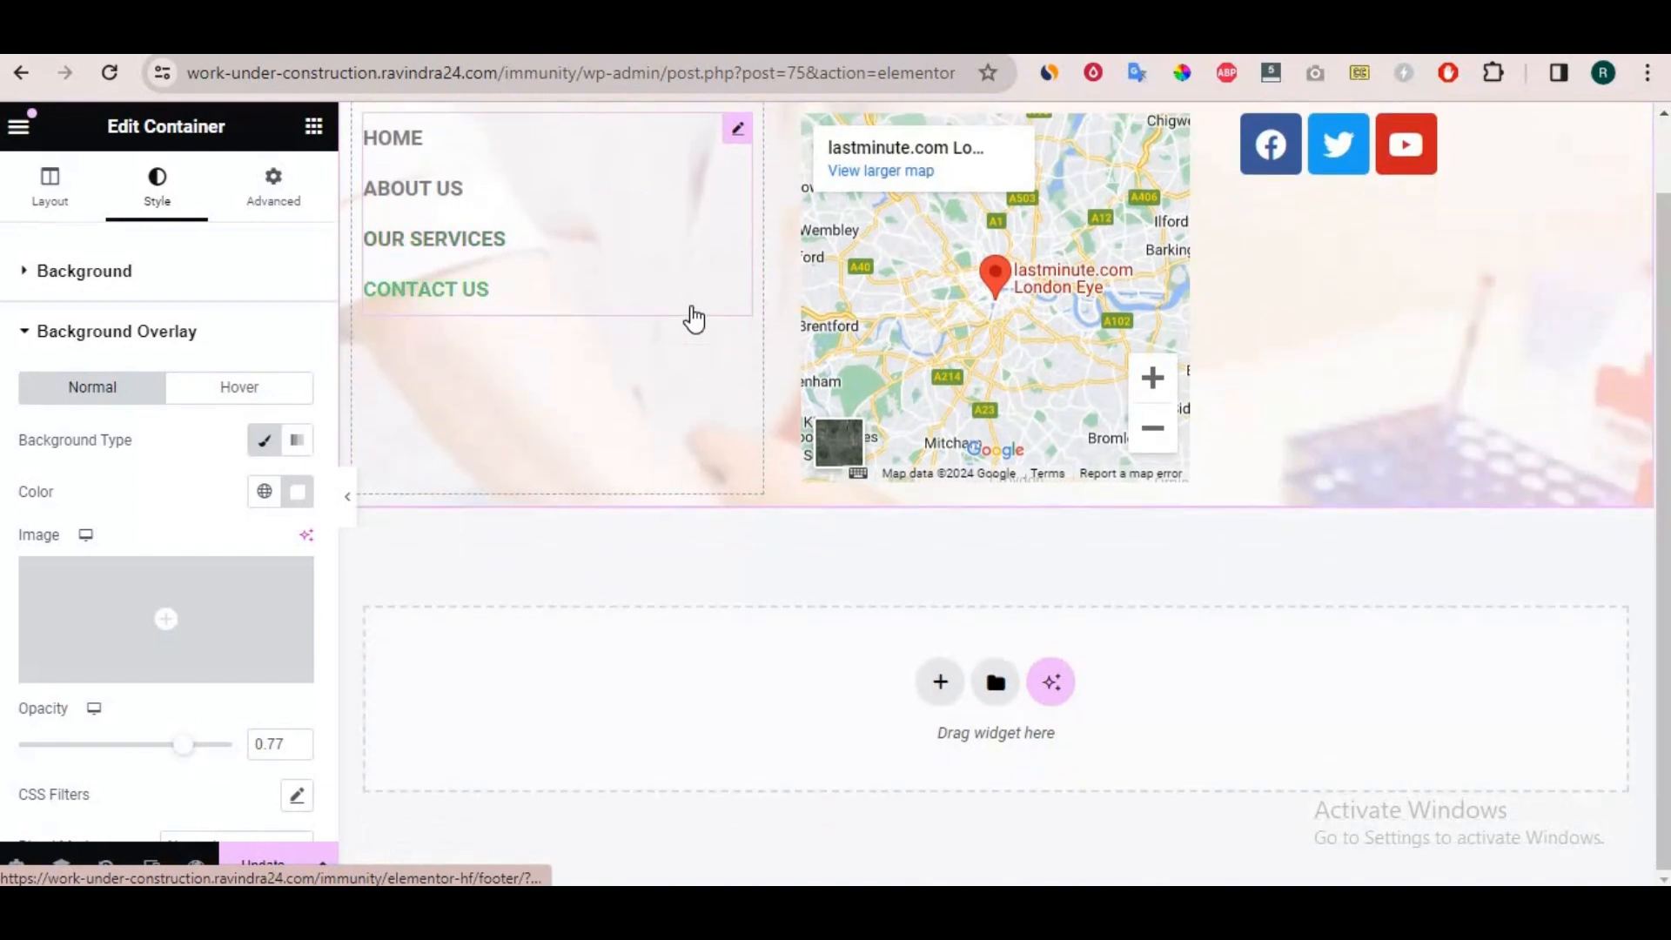
Update the footer template and reload the live site's homepage.
{"action": "scroll", "coordinate": [694, 319], "scroll_direction": "up", "scroll_amount": 1}
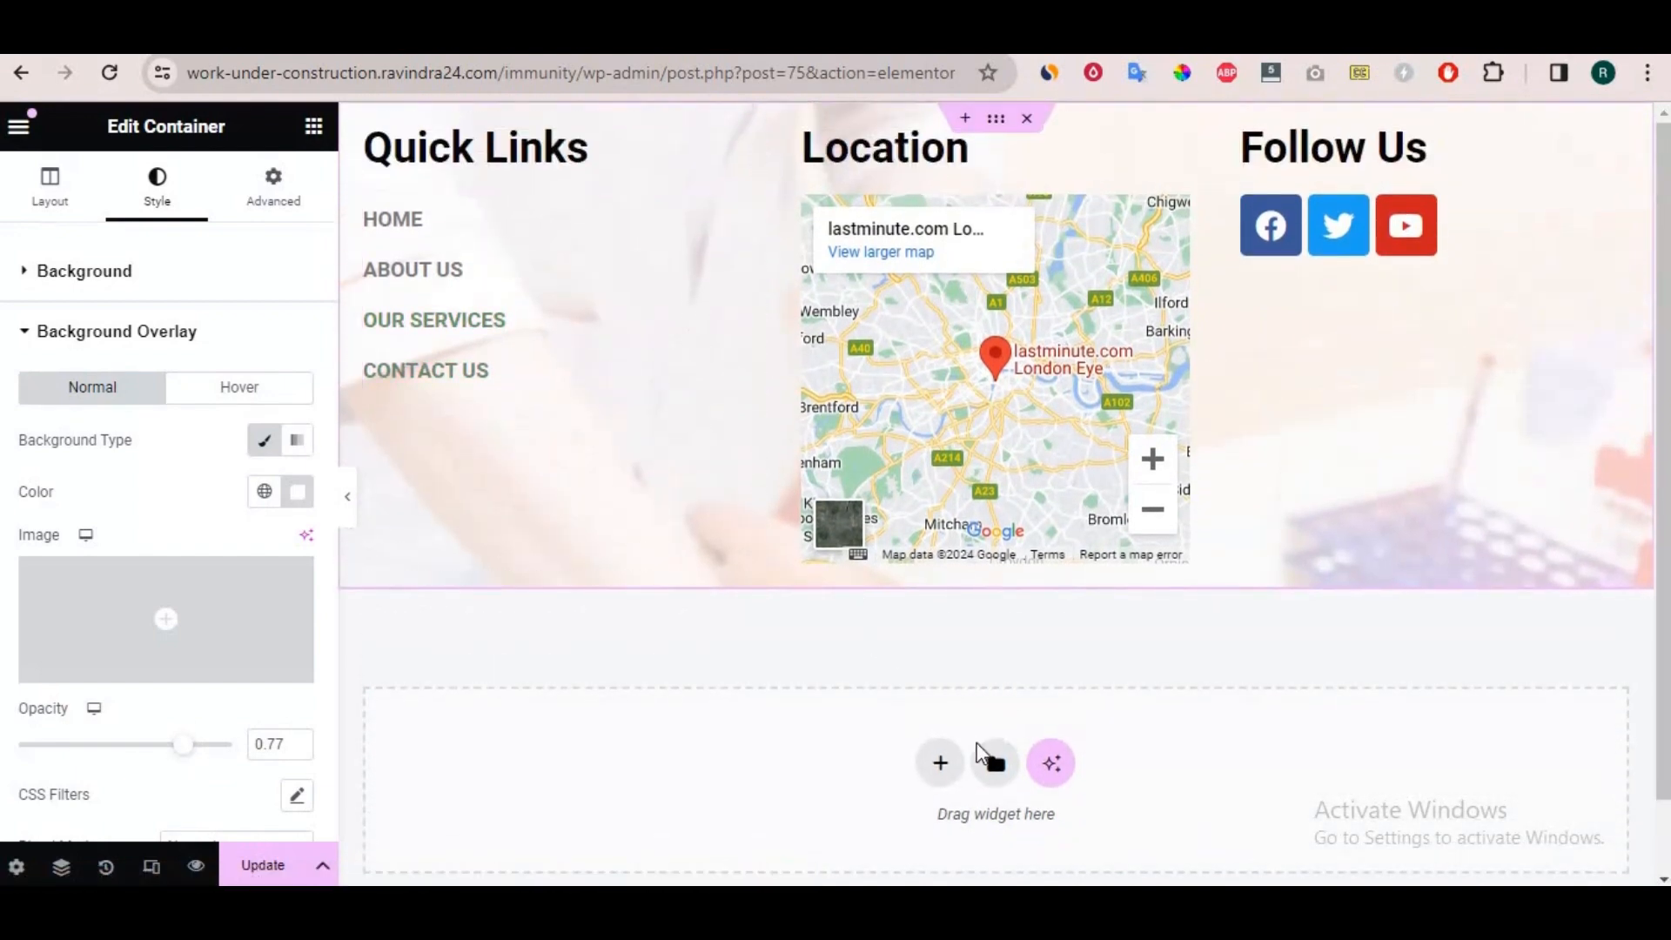
{"action": "left_click", "coordinate": [270, 866]}
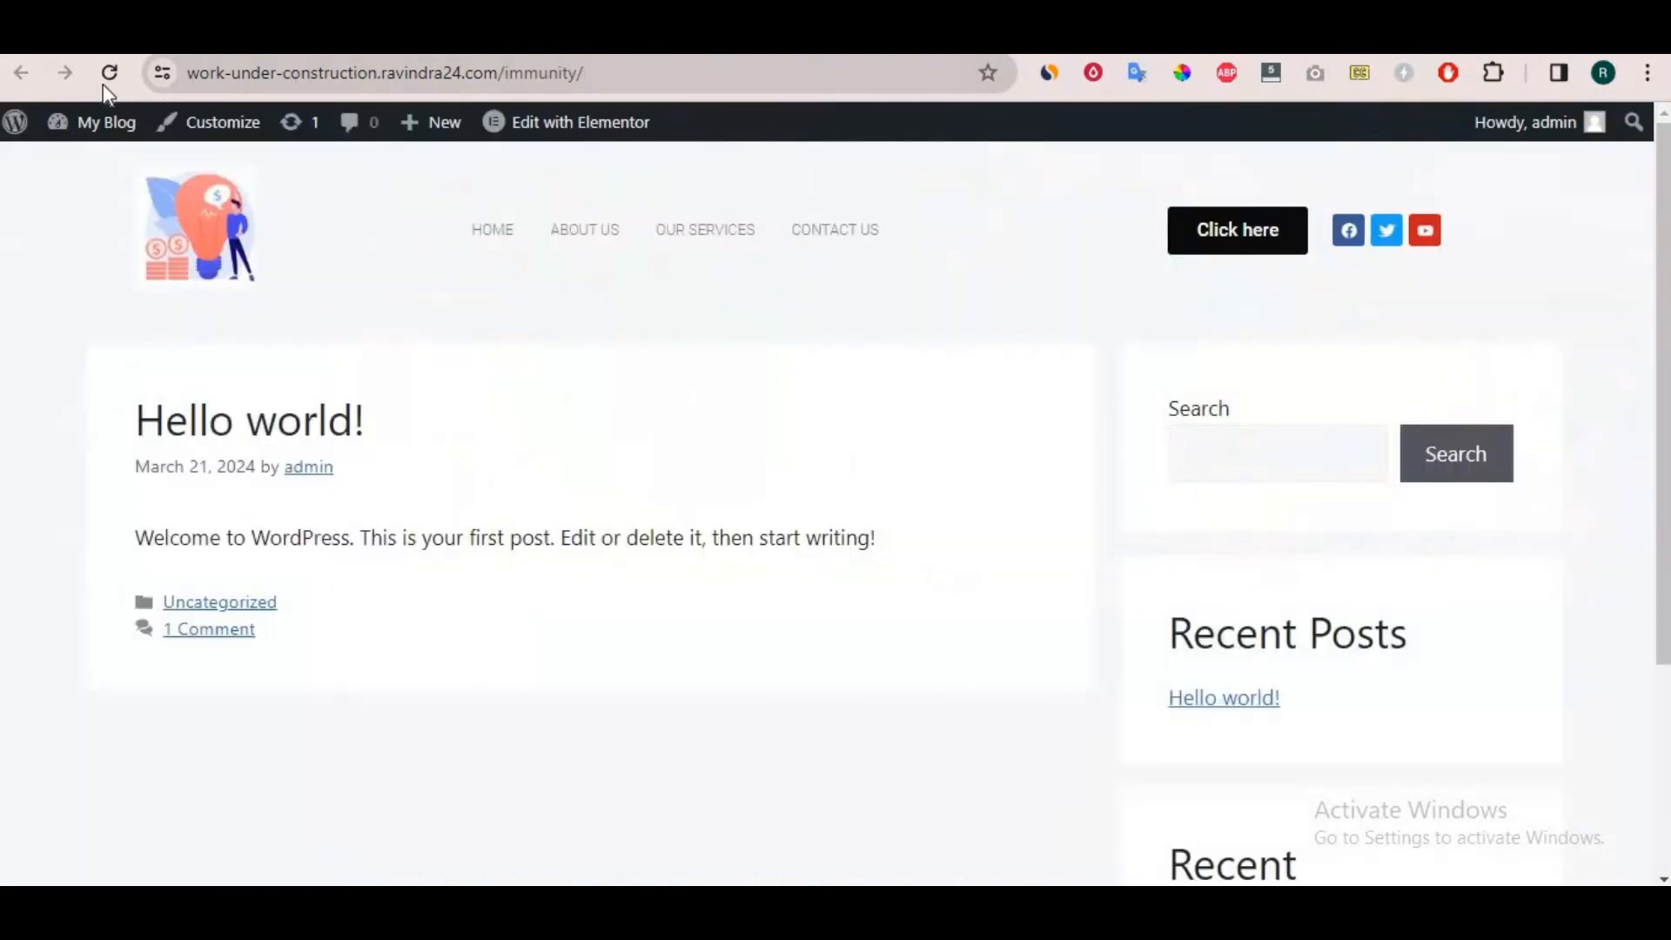
{"action": "left_click", "coordinate": [104, 79]}
Examine the published header and the three footer columns over their background image on the homepage.
{"action": "scroll", "coordinate": [763, 482], "scroll_direction": "down", "scroll_amount": 8}
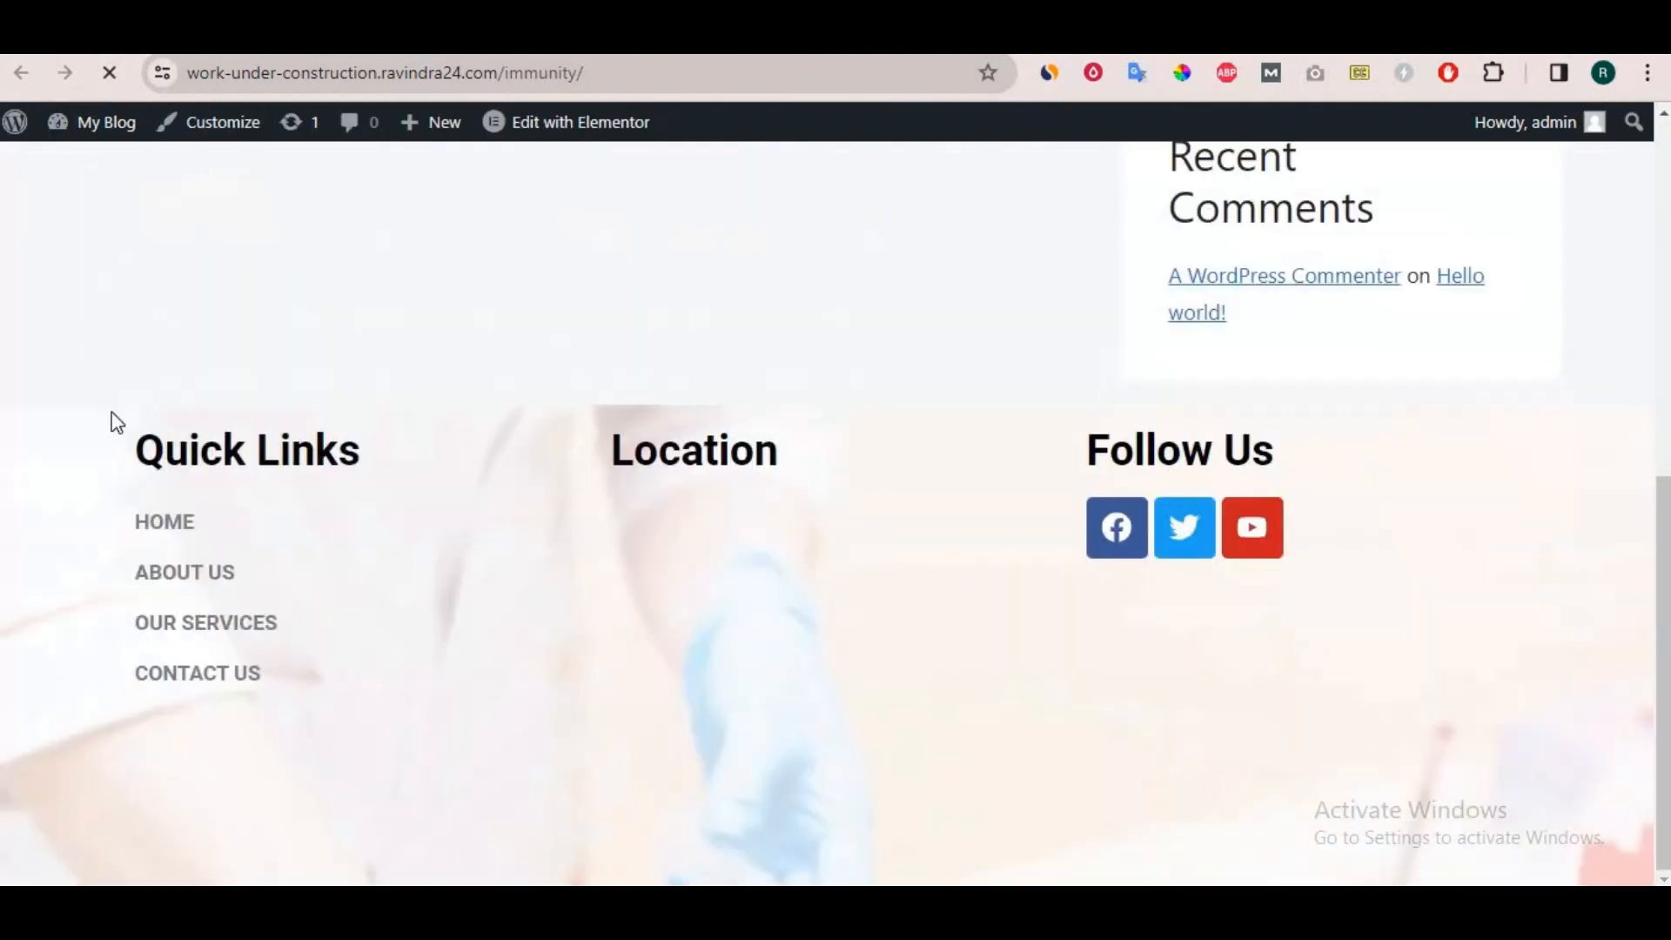
{"action": "left_click_drag", "start_coordinate": [127, 441], "coordinate": [362, 702]}
{"action": "scroll", "coordinate": [1354, 539], "scroll_direction": "up", "scroll_amount": 3}
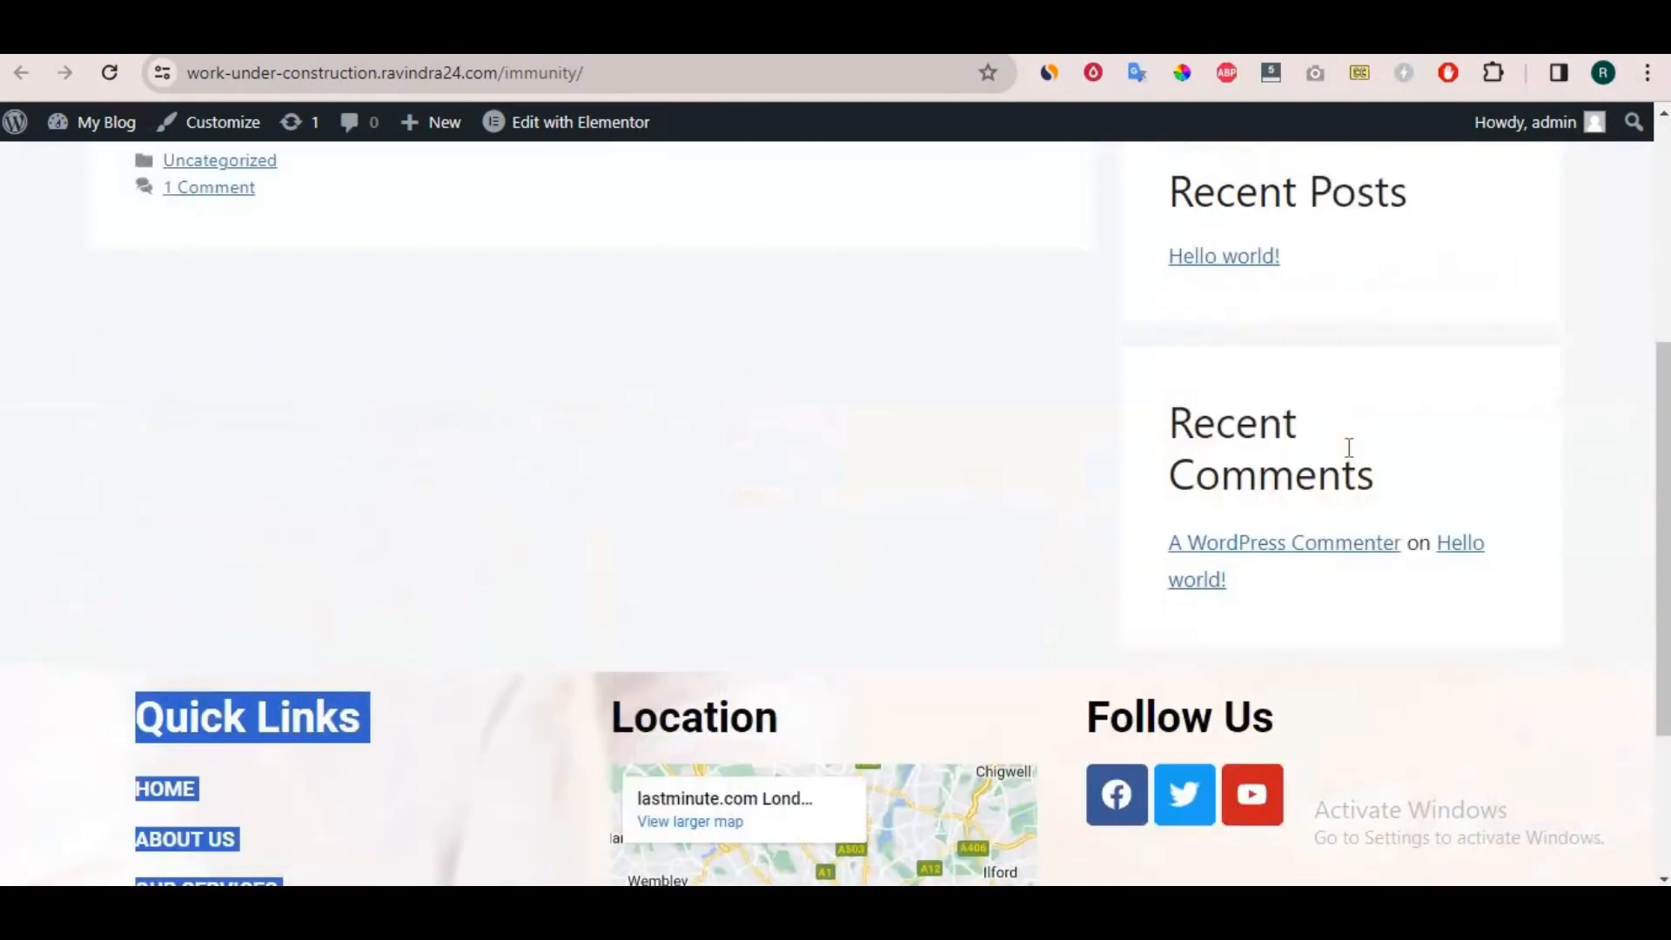
{"action": "scroll", "coordinate": [1349, 447], "scroll_direction": "up", "scroll_amount": 5}
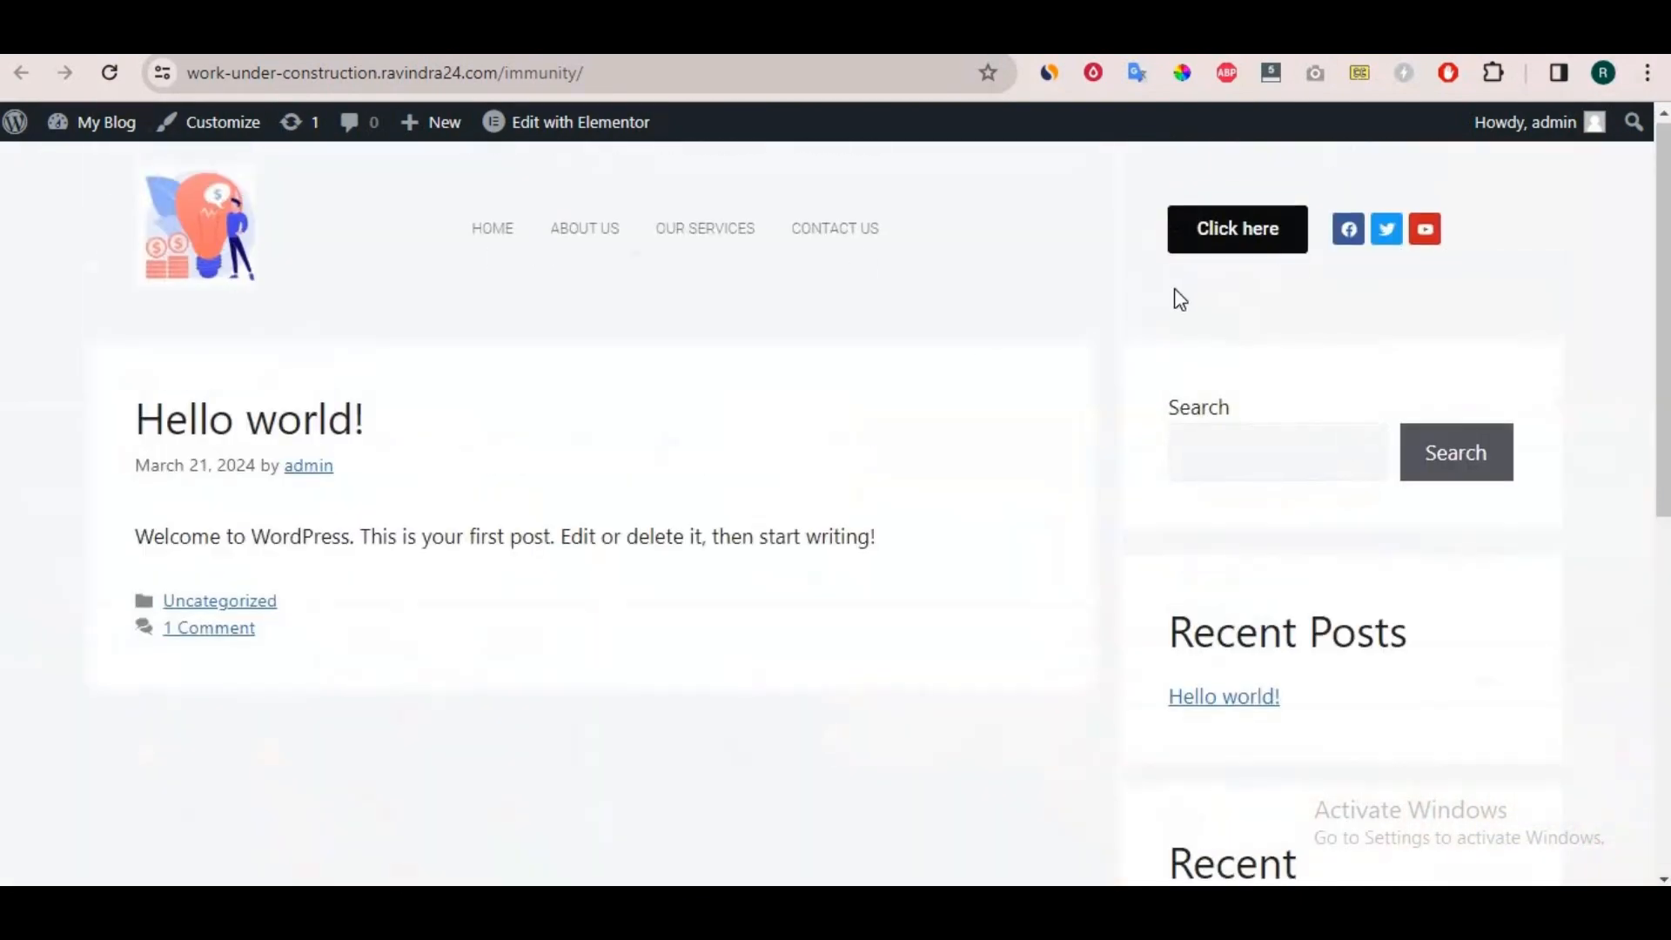
{"action": "scroll", "coordinate": [248, 548], "scroll_direction": "down", "scroll_amount": 8}
{"action": "left_click", "coordinate": [87, 513]}
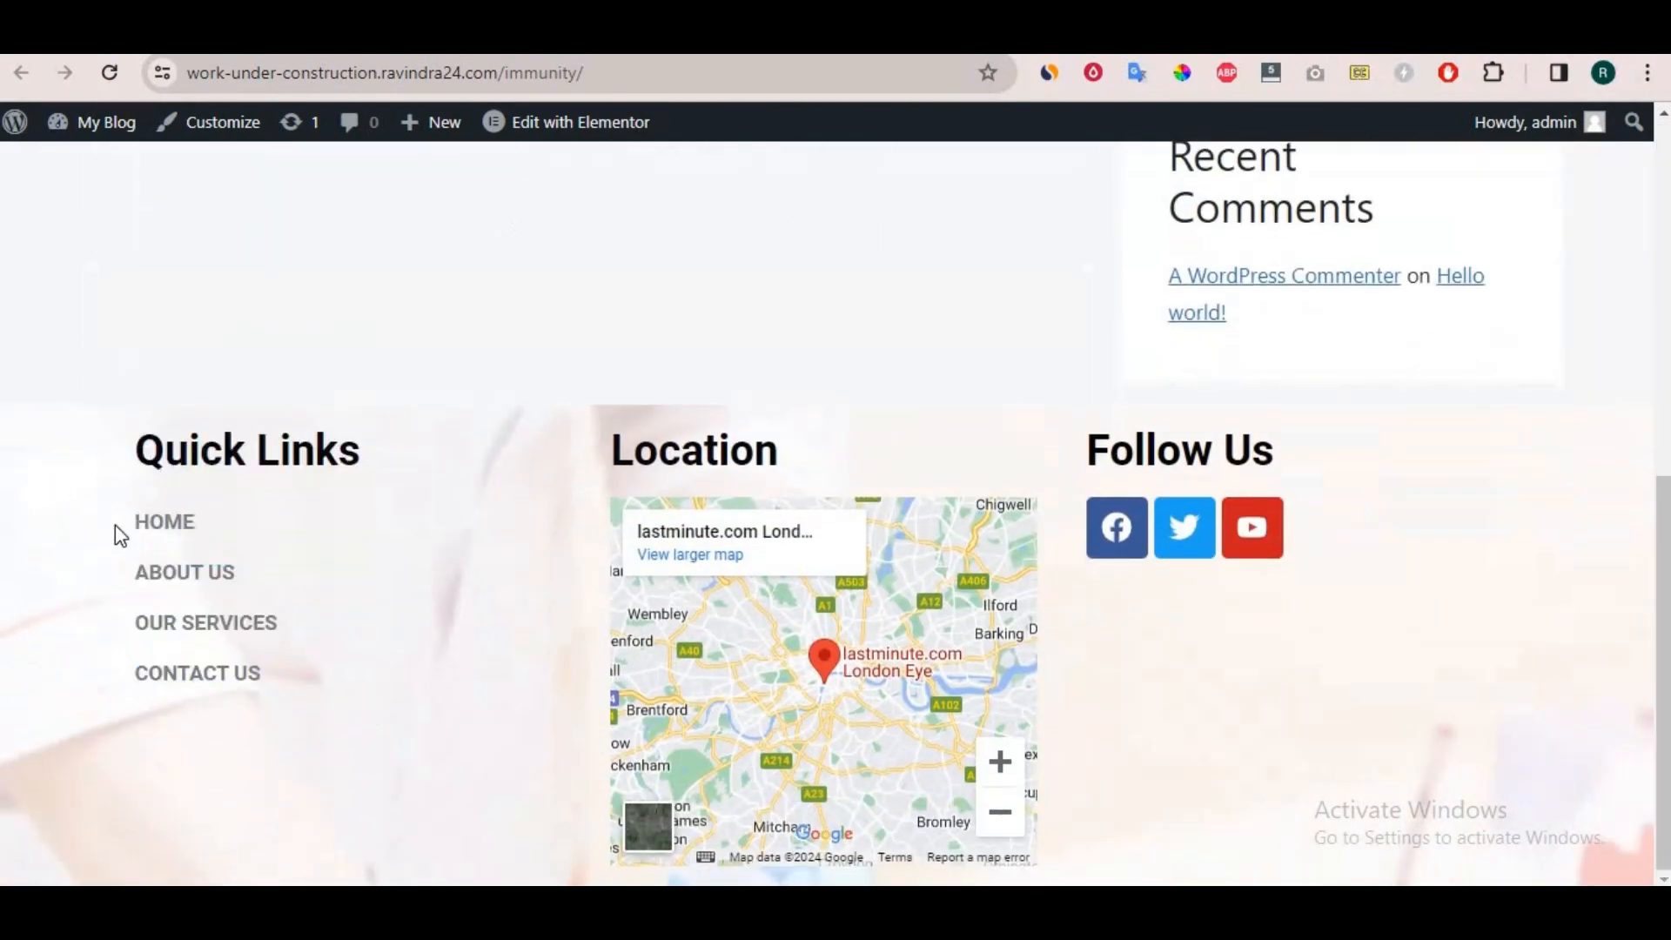
{"action": "scroll", "coordinate": [122, 514], "scroll_direction": "up", "scroll_amount": 8}
{"action": "scroll", "coordinate": [124, 504], "scroll_direction": "down", "scroll_amount": 7}
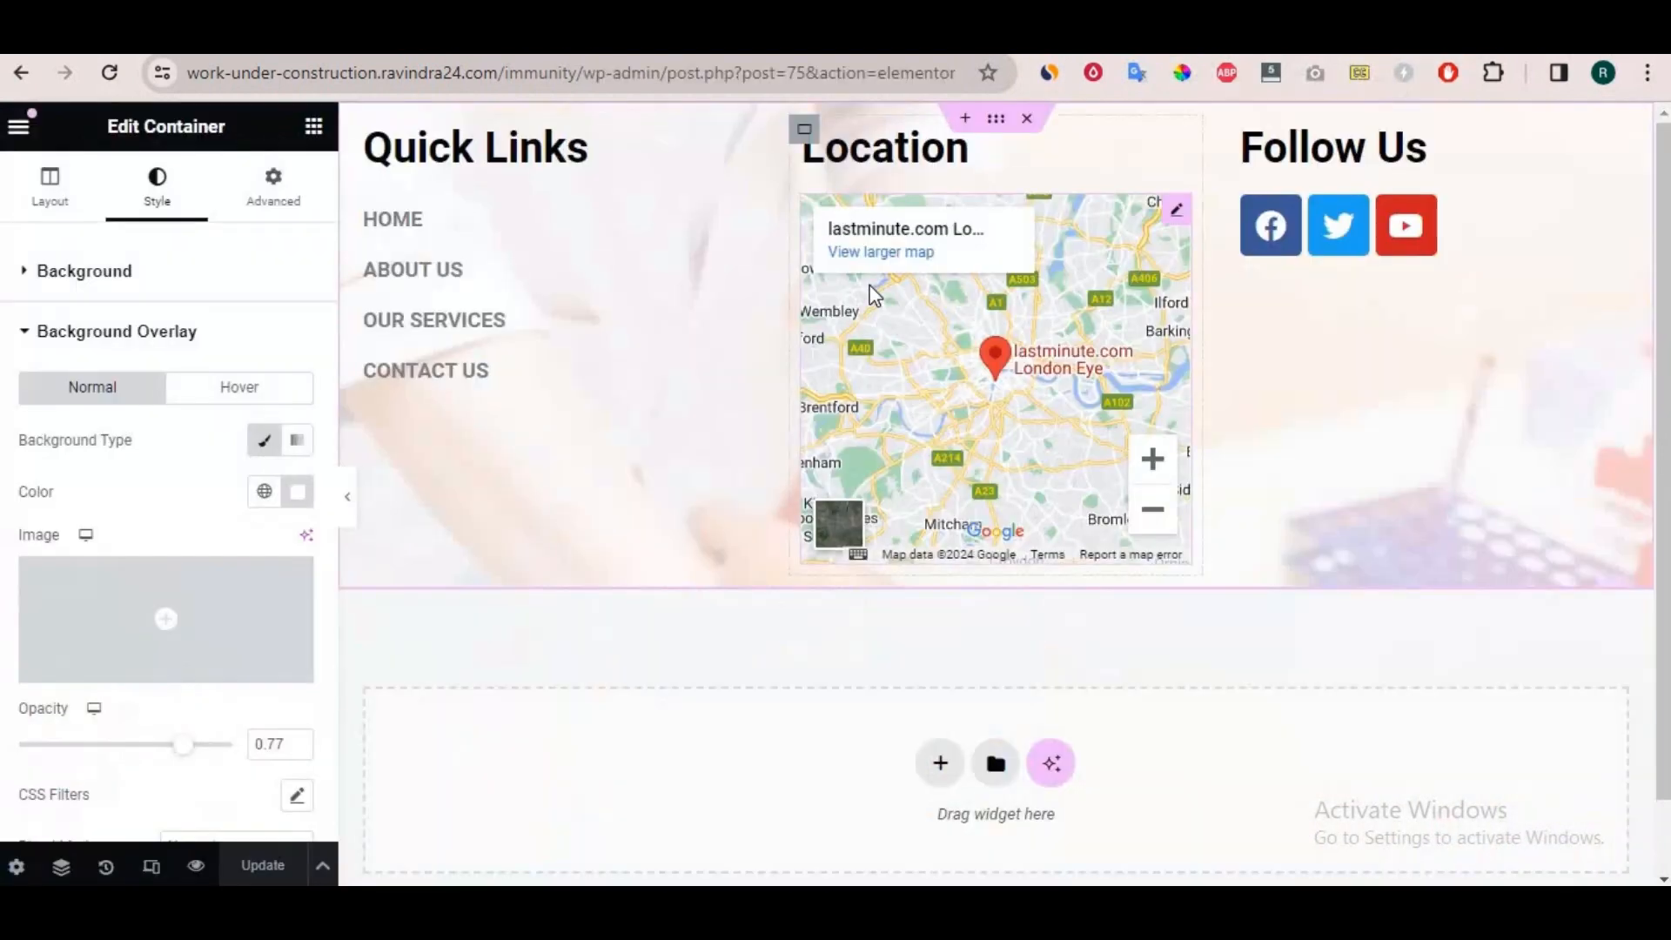
Exit the footer's Elementor editor and start a new header or footer template.
{"action": "scroll", "coordinate": [864, 285], "scroll_direction": "down", "scroll_amount": 2}
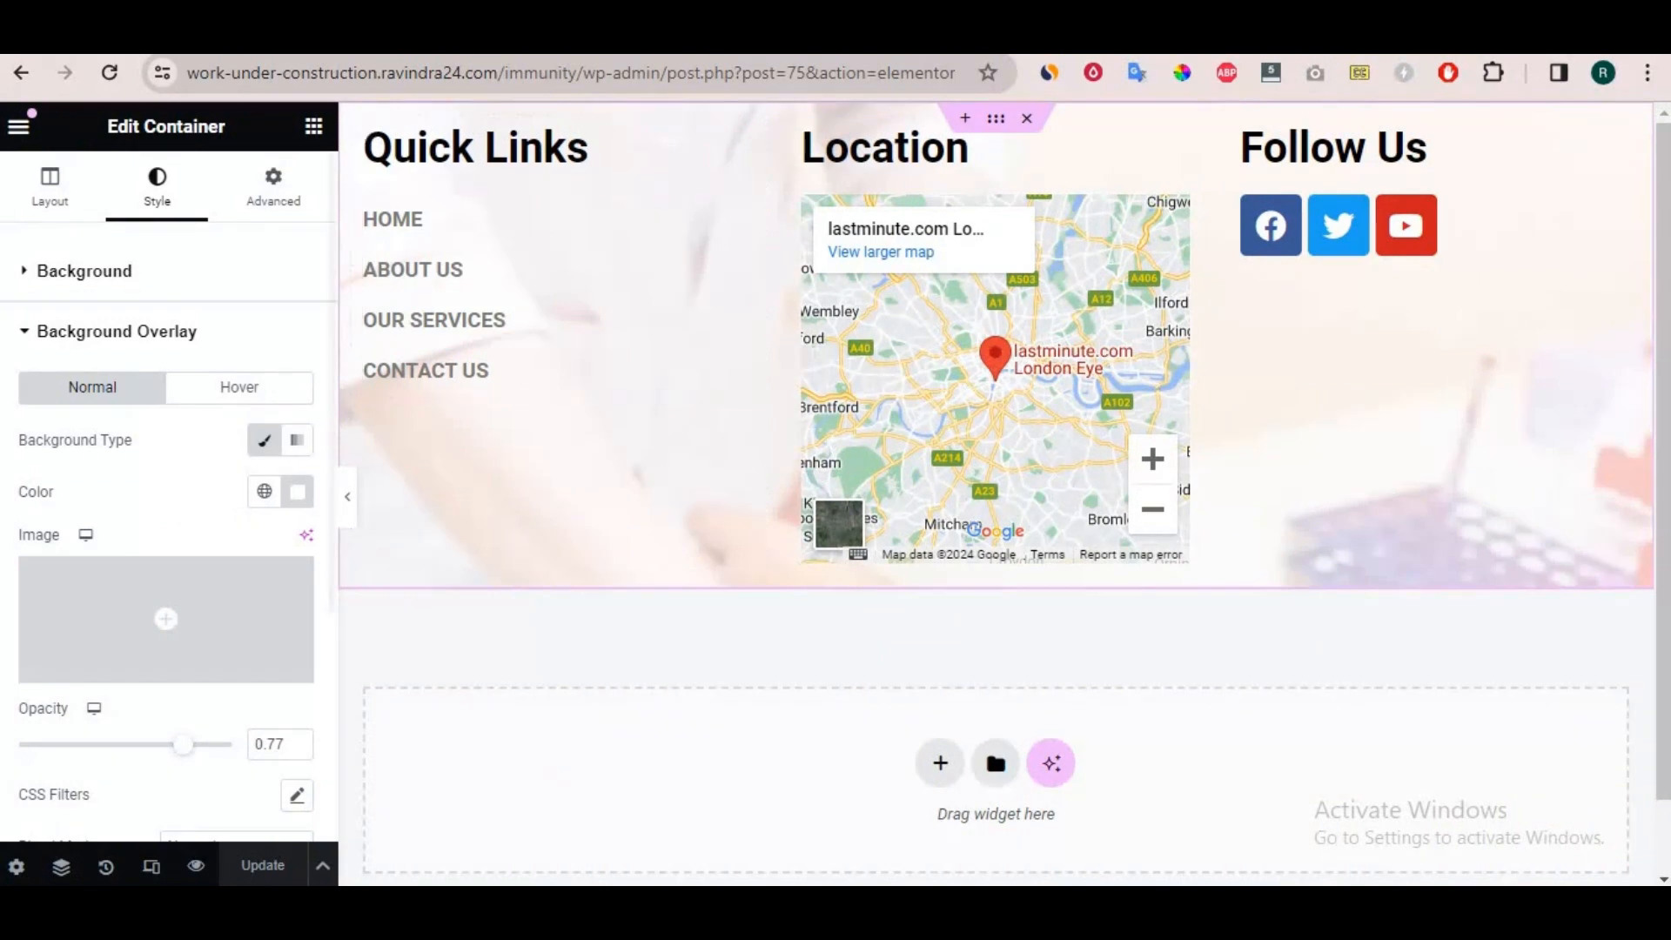
{"action": "left_click", "coordinate": [26, 131]}
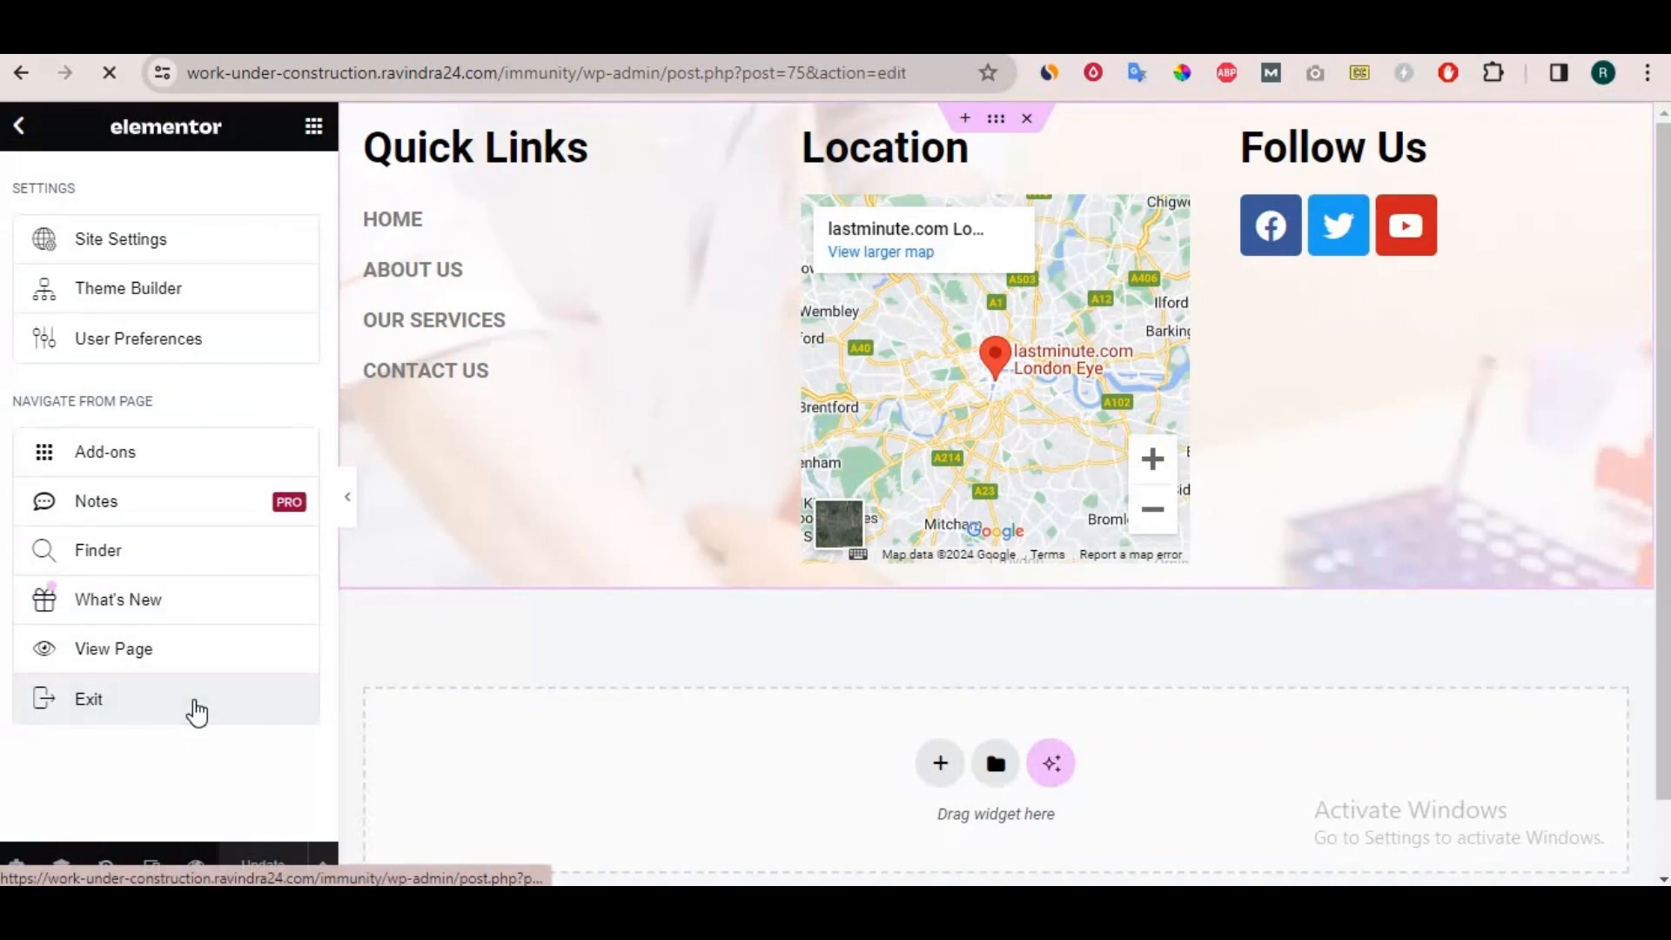
{"action": "left_click", "coordinate": [195, 710]}
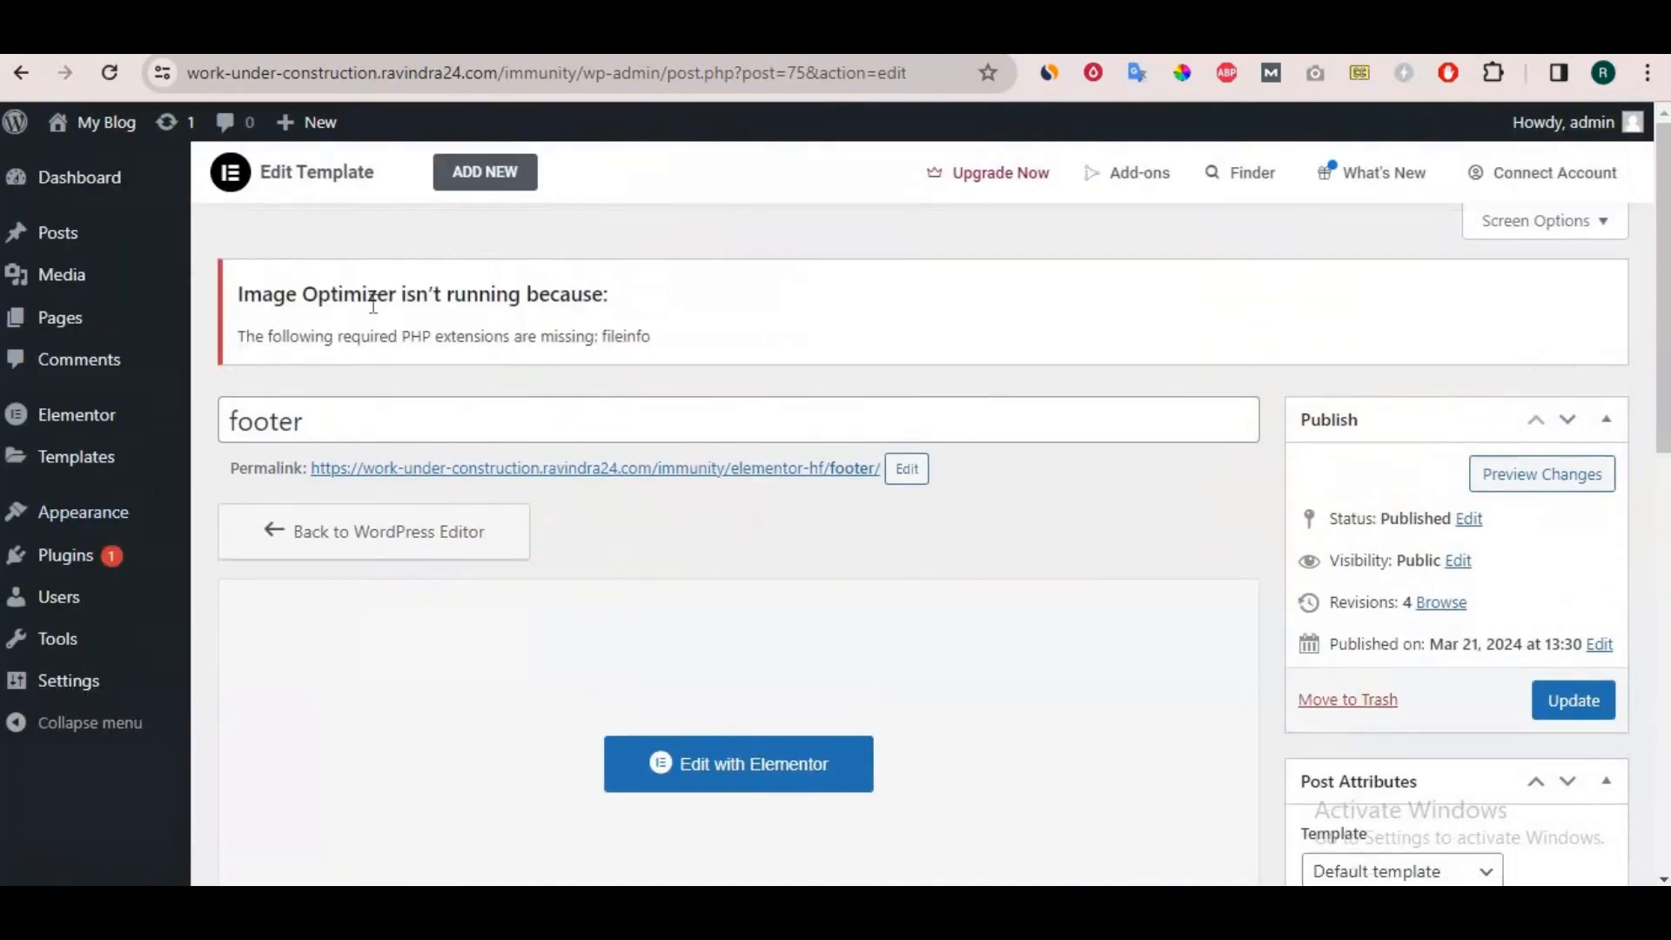
{"action": "left_click", "coordinate": [491, 179]}
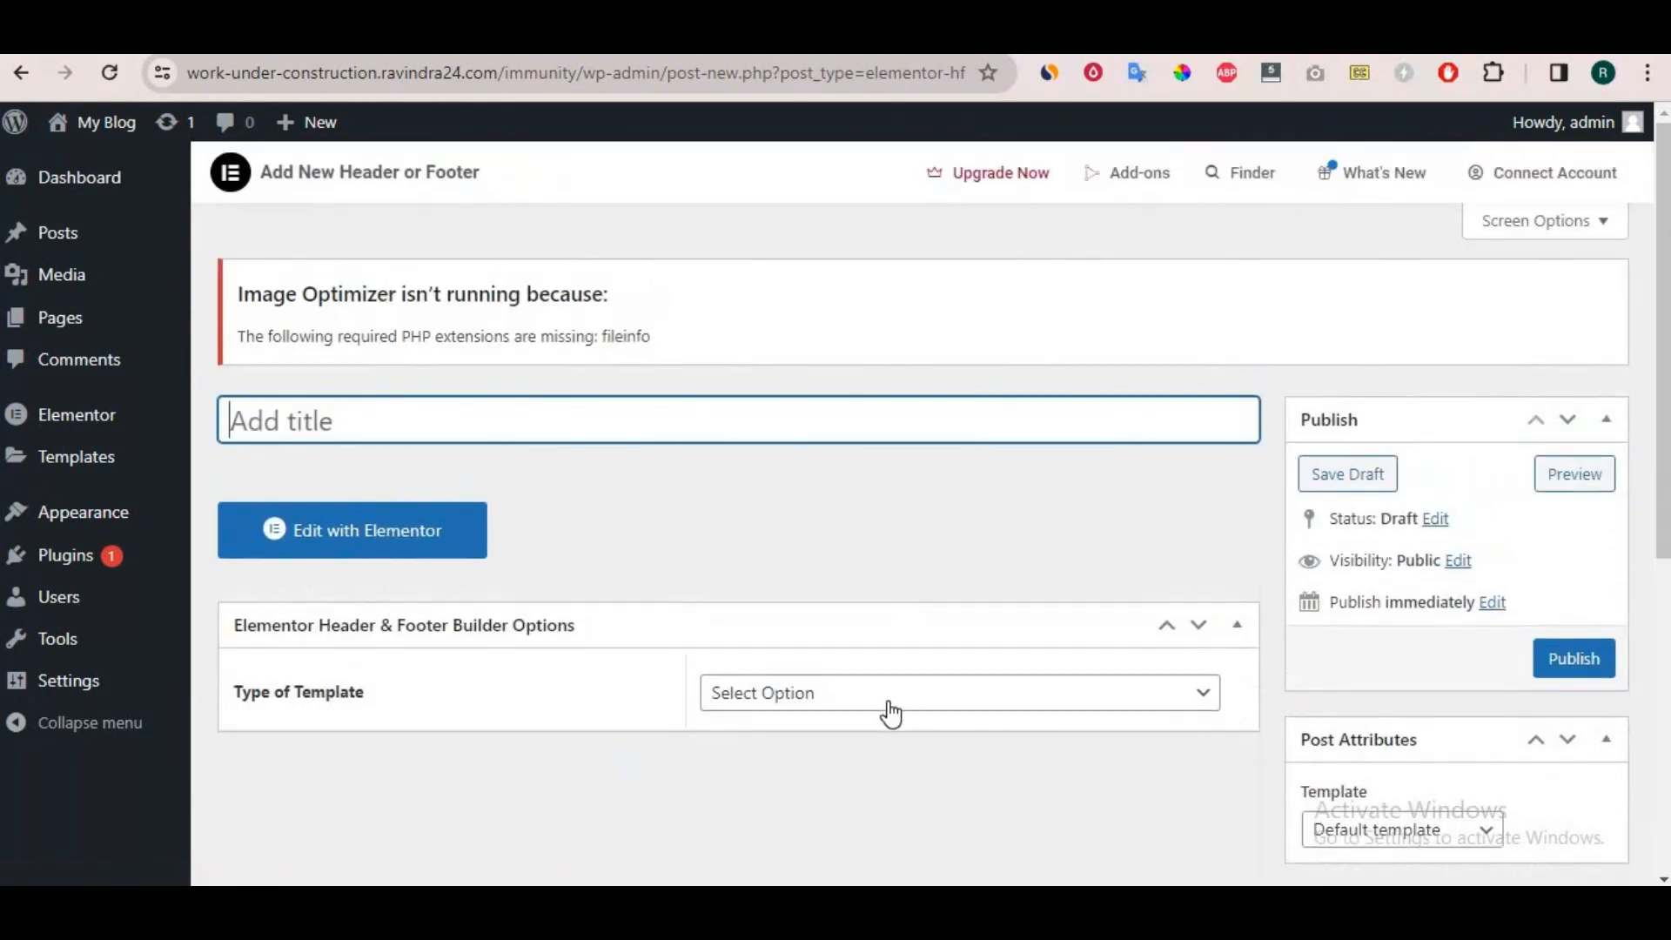
Set the template type to Before Footer, title the template "before footer" and publish it.
{"action": "left_click", "coordinate": [886, 708]}
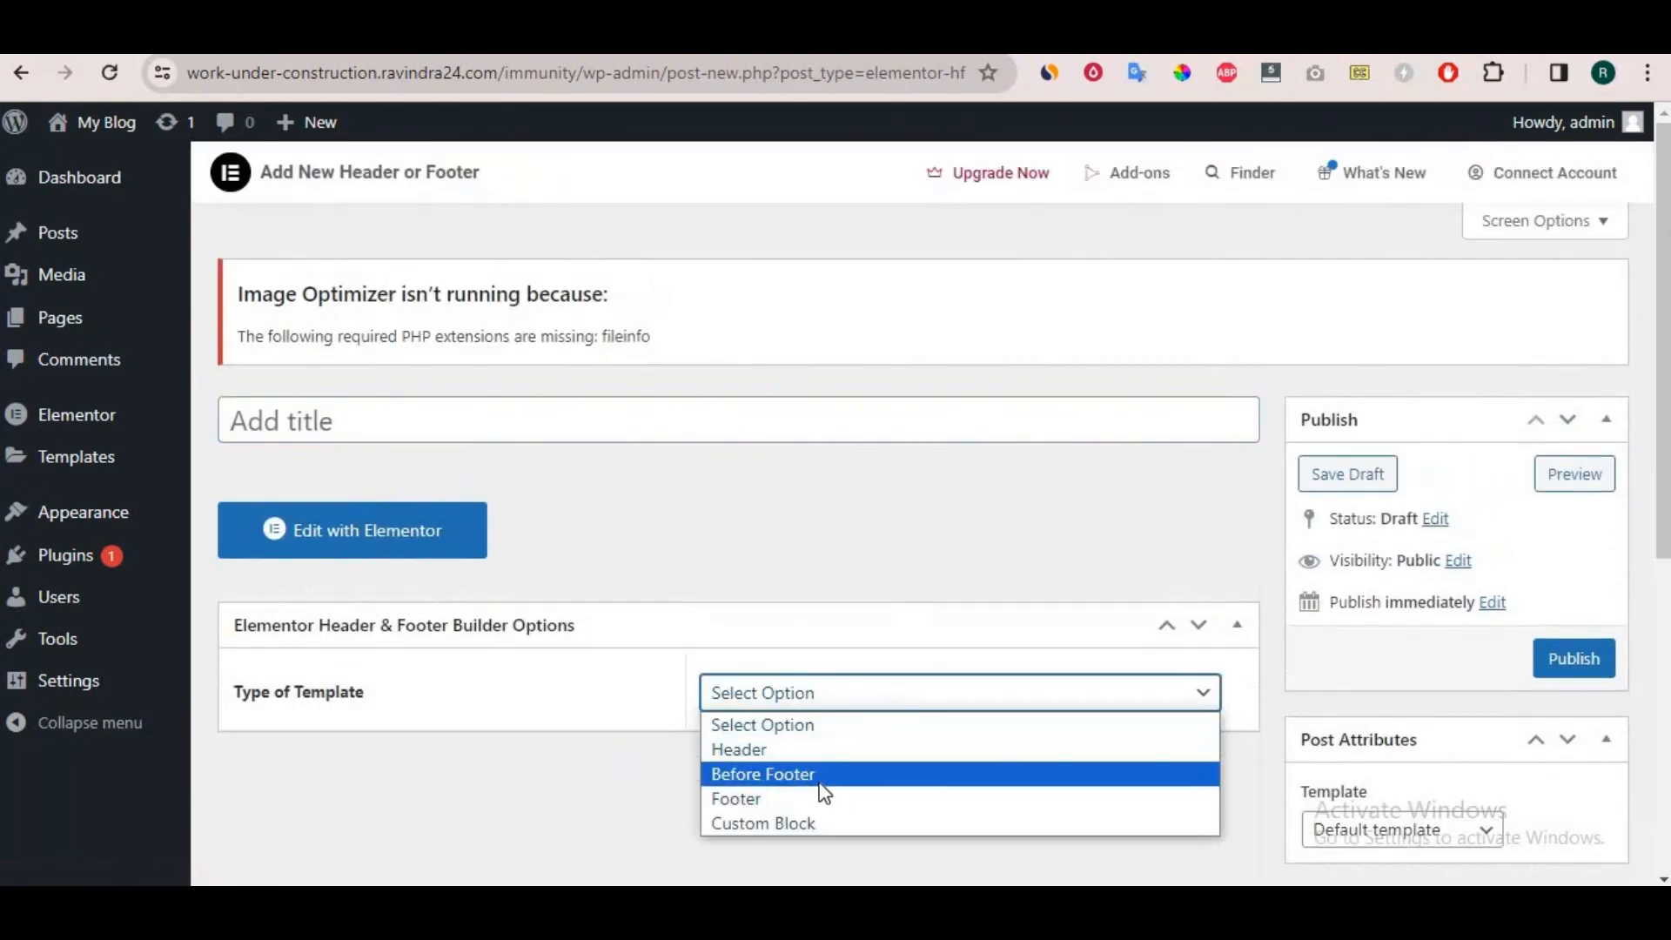
{"action": "left_click", "coordinate": [819, 782]}
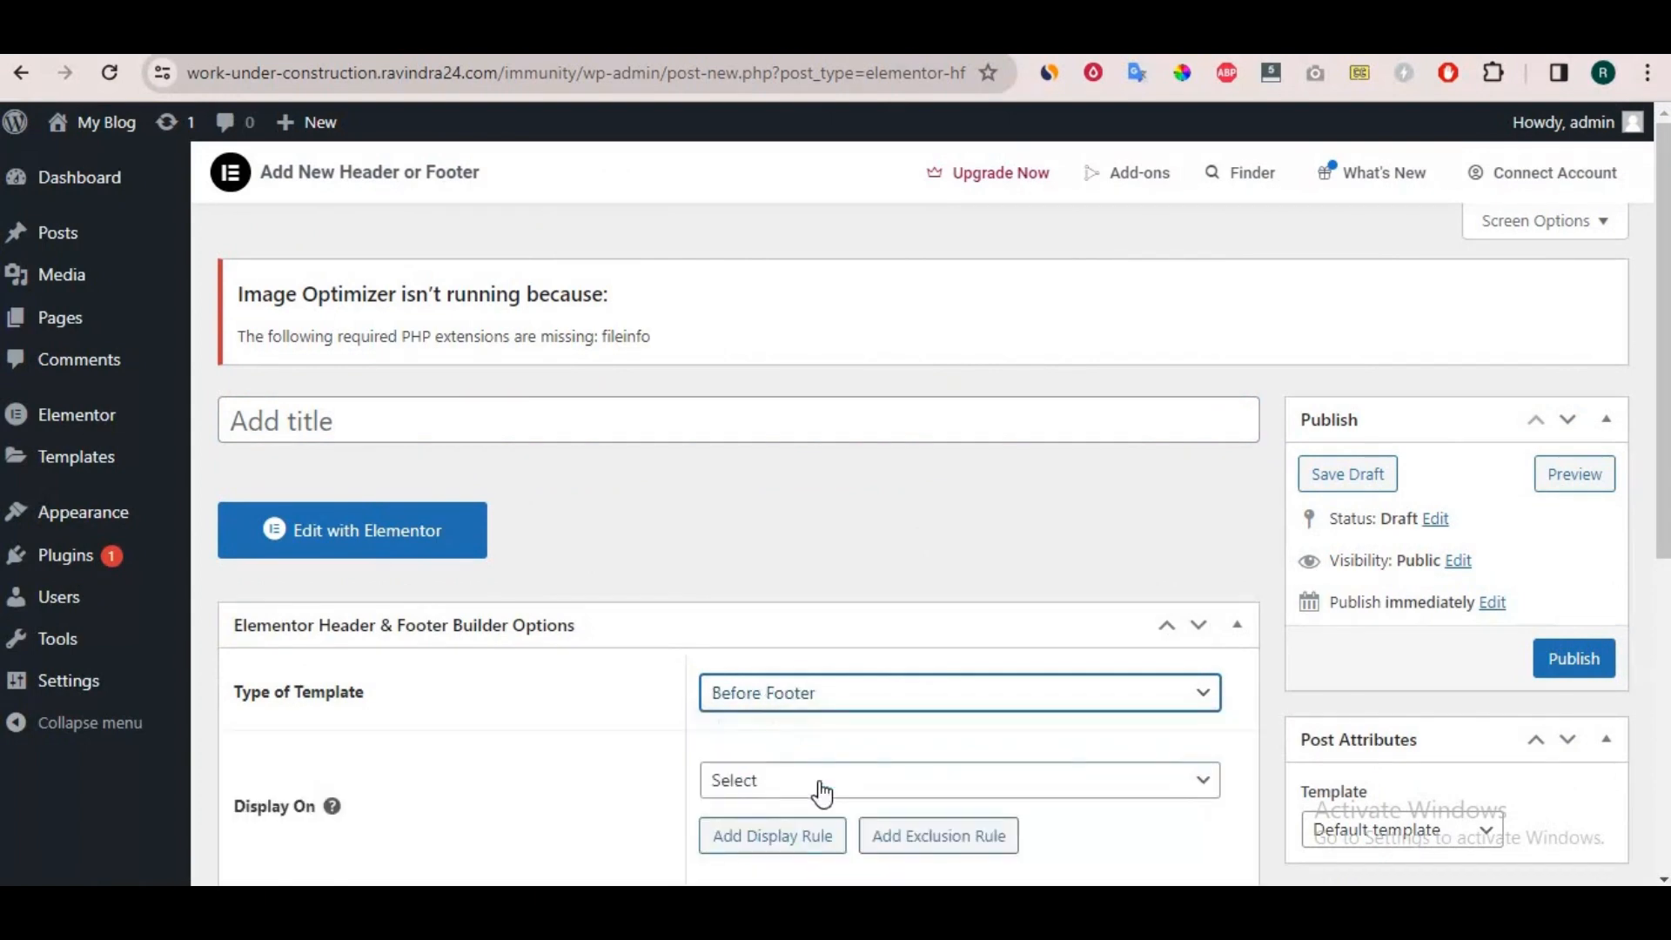
{"action": "left_click", "coordinate": [400, 420]}
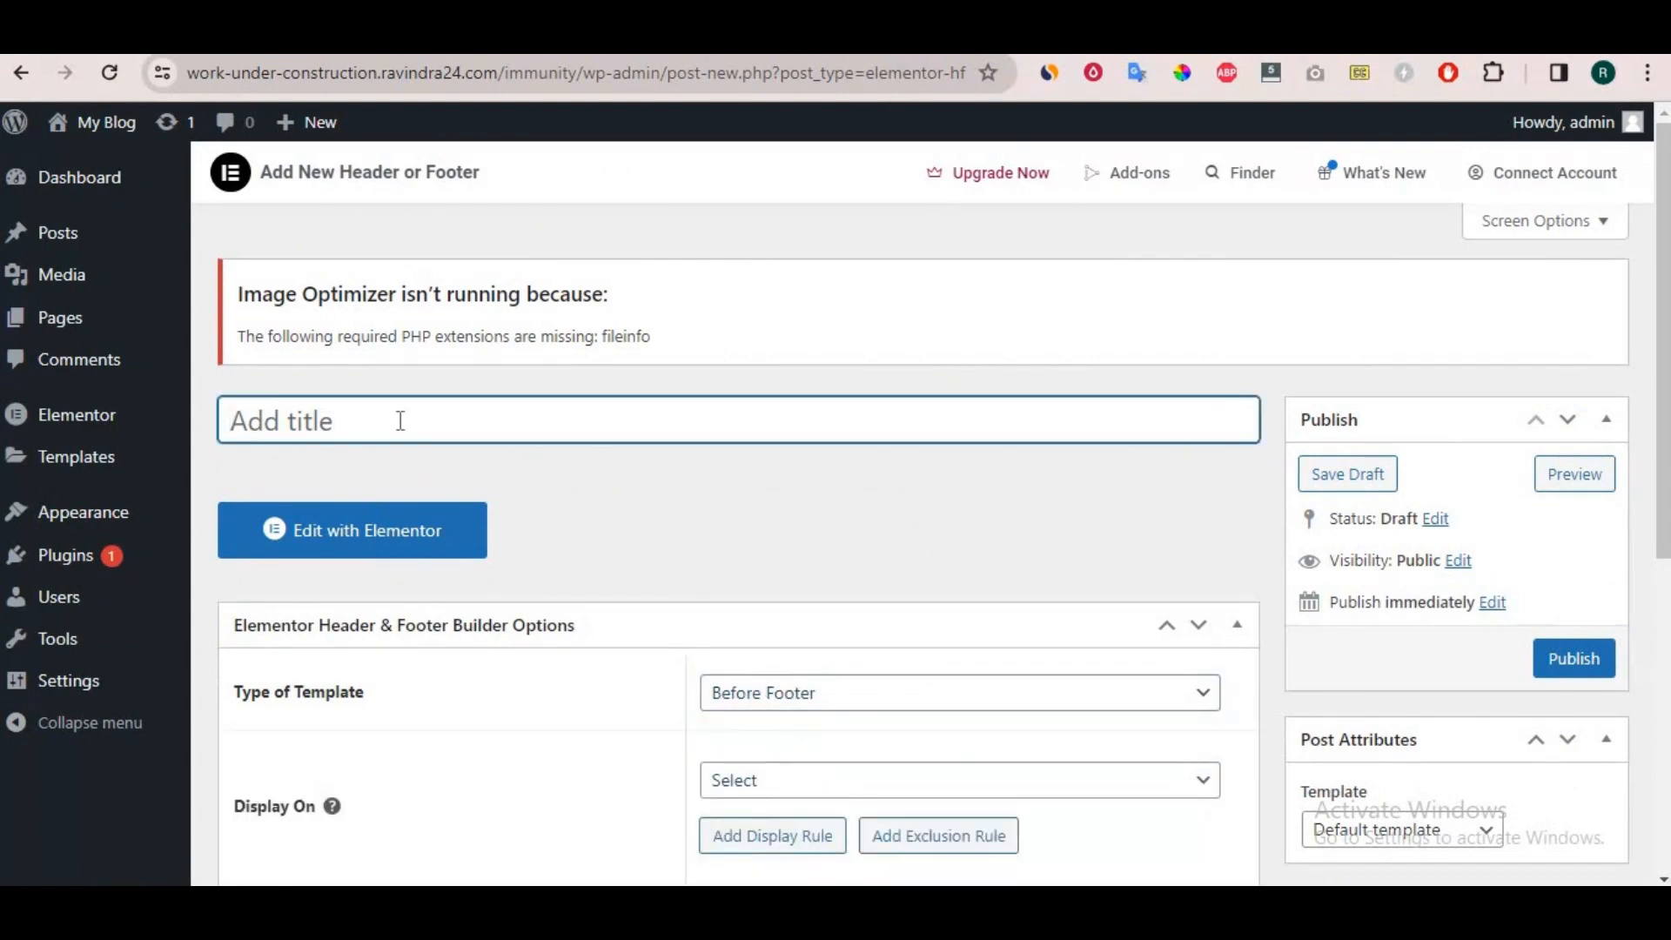
{"action": "type", "text": "before footer"}
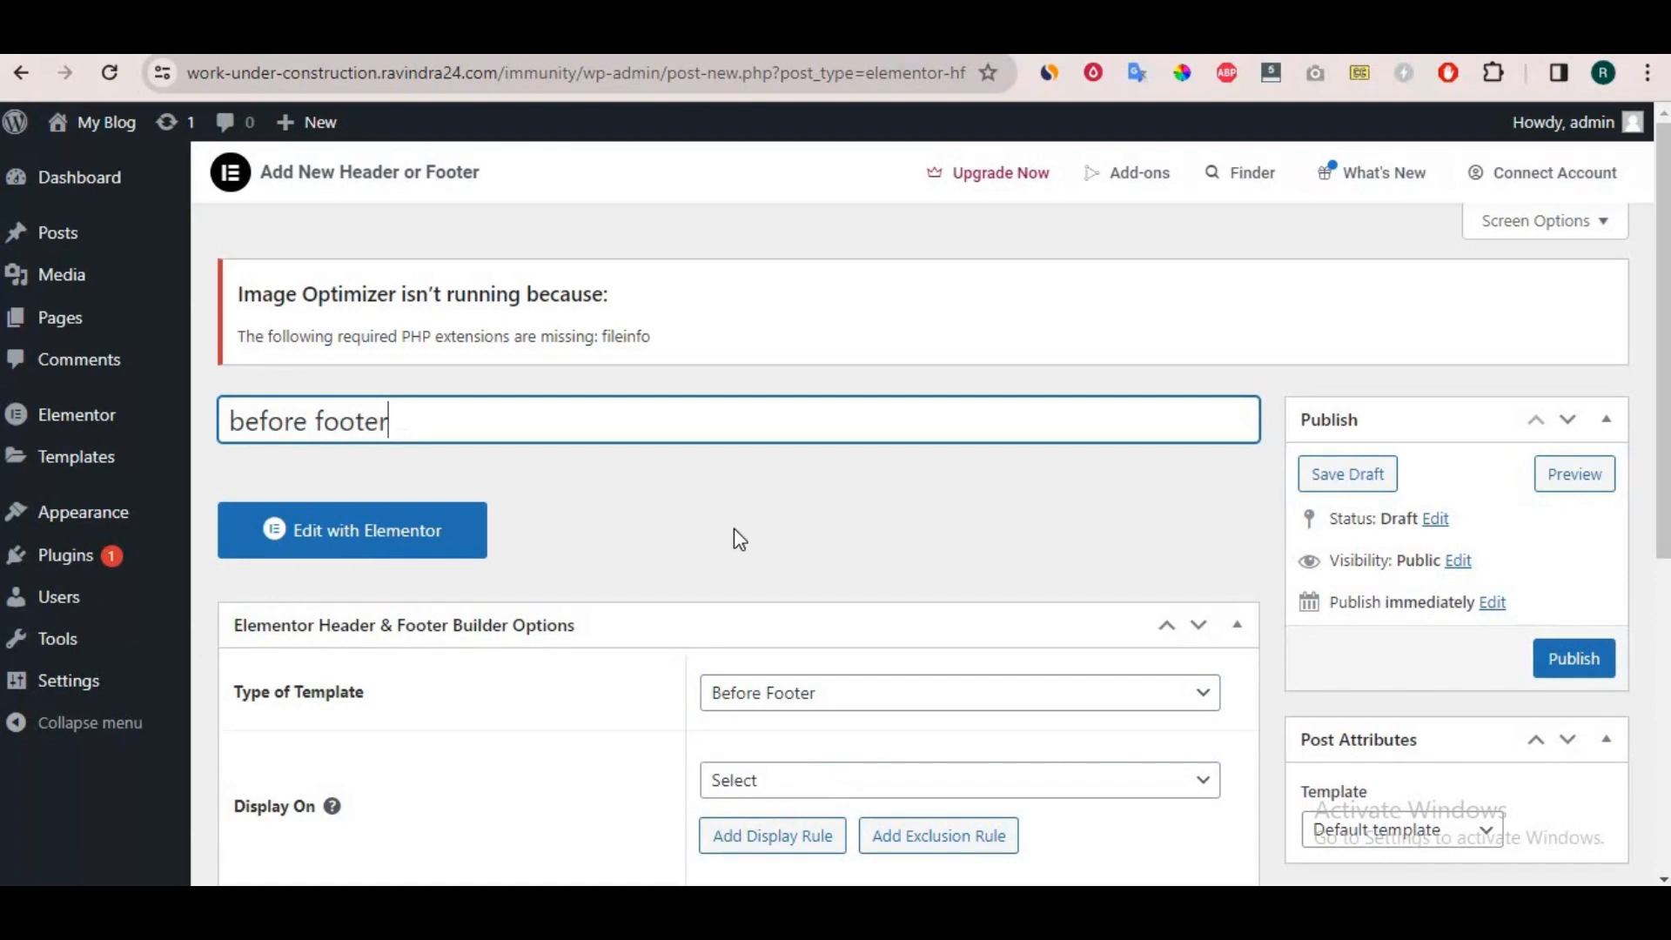
{"action": "scroll", "coordinate": [729, 533], "scroll_direction": "down", "scroll_amount": 3}
{"action": "left_click", "coordinate": [1575, 426]}
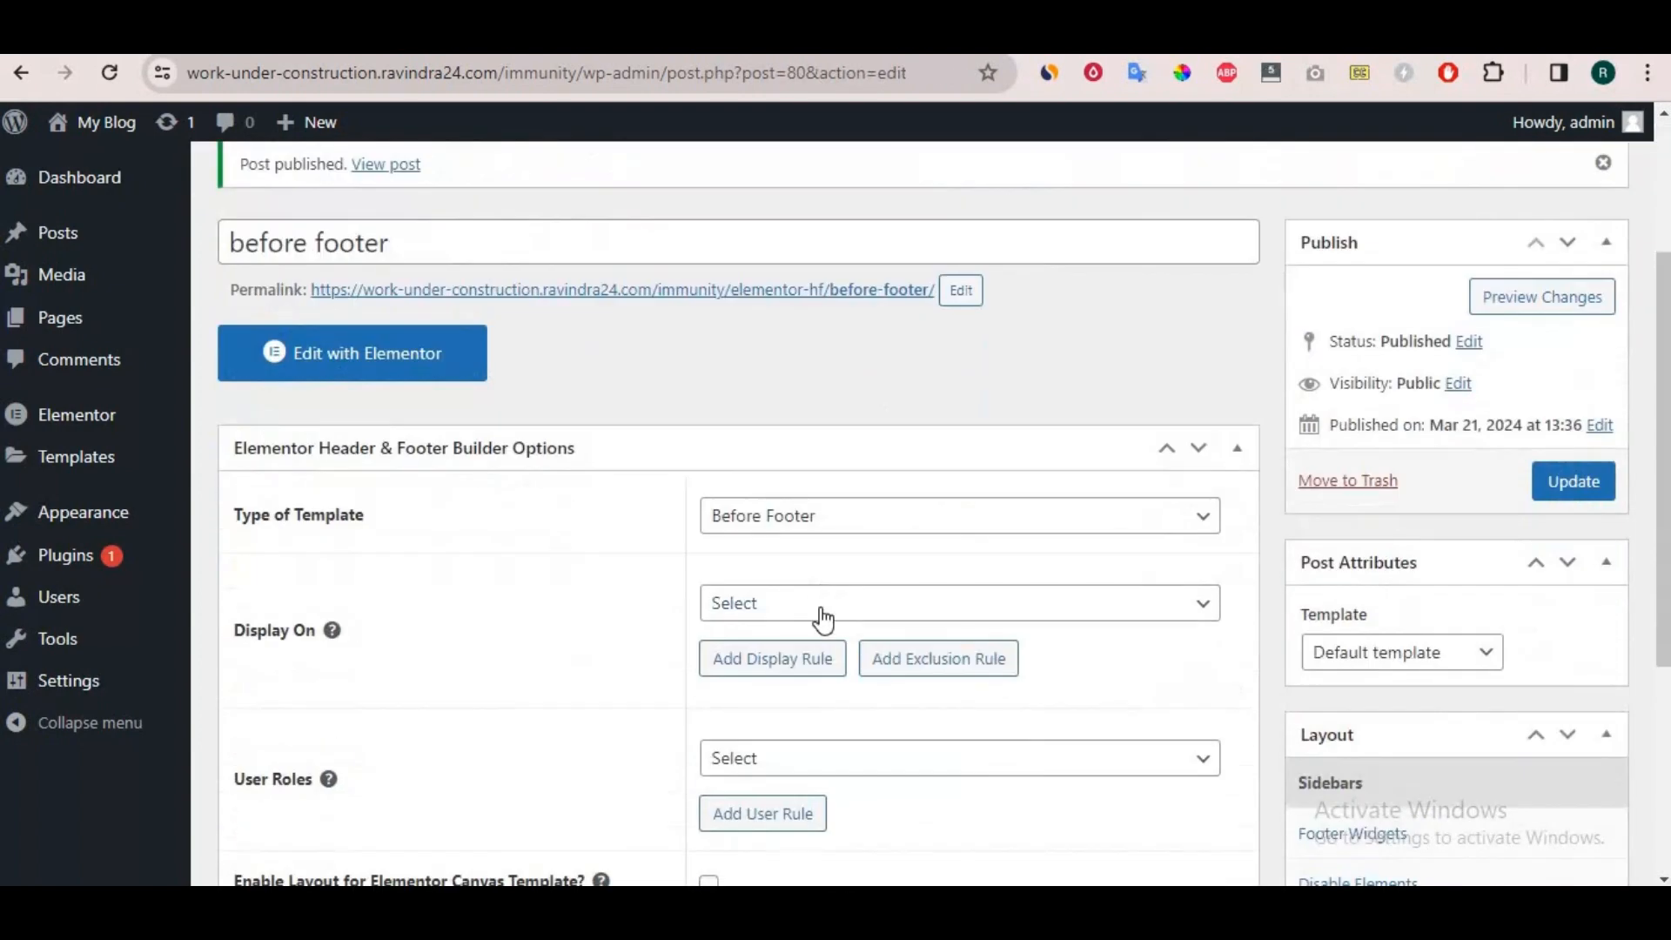
Display the before footer template on the Entire Website, enable its layout for the Elementor Canvas Template, and update it.
{"action": "left_click", "coordinate": [820, 609]}
{"action": "left_click", "coordinate": [798, 155]}
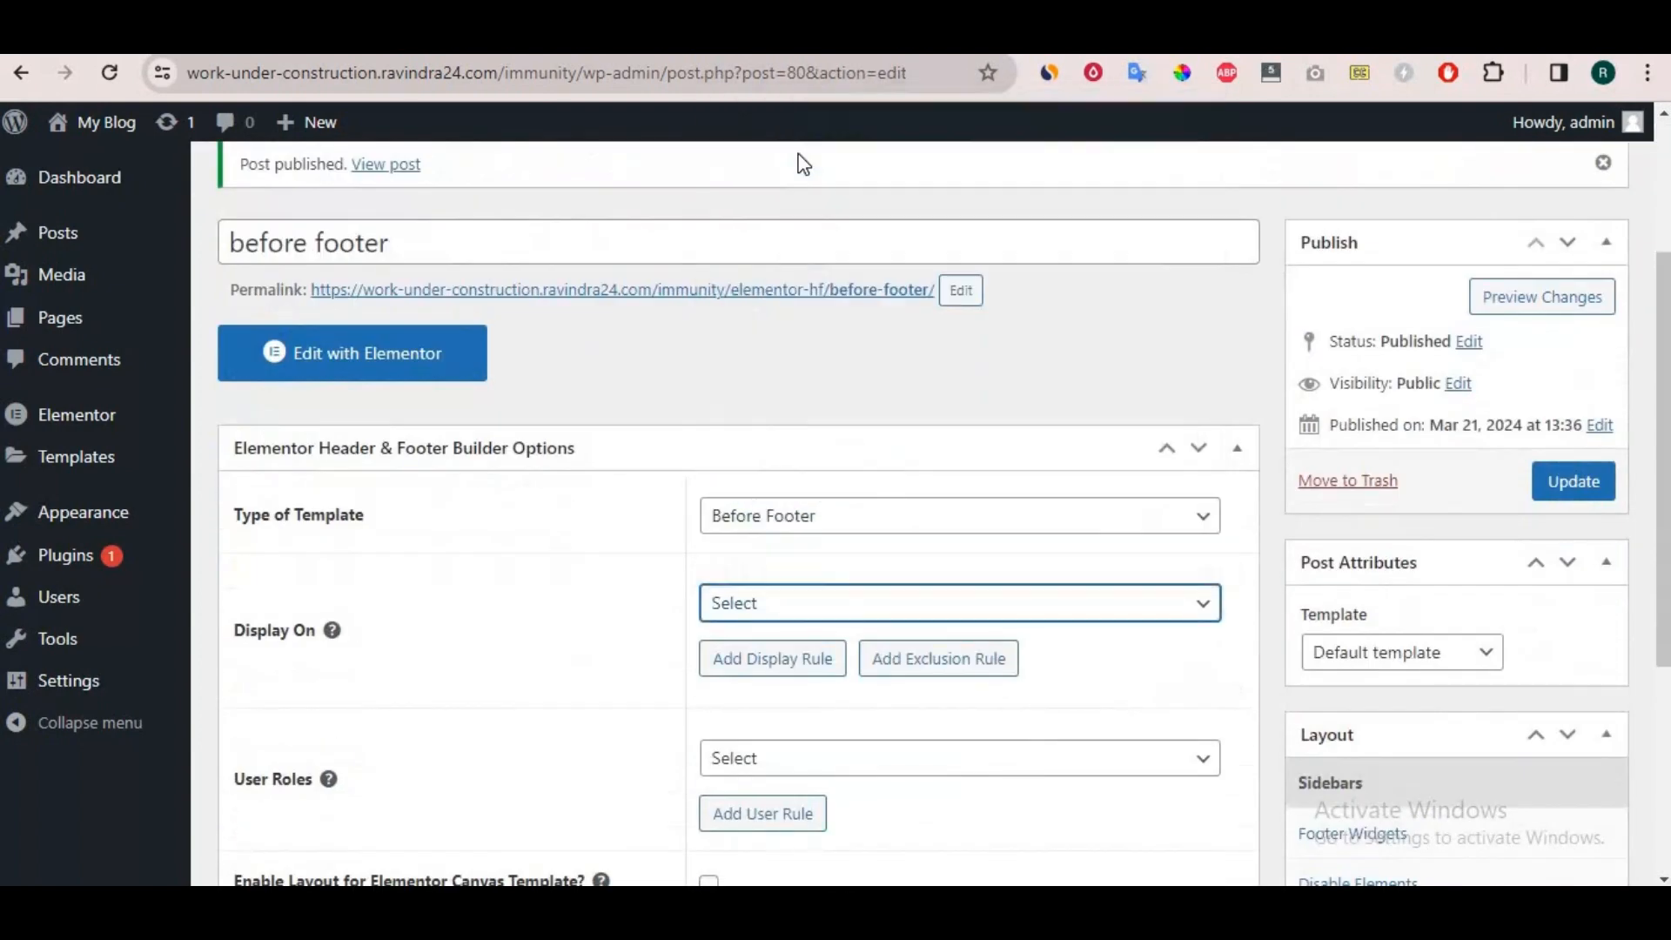
{"action": "scroll", "coordinate": [626, 644], "scroll_direction": "down", "scroll_amount": 3}
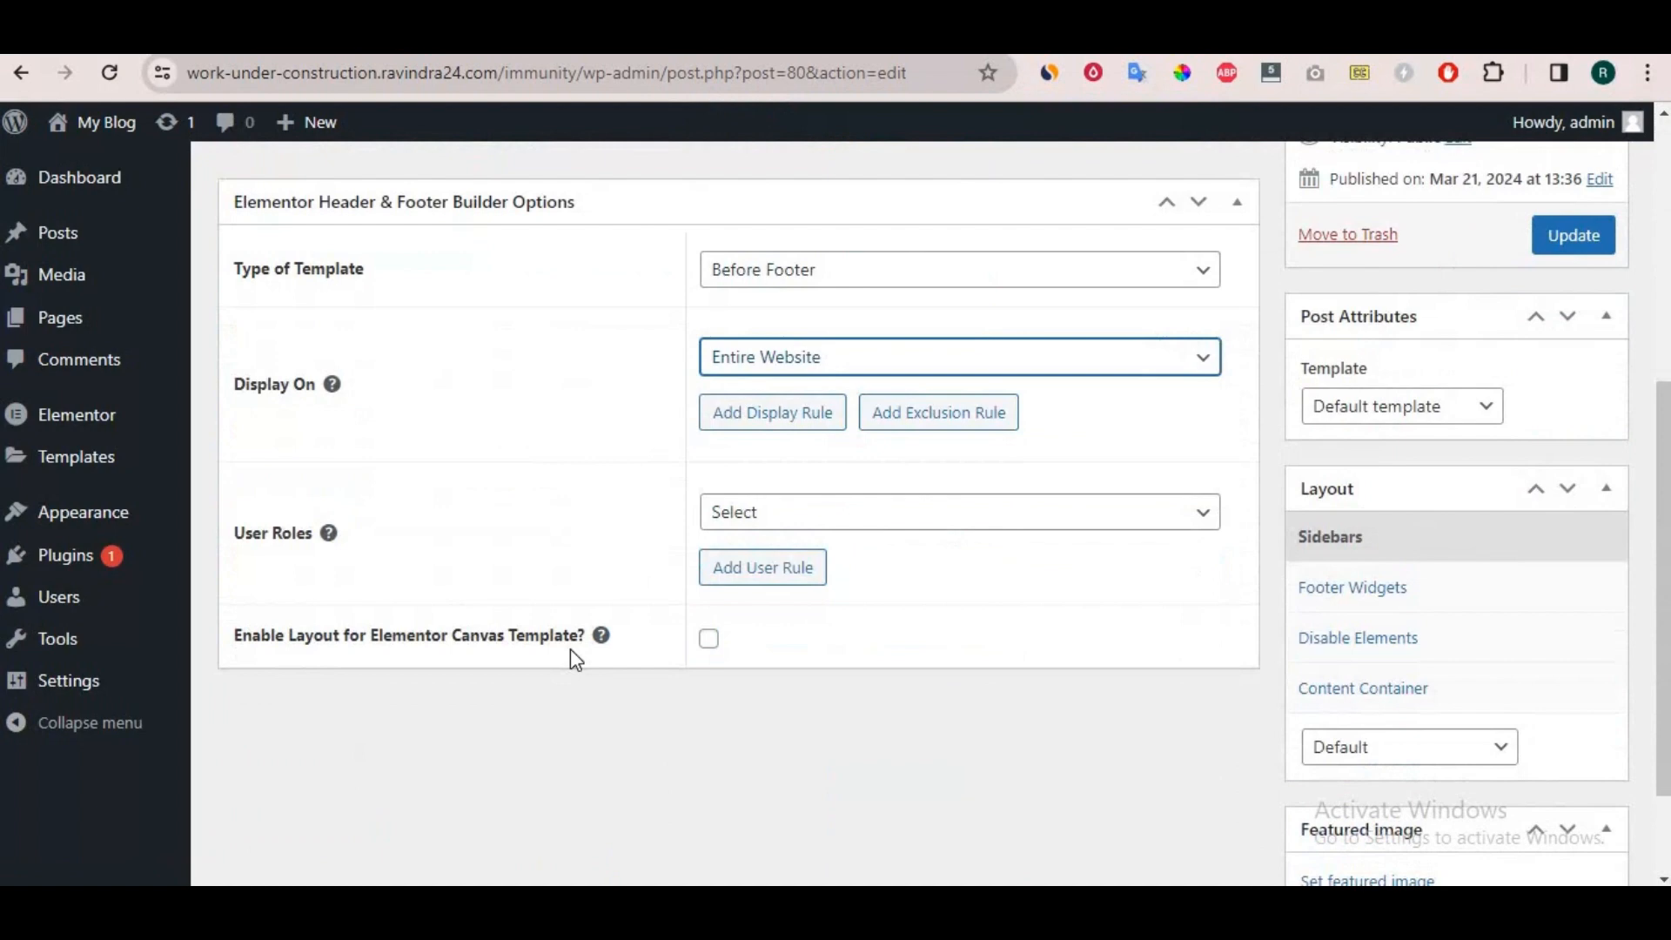
{"action": "left_click", "coordinate": [708, 641]}
{"action": "scroll", "coordinate": [1239, 640], "scroll_direction": "up", "scroll_amount": 4}
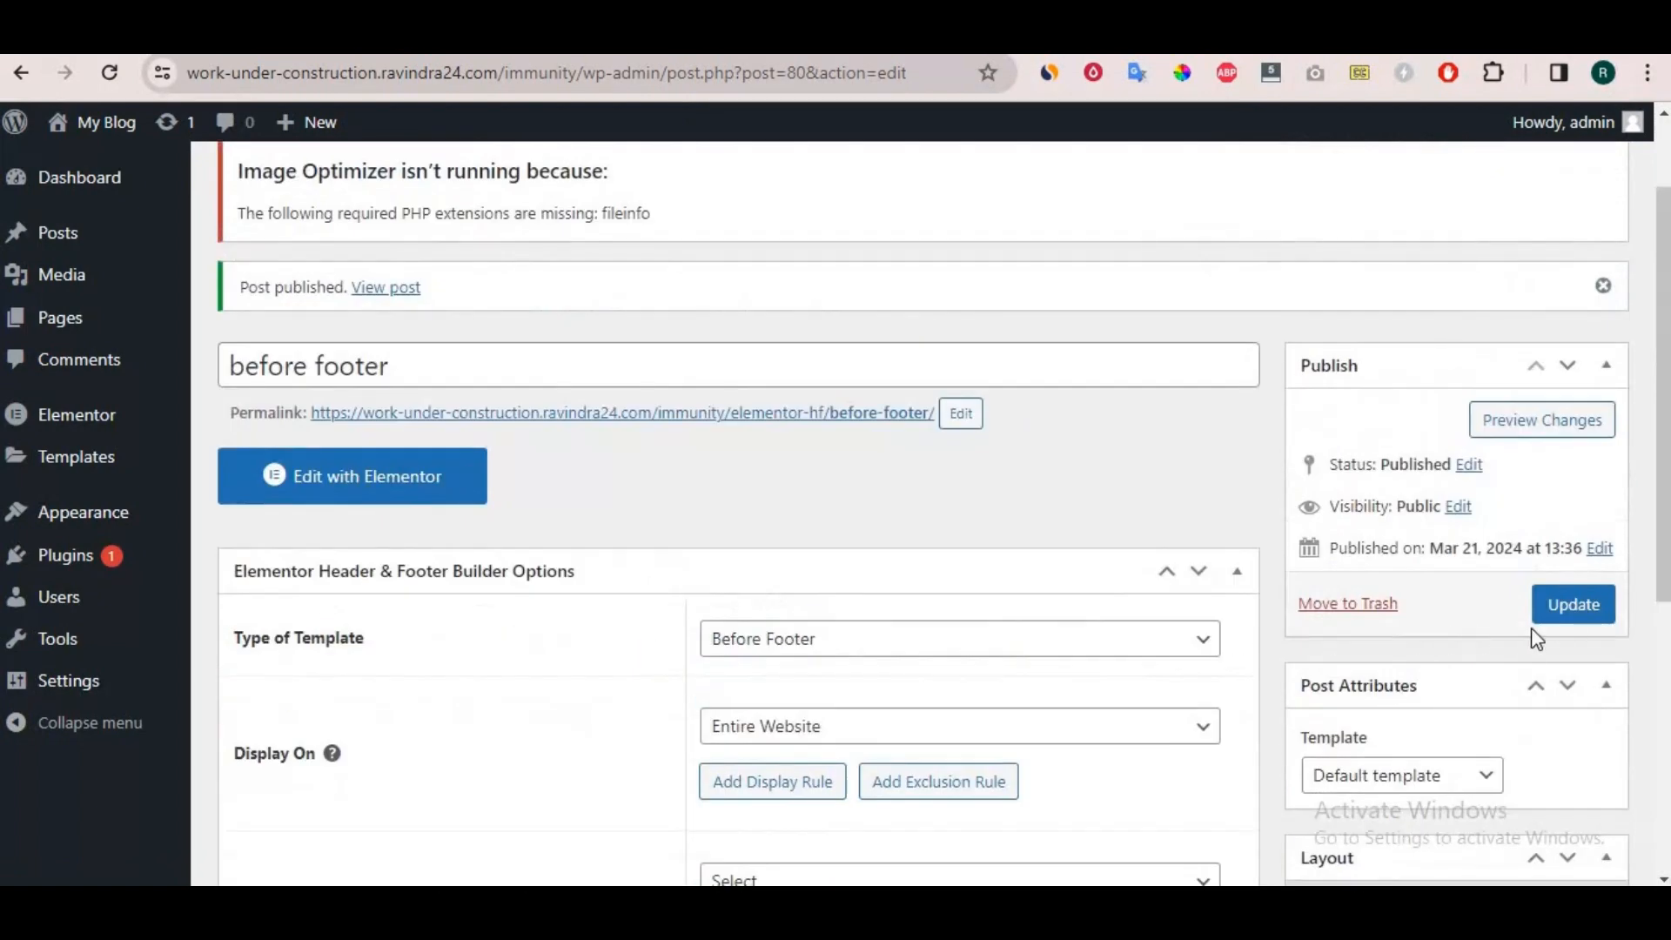
{"action": "left_click", "coordinate": [1579, 602]}
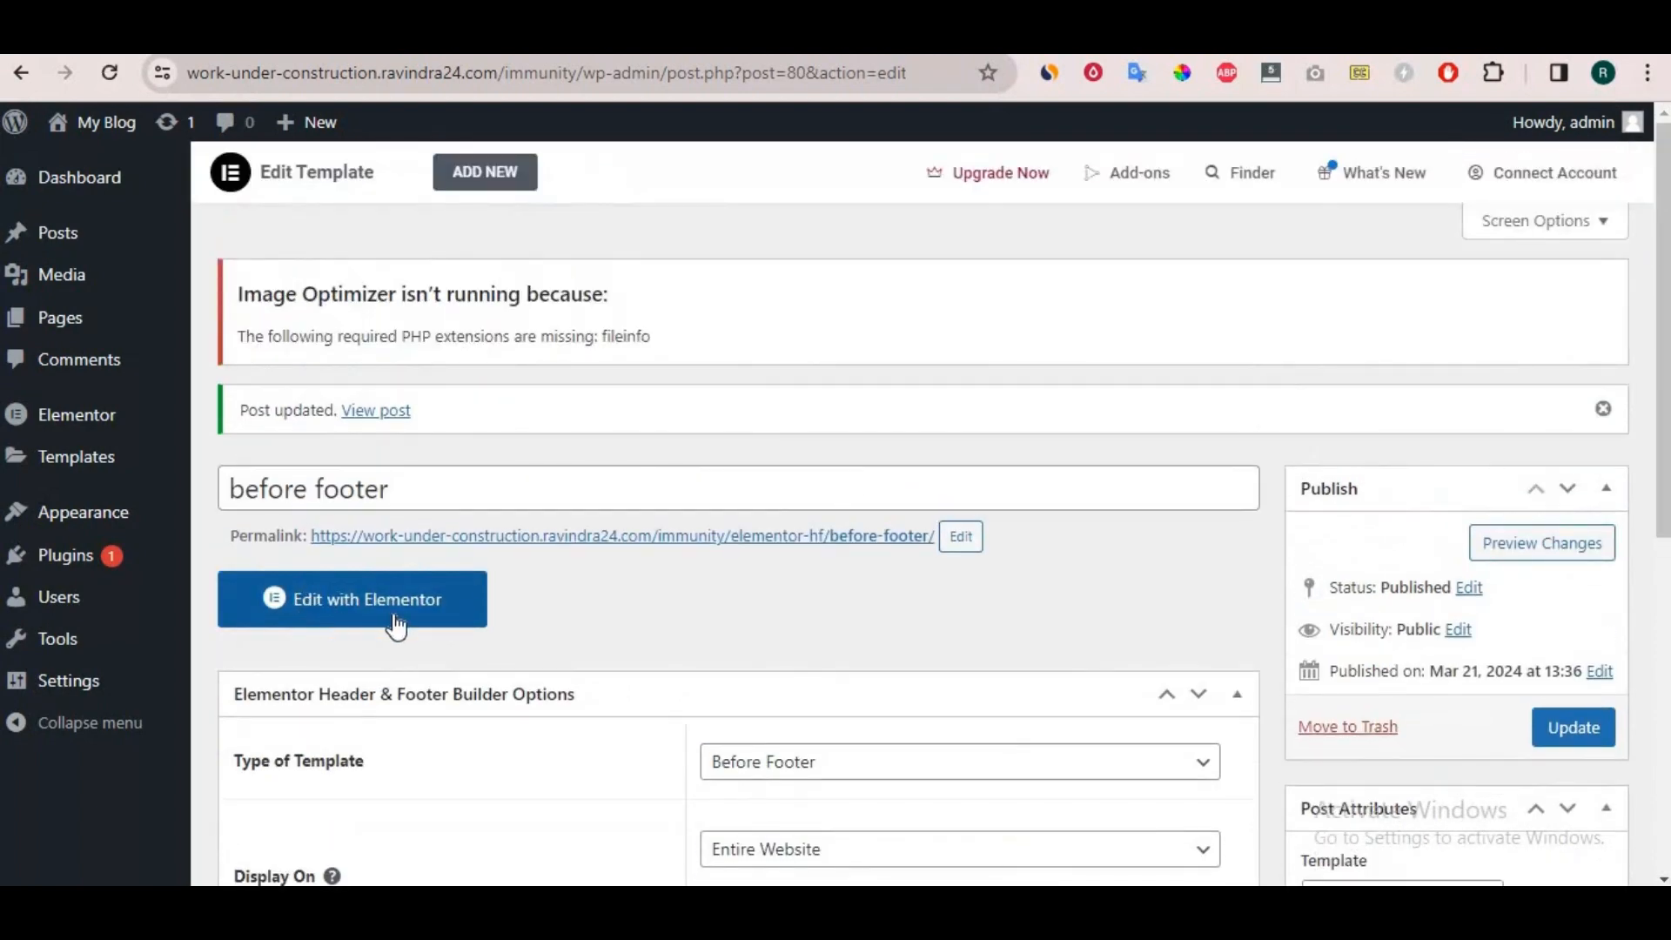
Edit the before footer template with Elementor and add a container holding two nested containers.
{"action": "left_click", "coordinate": [396, 623]}
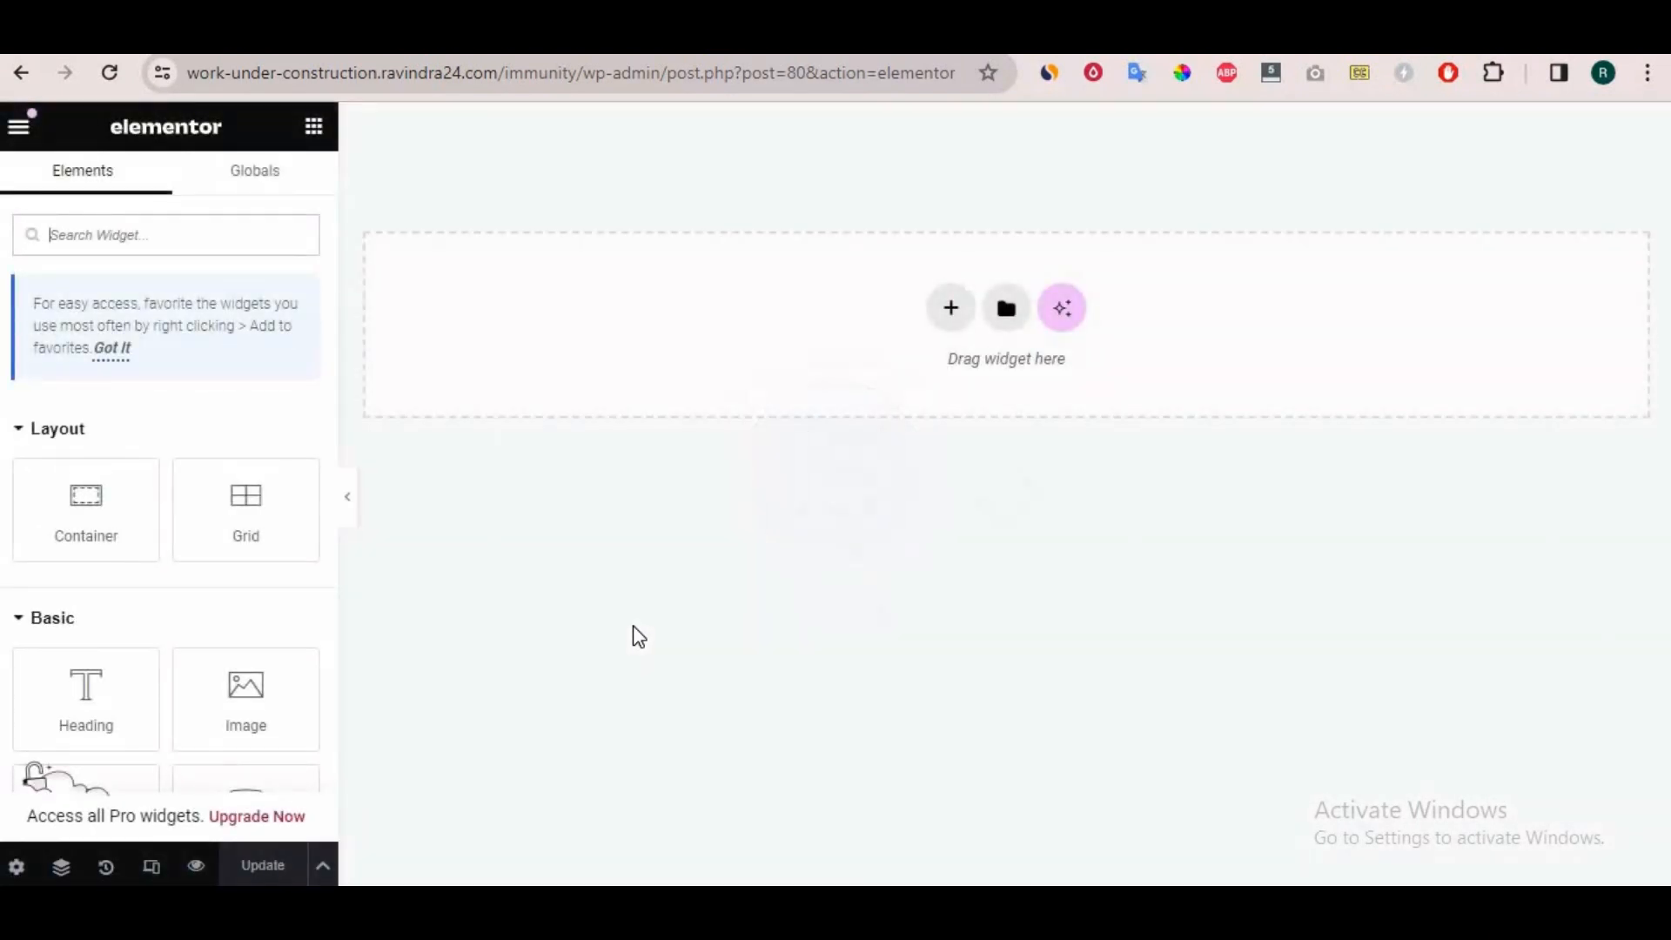
{"action": "left_click", "coordinate": [944, 319]}
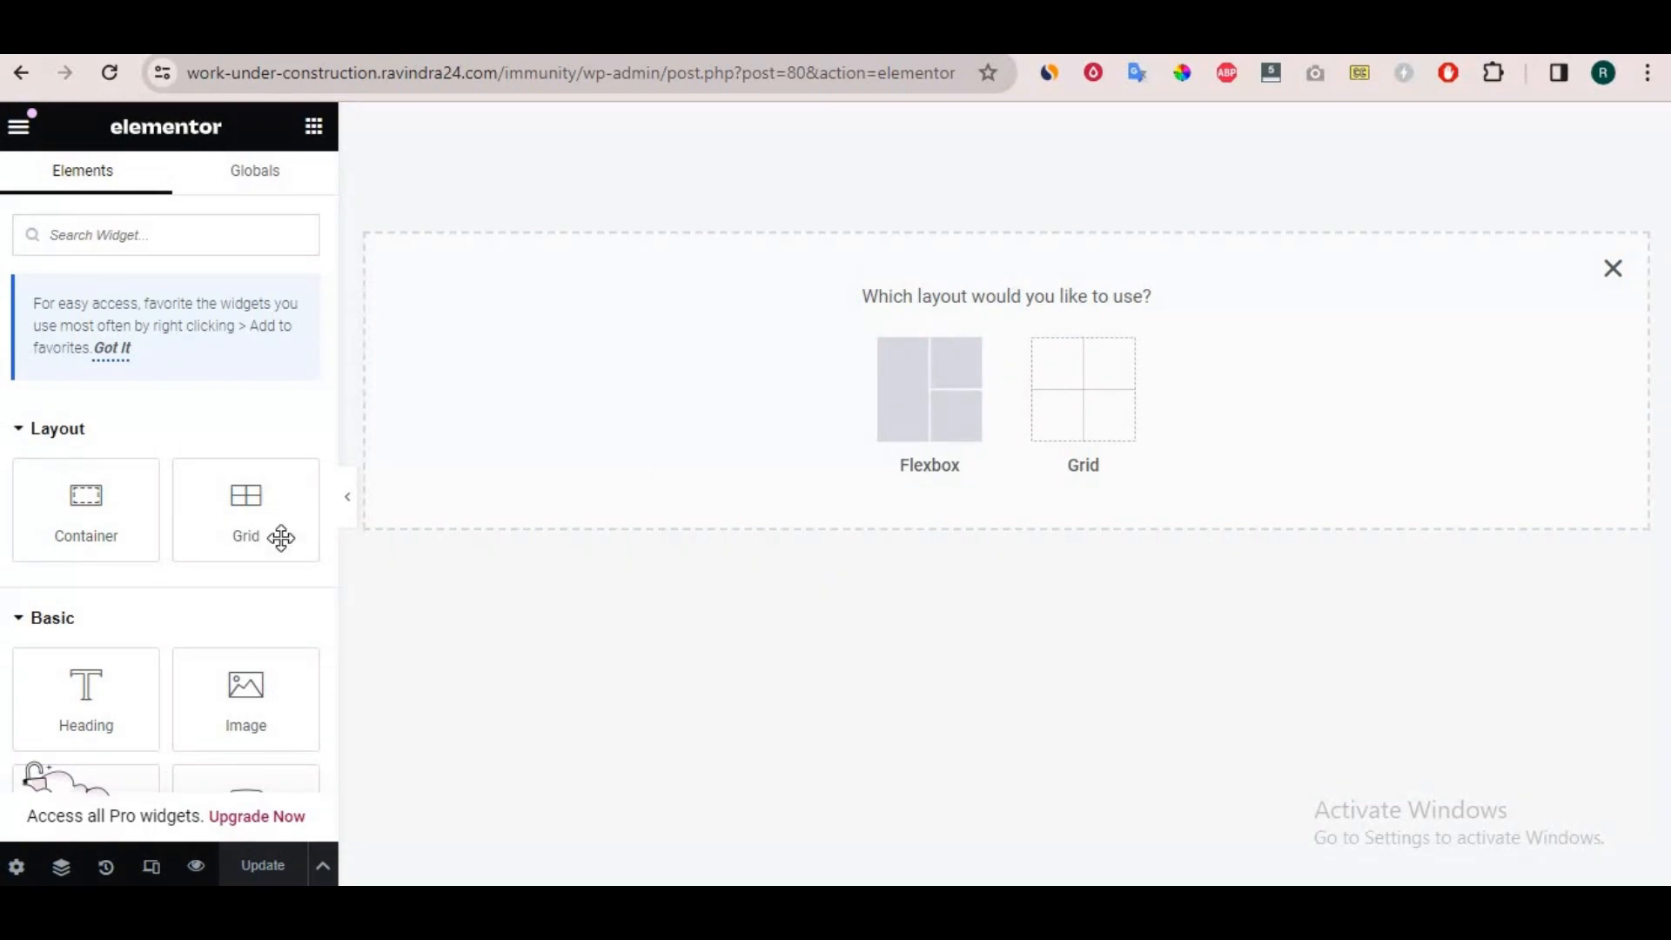
{"action": "left_click_drag", "start_coordinate": [67, 493], "coordinate": [831, 357]}
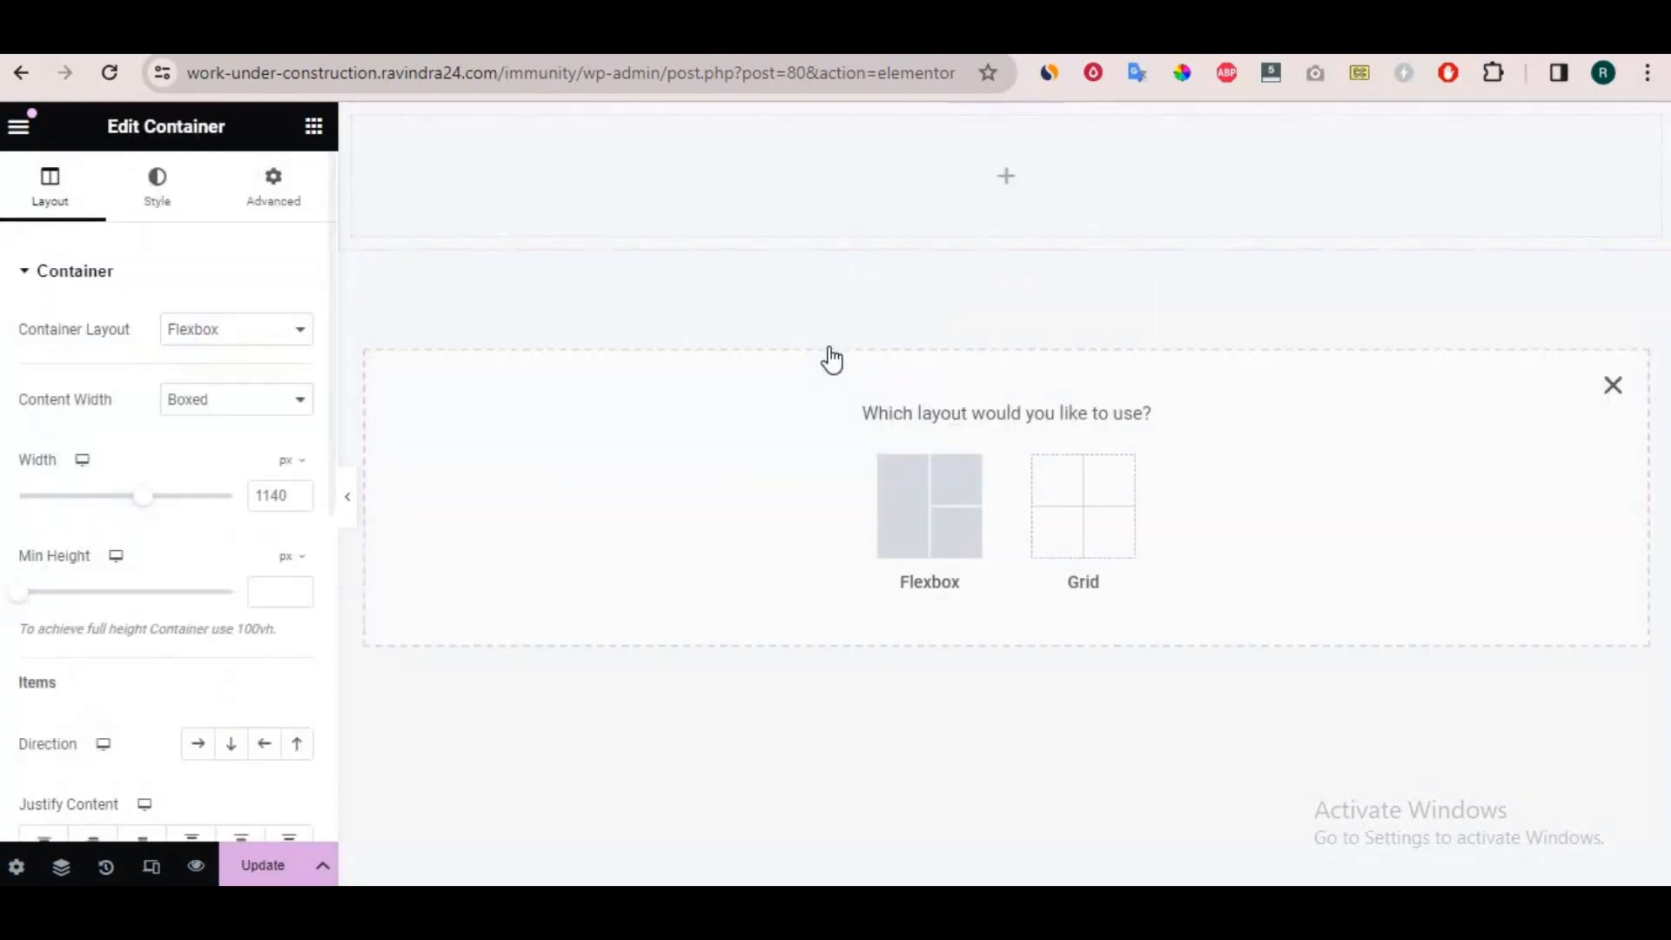
{"action": "left_click", "coordinate": [1010, 180]}
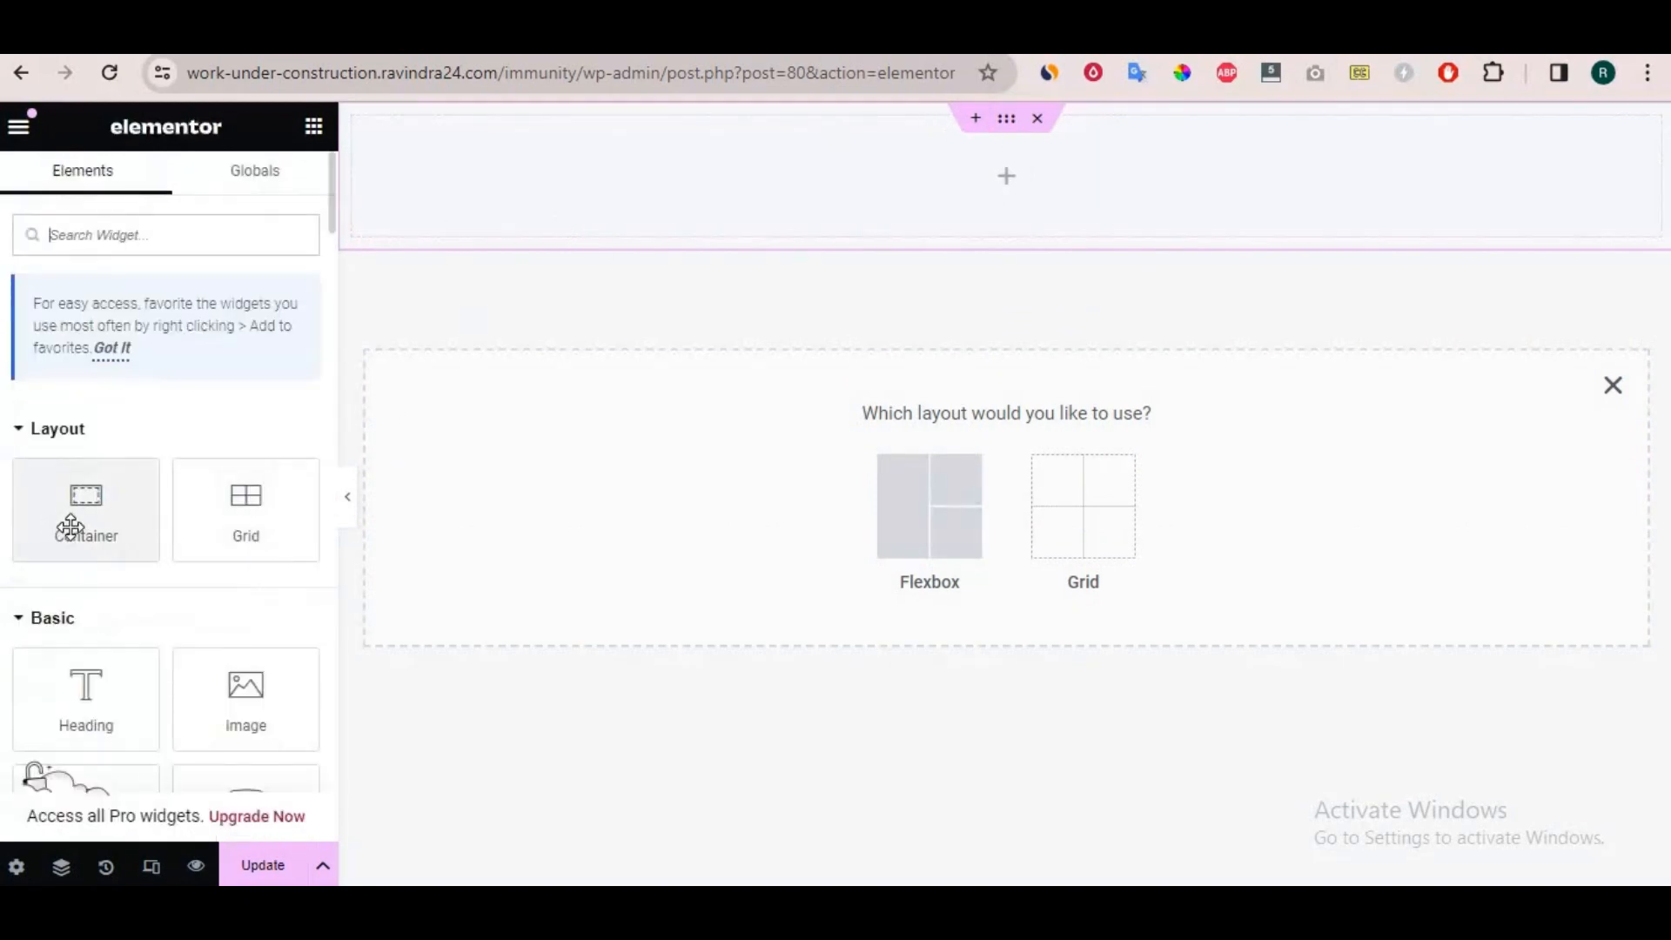
{"action": "left_click_drag", "start_coordinate": [70, 526], "coordinate": [906, 160]}
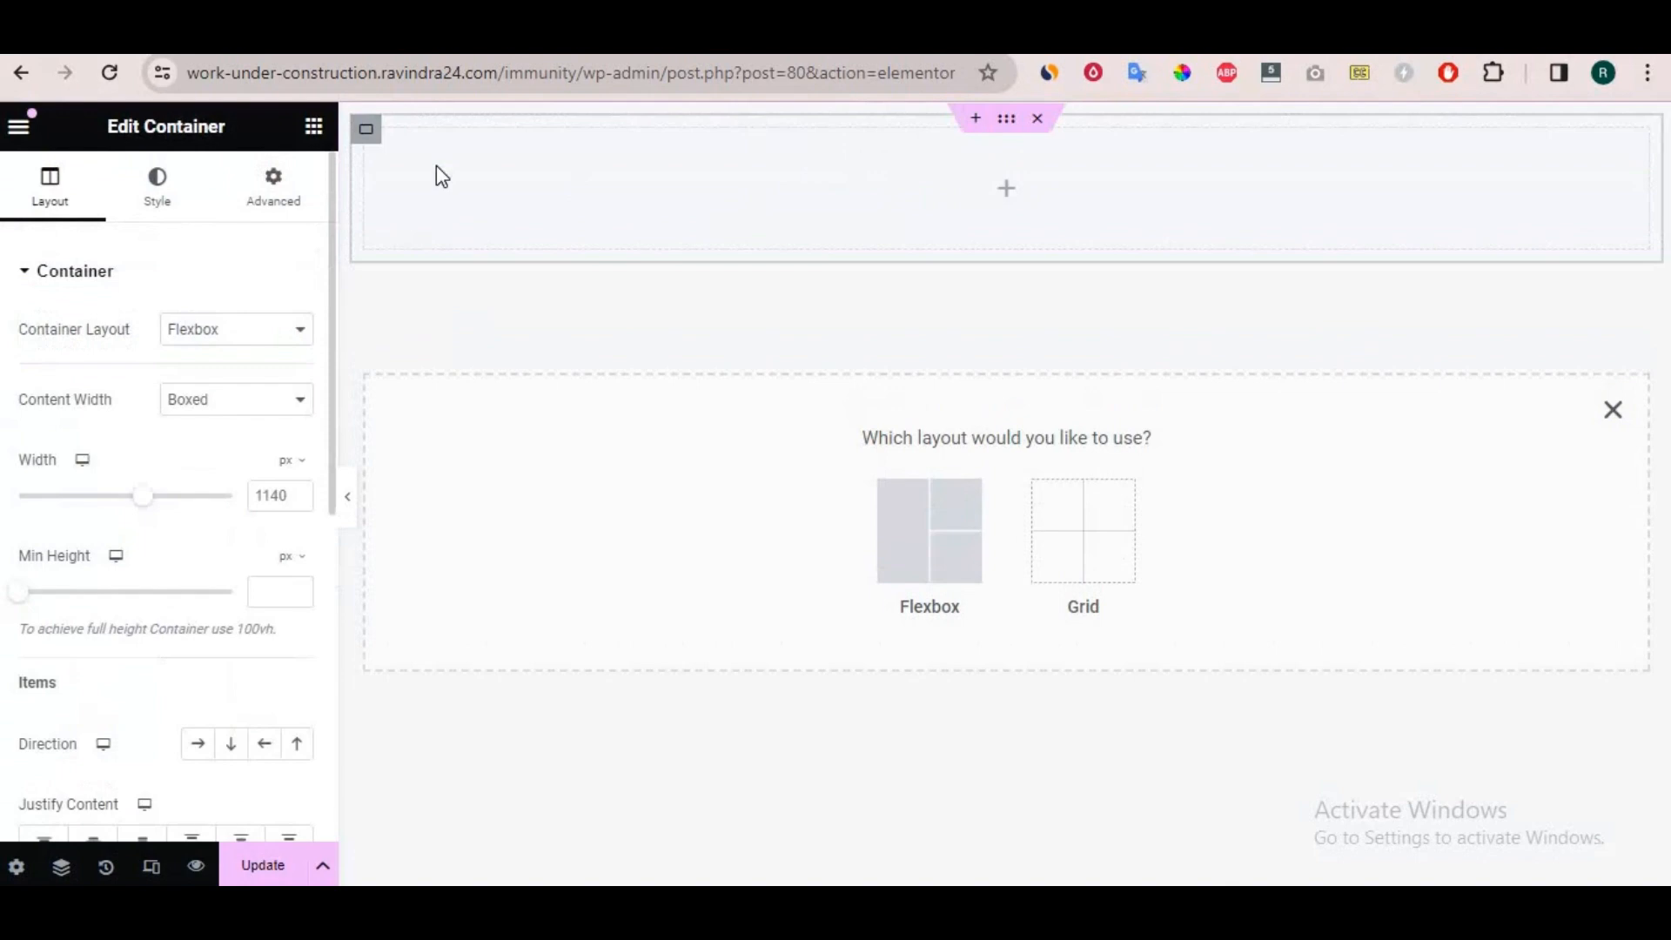
{"action": "right_click", "coordinate": [366, 139]}
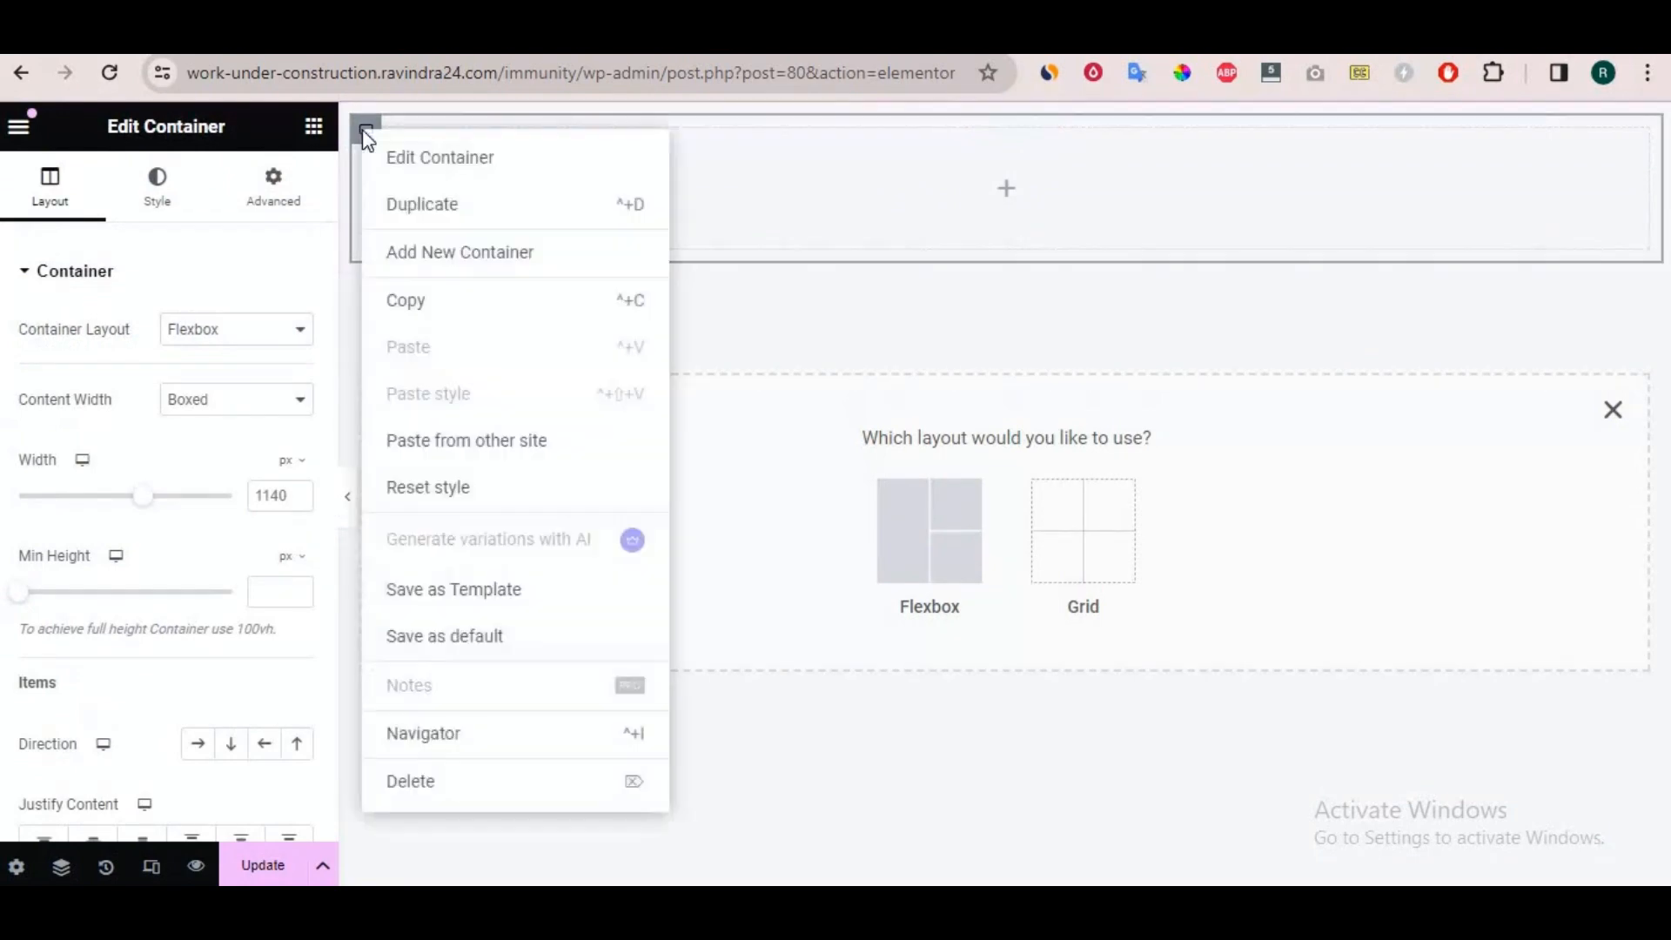
{"action": "left_click", "coordinate": [432, 253]}
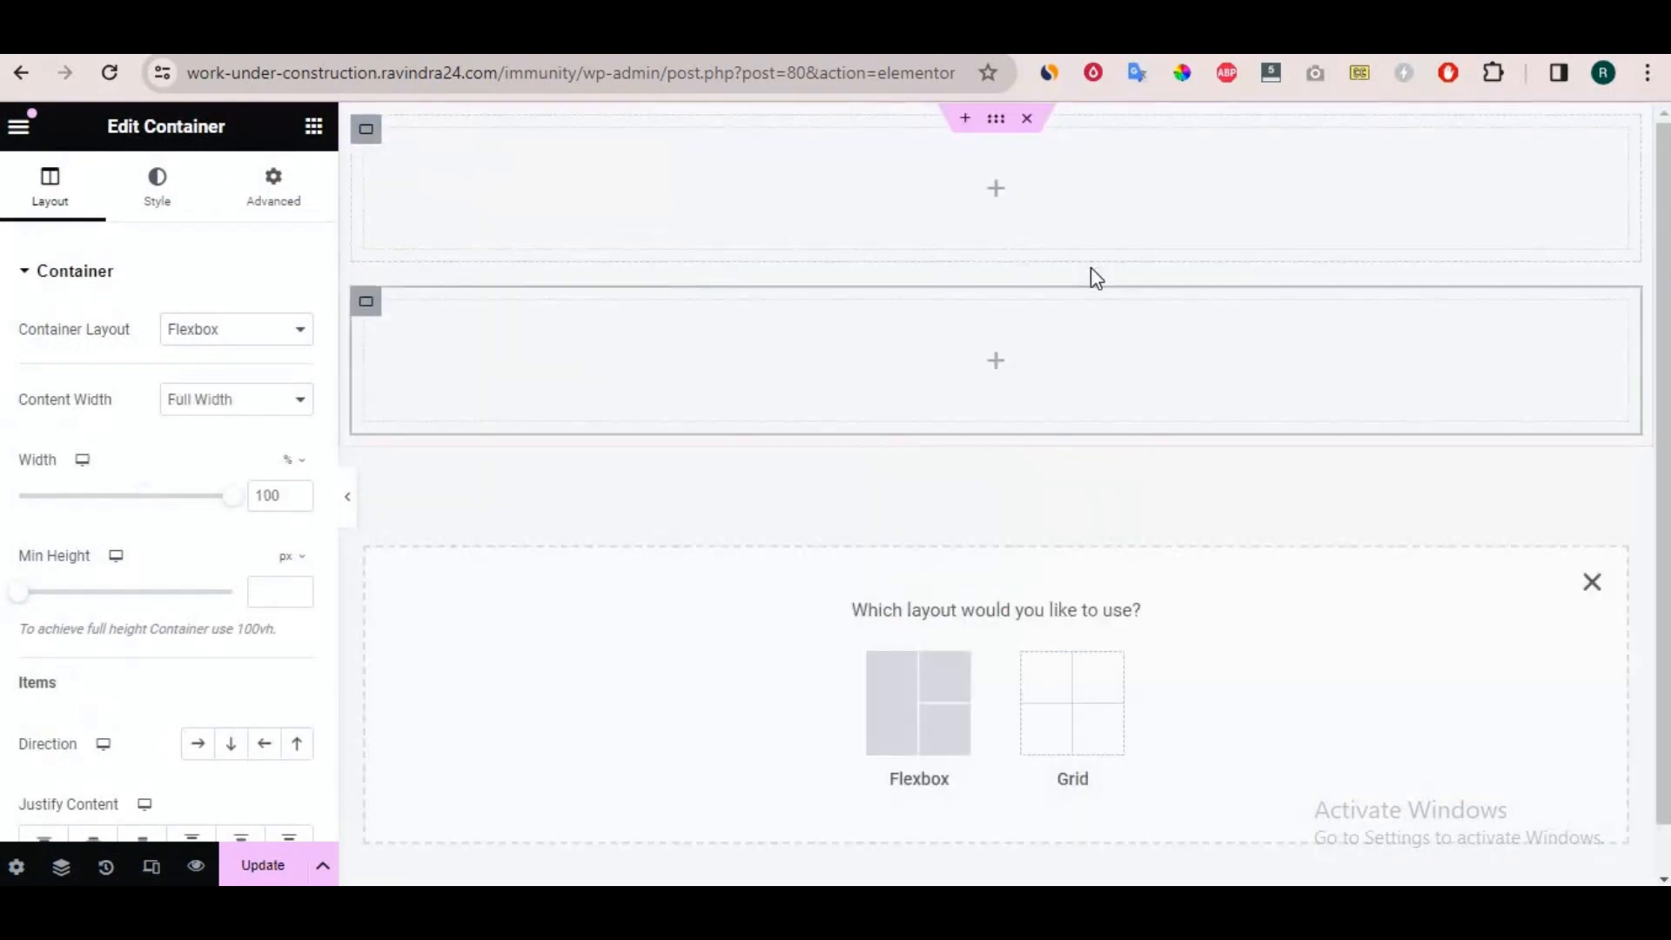
Arrange the two inner containers in a row and widen the first to about two thirds of the outer container.
{"action": "left_click", "coordinate": [366, 134]}
{"action": "left_click", "coordinate": [207, 746]}
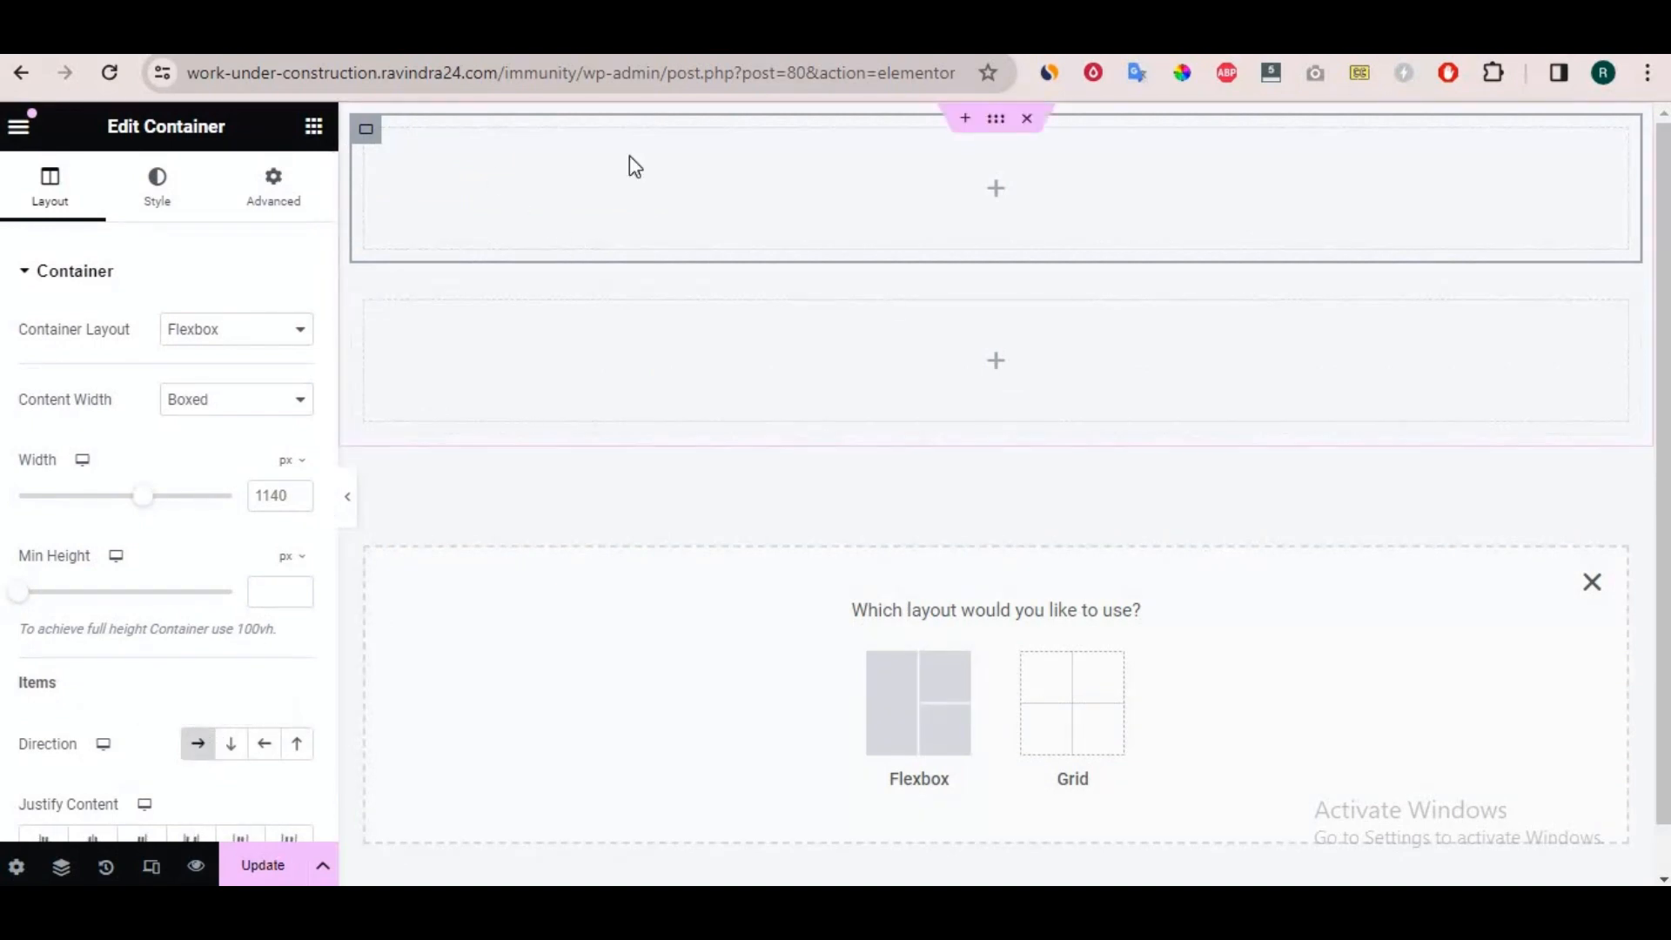
{"action": "left_click", "coordinate": [202, 746]}
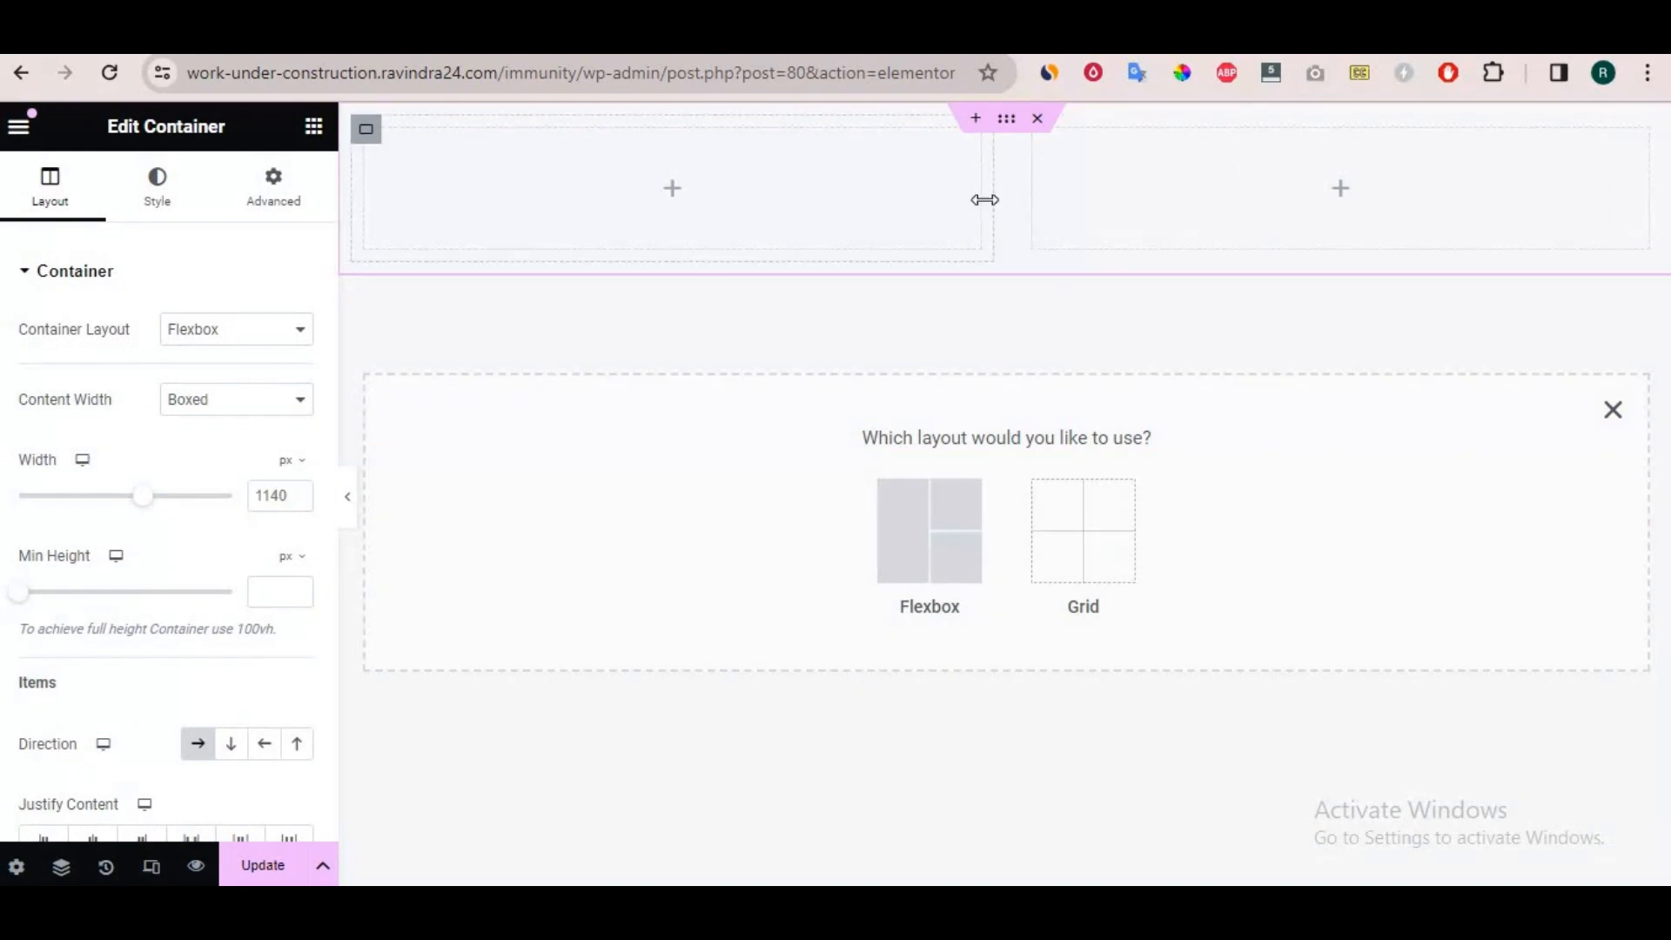
{"action": "left_click_drag", "start_coordinate": [993, 202], "coordinate": [1240, 202]}
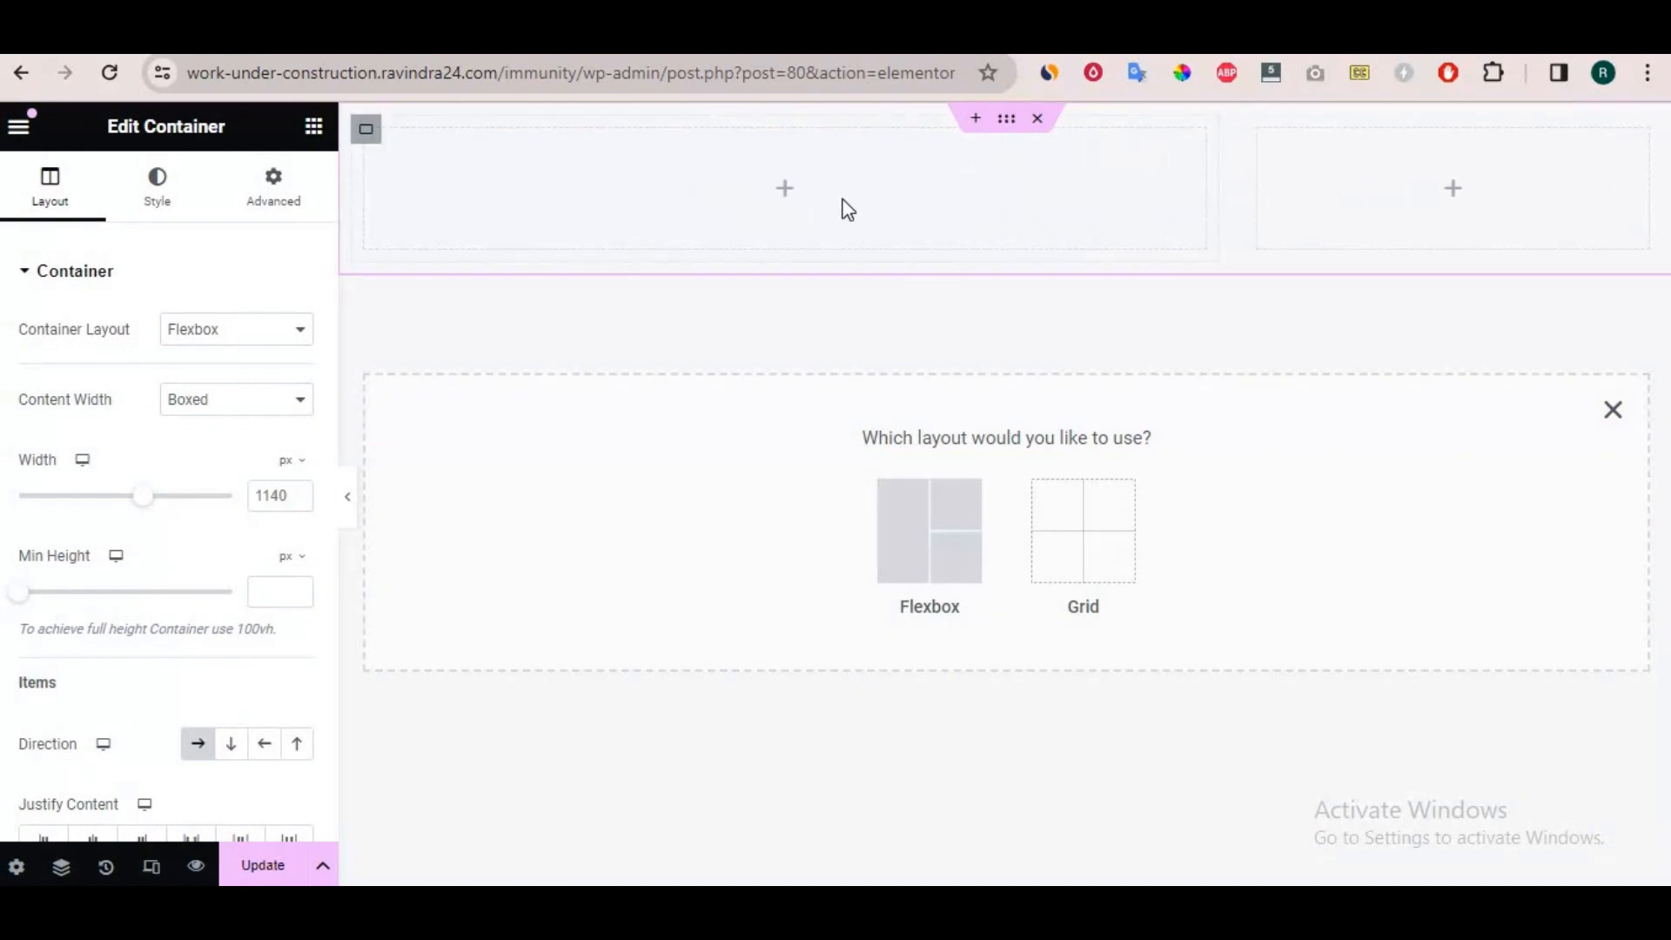
Search the widgets for "form" for the wider inner container.
{"action": "left_click", "coordinate": [783, 206]}
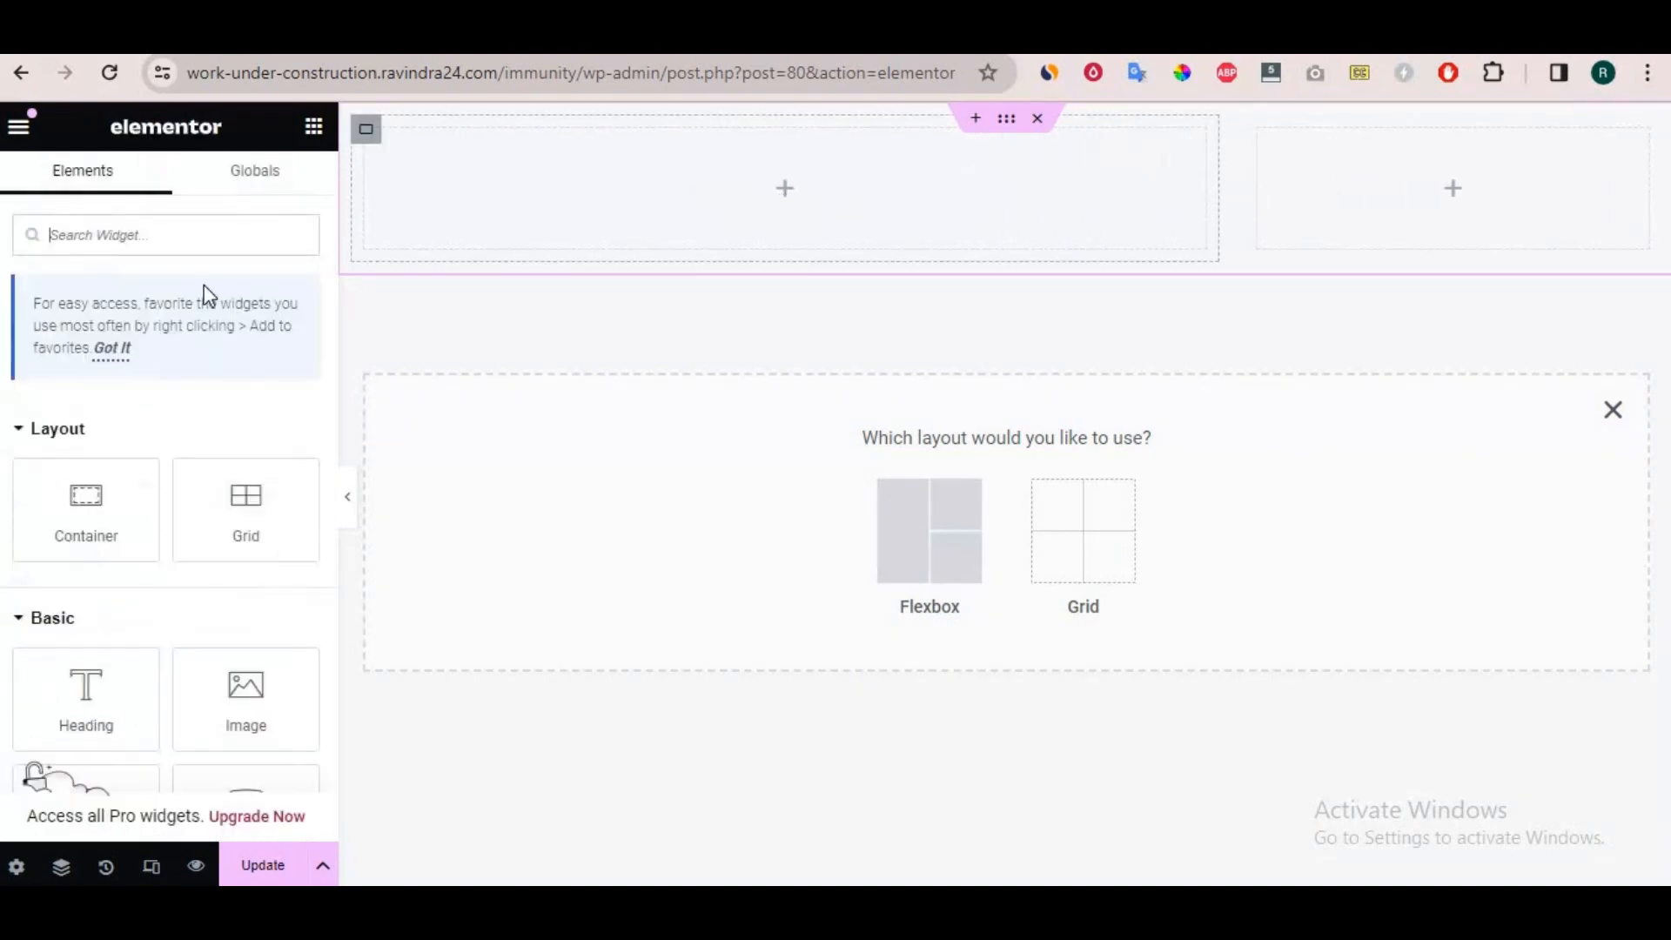
{"action": "left_click", "coordinate": [94, 250]}
{"action": "type", "text": "form"}
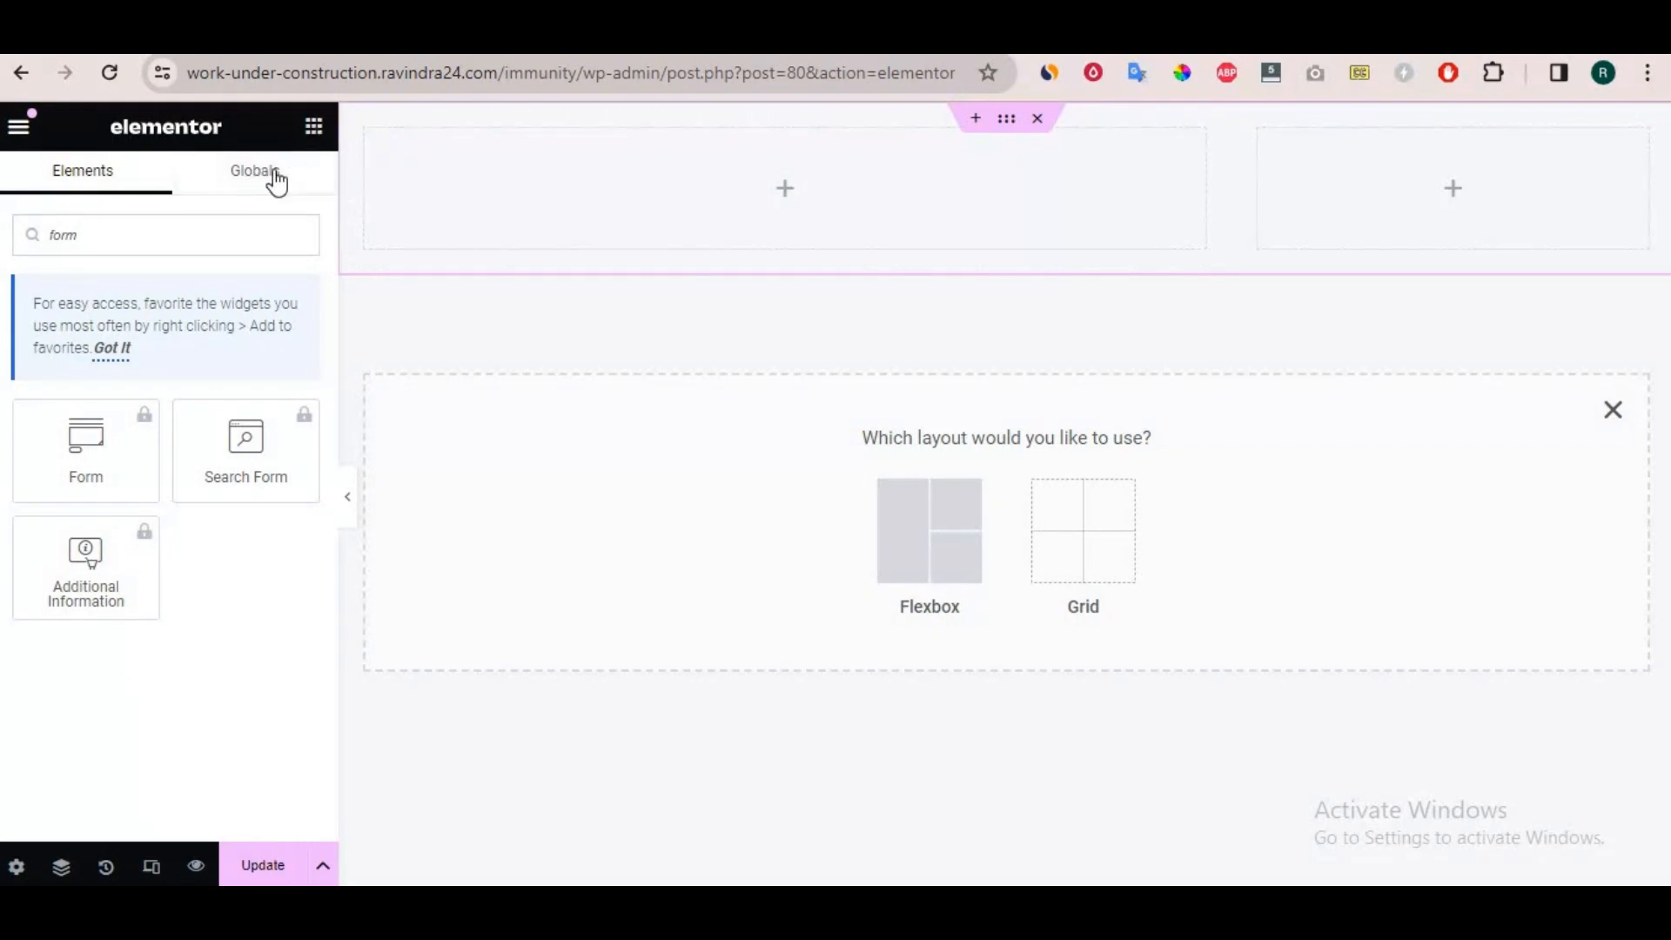
Add a Heading widget to the wider inner container and set its title to "Get in touch with us !".
{"action": "key", "text": "ctrl+a"}
{"action": "type", "text": "head"}
{"action": "left_click_drag", "start_coordinate": [28, 434], "coordinate": [681, 222]}
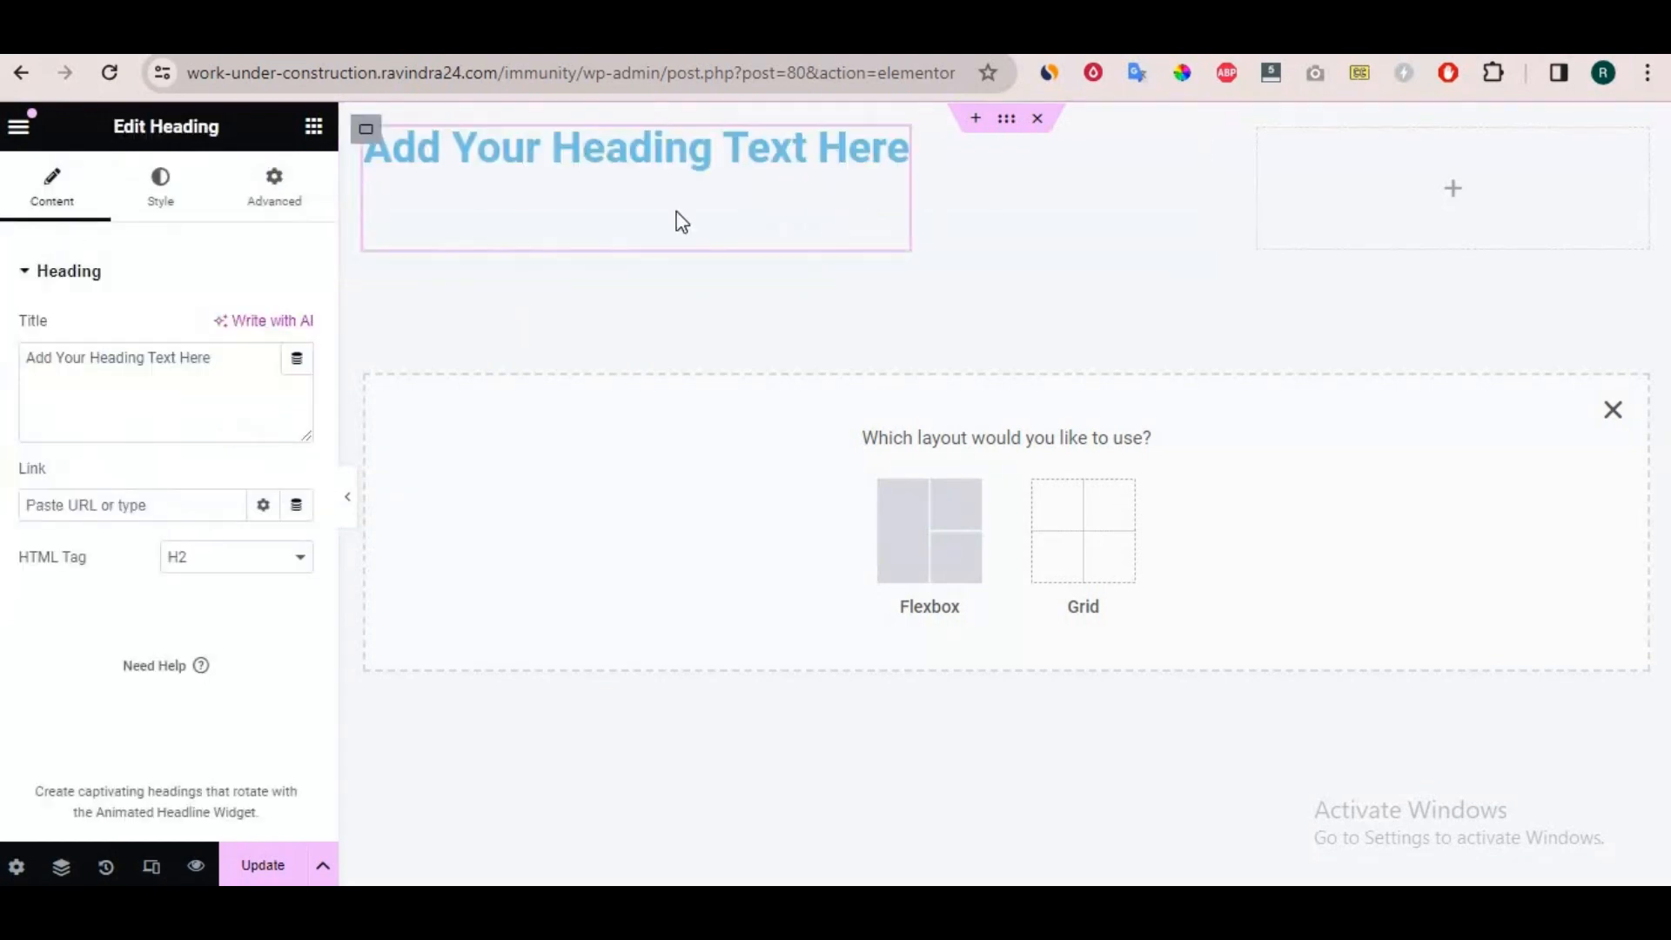
{"action": "left_click", "coordinate": [225, 359]}
{"action": "key", "text": "ctrl+a"}
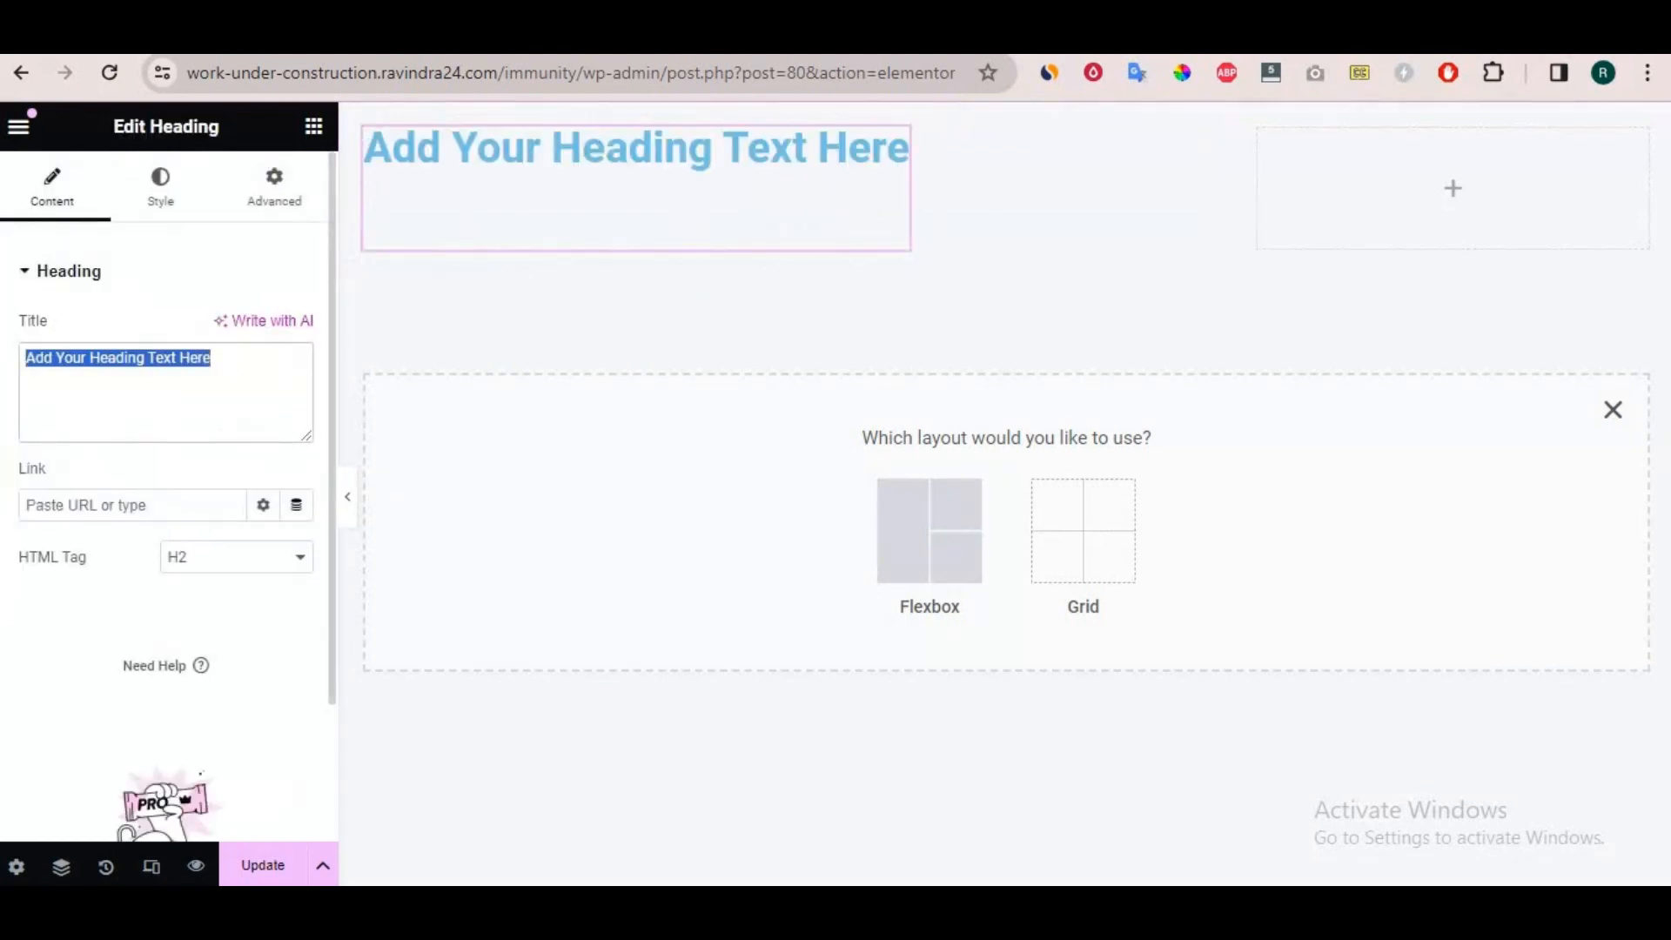
{"action": "type", "text": "Get"}
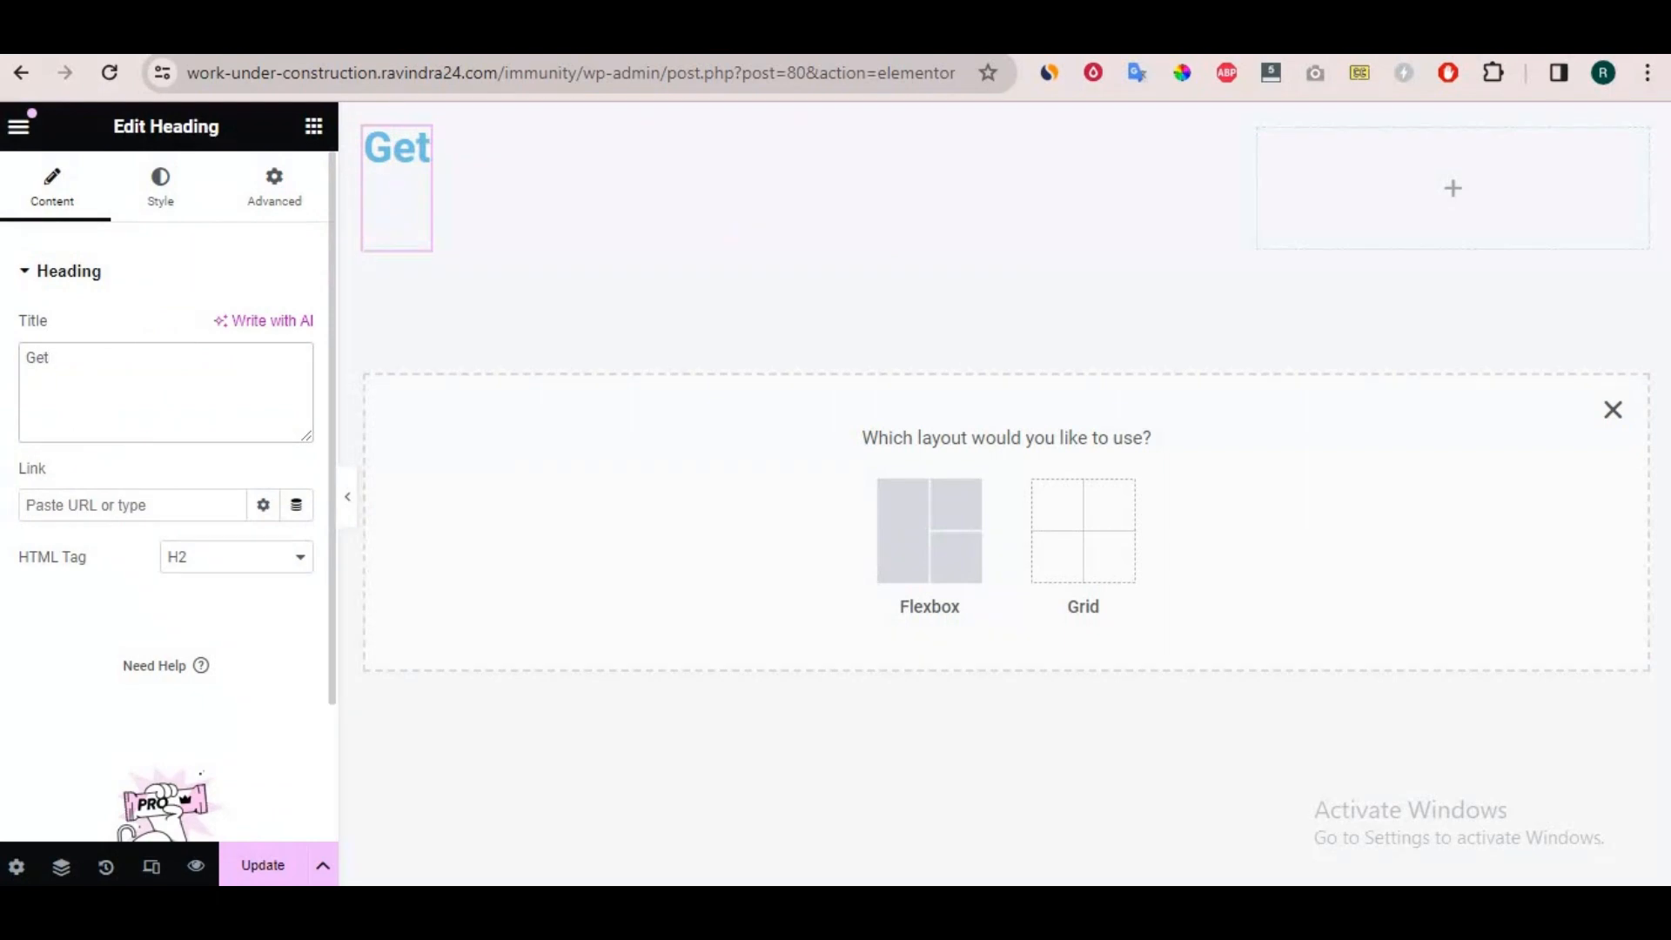
{"action": "type", "text": "t"}
{"action": "key", "text": "BackSpace"}
{"action": "type", "text": "in t"}
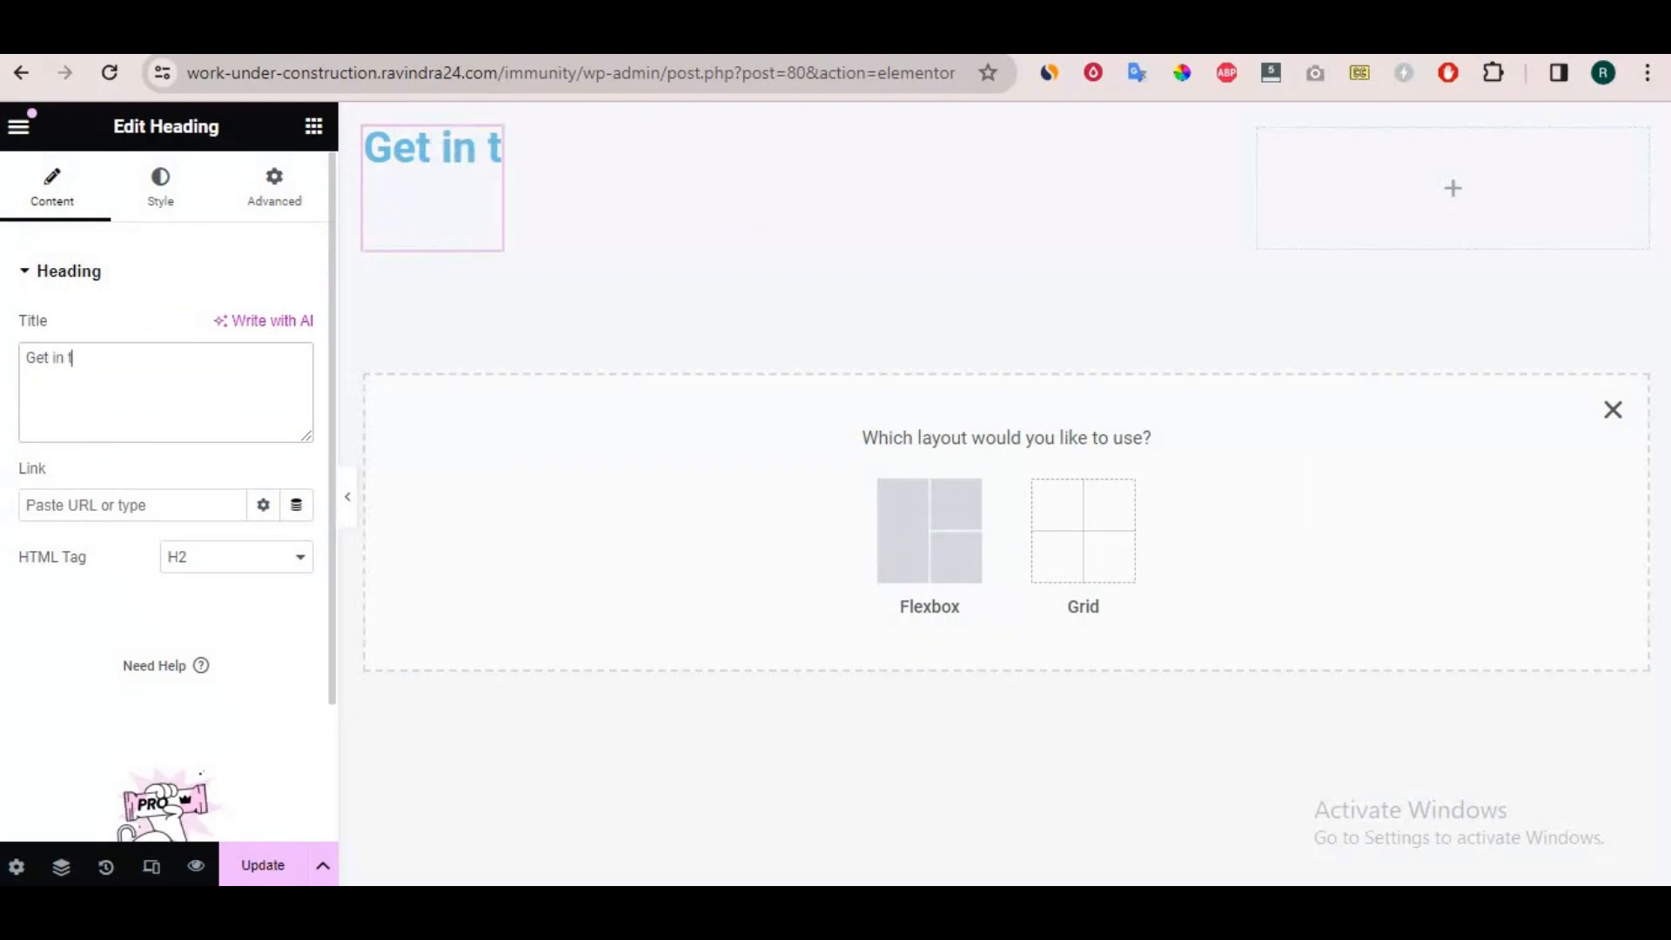
{"action": "type", "text": "ouch w"}
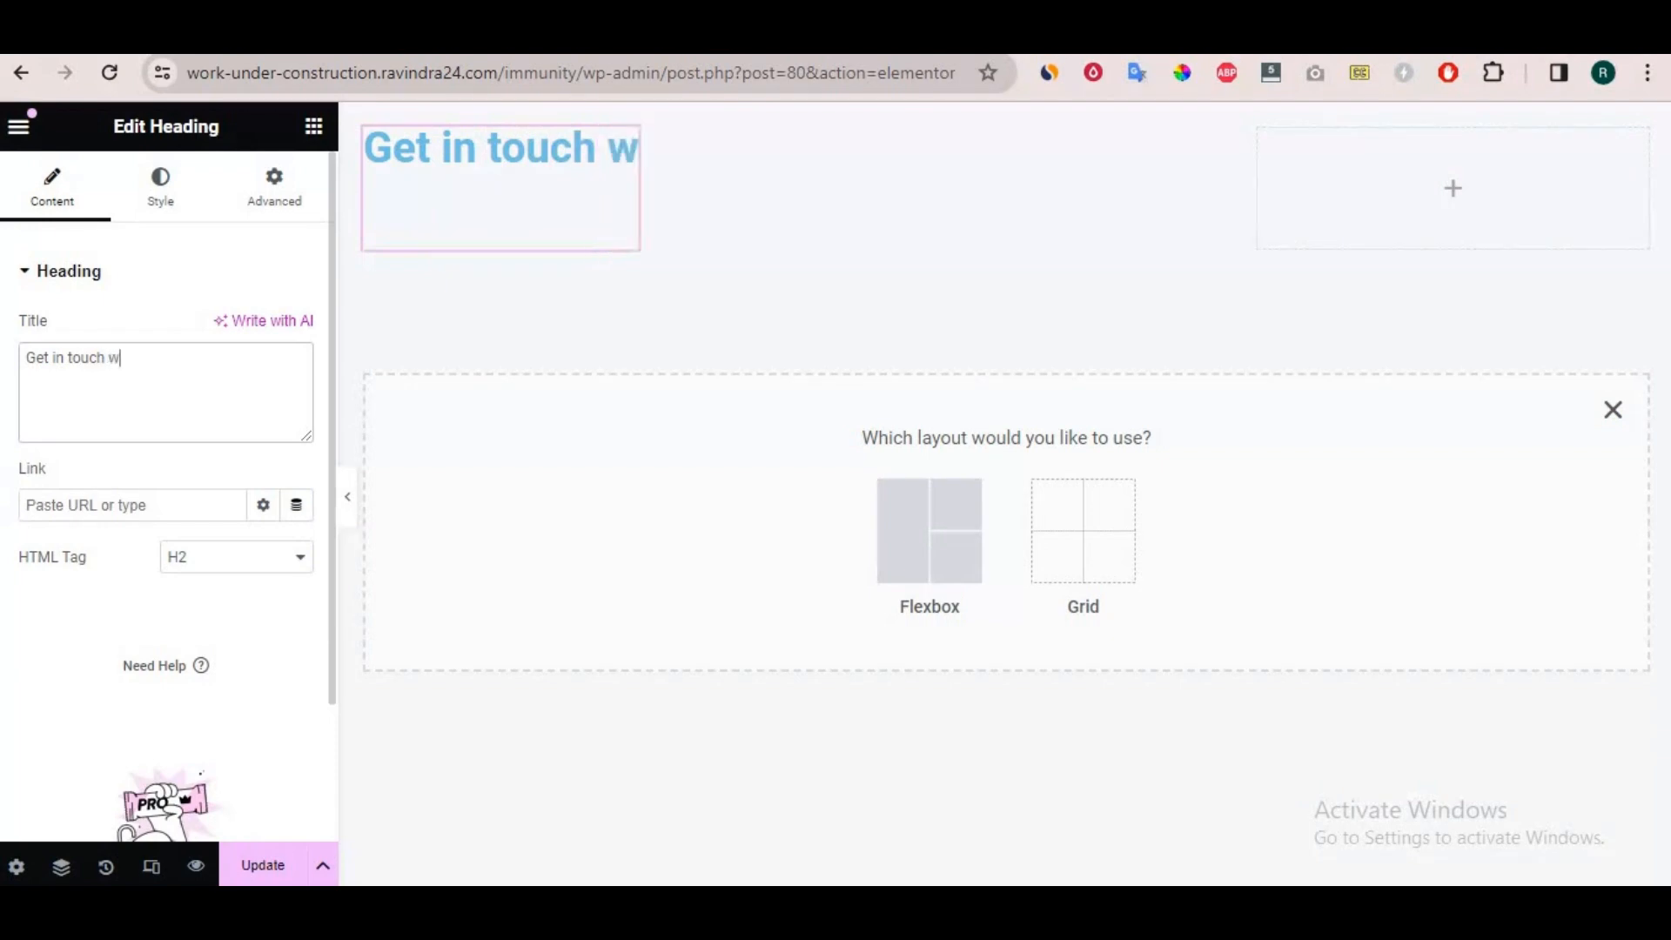
{"action": "type", "text": "ith us !"}
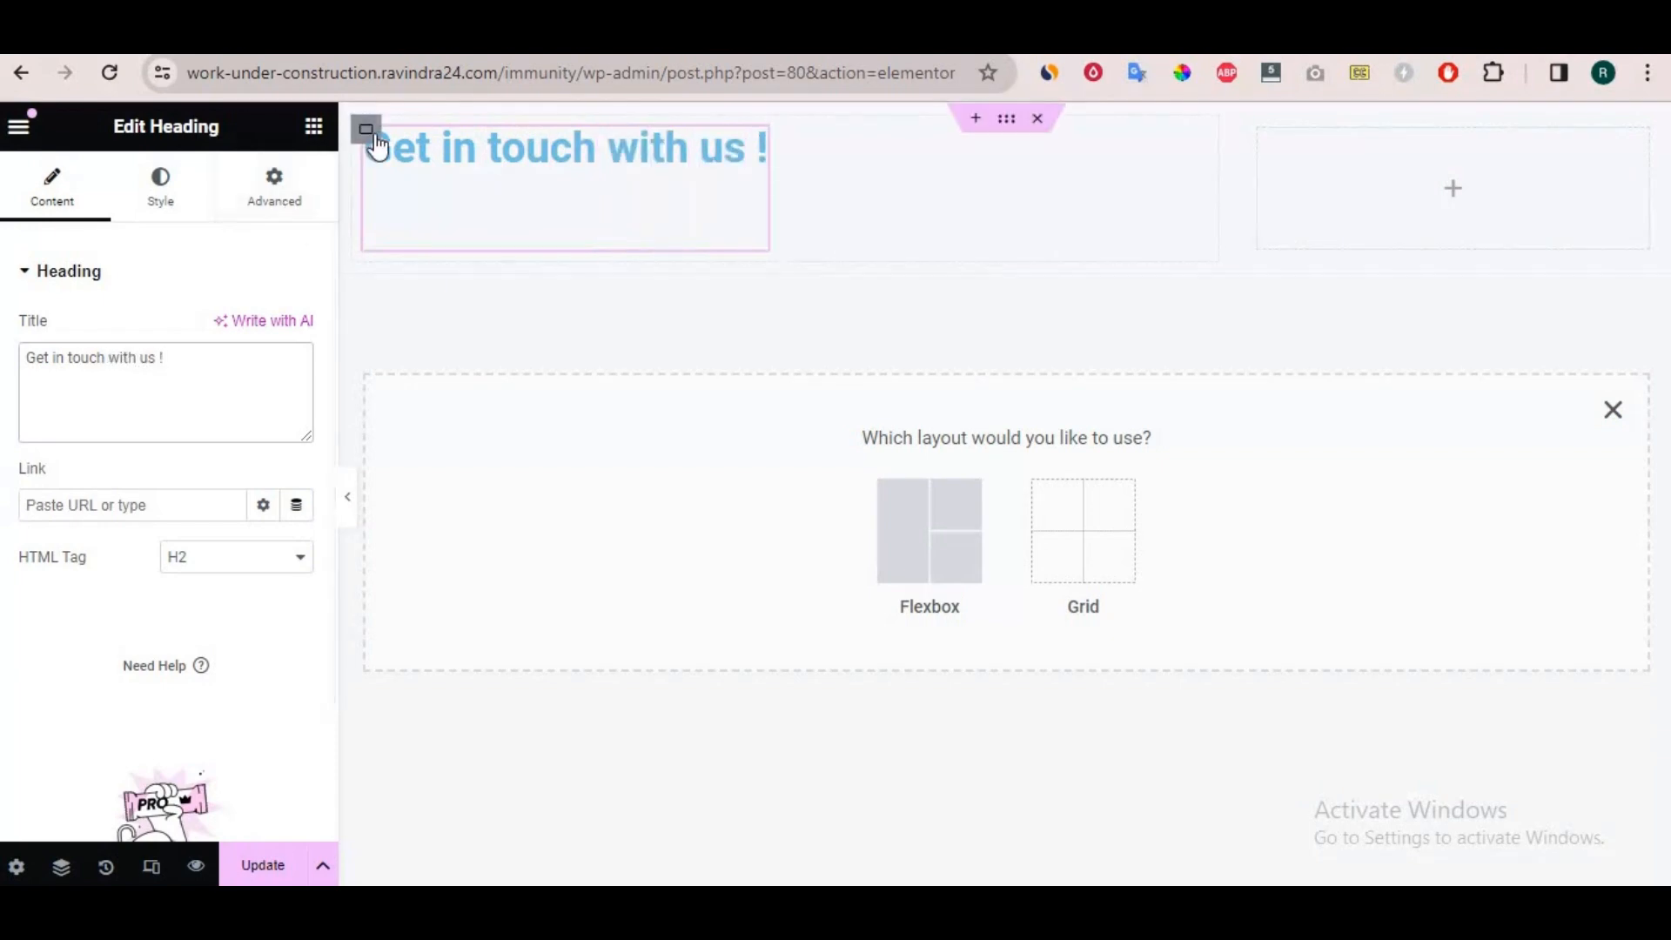
Center the content of the heading's container both horizontally and vertically.
{"action": "left_click", "coordinate": [366, 131]}
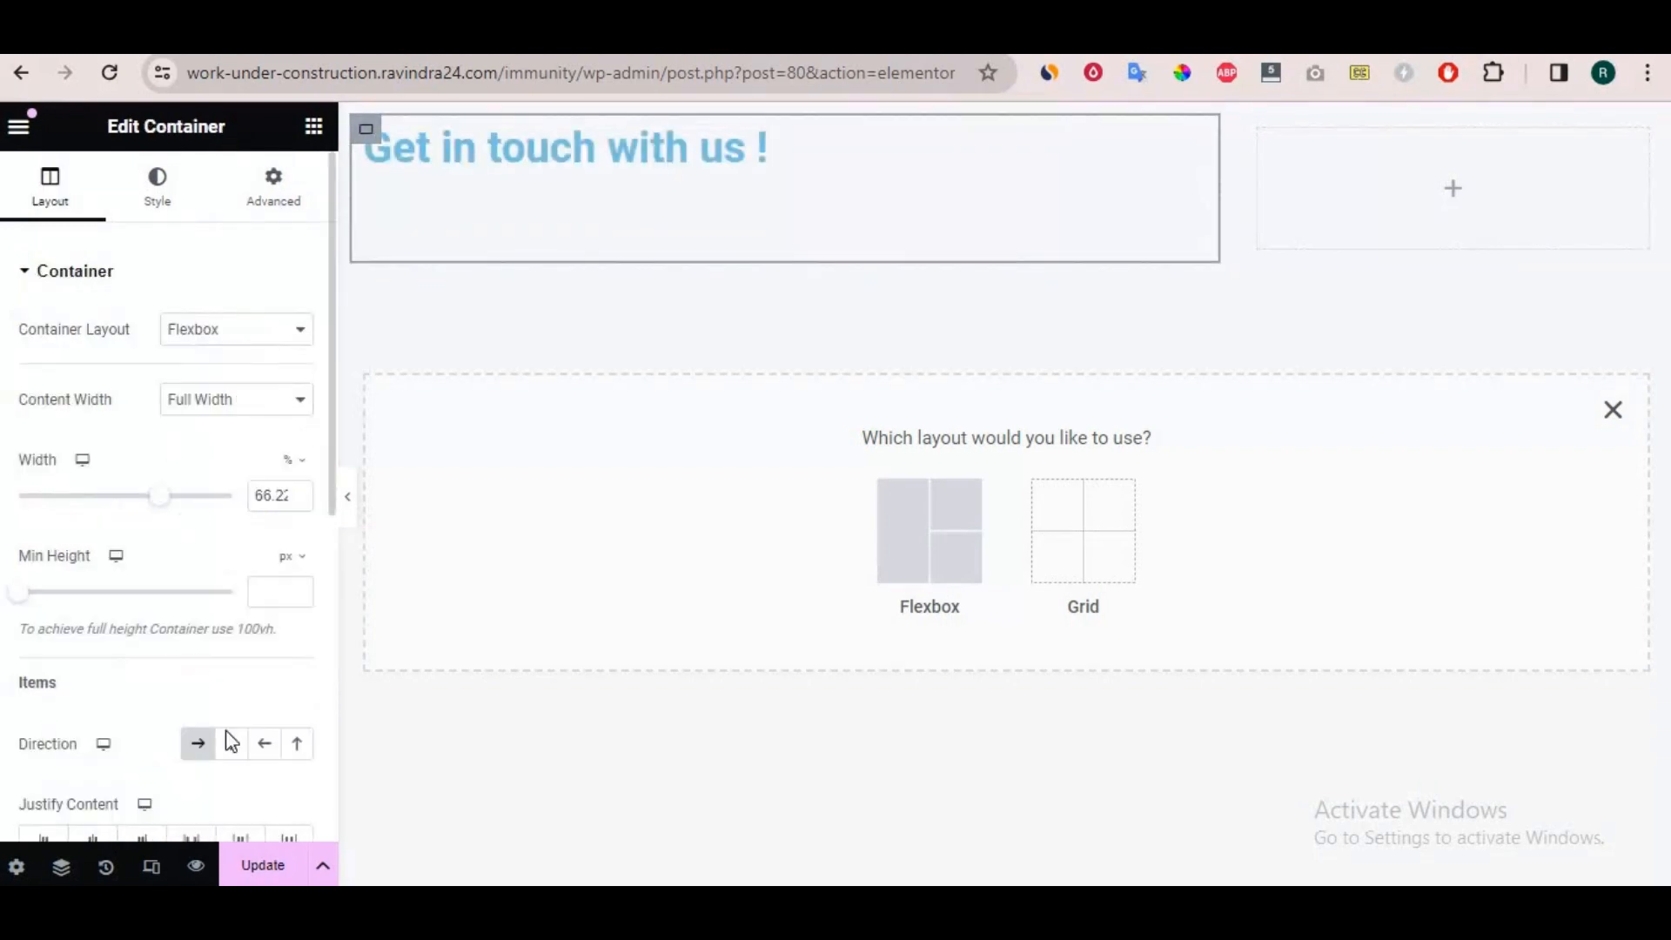
{"action": "scroll", "coordinate": [121, 615], "scroll_direction": "down", "scroll_amount": 3}
{"action": "left_click", "coordinate": [93, 596]}
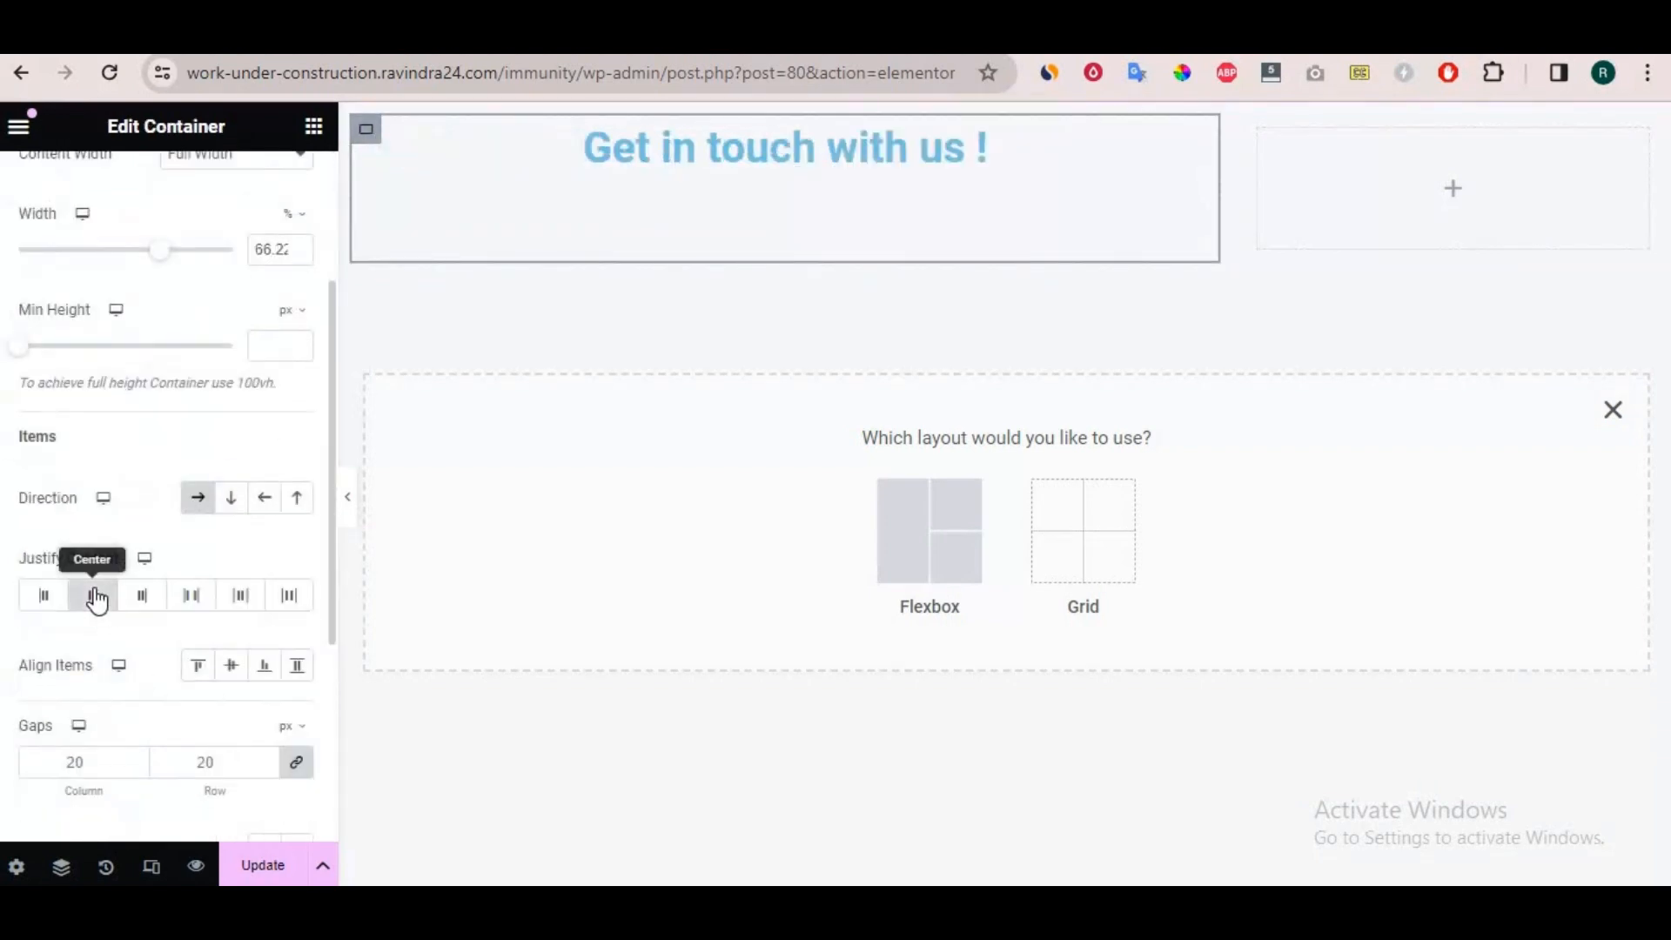
{"action": "left_click", "coordinate": [229, 669]}
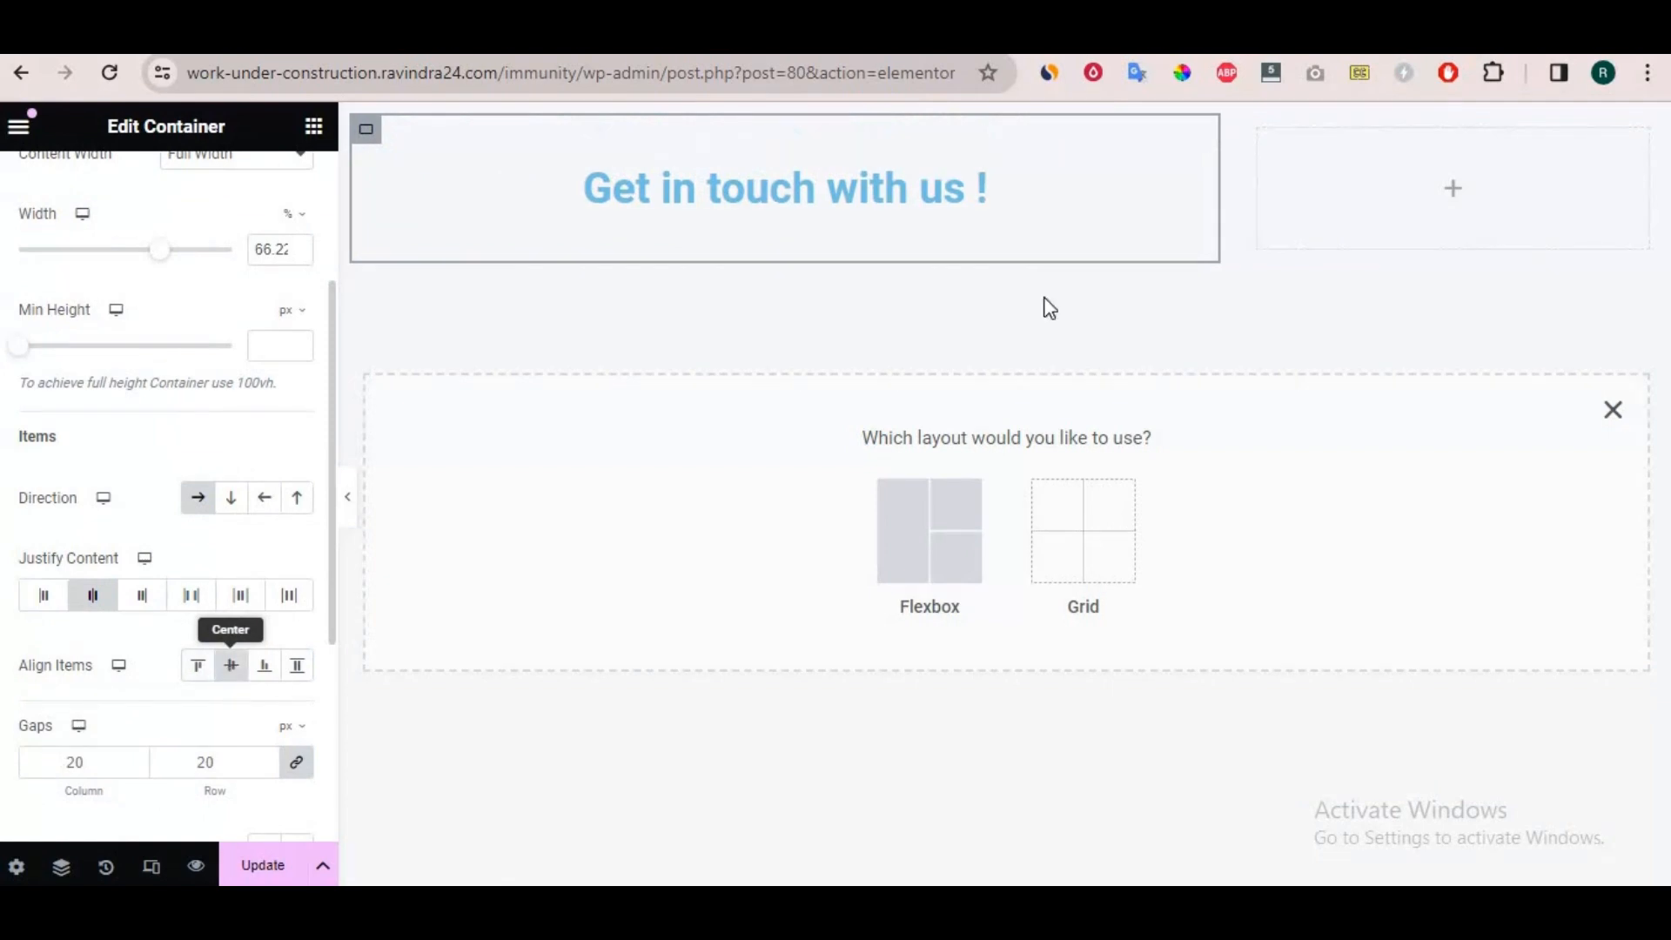
Add a Button widget to the narrower inner container and set its text to "Contact now".
{"action": "left_click", "coordinate": [1453, 189]}
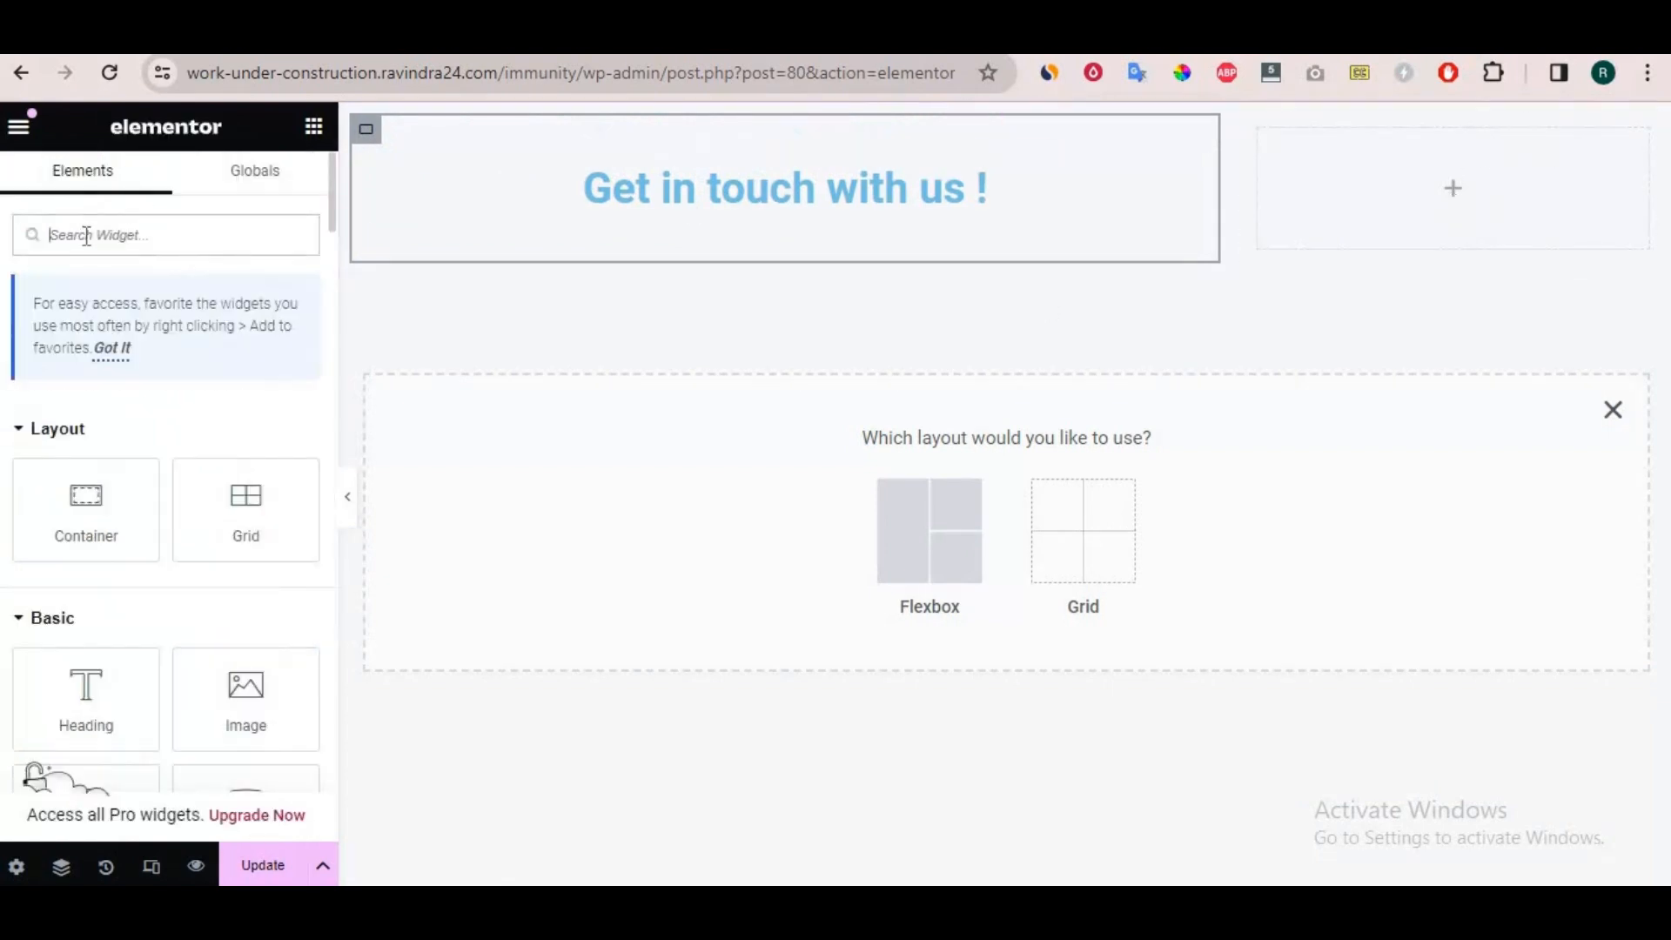
{"action": "type", "text": "but"}
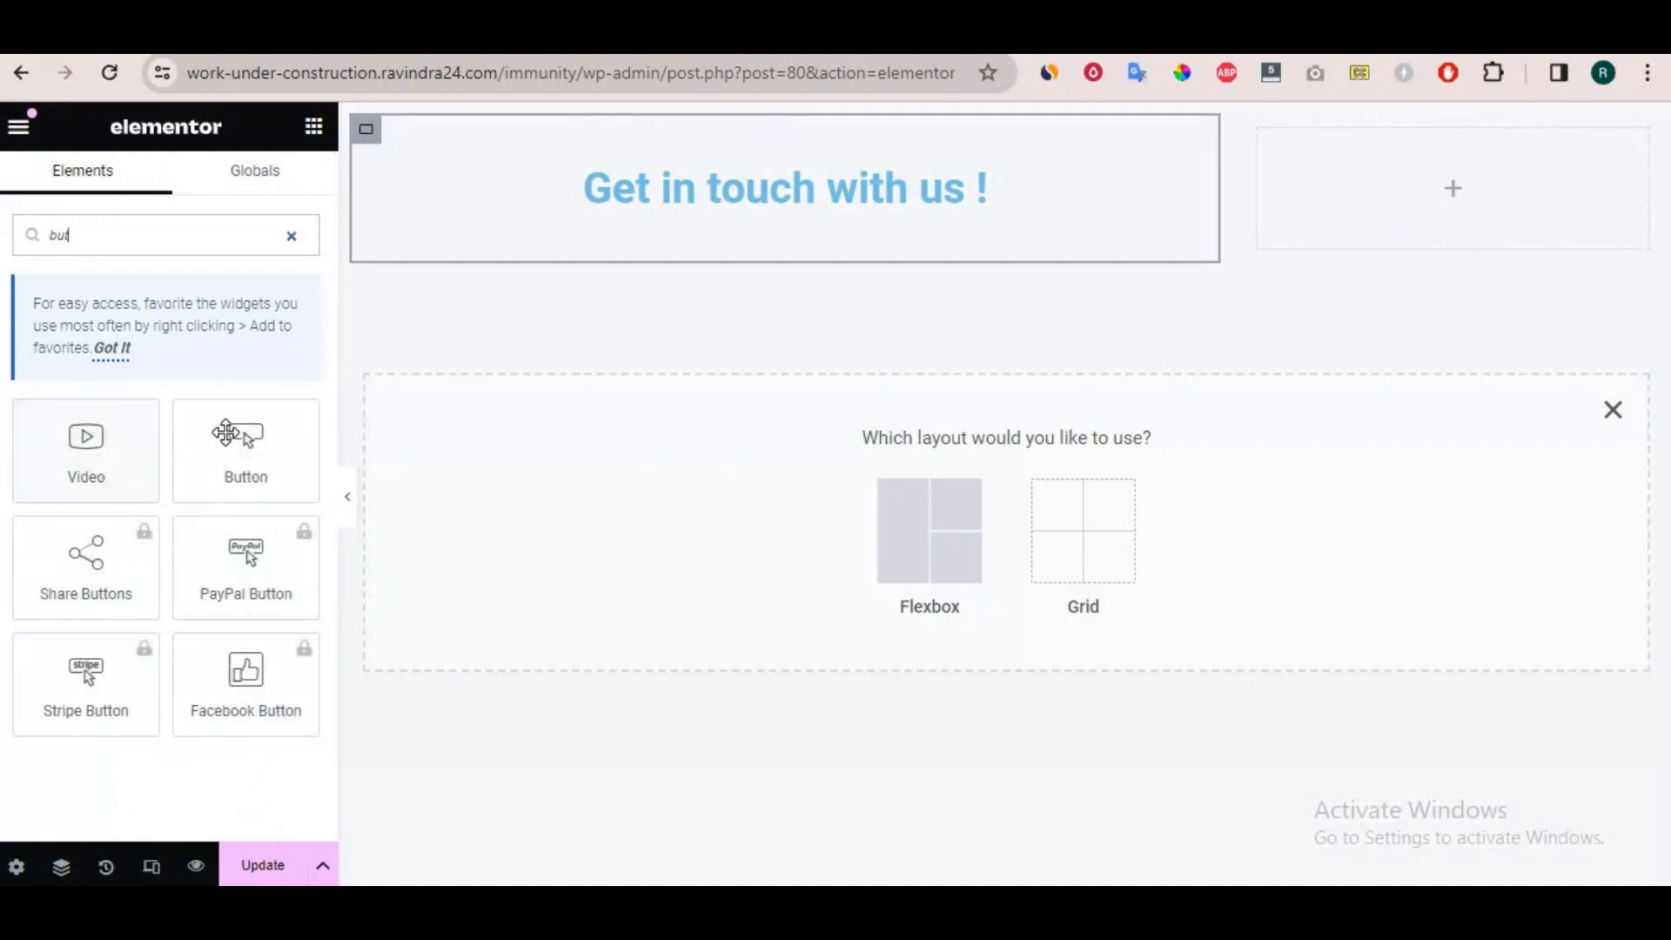
{"action": "left_click_drag", "start_coordinate": [245, 444], "coordinate": [1448, 166]}
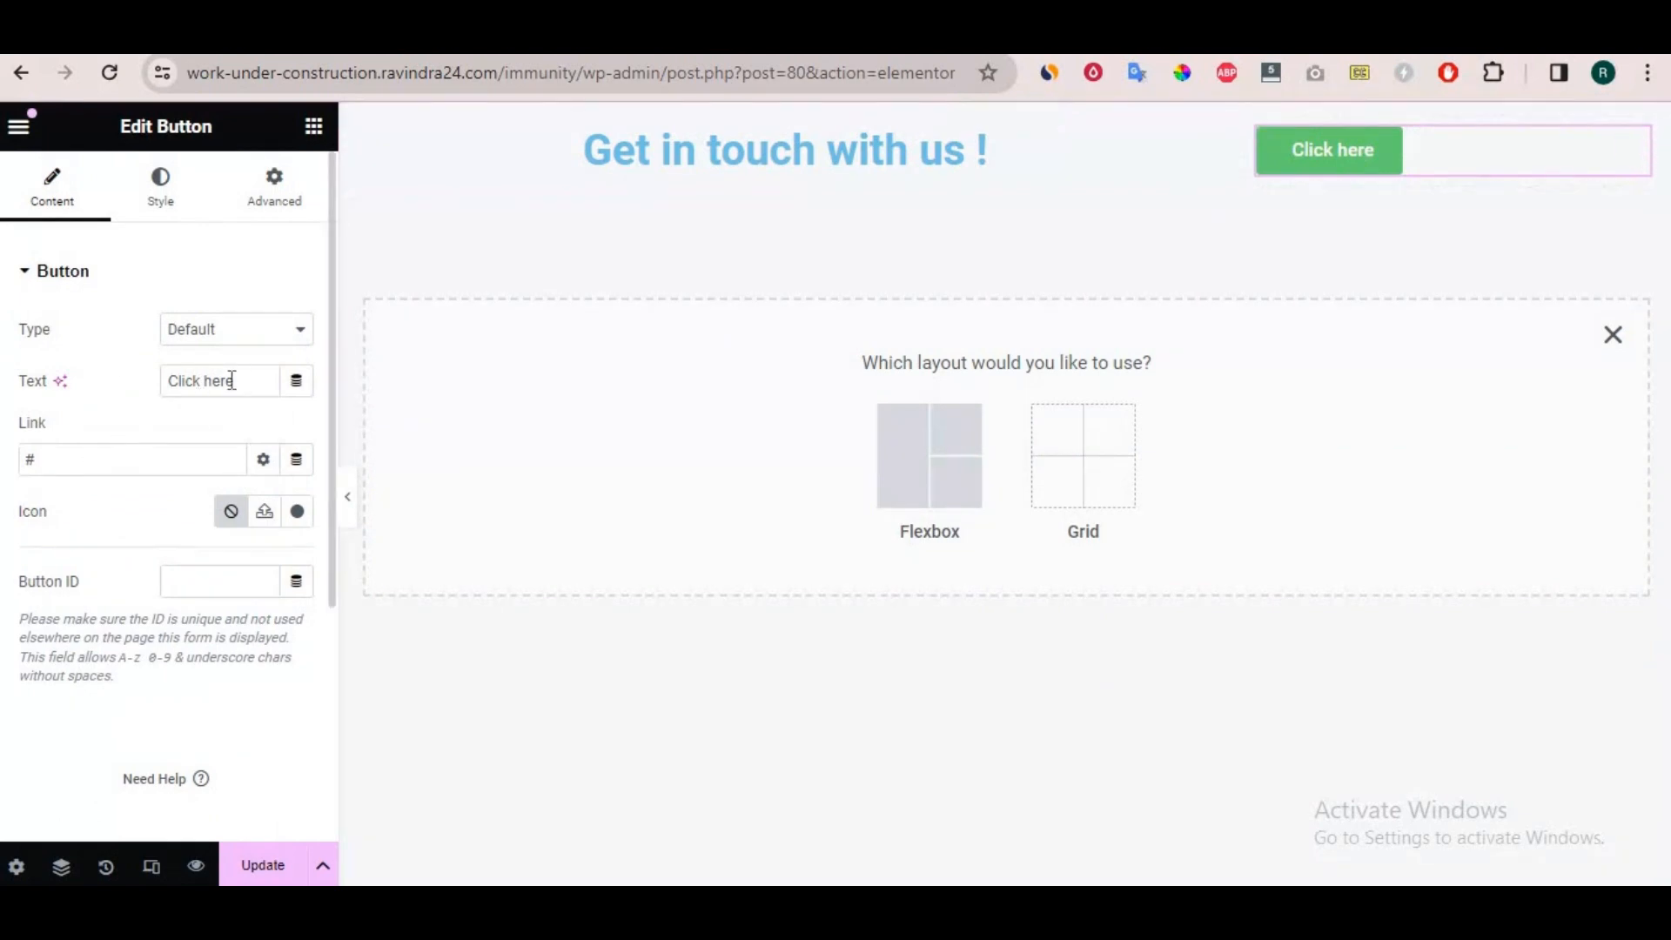
{"action": "left_click_drag", "start_coordinate": [231, 381], "coordinate": [48, 318]}
{"action": "type", "text": "Contact now"}
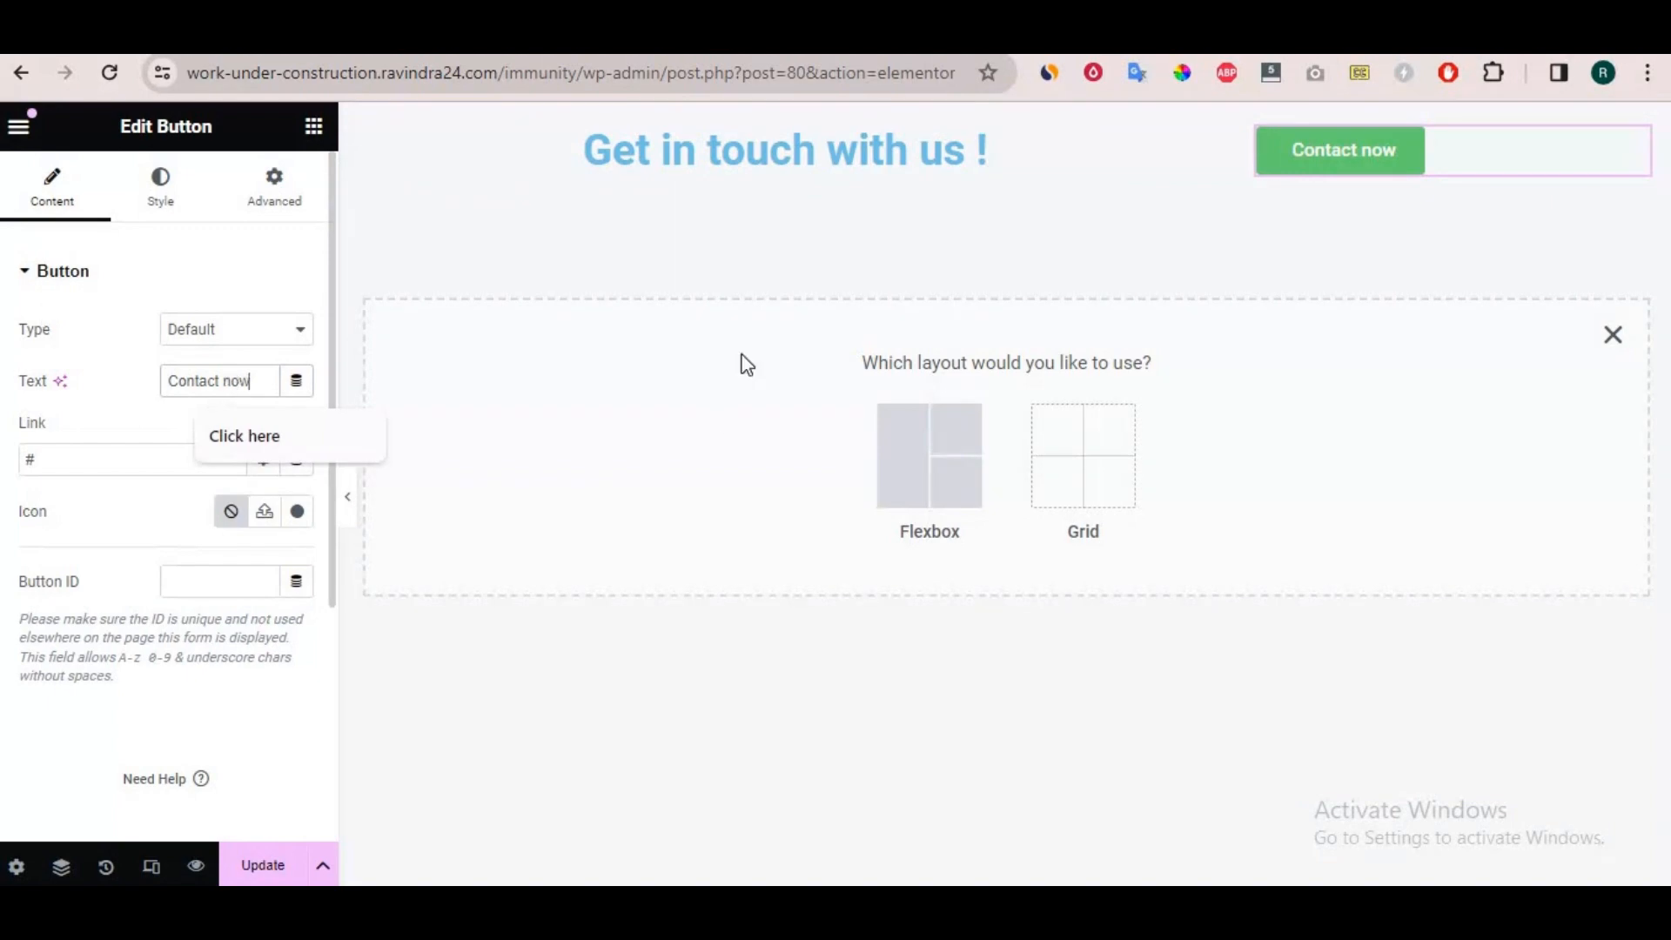
Give the outer container a classic background in a pale greyish yellow.
{"action": "left_click", "coordinate": [1005, 121]}
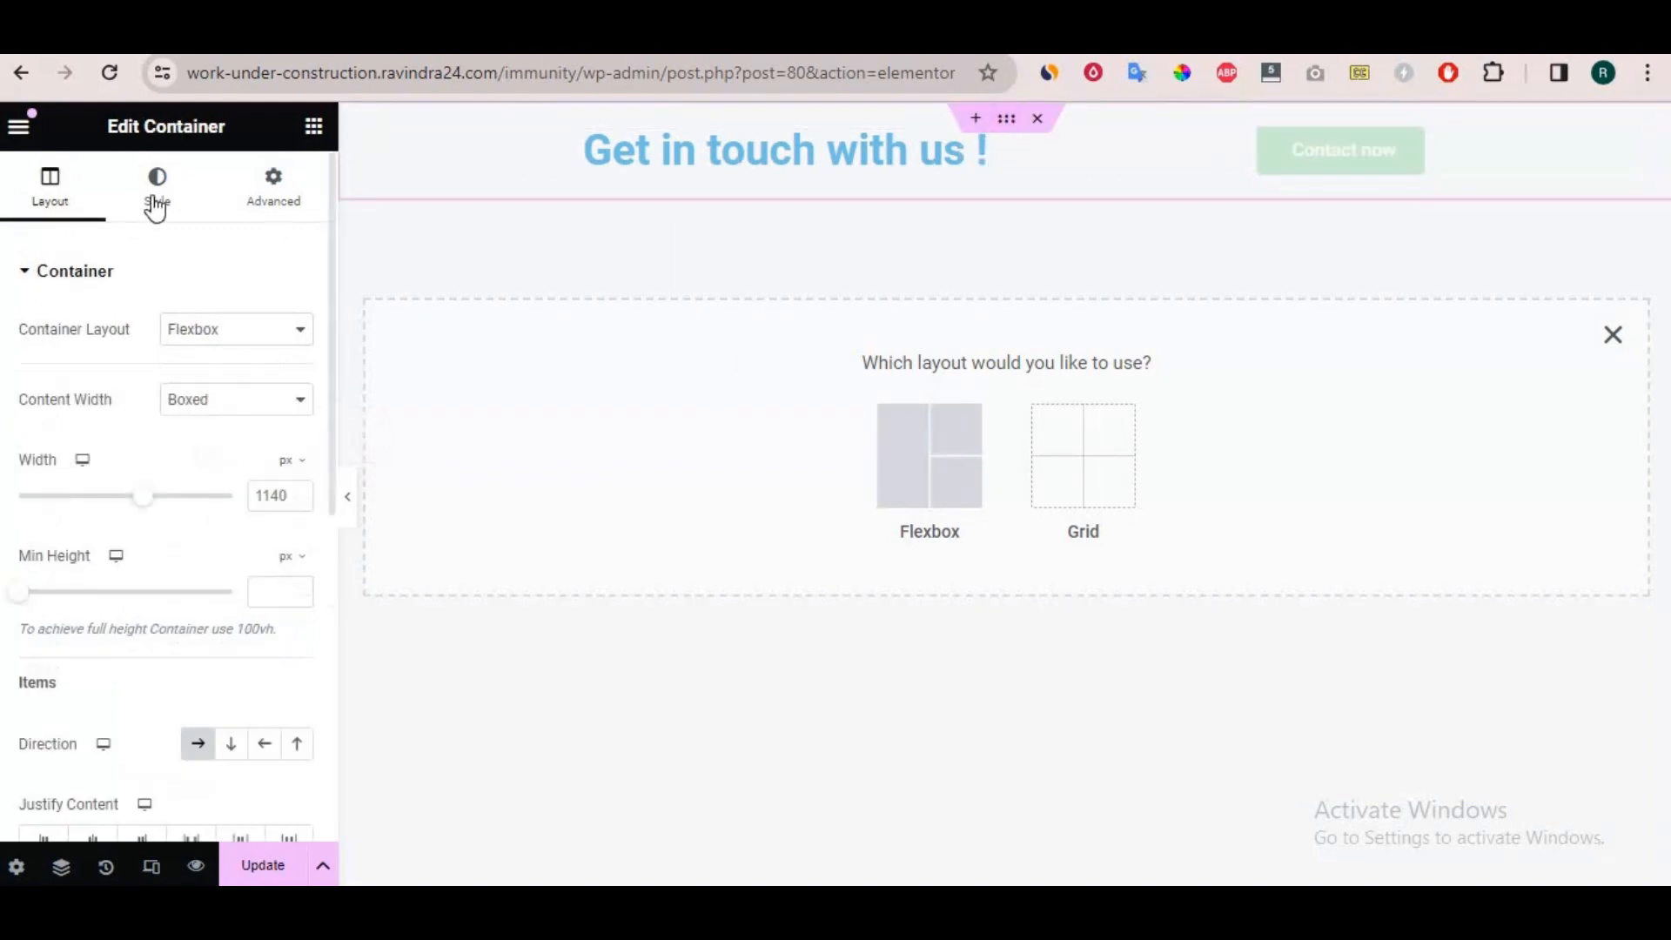
{"action": "left_click", "coordinate": [161, 204]}
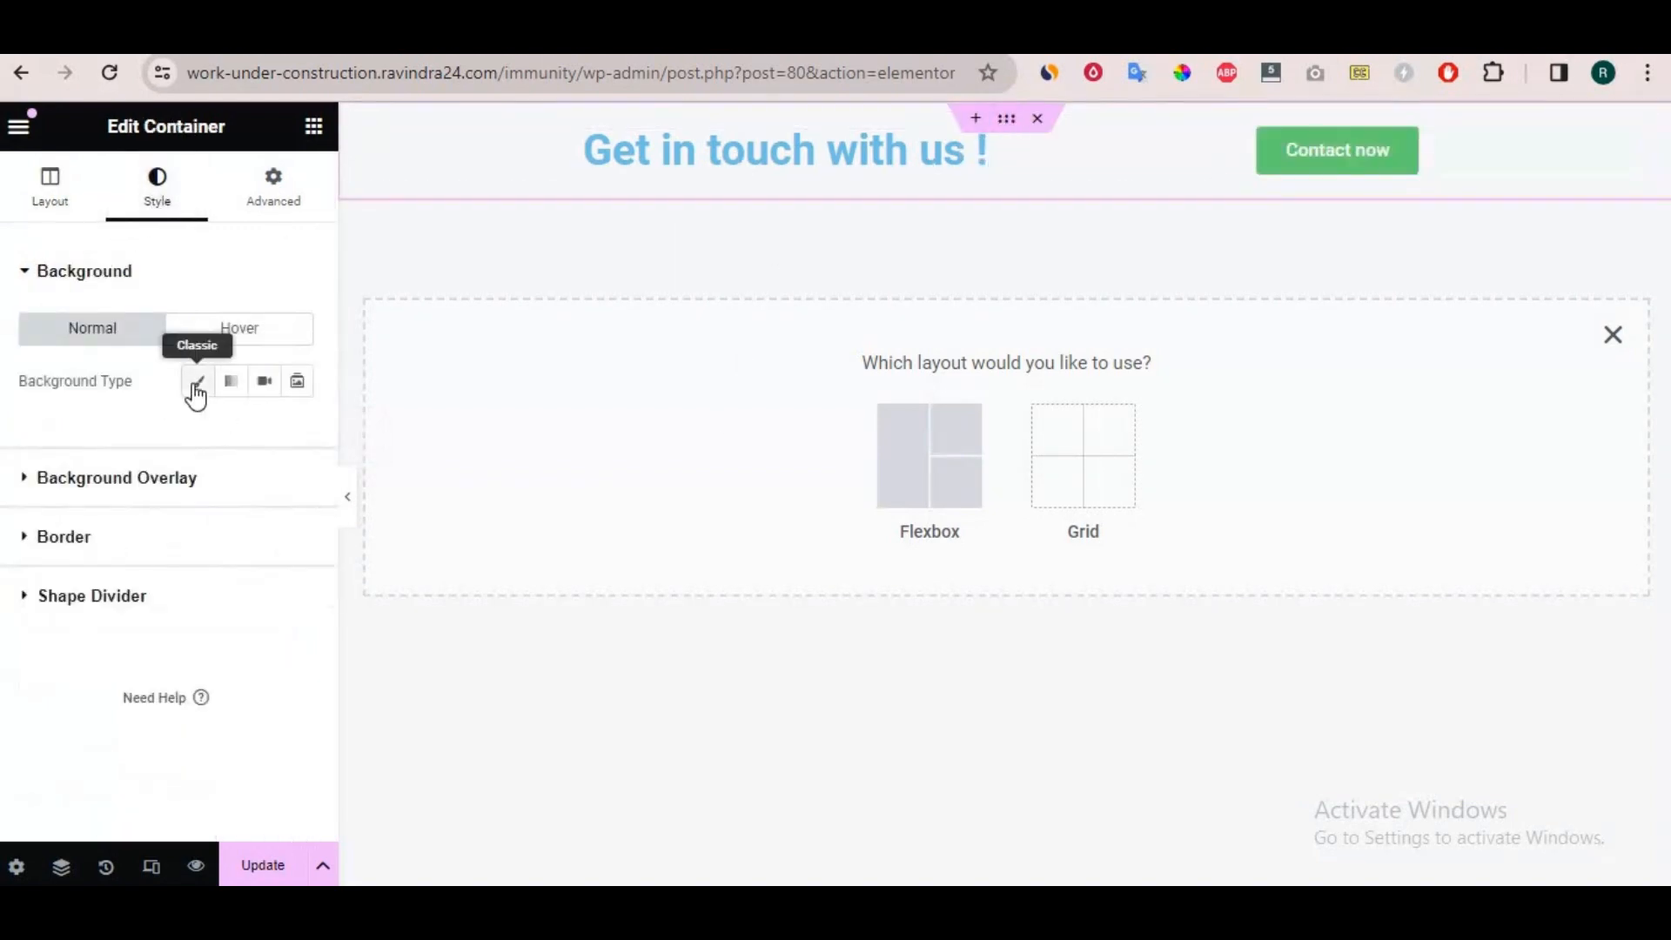
{"action": "left_click", "coordinate": [197, 382]}
{"action": "left_click", "coordinate": [298, 433]}
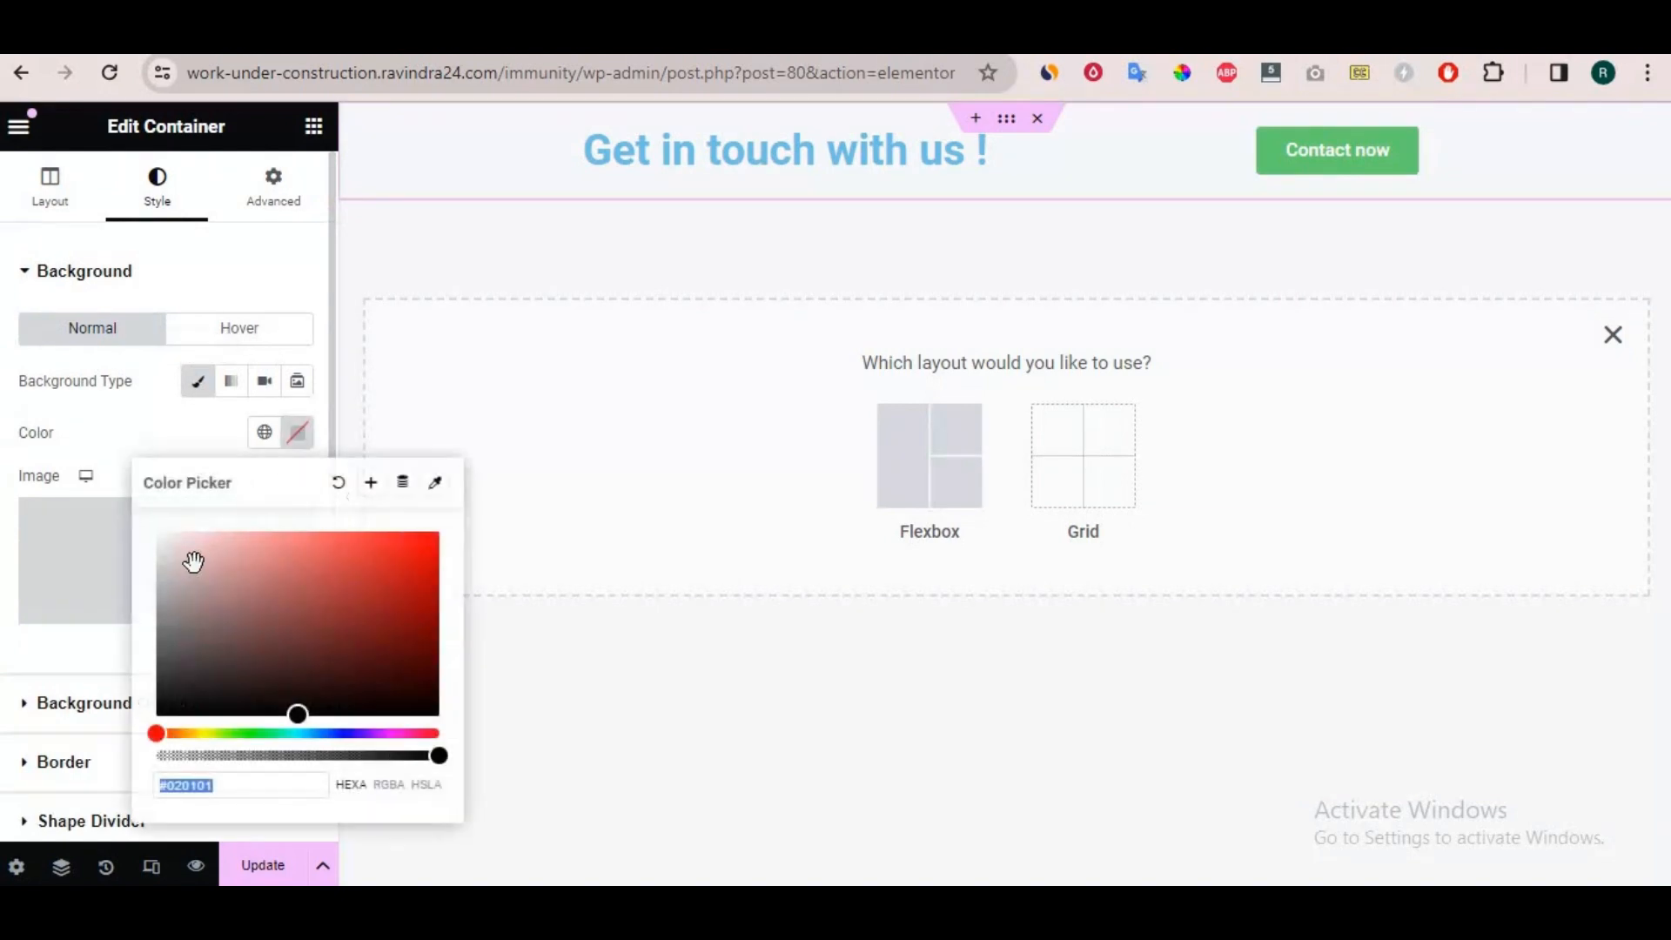
{"action": "left_click_drag", "start_coordinate": [193, 562], "coordinate": [166, 547]}
{"action": "left_click_drag", "start_coordinate": [194, 734], "coordinate": [201, 733]}
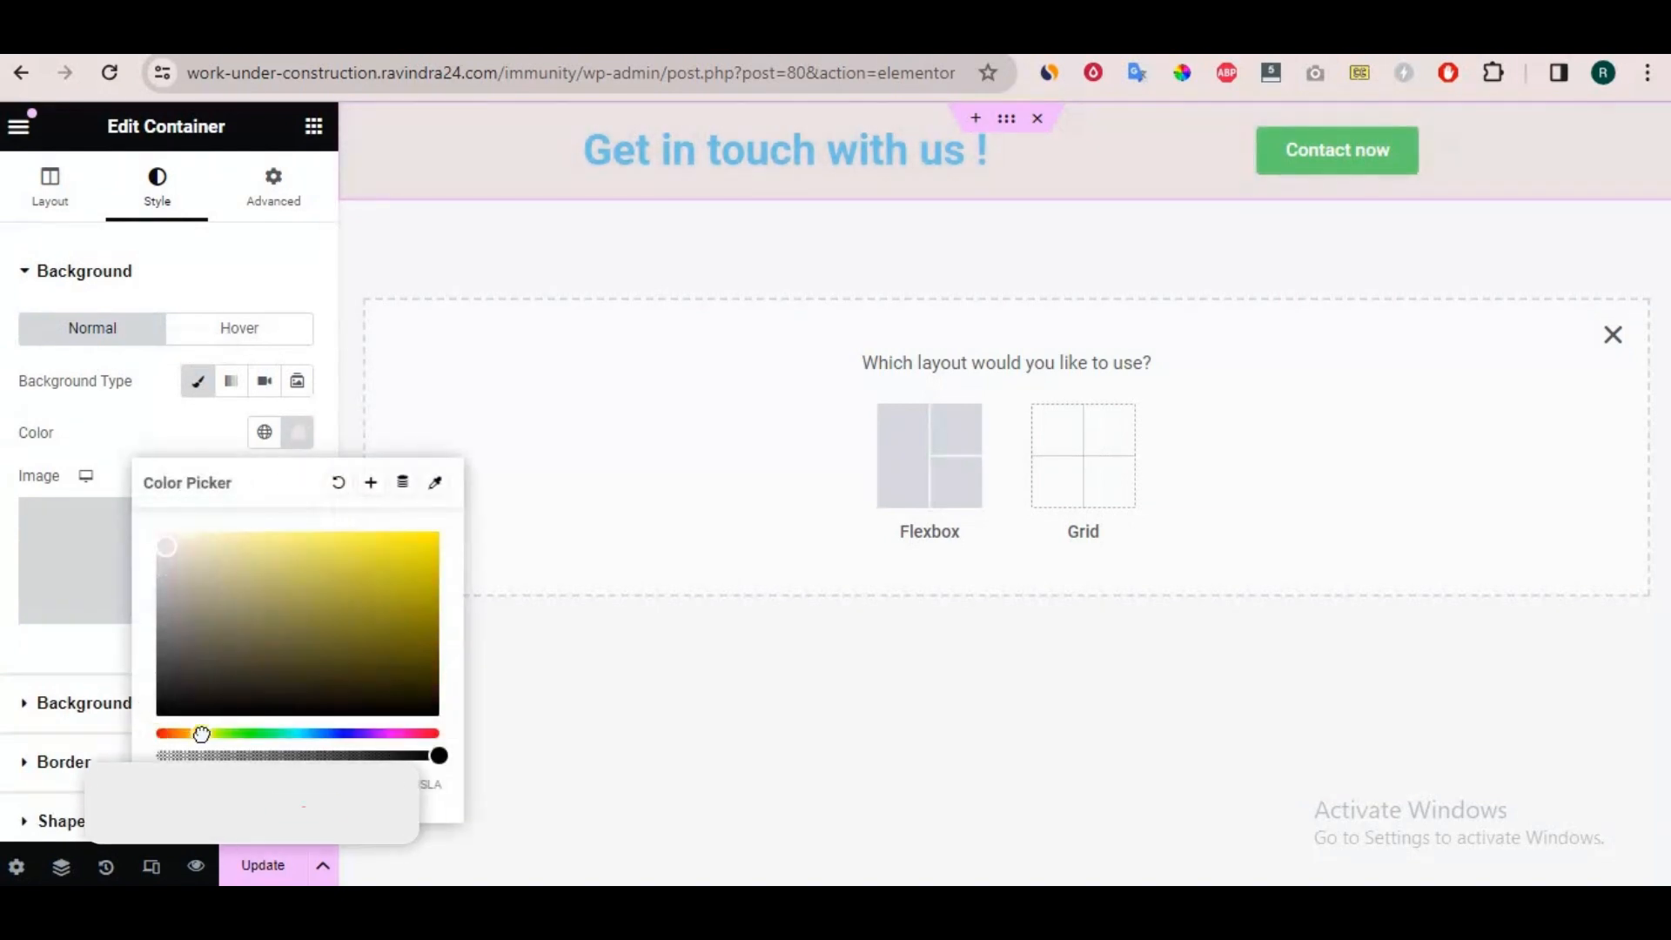
{"action": "left_click", "coordinate": [259, 547]}
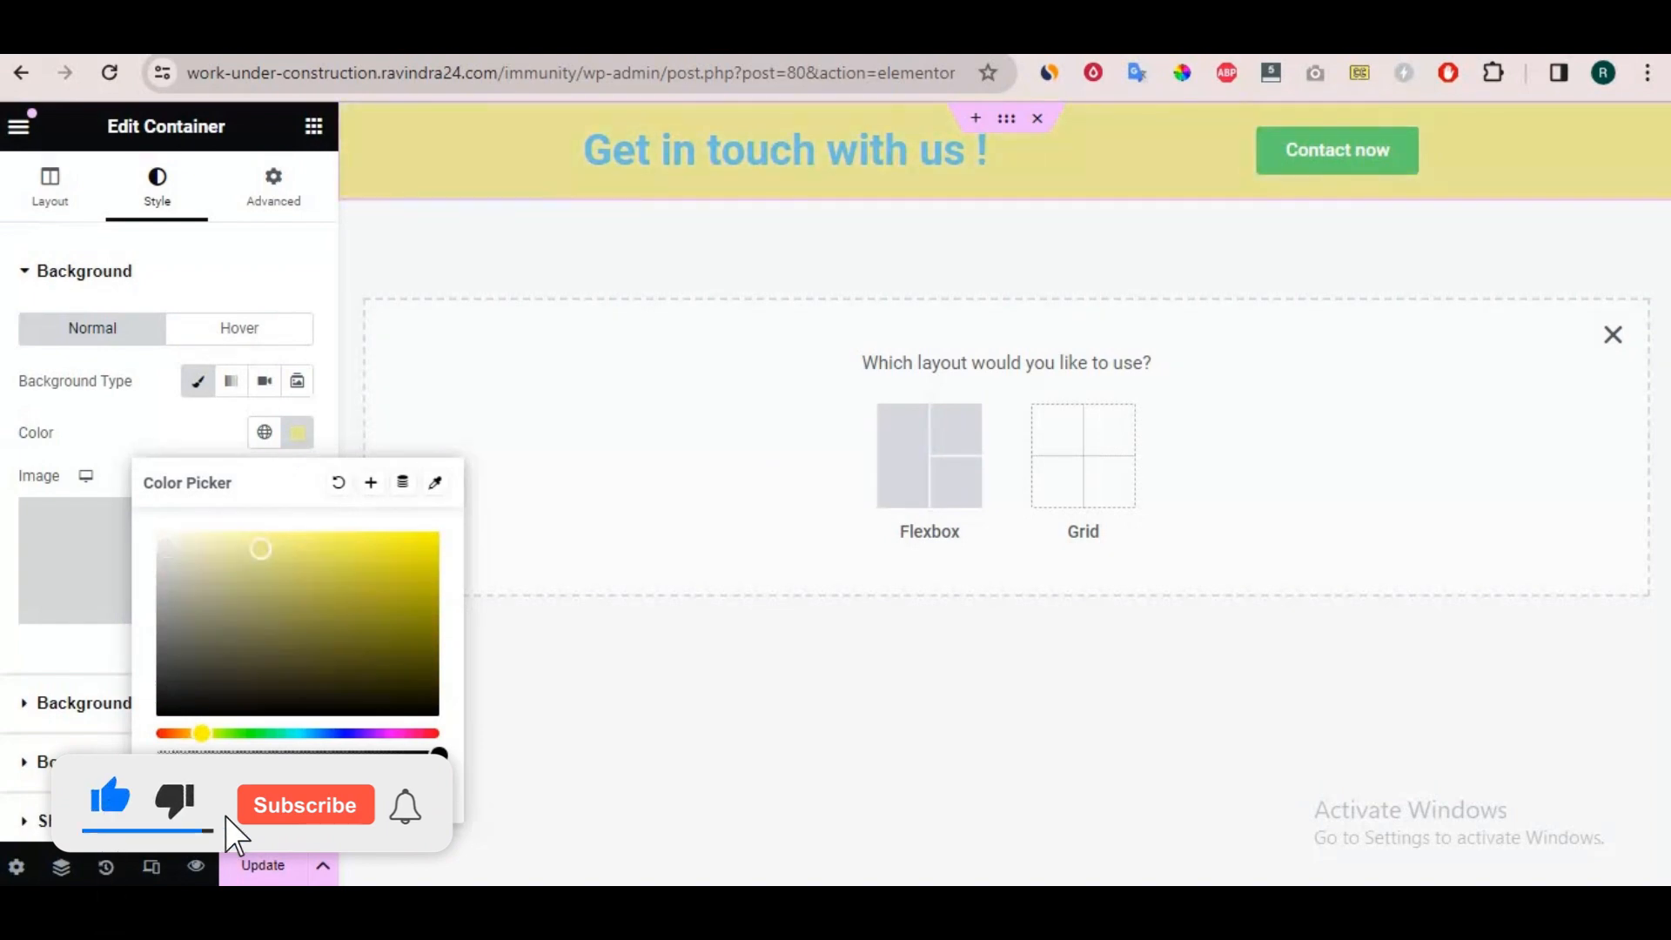
{"action": "left_click", "coordinate": [202, 545]}
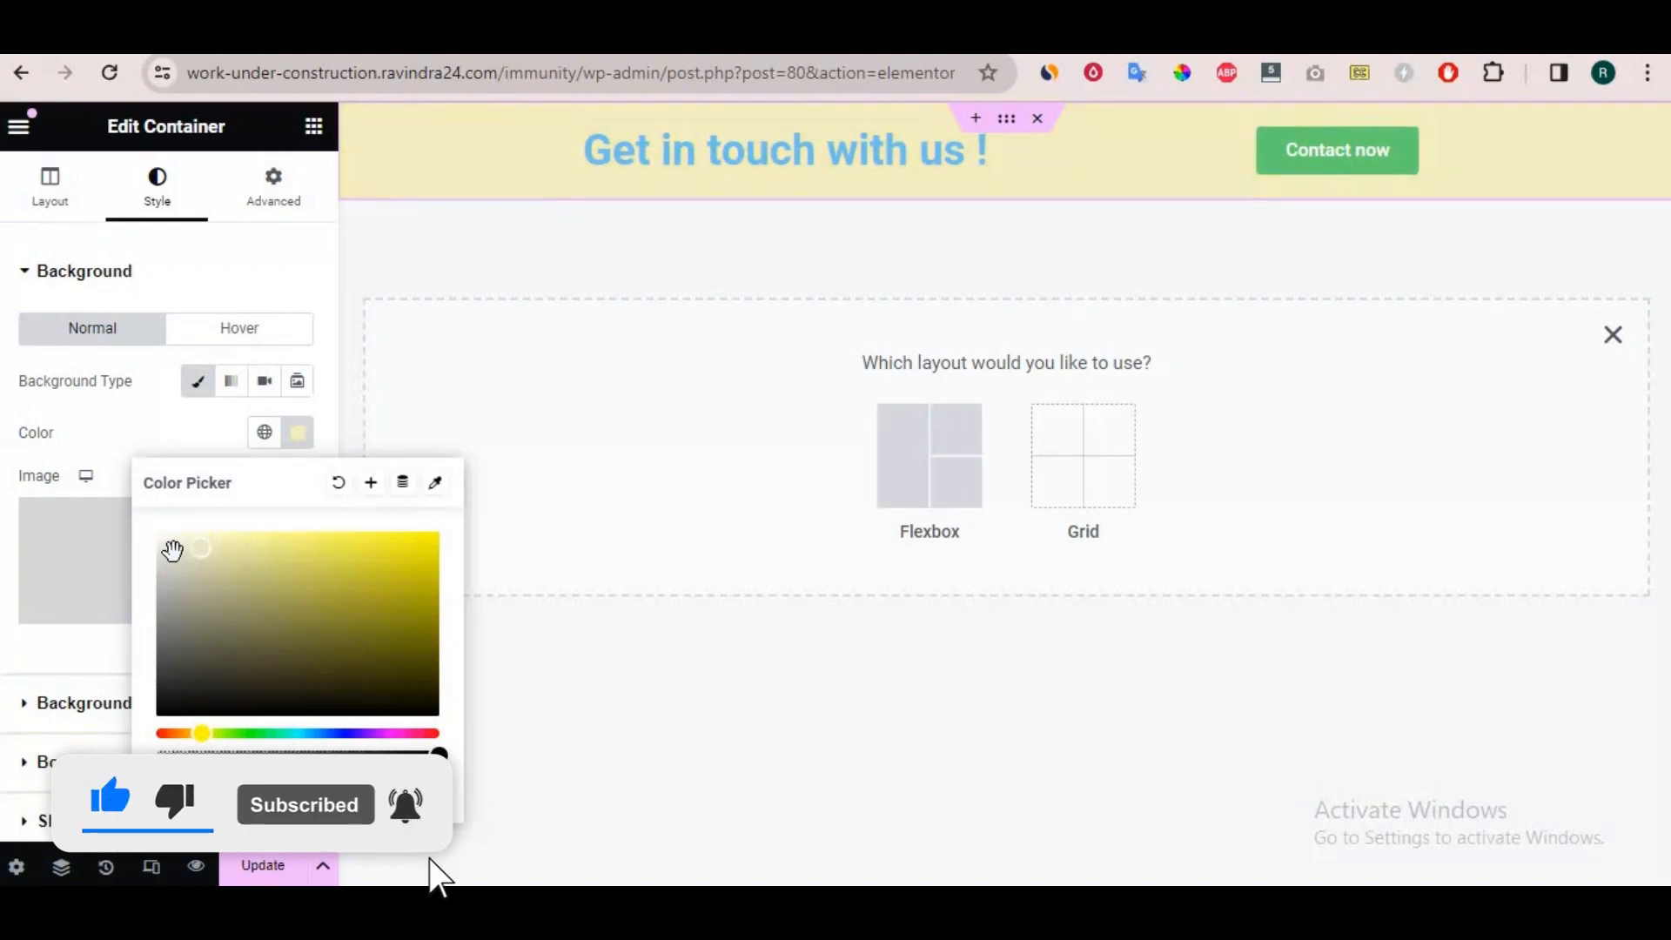
{"action": "left_click", "coordinate": [191, 551]}
{"action": "left_click", "coordinate": [161, 550]}
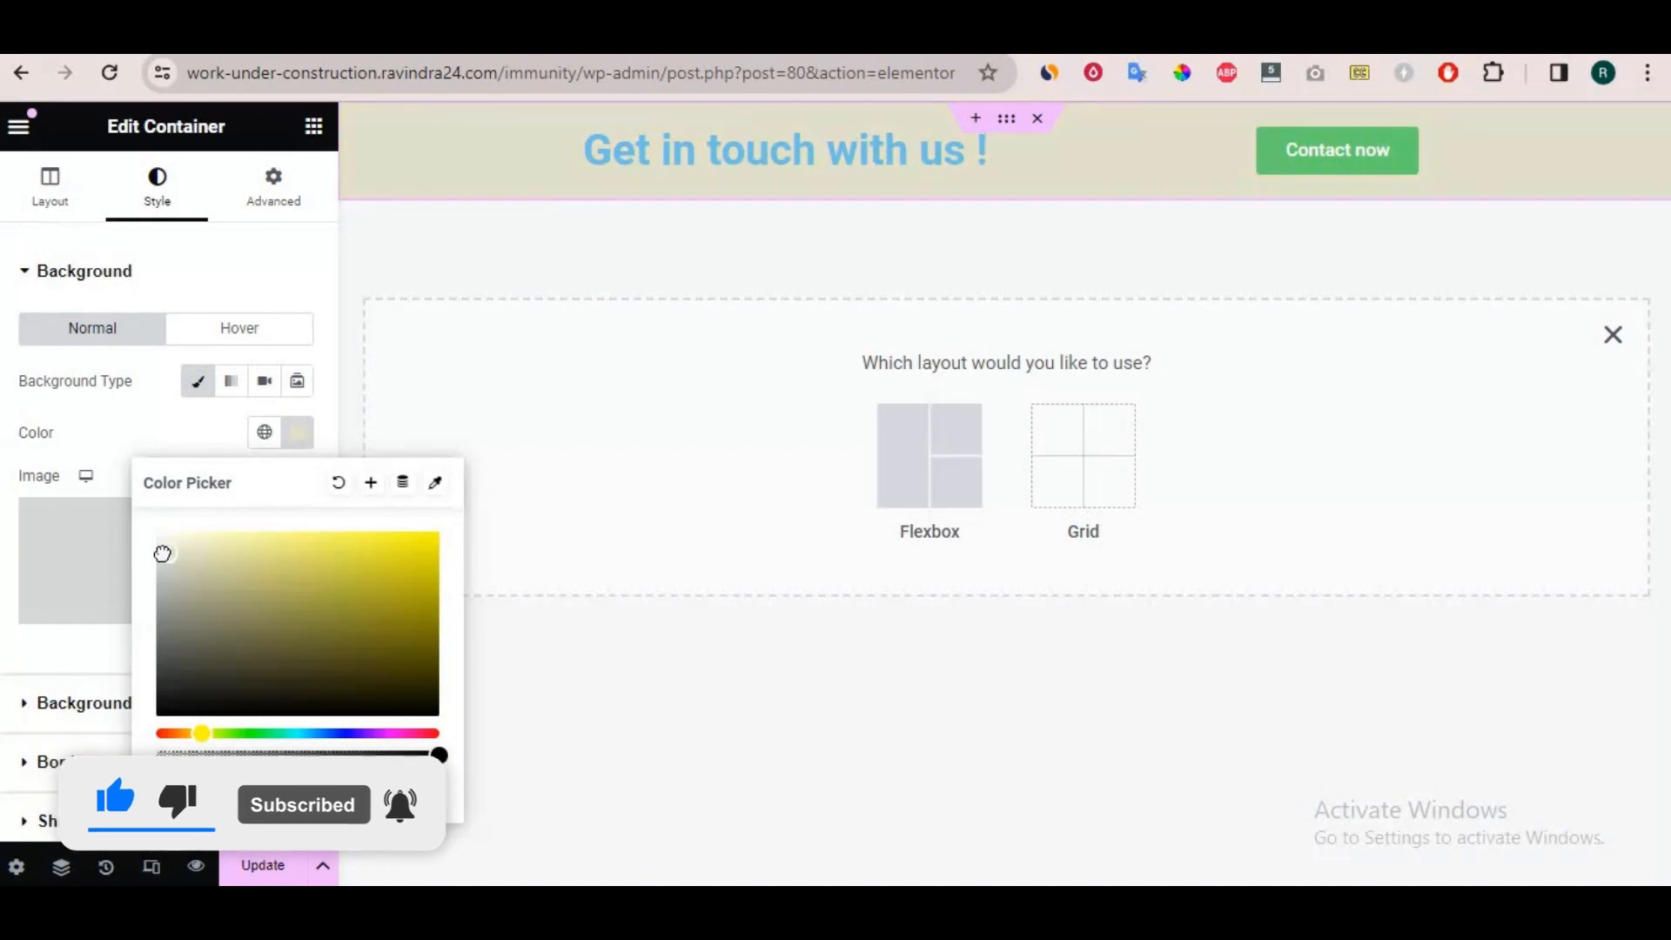
Update the before footer template and reload the live site to check its header, before-footer section and footer.
{"action": "left_click", "coordinate": [263, 868]}
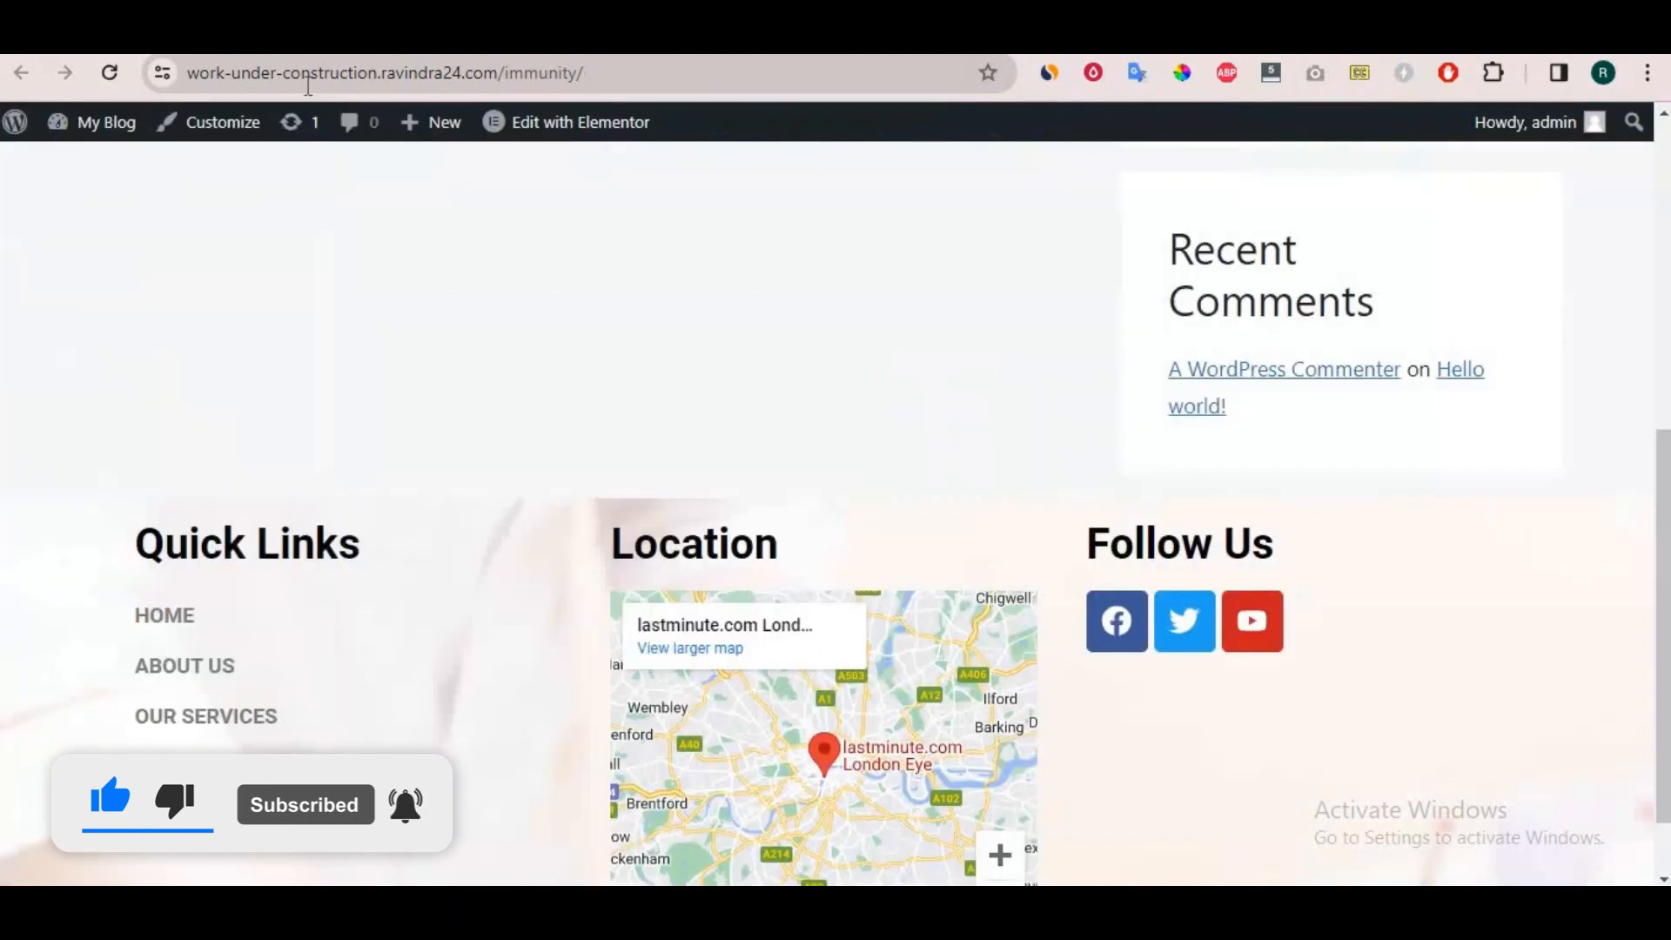
{"action": "left_click", "coordinate": [114, 75]}
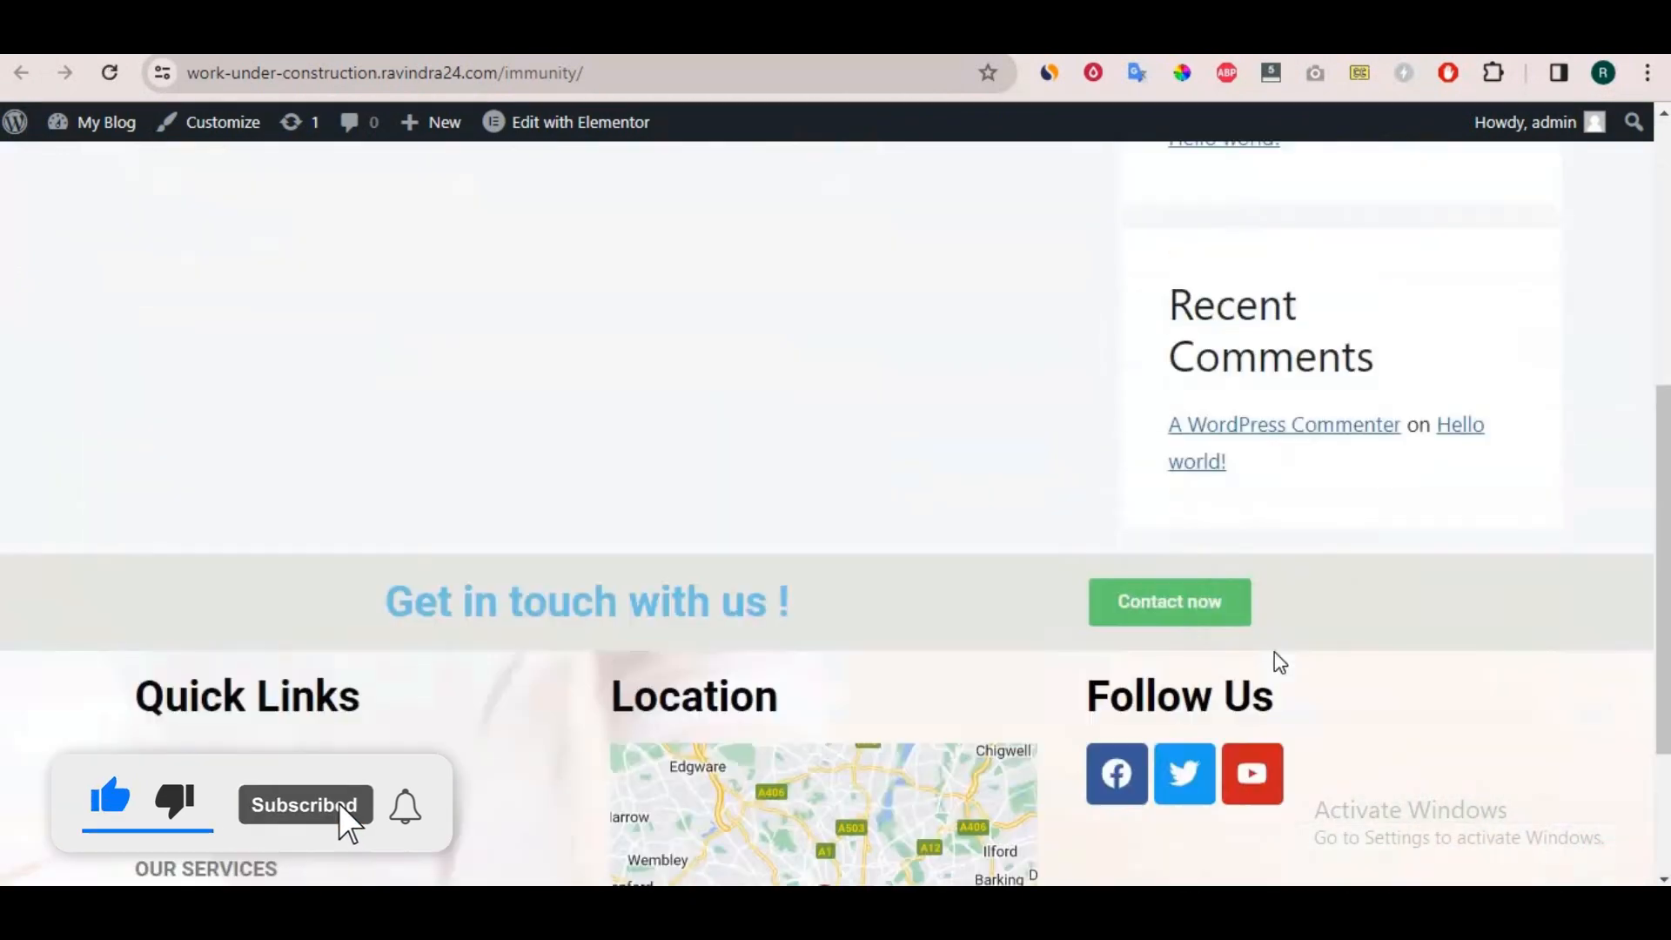
{"action": "scroll", "coordinate": [1385, 540], "scroll_direction": "up", "scroll_amount": 6}
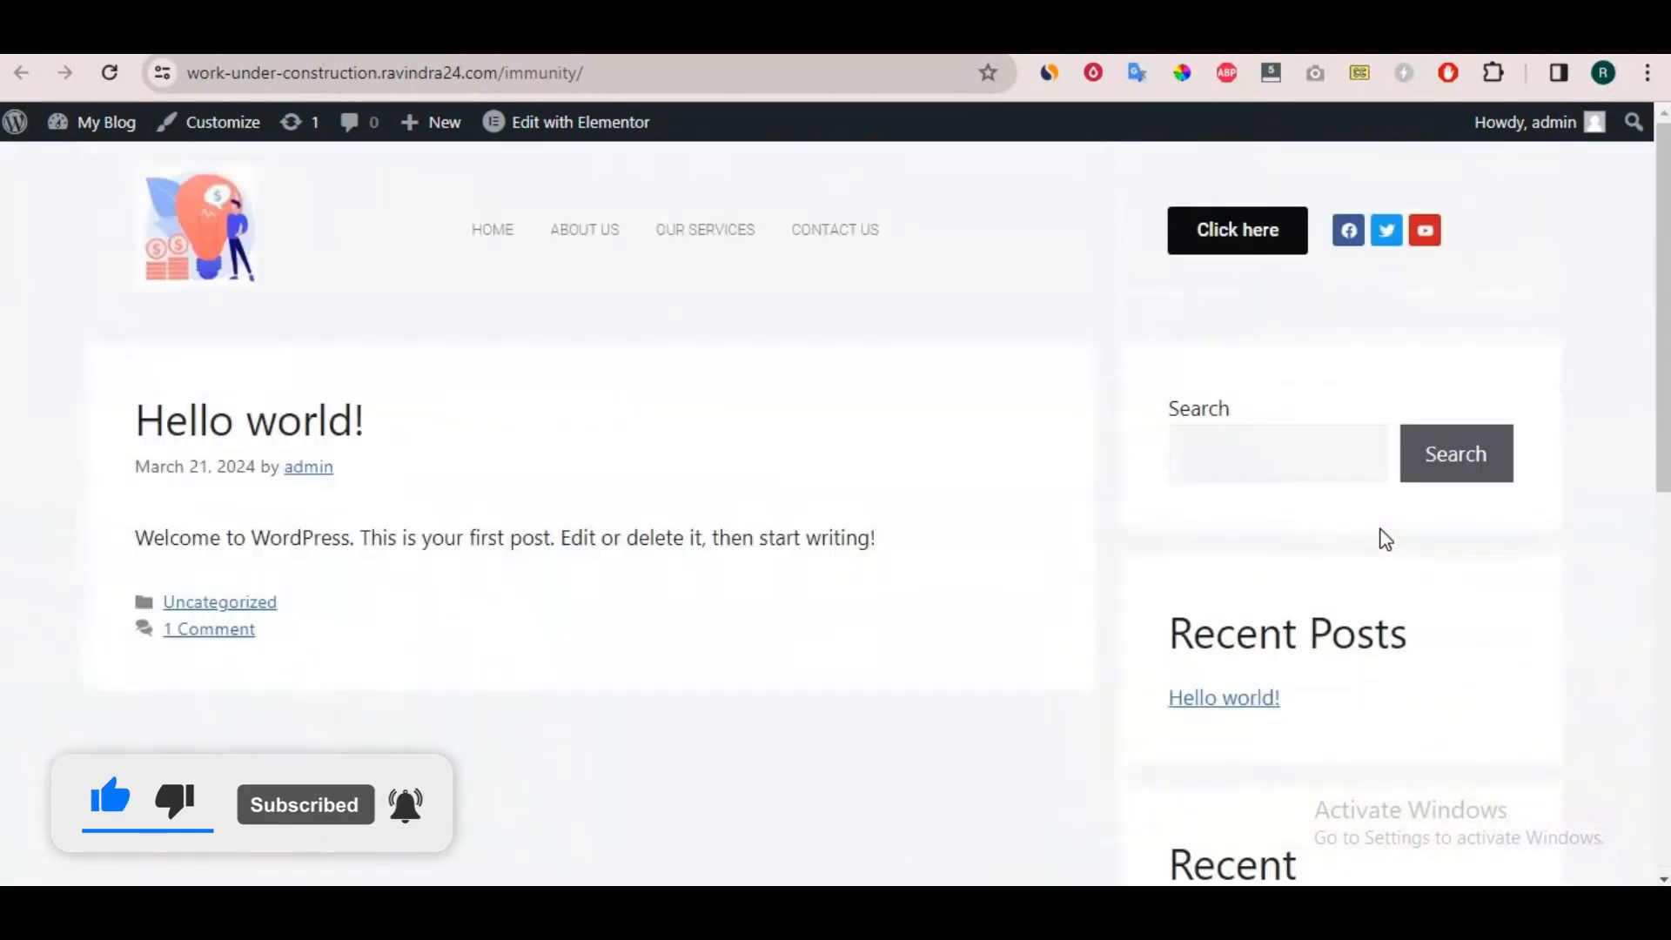